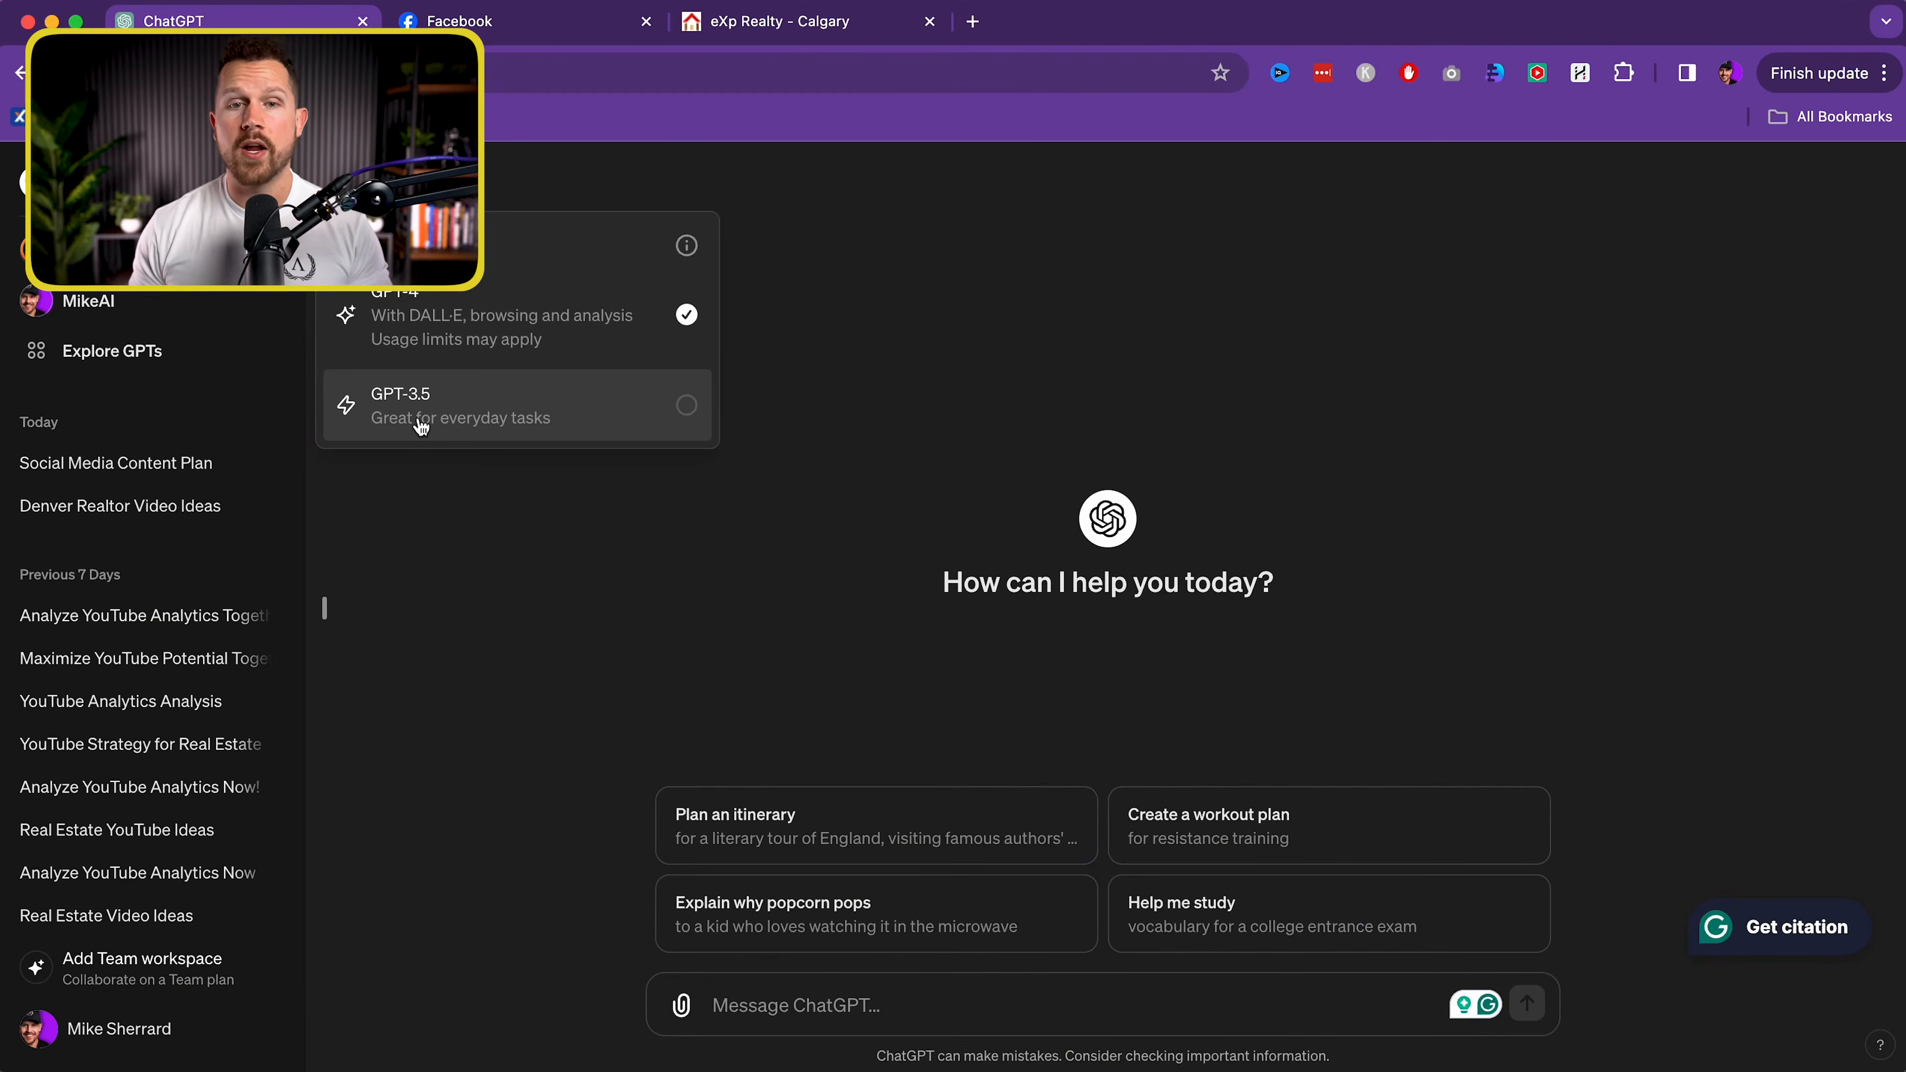
# Enter a residential Realtor prompt requesting Facebook ad copy with emojis, using [city/state] and [niche] as placeholders
pyautogui.click(481, 542)
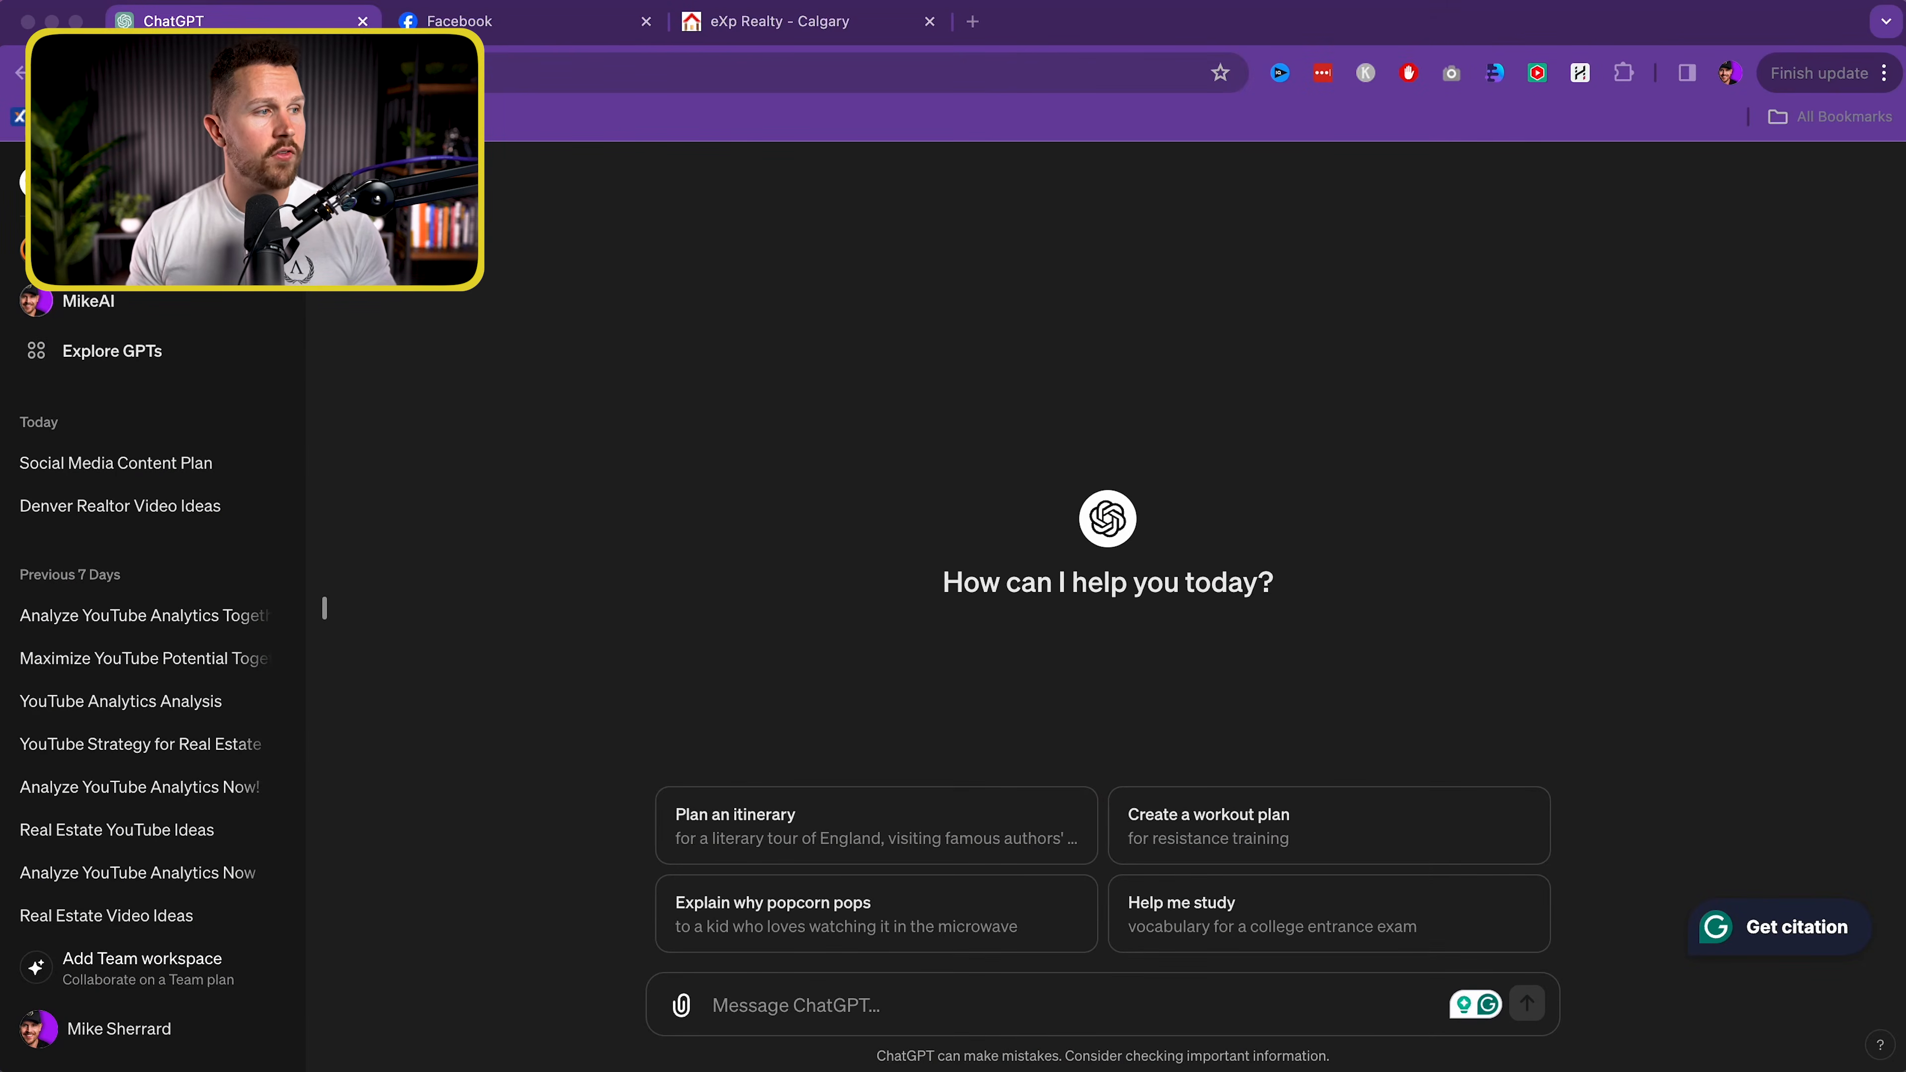
pyautogui.click(844, 1006)
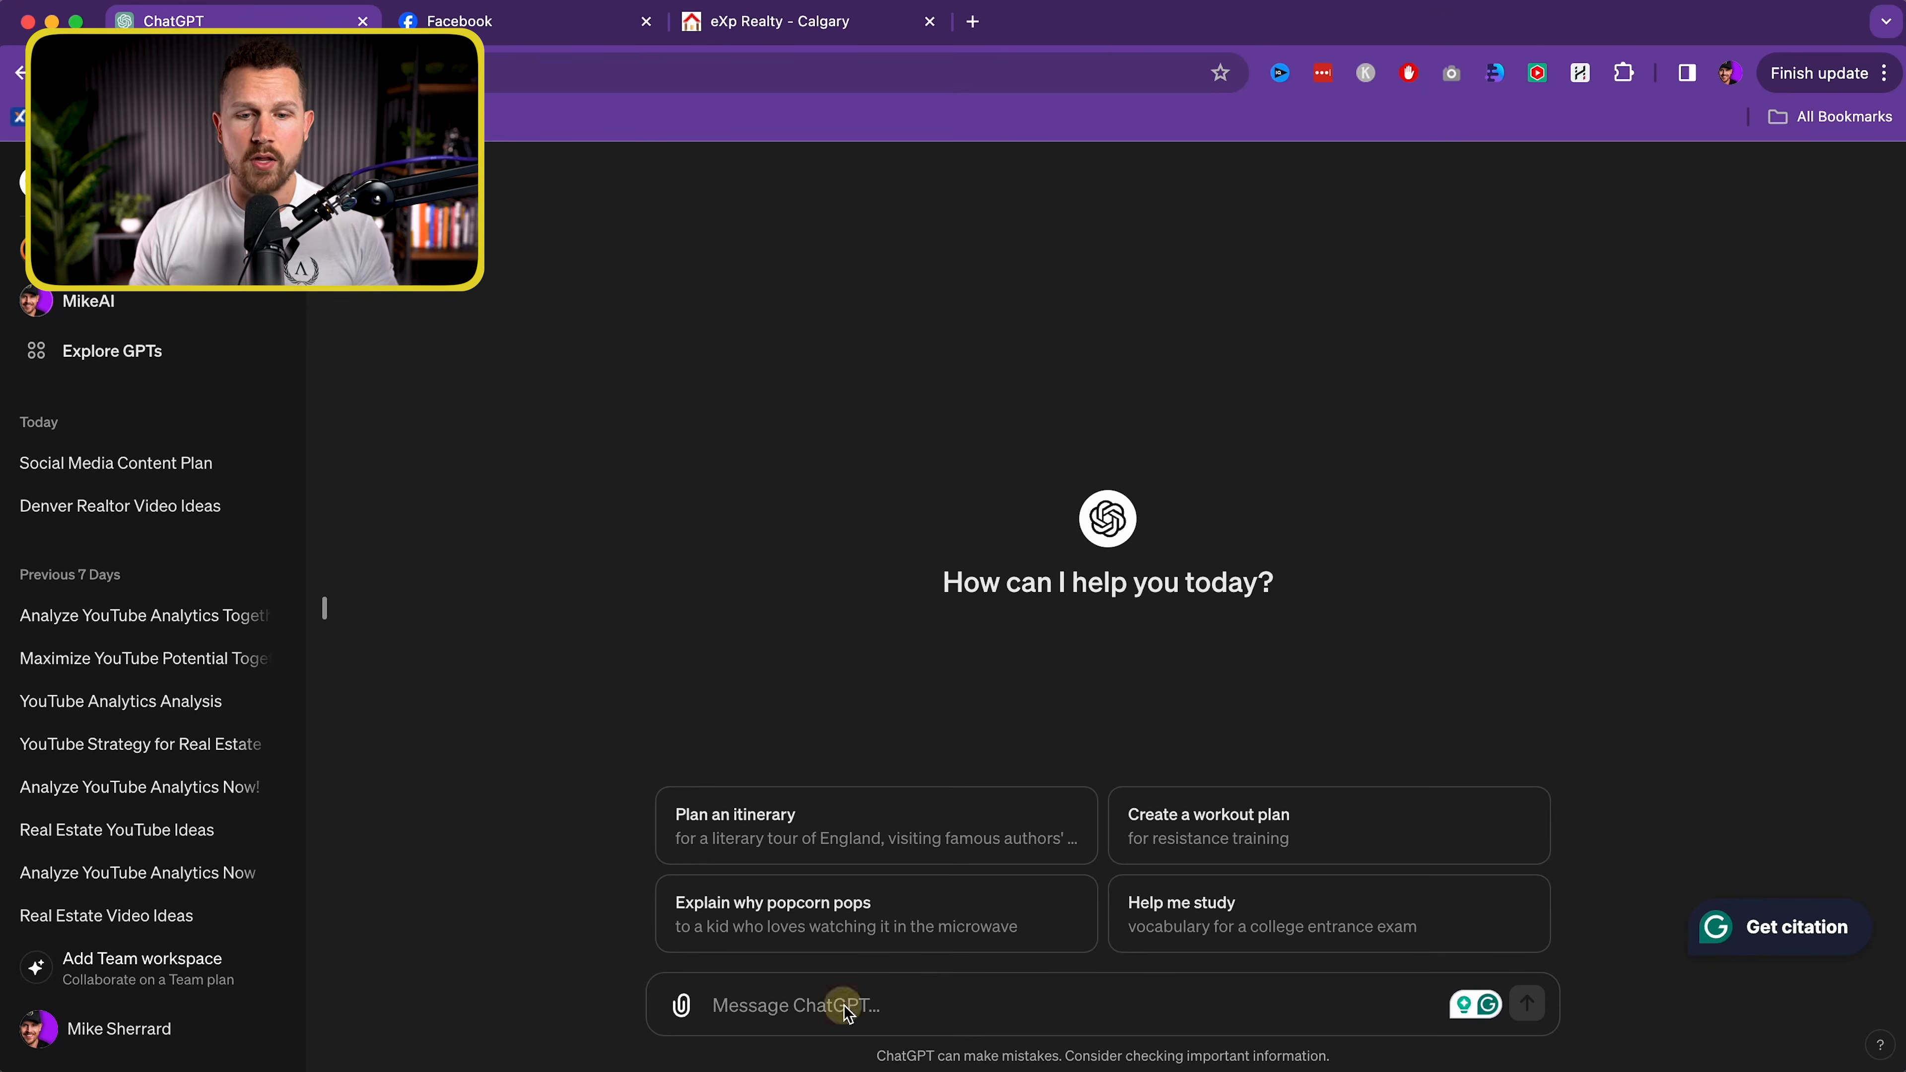
pyautogui.write('I am a residential Realtor in [city/state] and my goal is to generate high-quality leads by running Facebook ads. I need help creating an engaging ad that targets my niche of [niche]. Please help me create the ad copy, including emojis that will help it stand out.')
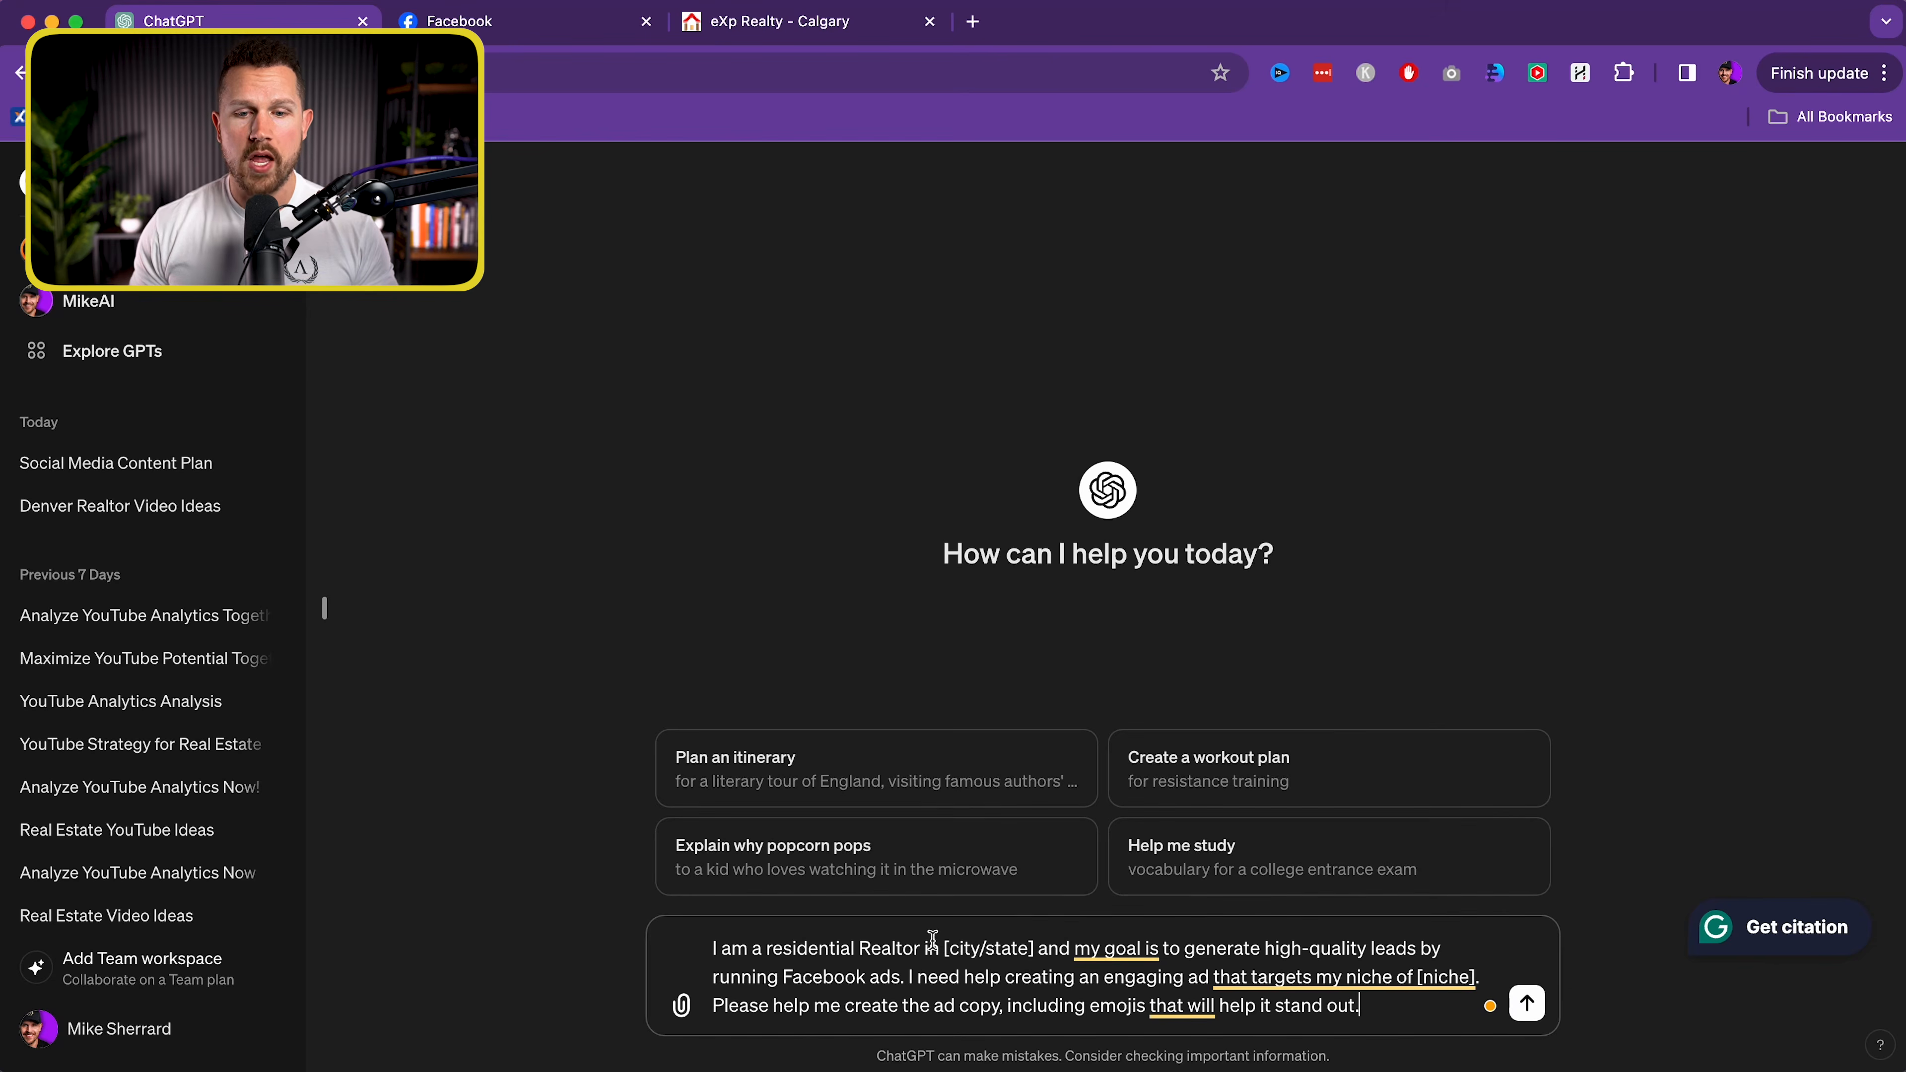
# Replace the prompt's placeholders with Calgary, Alberta as the location and home buyers as the niche, and send it
pyautogui.moveTo(946, 947)
pyautogui.mouseDown()
pyautogui.moveTo(1033, 948)
pyautogui.moveTo(937, 955)
pyautogui.mouseUp()
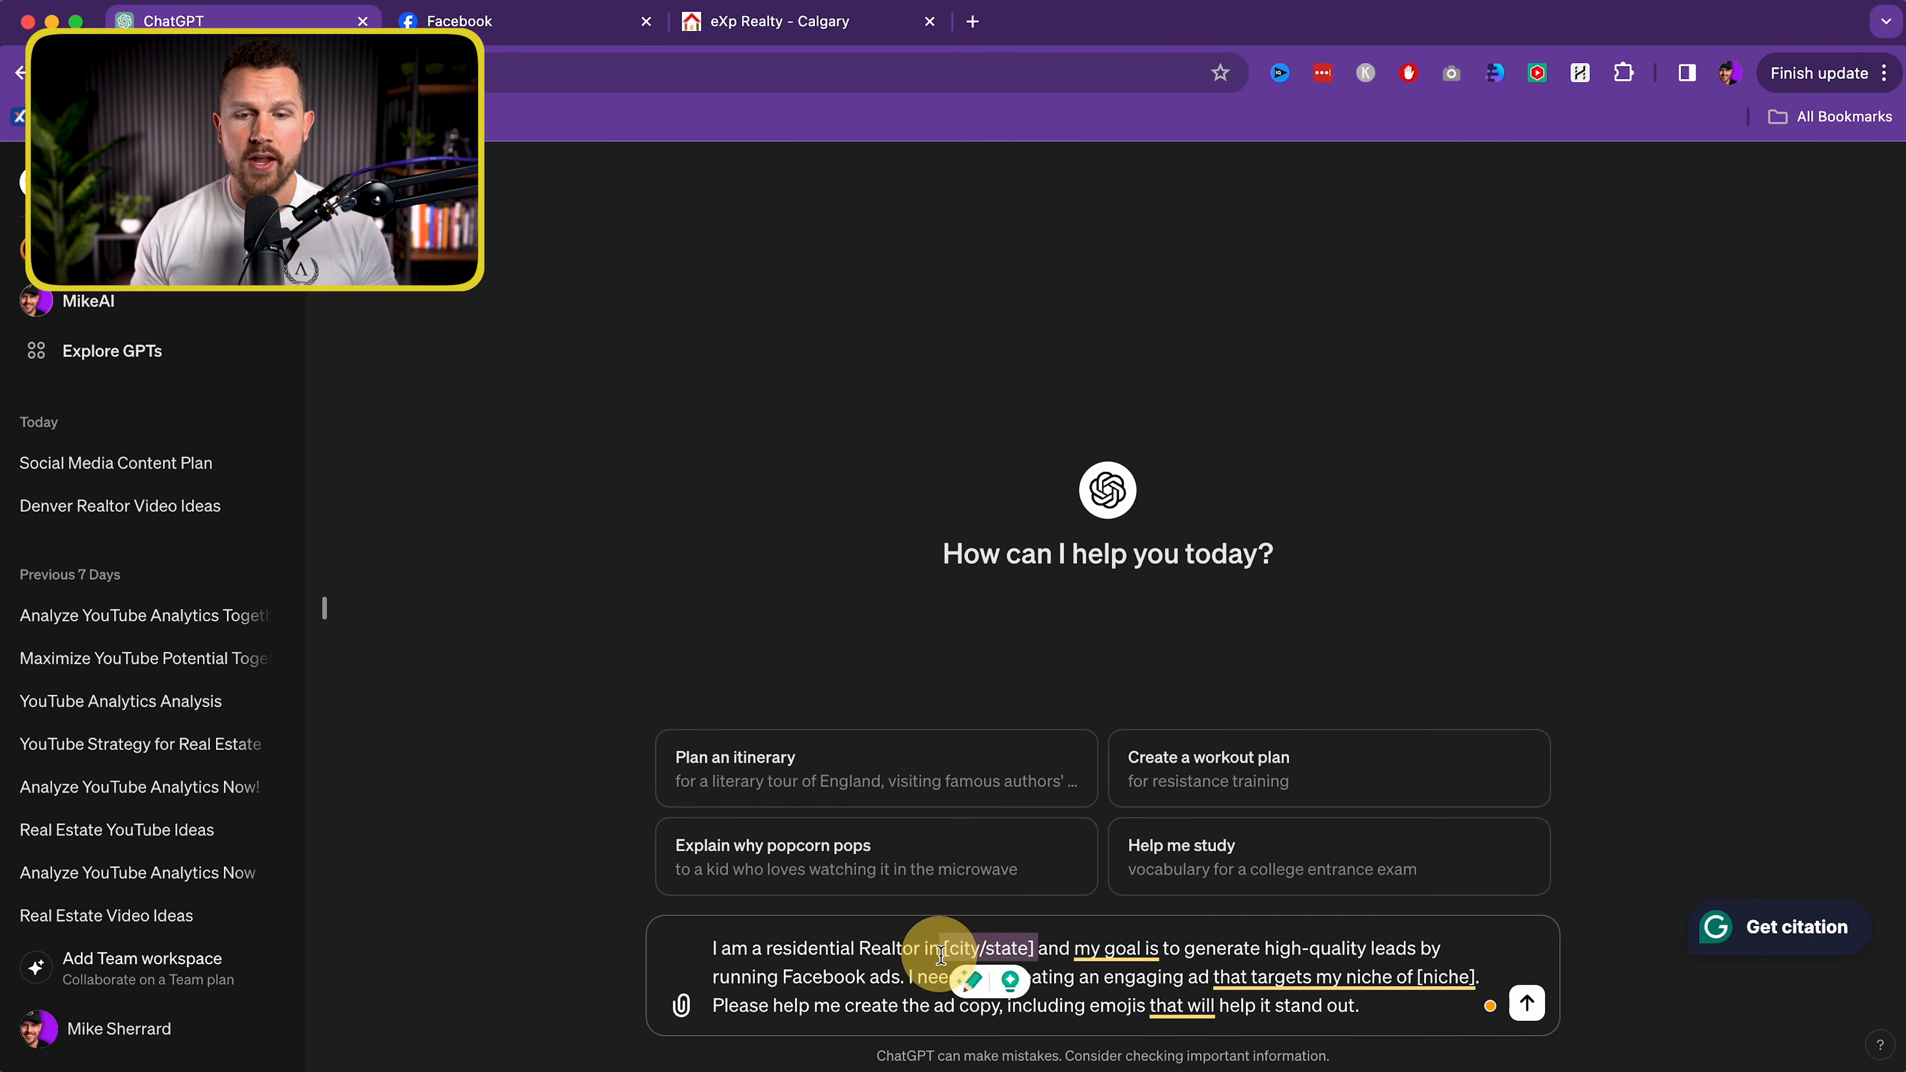
pyautogui.write('Calgary, Alberta')
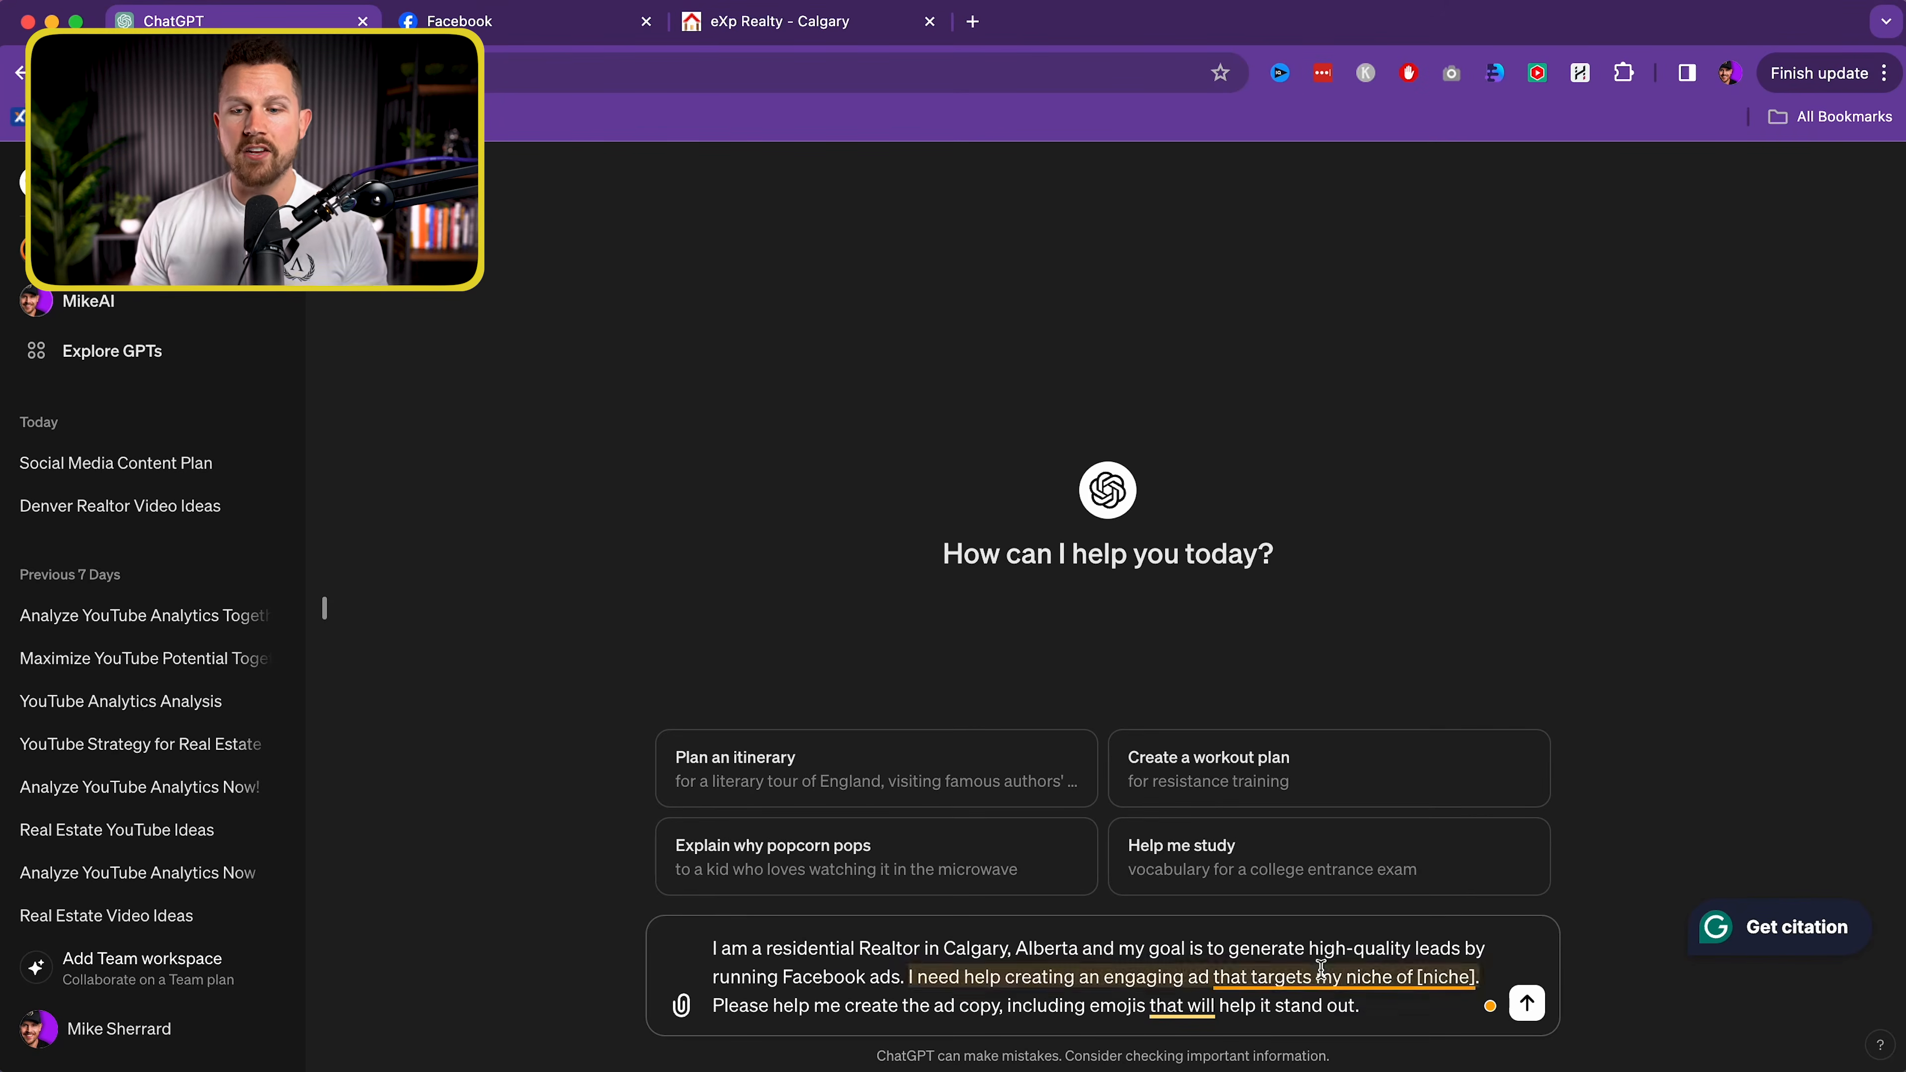
pyautogui.moveTo(1436, 984)
pyautogui.moveTo(1475, 978); pyautogui.dragTo(1420, 984)
pyautogui.press('BackSpace')
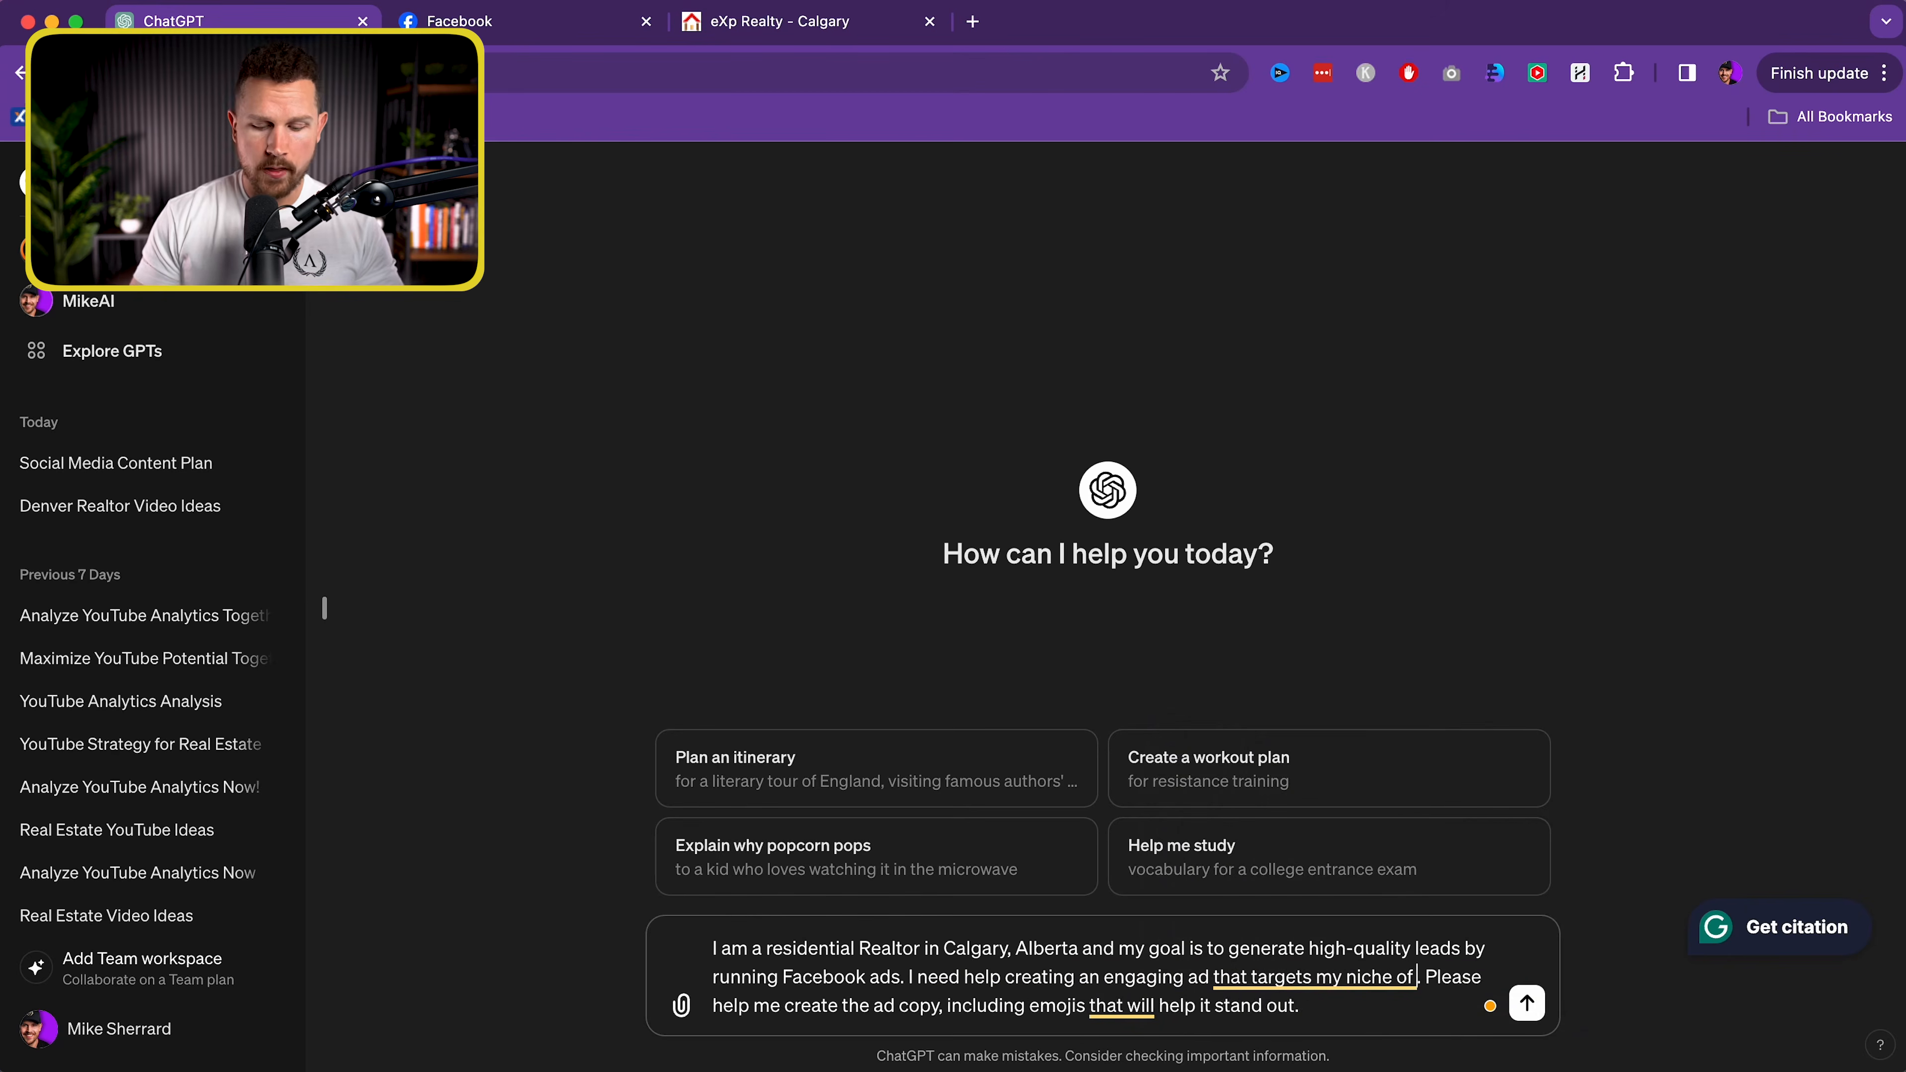
pyautogui.write('home buyers')
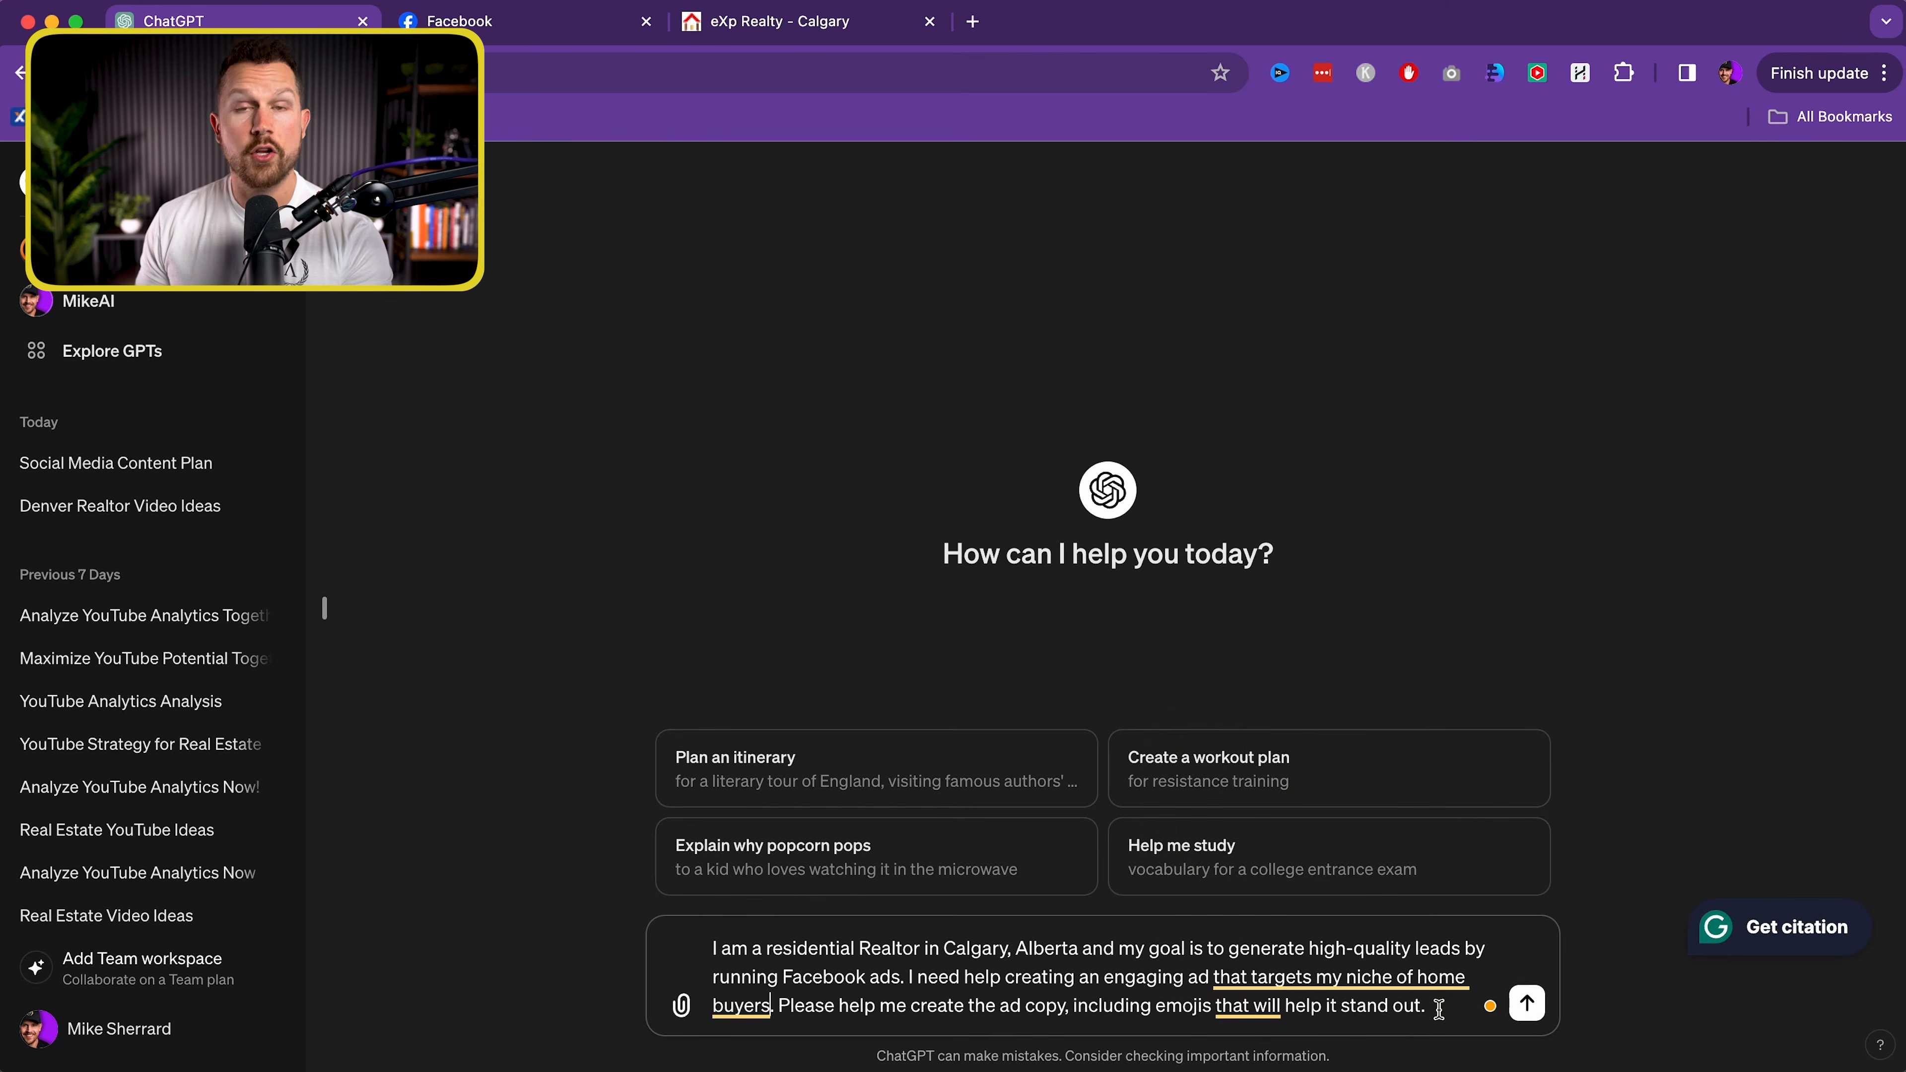
pyautogui.click(1528, 1004)
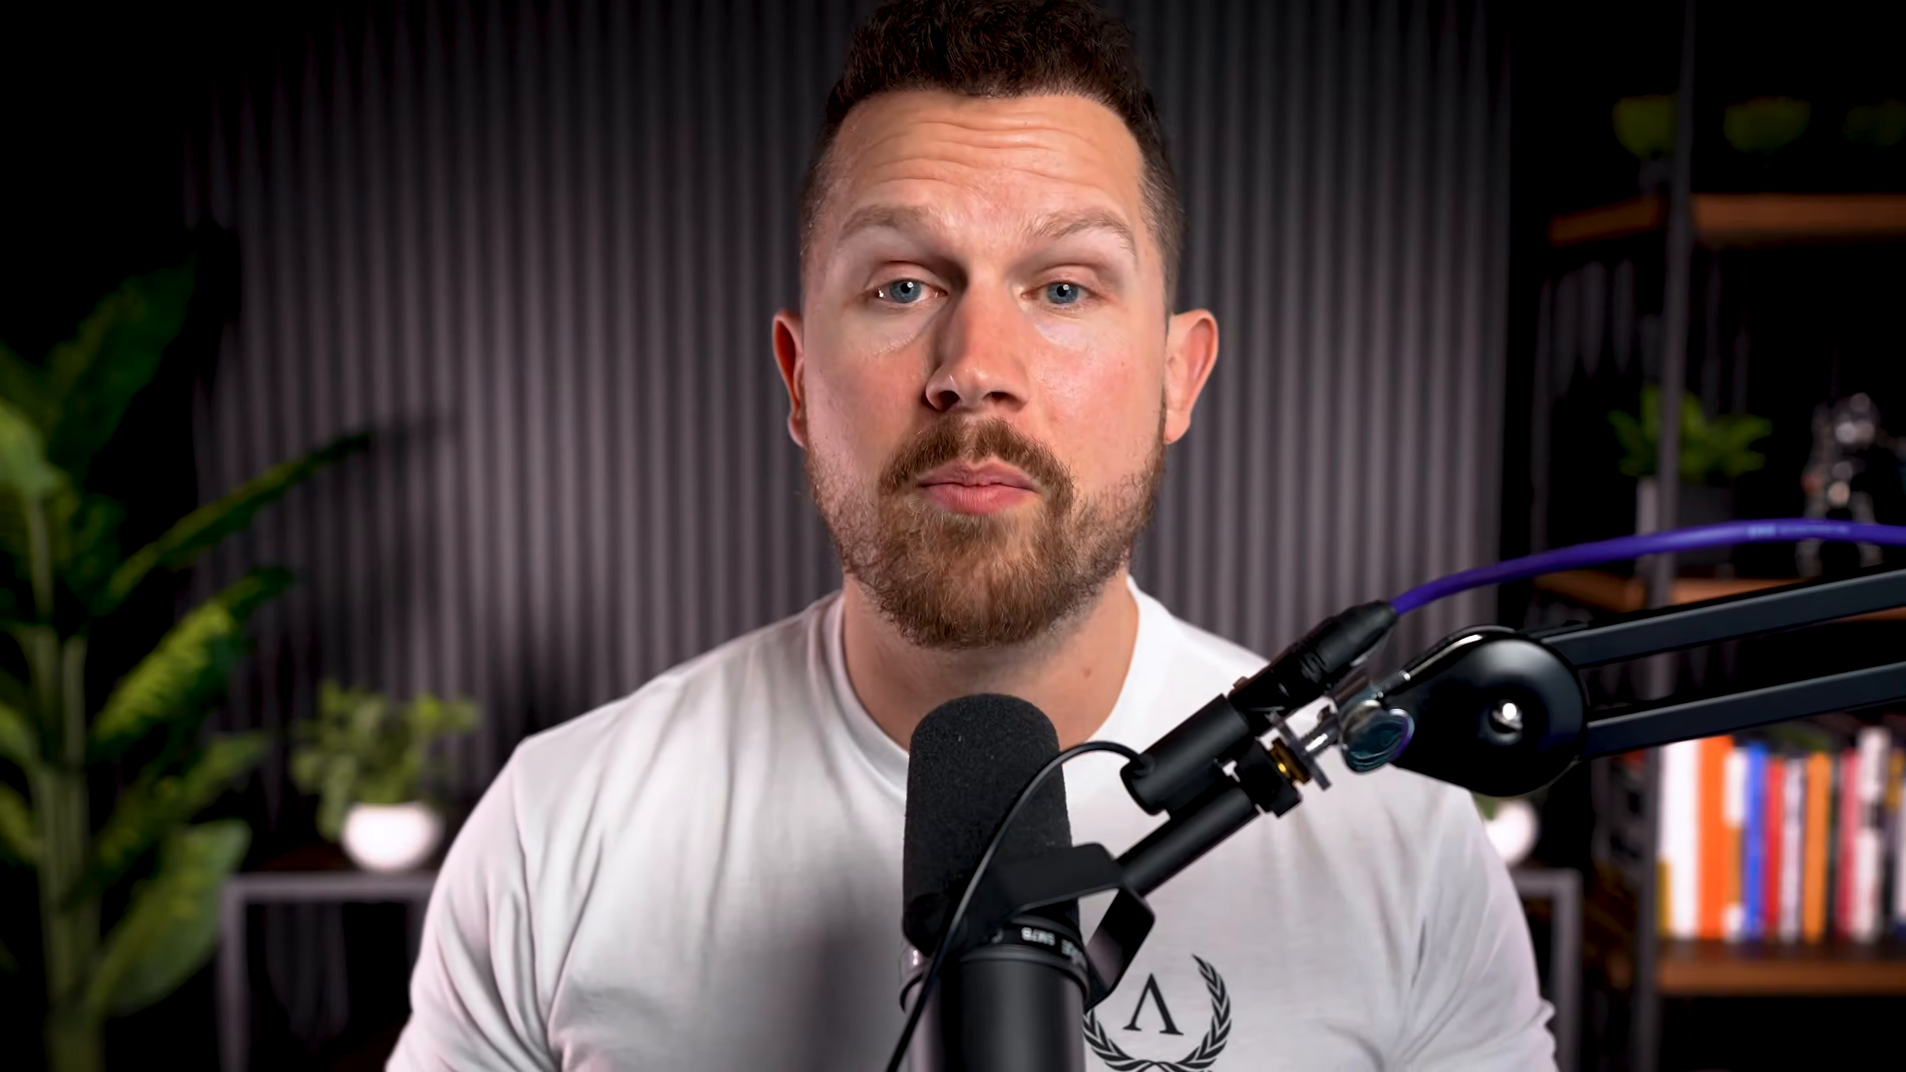
# Send a follow-up thanking for the ad and asking to create it for a custom list of homes under $500,000
pyautogui.write('y')
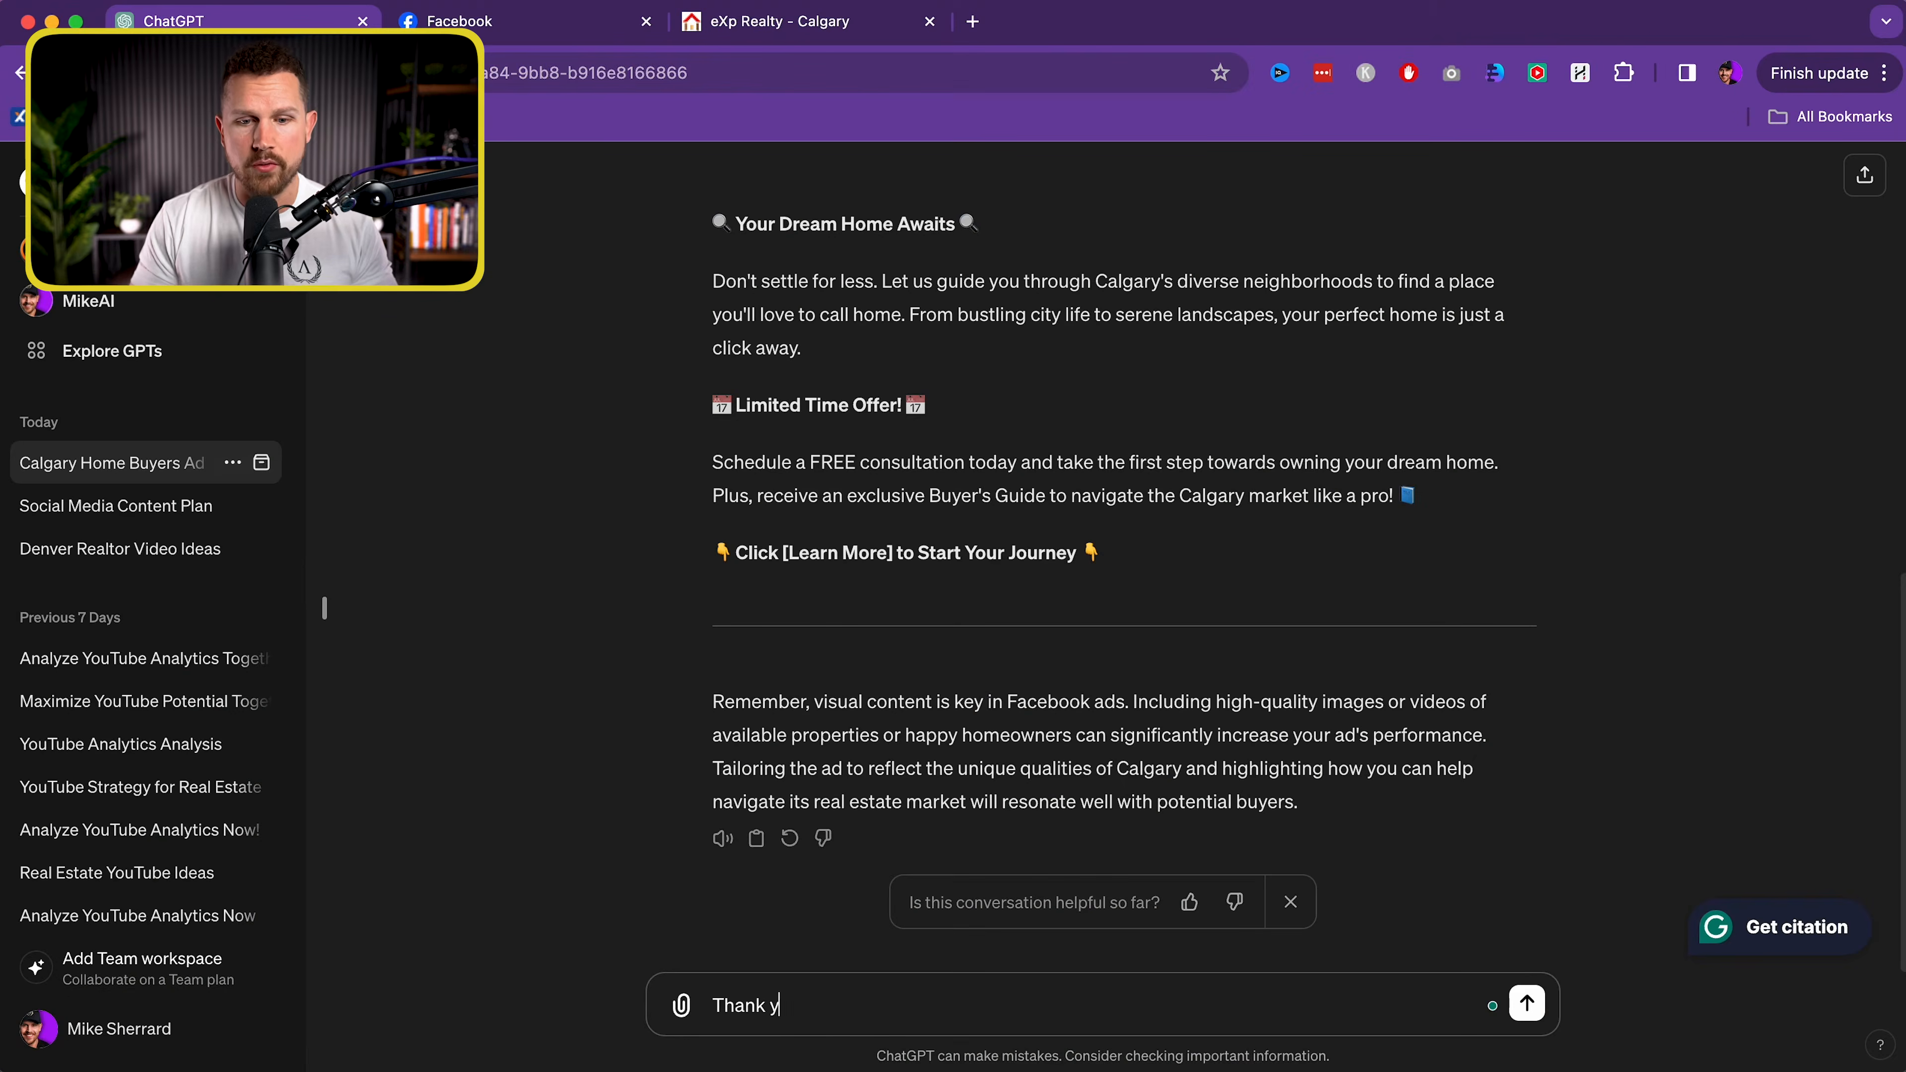
pyautogui.write('ou! This is ok. However,')
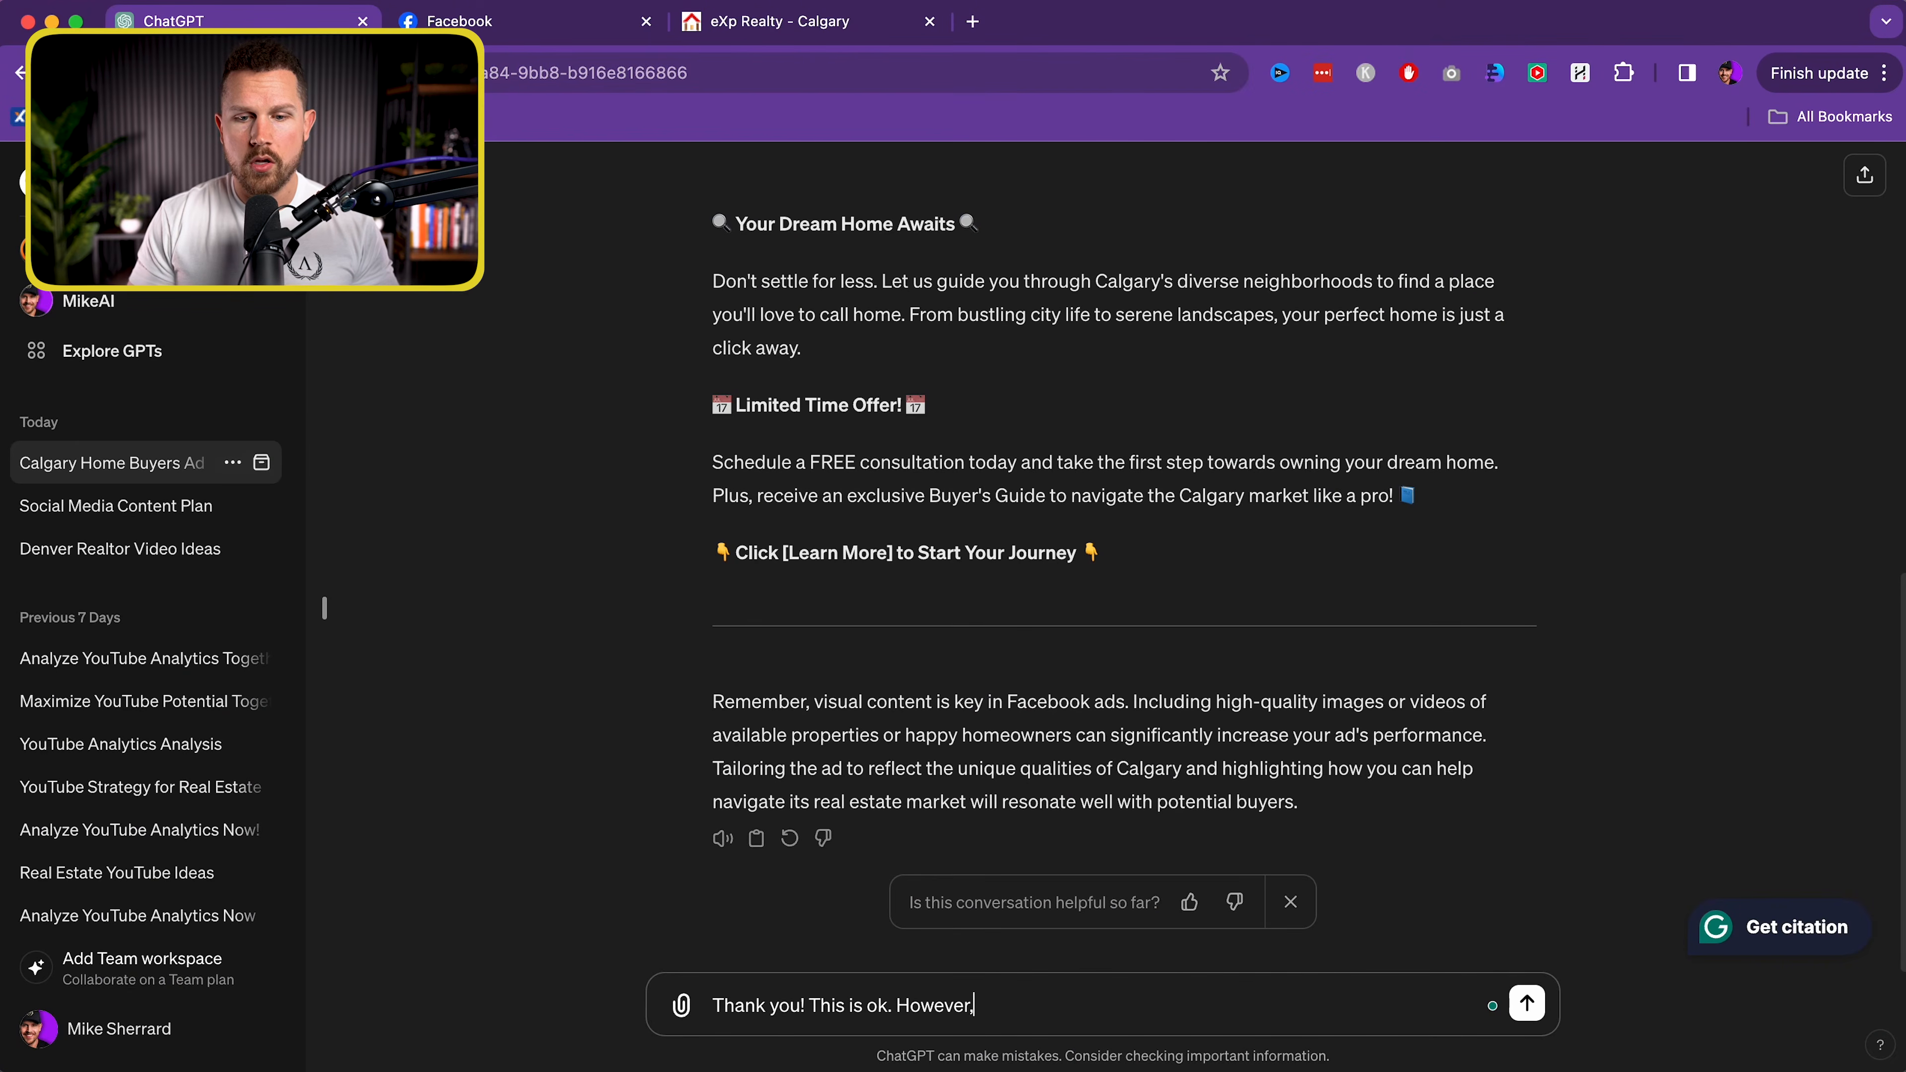
pyautogui.write('cre')
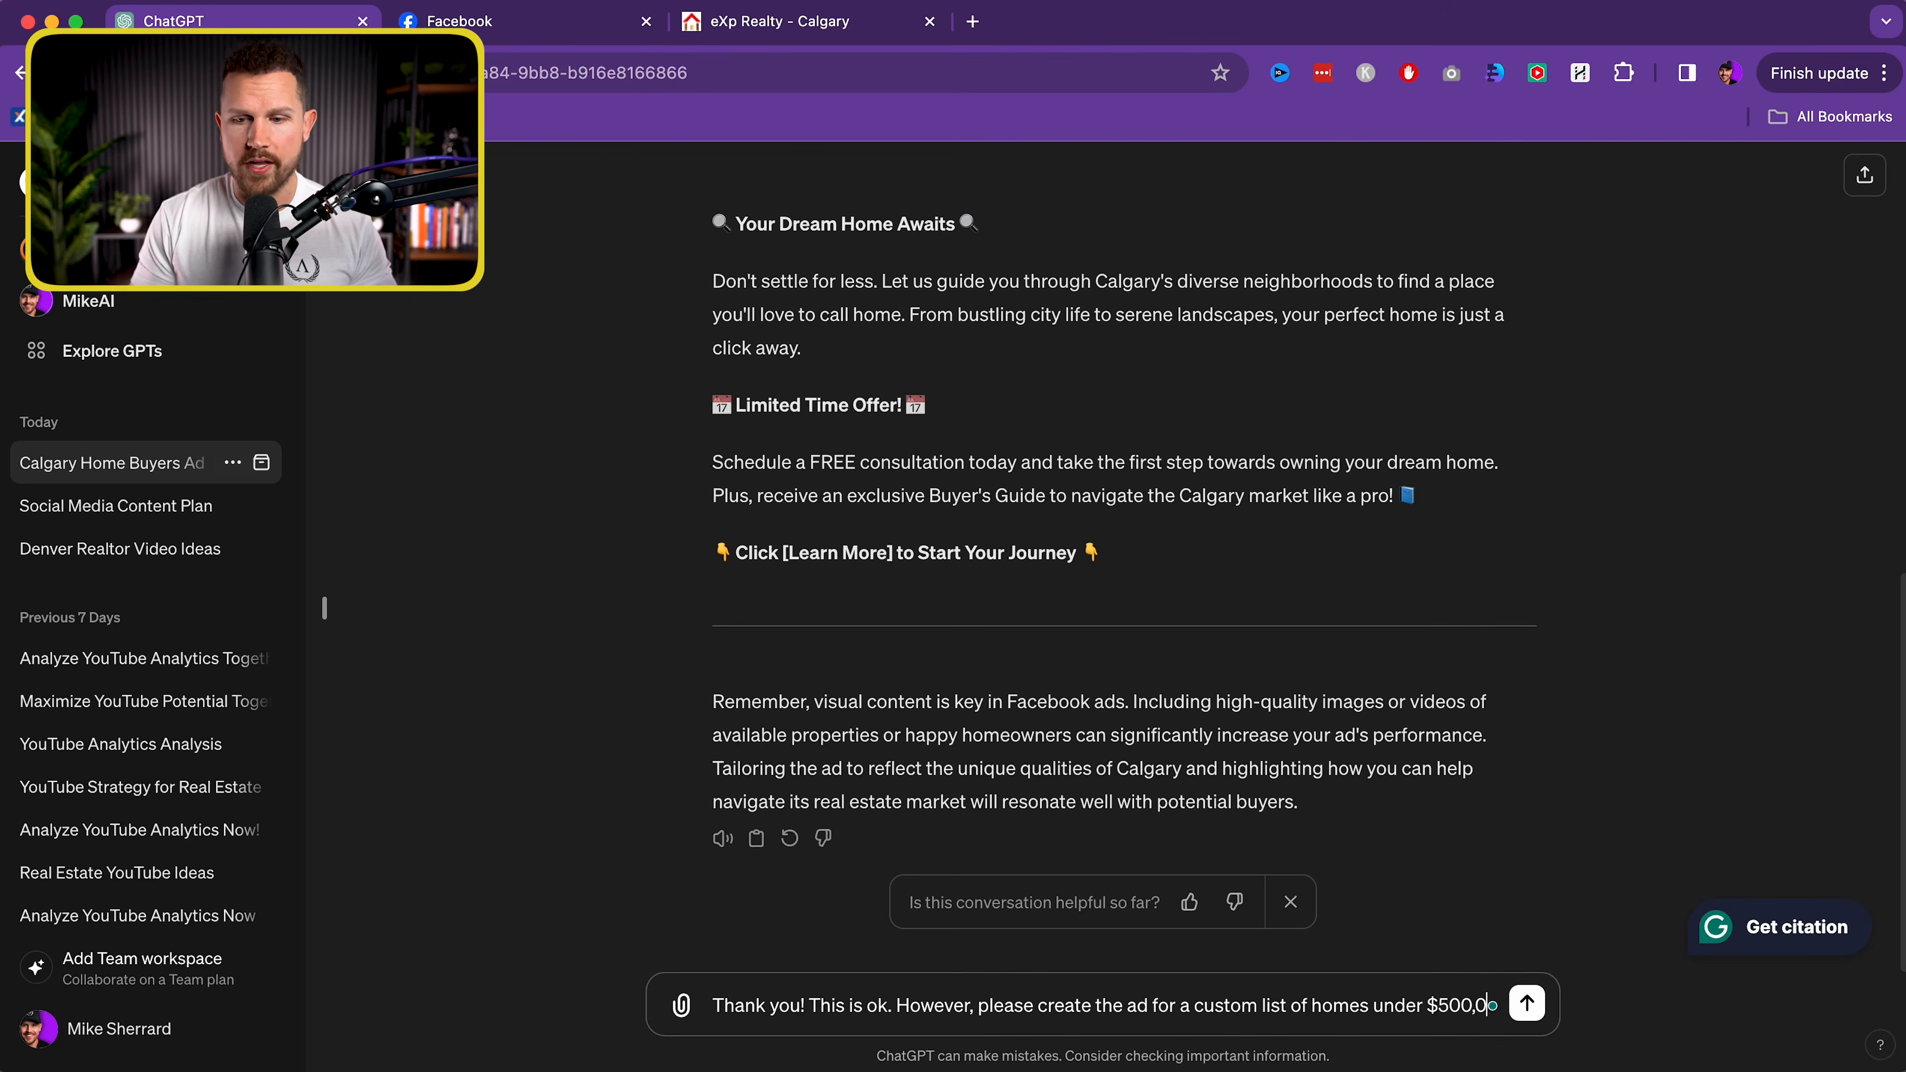
pyautogui.write('00')
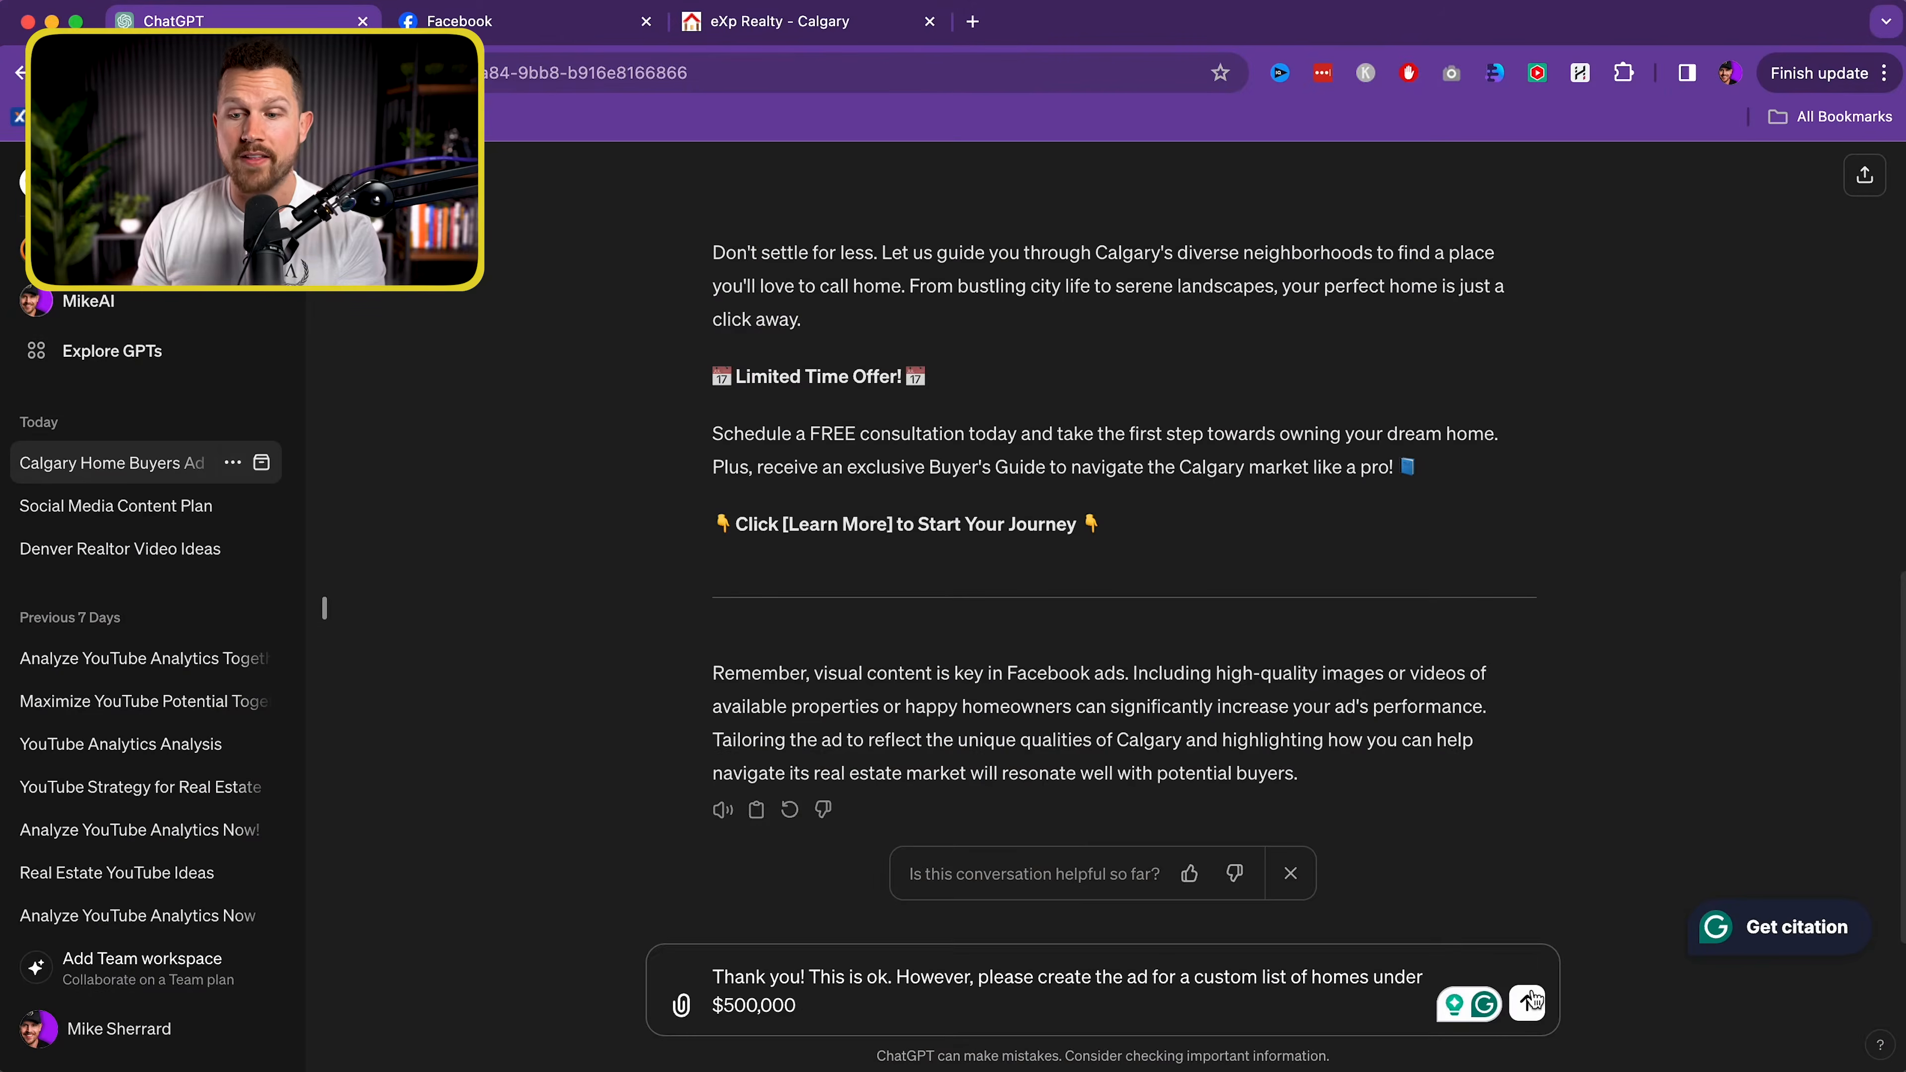
pyautogui.click(1528, 1002)
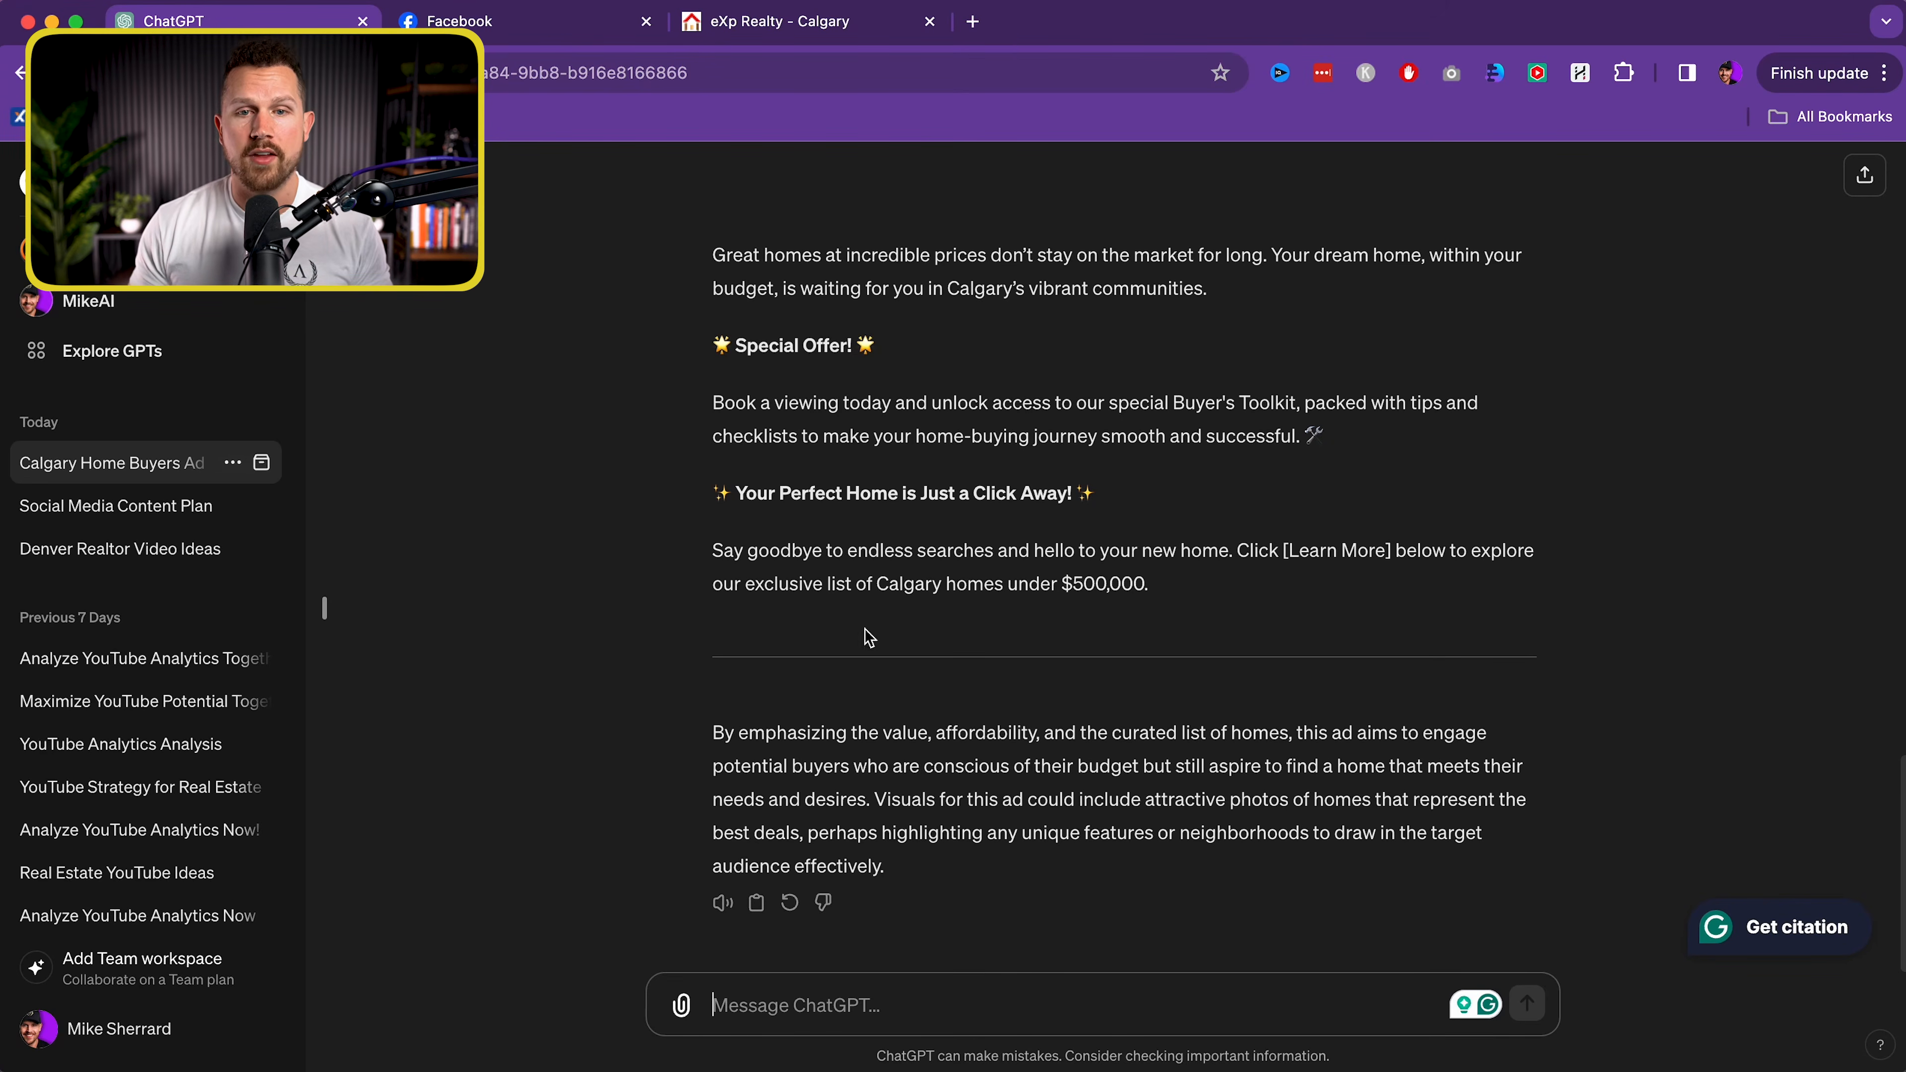
# Examine the revised ad copy from its headline through the feature bullets and special offer to the closing call to action
pyautogui.scroll(8, 869, 637)
pyautogui.moveTo(756, 293); pyautogui.dragTo(1058, 293)
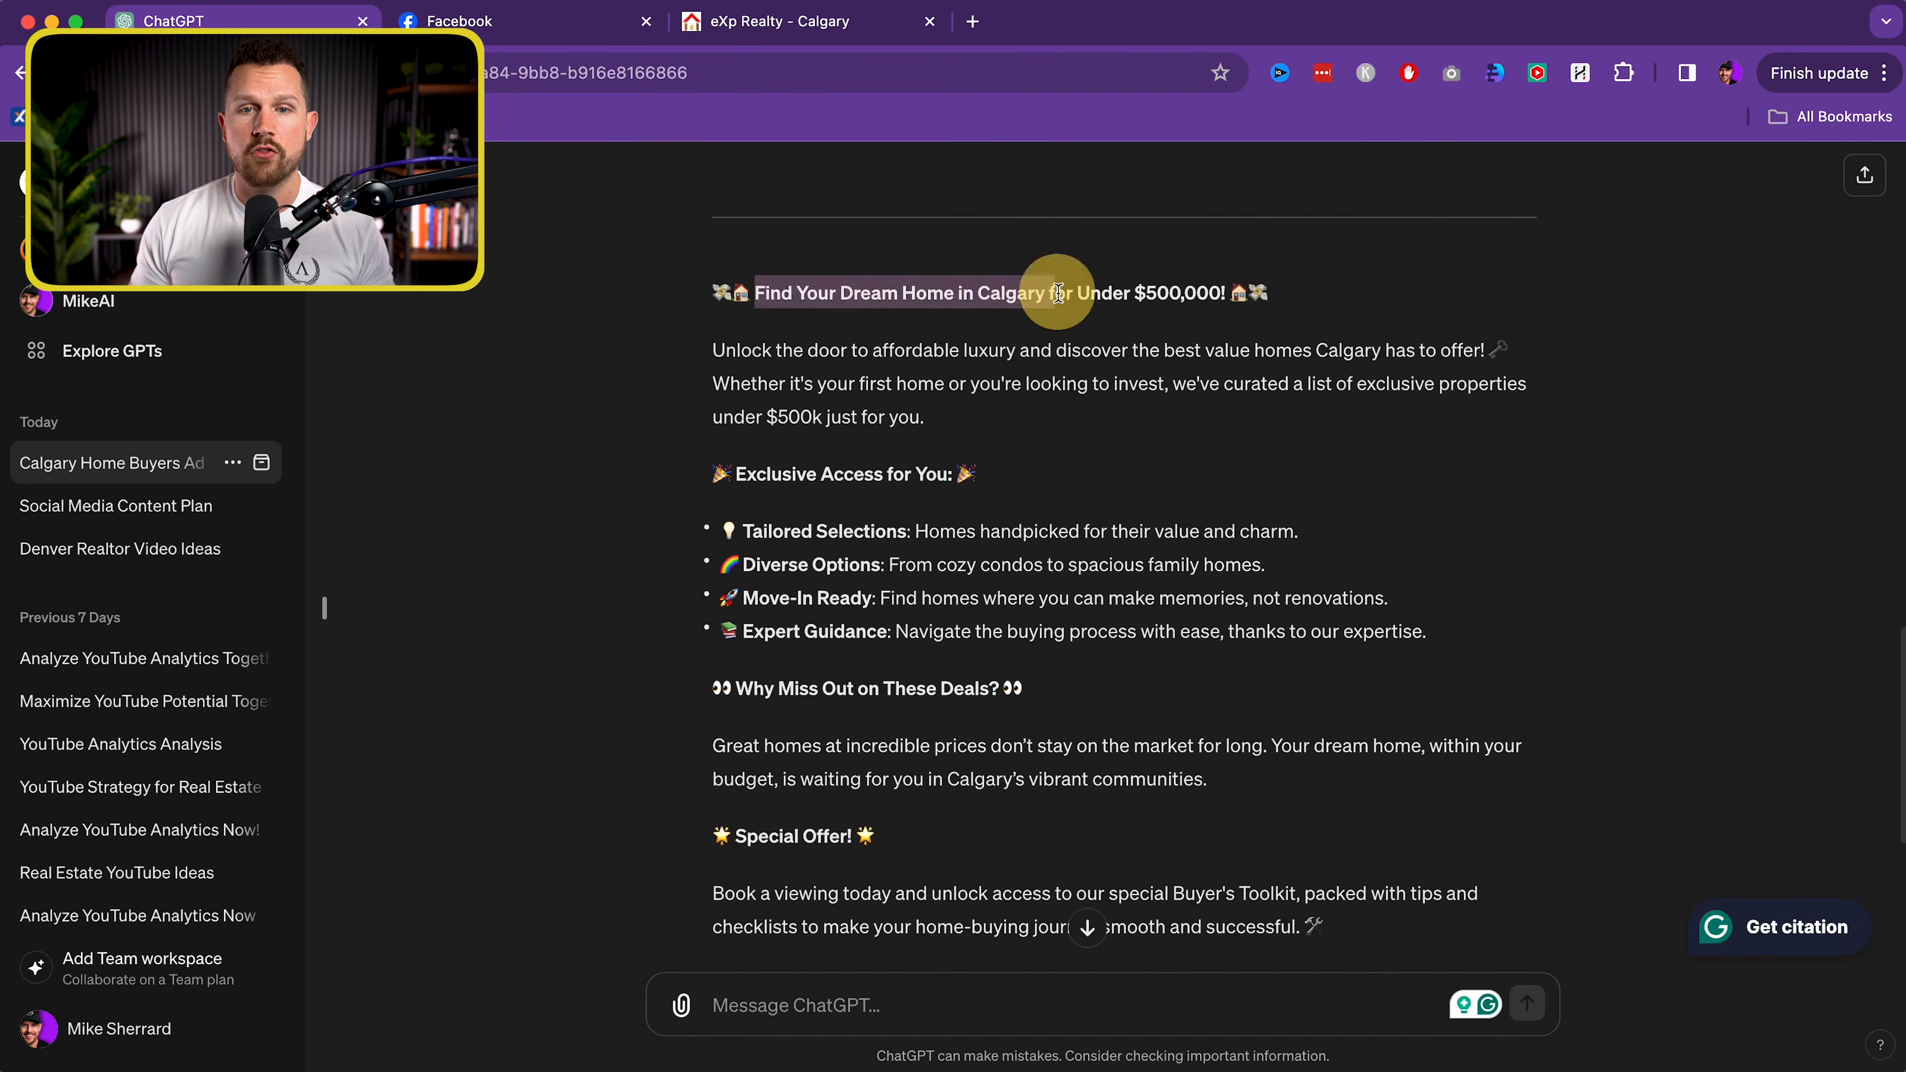
pyautogui.moveTo(773, 351); pyautogui.dragTo(1135, 380)
pyautogui.click(920, 409)
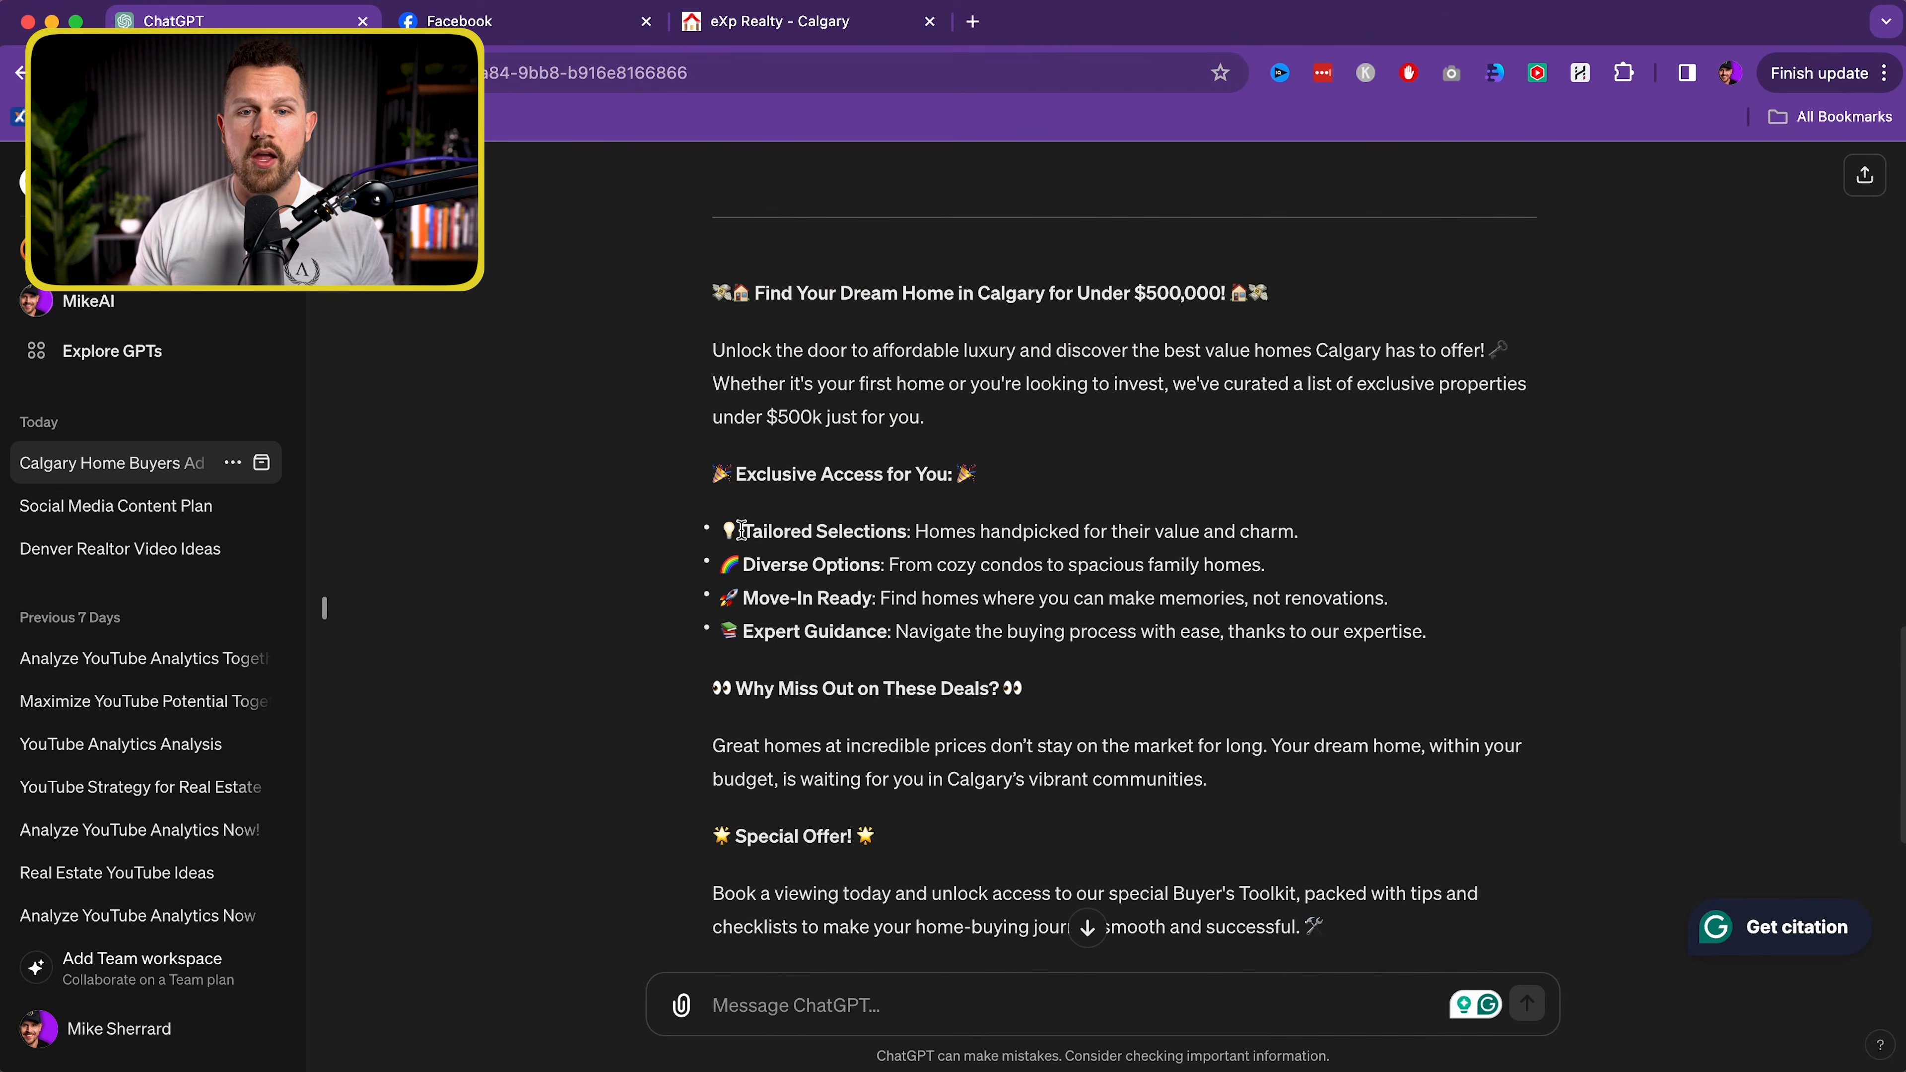
pyautogui.moveTo(758, 474); pyautogui.dragTo(955, 475)
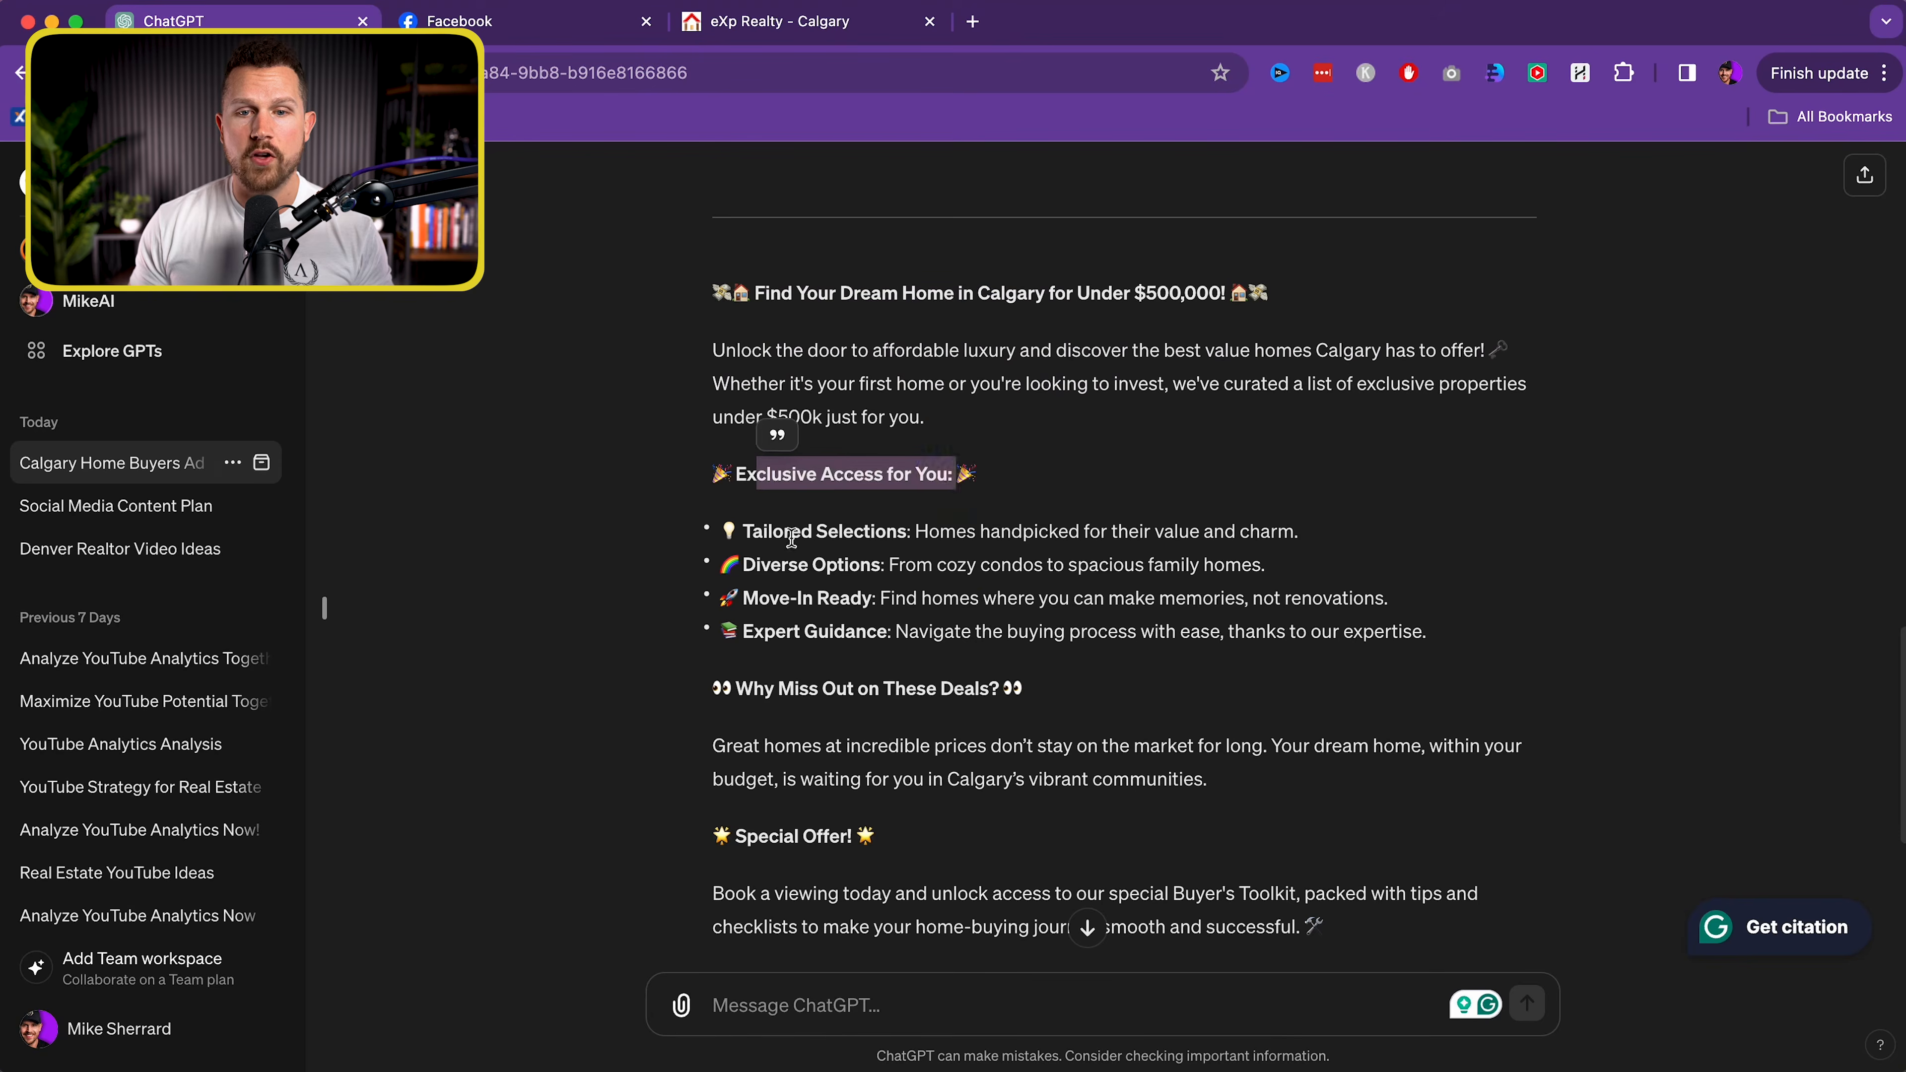
pyautogui.moveTo(792, 537); pyautogui.dragTo(1159, 535)
pyautogui.moveTo(869, 564); pyautogui.dragTo(1182, 571)
pyautogui.moveTo(781, 597); pyautogui.dragTo(1172, 608)
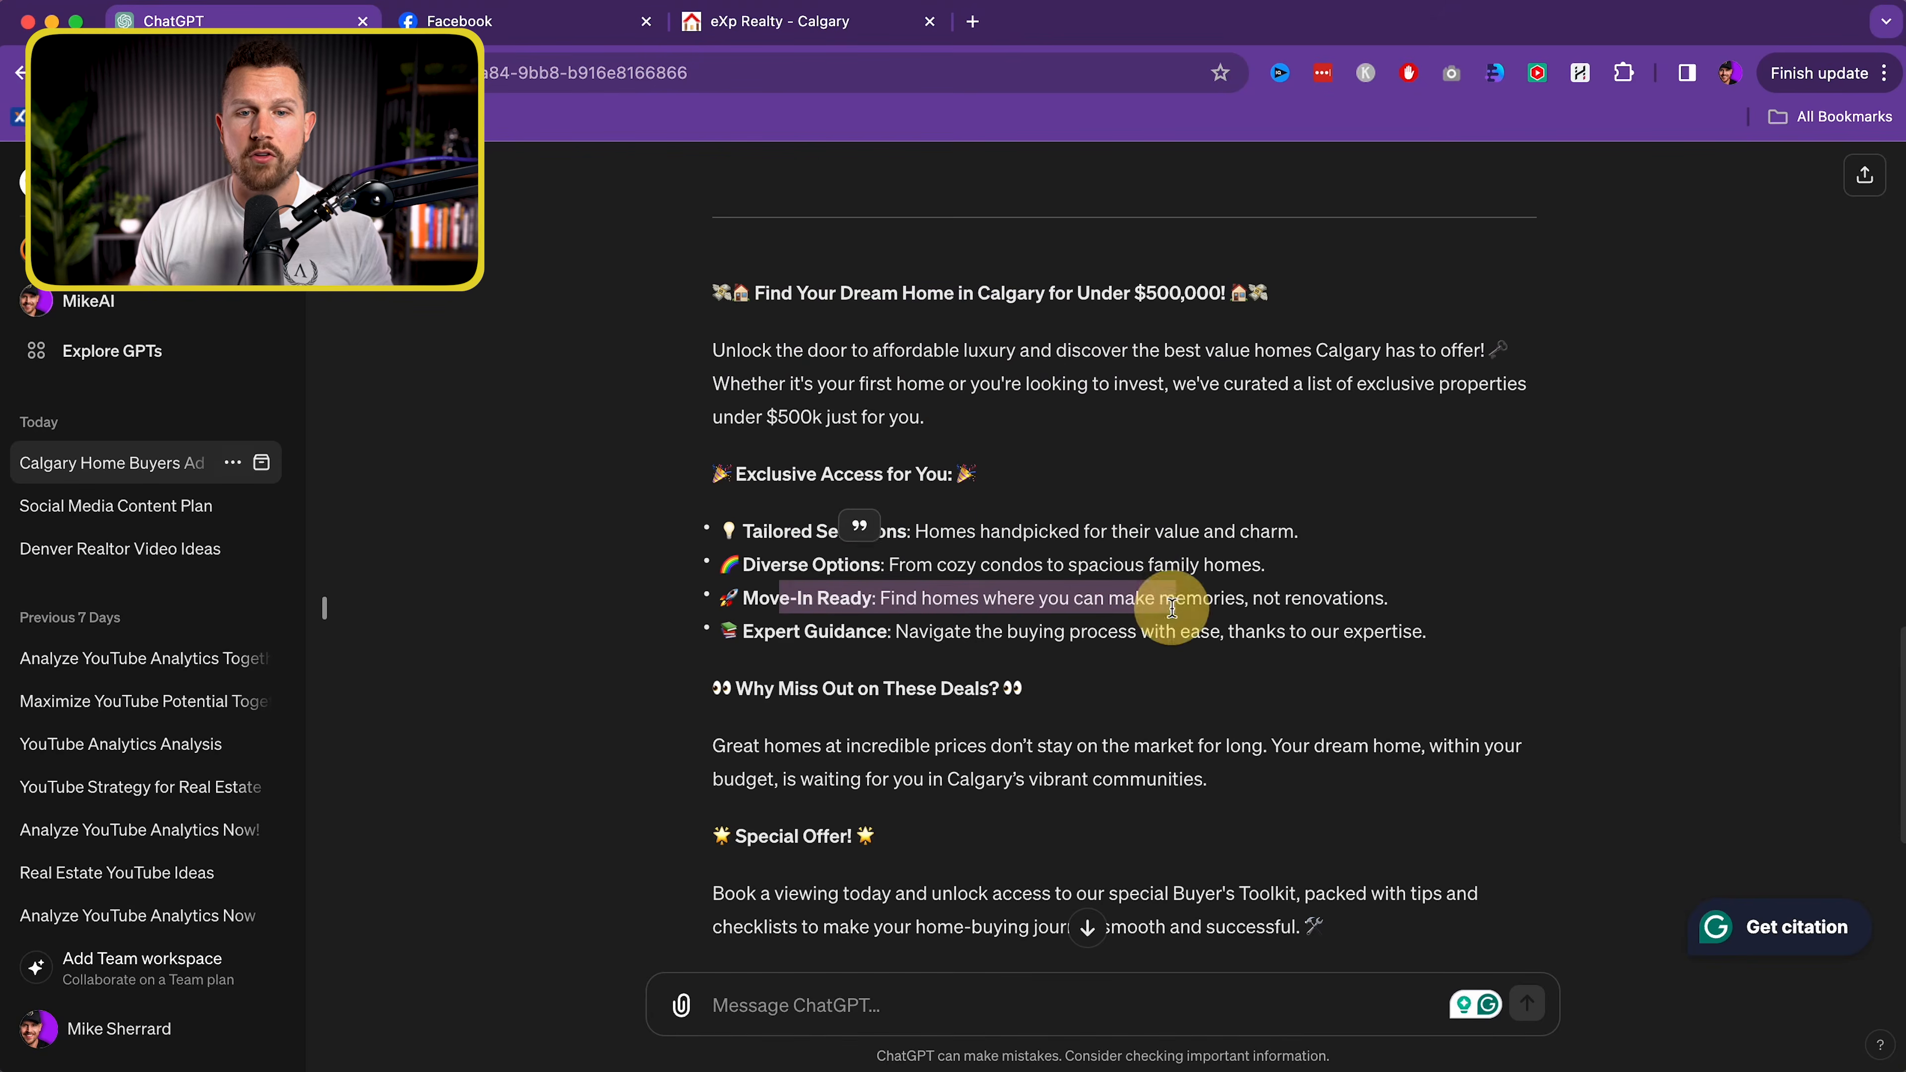
pyautogui.moveTo(818, 631); pyautogui.dragTo(1178, 633)
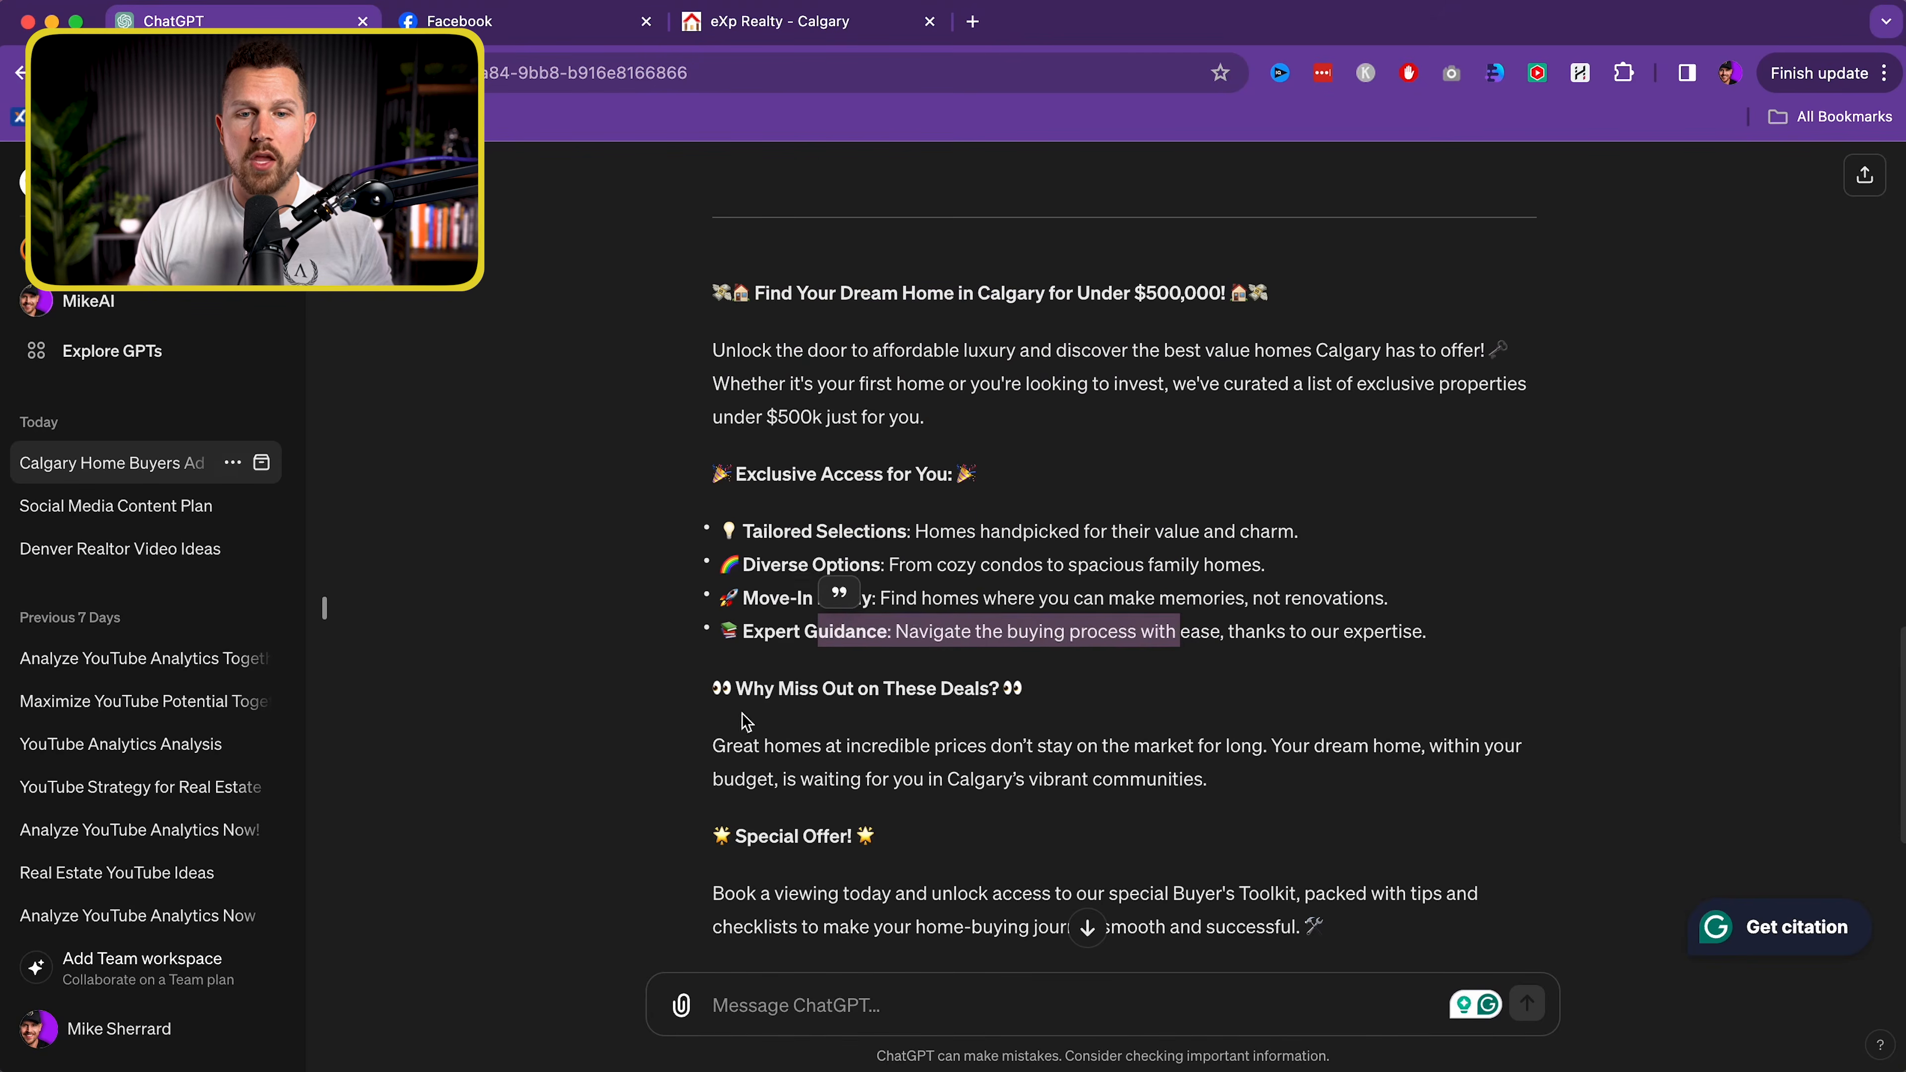
pyautogui.moveTo(723, 695); pyautogui.dragTo(965, 692)
pyautogui.scroll(-3, 864, 774)
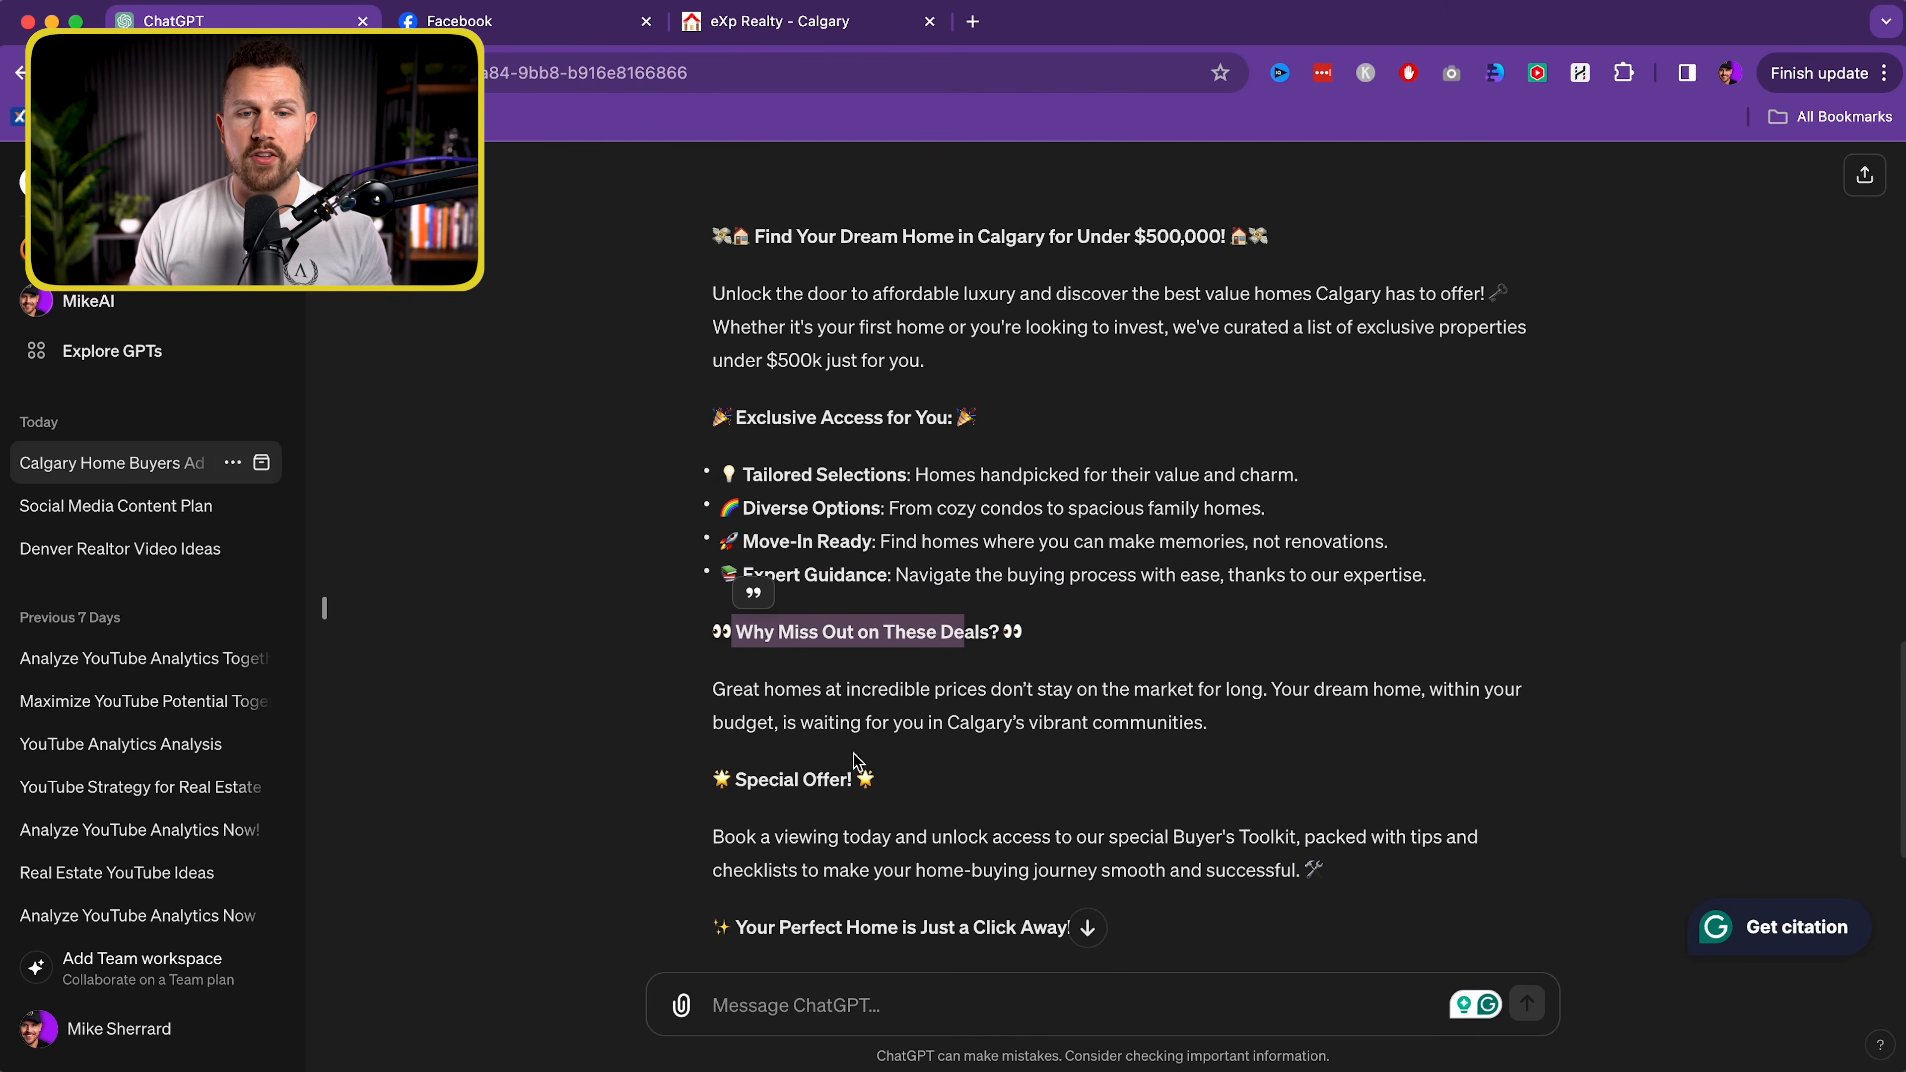
pyautogui.moveTo(854, 777); pyautogui.dragTo(1288, 815)
pyautogui.click(1006, 802)
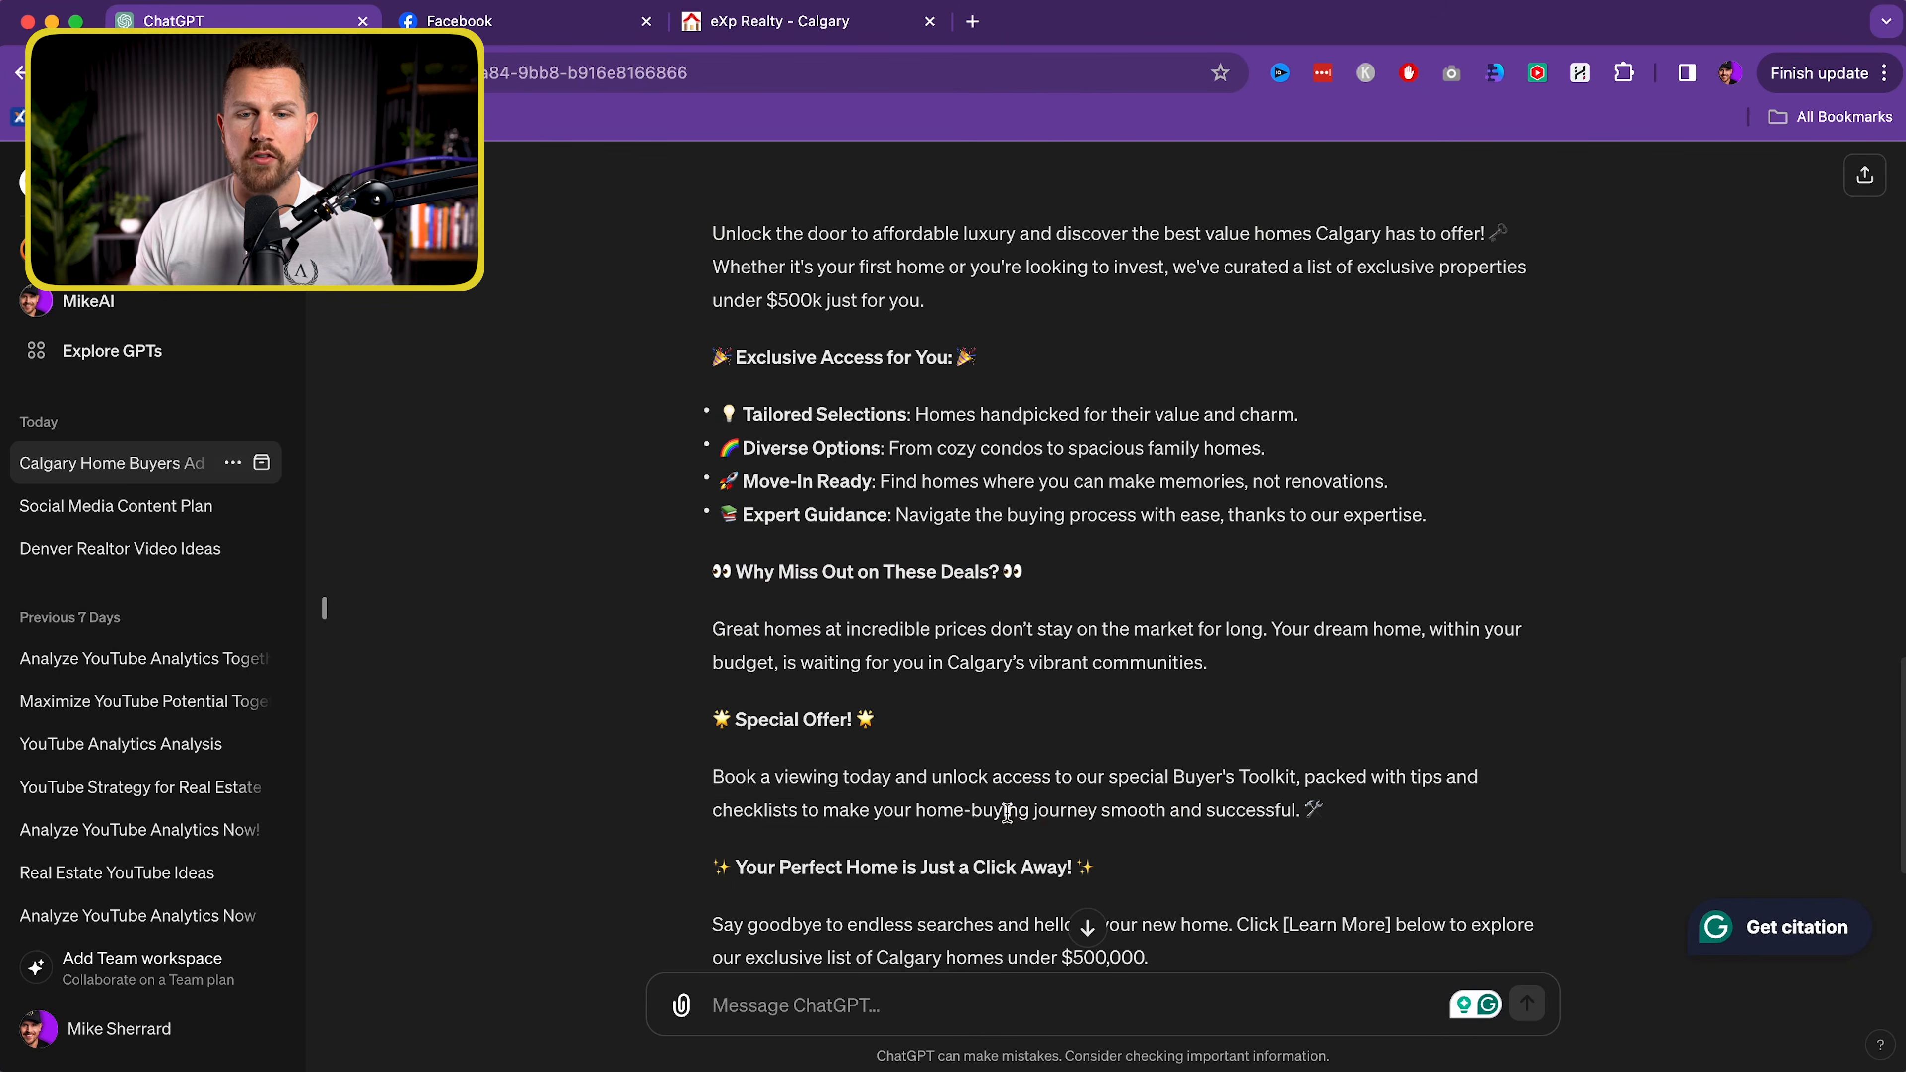
pyautogui.scroll(-5, 1002, 805)
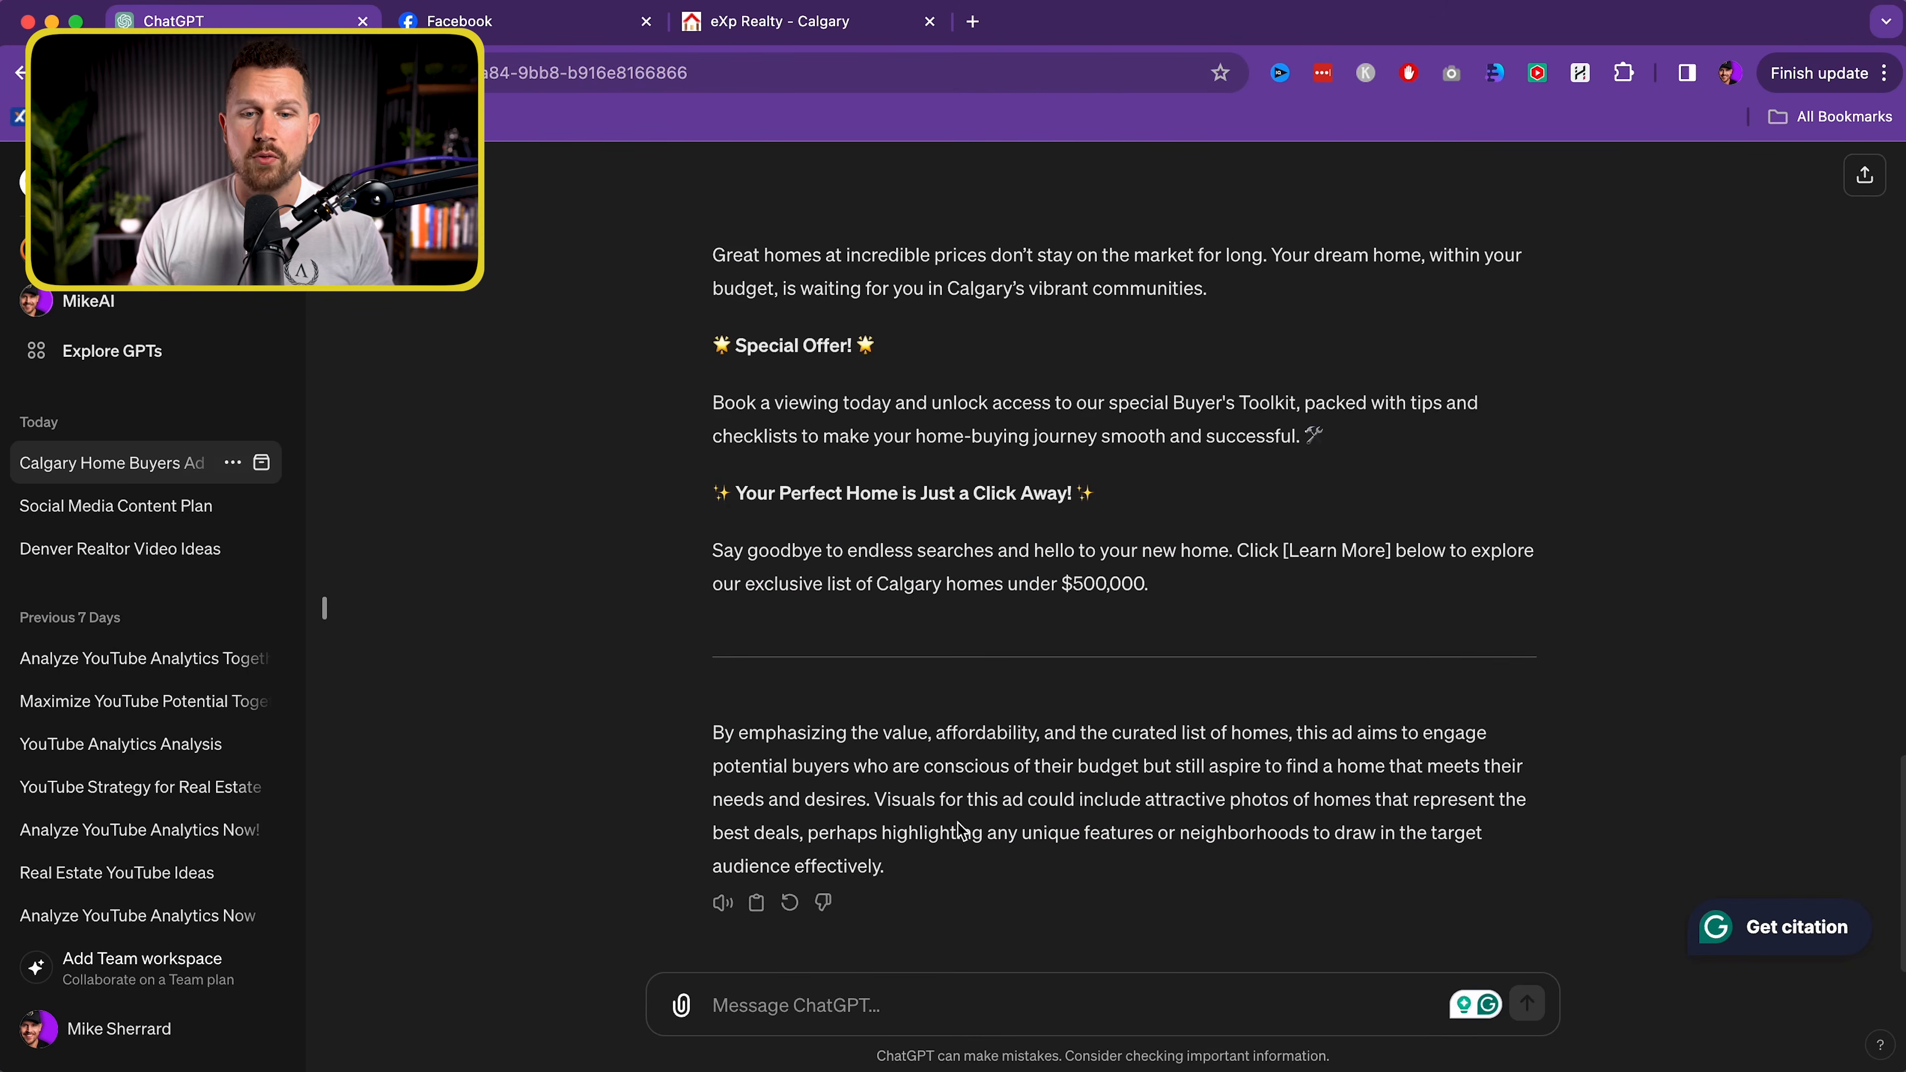
# Send a follow-up saying you don't like the special offer and asking for a condensed version of the ad
pyautogui.click(768, 1010)
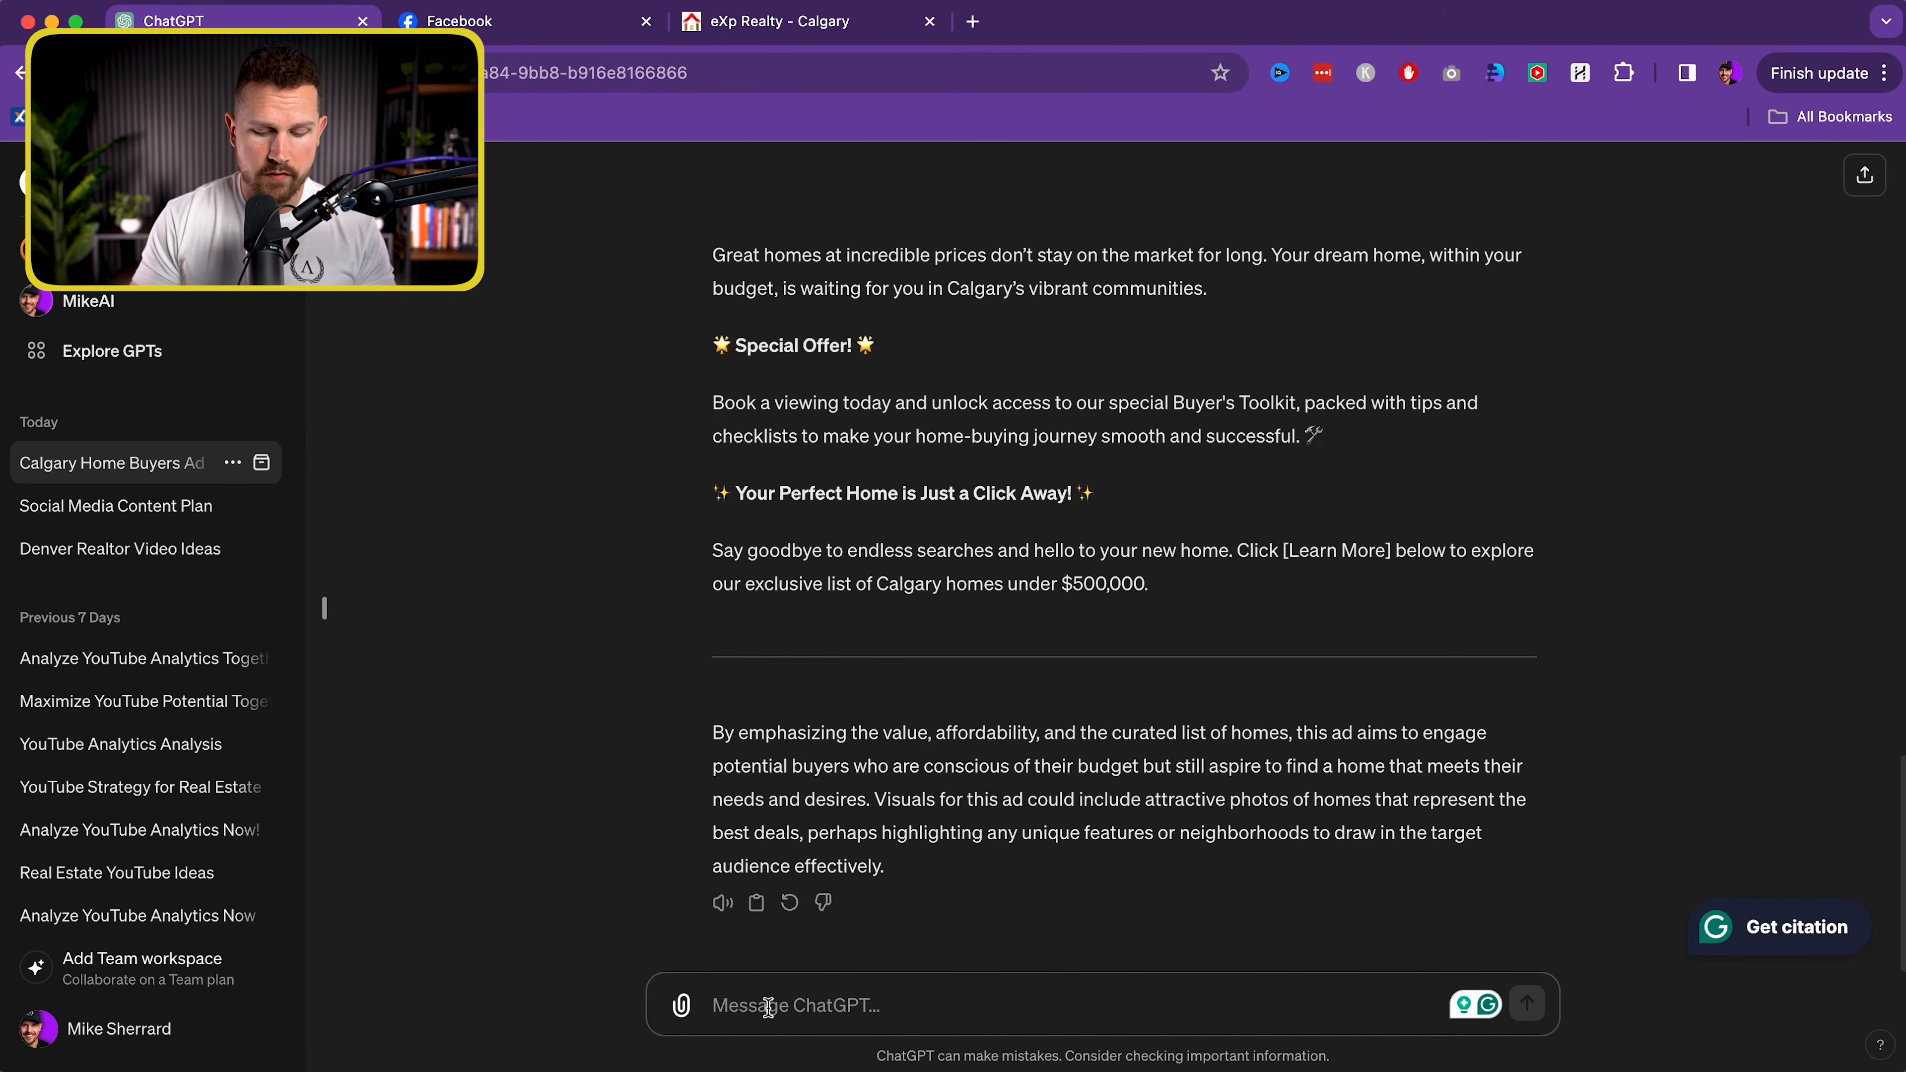
pyautogui.write("I don't like the special offer. Pl")
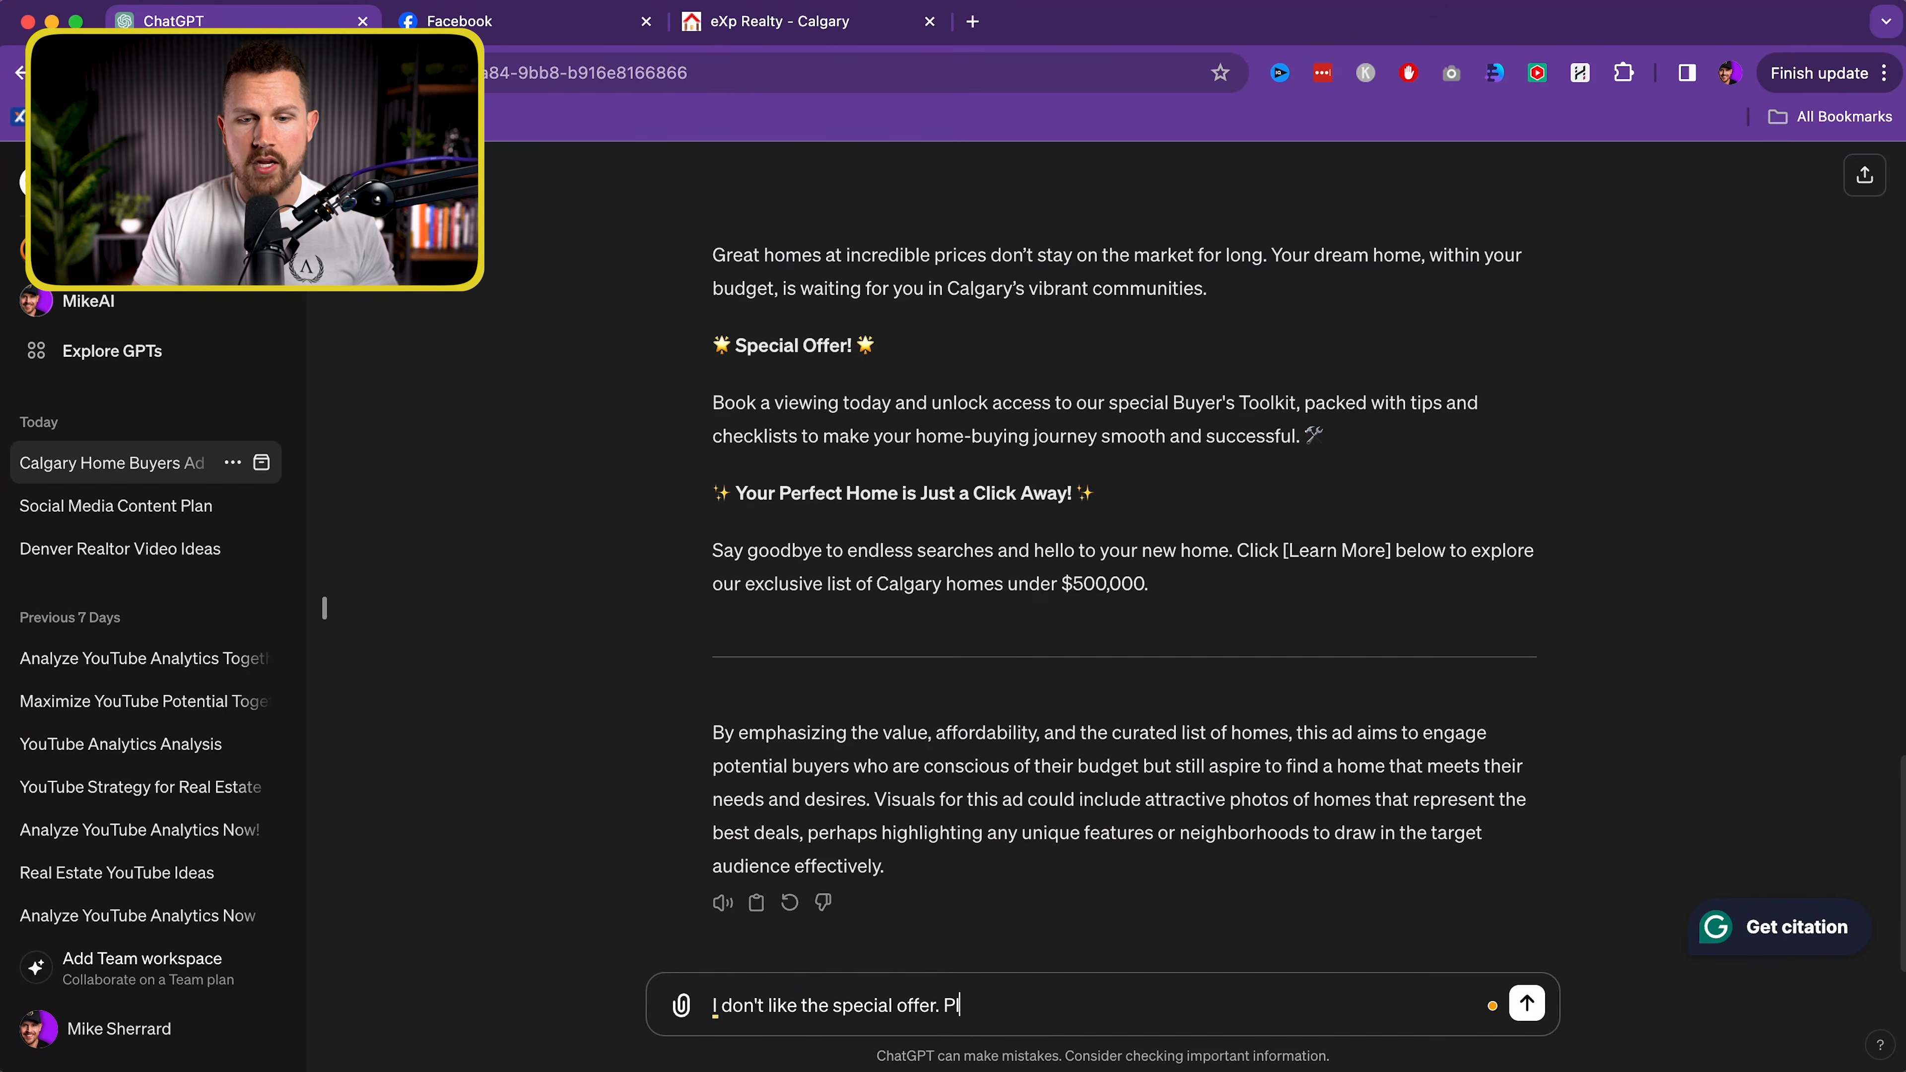
pyautogui.write('make')
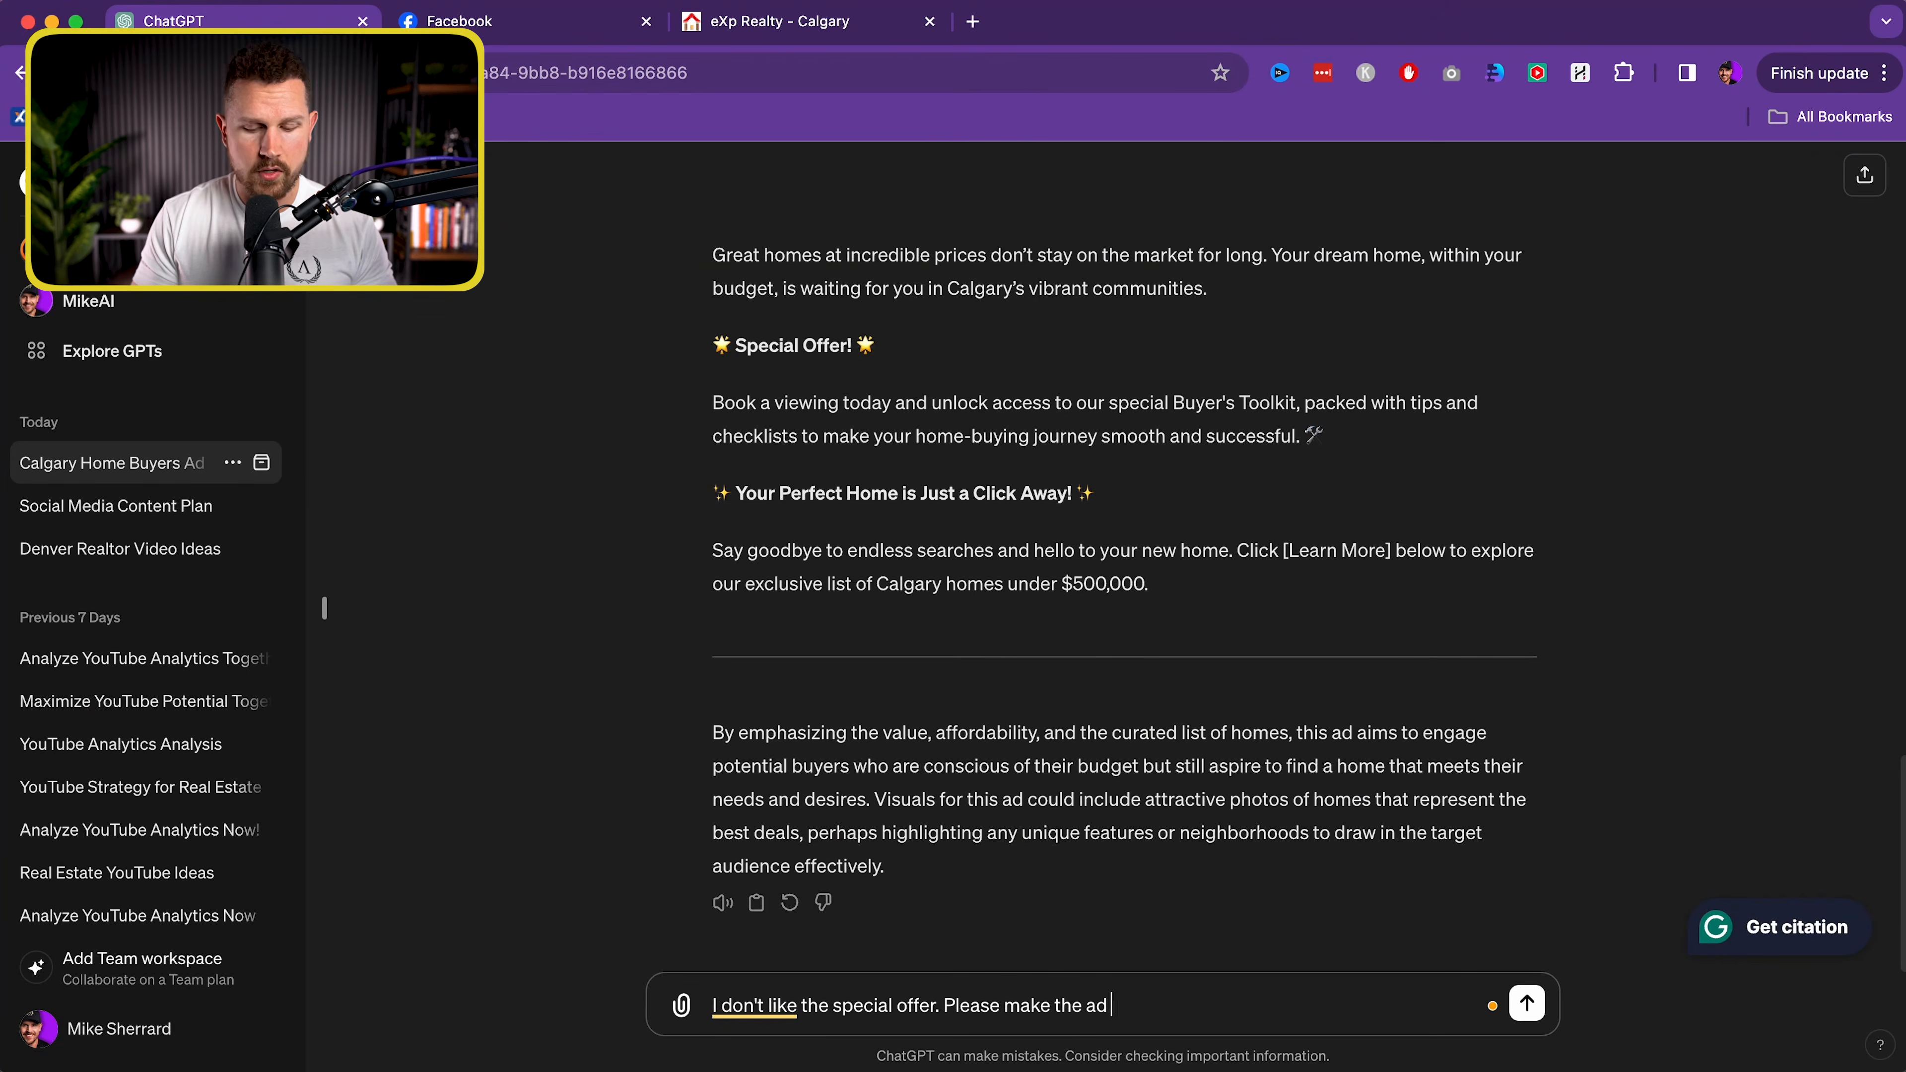
pyautogui.write('the ad a')
pyautogui.press('BackSpace')
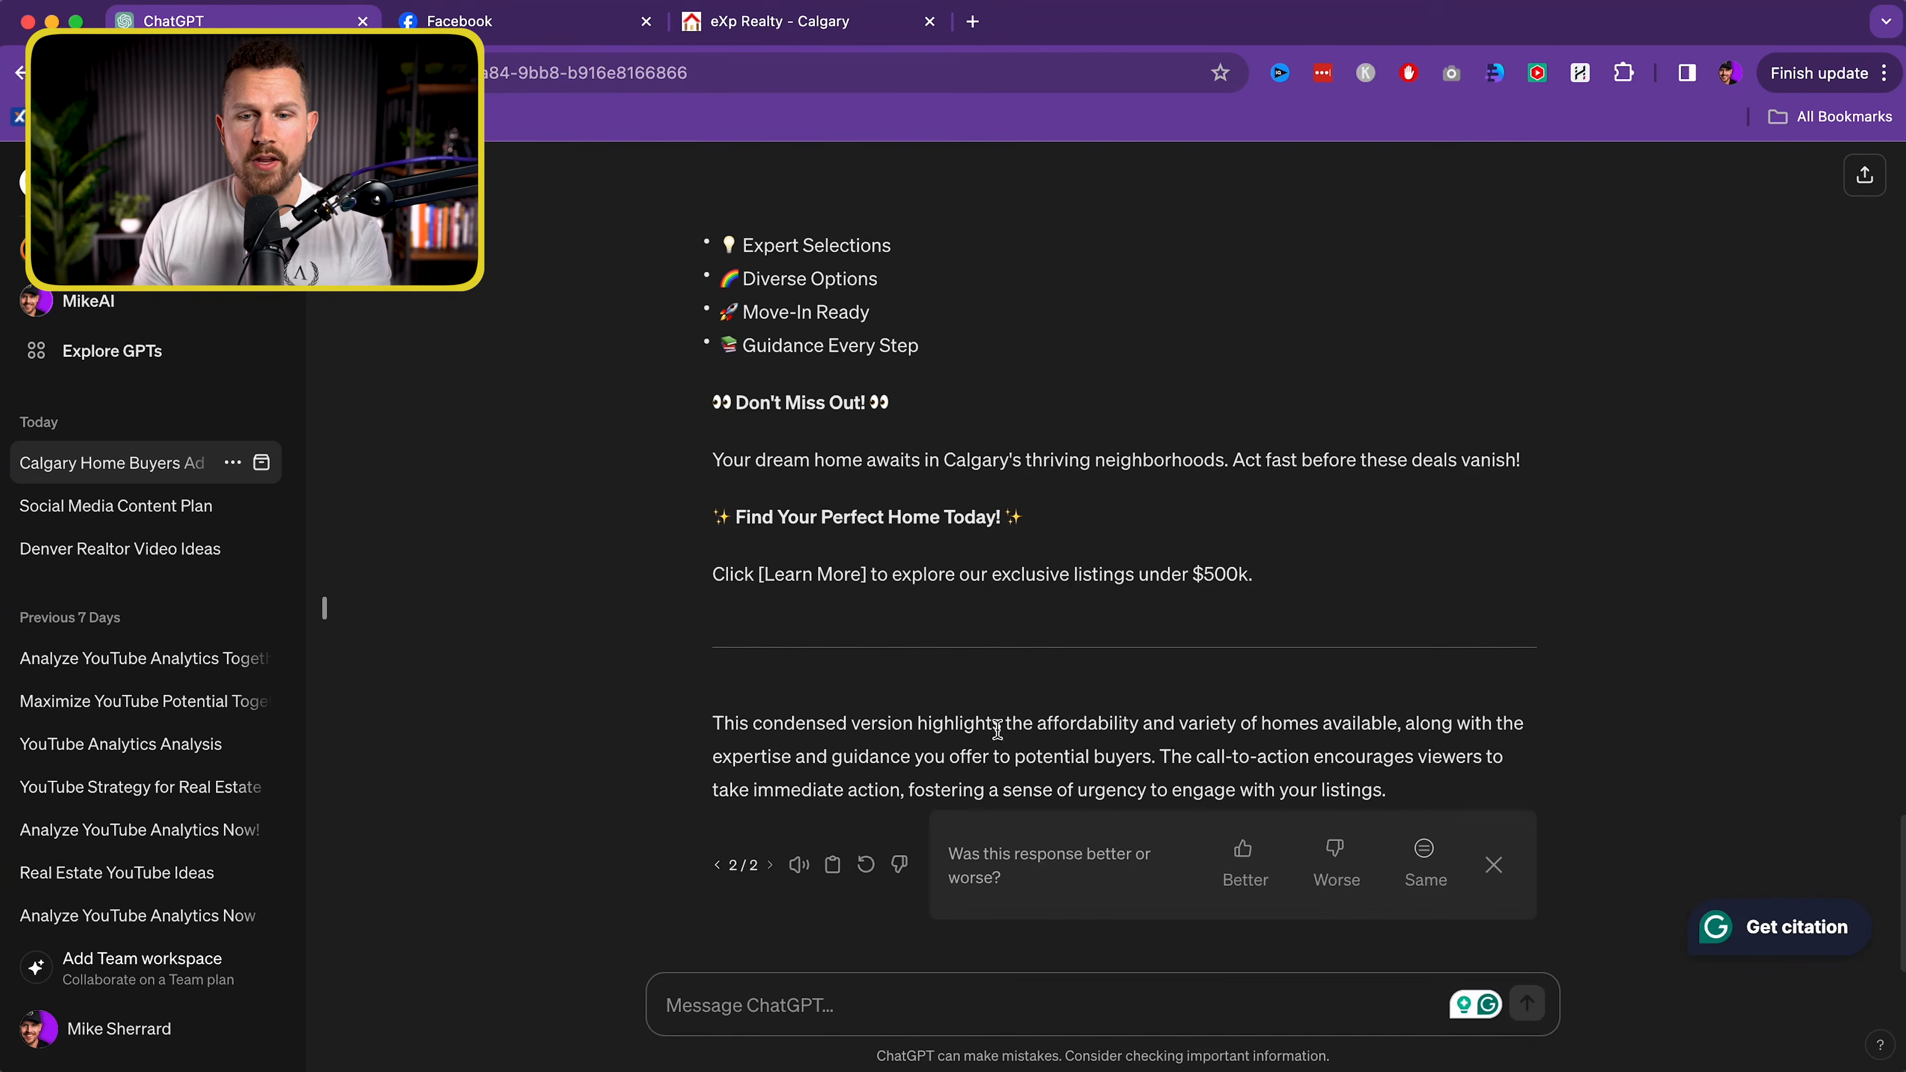
# Review the condensed ad and ask for recommendations on what type of image to use in it to capture attention
pyautogui.scroll(5, 997, 730)
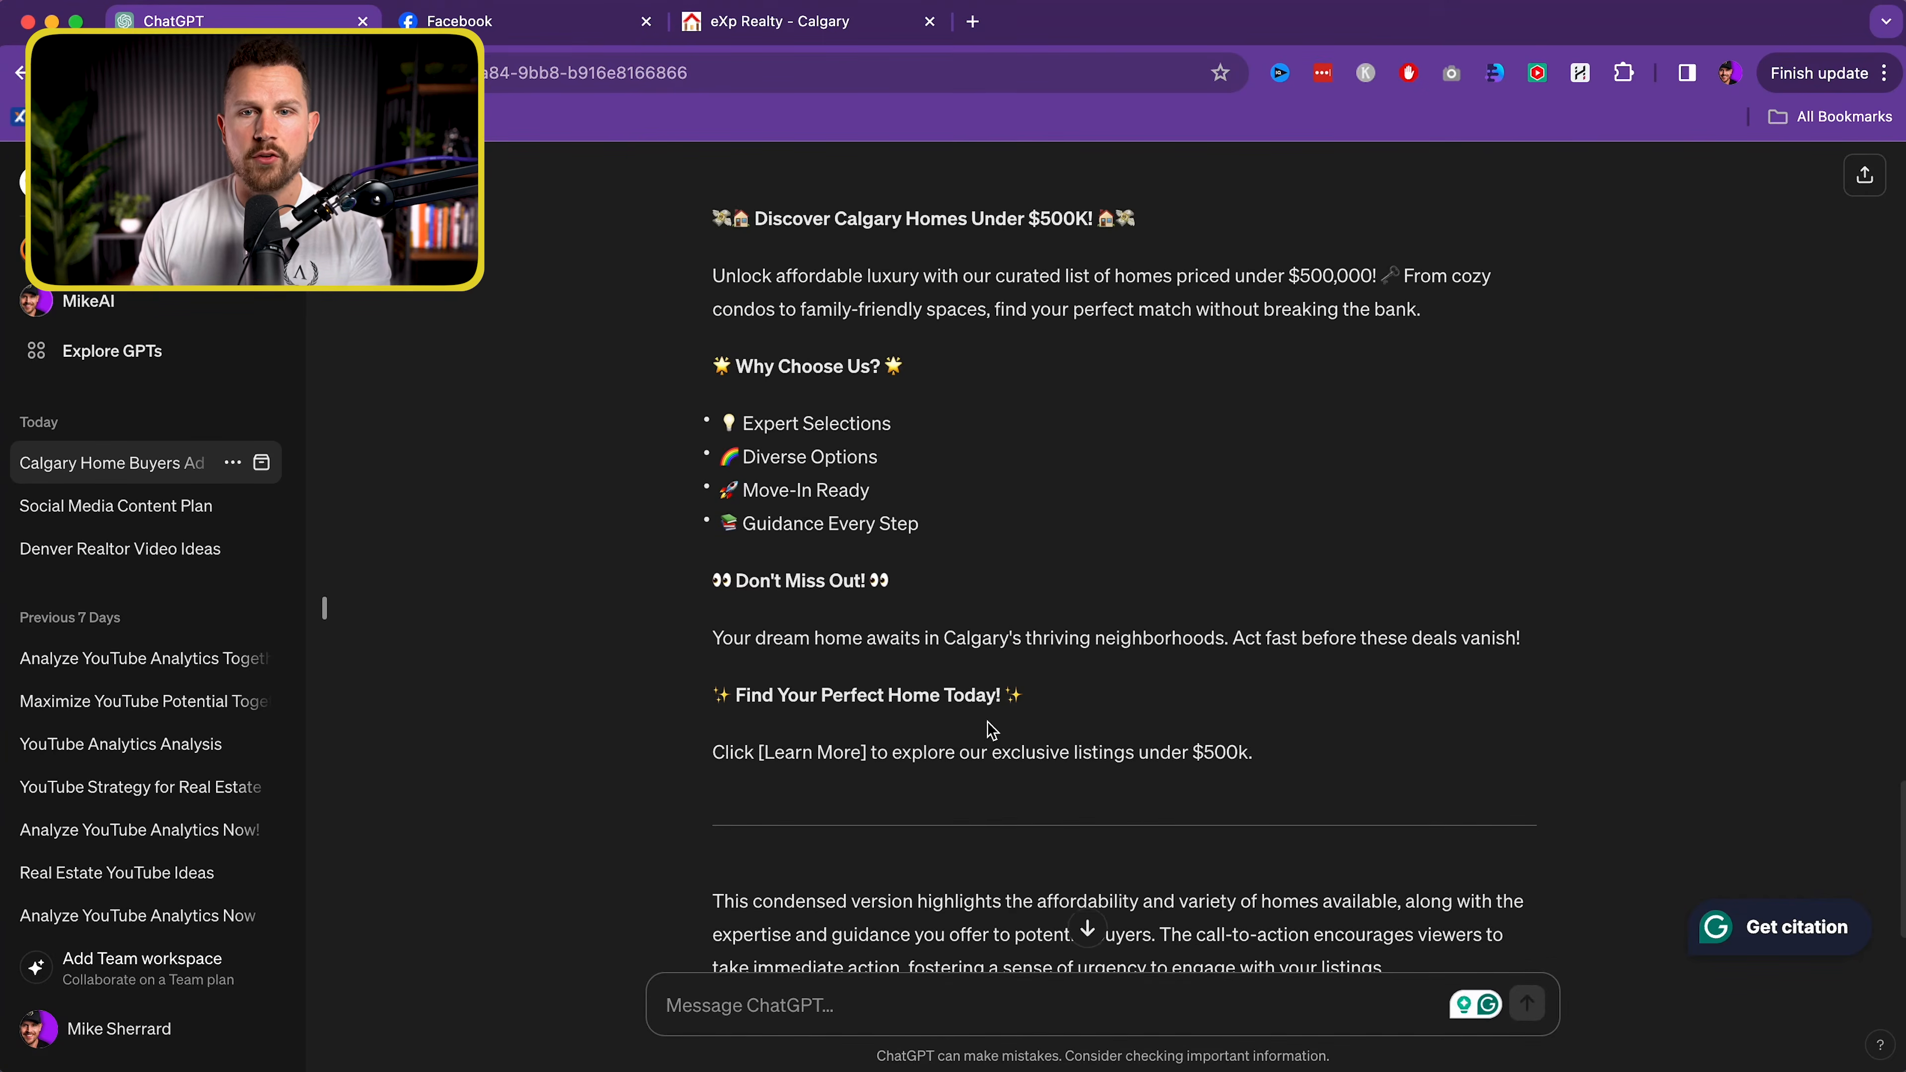
pyautogui.scroll(1, 991, 729)
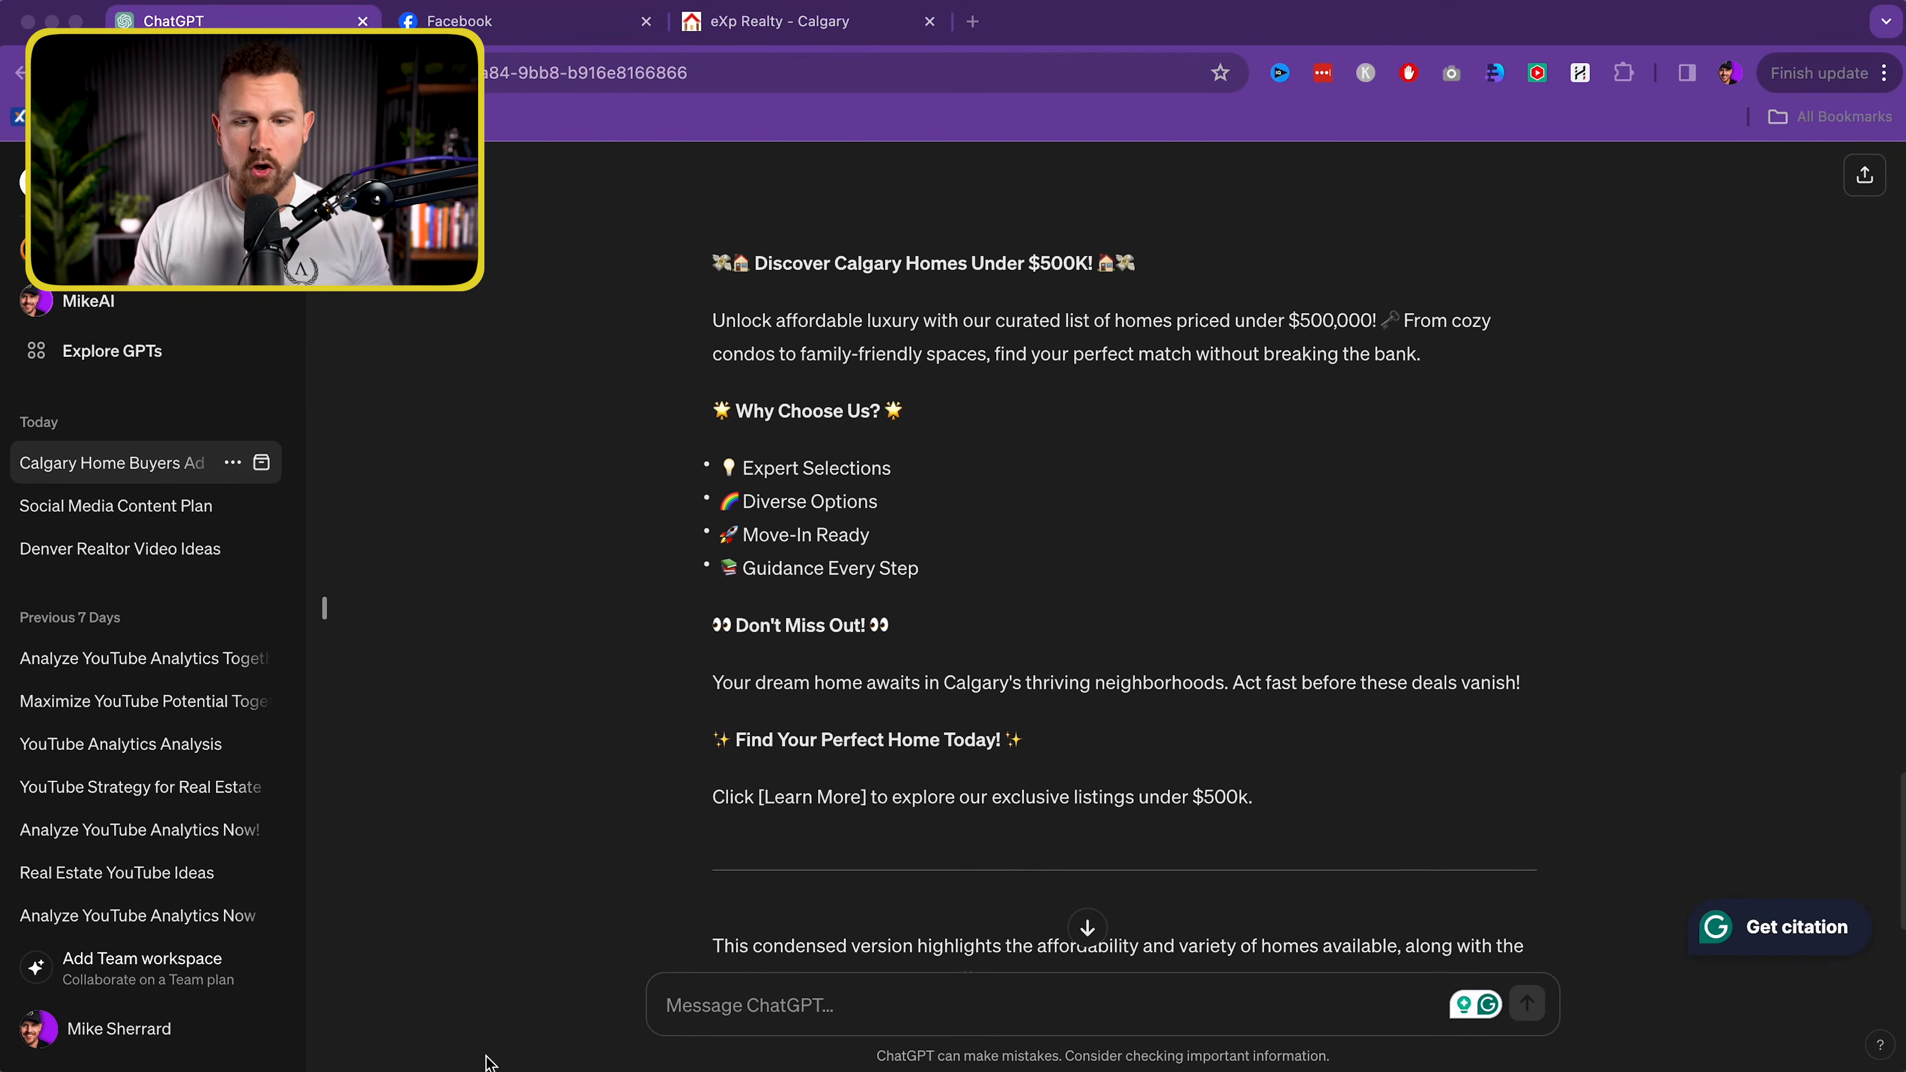
pyautogui.click(998, 1010)
pyautogui.write('This is great, thank you! Please give me recommendations for what type of image I should use in the ad to capture attention and generate more leads.')
pyautogui.press('Return')
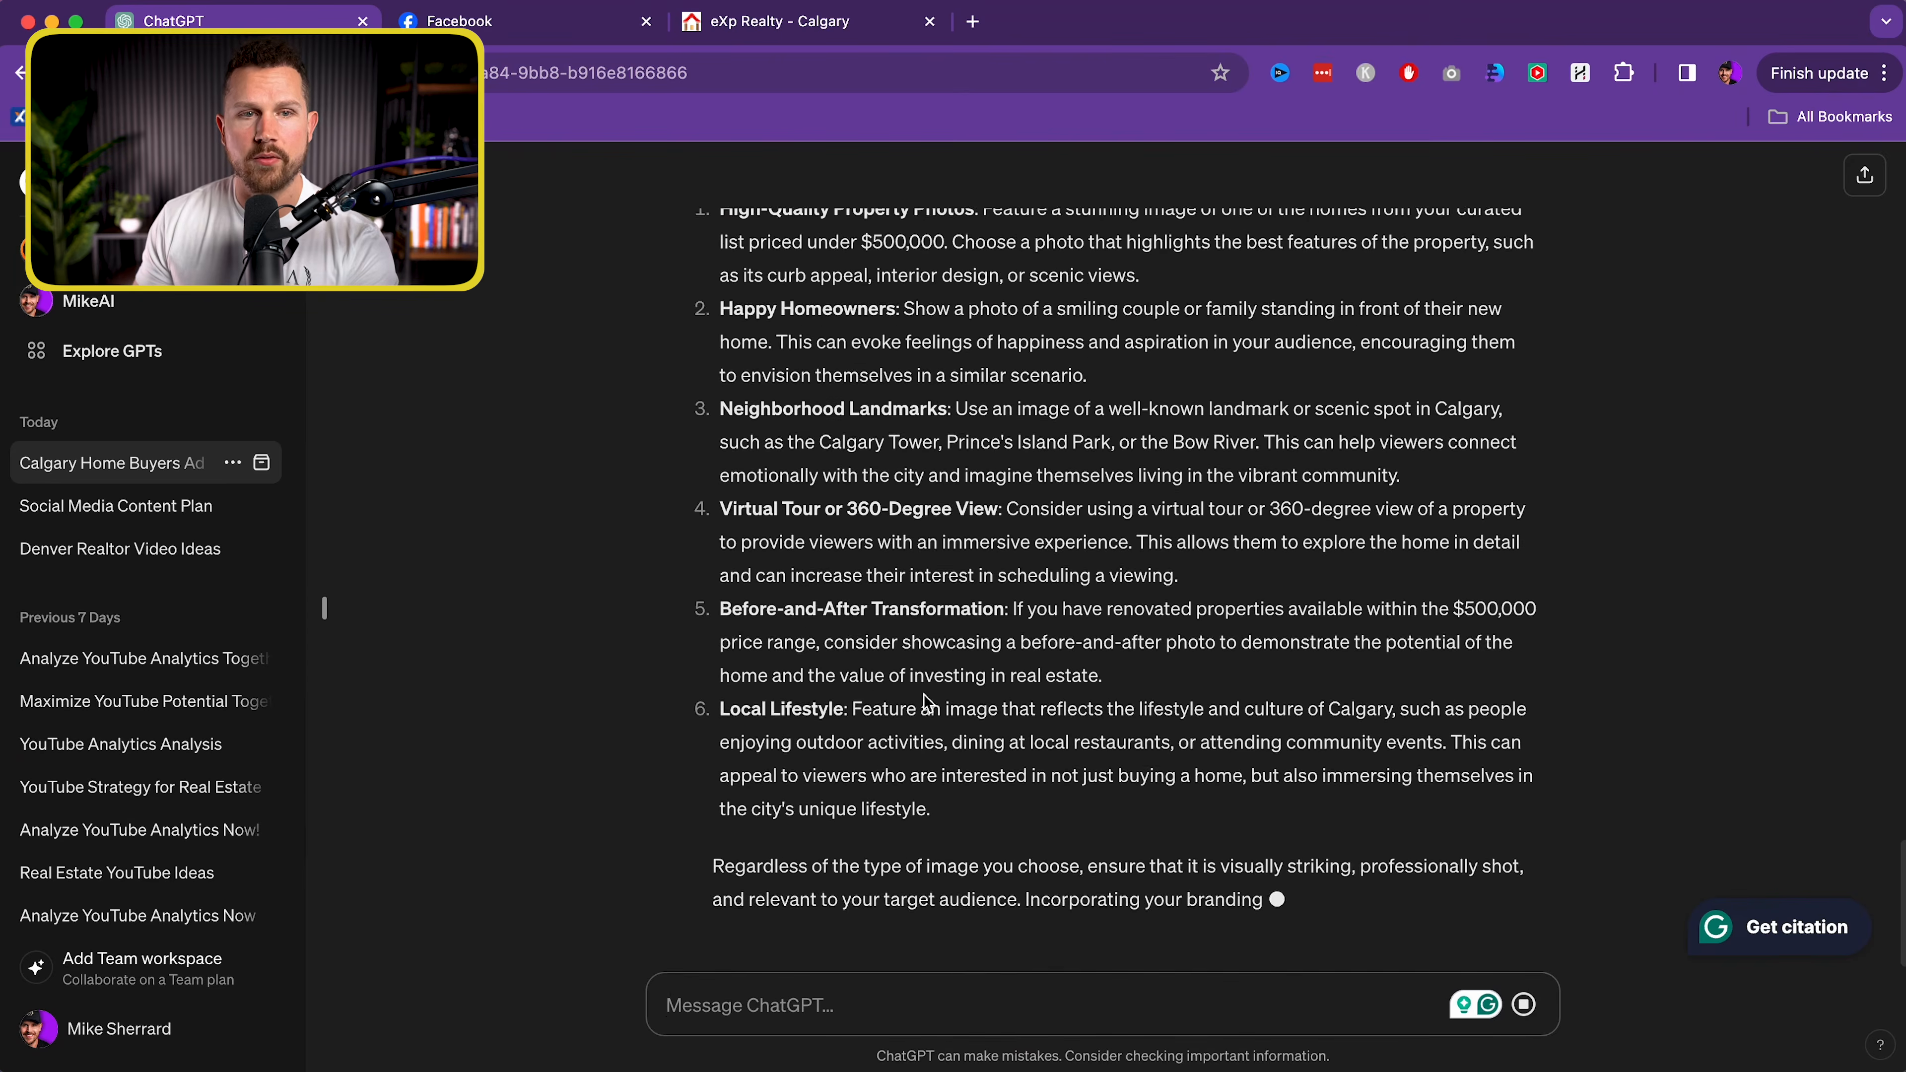
# Look through the list of recommended ad image types, from property photos to local lifestyle
pyautogui.scroll(5, 922, 674)
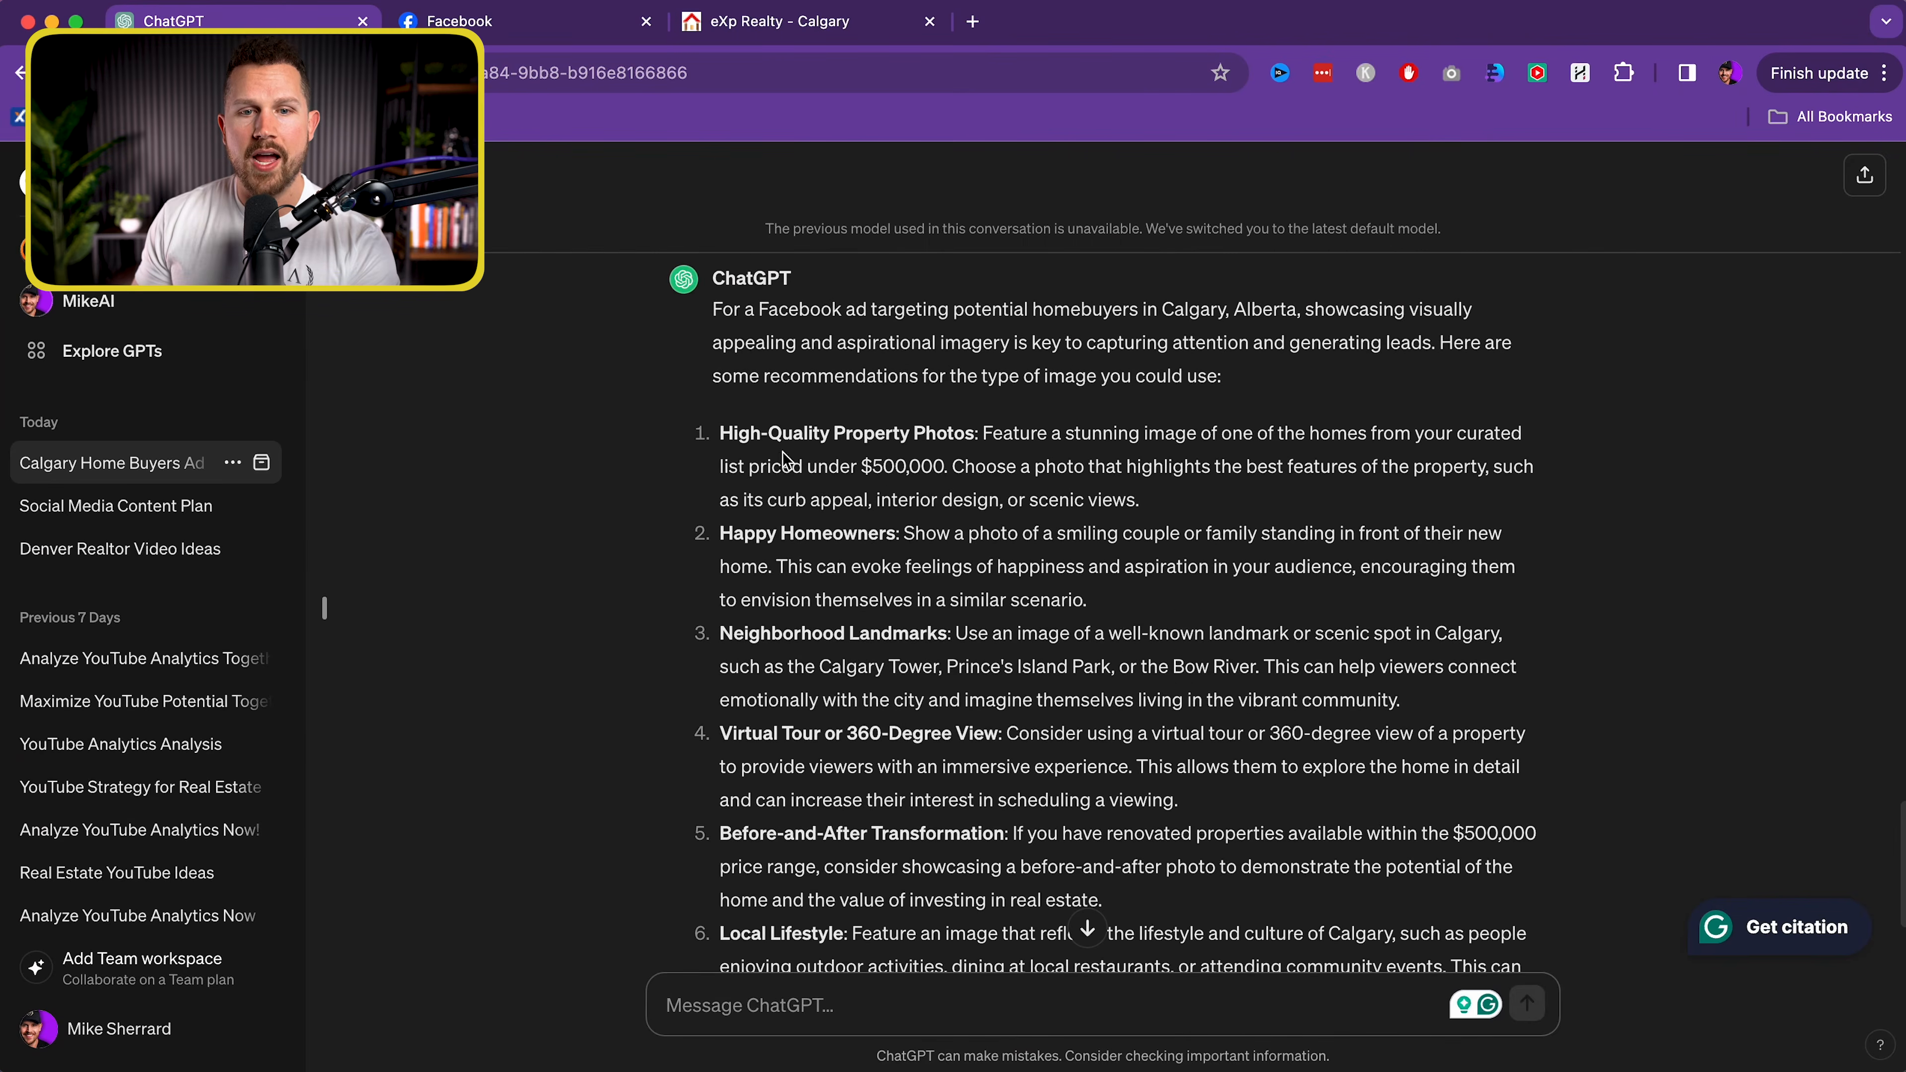
pyautogui.moveTo(734, 434); pyautogui.dragTo(965, 434)
pyautogui.moveTo(755, 533); pyautogui.dragTo(888, 533)
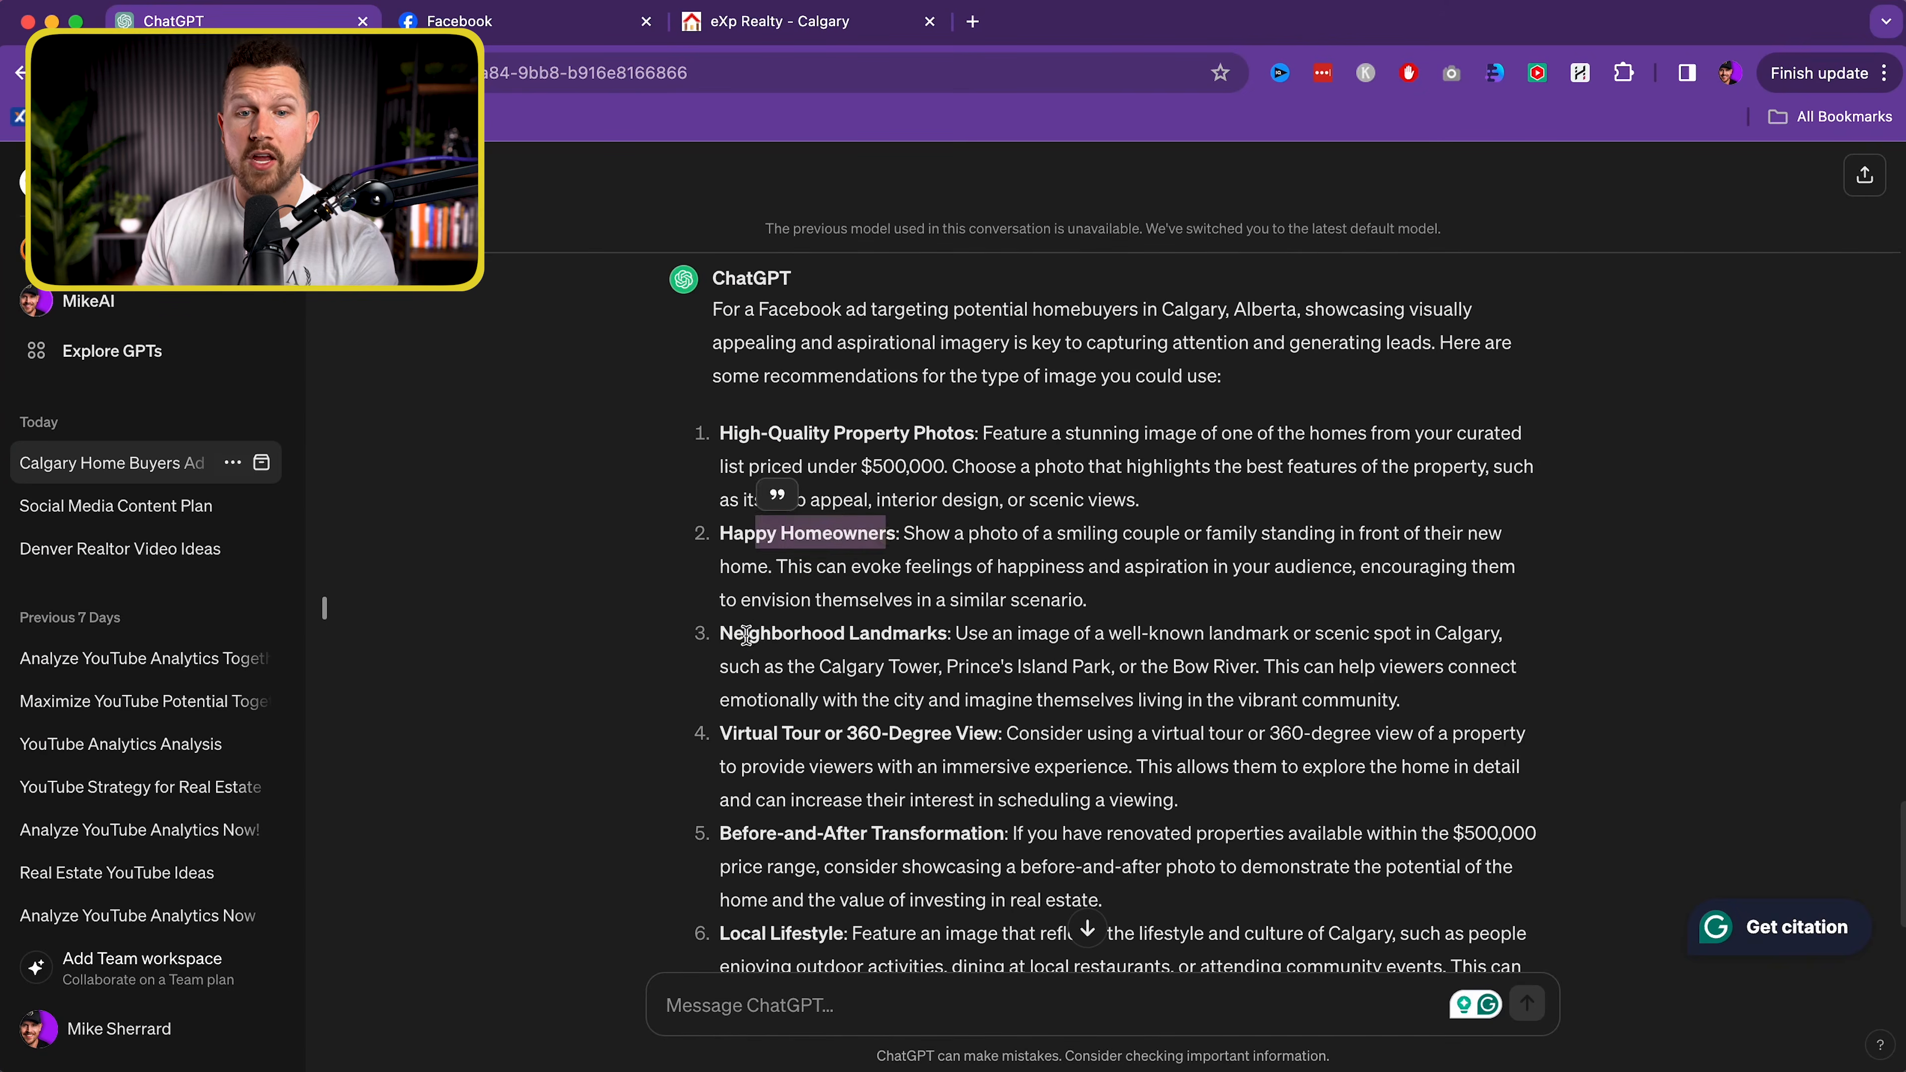
pyautogui.moveTo(746, 634); pyautogui.dragTo(965, 637)
pyautogui.moveTo(762, 734); pyautogui.dragTo(974, 743)
pyautogui.moveTo(745, 835); pyautogui.dragTo(1009, 835)
pyautogui.scroll(-1, 1010, 835)
pyautogui.click(942, 886)
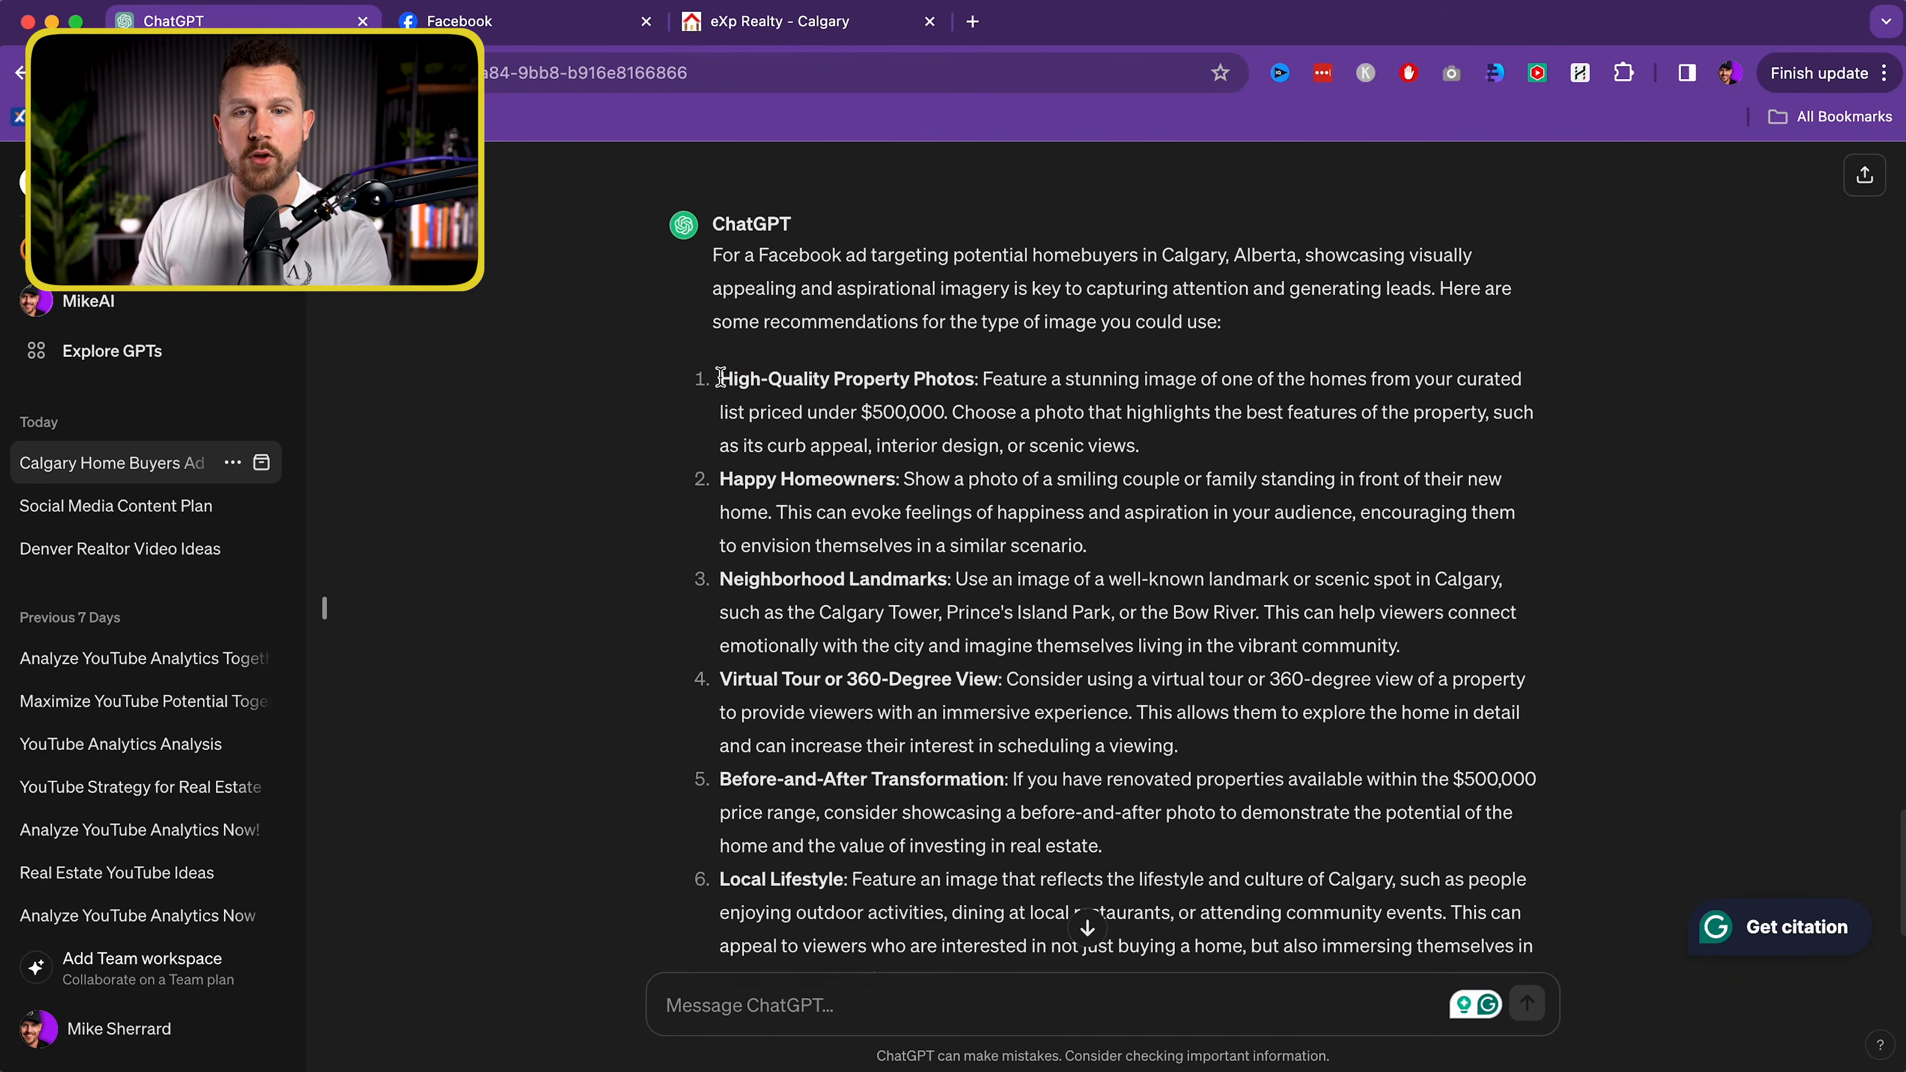
# Read the High-Quality Property Photos recommendation in detail, including which features the photo should highlight
pyautogui.moveTo(716, 379); pyautogui.dragTo(1160, 437)
pyautogui.click(908, 405)
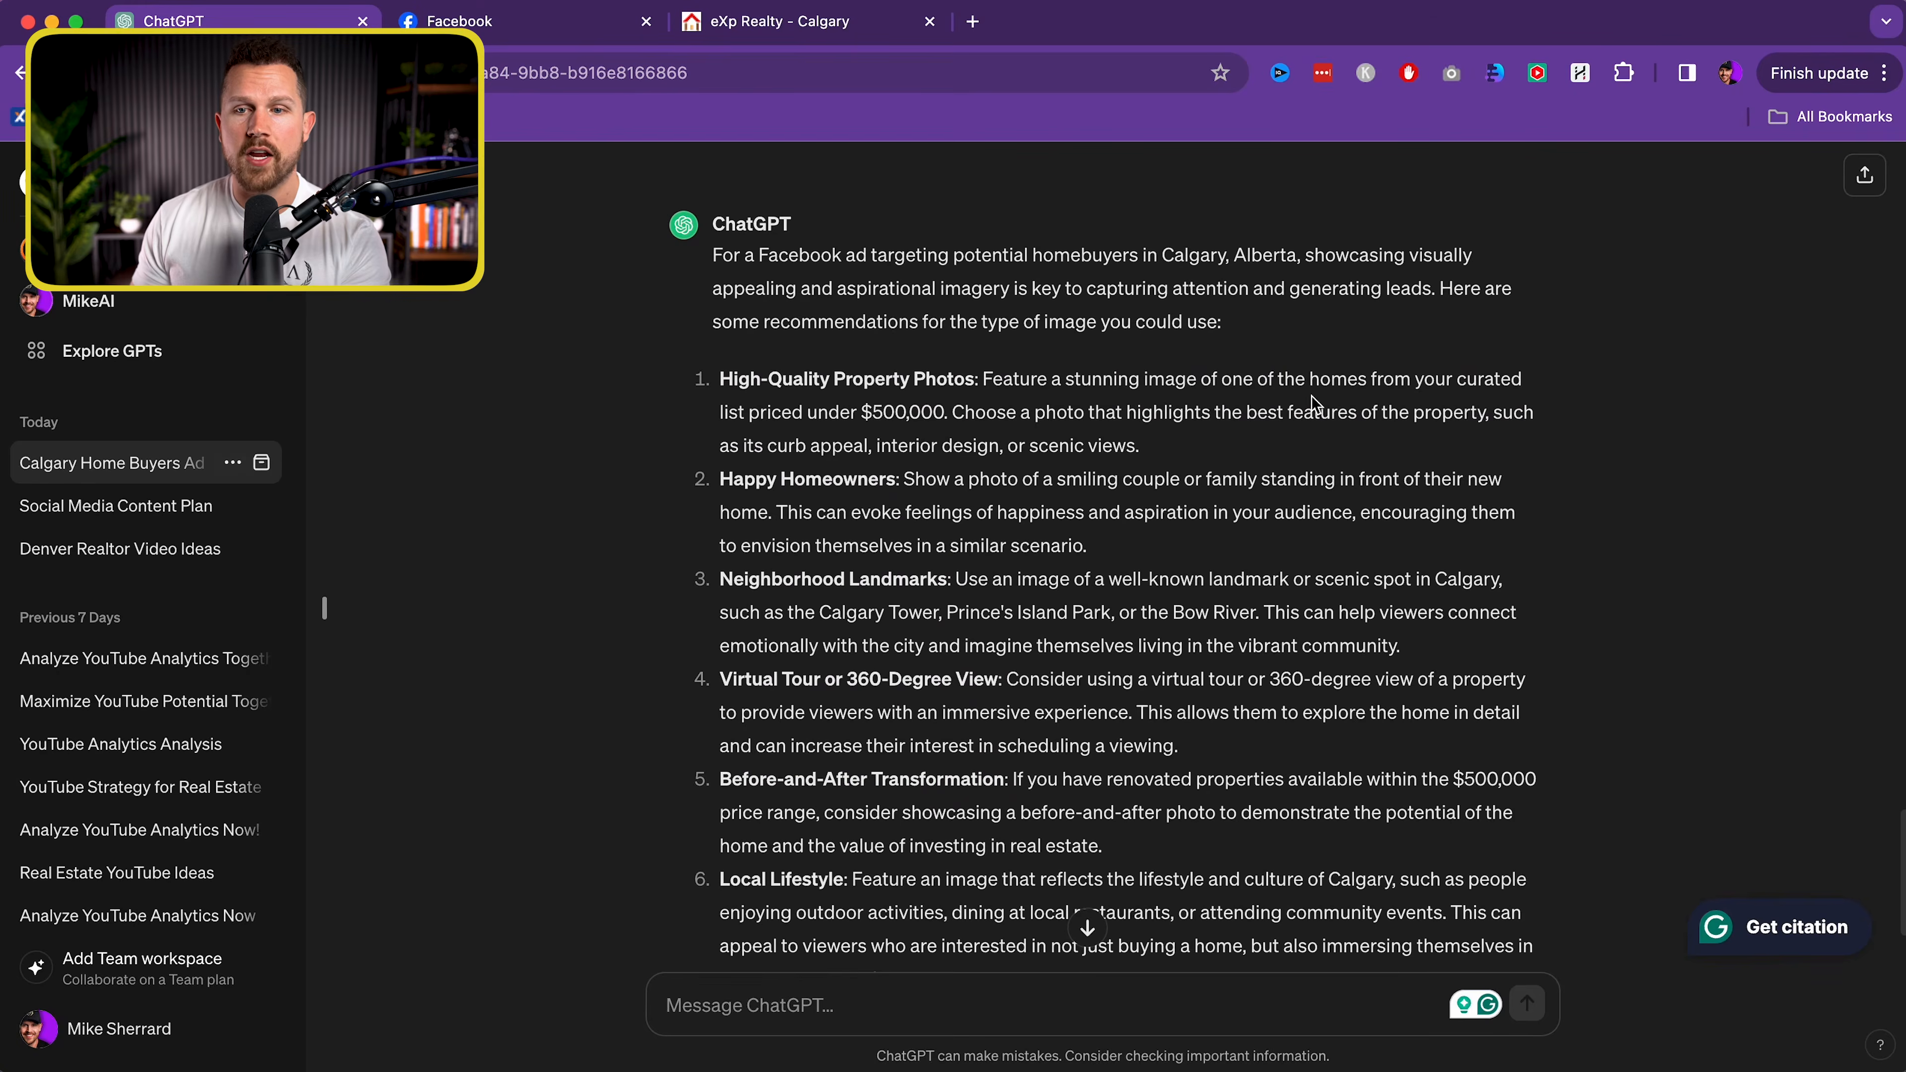
pyautogui.moveTo(718, 412); pyautogui.dragTo(1292, 480)
pyautogui.click(1122, 458)
pyautogui.moveTo(1036, 412); pyautogui.dragTo(1247, 413)
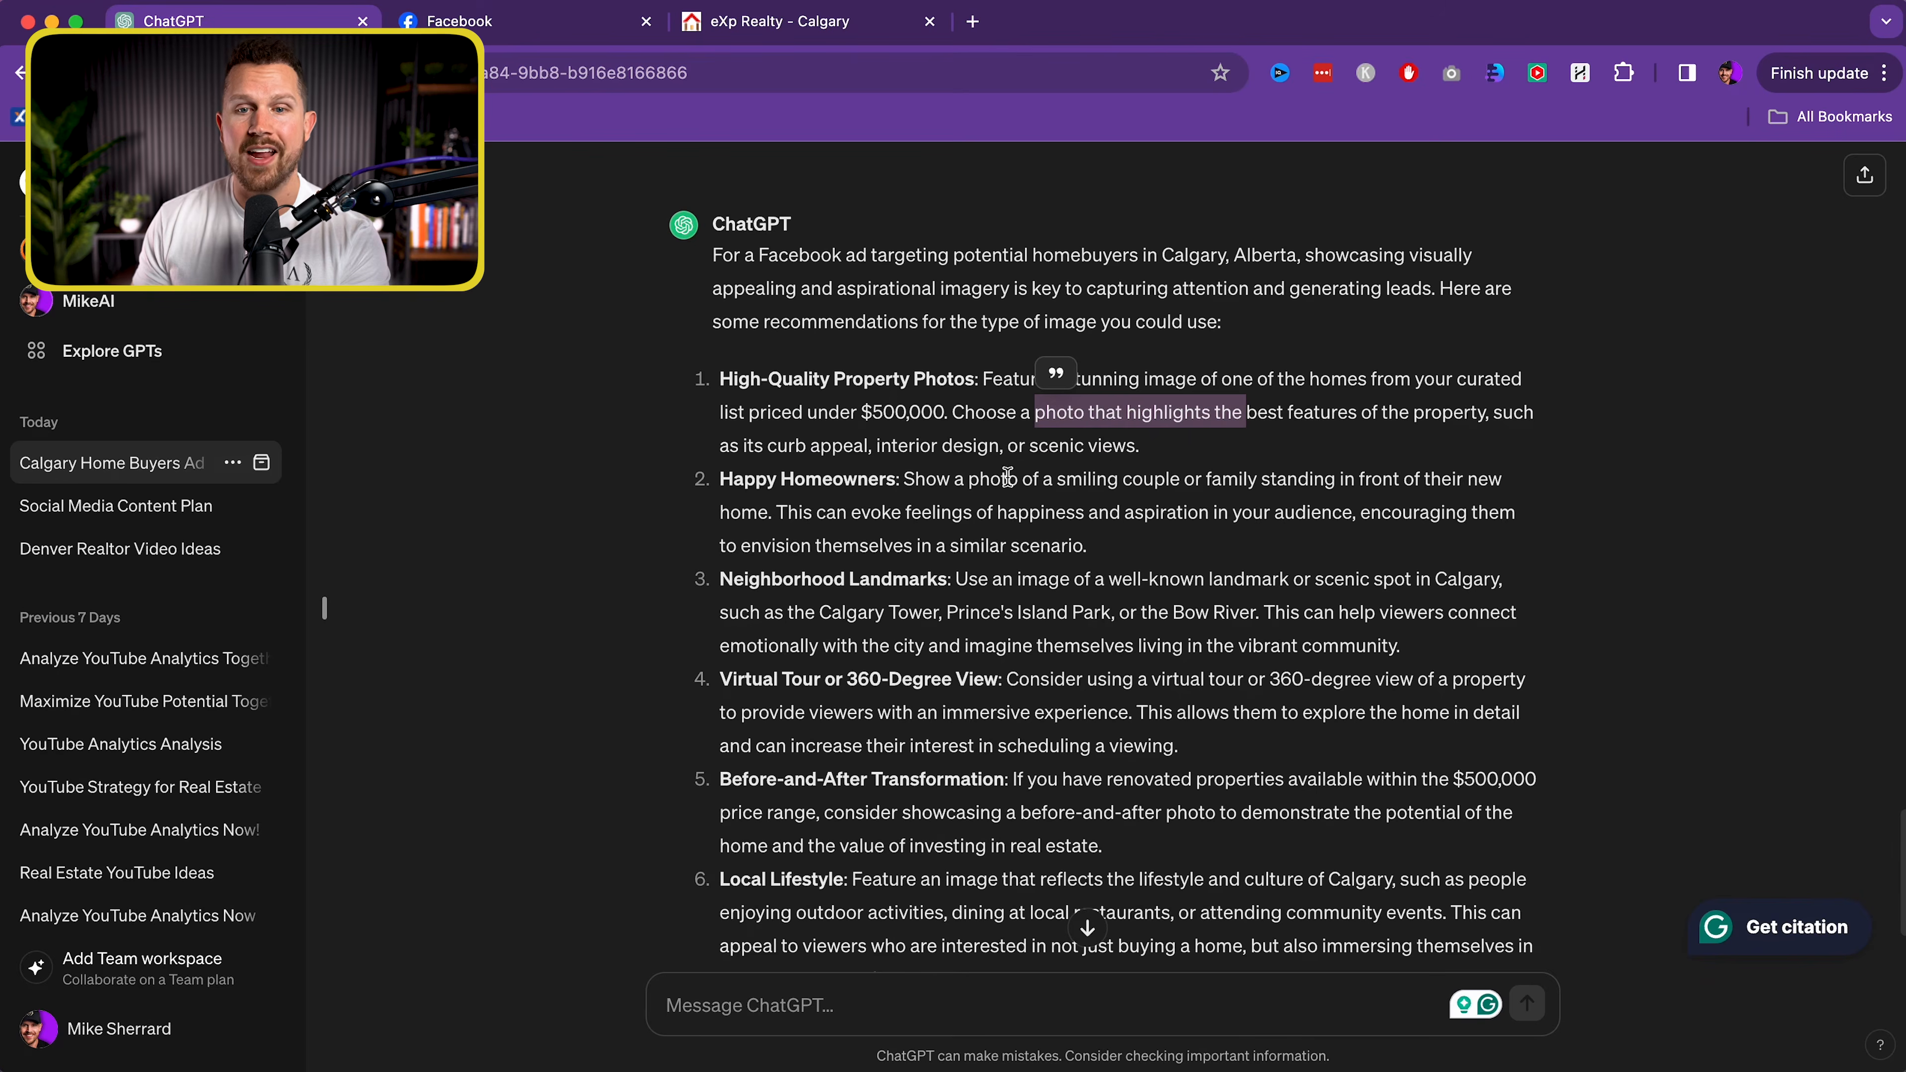
pyautogui.click(1034, 465)
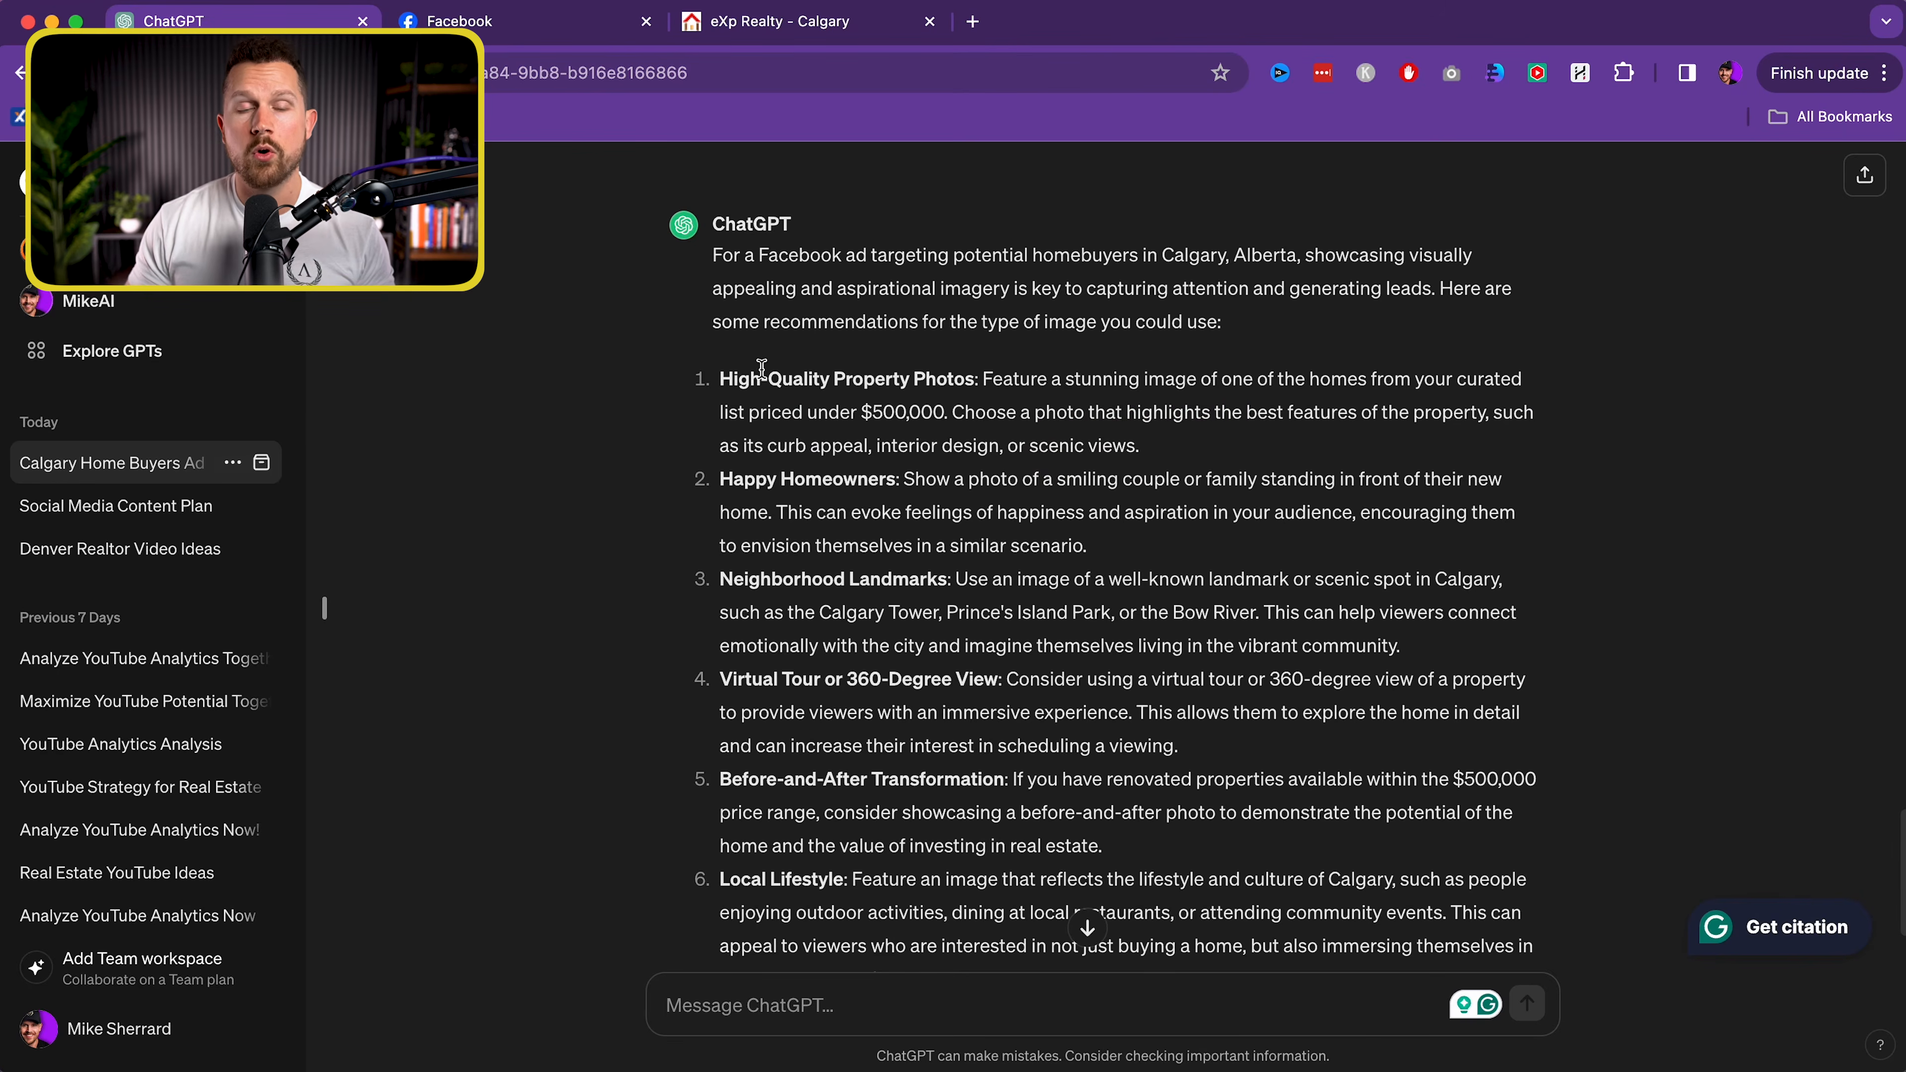
pyautogui.moveTo(723, 378); pyautogui.dragTo(968, 379)
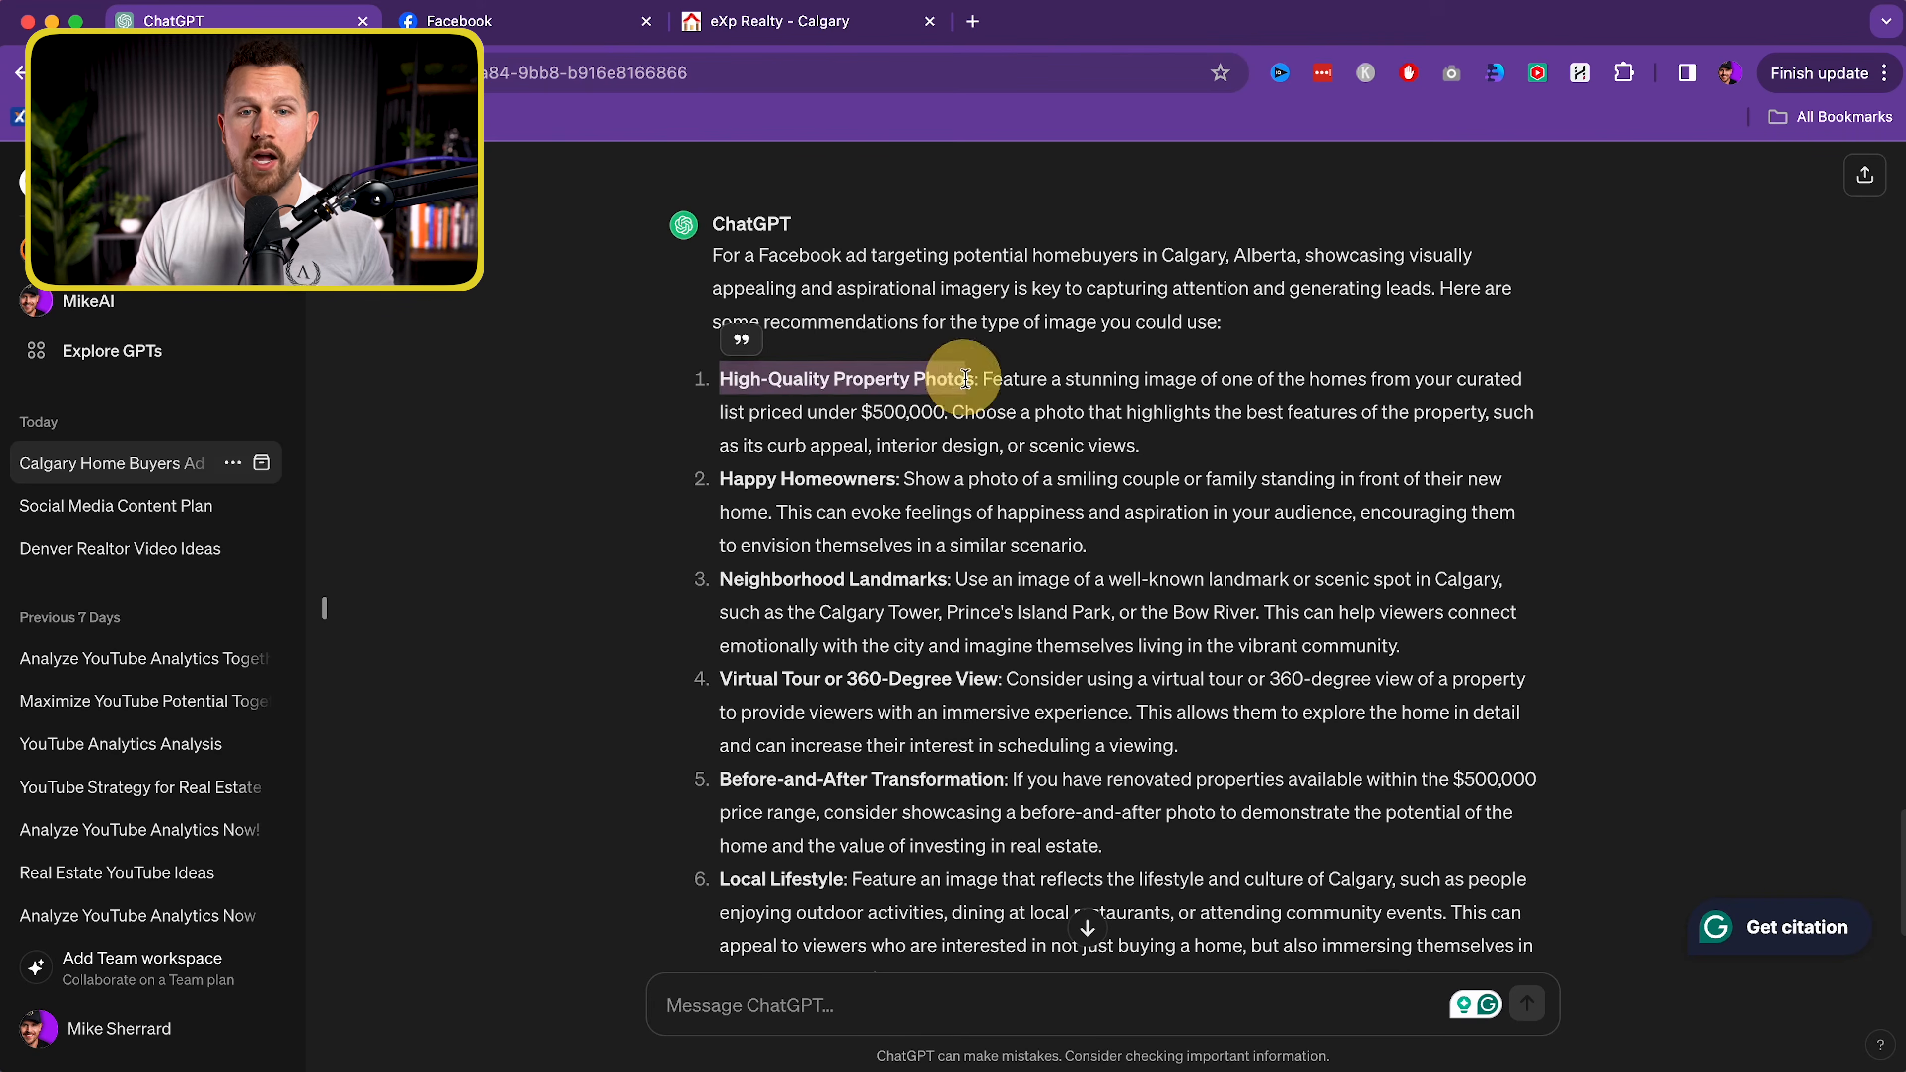
# Switch to the eXp Realty listings site and set the minimum price filter to $400,000
pyautogui.scroll(10, 964, 380)
pyautogui.scroll(6, 965, 380)
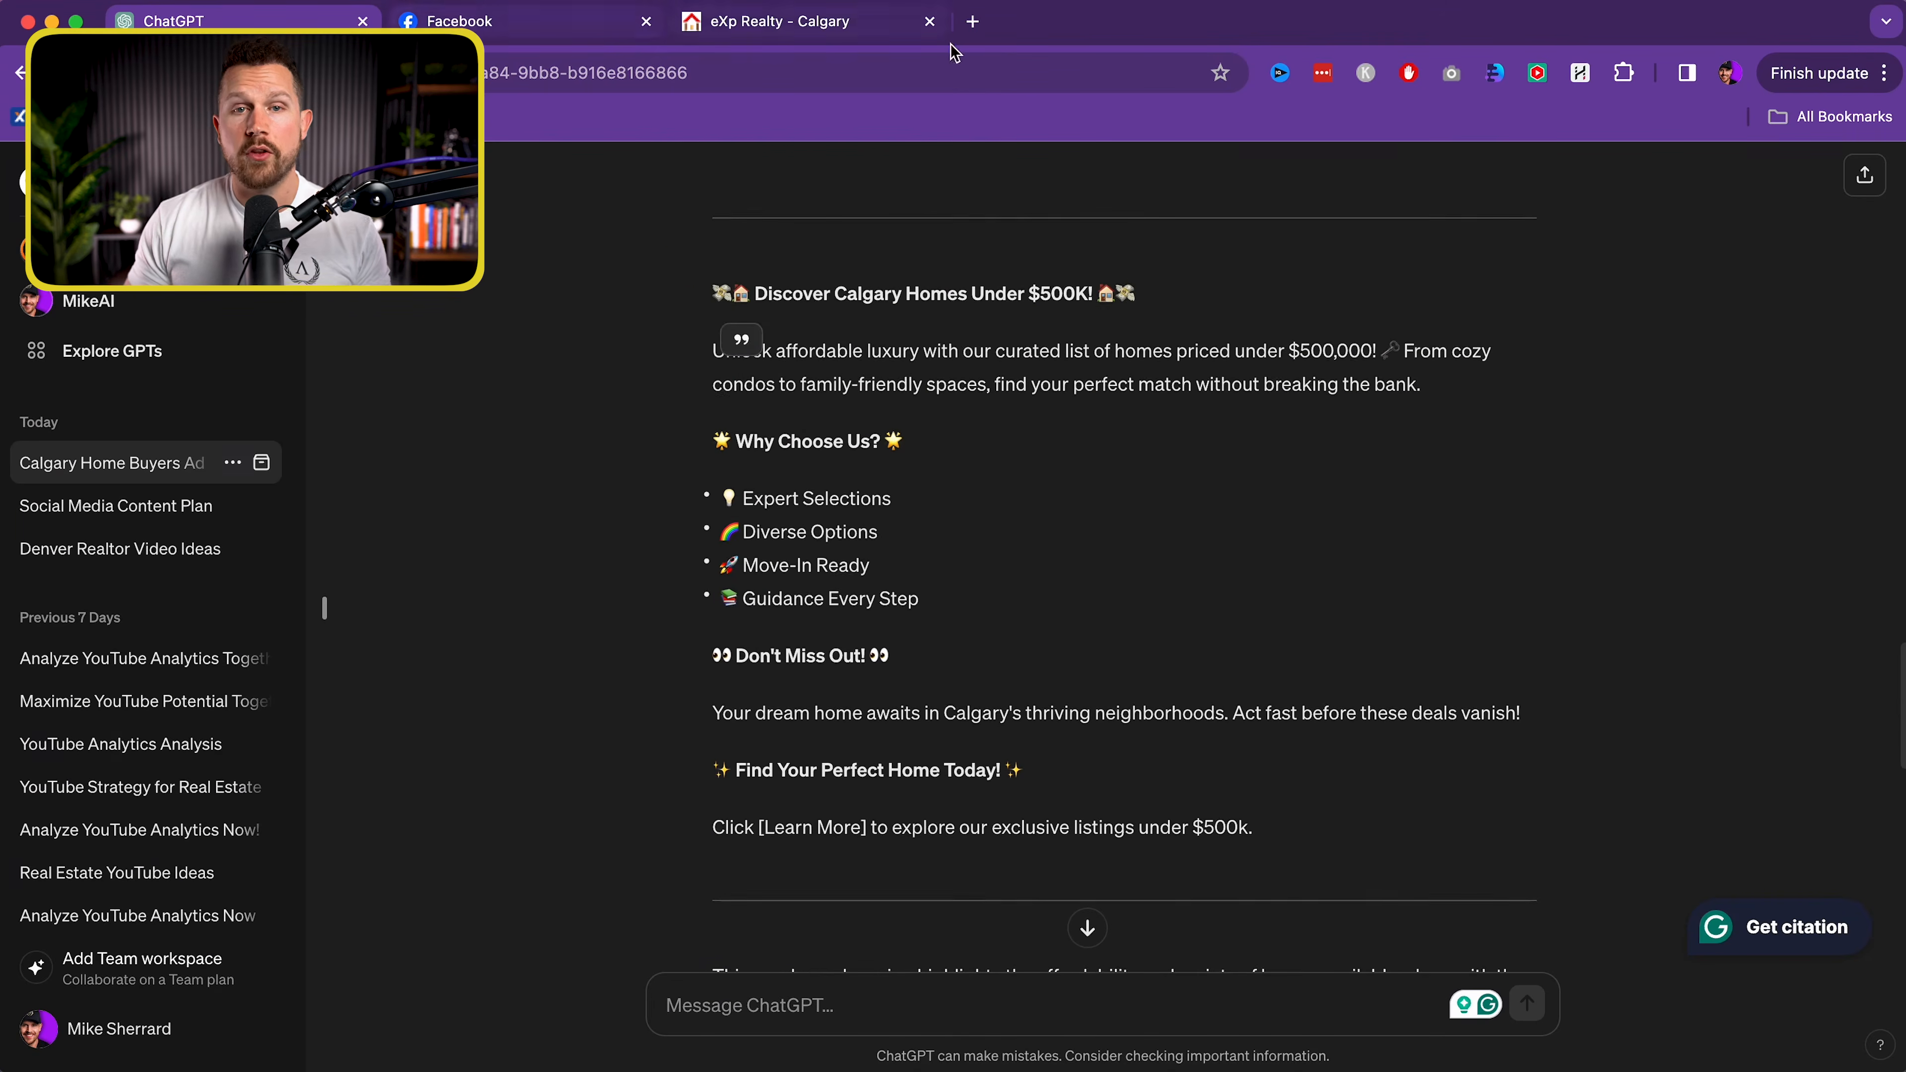
pyautogui.click(826, 23)
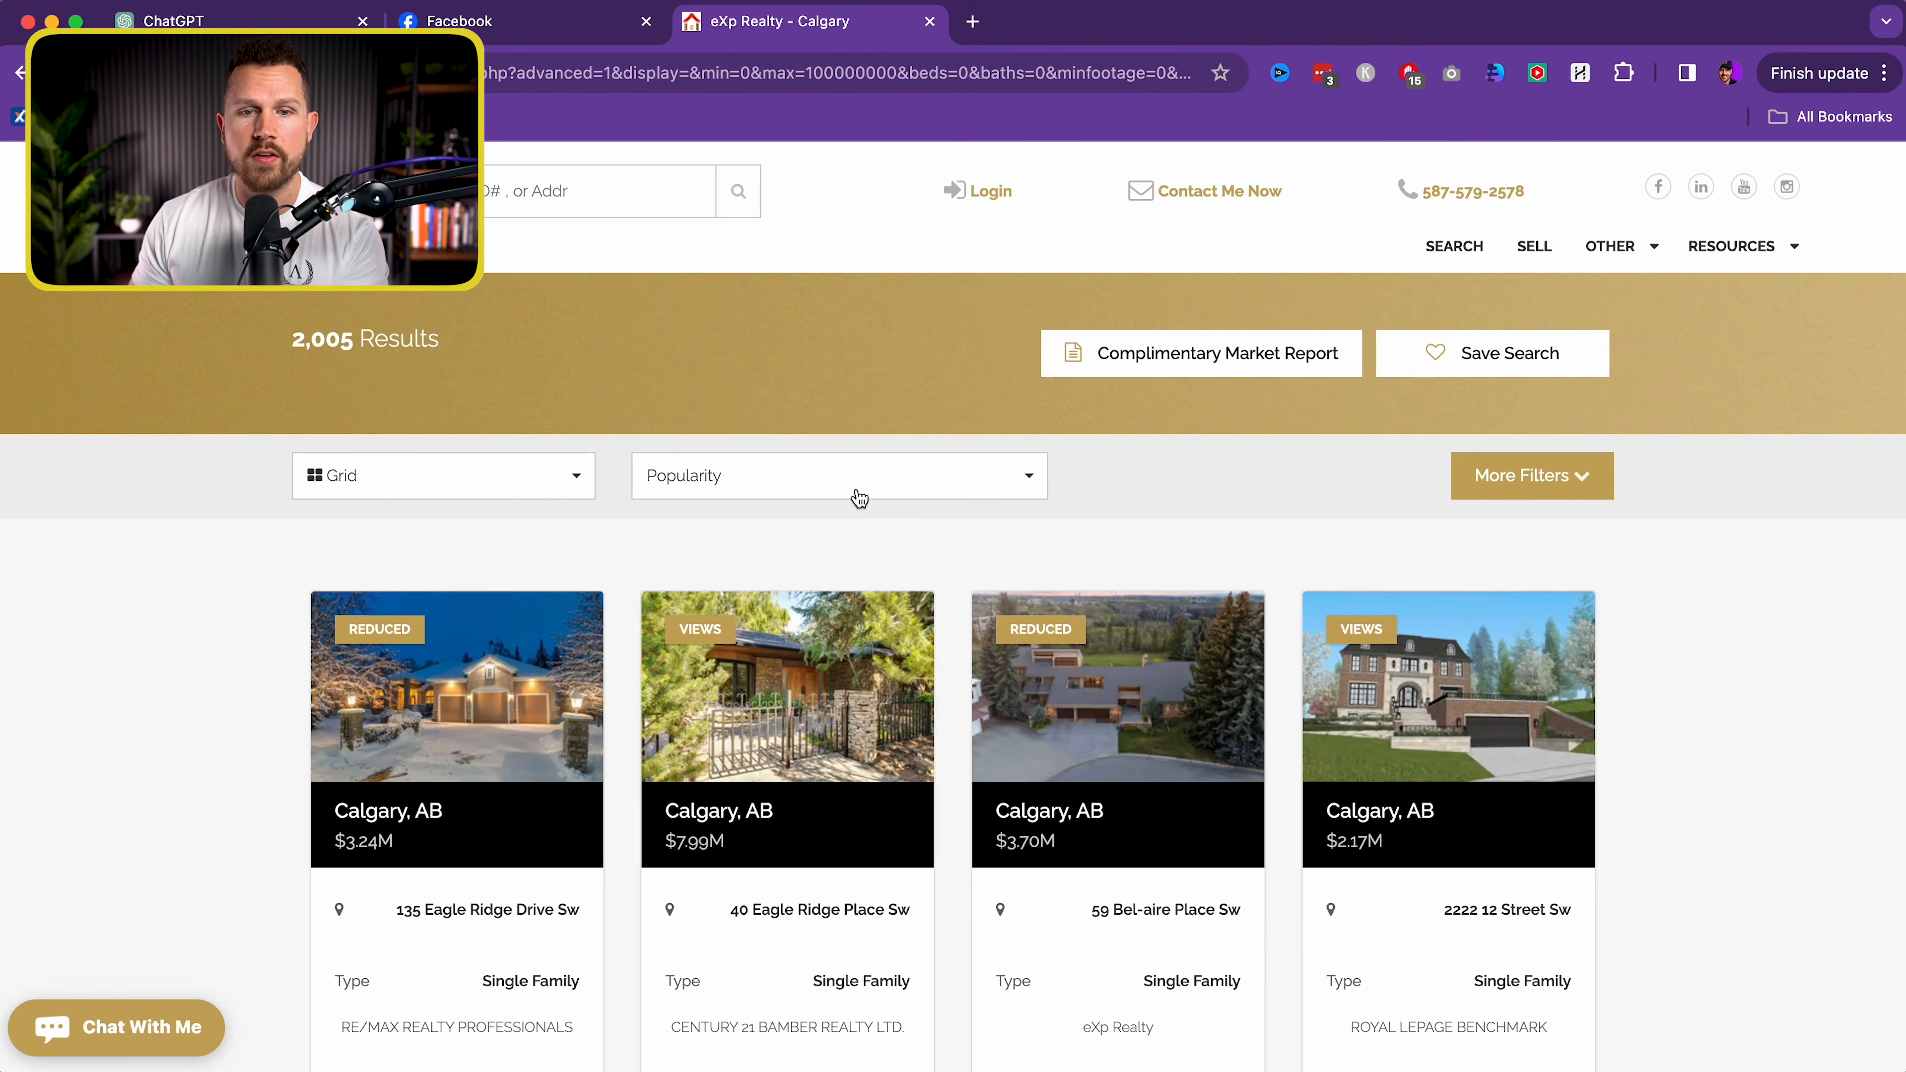
pyautogui.click(1553, 488)
pyautogui.click(679, 568)
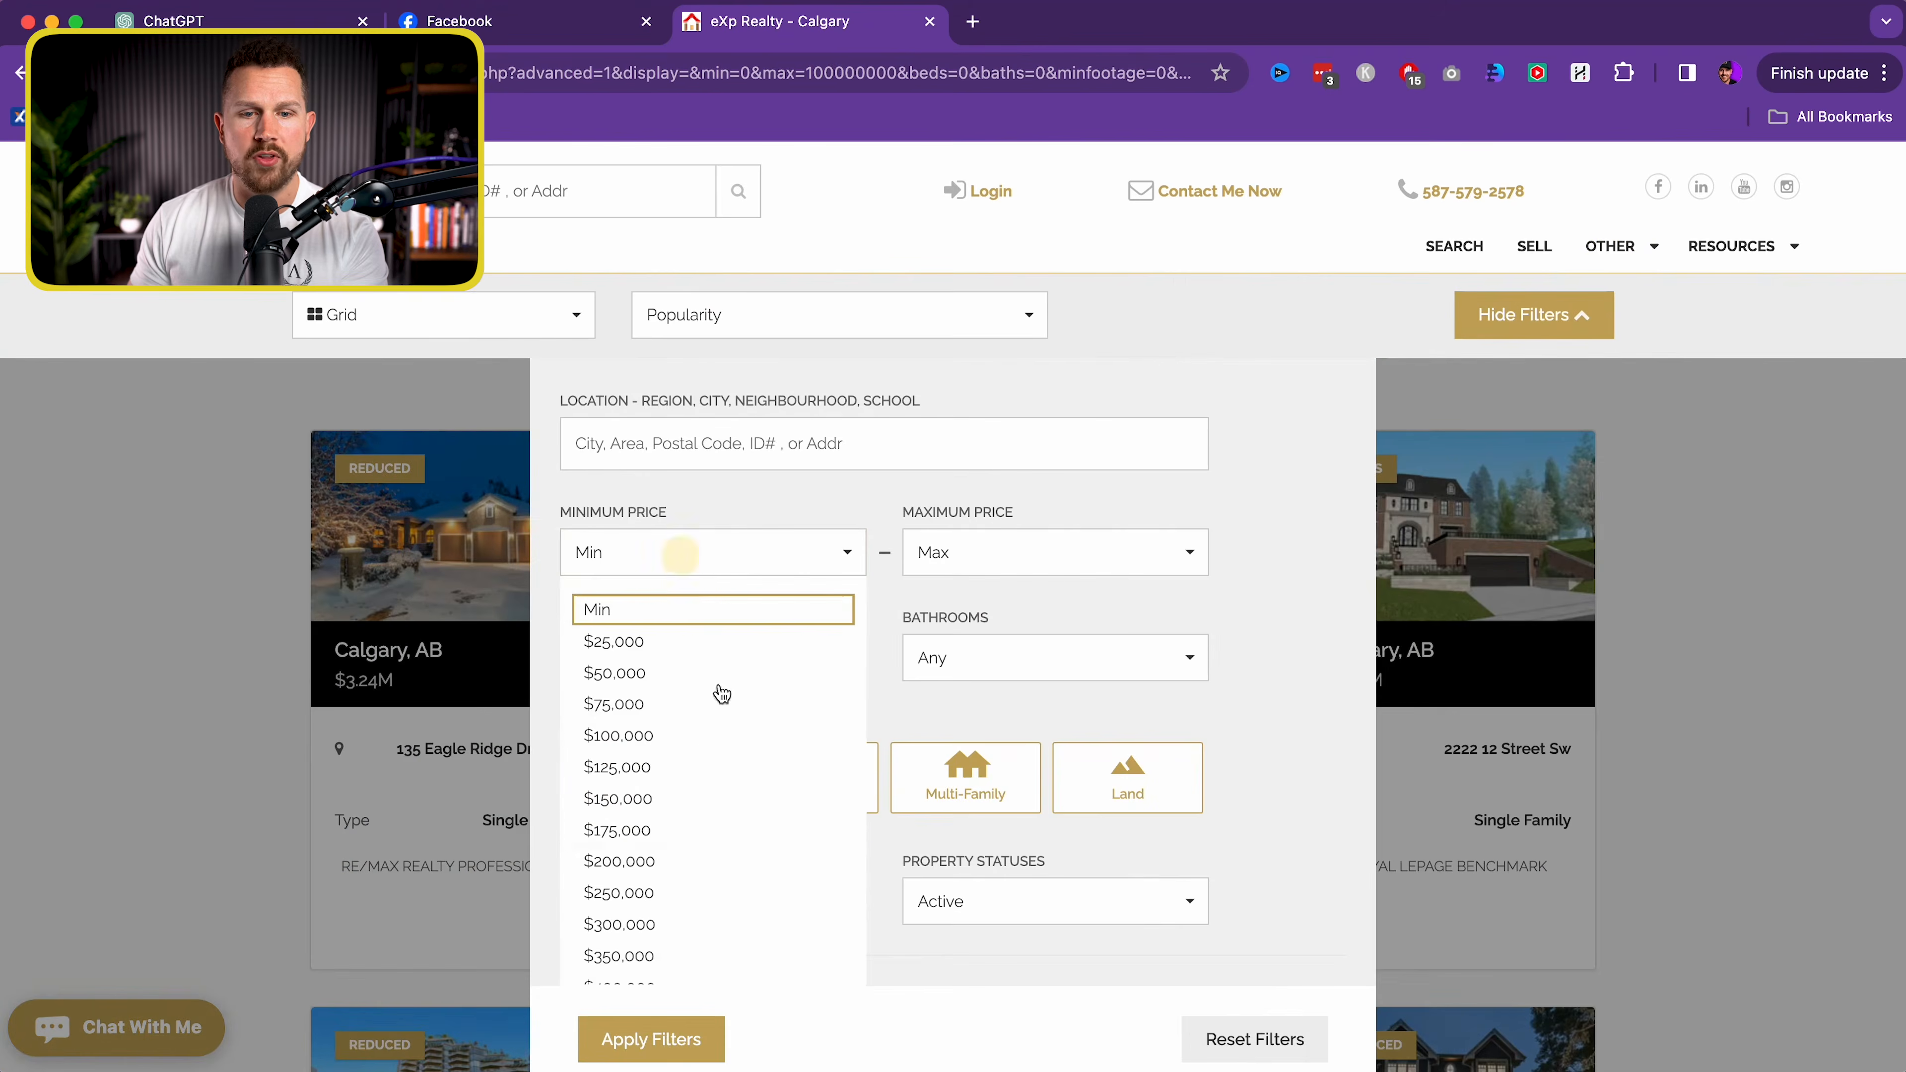
pyautogui.scroll(-5, 678, 850)
pyautogui.click(650, 751)
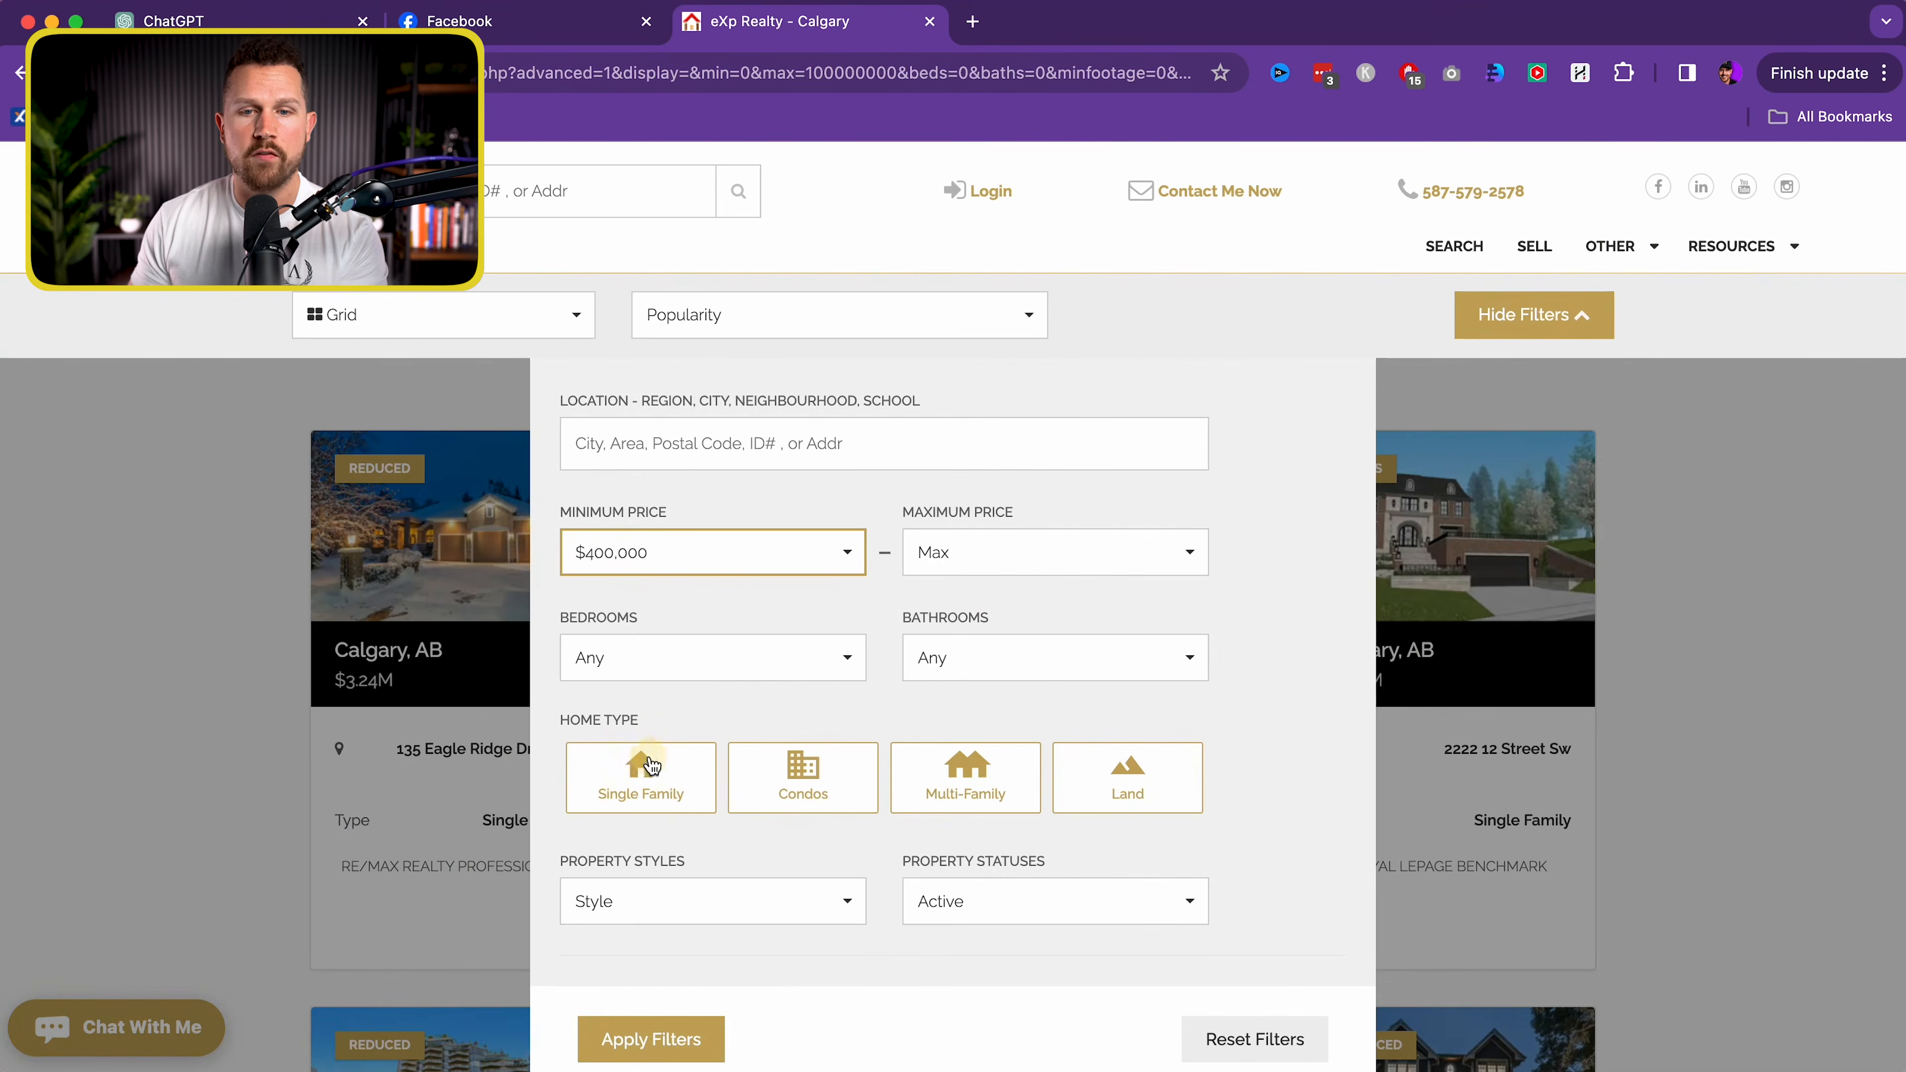
# Set the maximum price filter for the listings to $500,000
pyautogui.click(1064, 567)
pyautogui.scroll(10, 1034, 730)
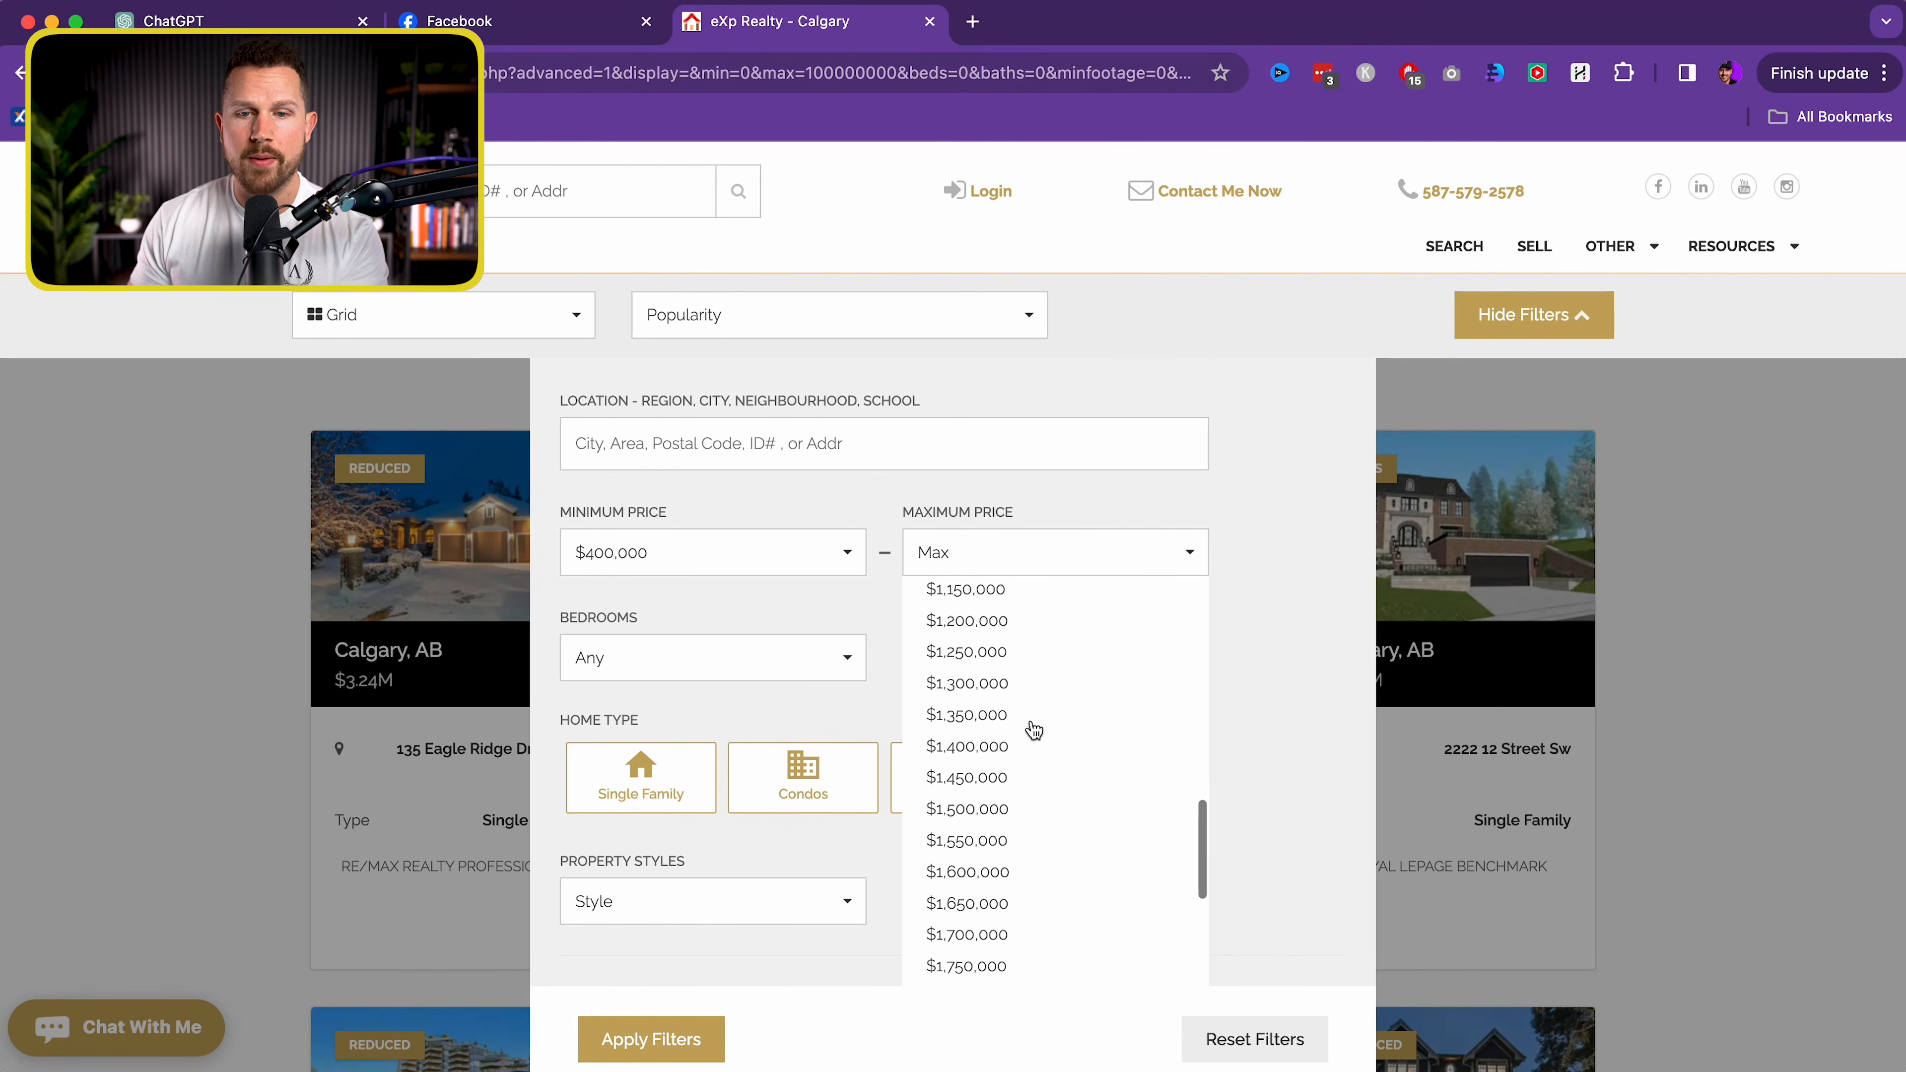
pyautogui.scroll(4, 1013, 713)
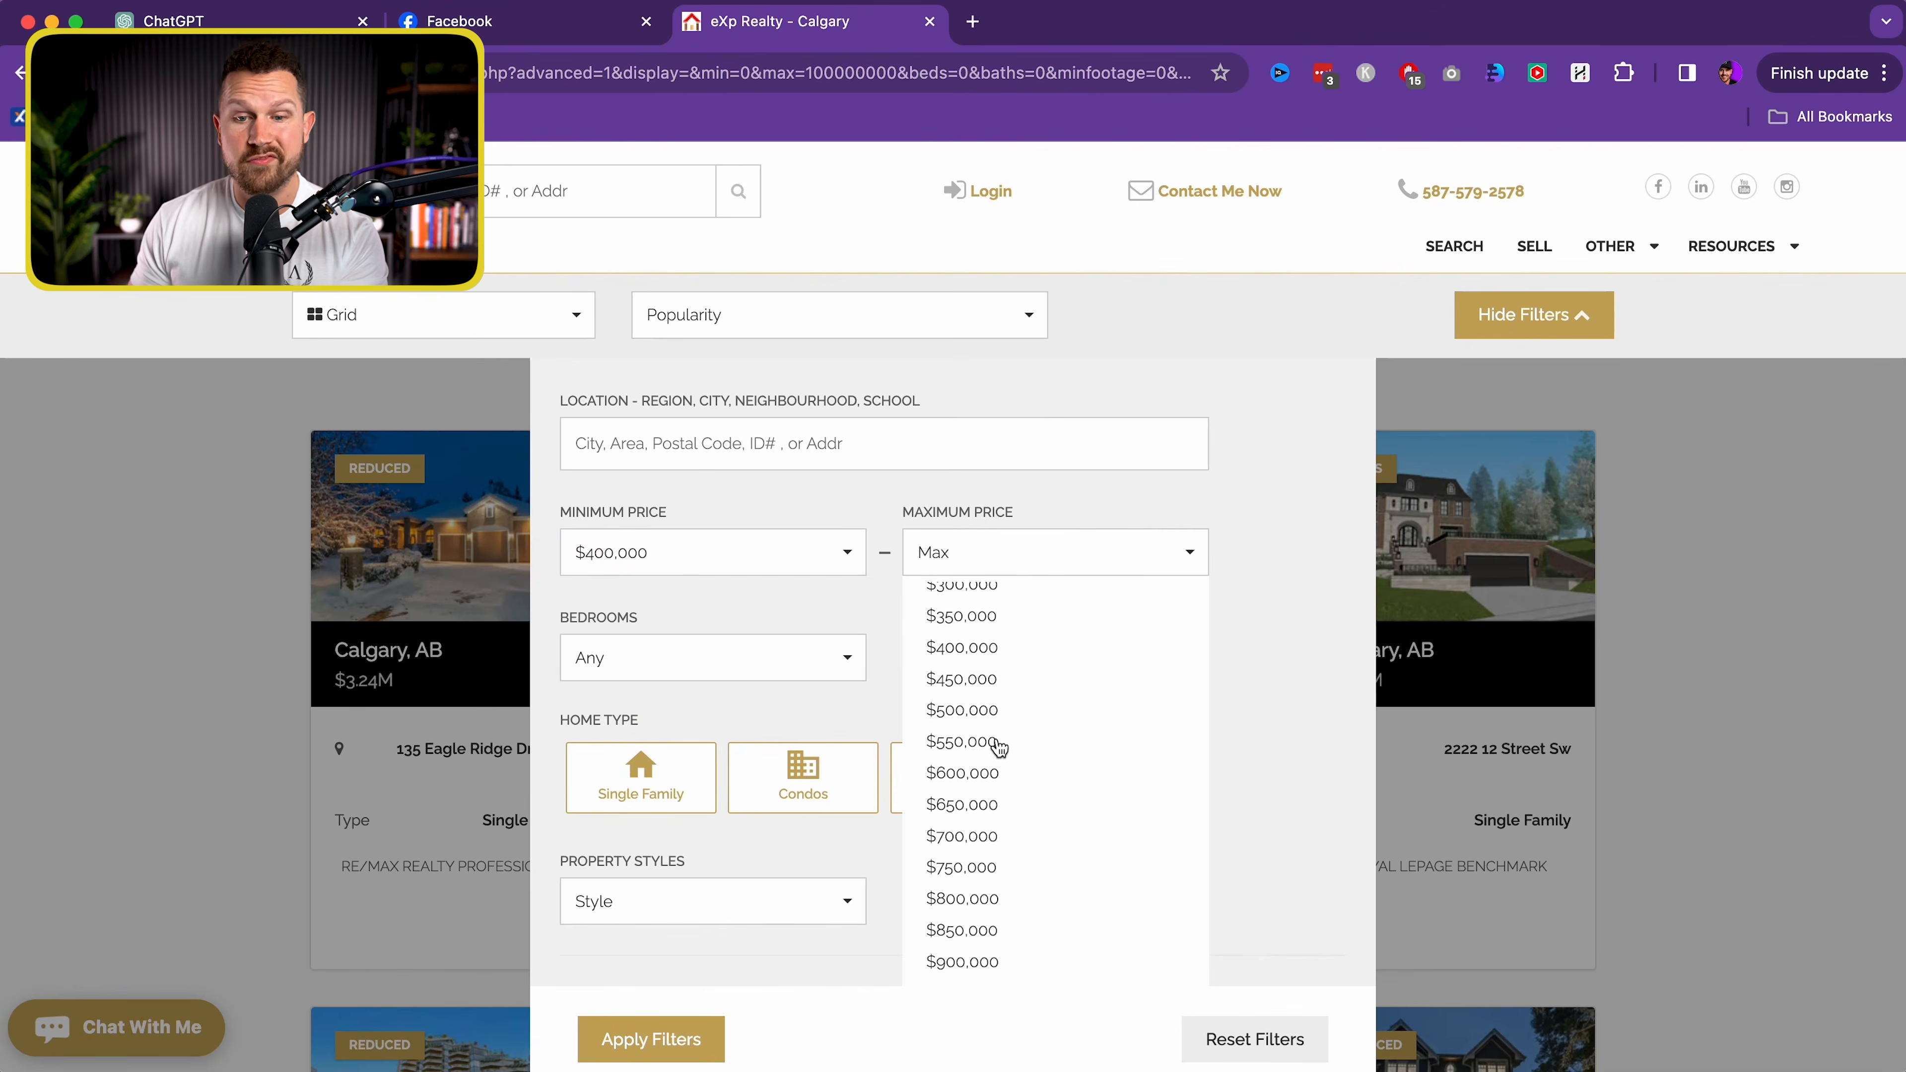
pyautogui.click(999, 743)
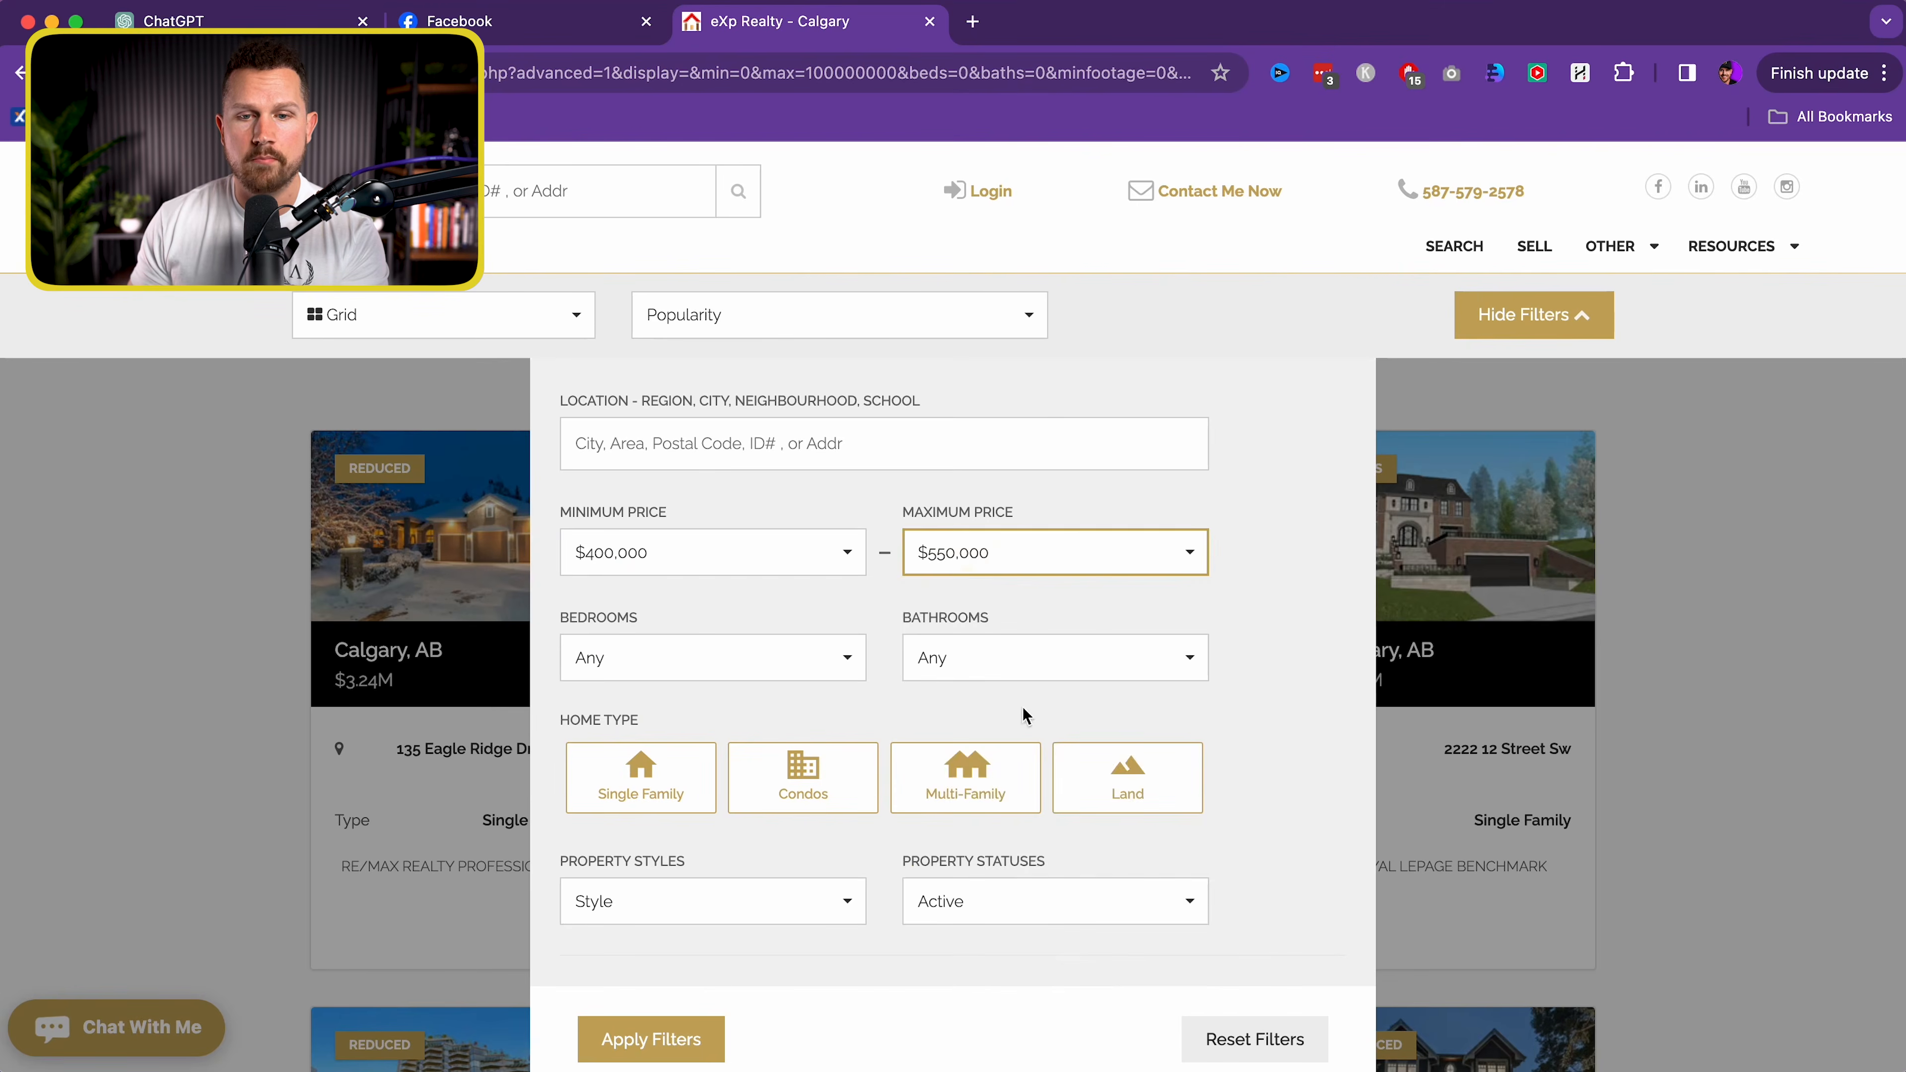
pyautogui.click(969, 573)
pyautogui.click(998, 708)
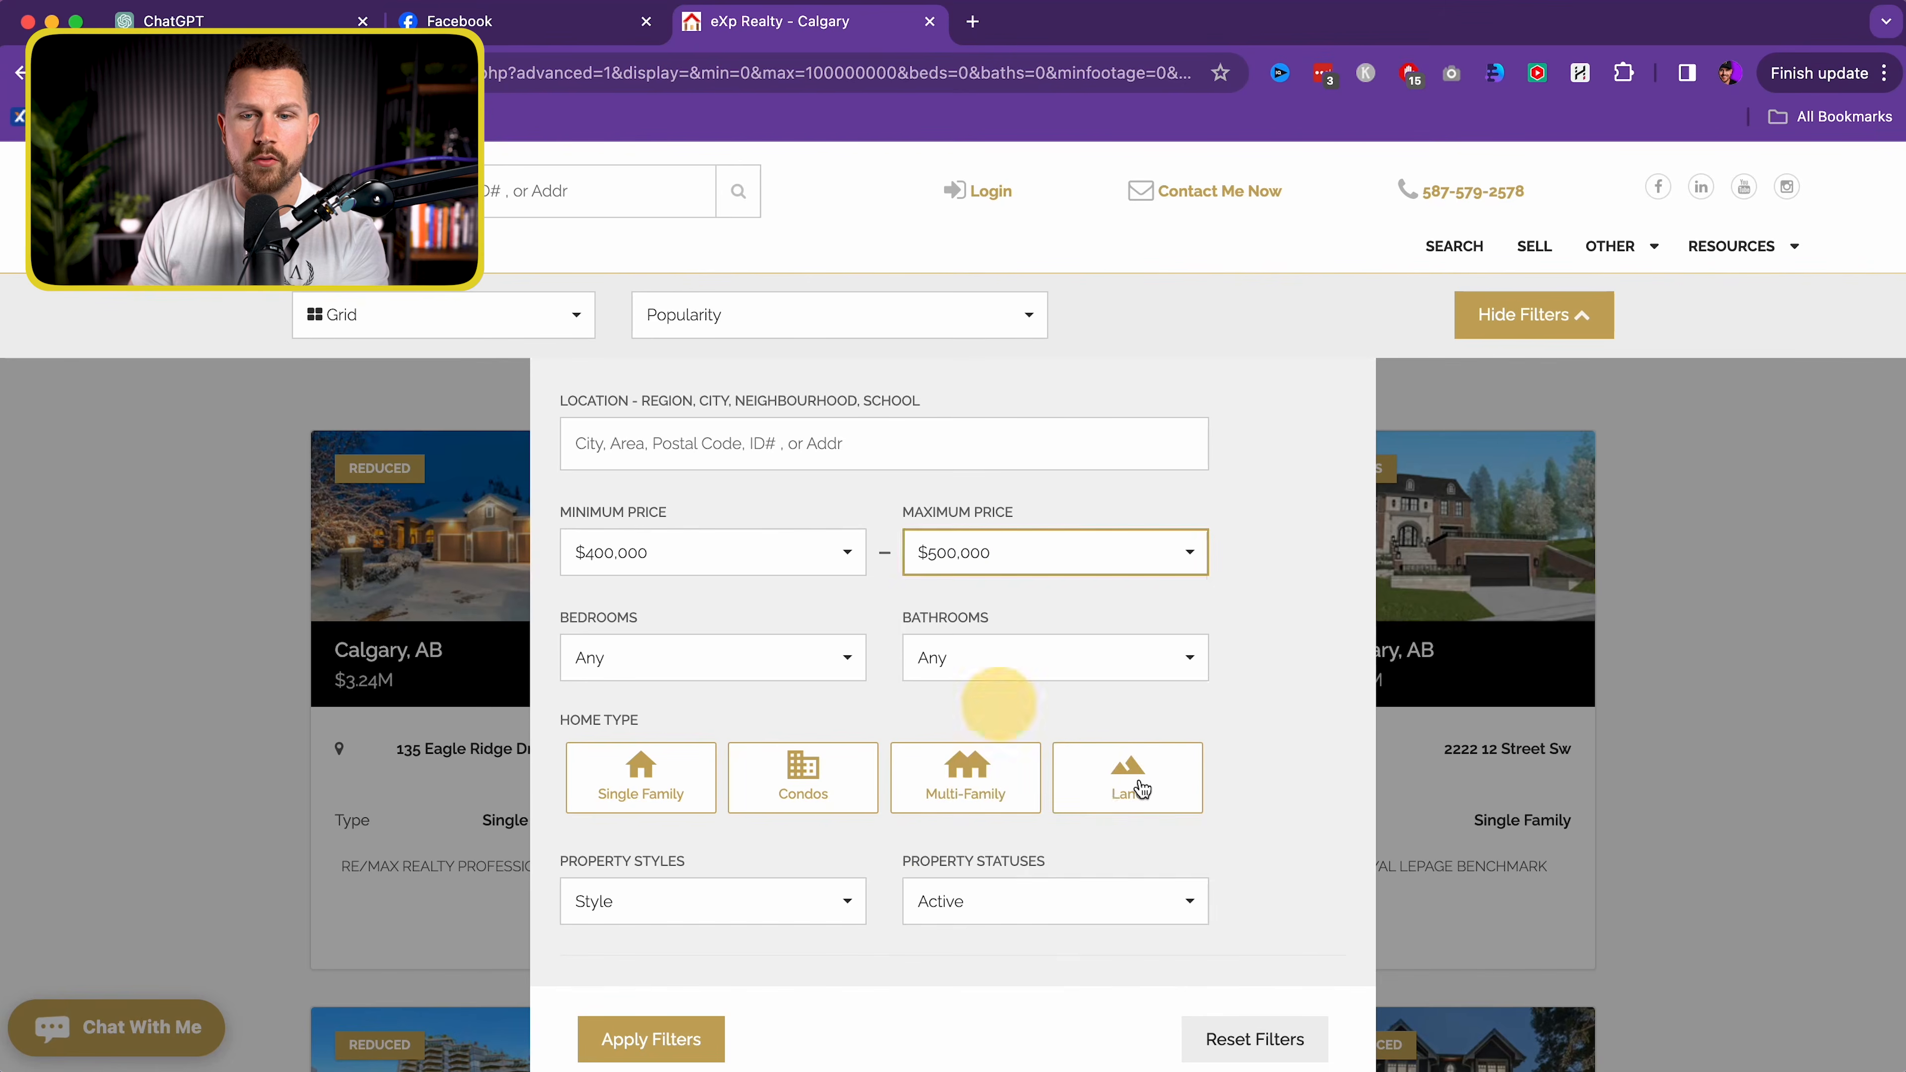
# Add Greater Calgary AB as the location, apply the listing filters and select the results page's web address
pyautogui.click(684, 1043)
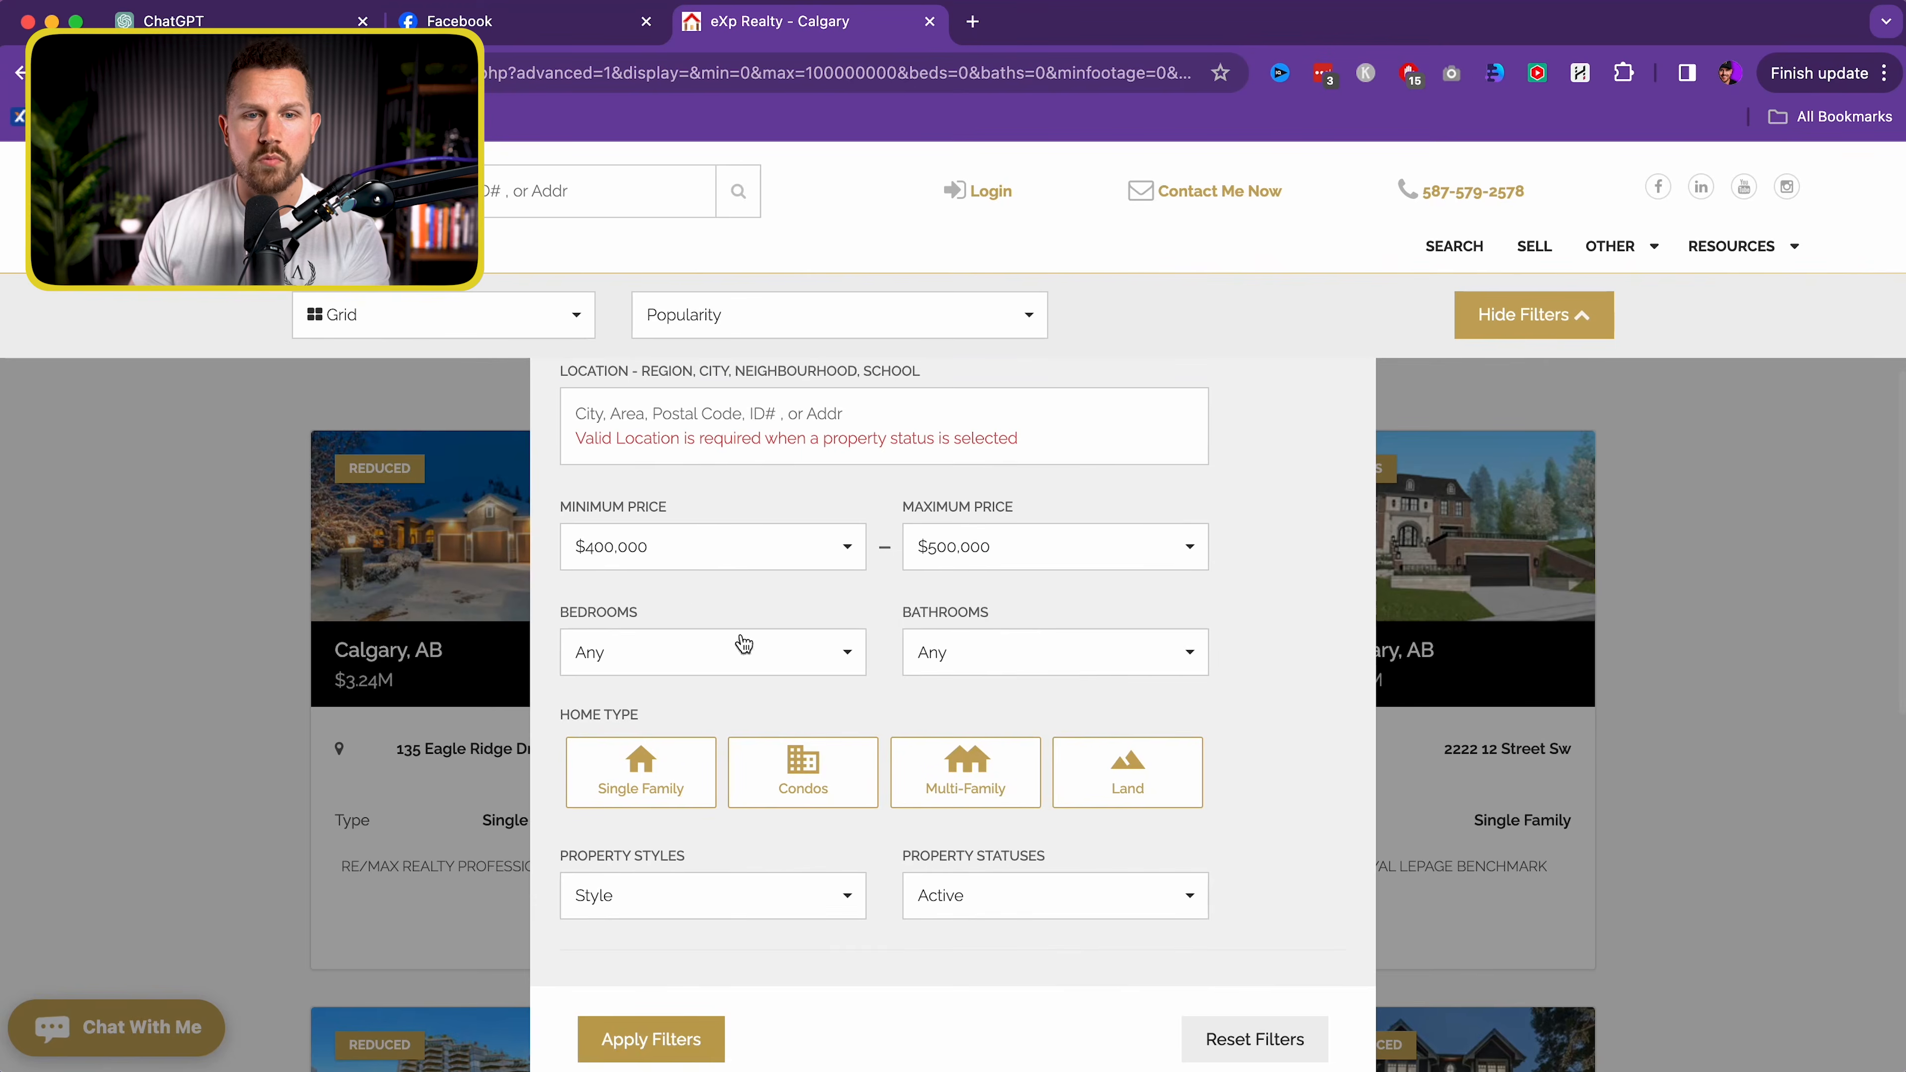
pyautogui.click(683, 424)
pyautogui.click(720, 485)
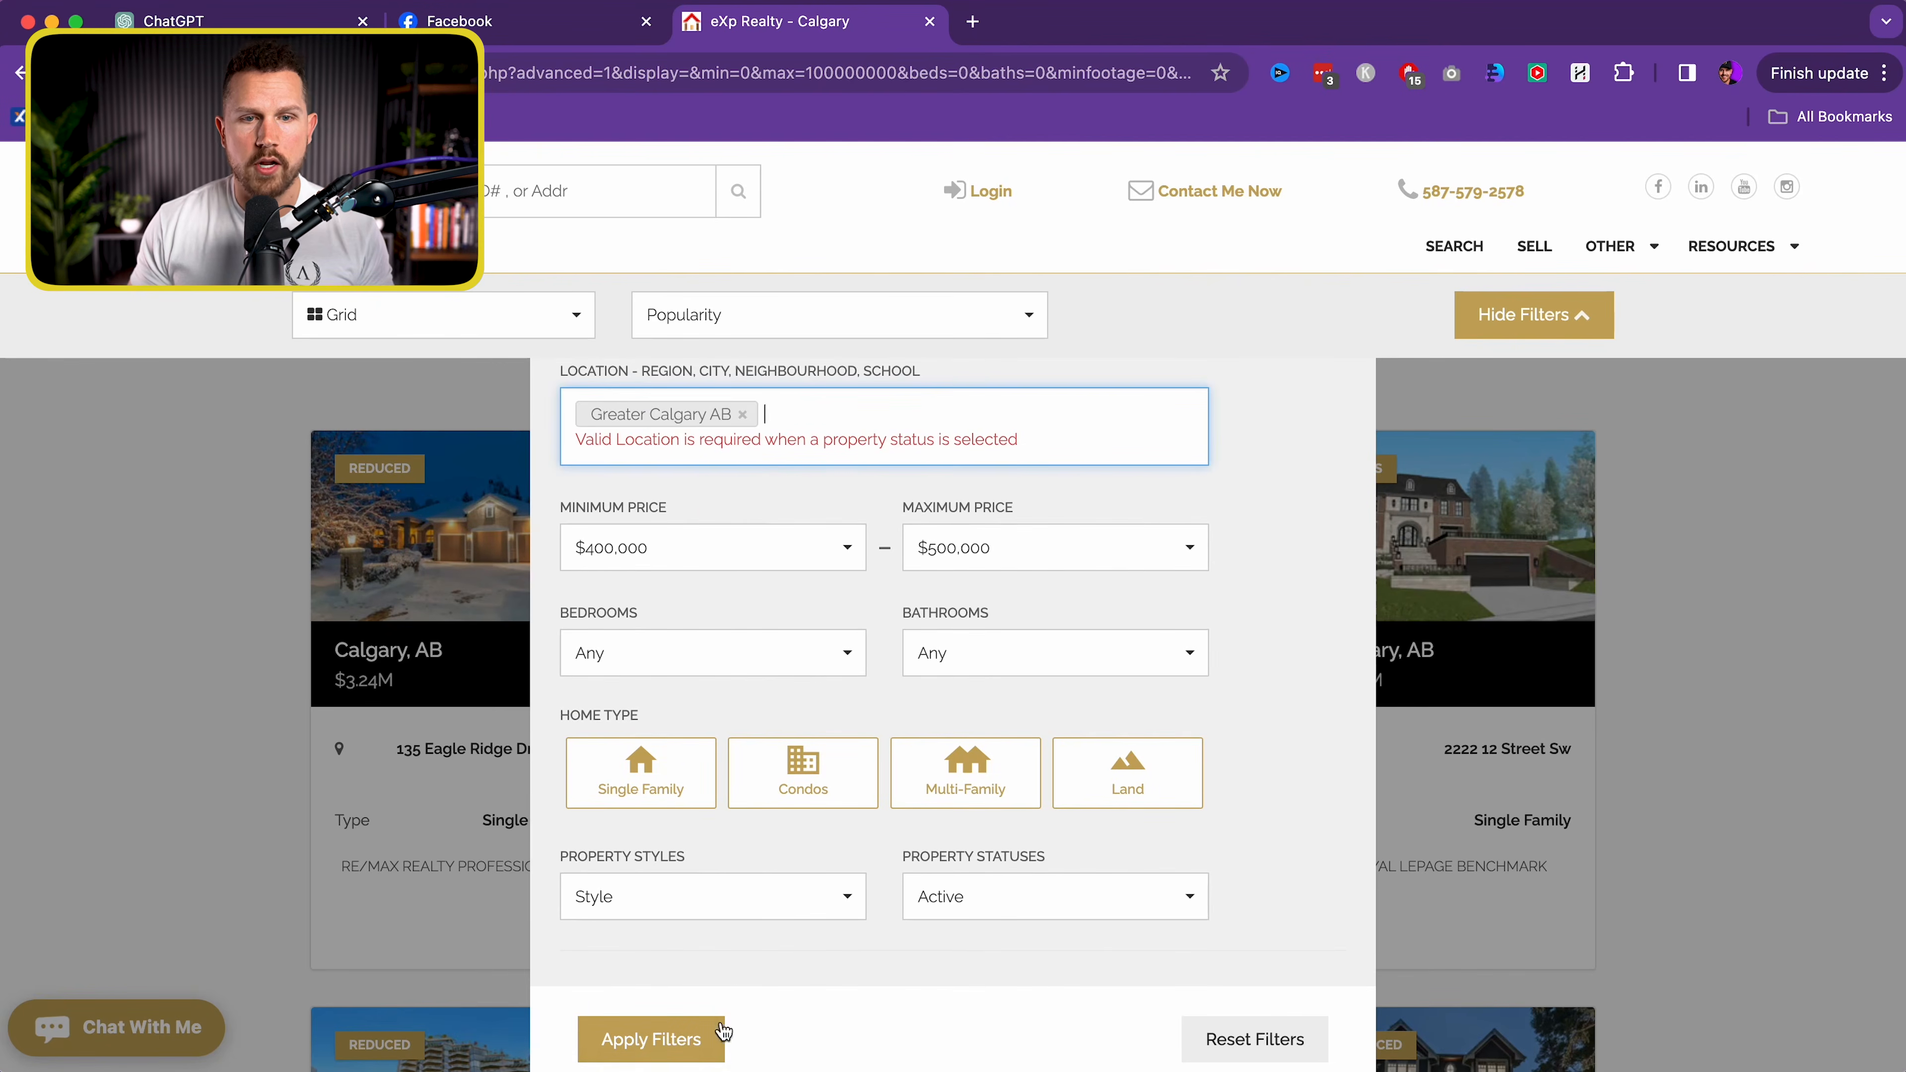
pyautogui.click(644, 1052)
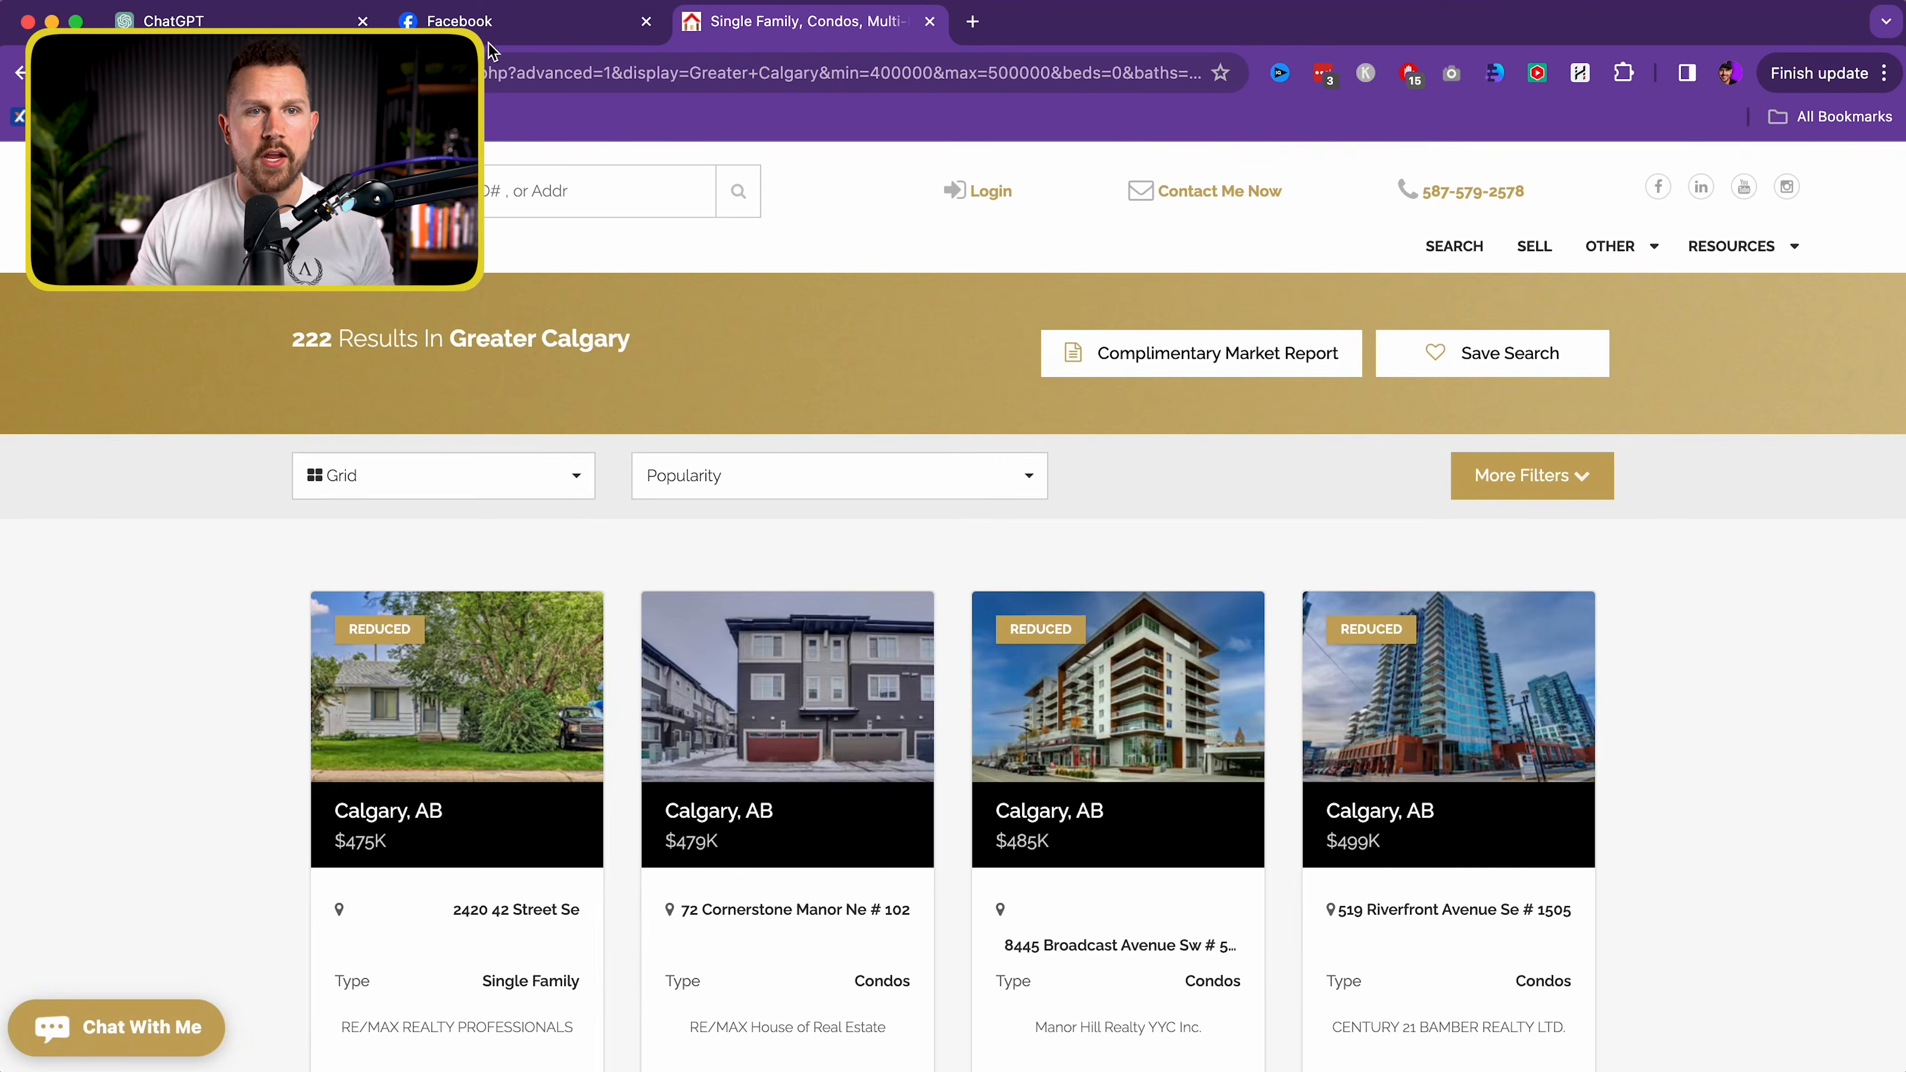
pyautogui.click(488, 73)
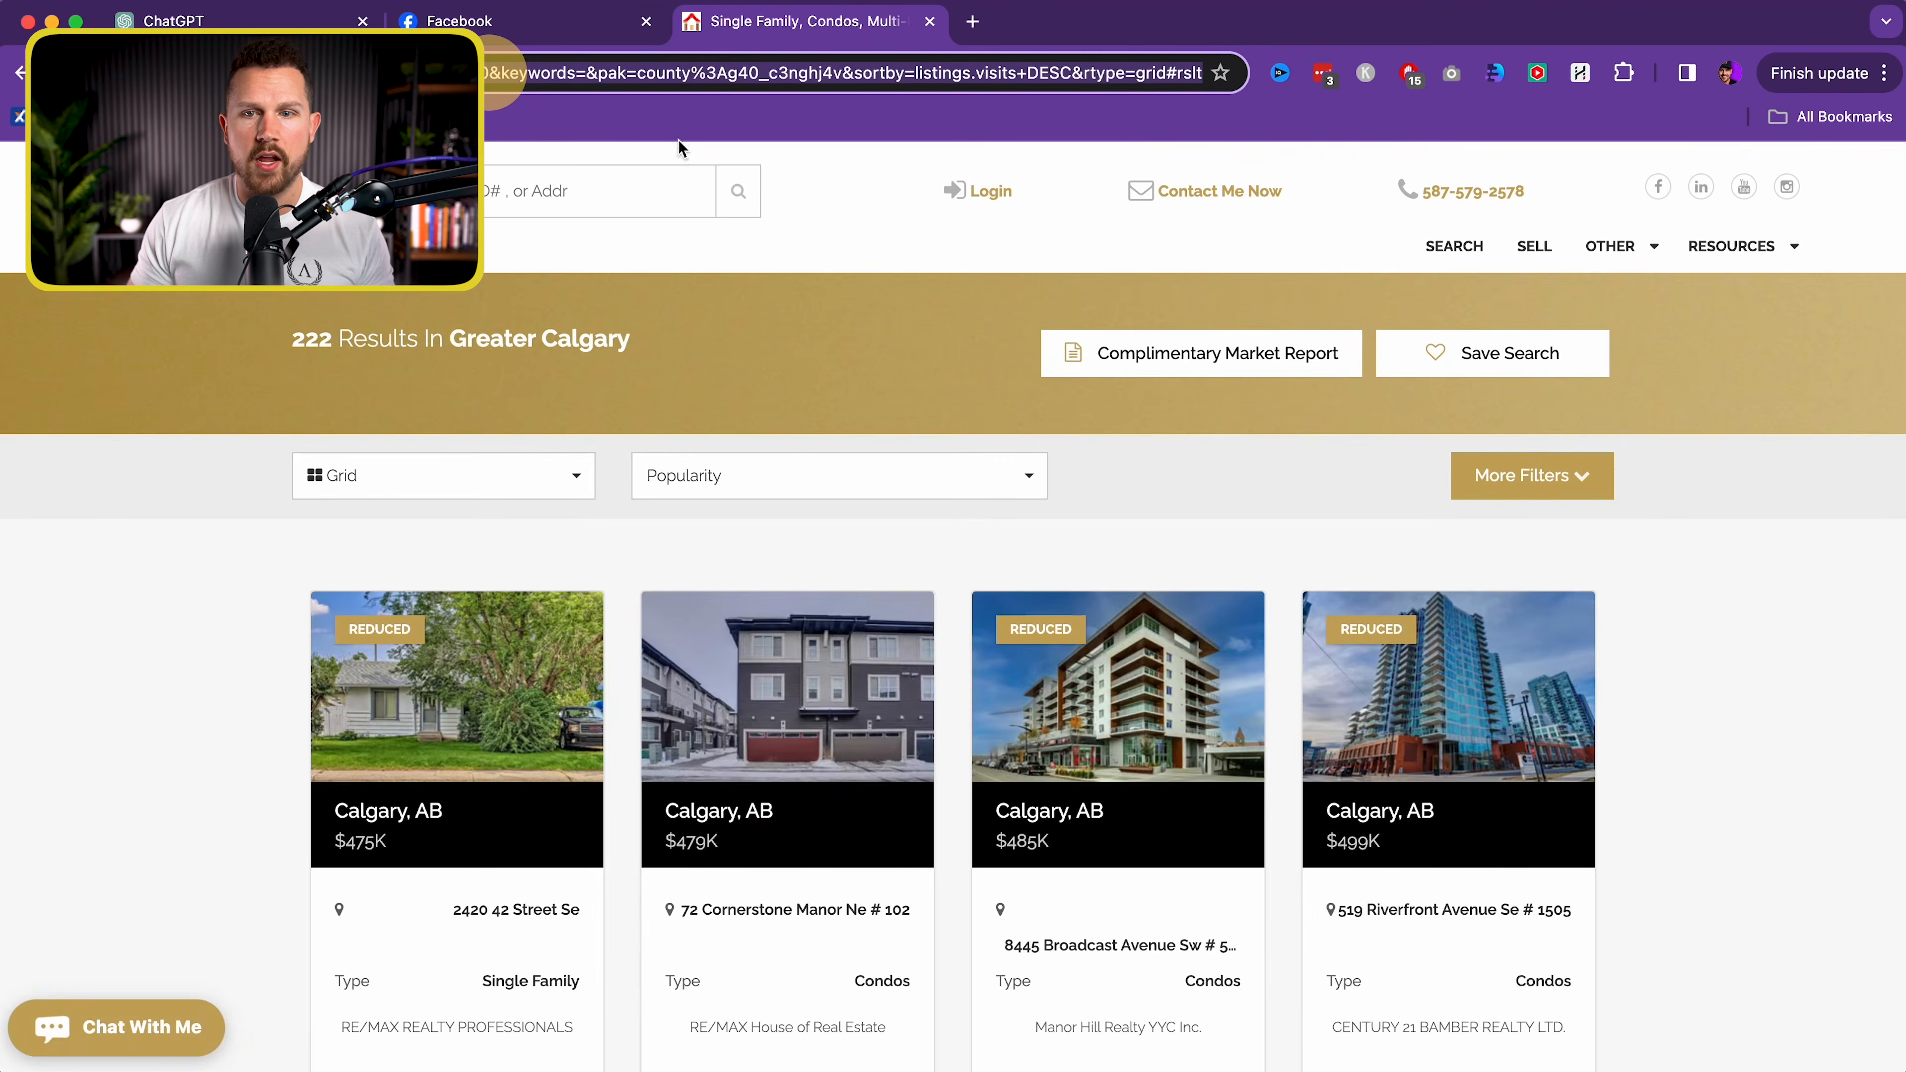
pyautogui.tripleClick(568, 63)
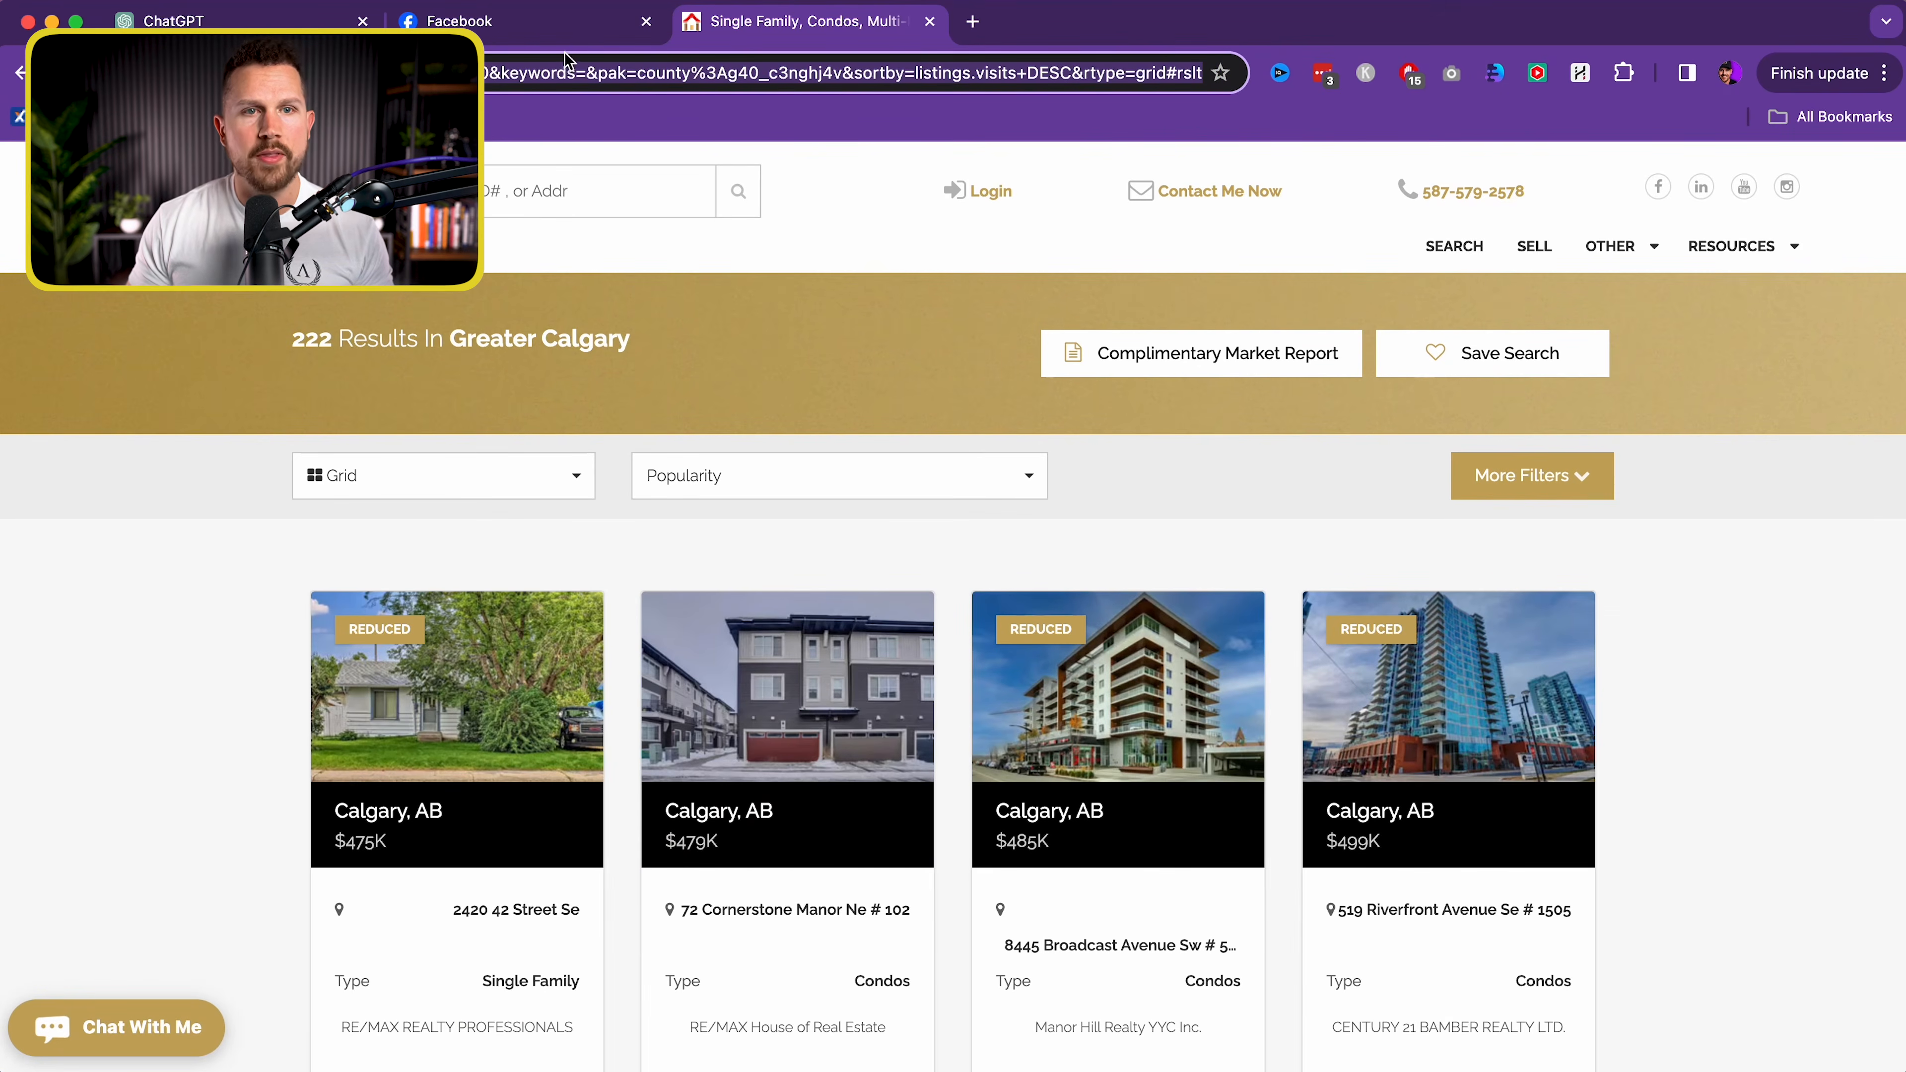
# Switch to Facebook, open Ads Manager and dismiss the feature tips over the campaign list
pyautogui.click(578, 21)
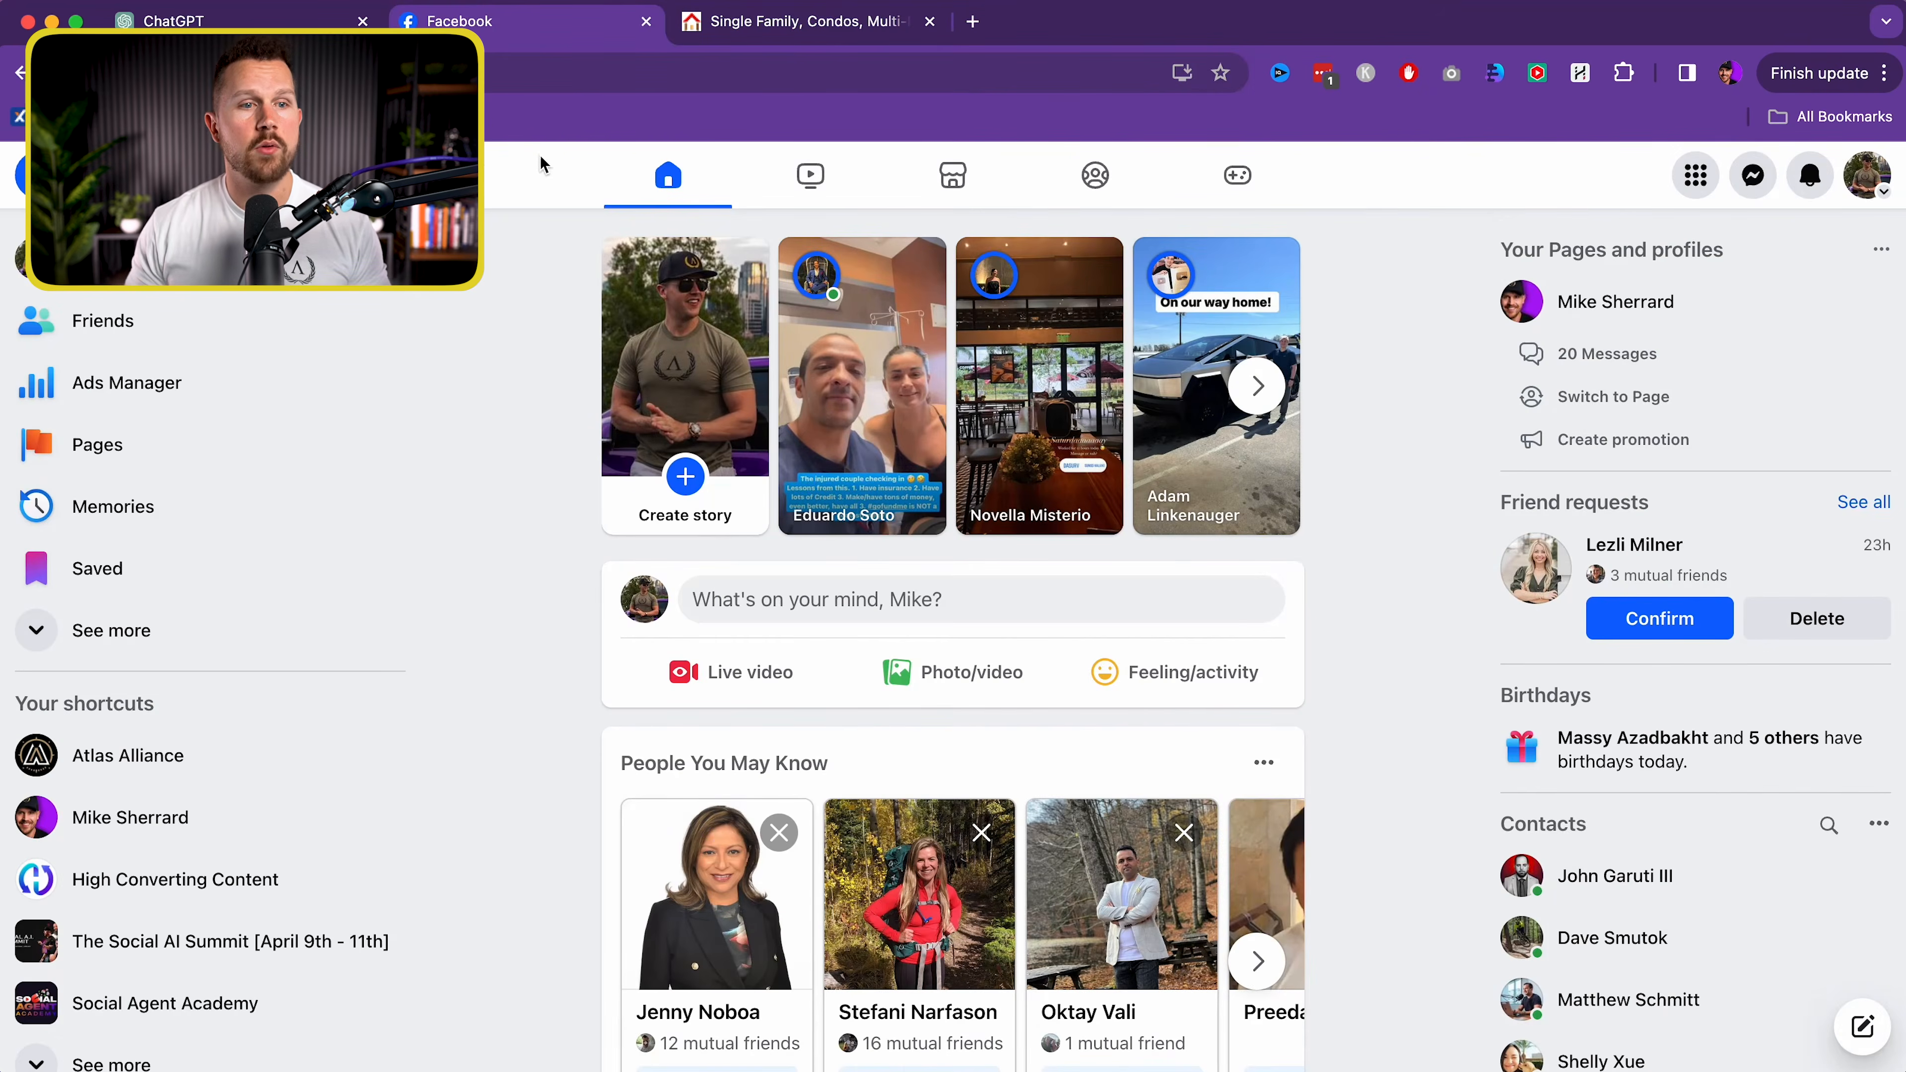
pyautogui.click(175, 376)
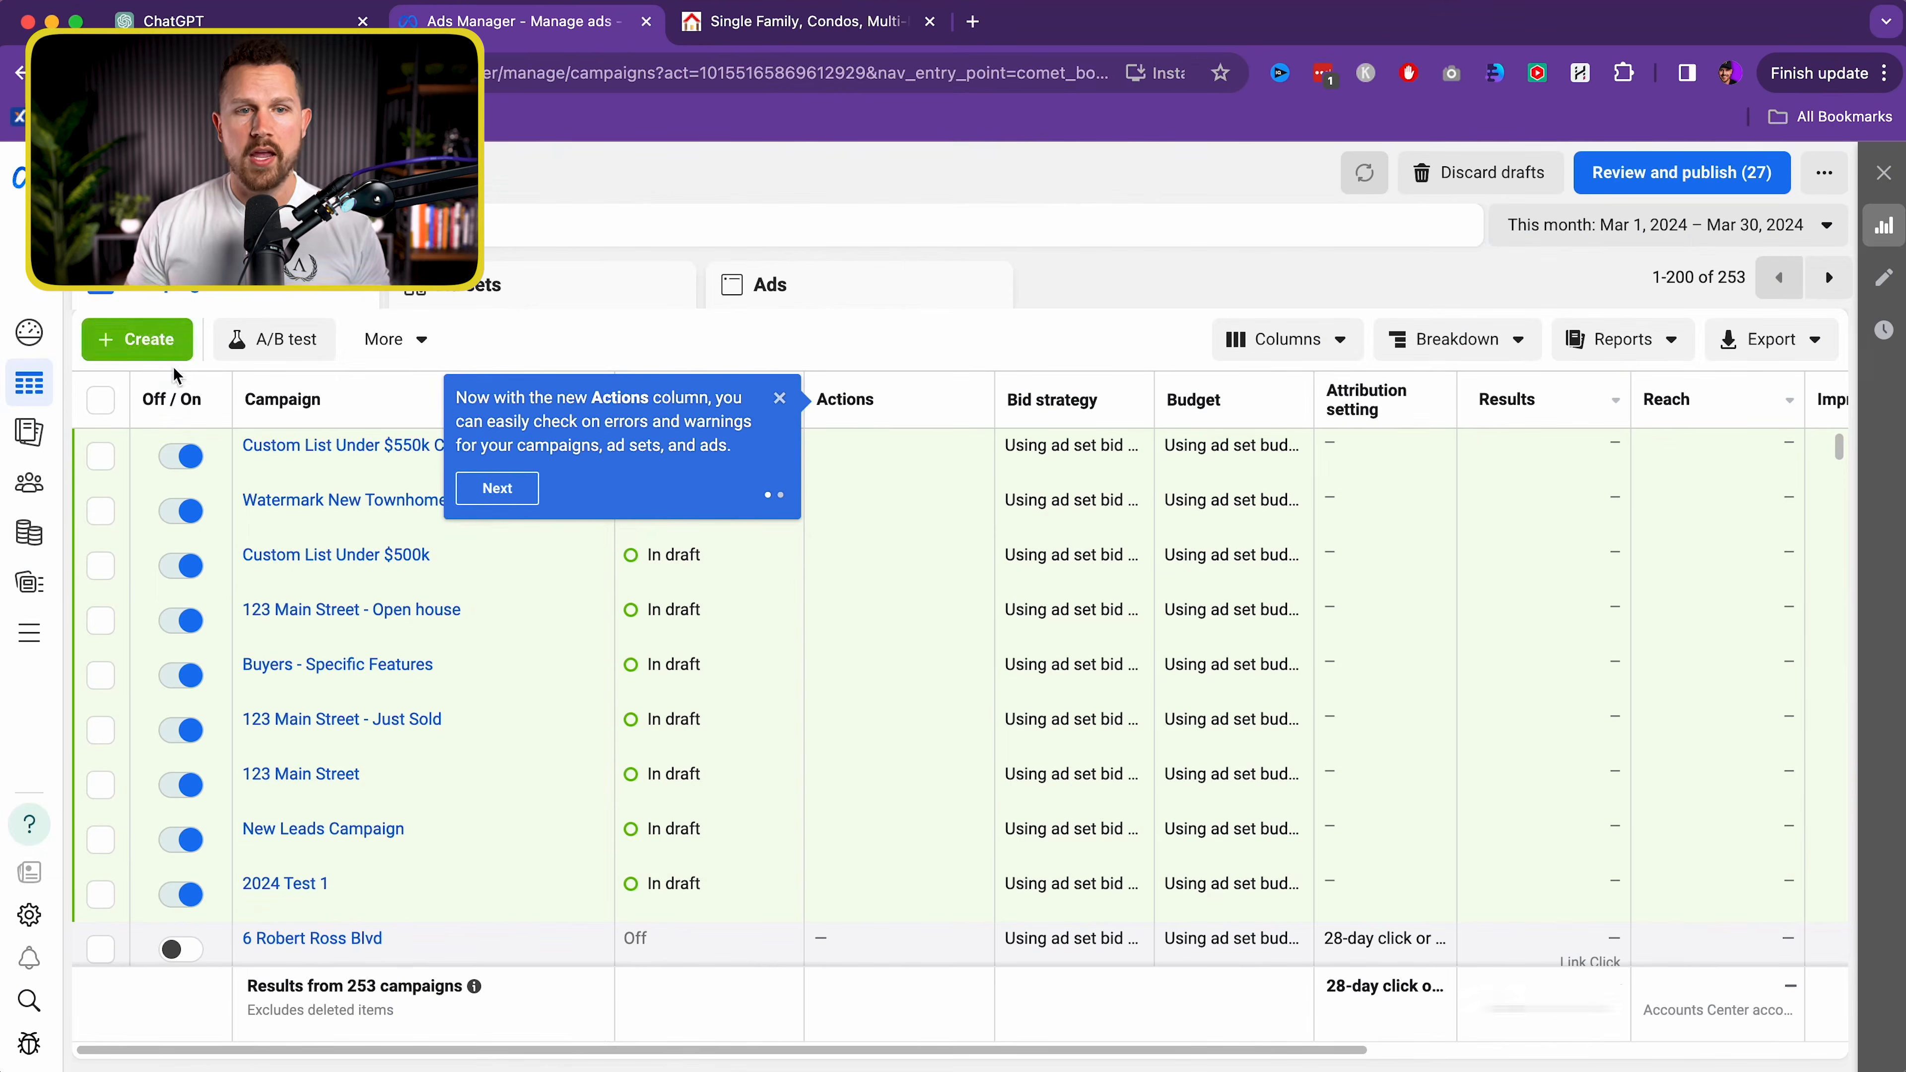
pyautogui.click(361, 173)
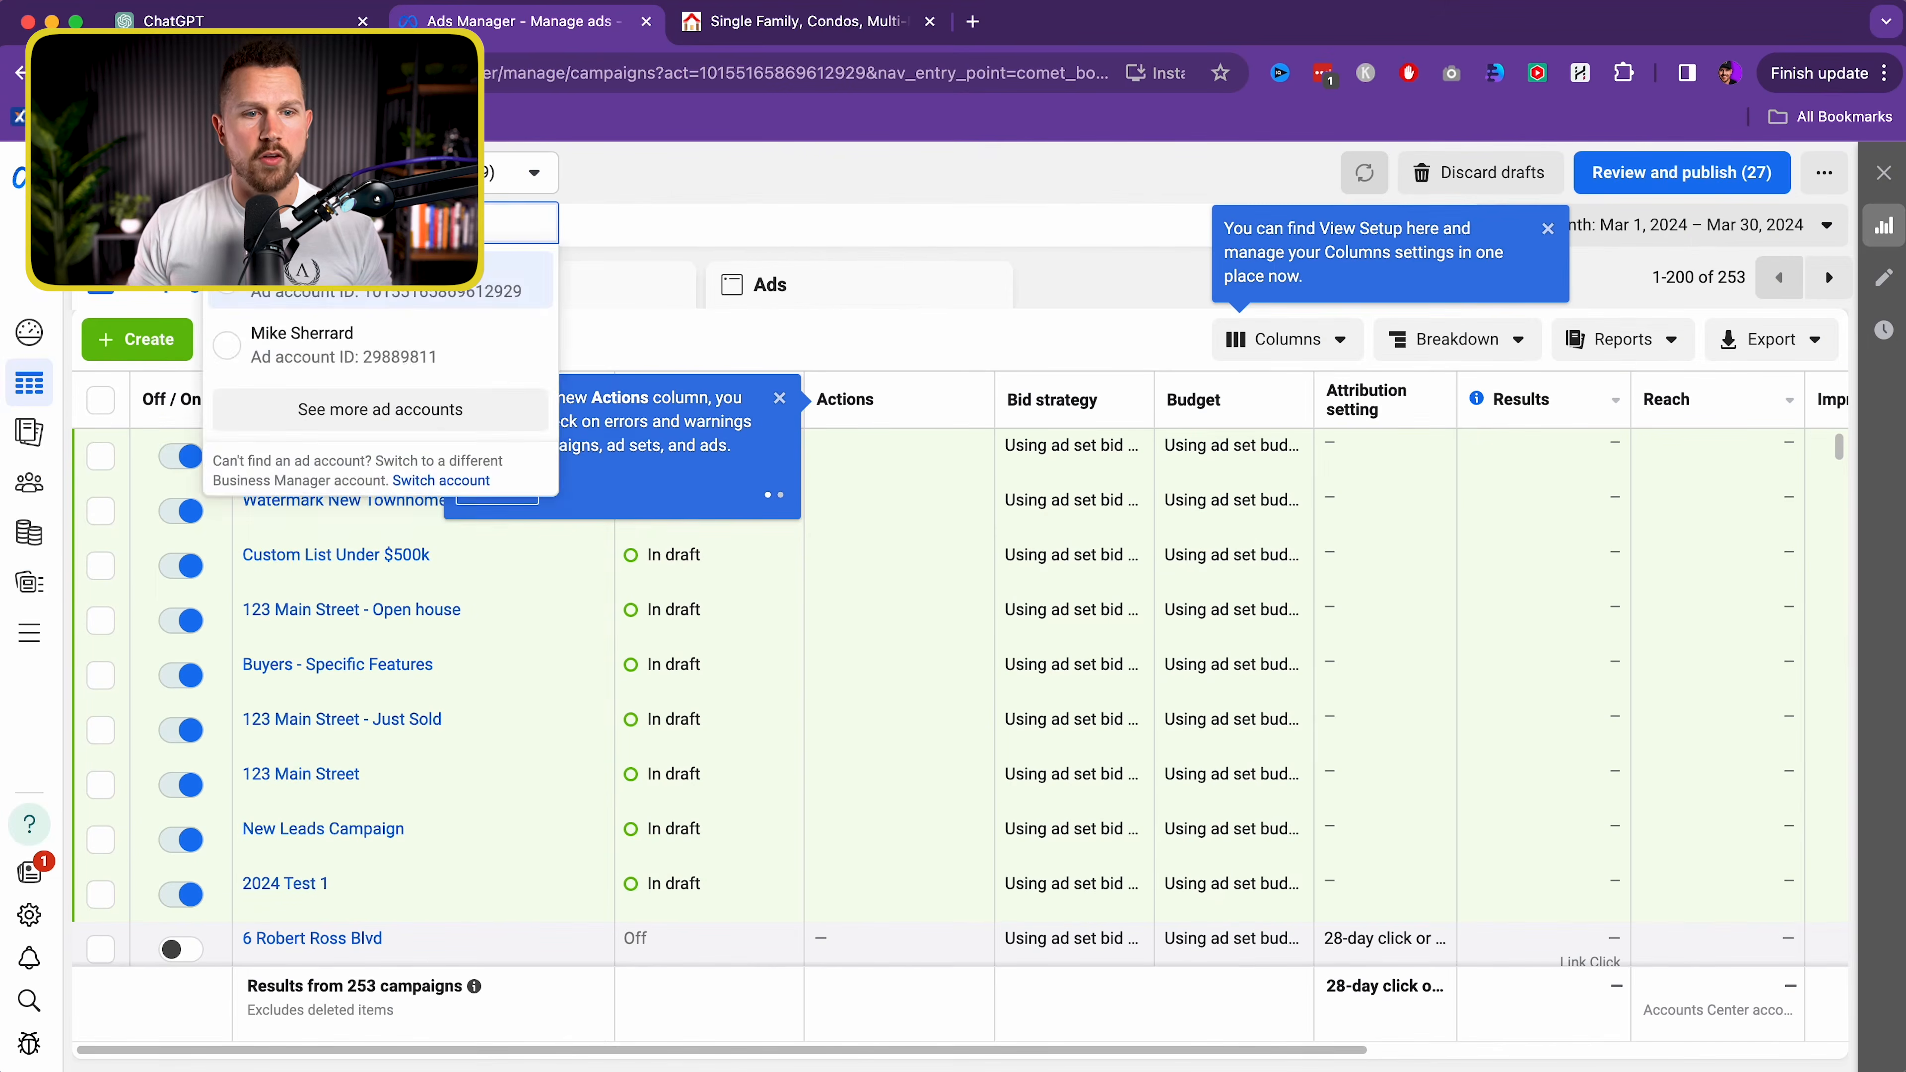
pyautogui.click(725, 202)
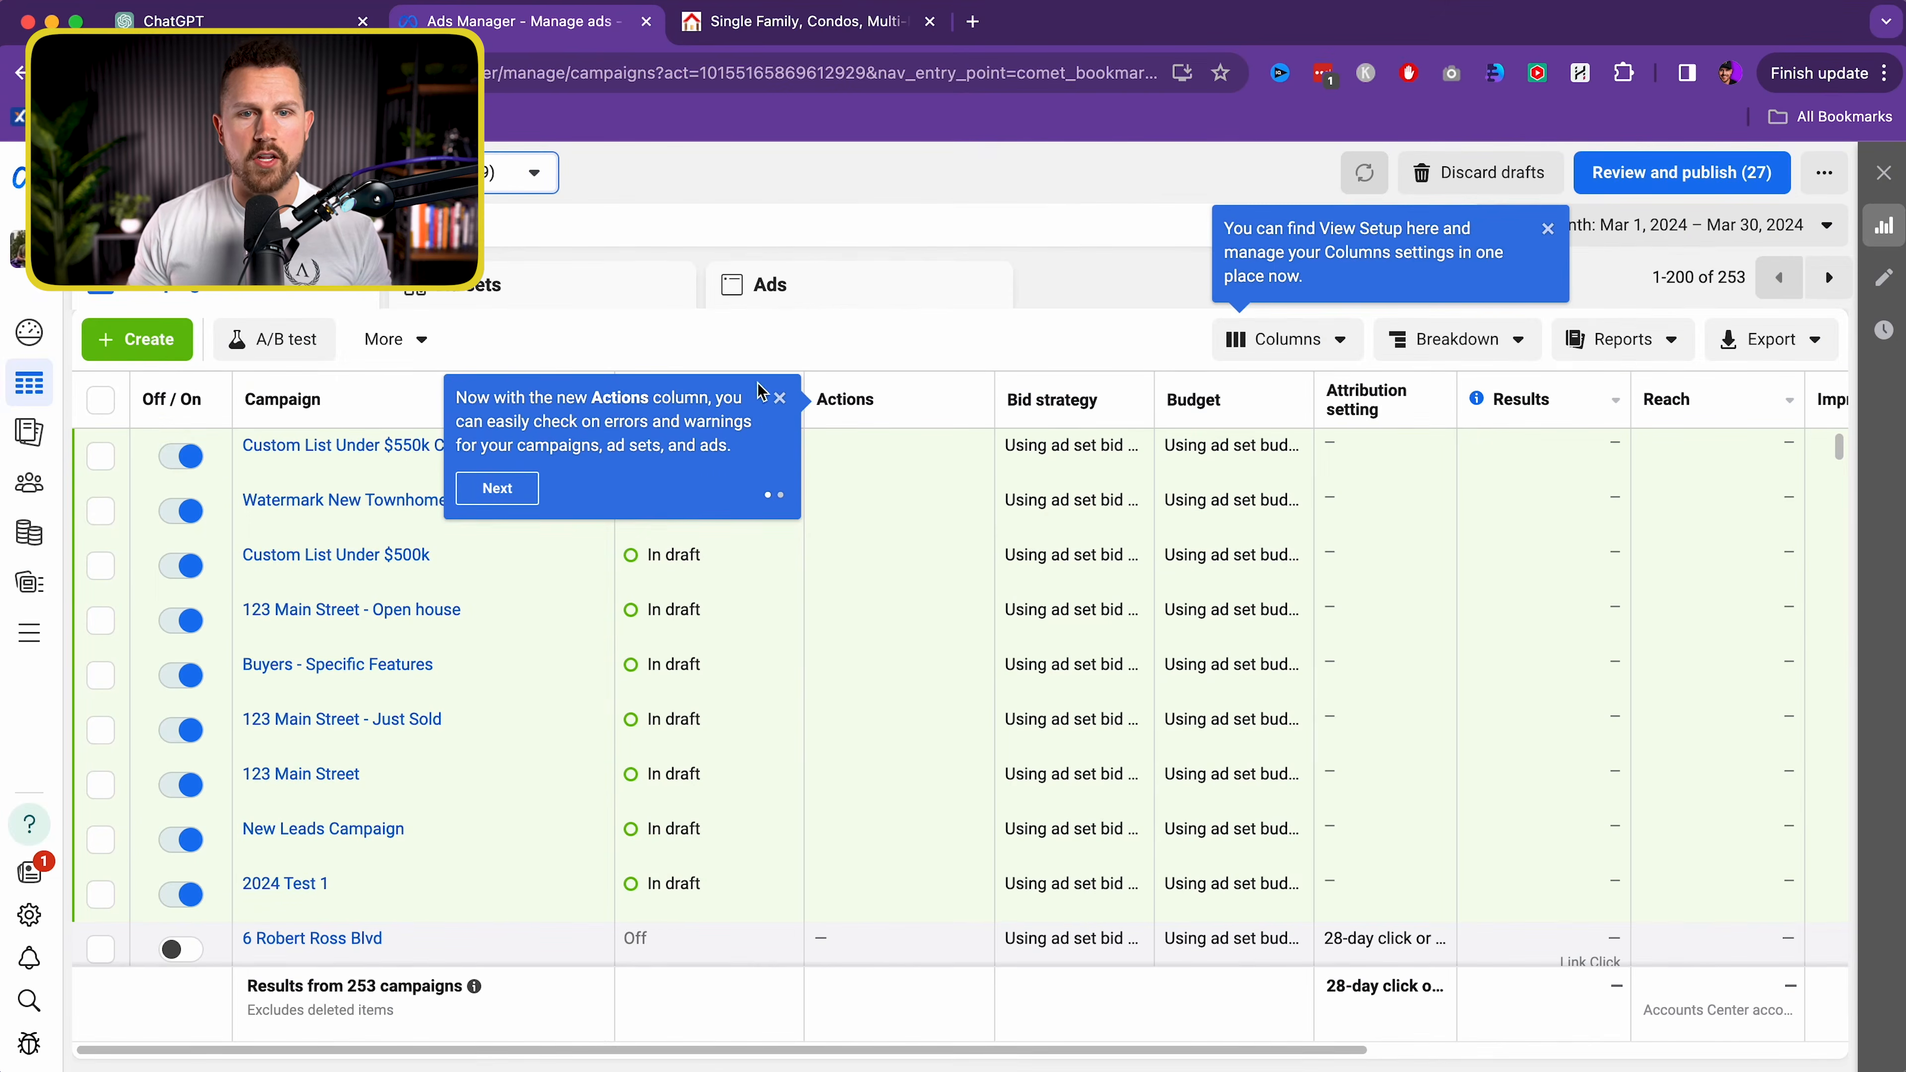
pyautogui.click(780, 398)
pyautogui.click(1548, 230)
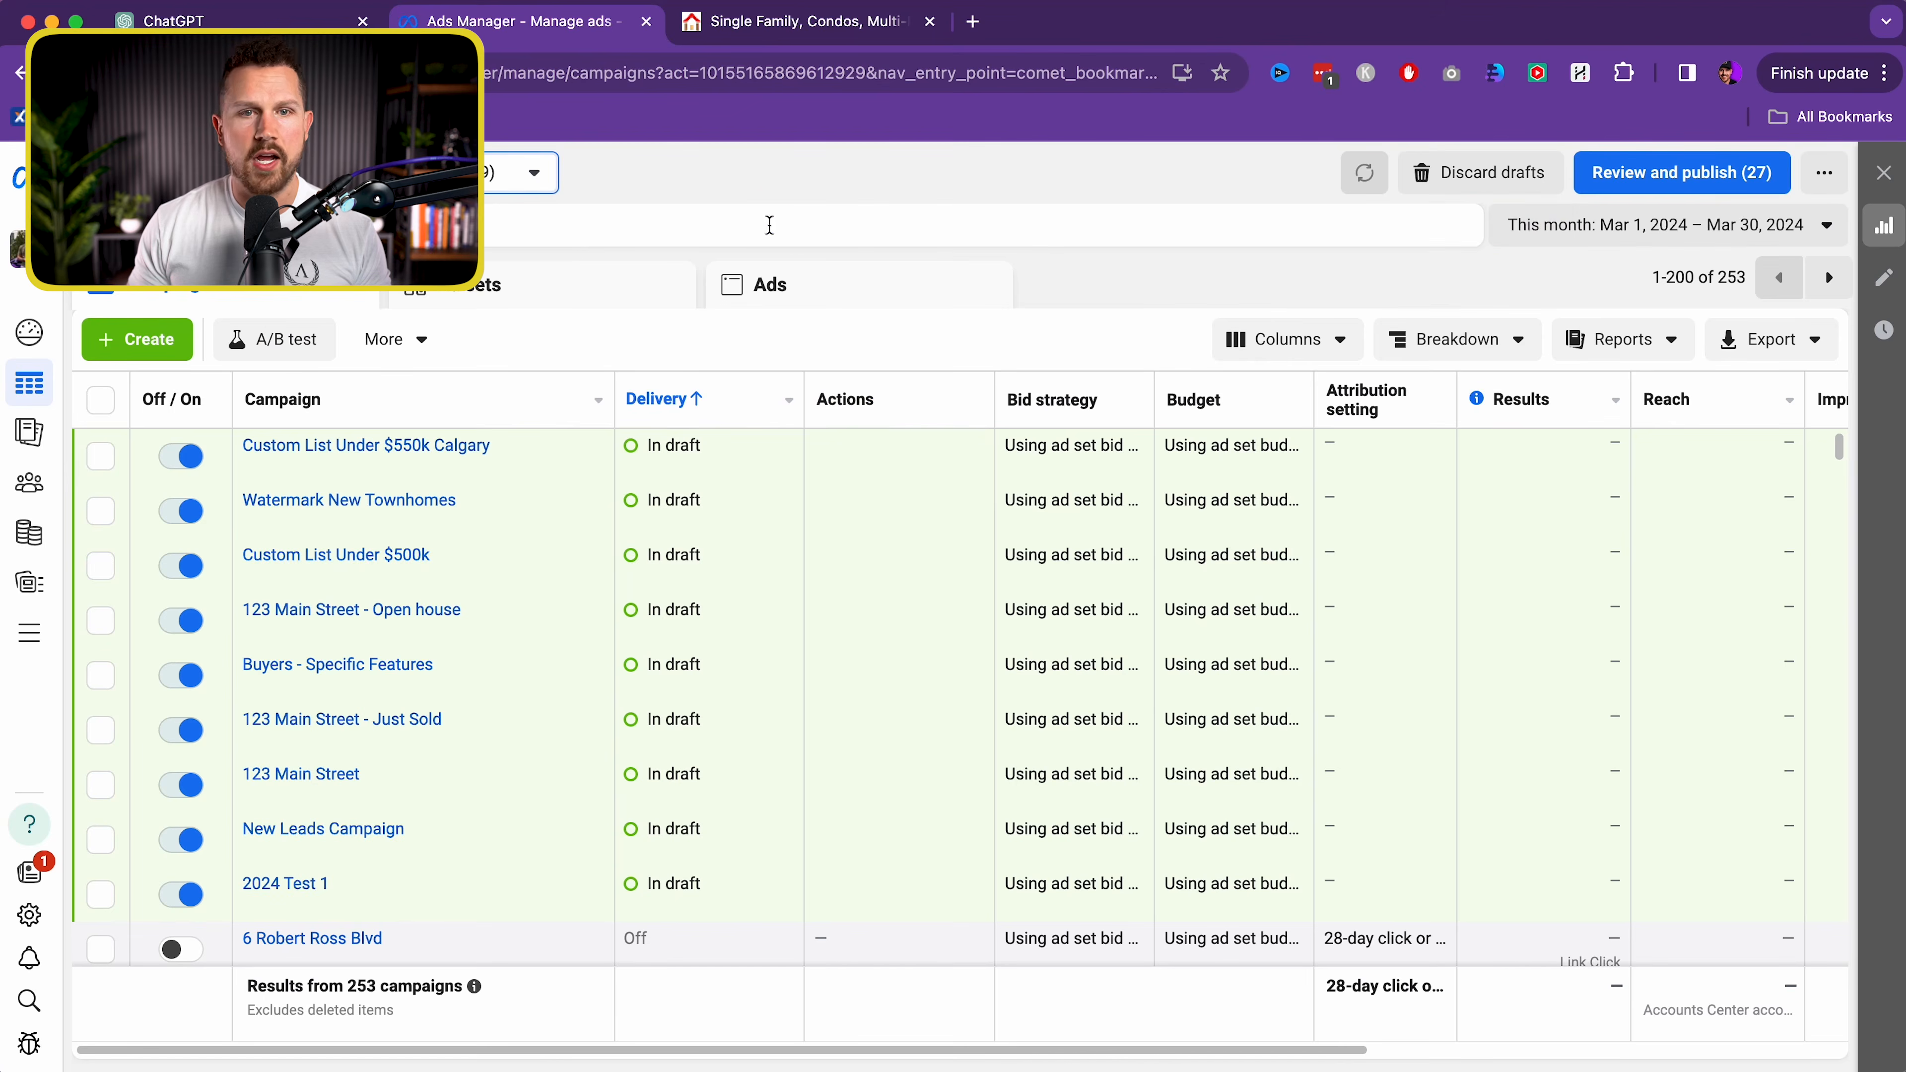
pyautogui.click(1432, 211)
pyautogui.click(758, 235)
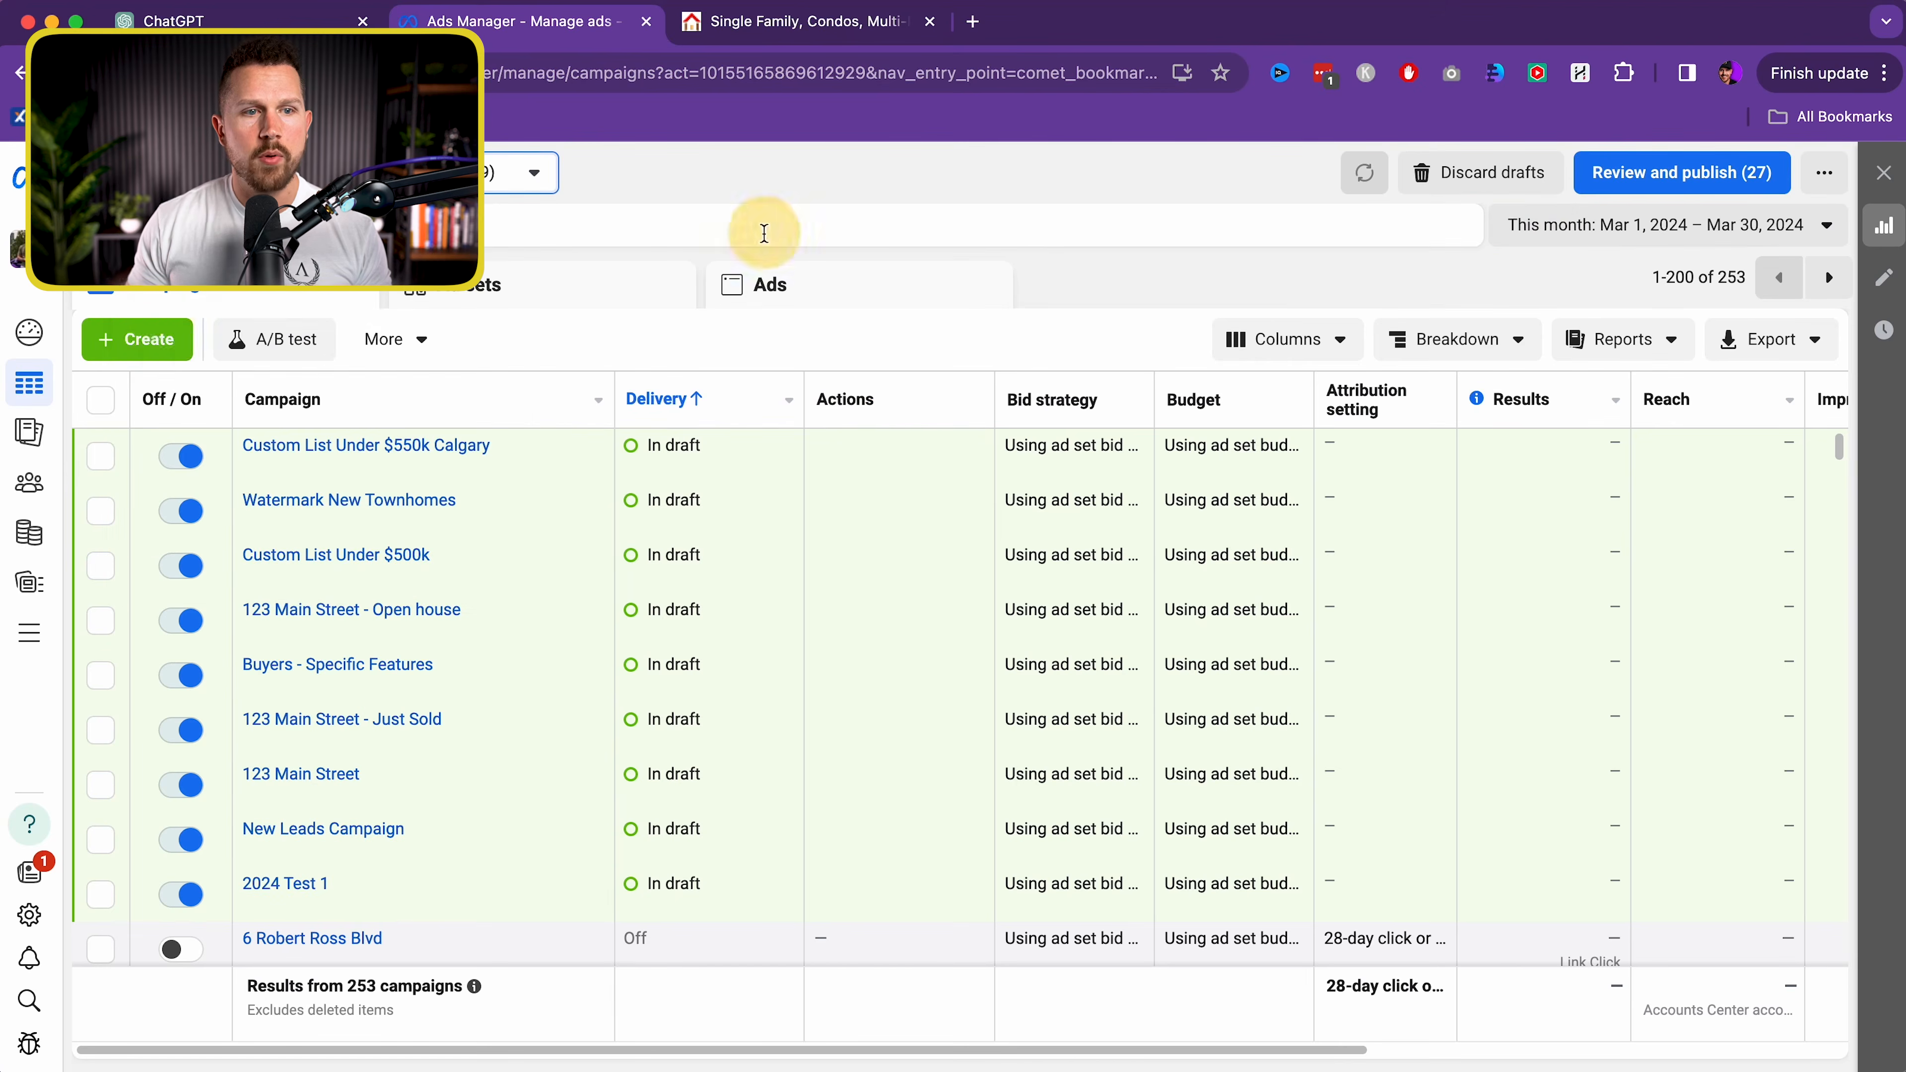
# Create a new campaign with the Leads objective and the Manual leads campaign setup
pyautogui.click(160, 330)
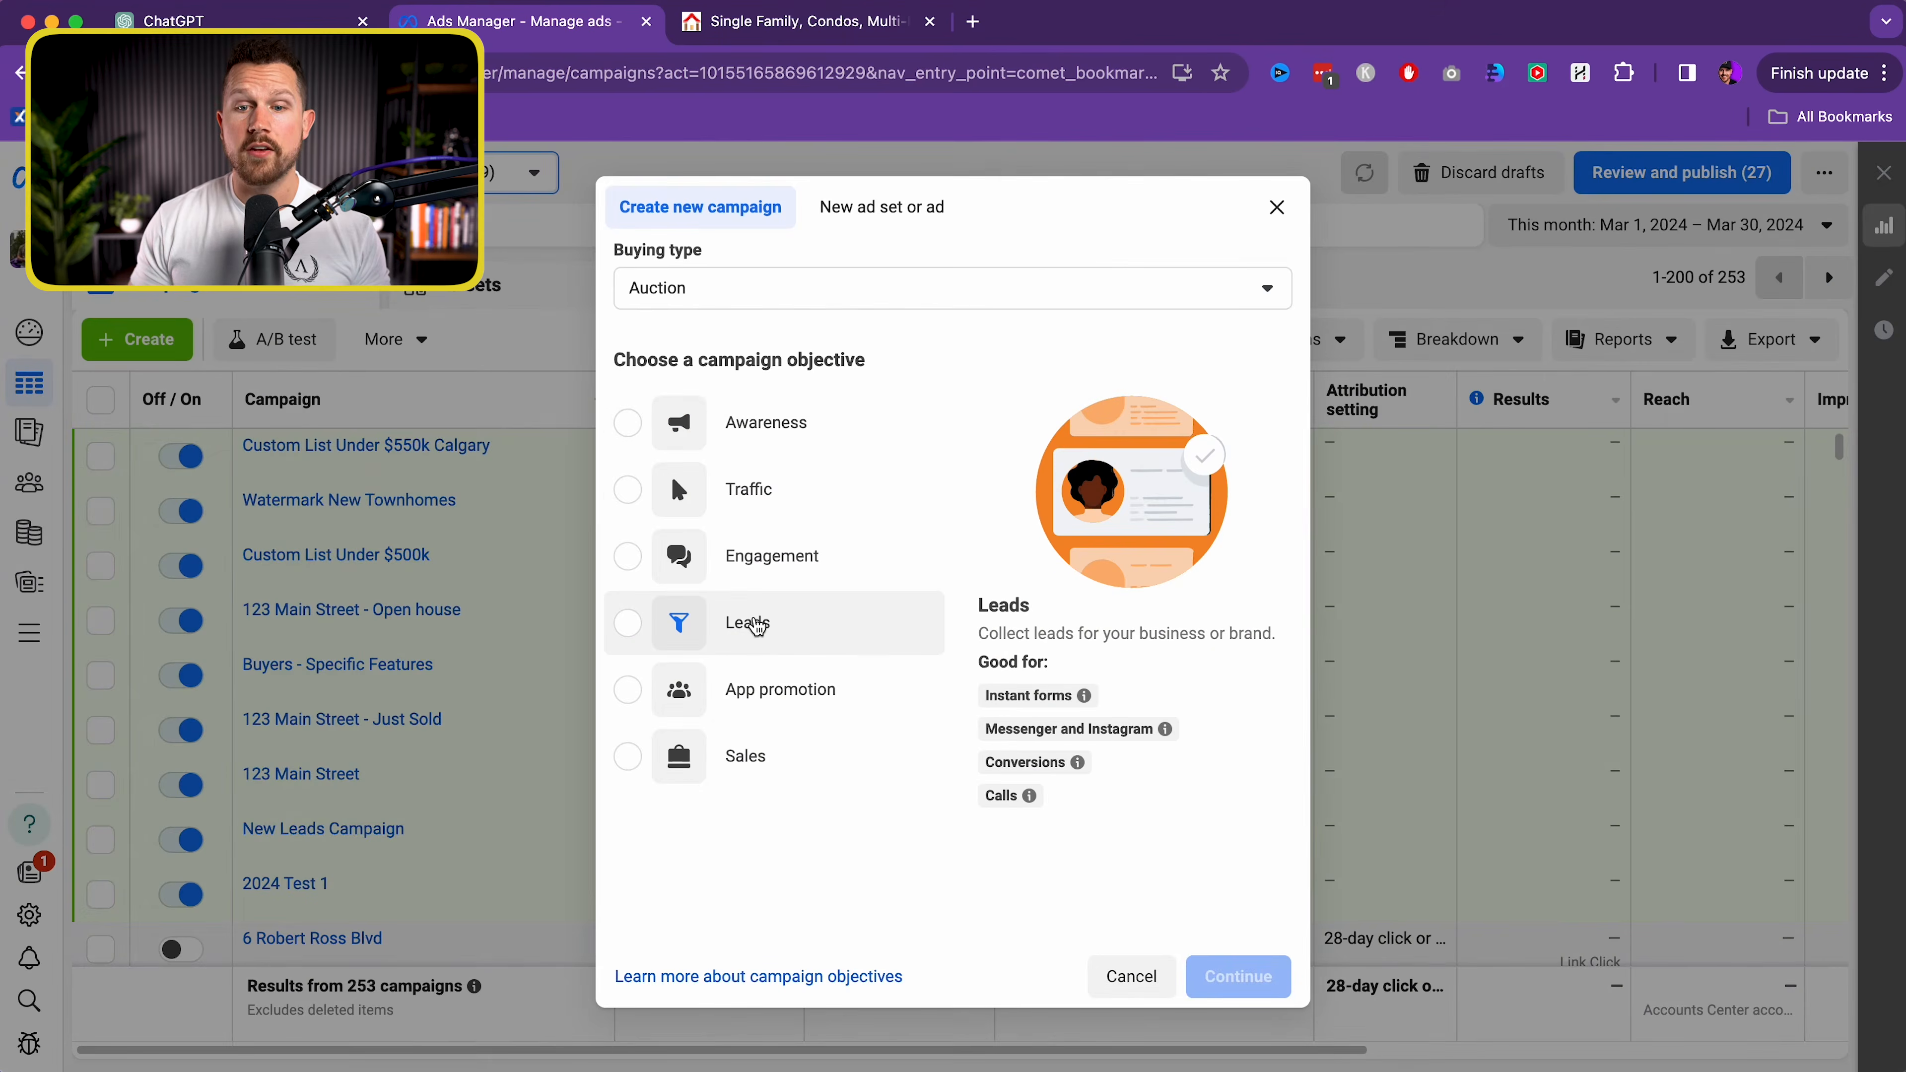
pyautogui.click(758, 627)
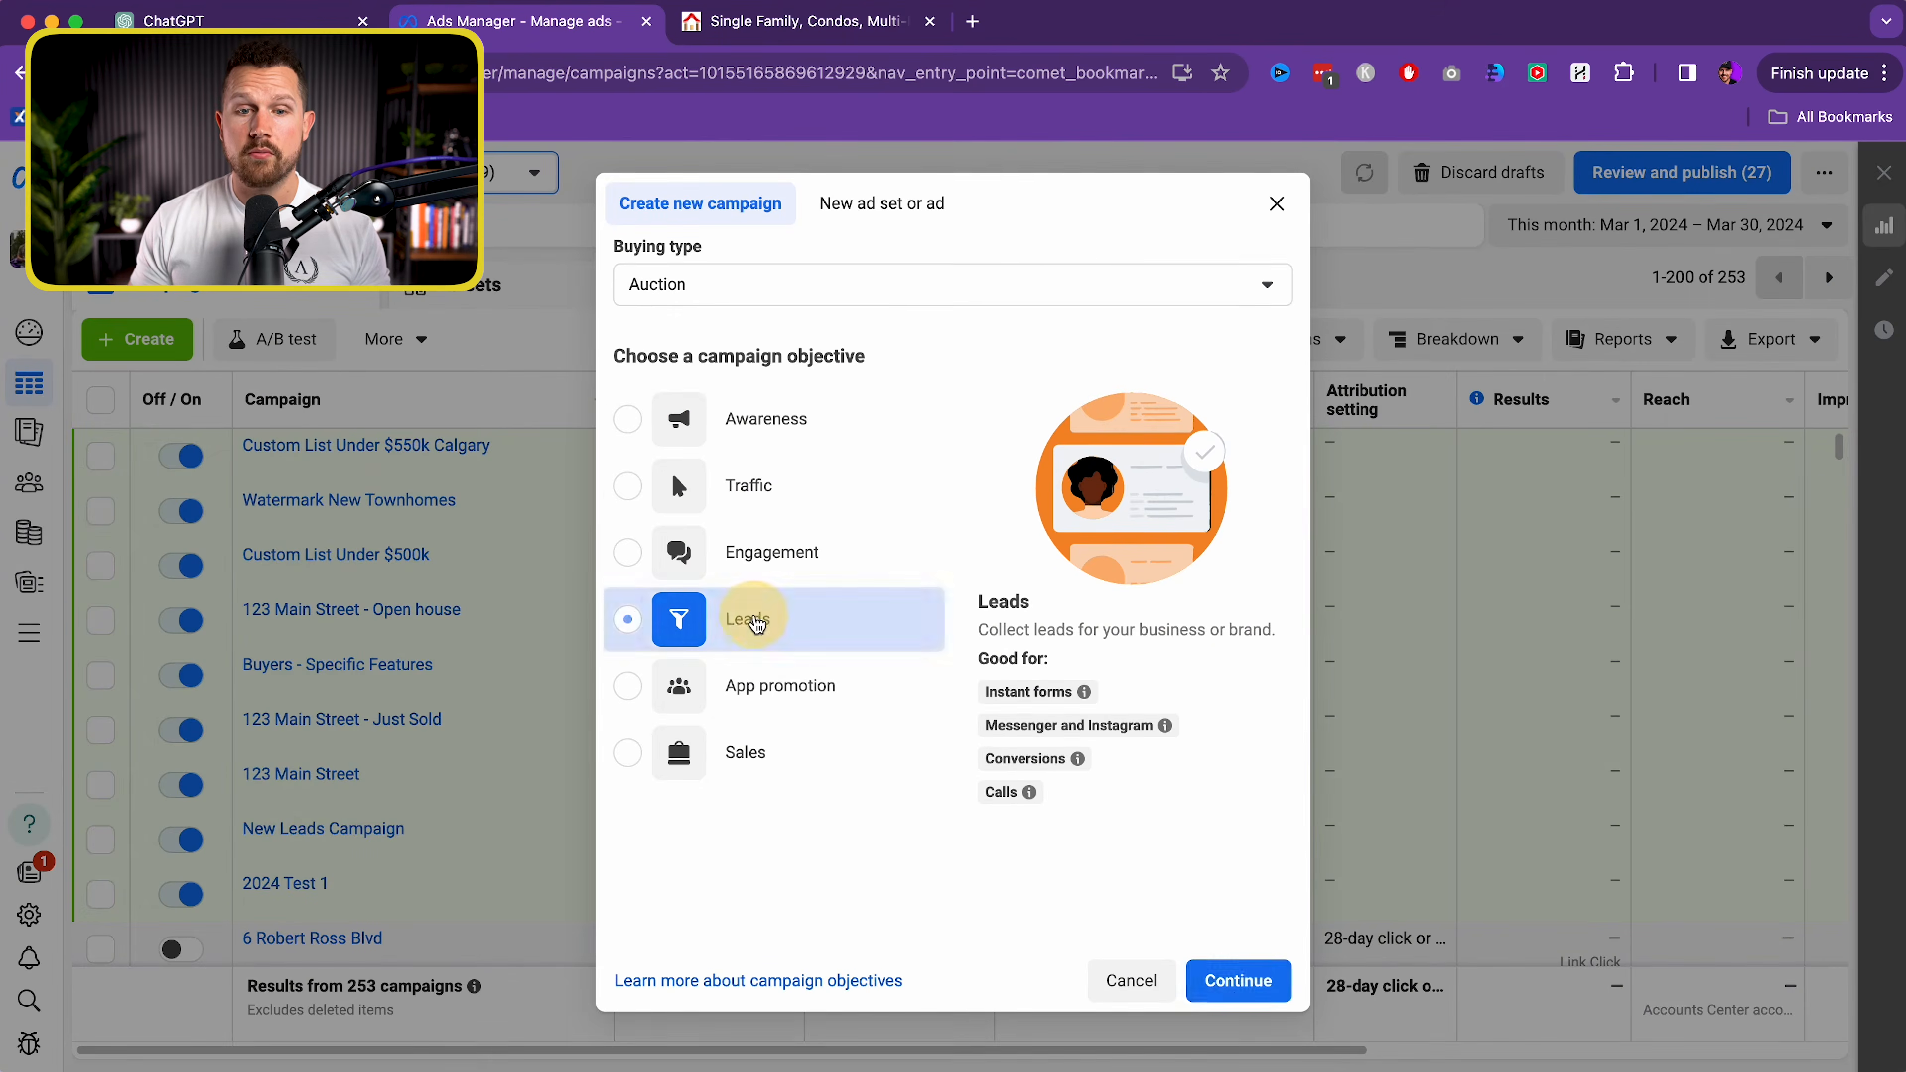
pyautogui.click(1238, 996)
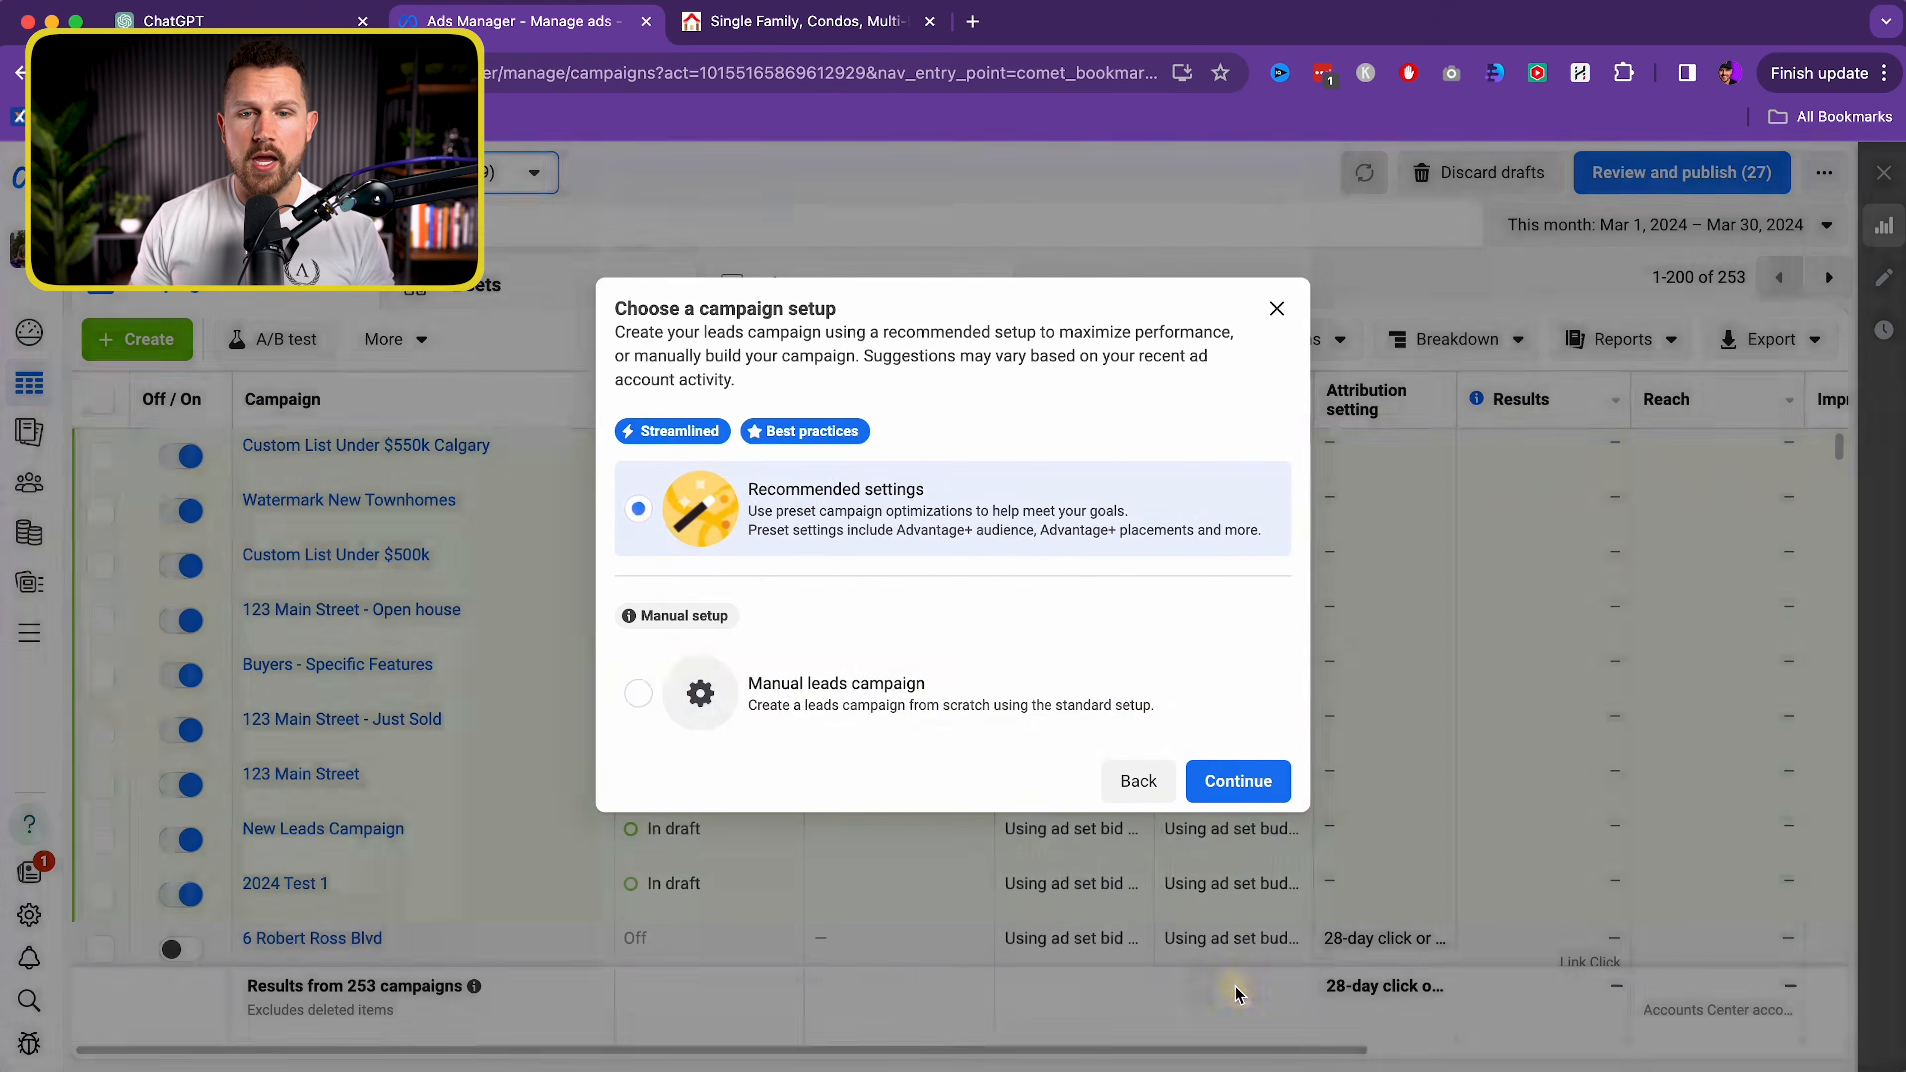
pyautogui.click(970, 715)
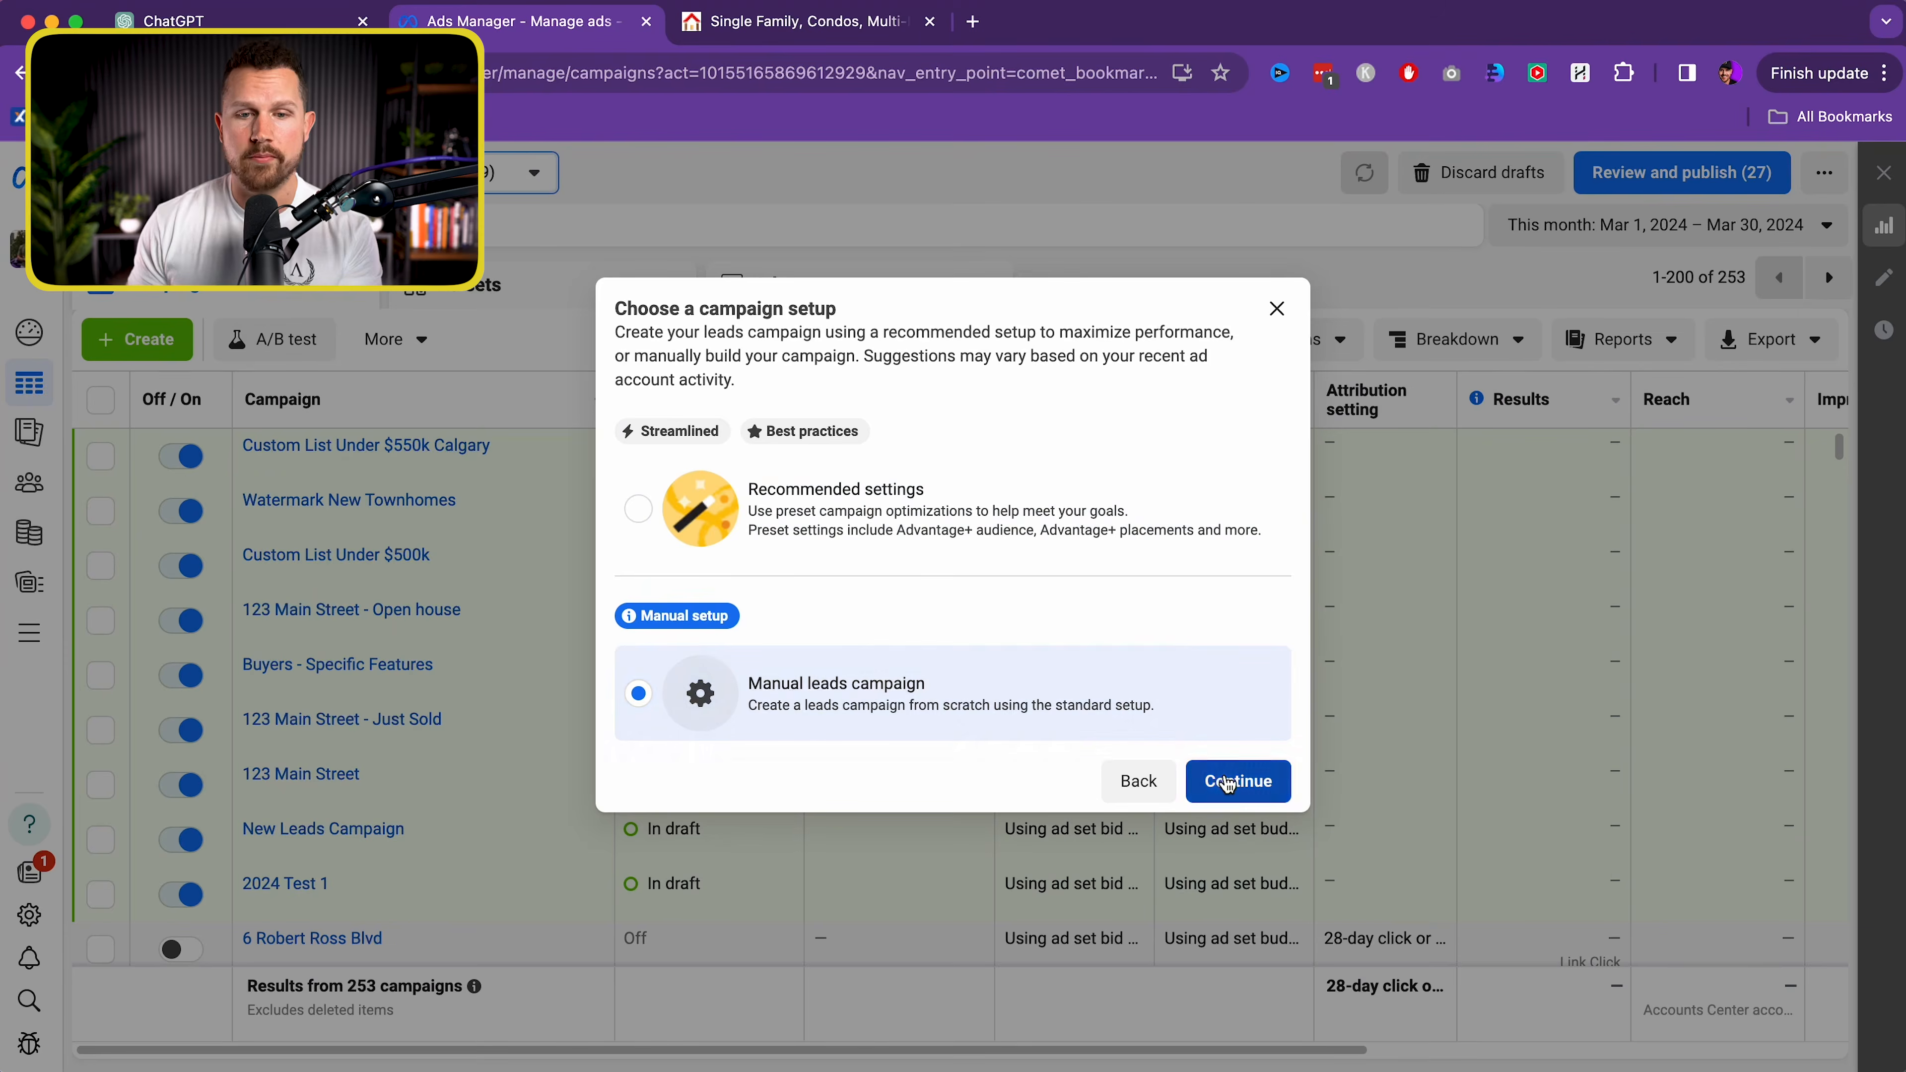
pyautogui.click(1228, 785)
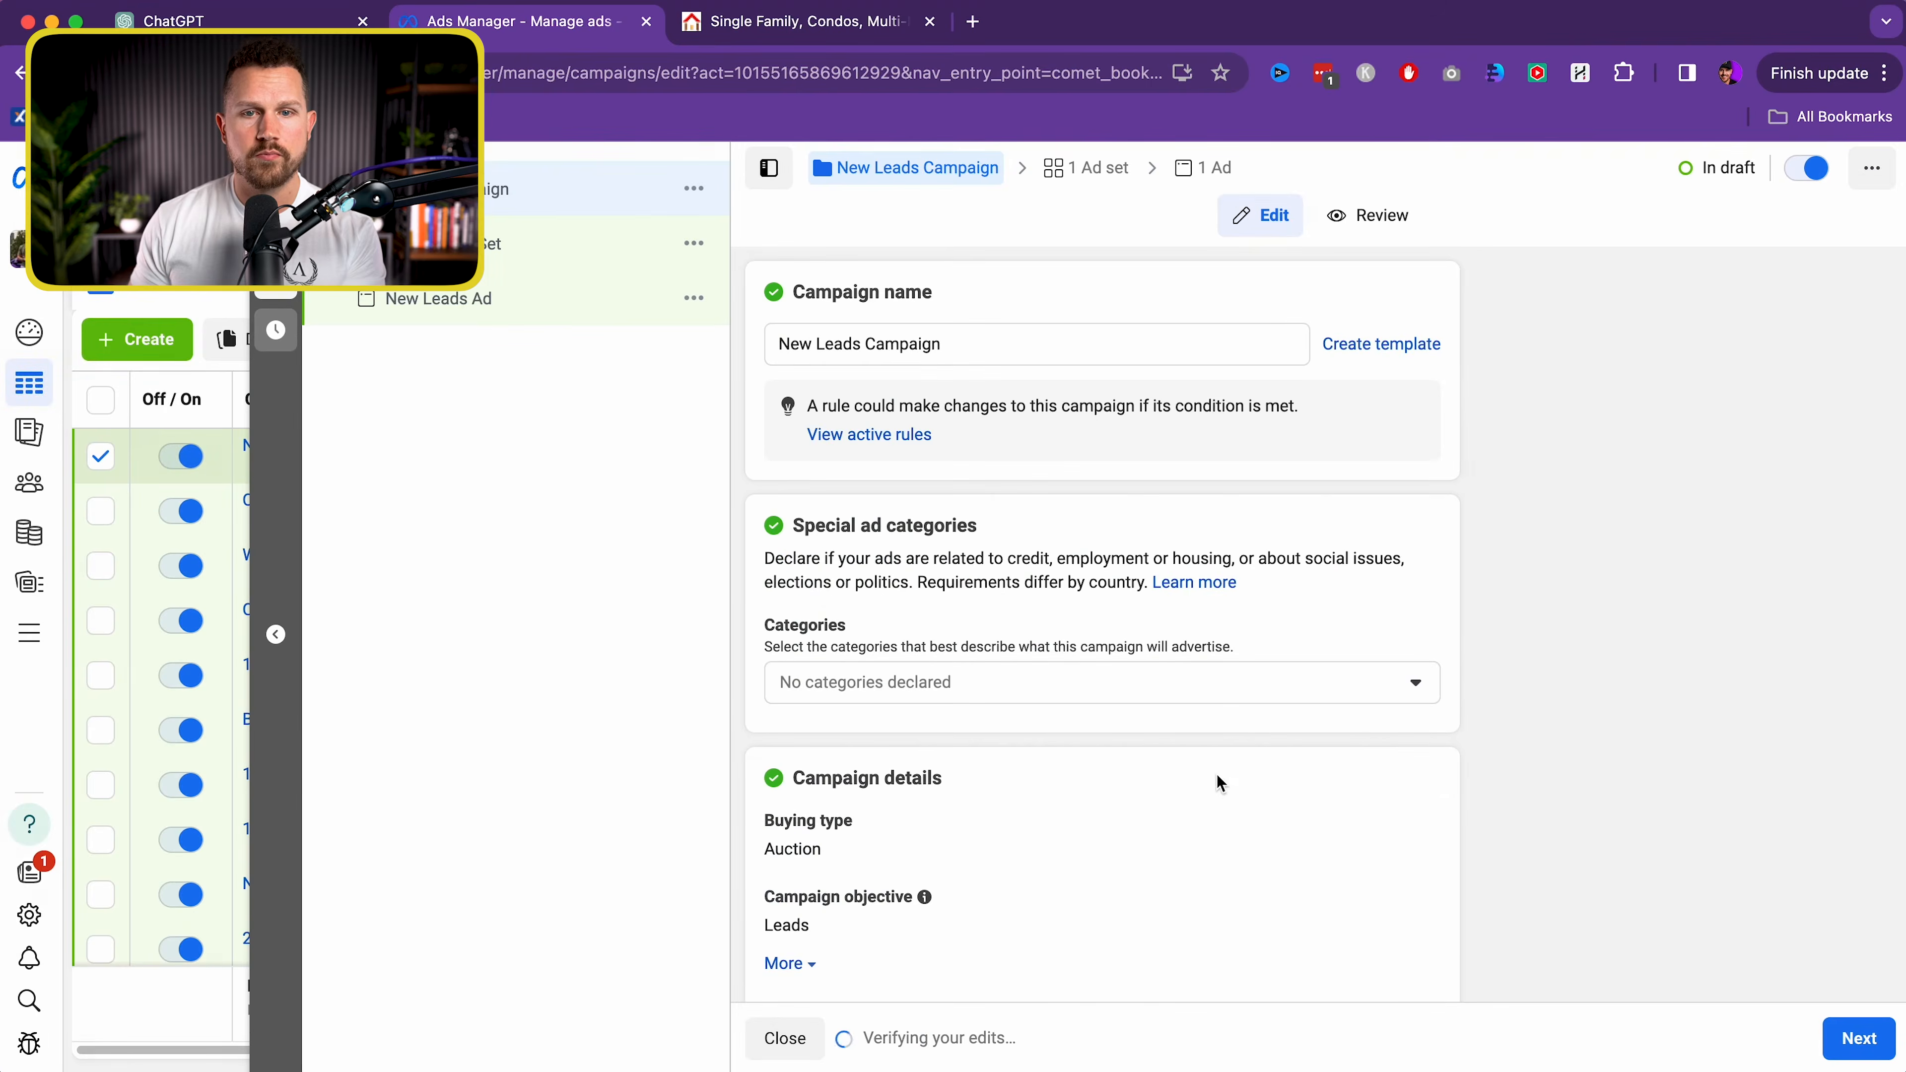
# Name the campaign "Custom List under 500k Calgary"
pyautogui.moveTo(936, 355); pyautogui.dragTo(671, 340)
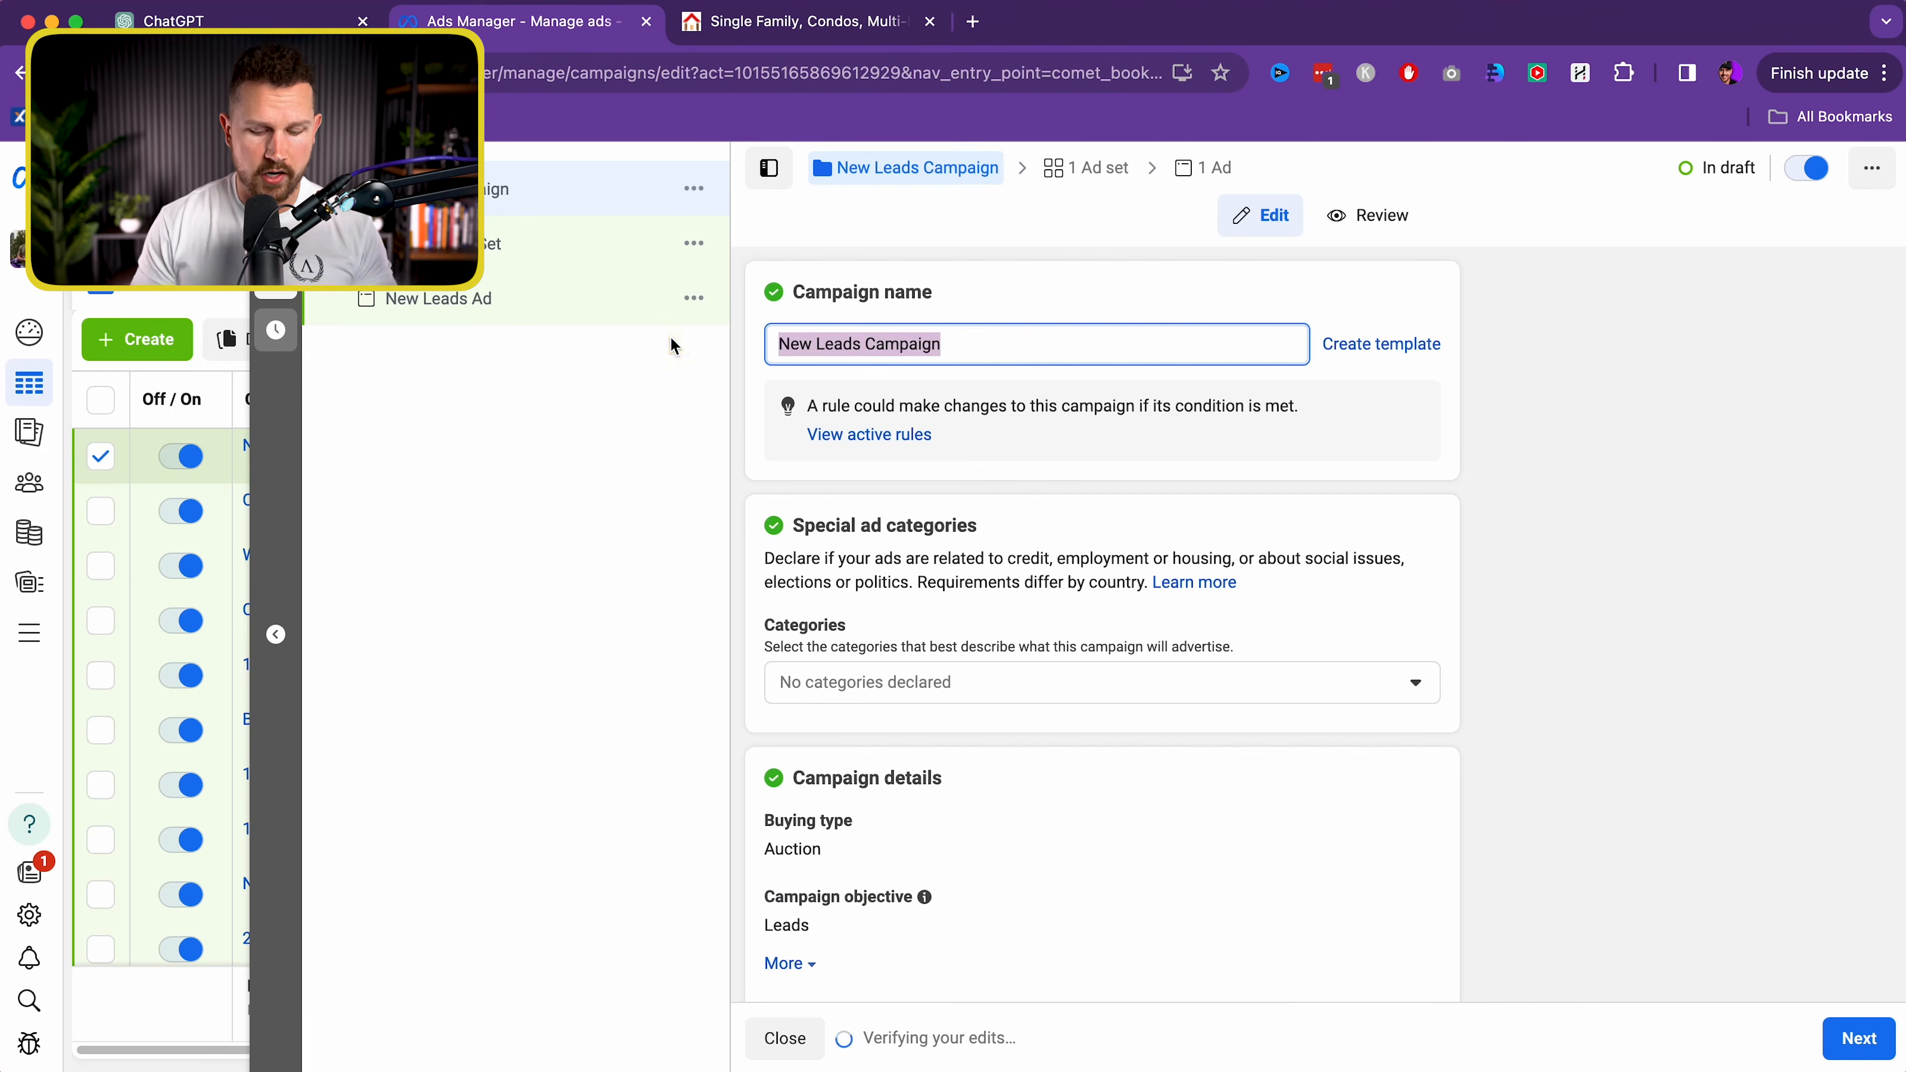
pyautogui.write('Custom List under 500k')
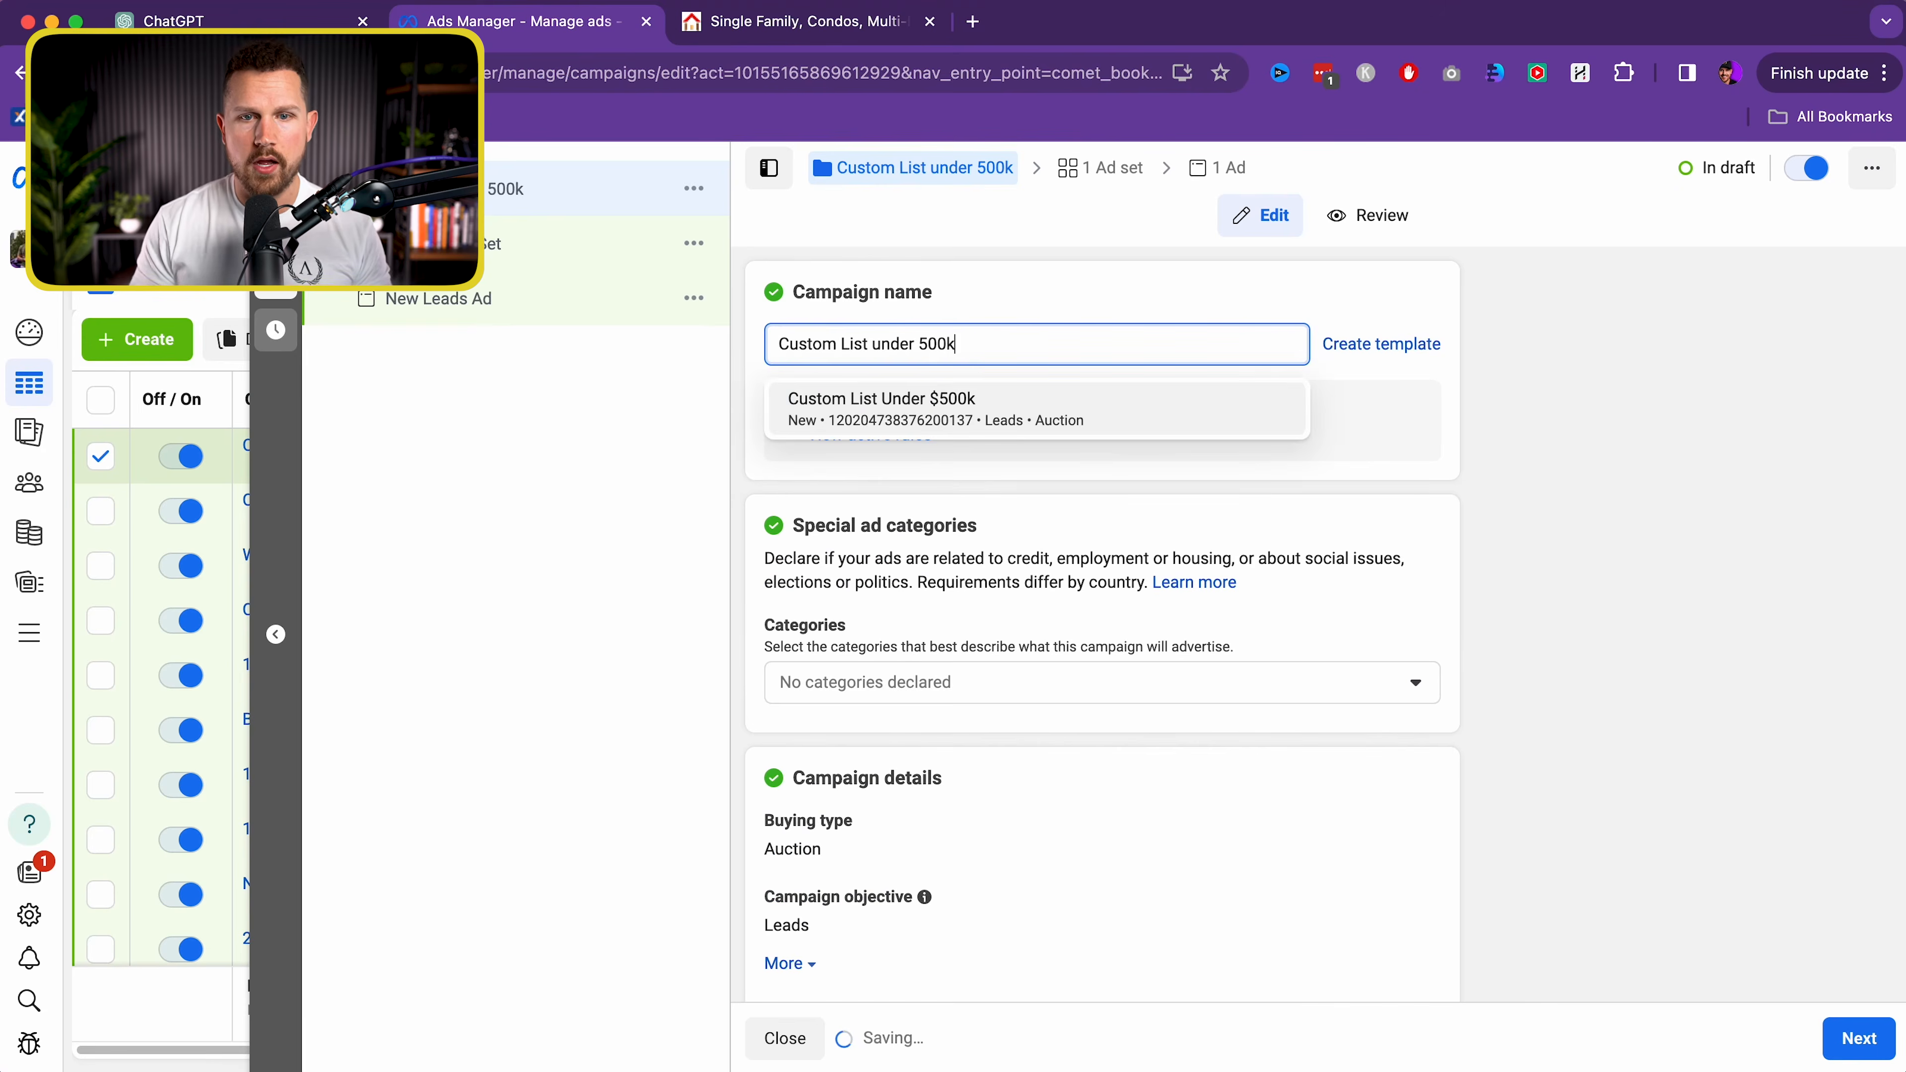
pyautogui.write(' Calgary')
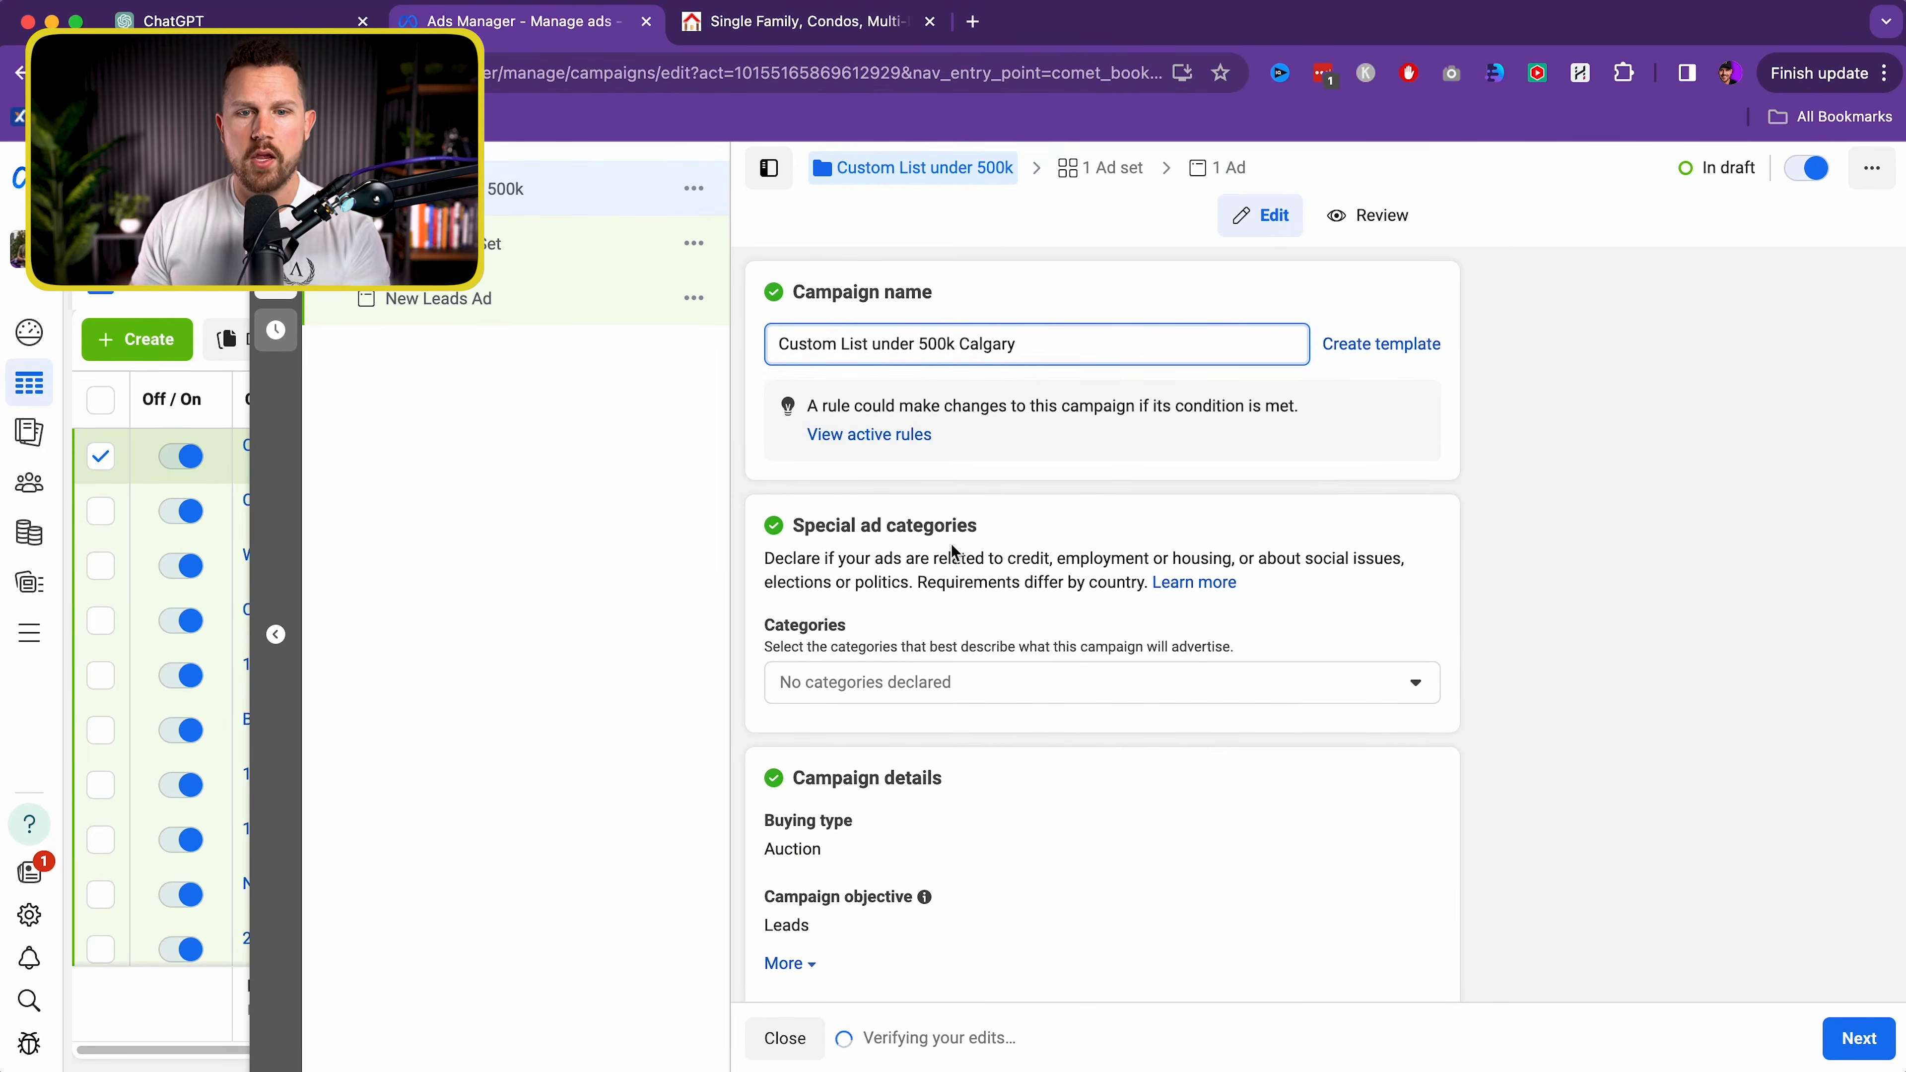
# Declare Housing as the campaign's special ad category and continue to the ad set settings
pyautogui.scroll(-3, 953, 552)
pyautogui.click(928, 431)
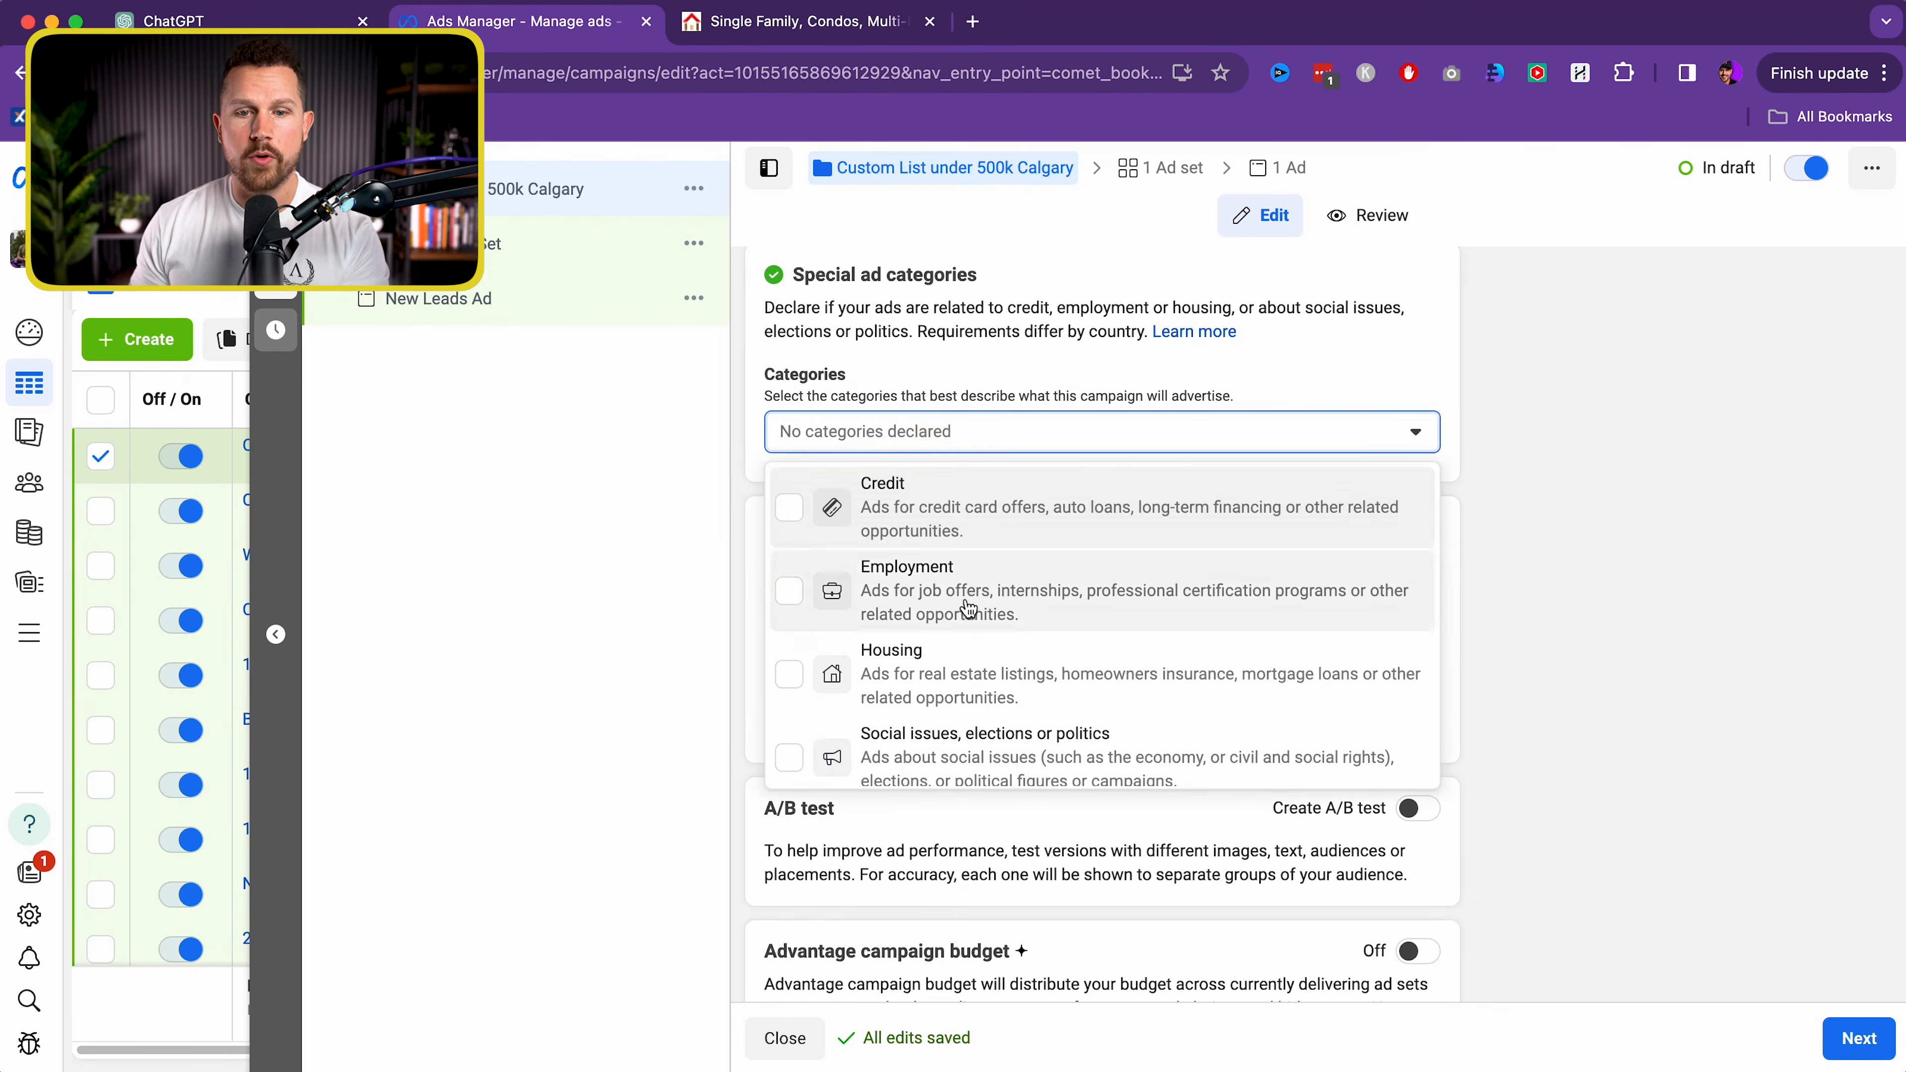
pyautogui.click(833, 672)
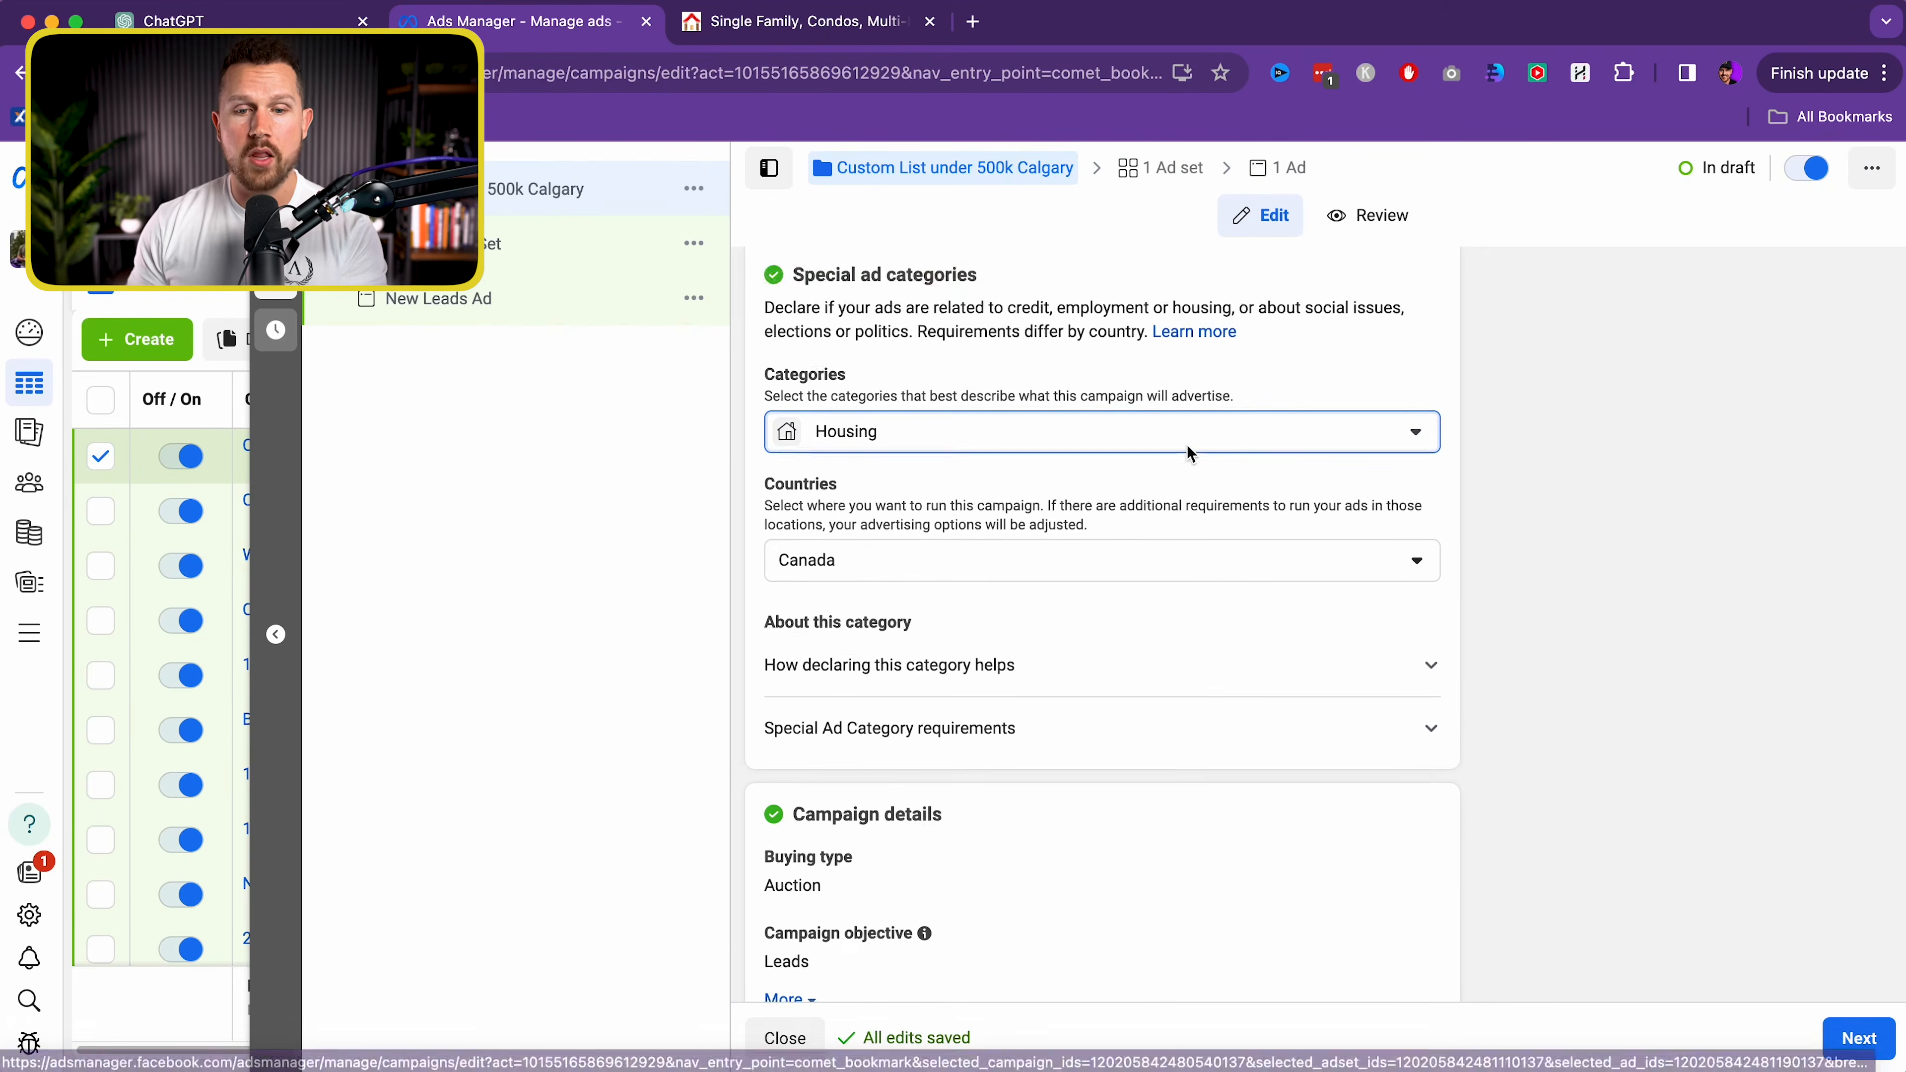
pyautogui.scroll(-1, 1187, 452)
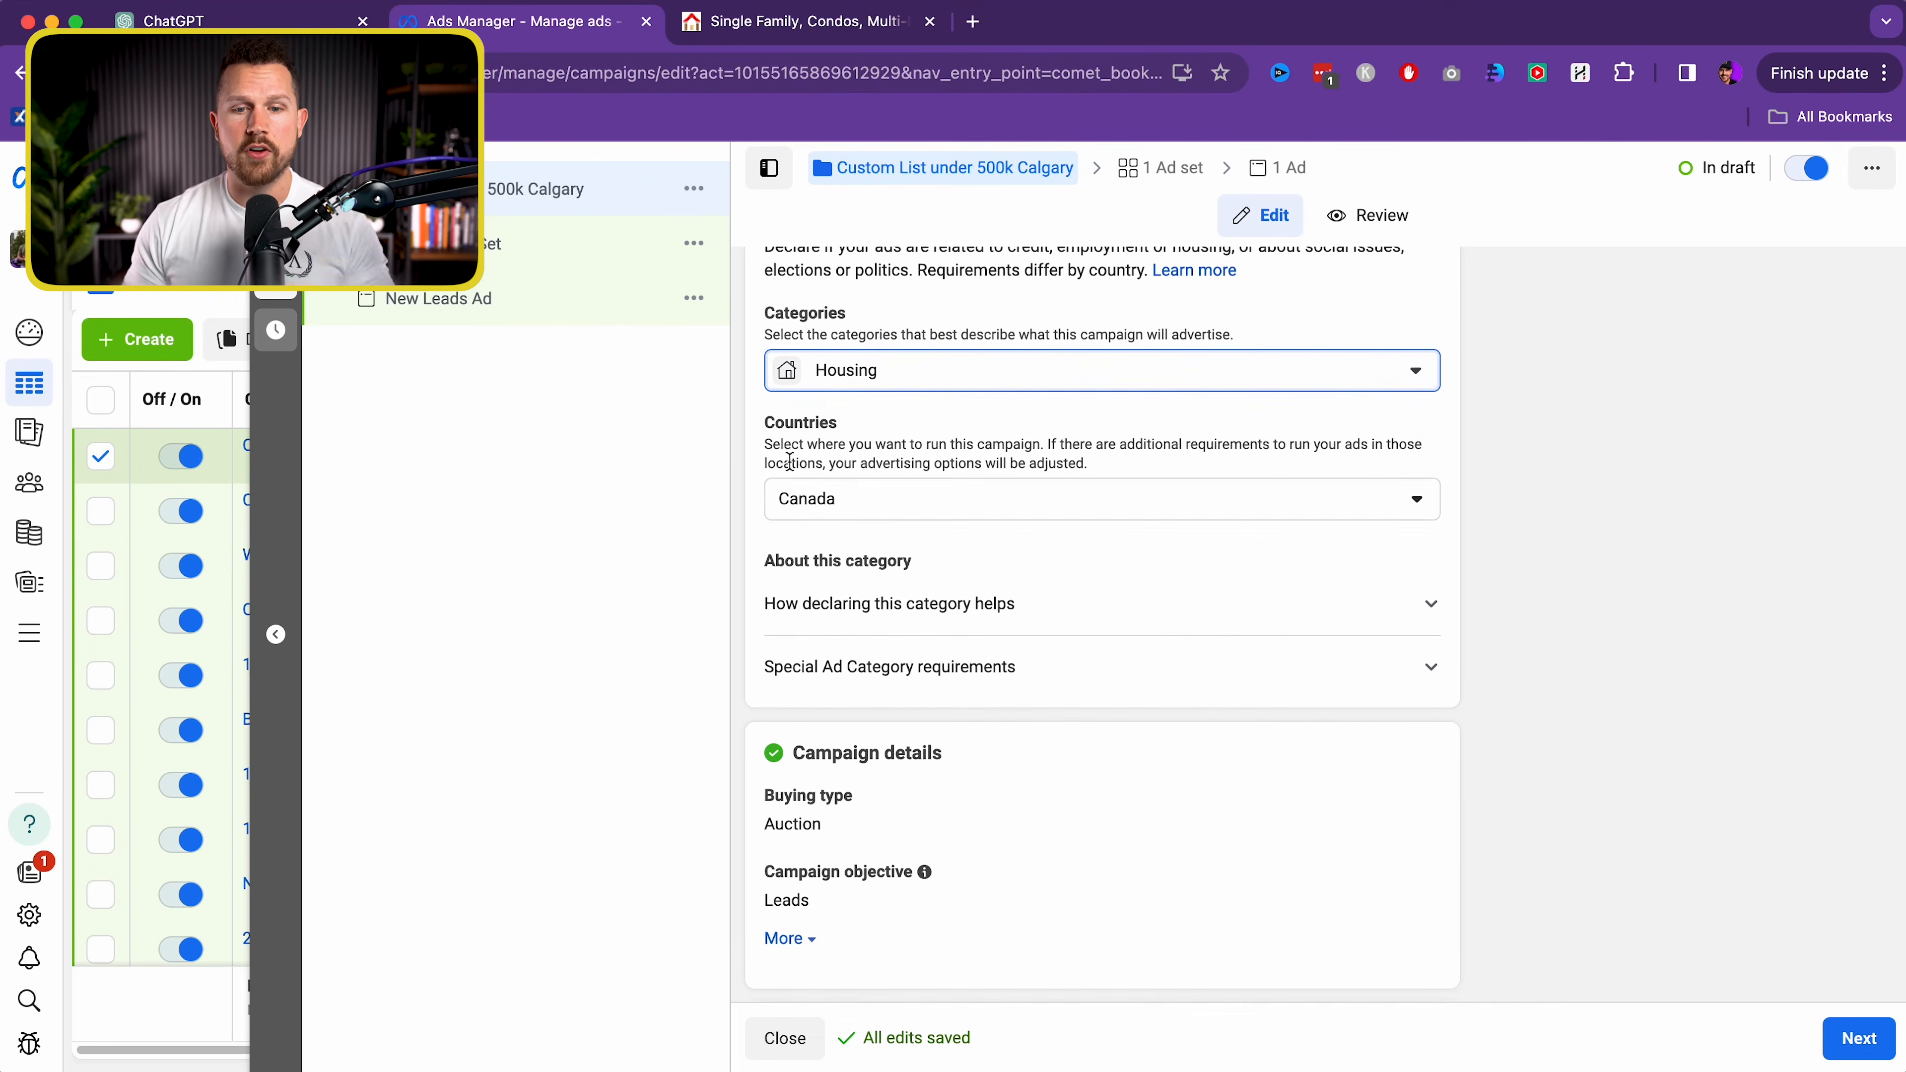
pyautogui.scroll(-5, 1411, 833)
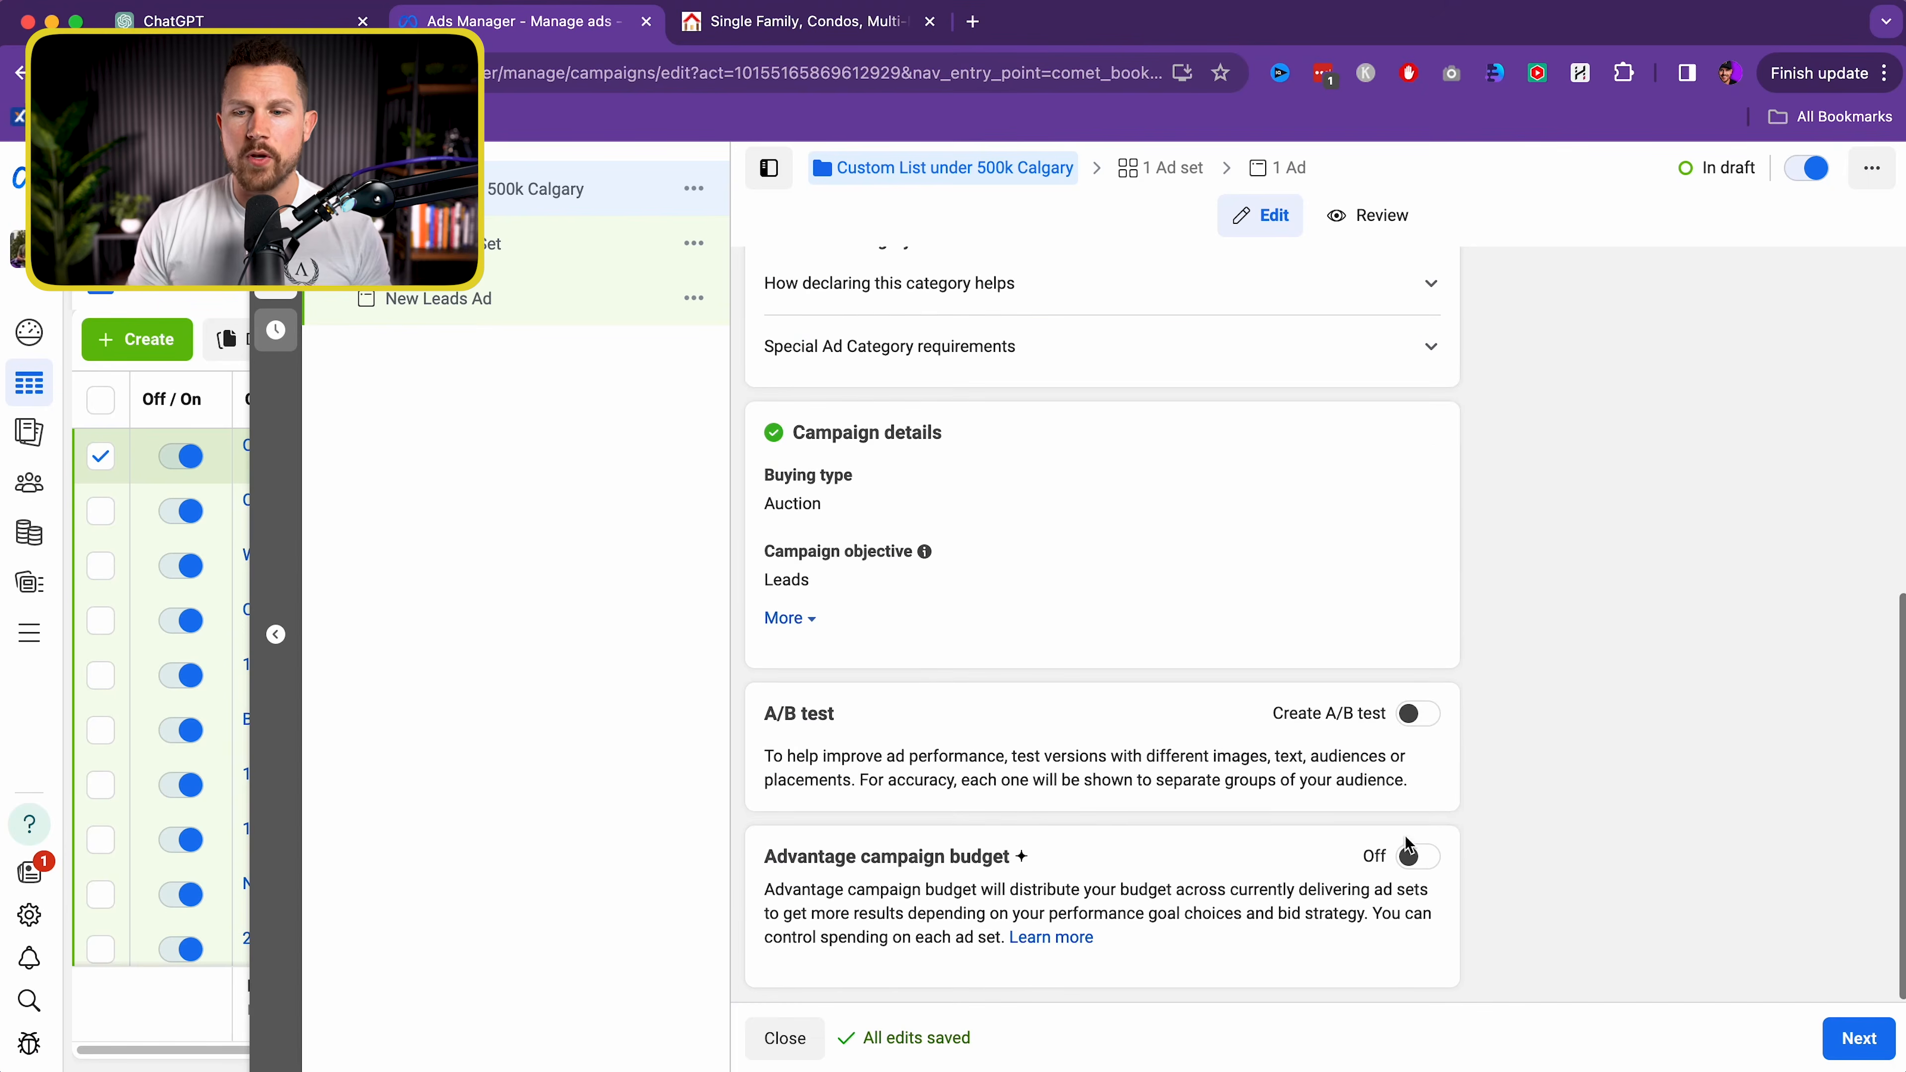
pyautogui.click(1848, 1038)
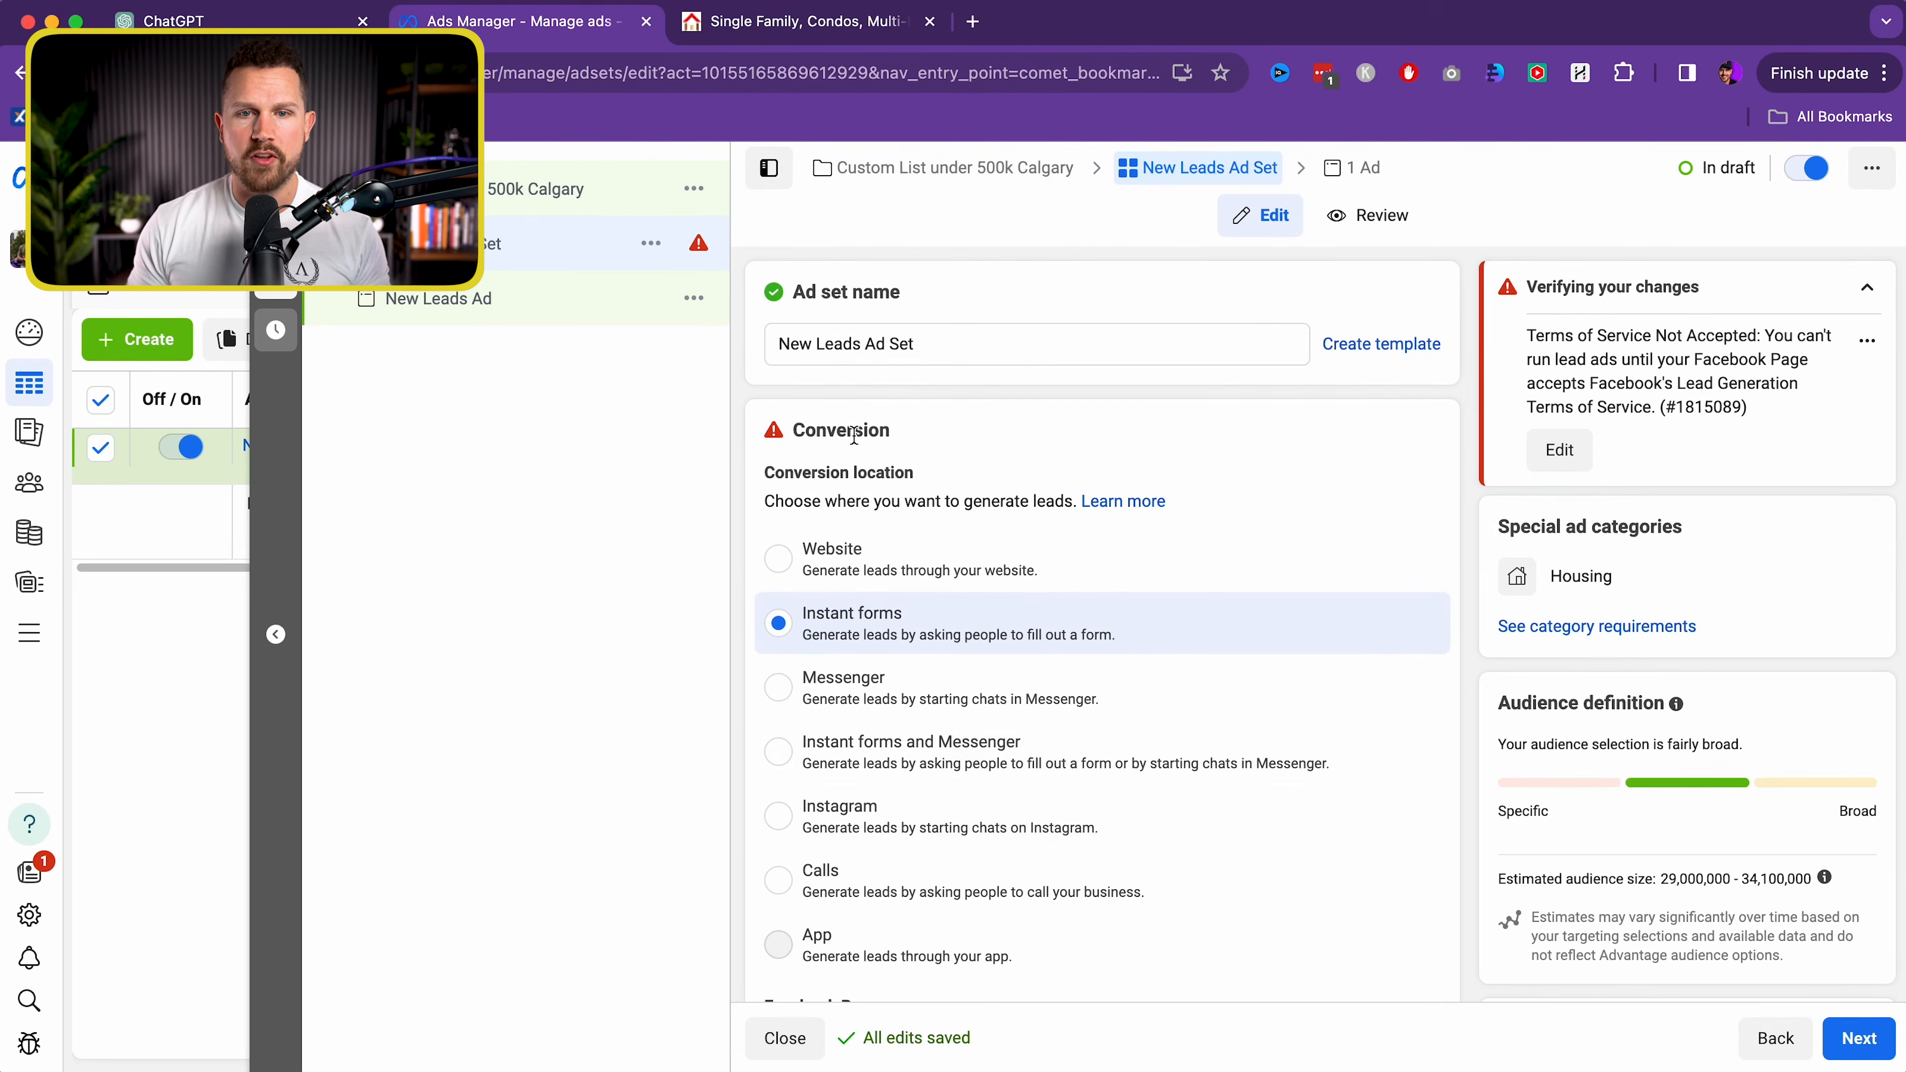
# Name the ad set "Calgary Home Buyers"
pyautogui.click(800, 343)
pyautogui.moveTo(914, 344); pyautogui.dragTo(668, 340)
pyautogui.write('Calgary Home Buyers')
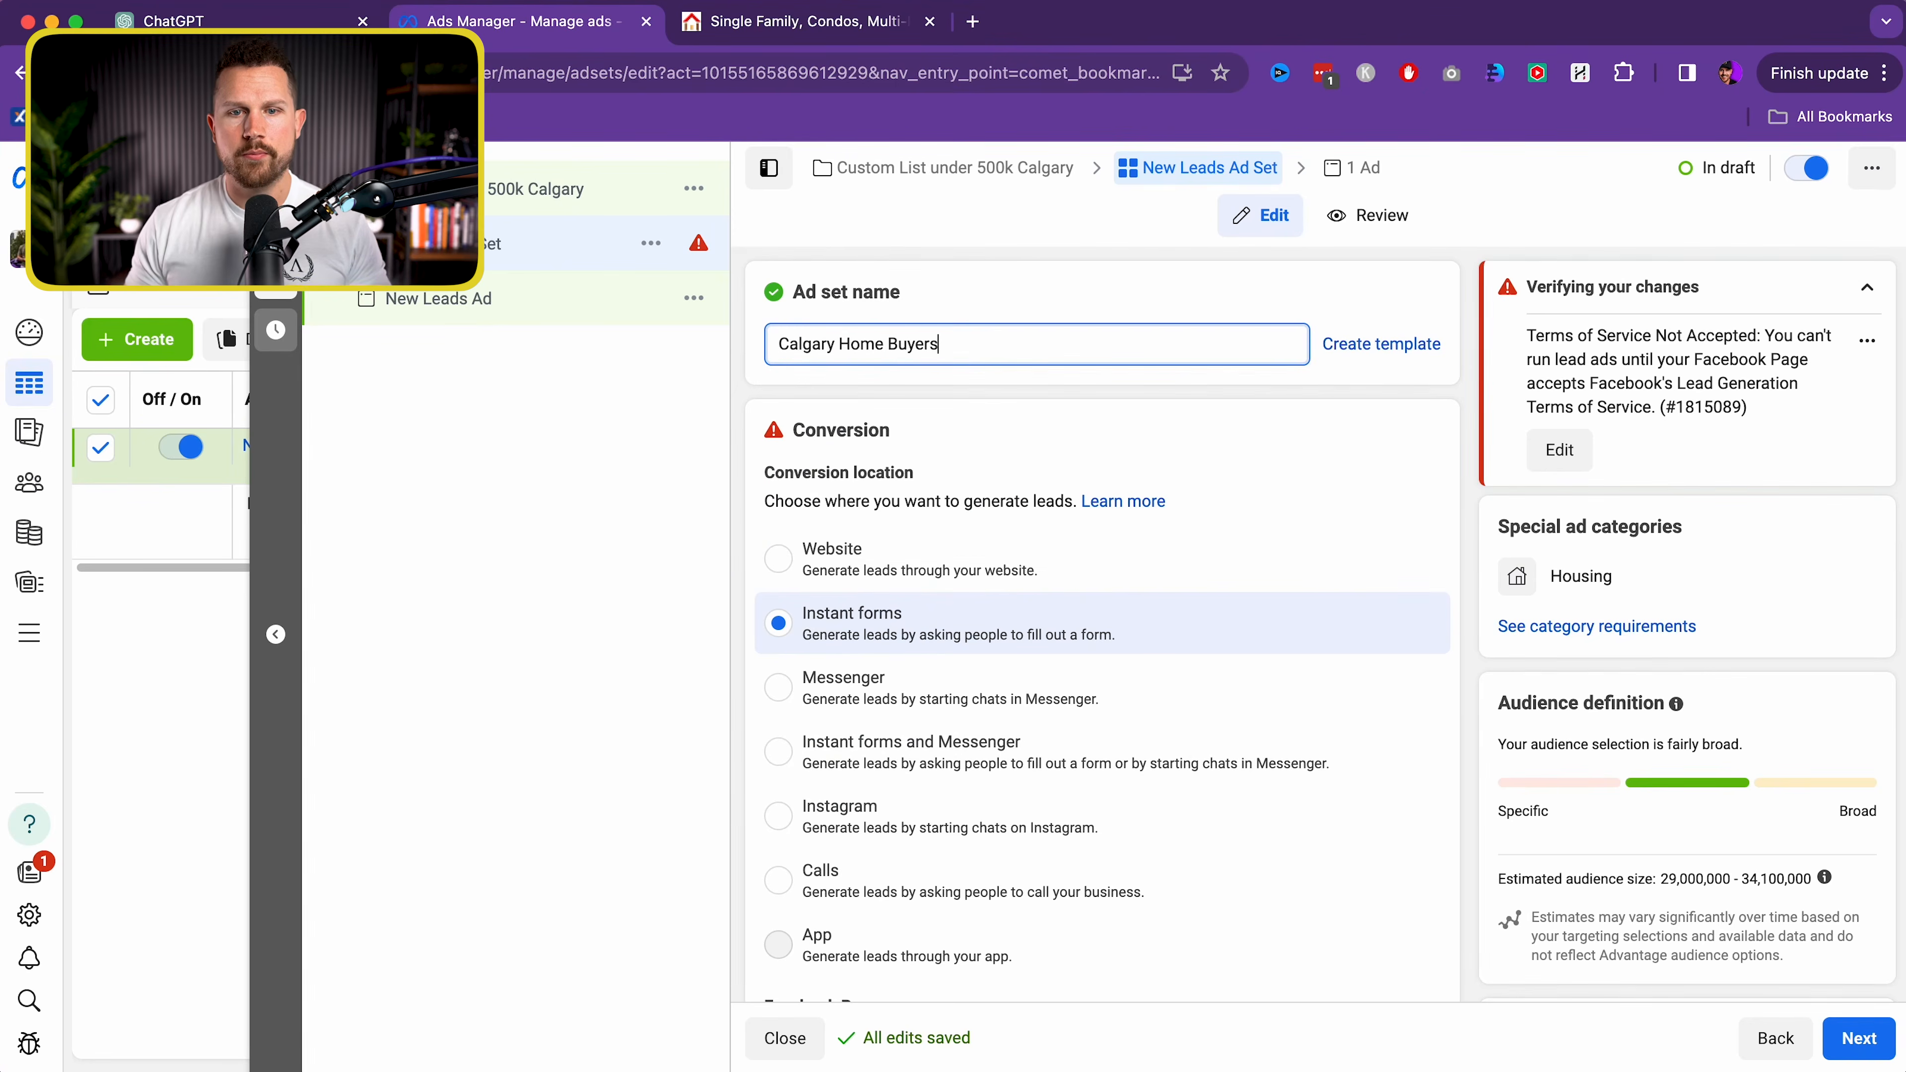
# Select the advertiser's personal-brand page as the Facebook Page for the instant-form leads
pyautogui.scroll(-2, 1085, 490)
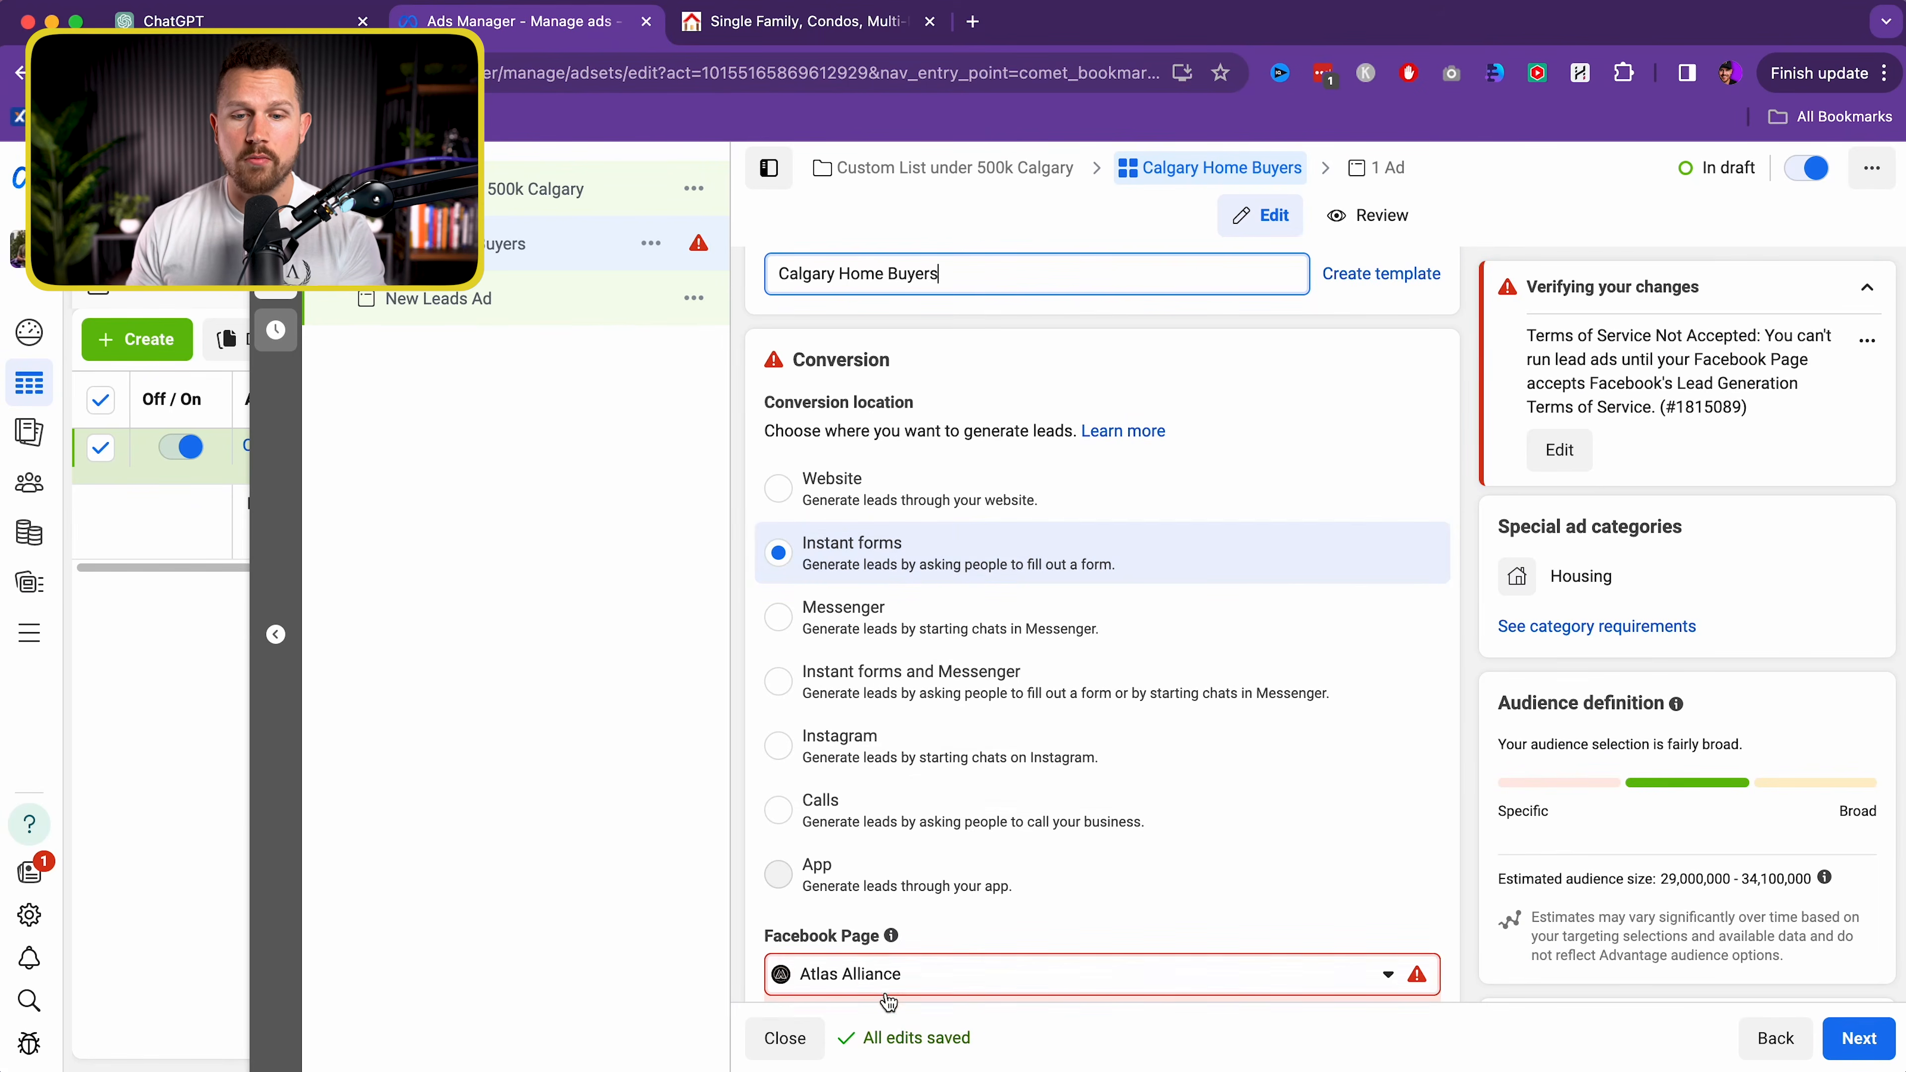
pyautogui.click(890, 976)
pyautogui.scroll(-3, 963, 829)
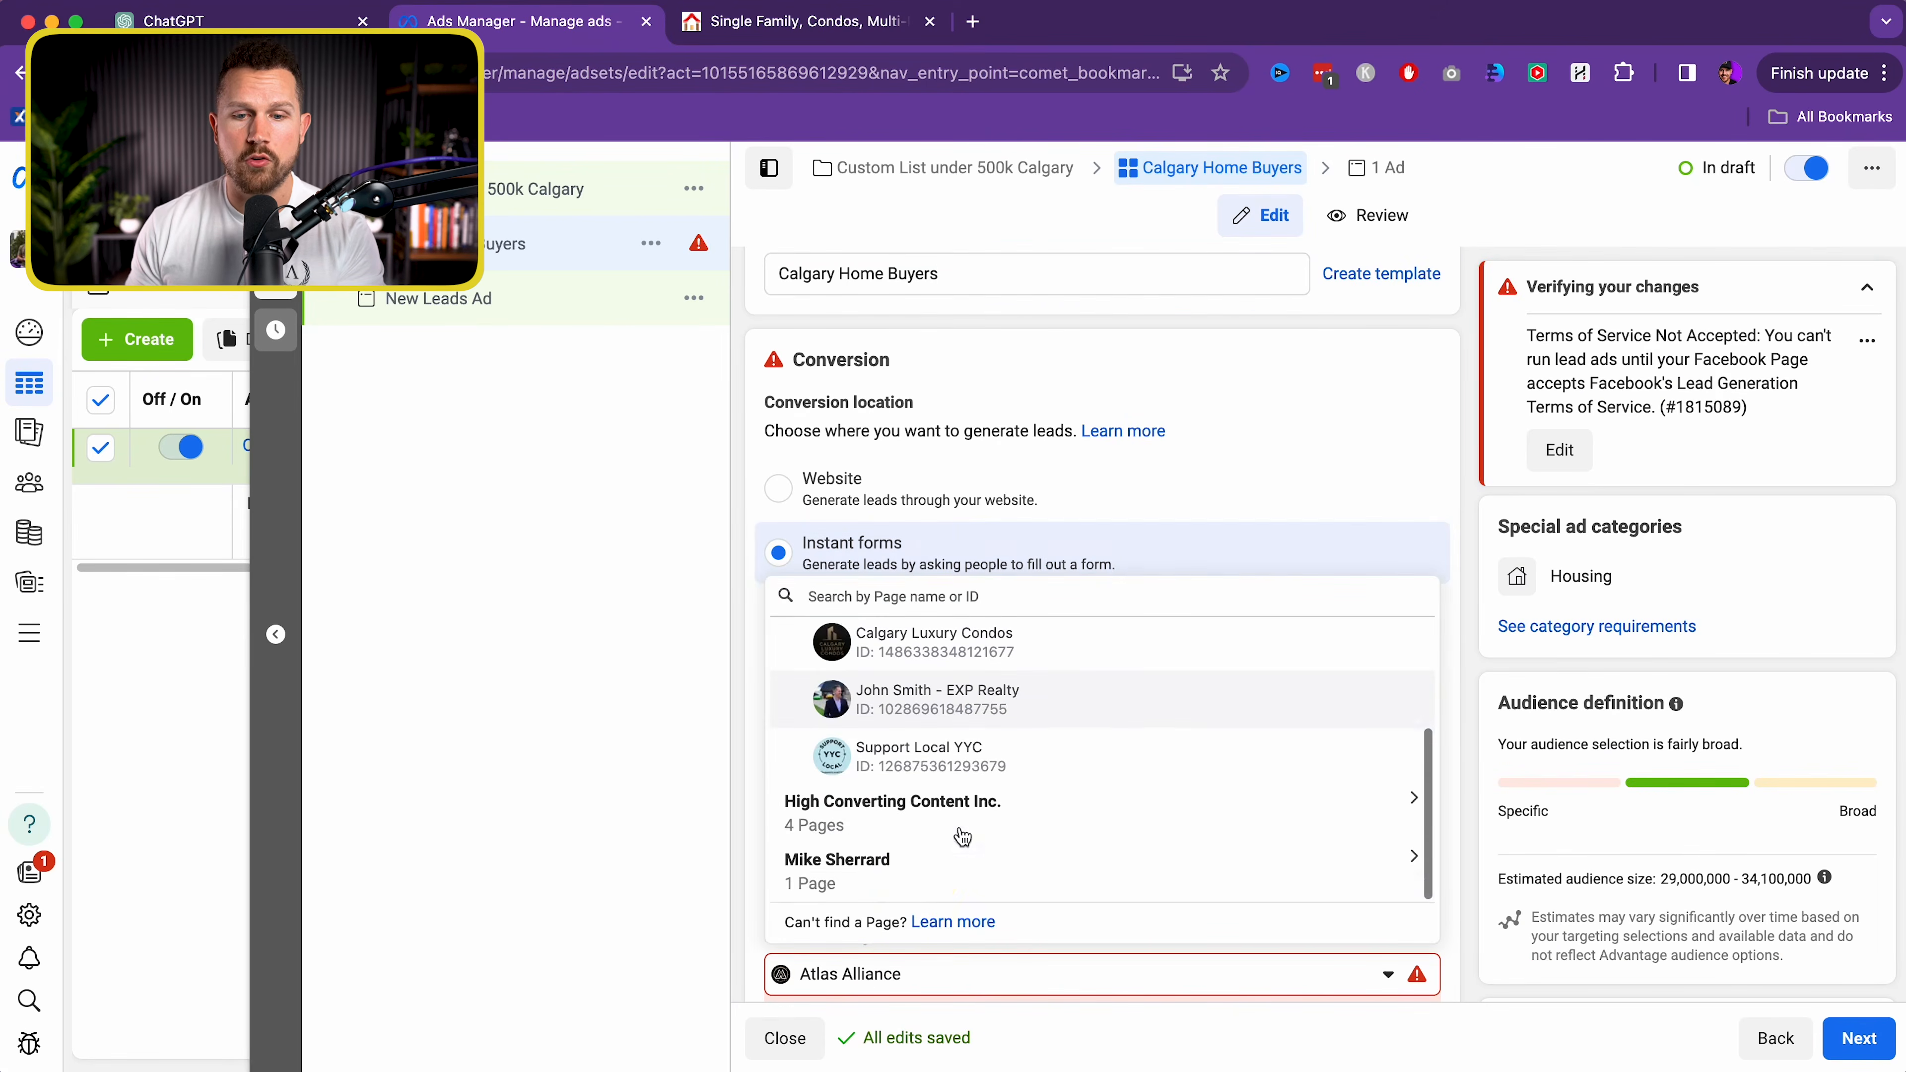
pyautogui.click(925, 881)
pyautogui.click(917, 870)
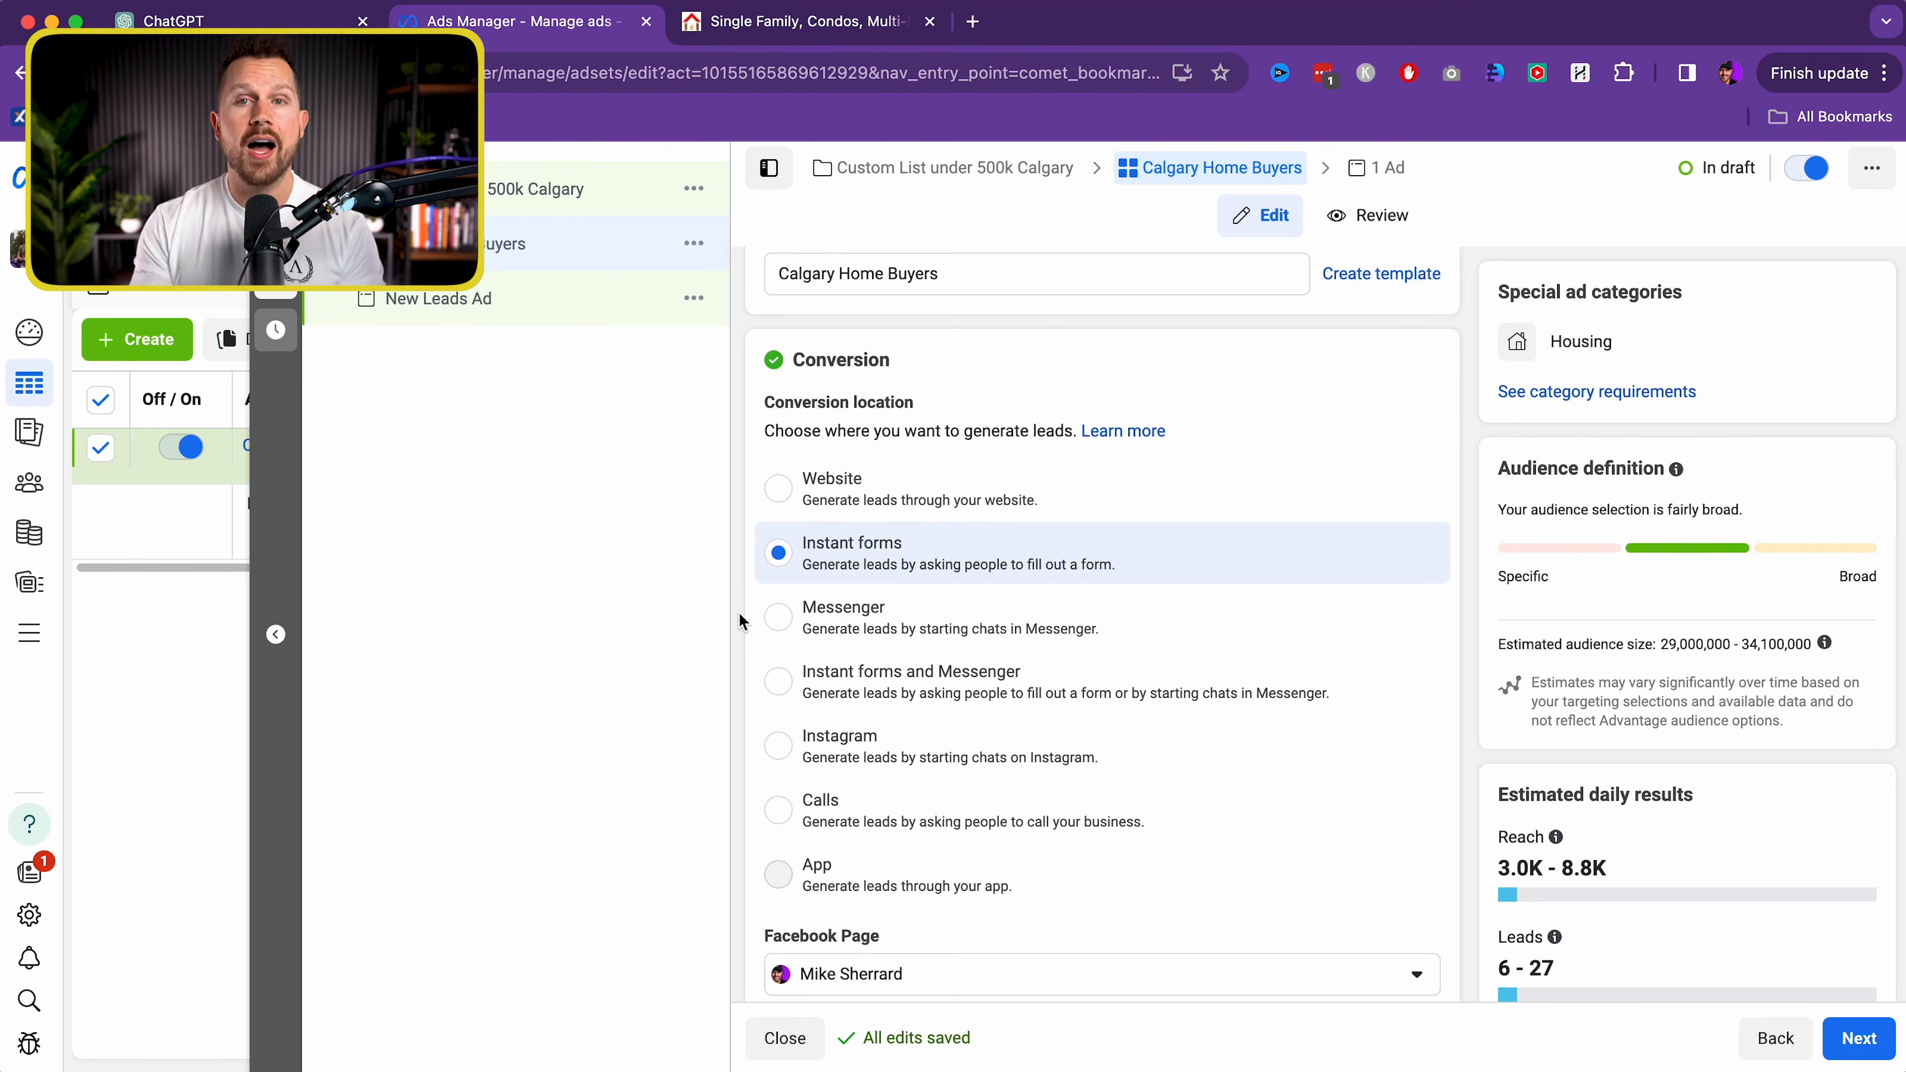
# Examine the ad set's performance goal, cost settings and budget type options
pyautogui.scroll(-7, 742, 611)
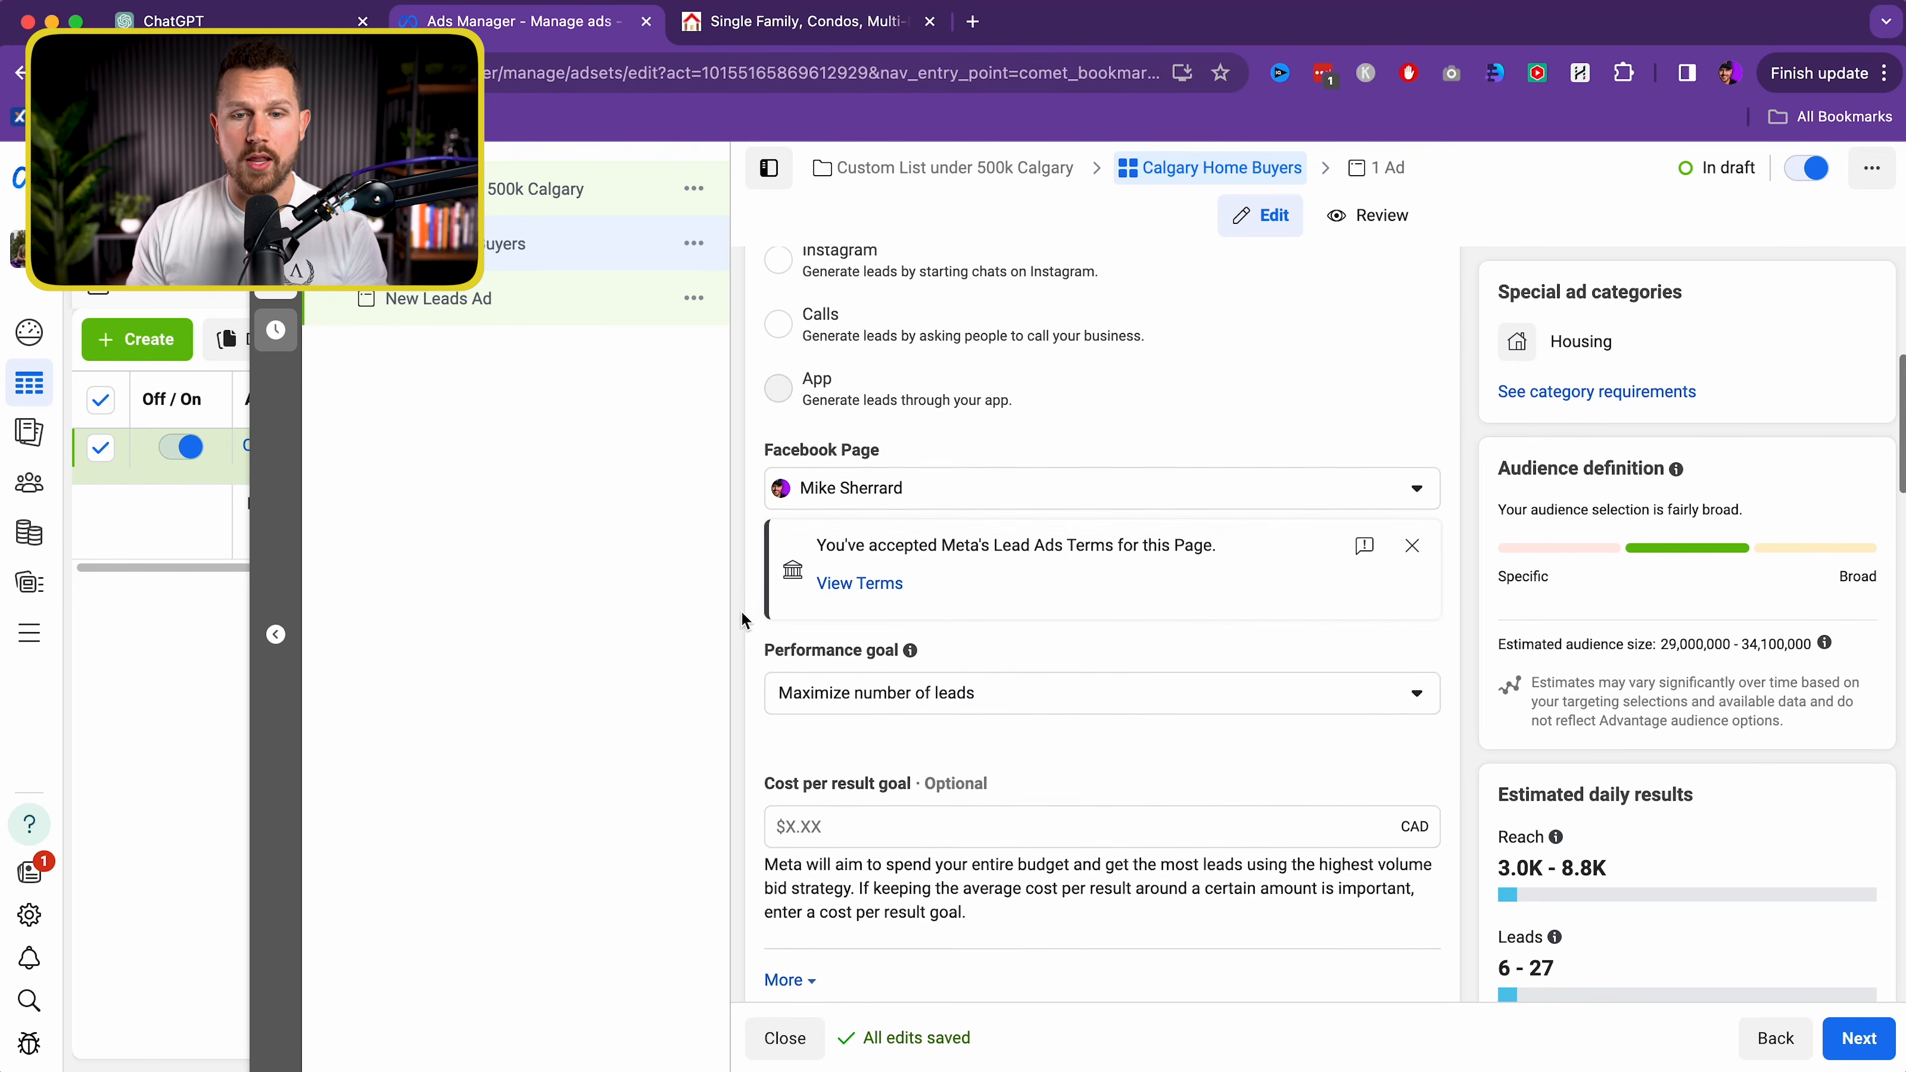
pyautogui.scroll(-2, 760, 693)
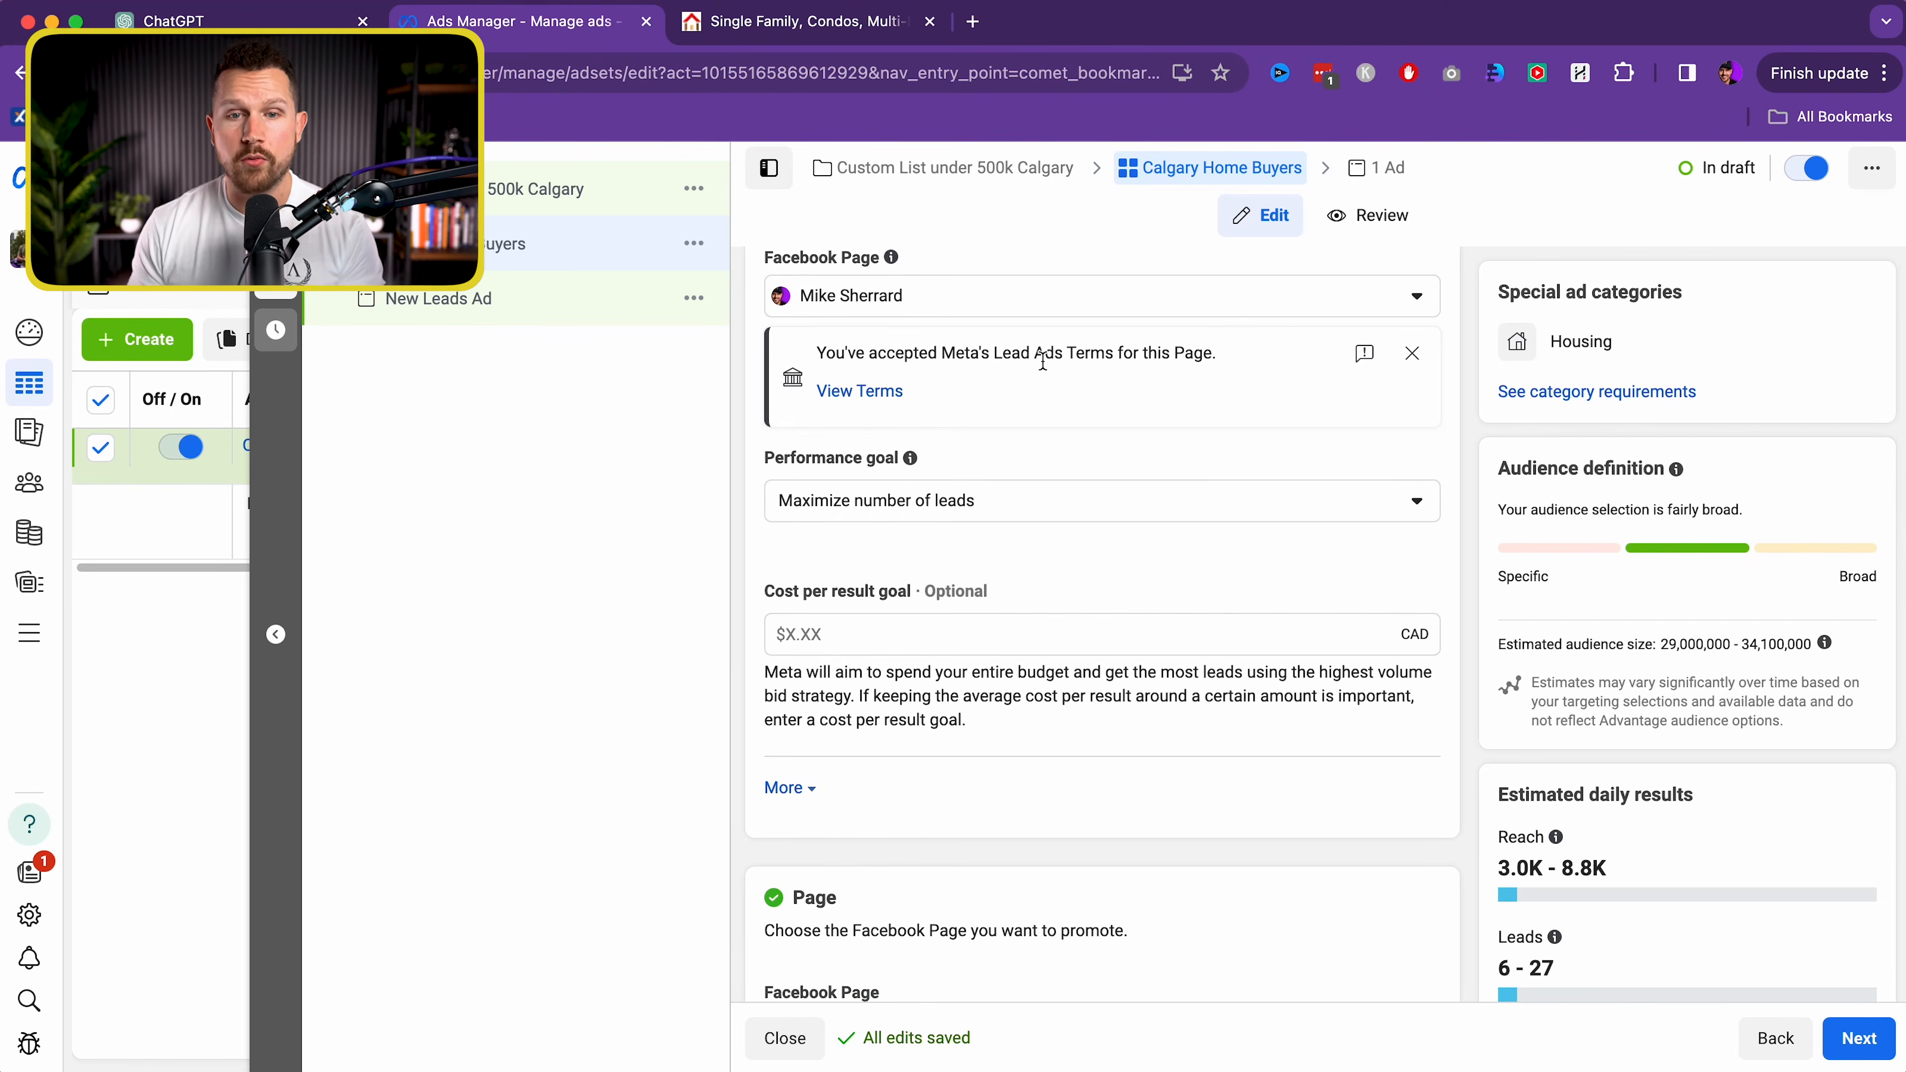
pyautogui.scroll(-8, 740, 685)
pyautogui.scroll(-10, 755, 698)
pyautogui.scroll(-1, 756, 694)
pyautogui.scroll(2, 758, 691)
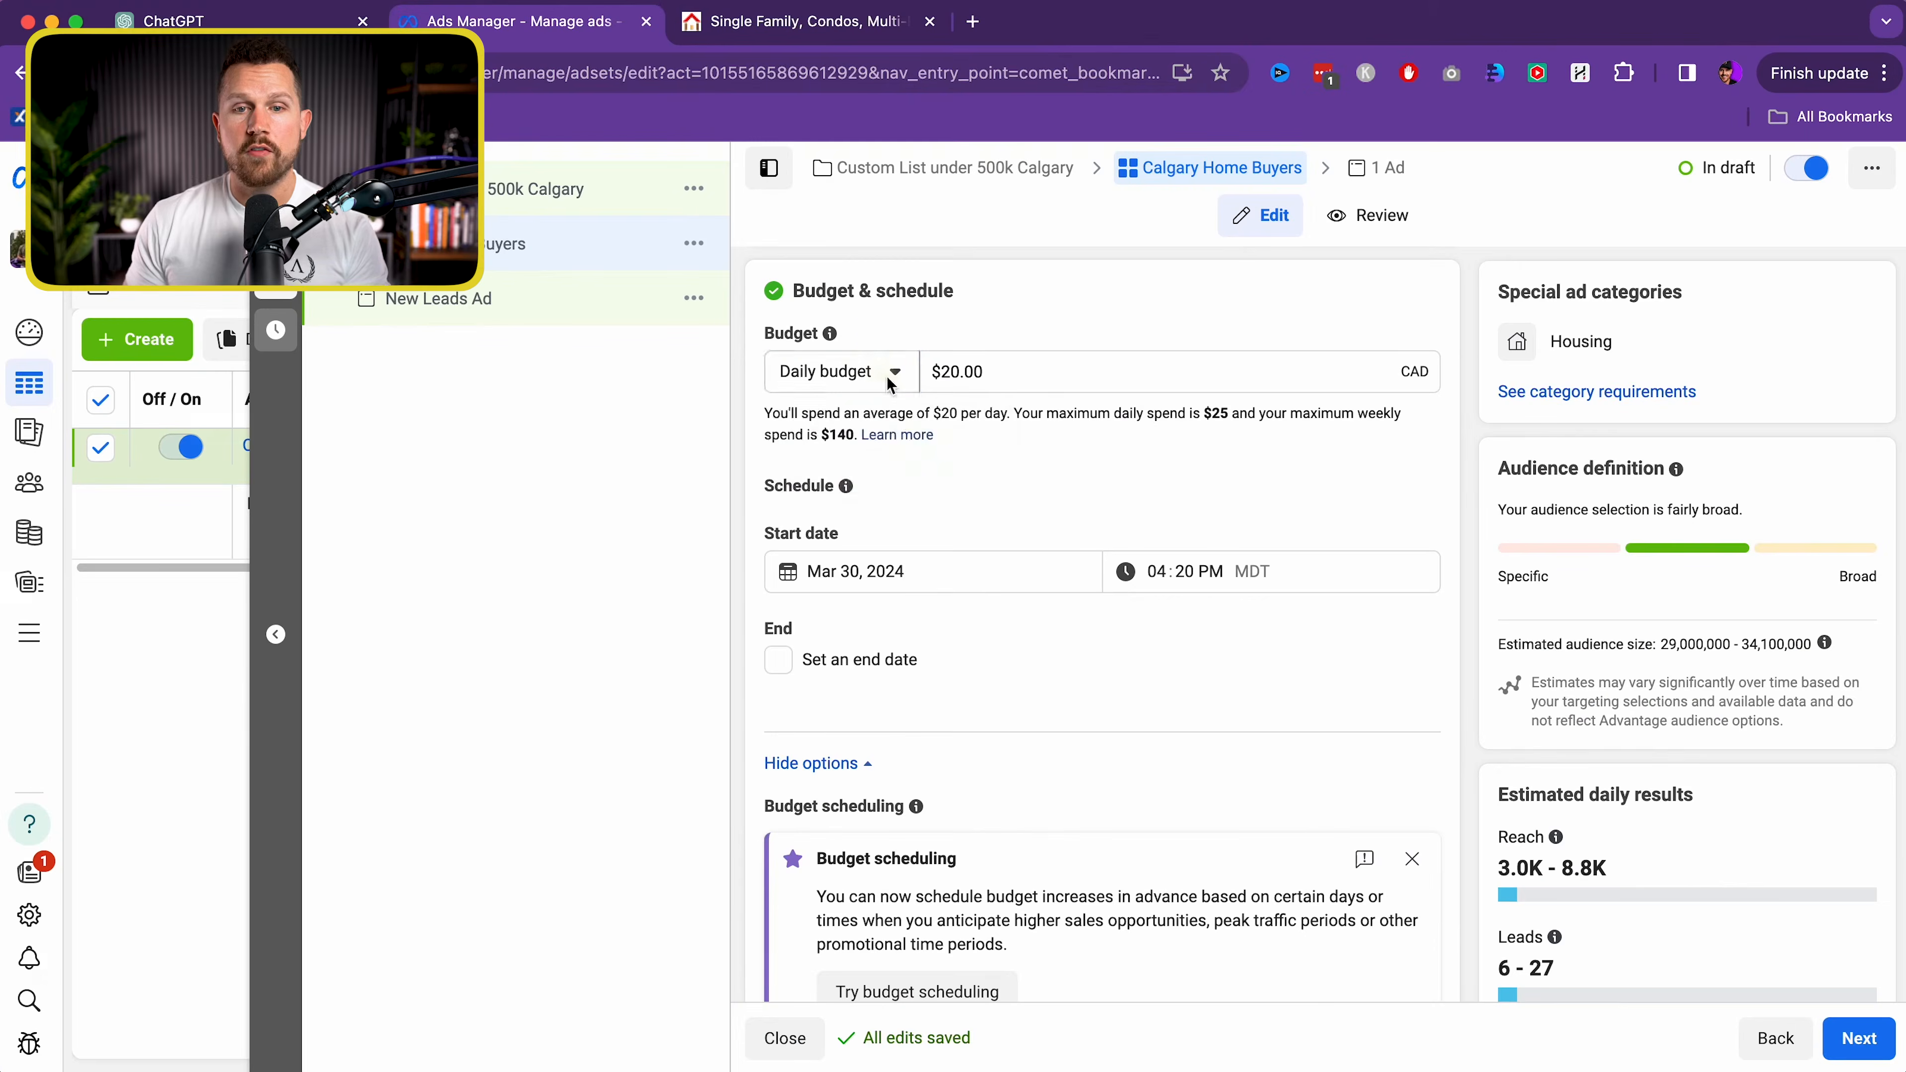
pyautogui.click(893, 371)
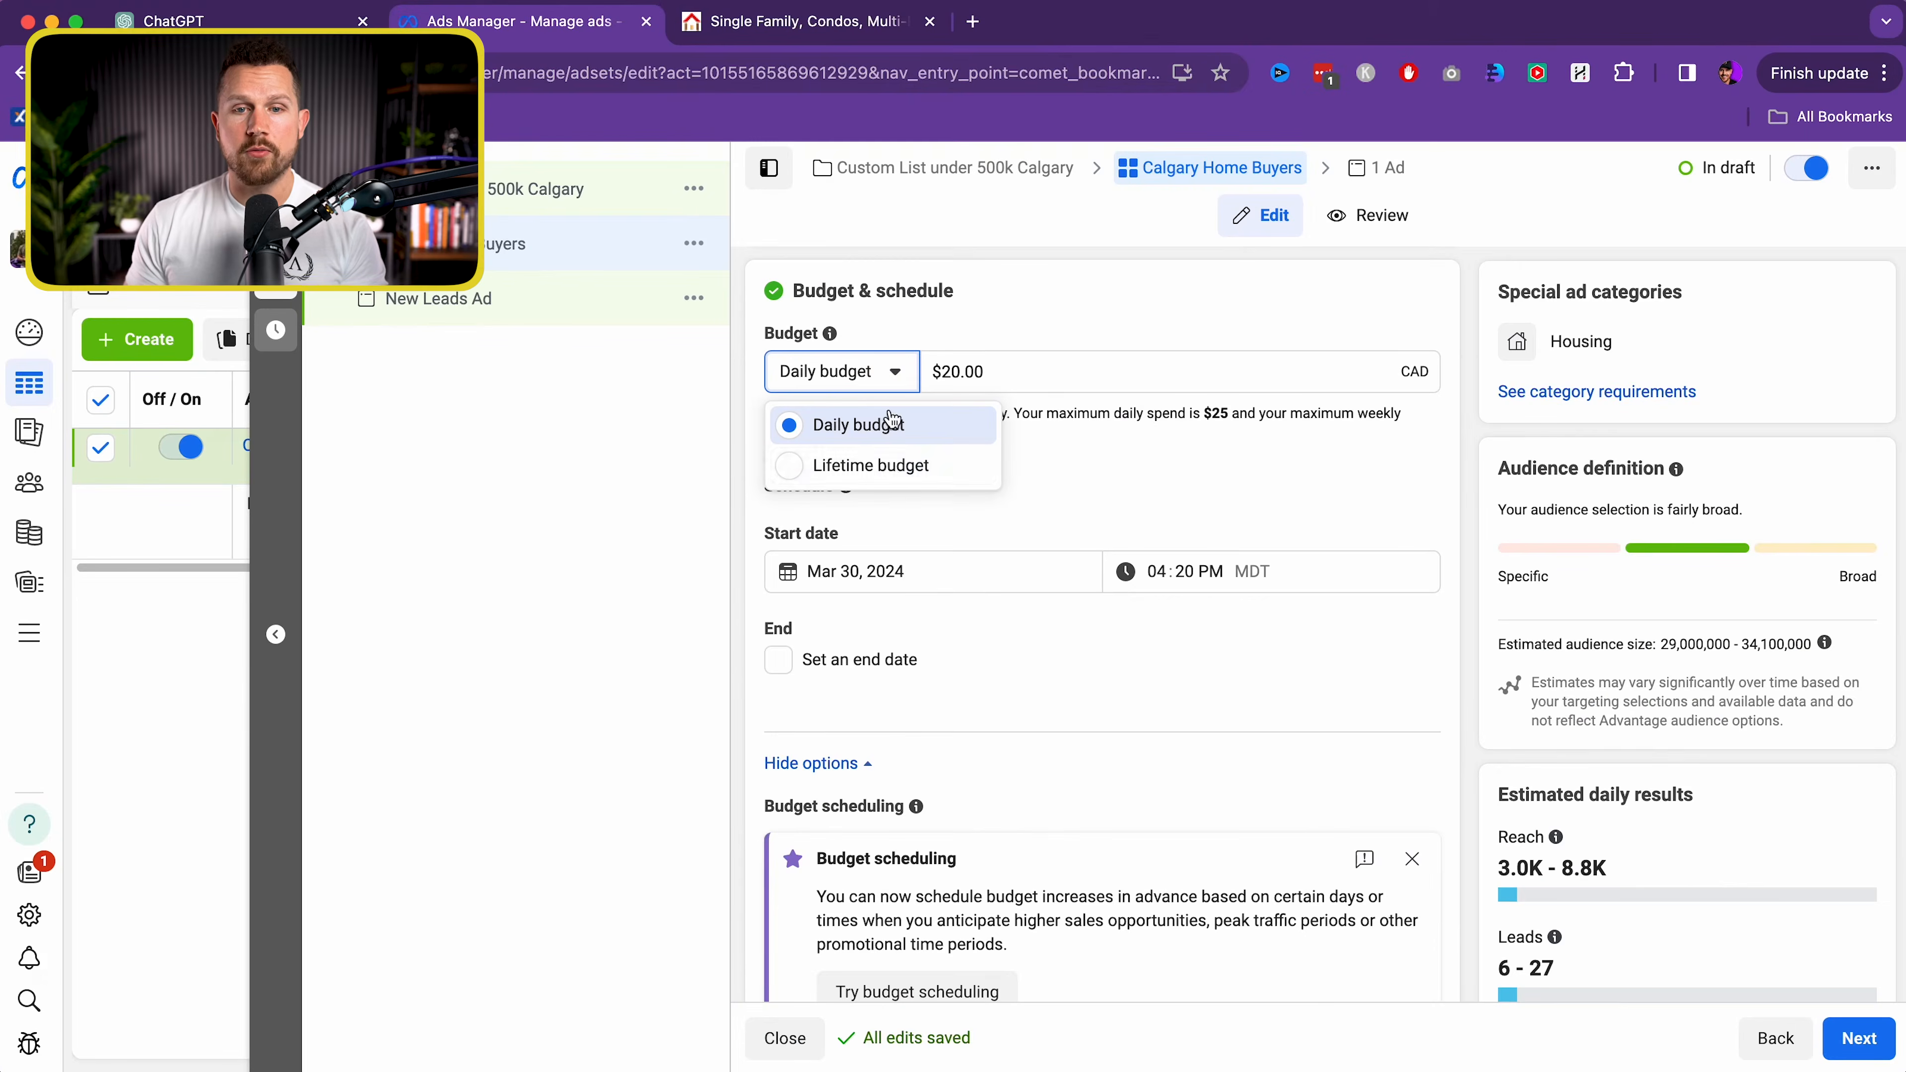
pyautogui.click(947, 319)
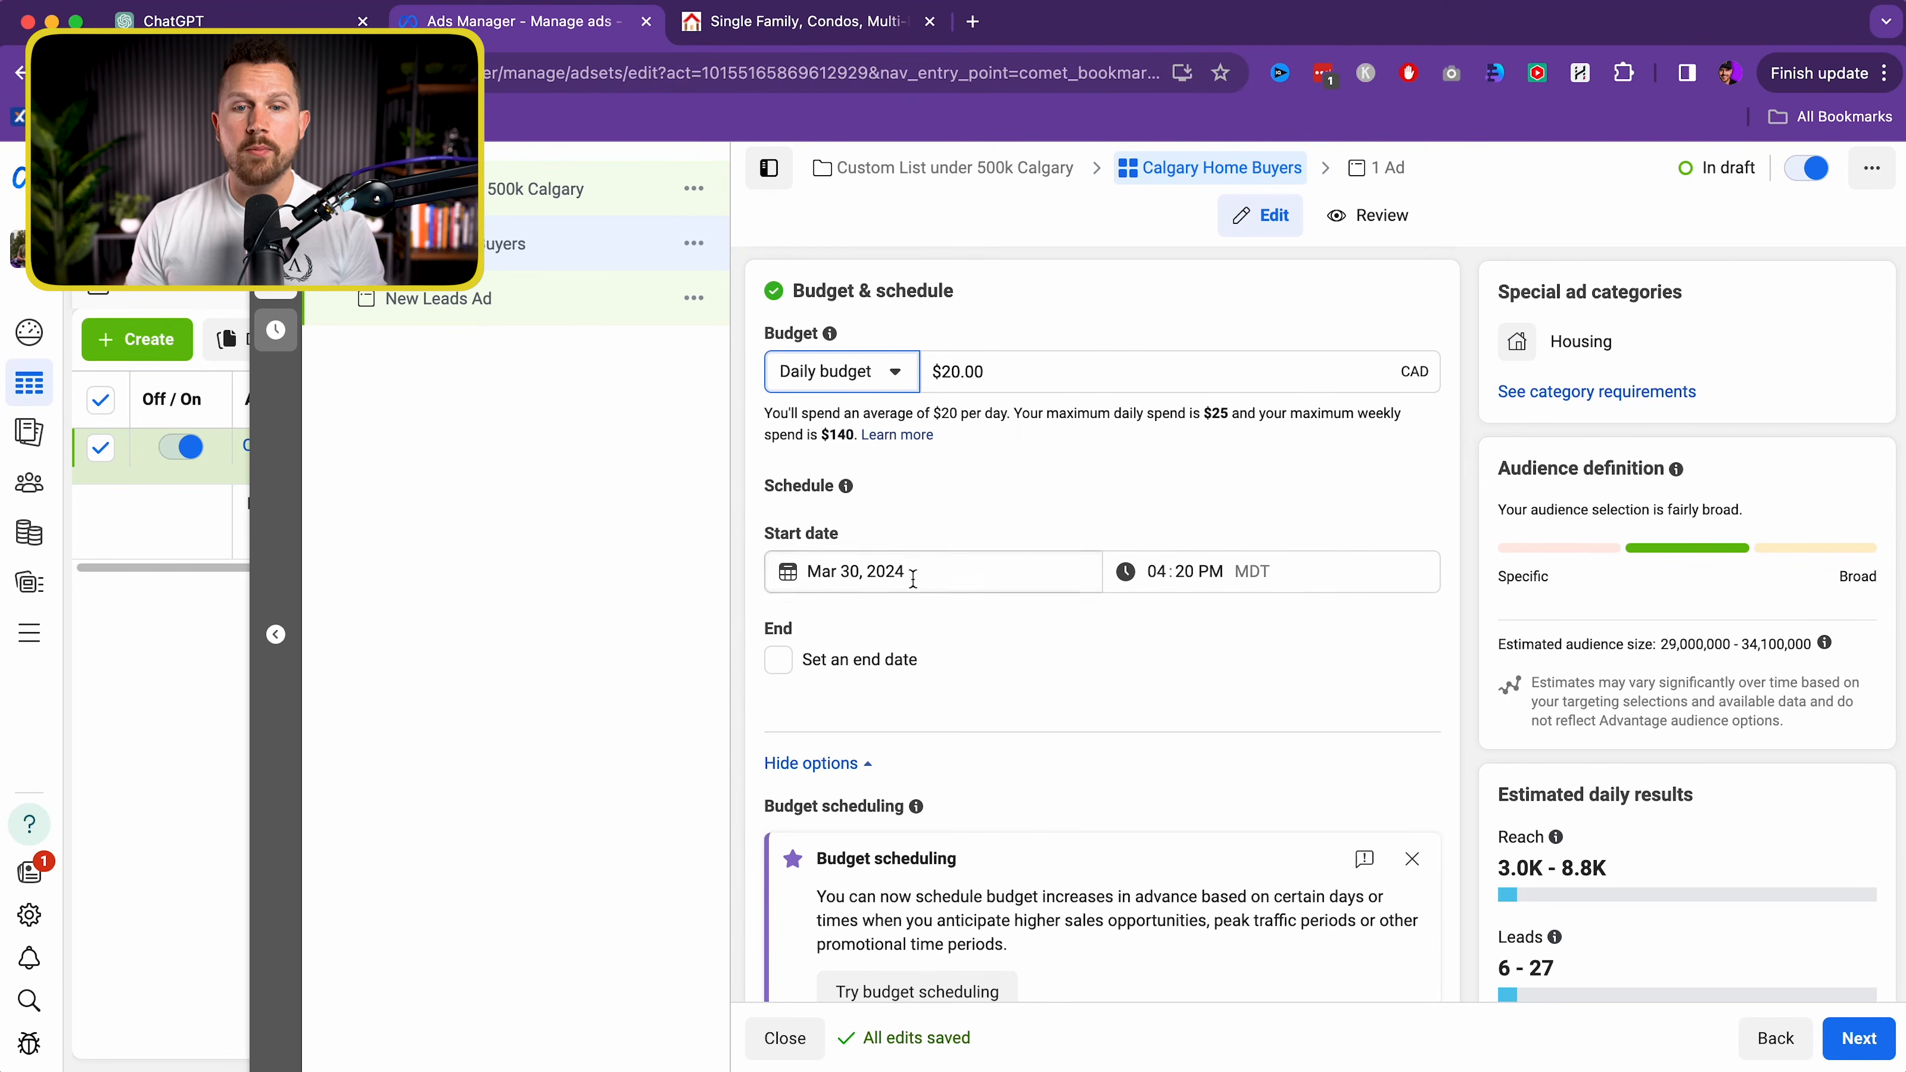
# Enable an end date for the ad set schedule and set it to April 19, 2024
pyautogui.click(778, 660)
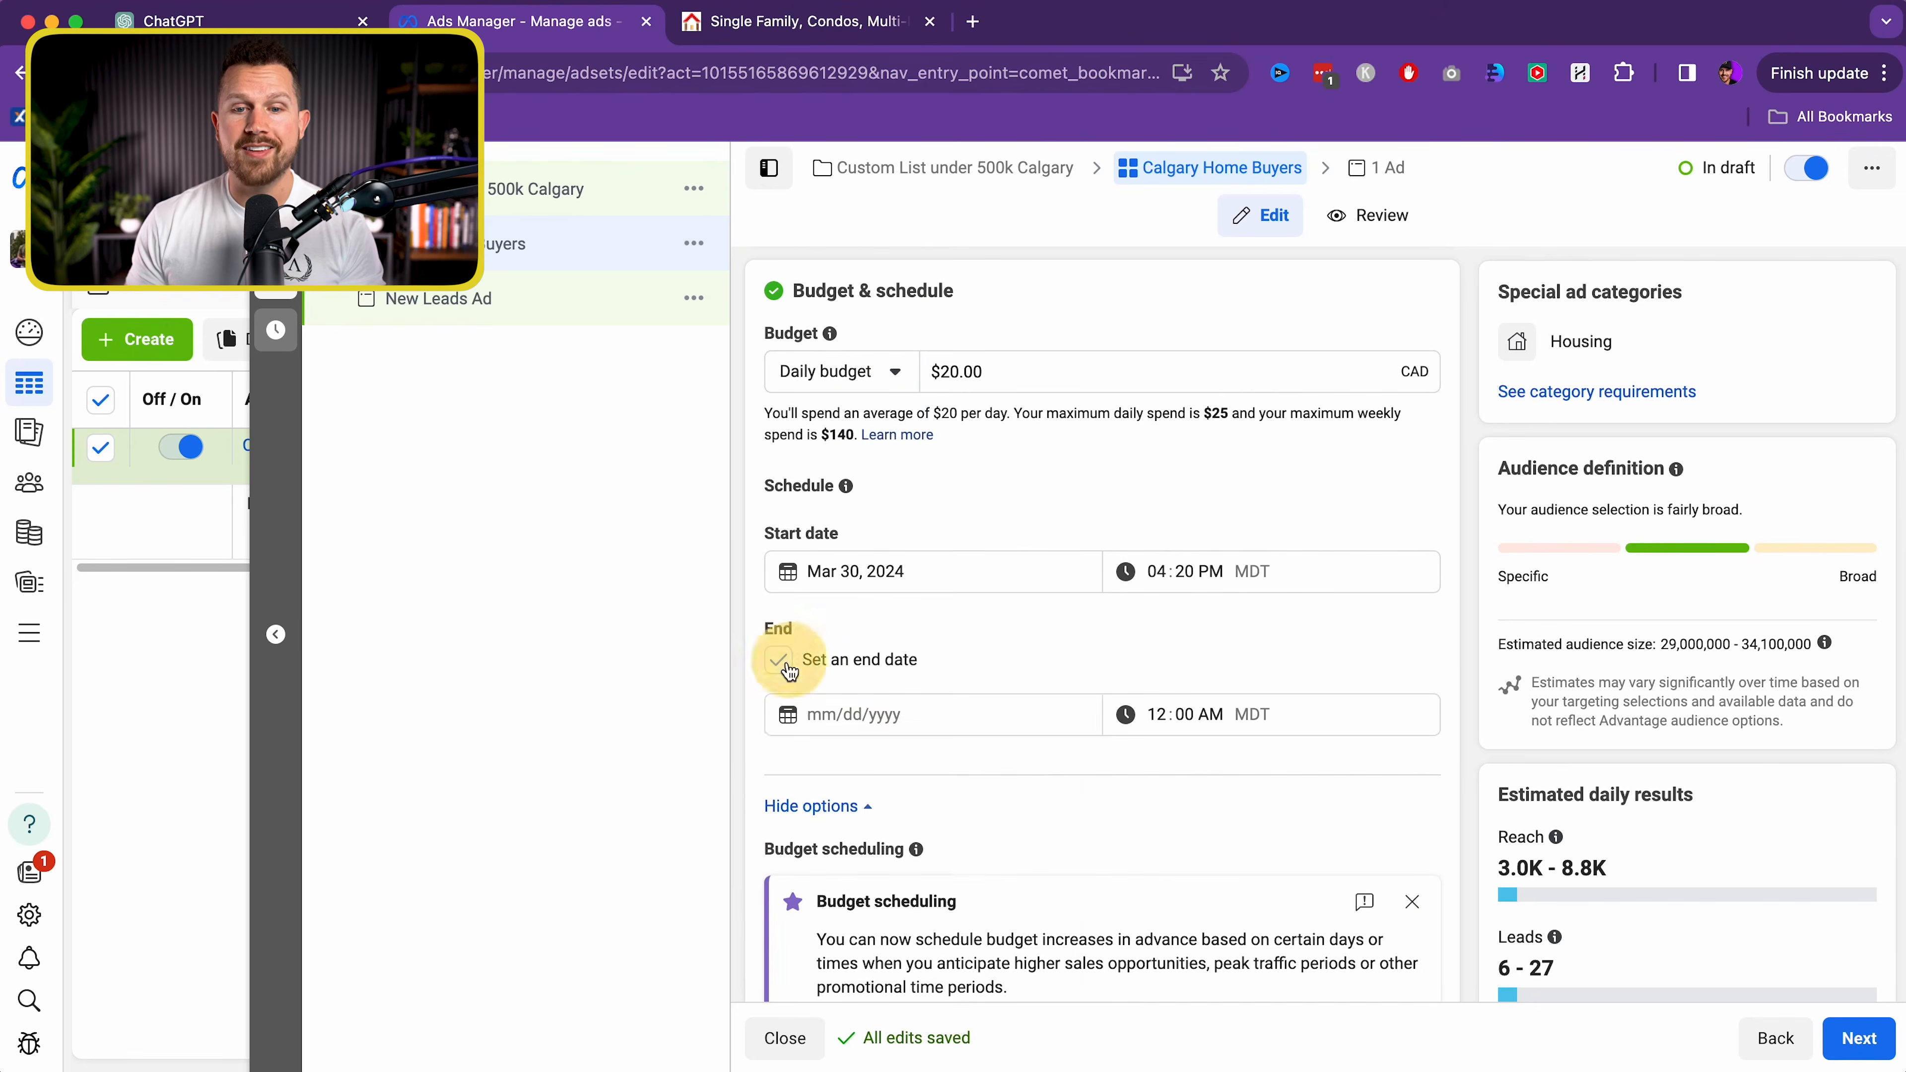
pyautogui.click(861, 714)
pyautogui.click(1028, 766)
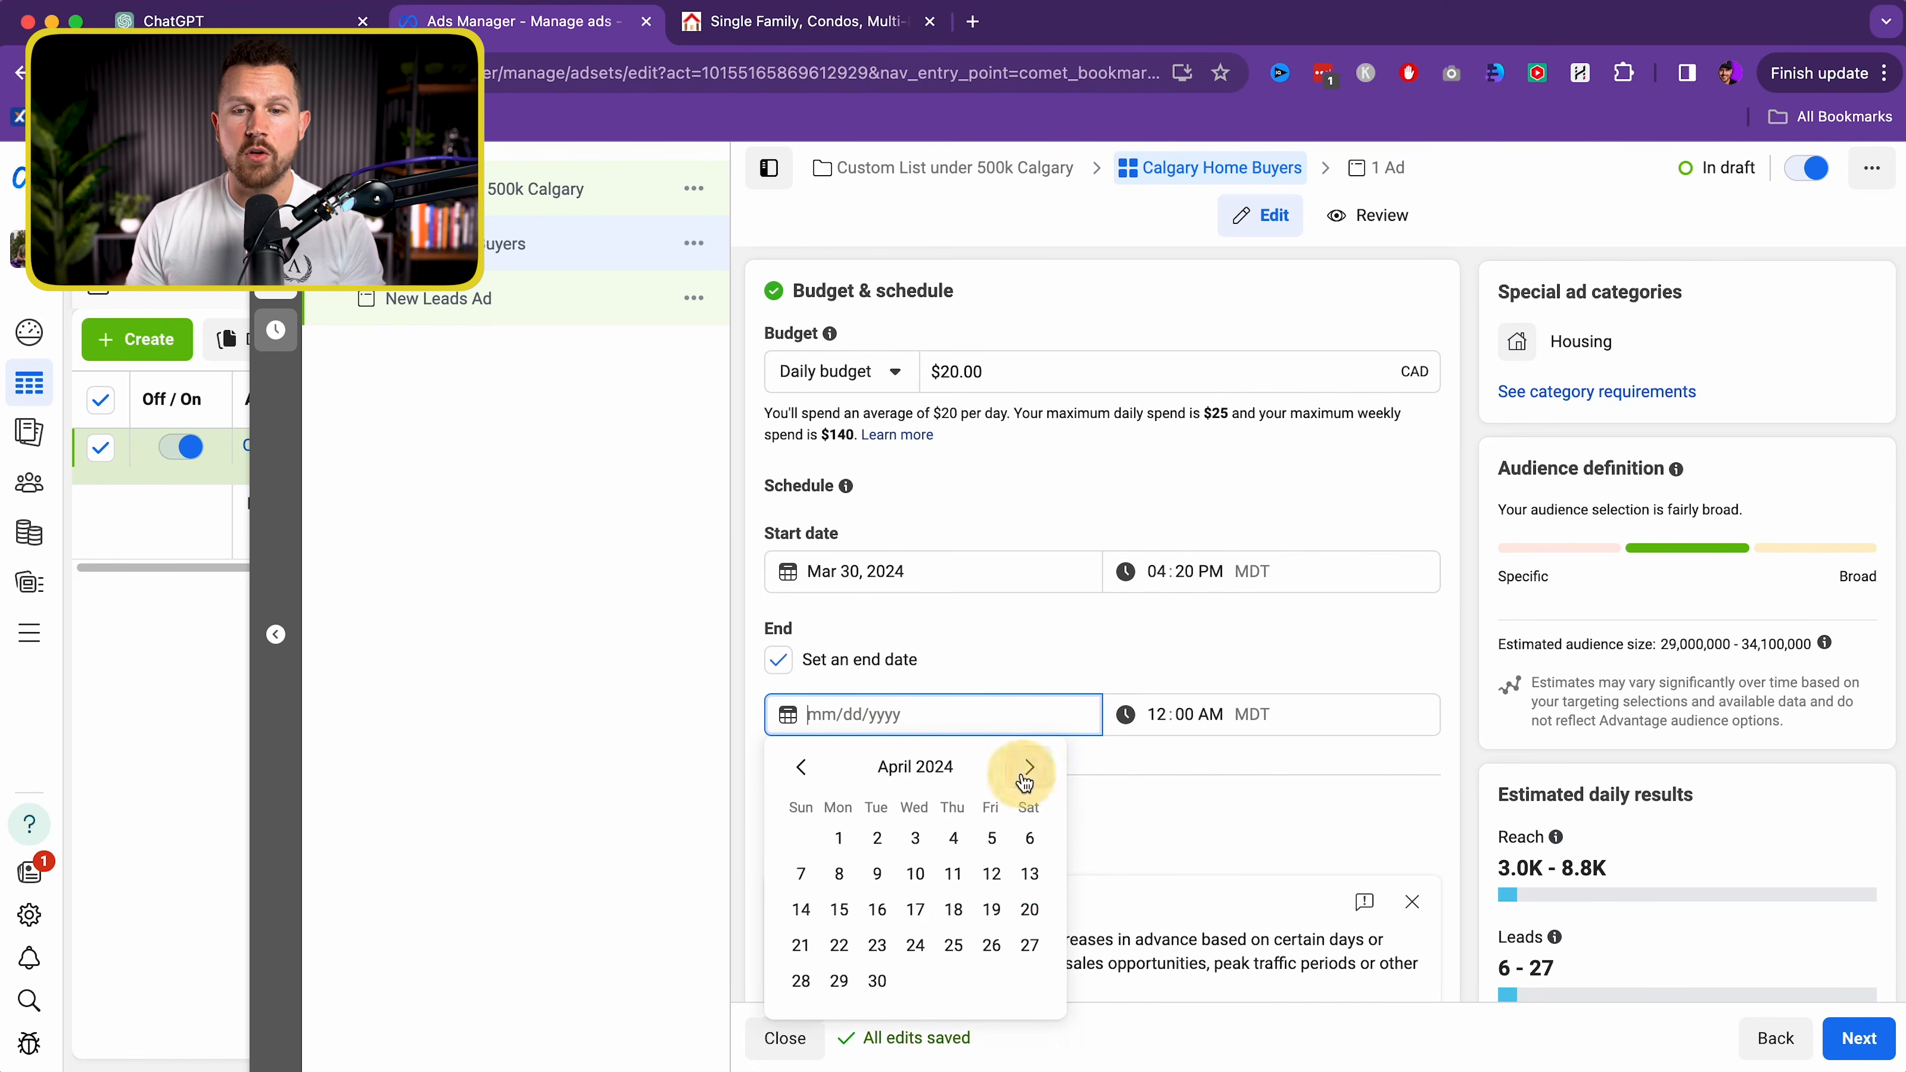
pyautogui.click(992, 909)
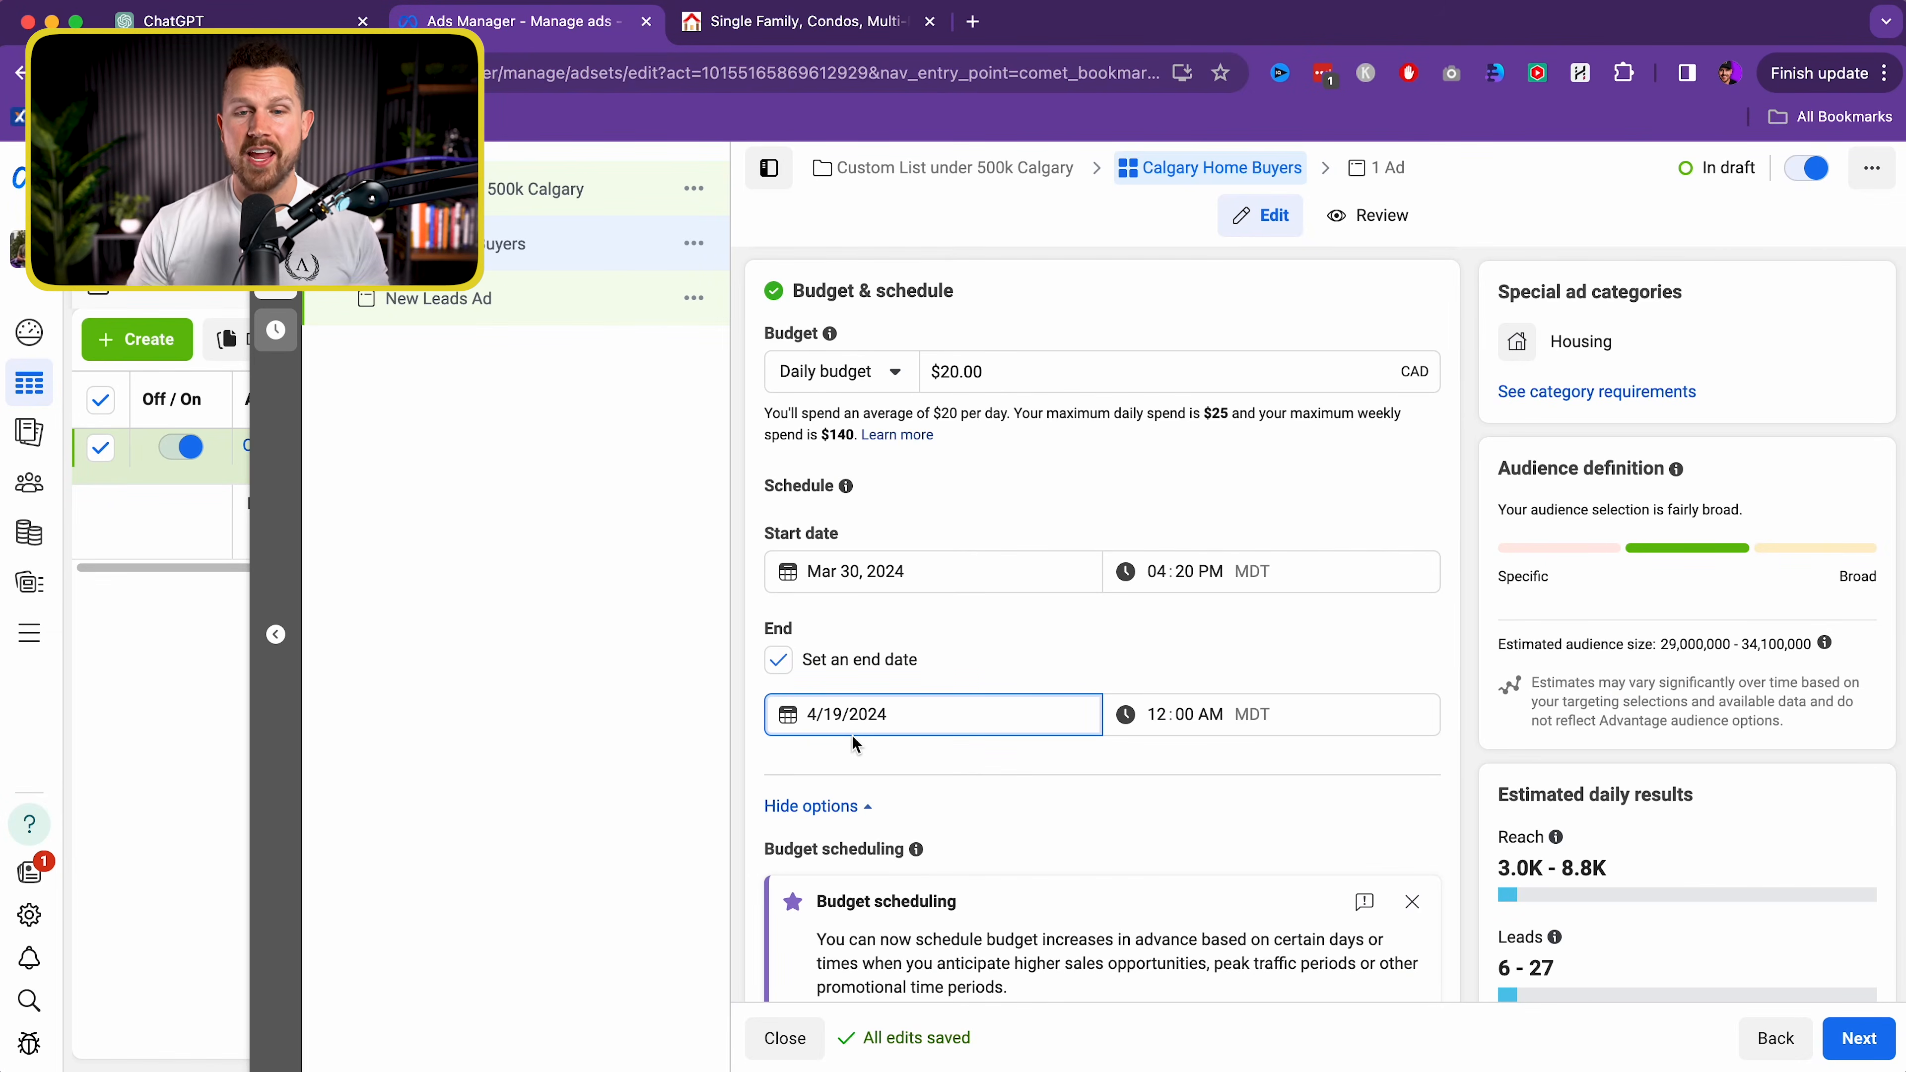
# Set the ad set's schedule to start on March 31, 2024 at 05:20 AM
pyautogui.click(933, 578)
pyautogui.click(794, 883)
pyautogui.click(1160, 571)
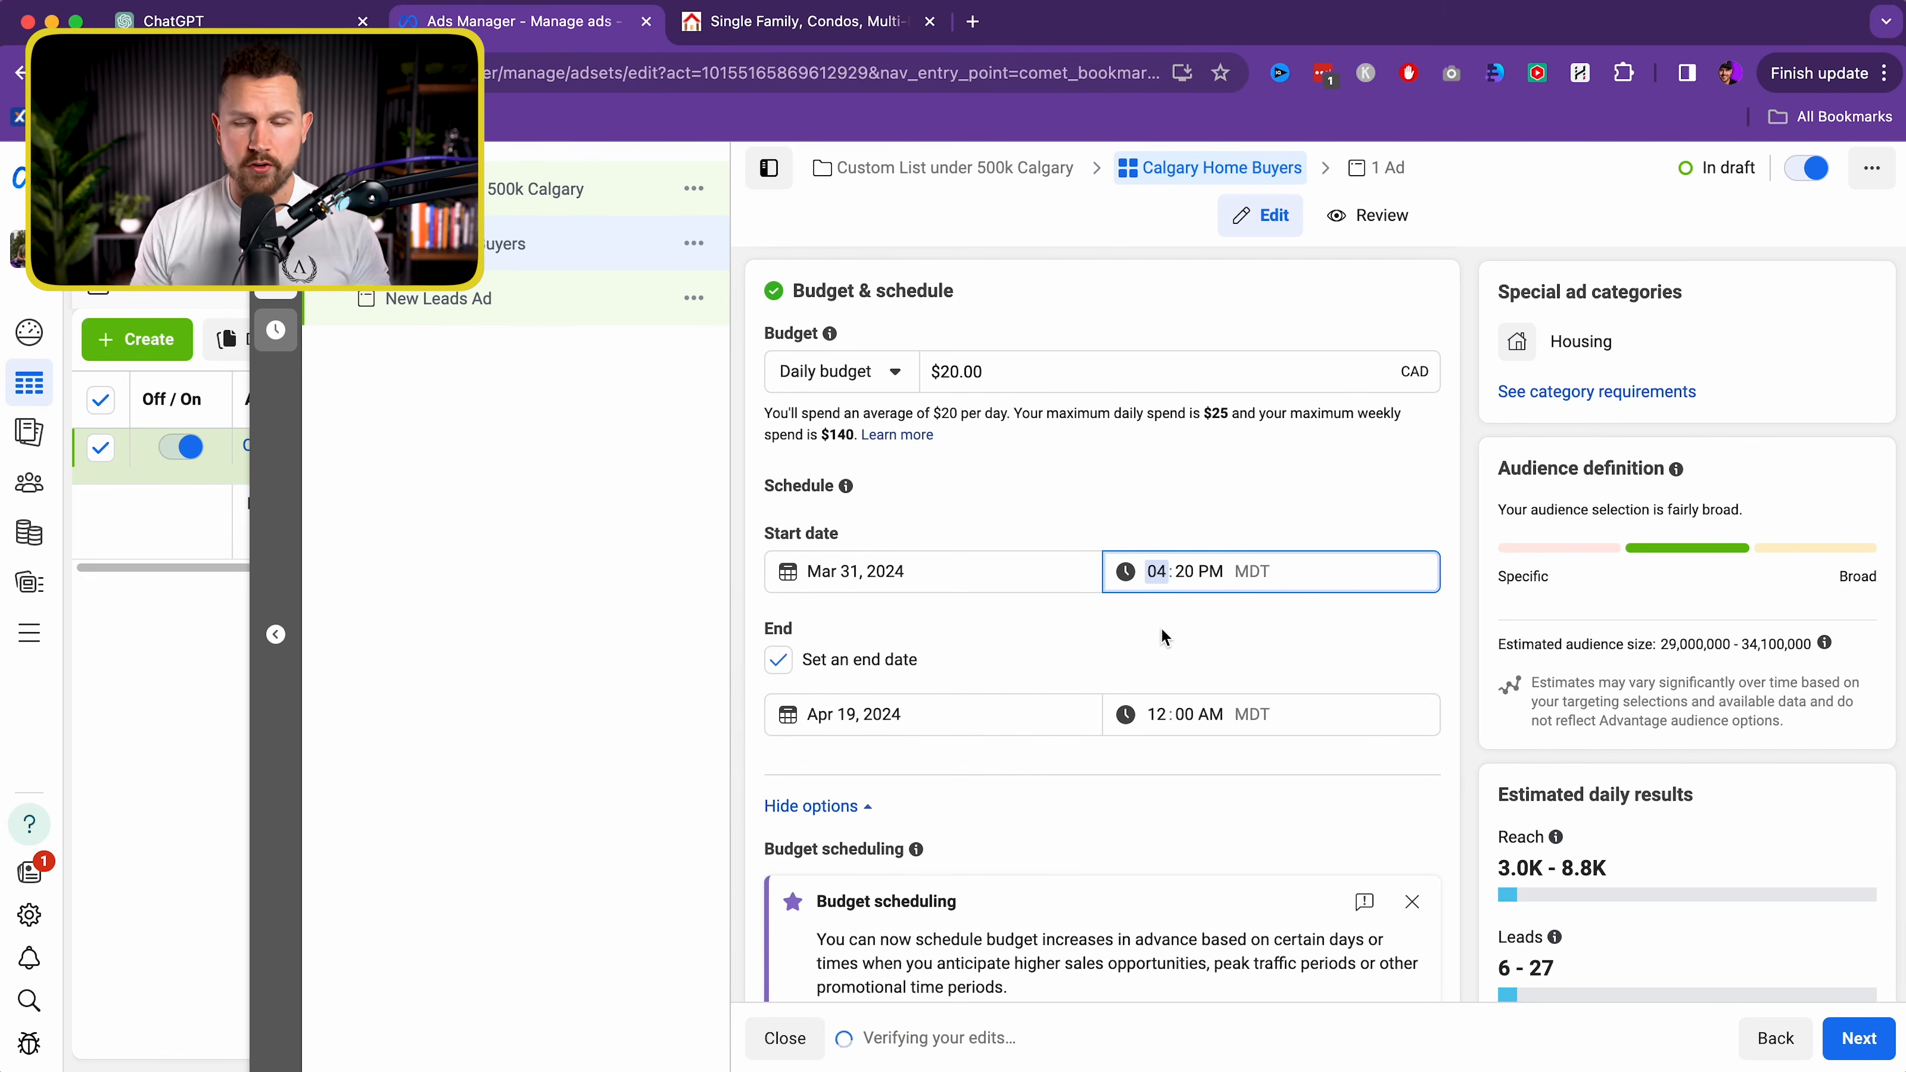
pyautogui.click(1185, 573)
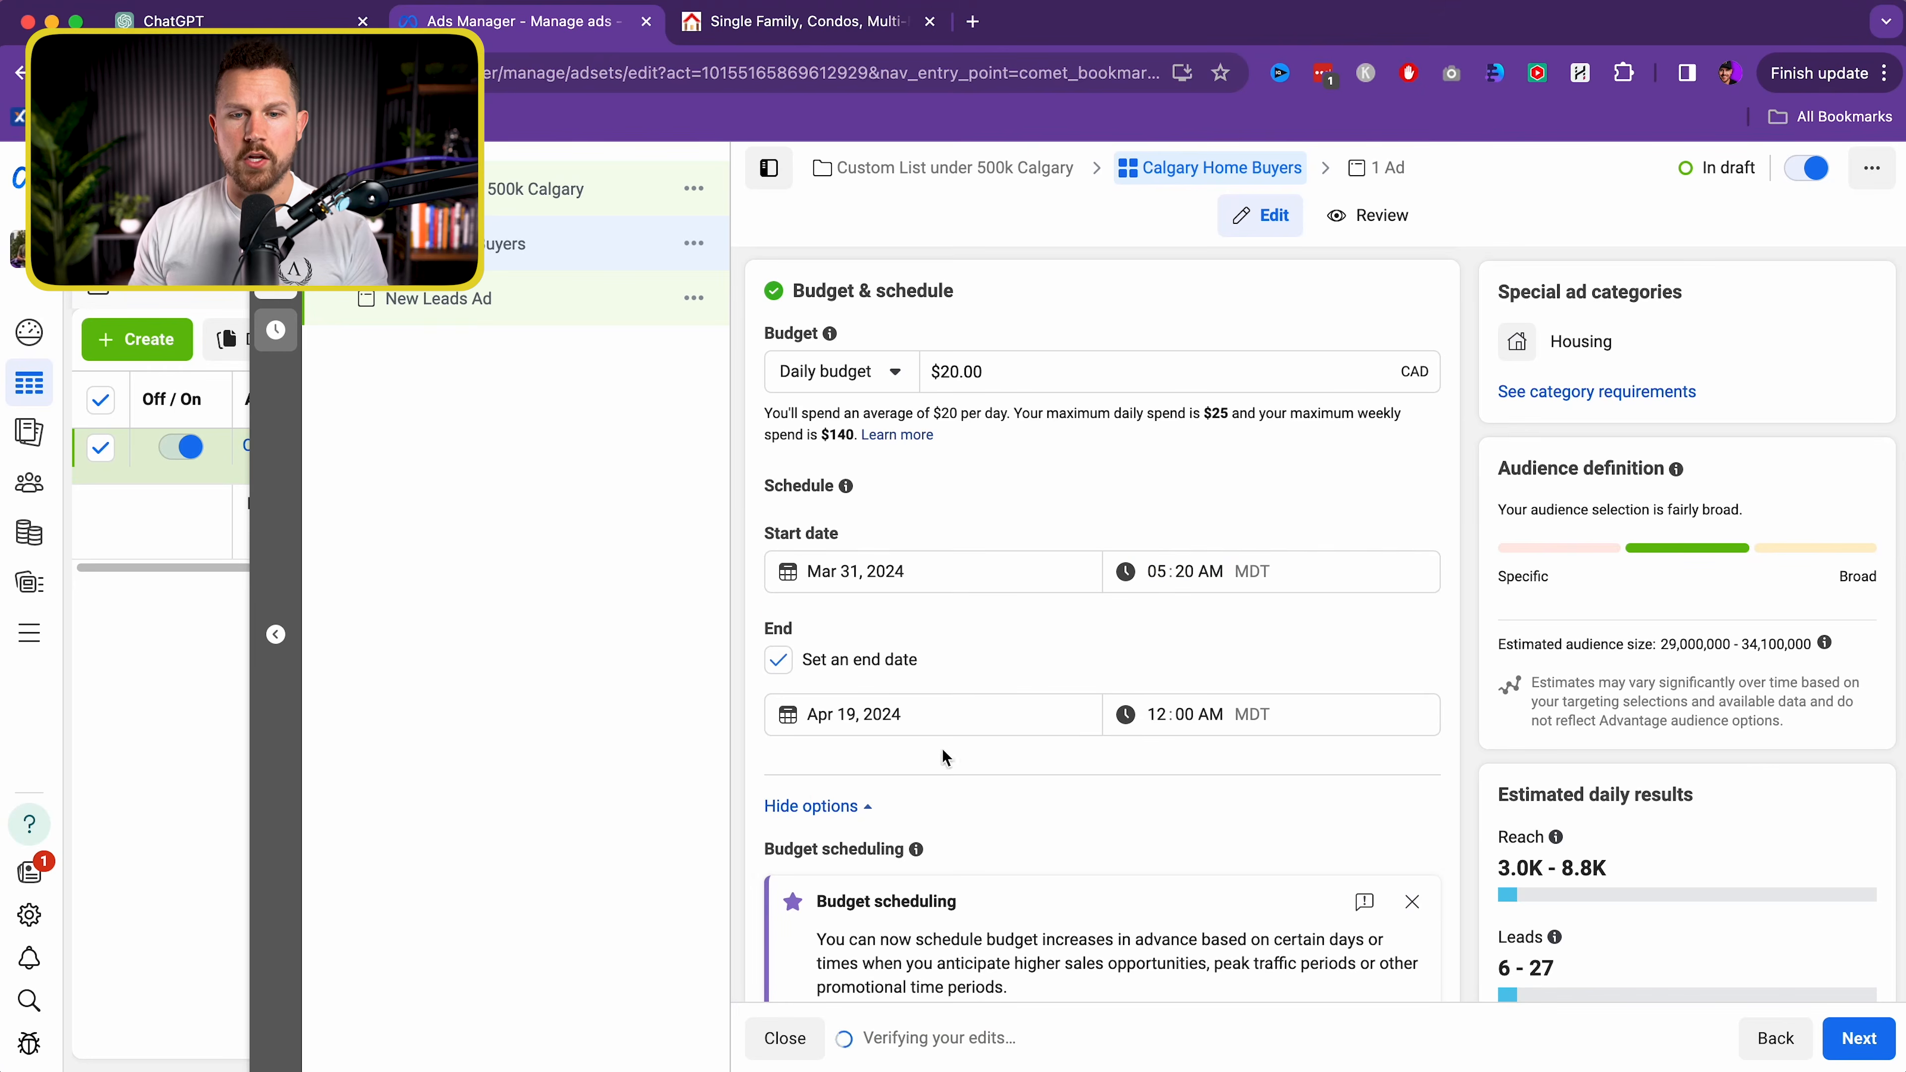
# Replace Canada with Calgary, Alberta as the audience location, keeping the 15-mile radius
pyautogui.scroll(-10, 944, 746)
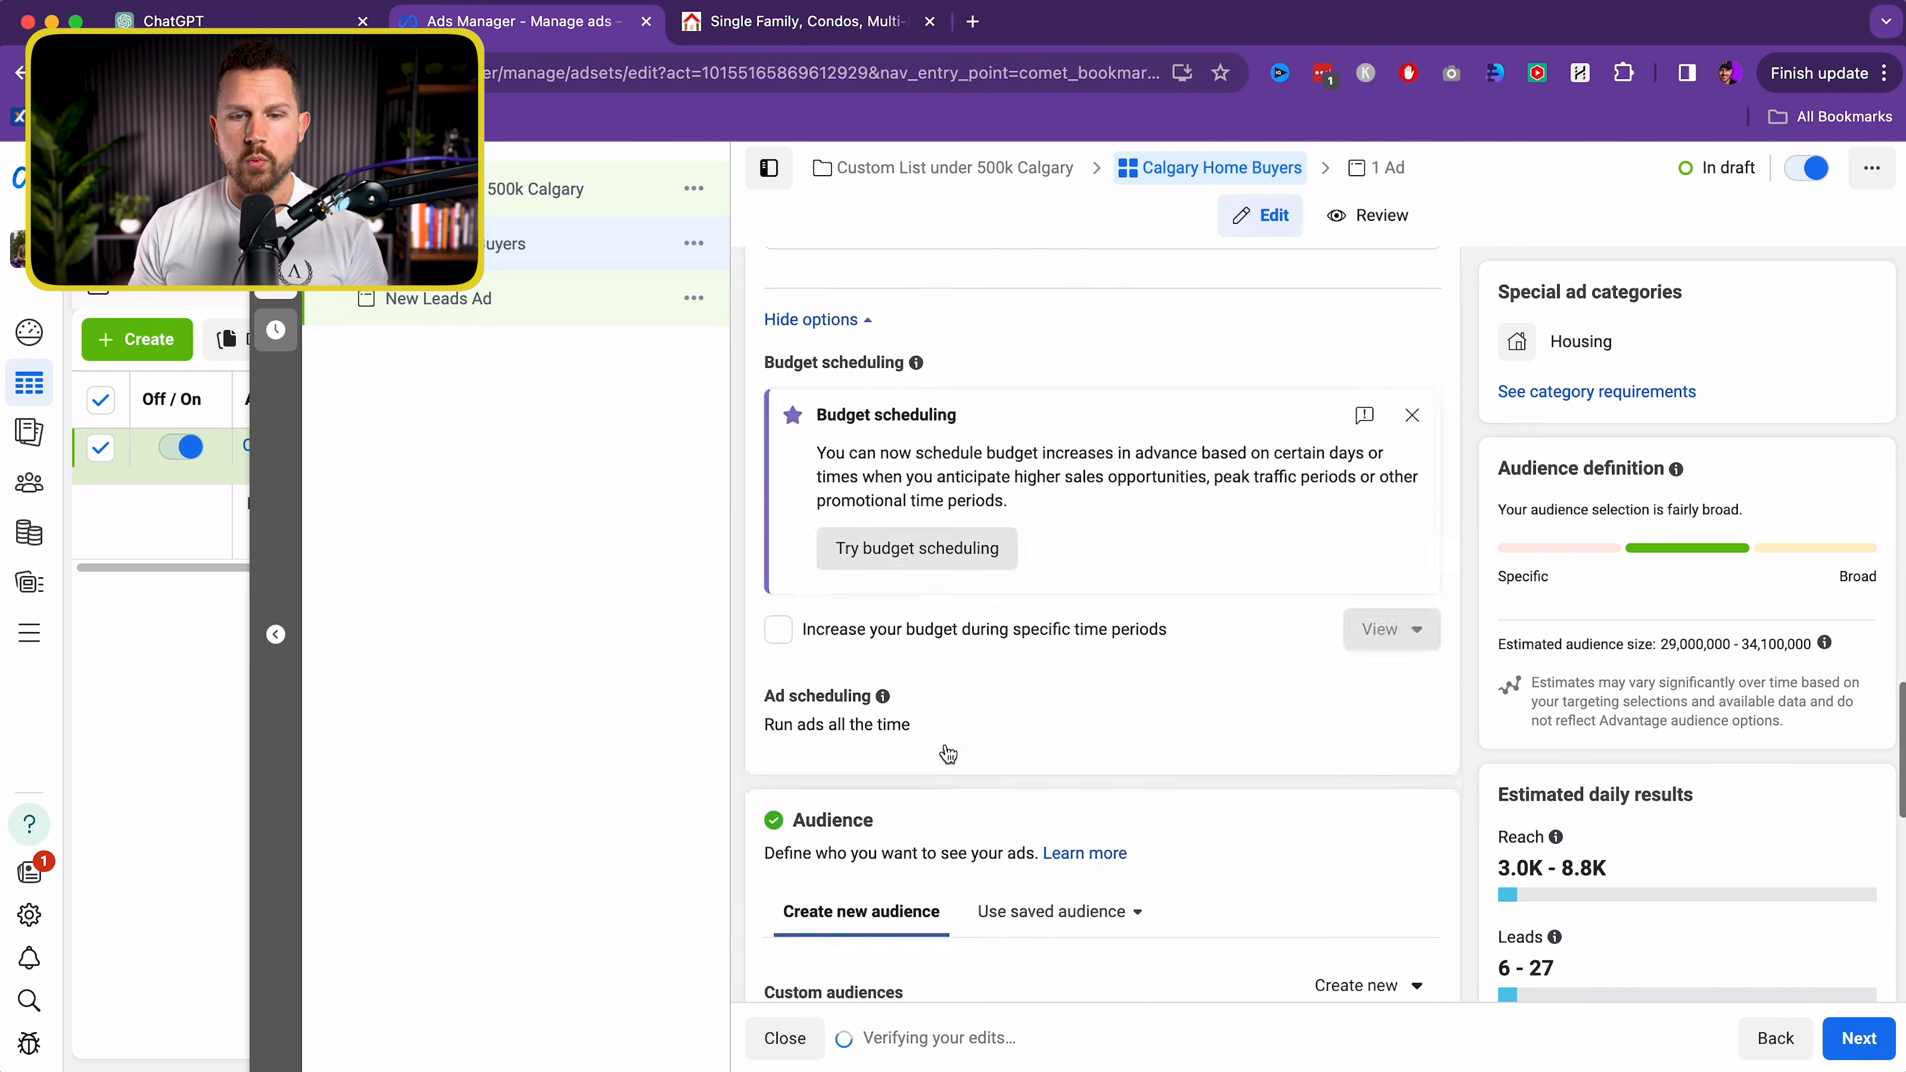
pyautogui.scroll(-3, 952, 745)
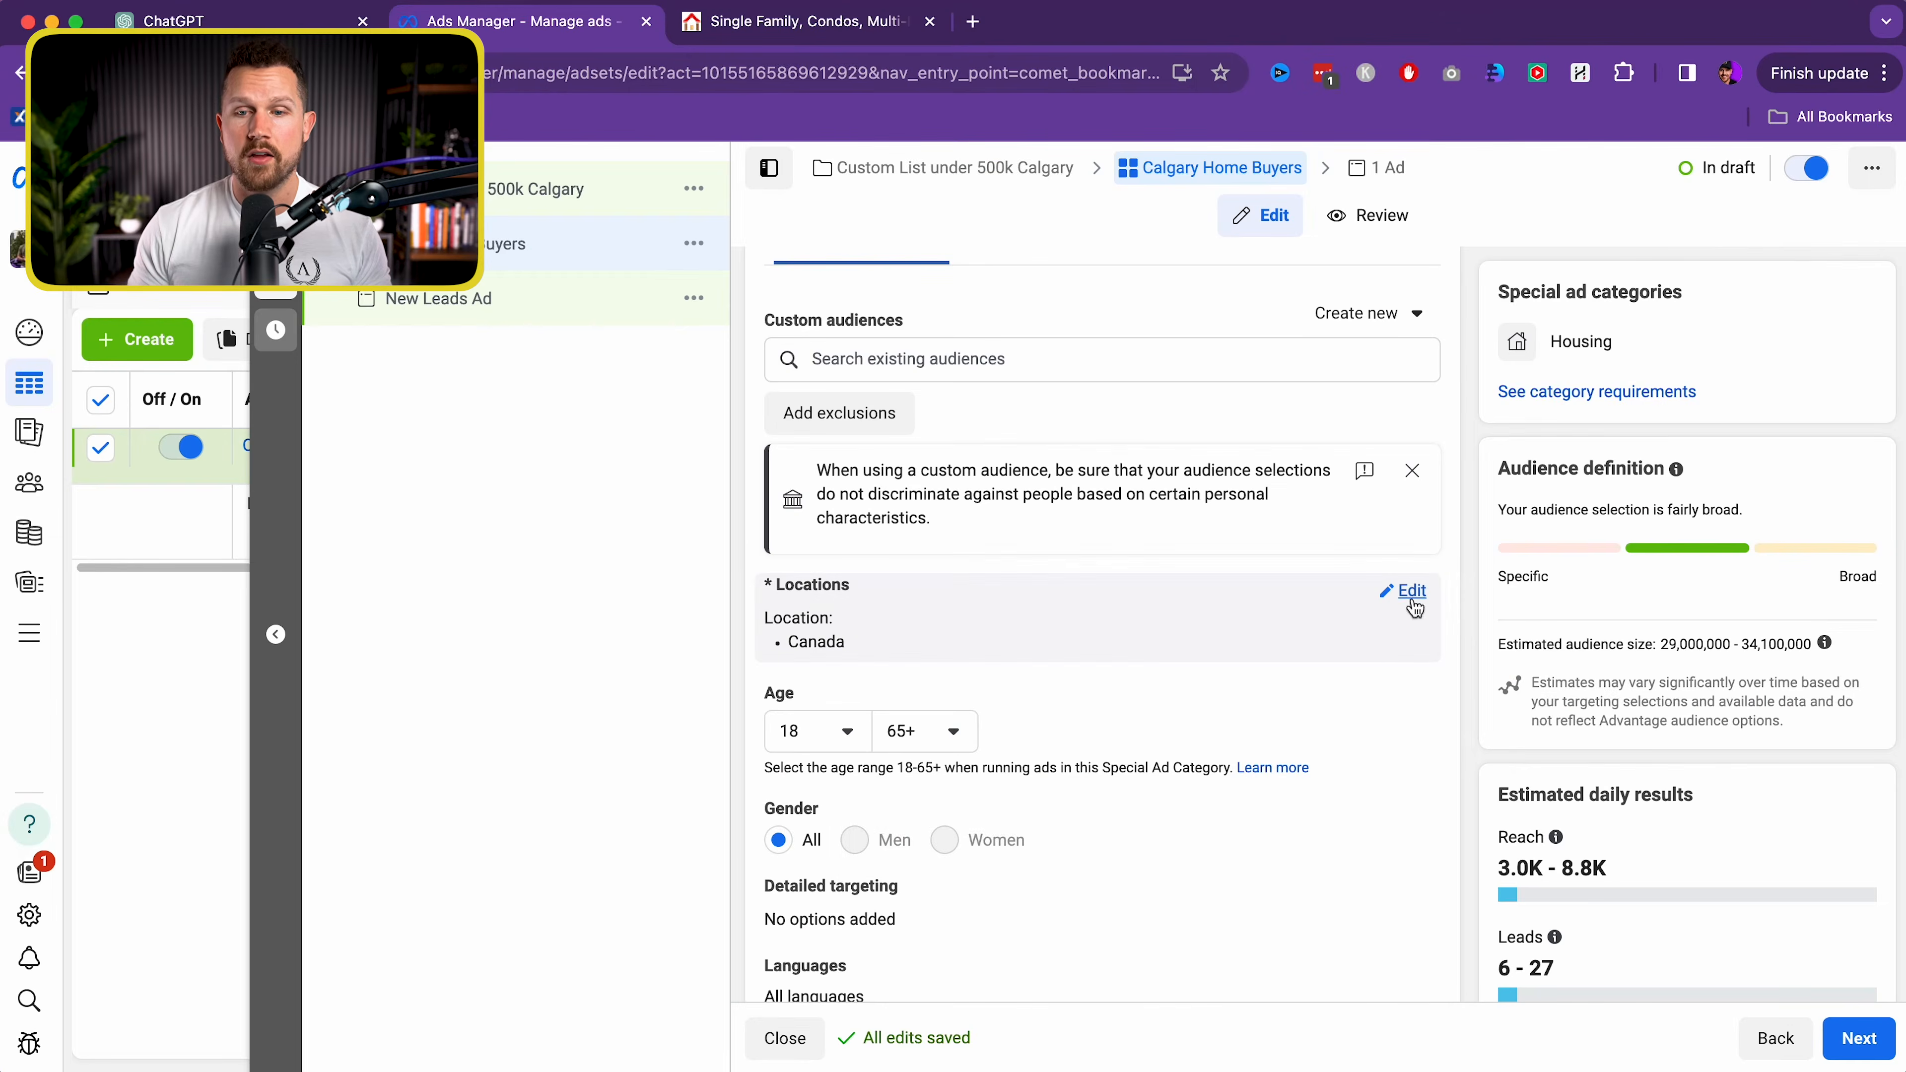
pyautogui.click(1412, 592)
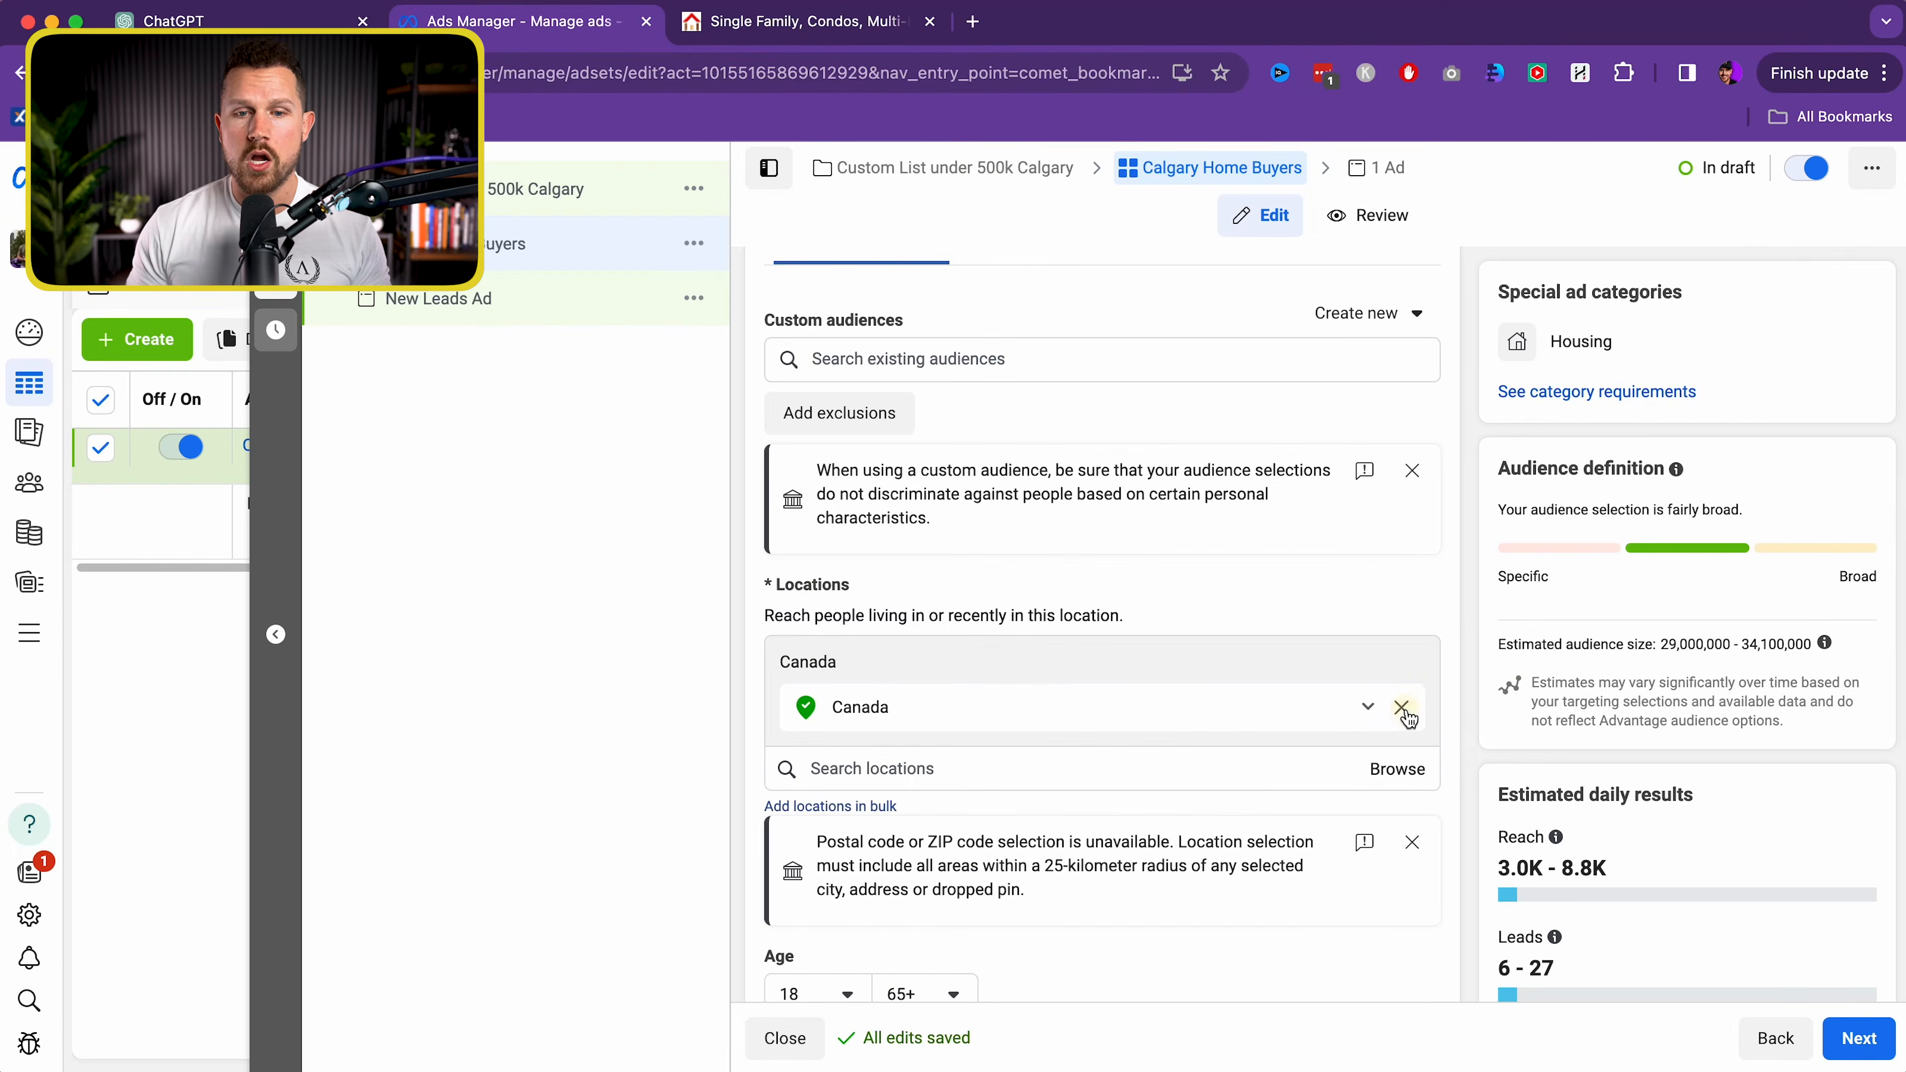
pyautogui.click(1403, 710)
pyautogui.click(1170, 722)
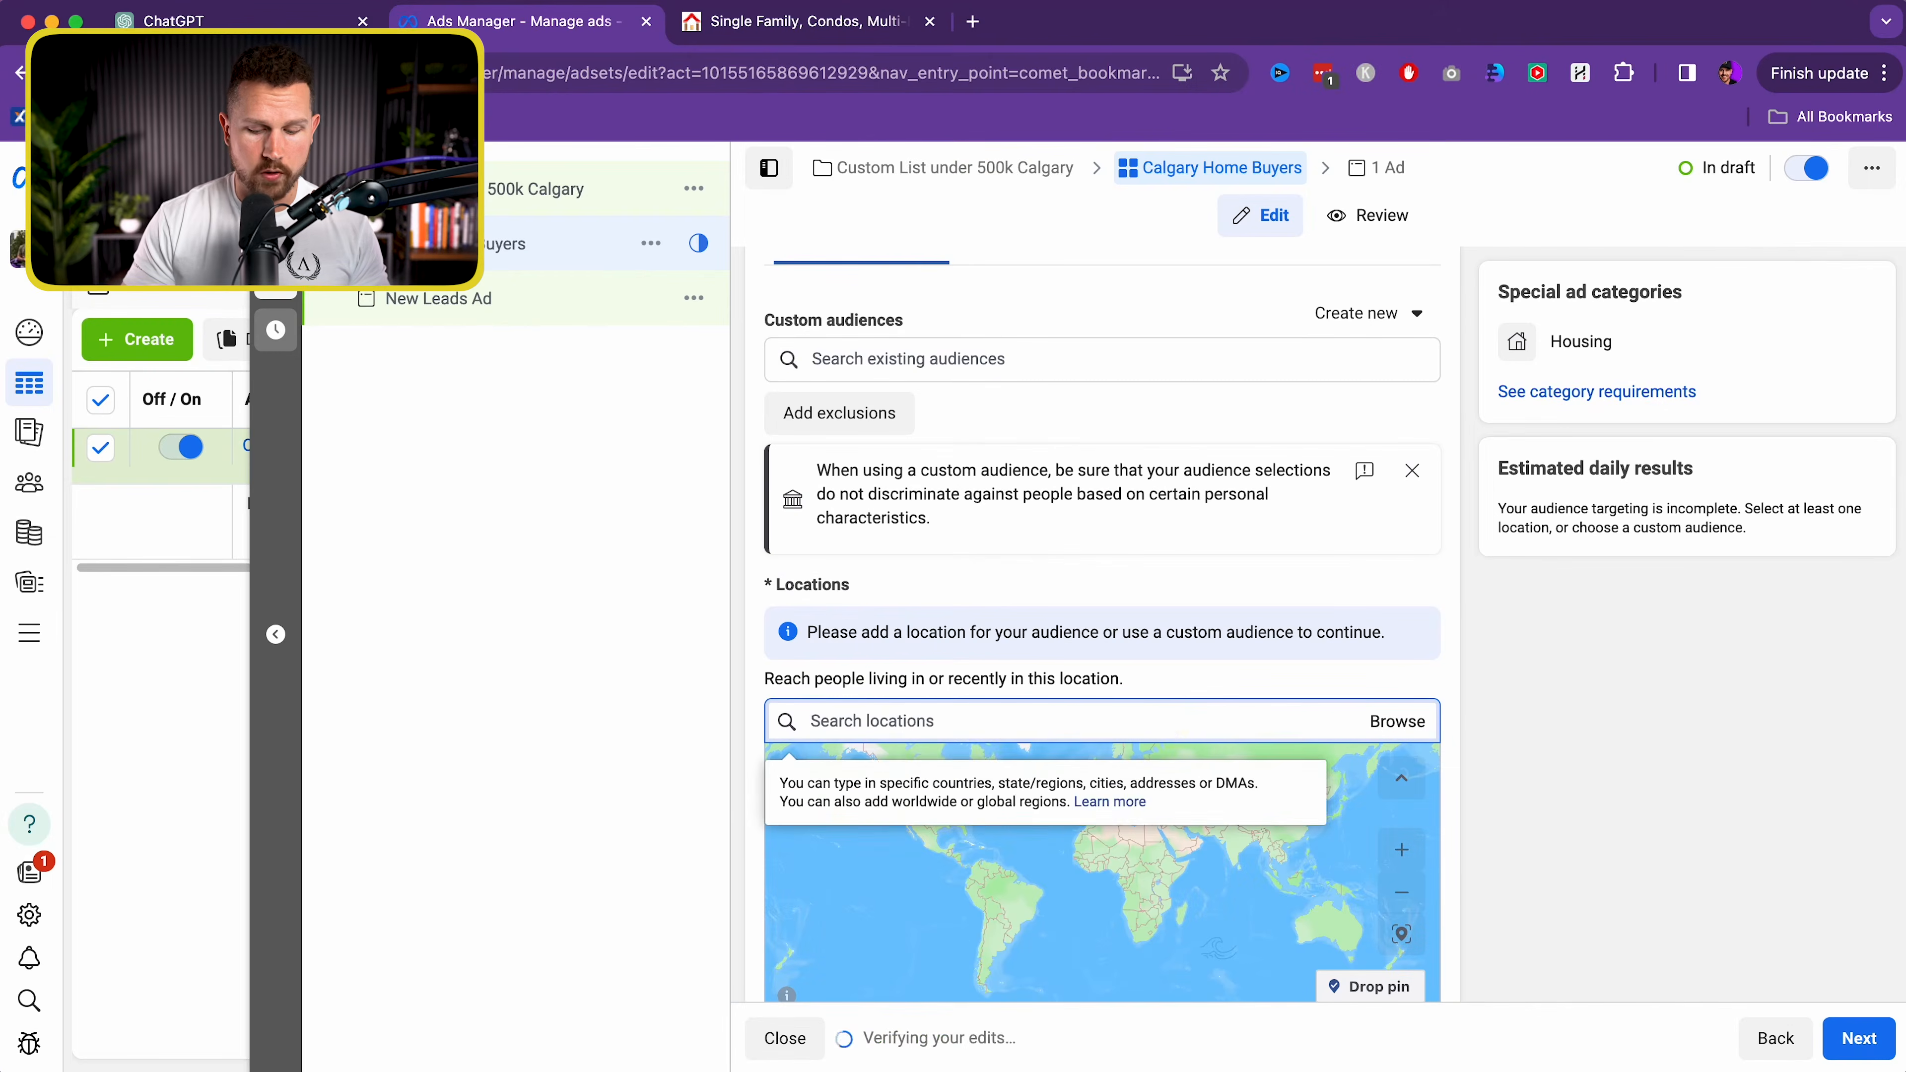
pyautogui.write('calgary')
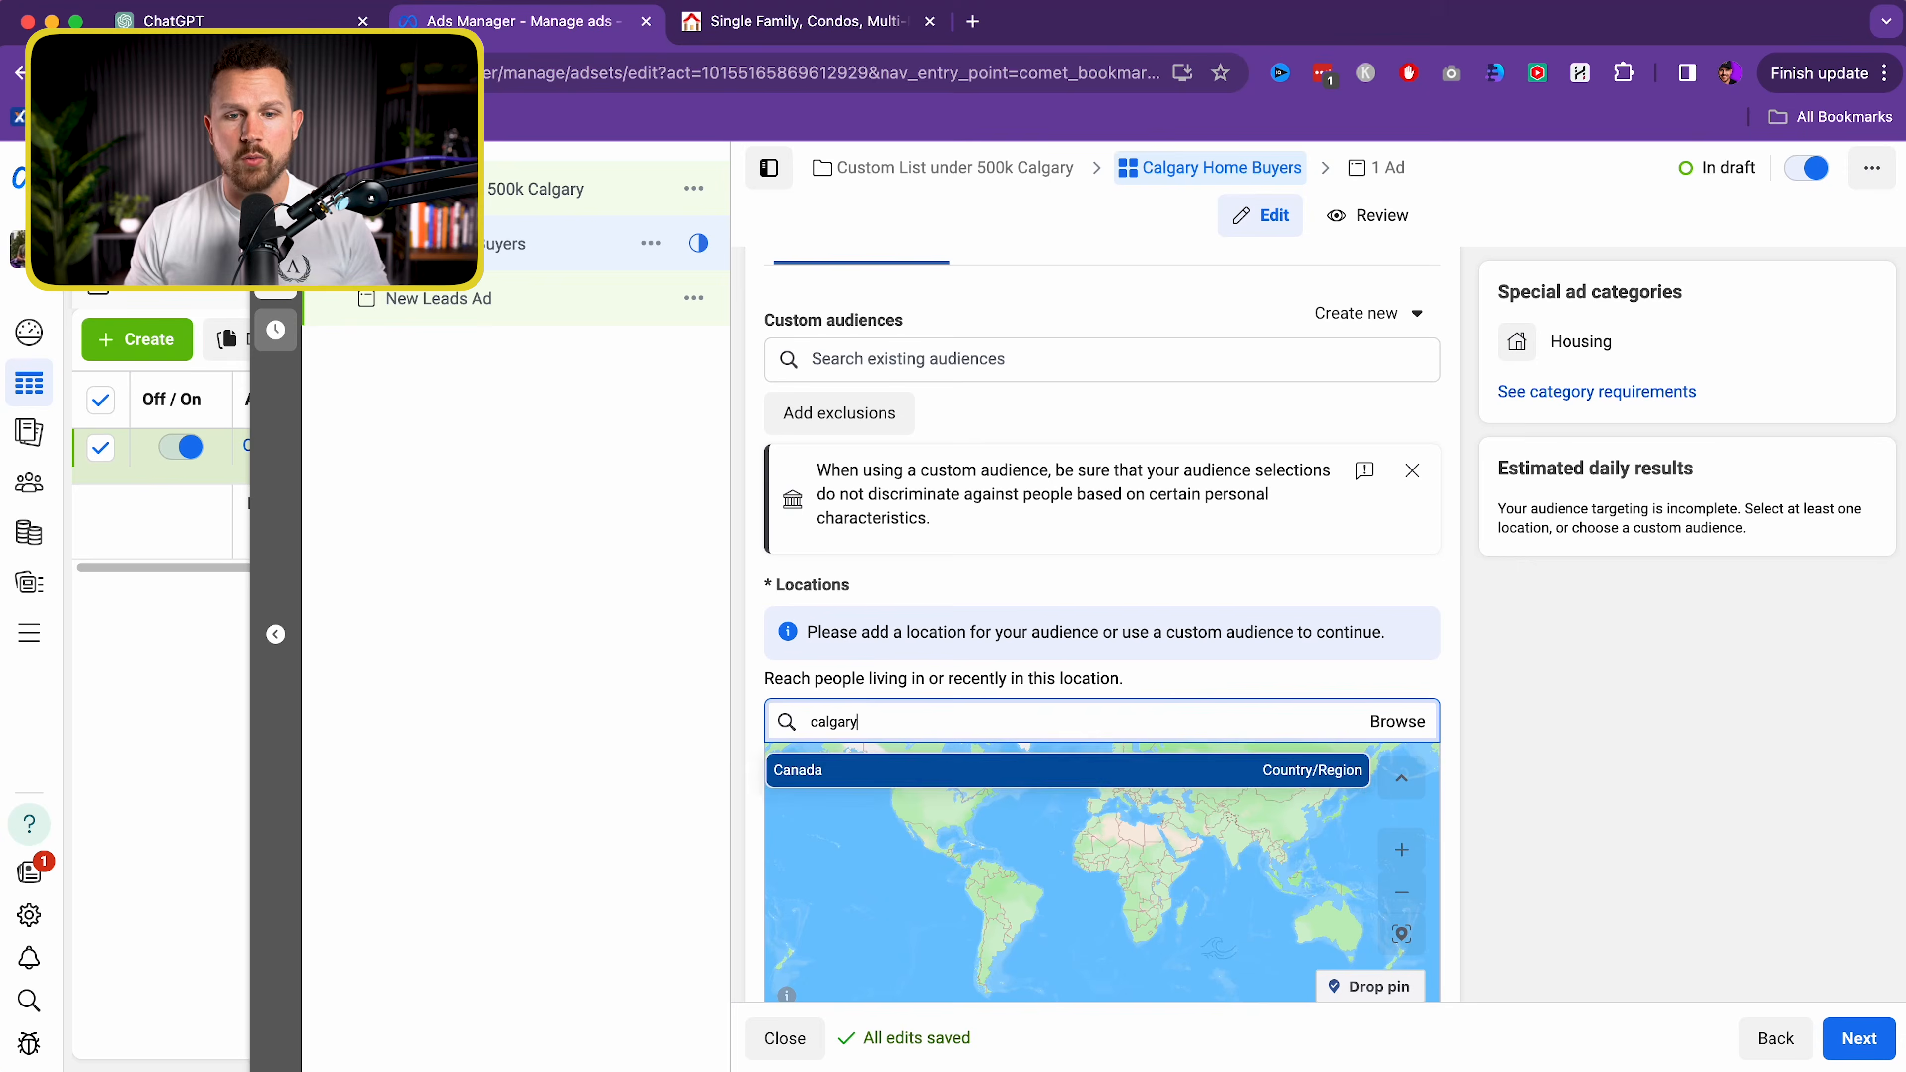
pyautogui.click(925, 772)
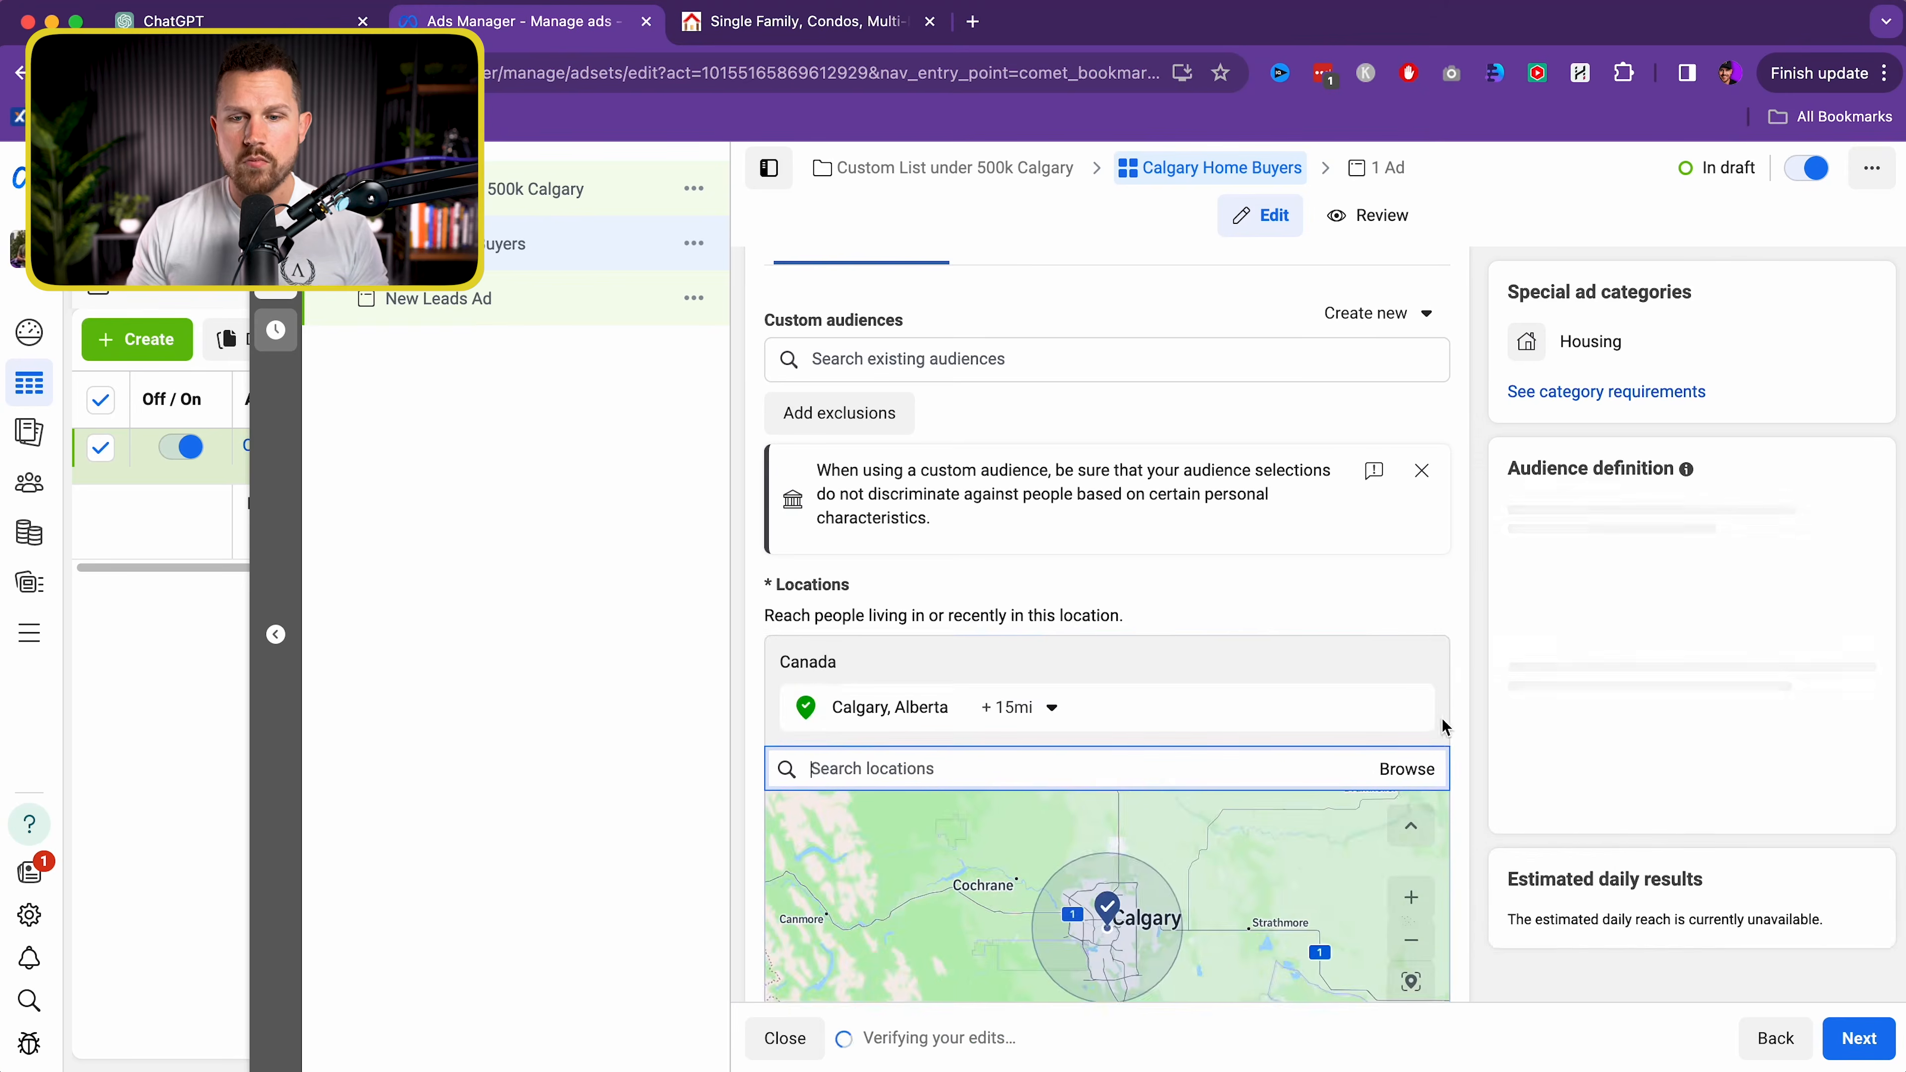
pyautogui.scroll(-3, 1458, 688)
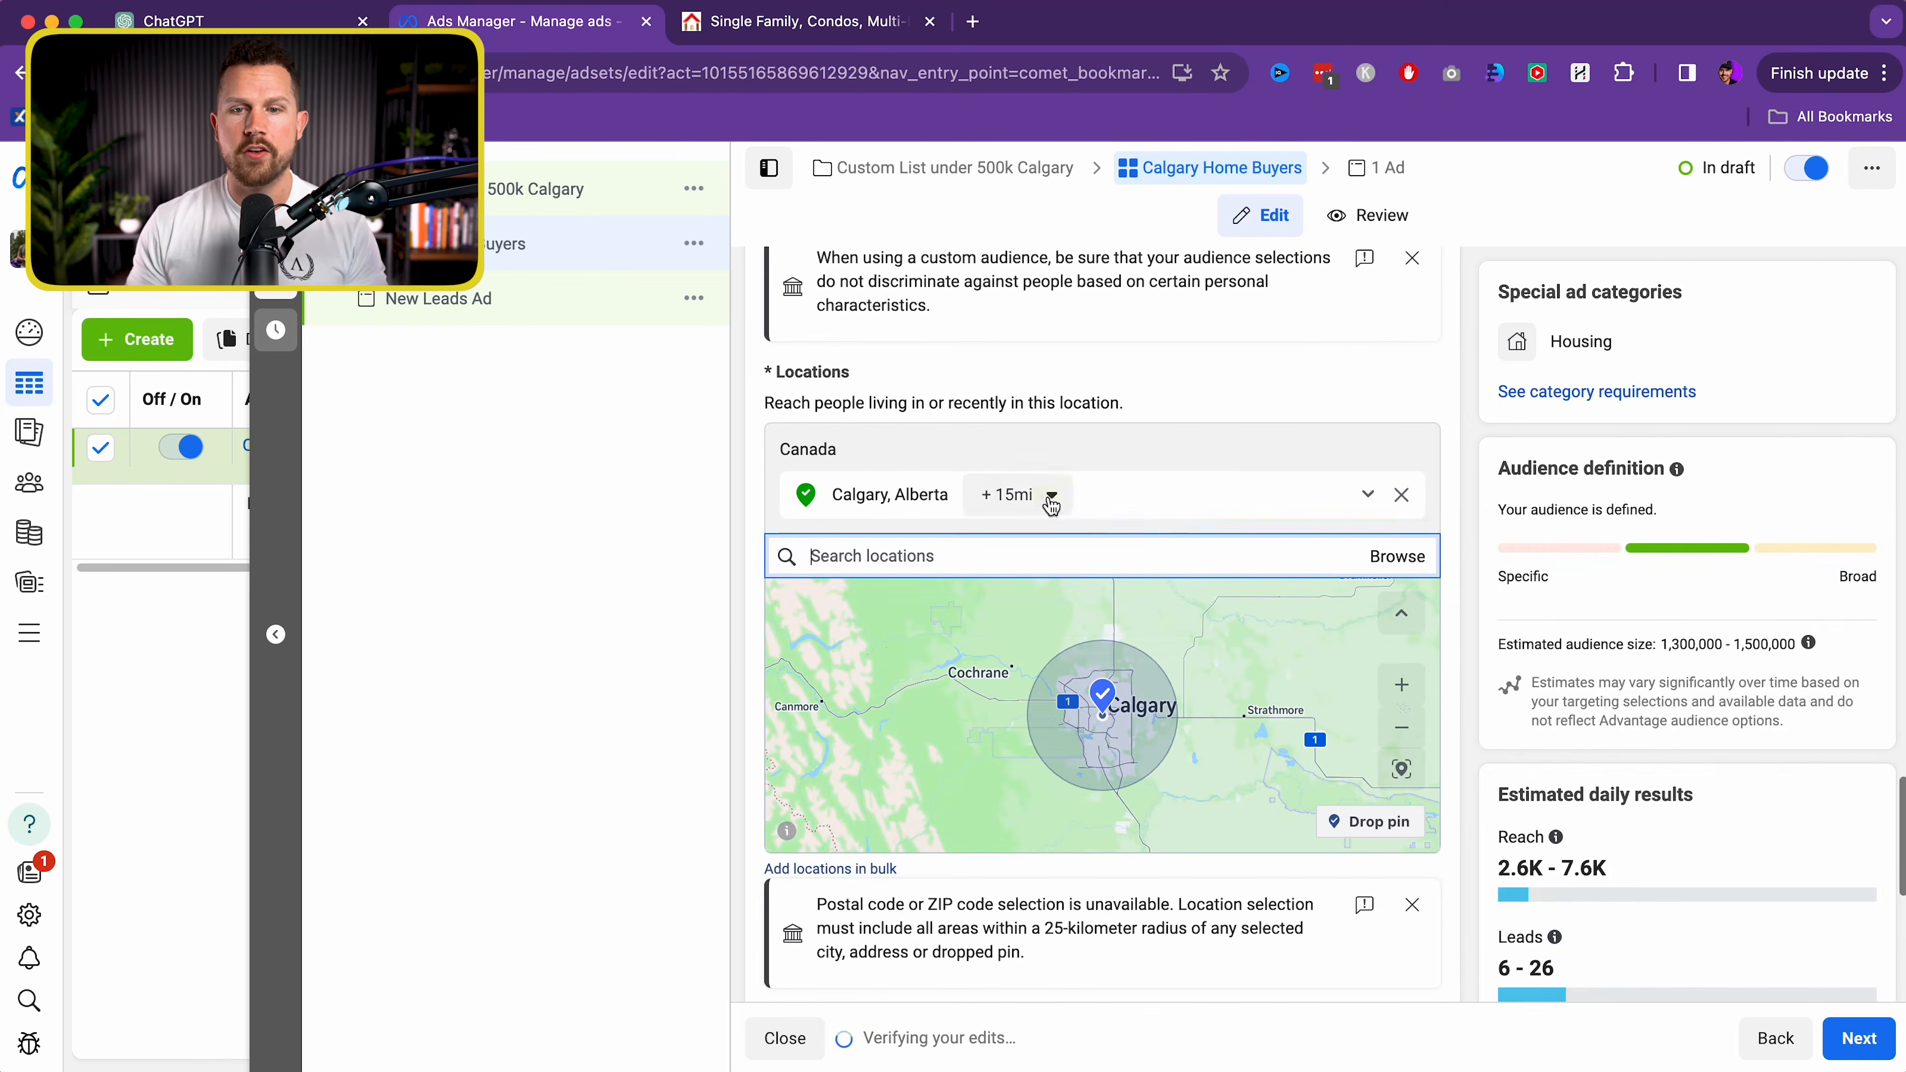
pyautogui.click(1052, 497)
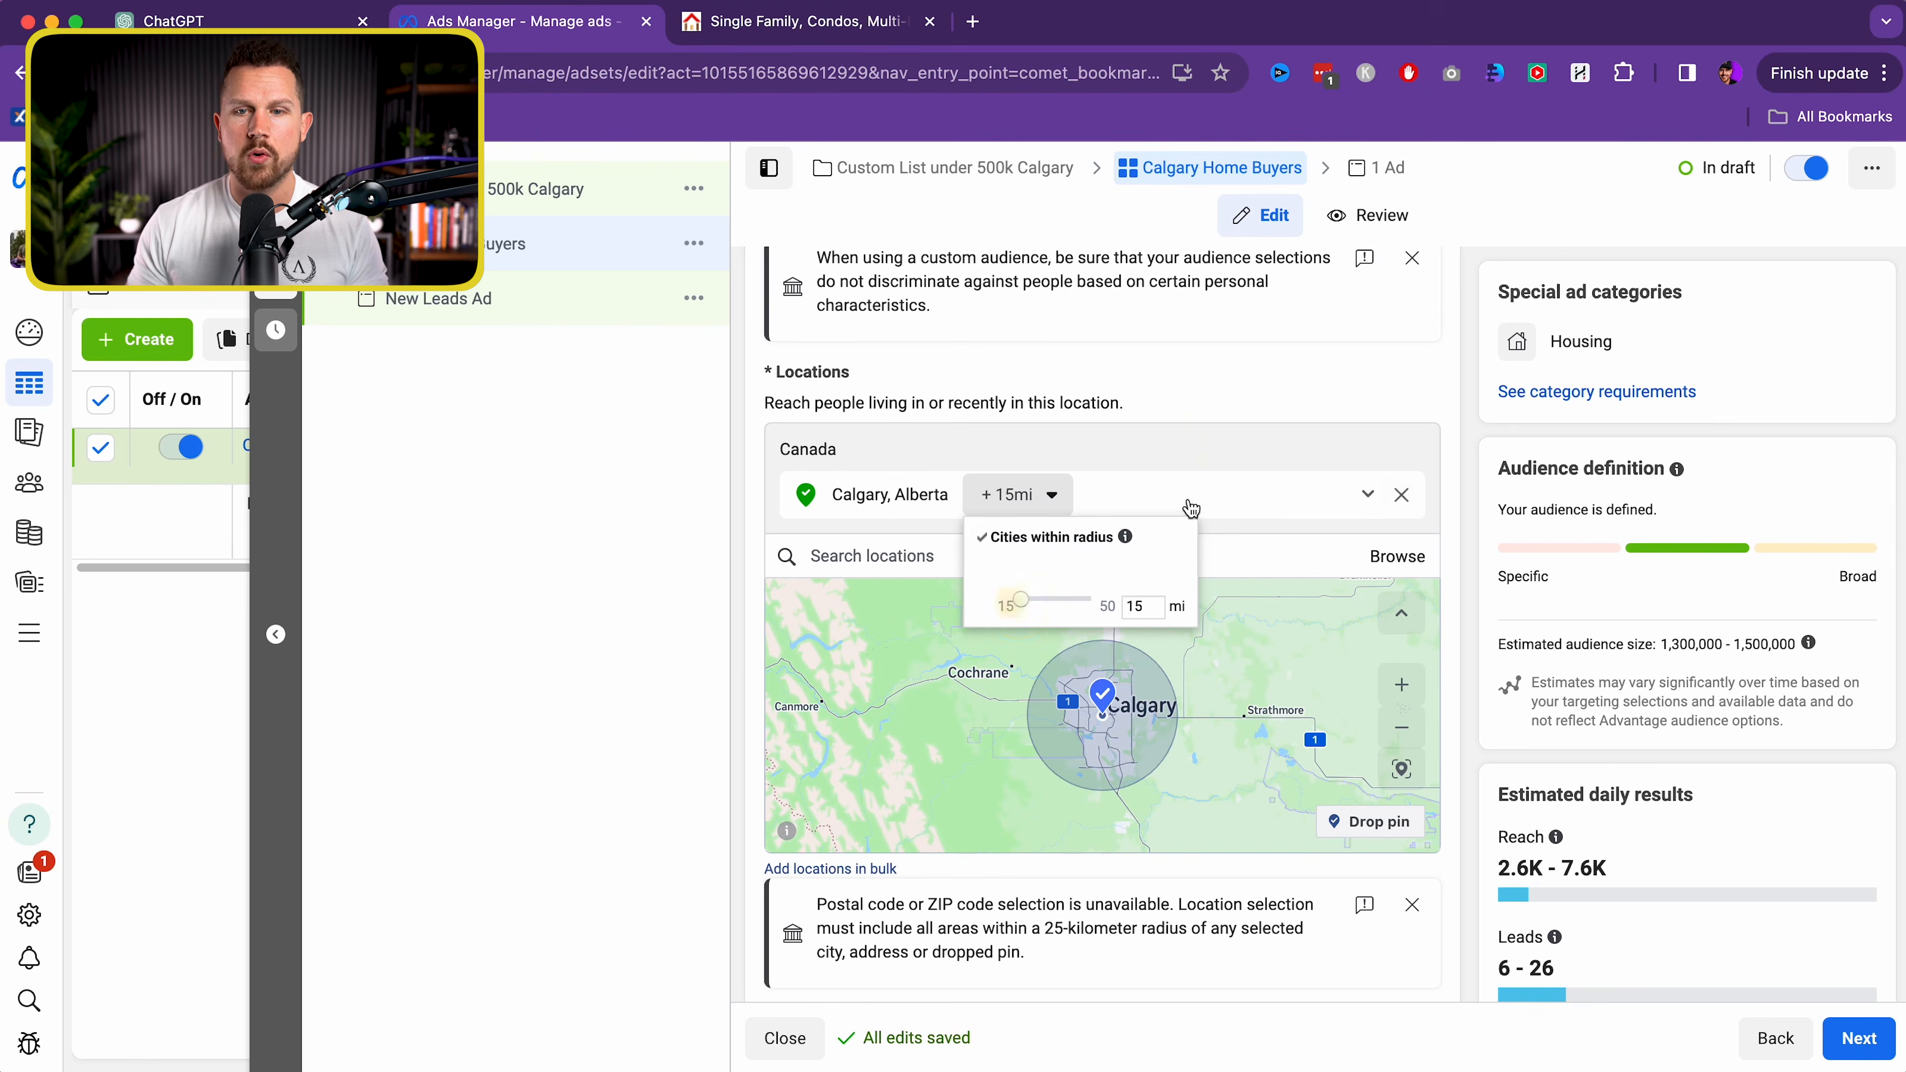
pyautogui.click(1223, 442)
# Switch the ad set from Advantage+ placements to Manual placements
pyautogui.scroll(-8, 1223, 449)
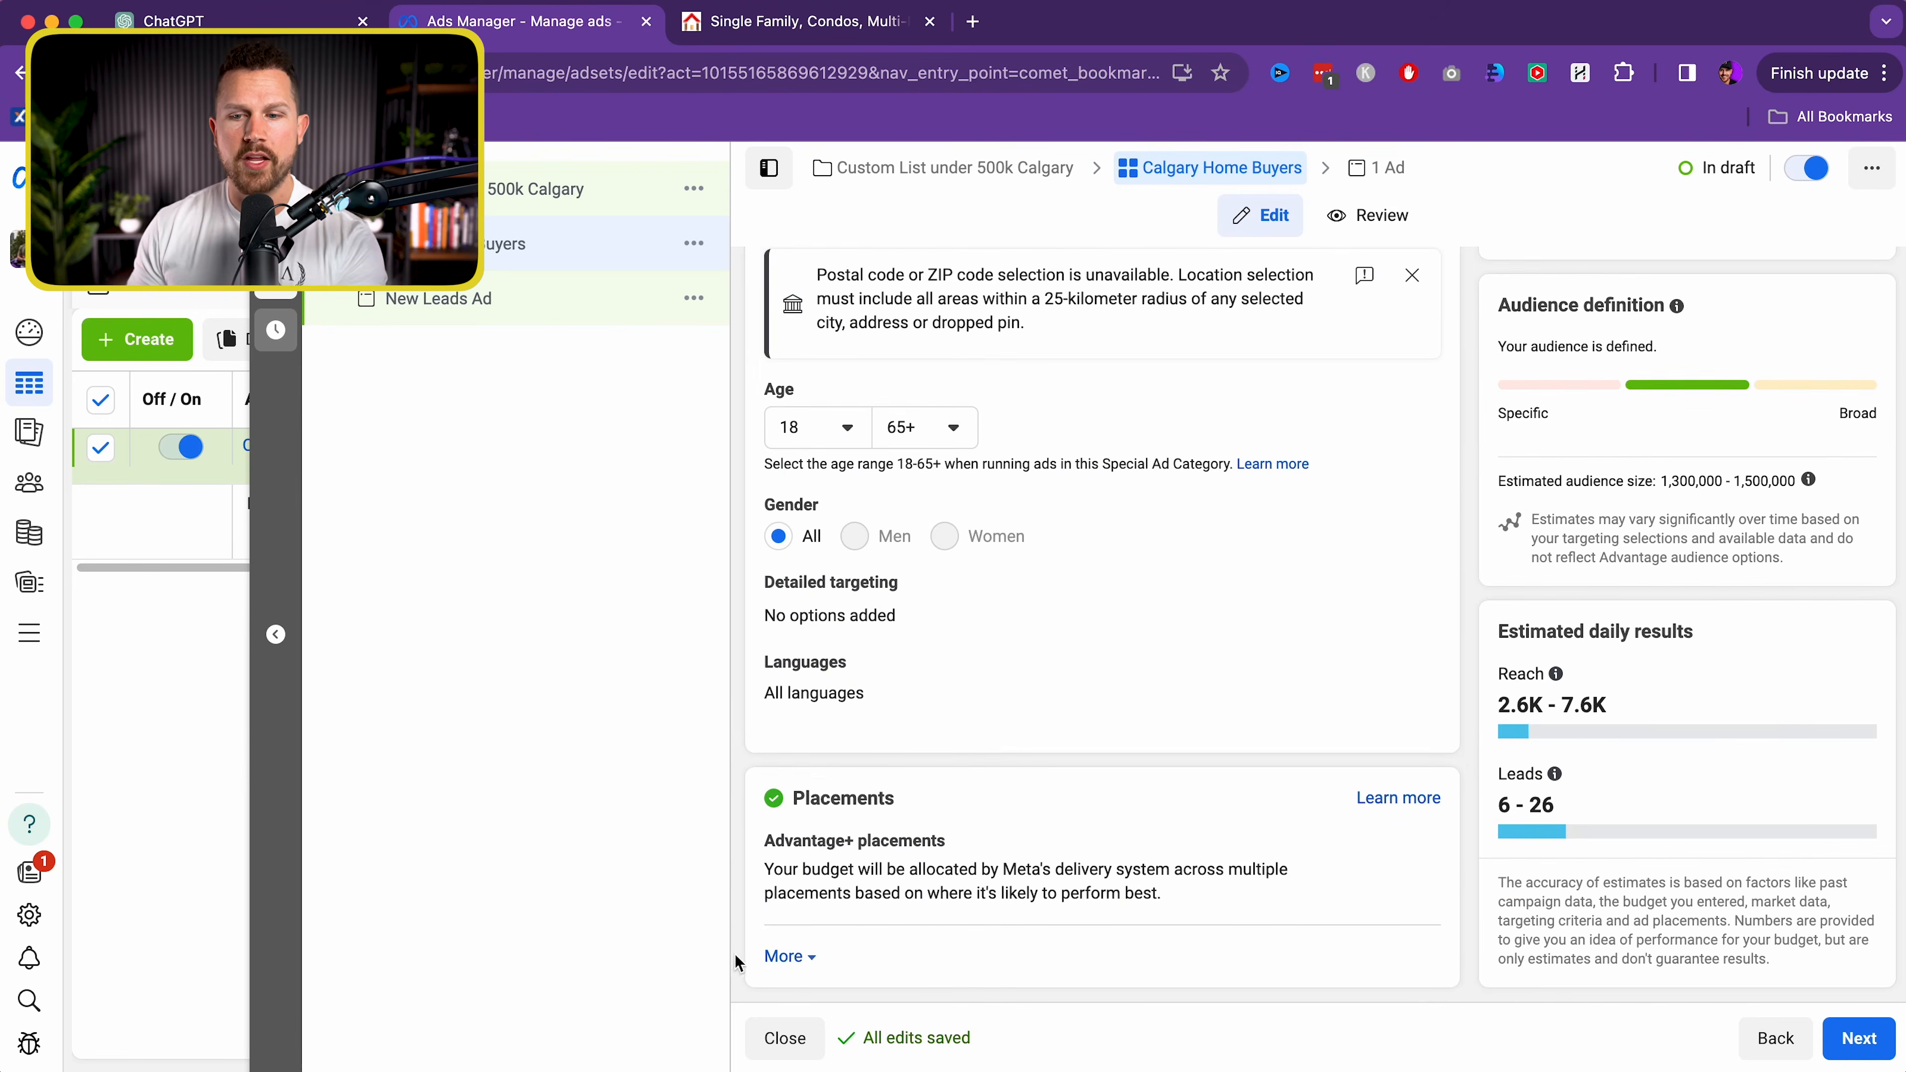
pyautogui.click(780, 956)
pyautogui.scroll(-5, 946, 877)
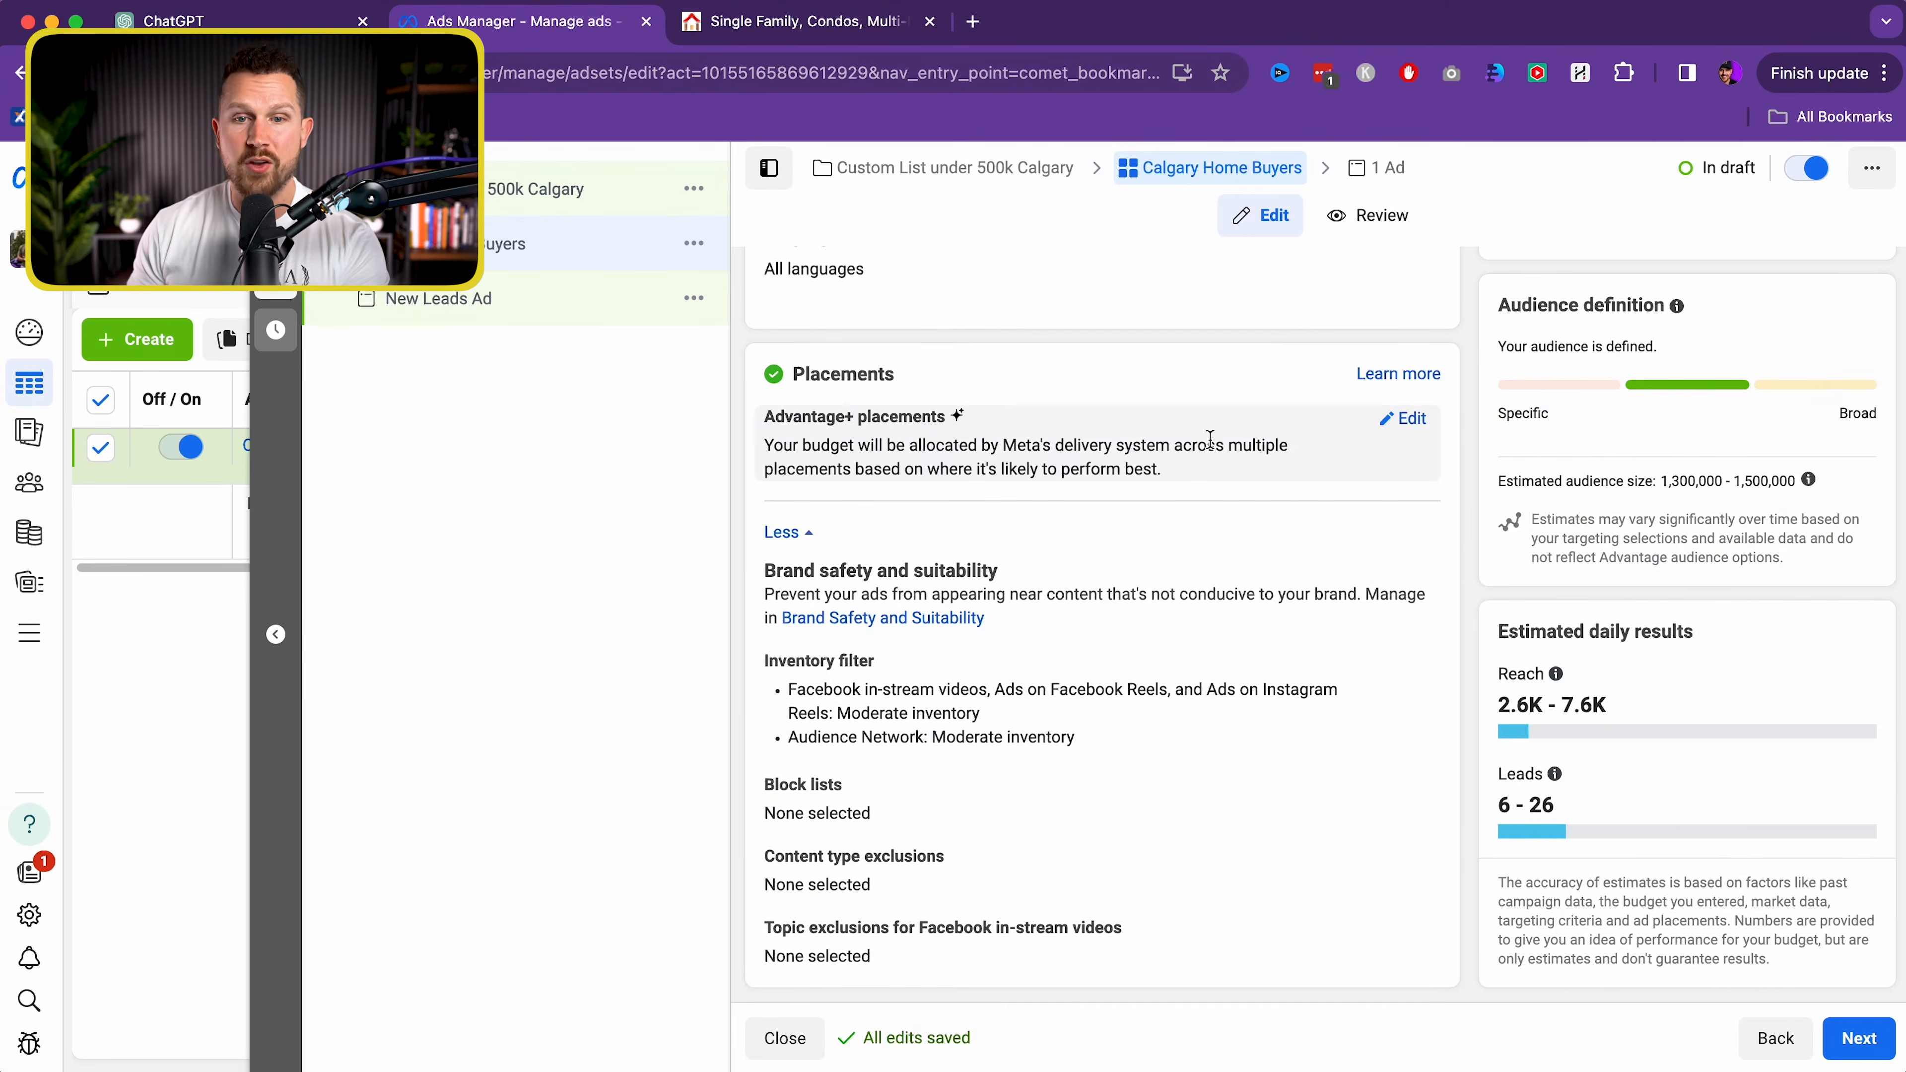
pyautogui.click(1410, 419)
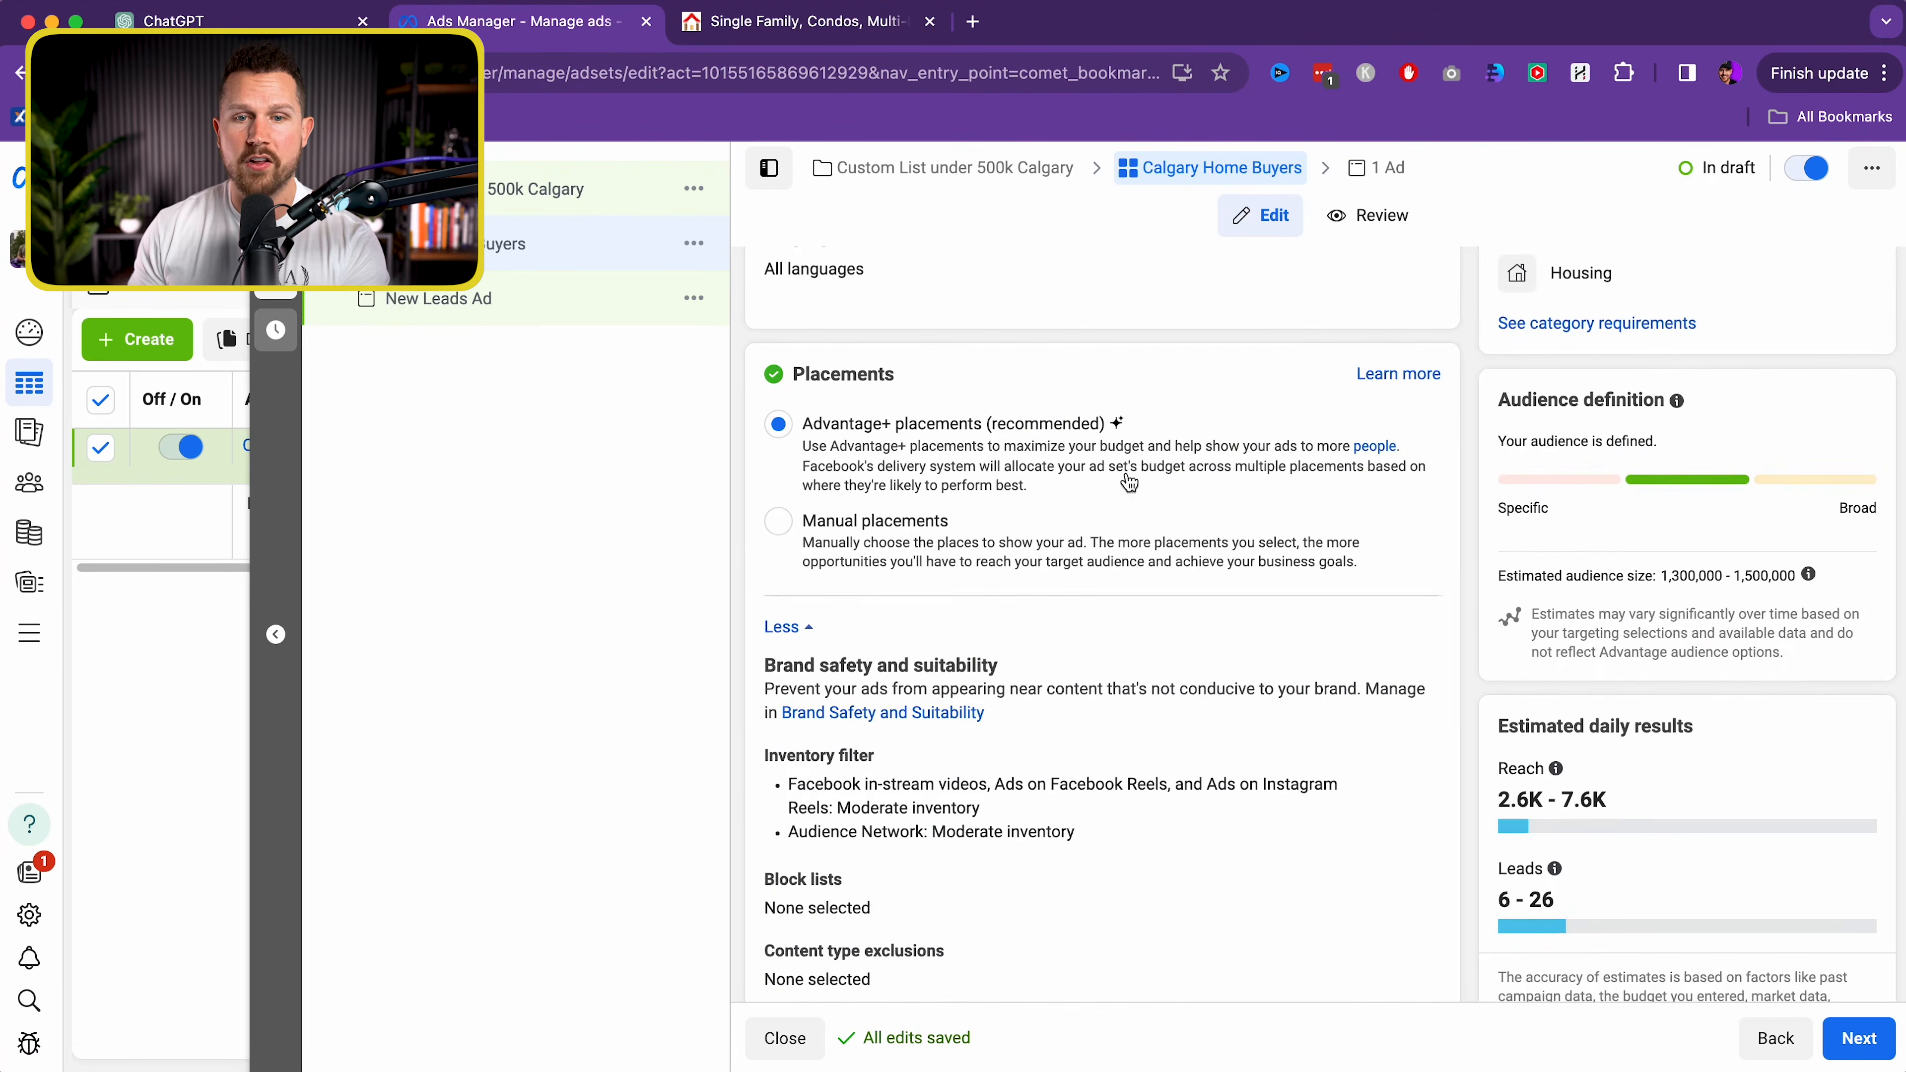
pyautogui.click(893, 547)
pyautogui.scroll(-2, 918, 620)
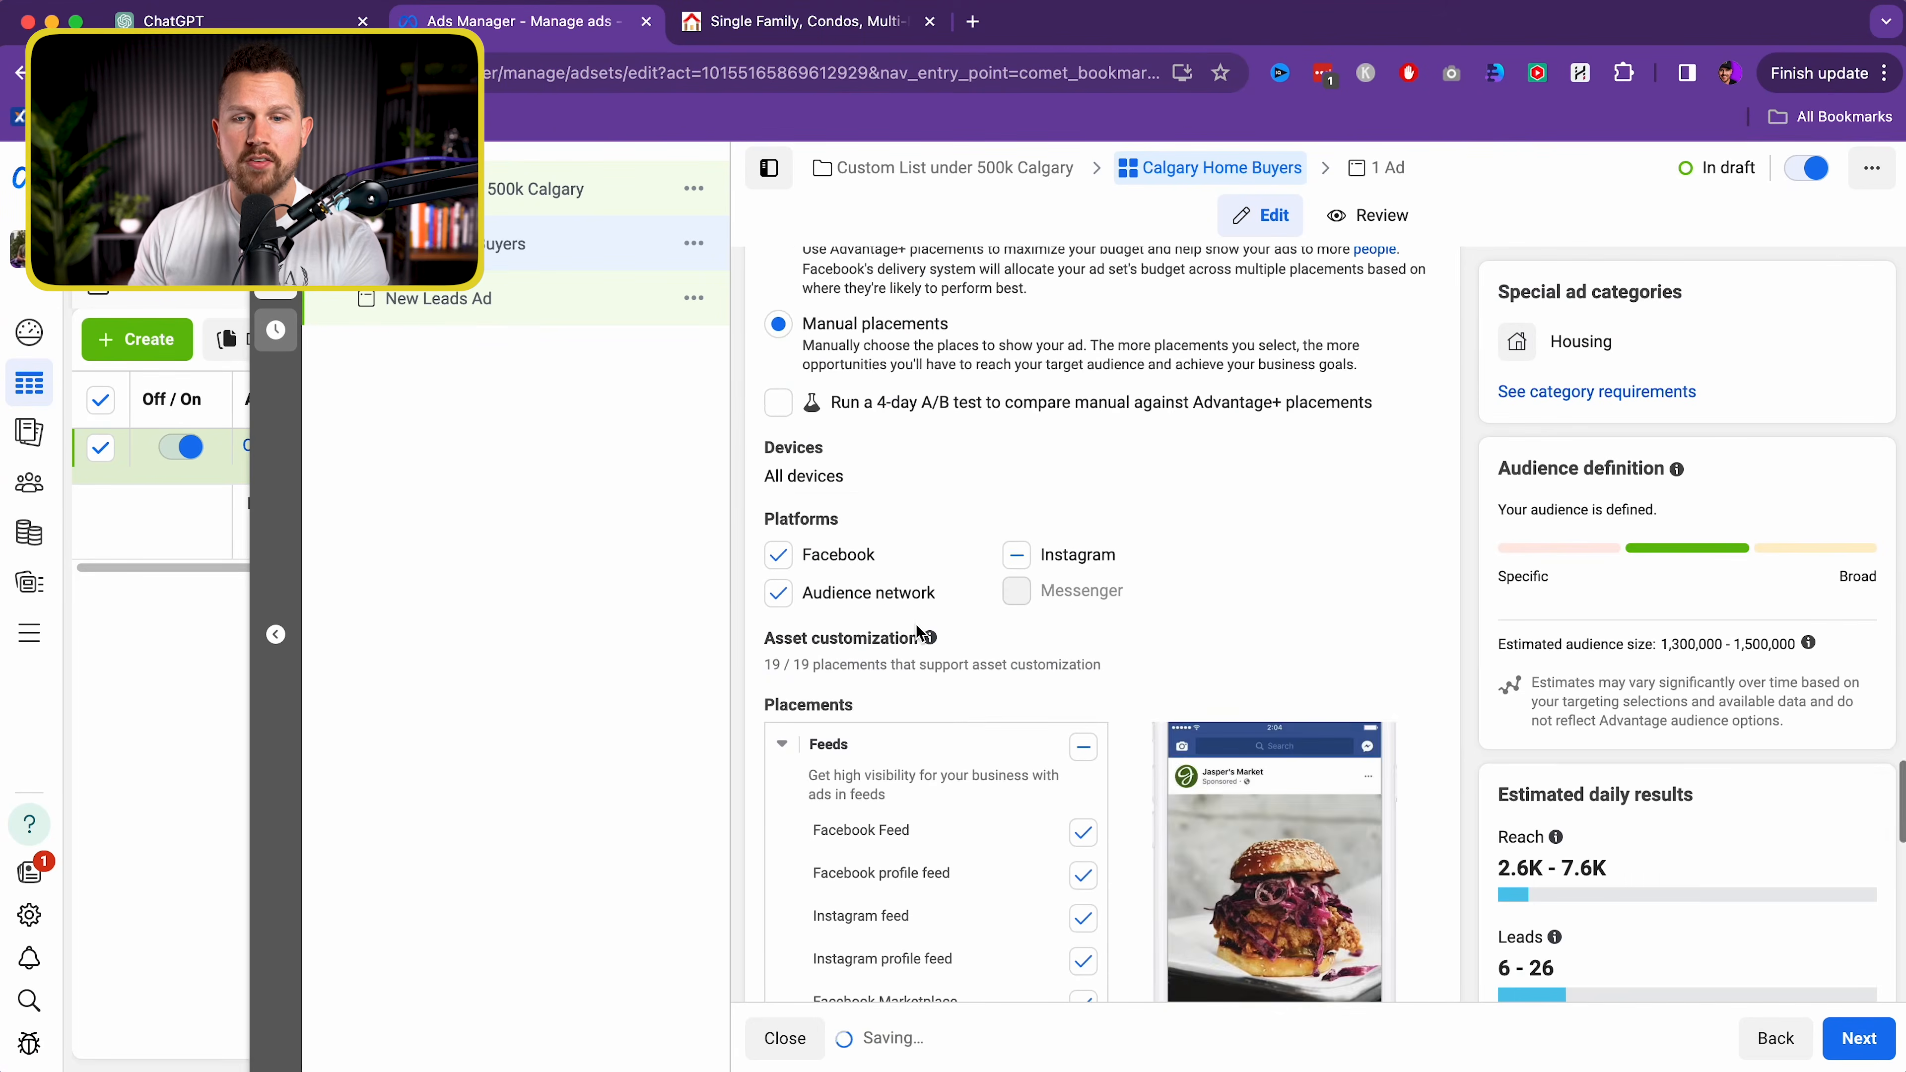
# Exclude the Stories and Reels, In-stream ads, Search results, and Apps and sites placement groups
pyautogui.scroll(-4, 946, 634)
pyautogui.scroll(-7, 971, 633)
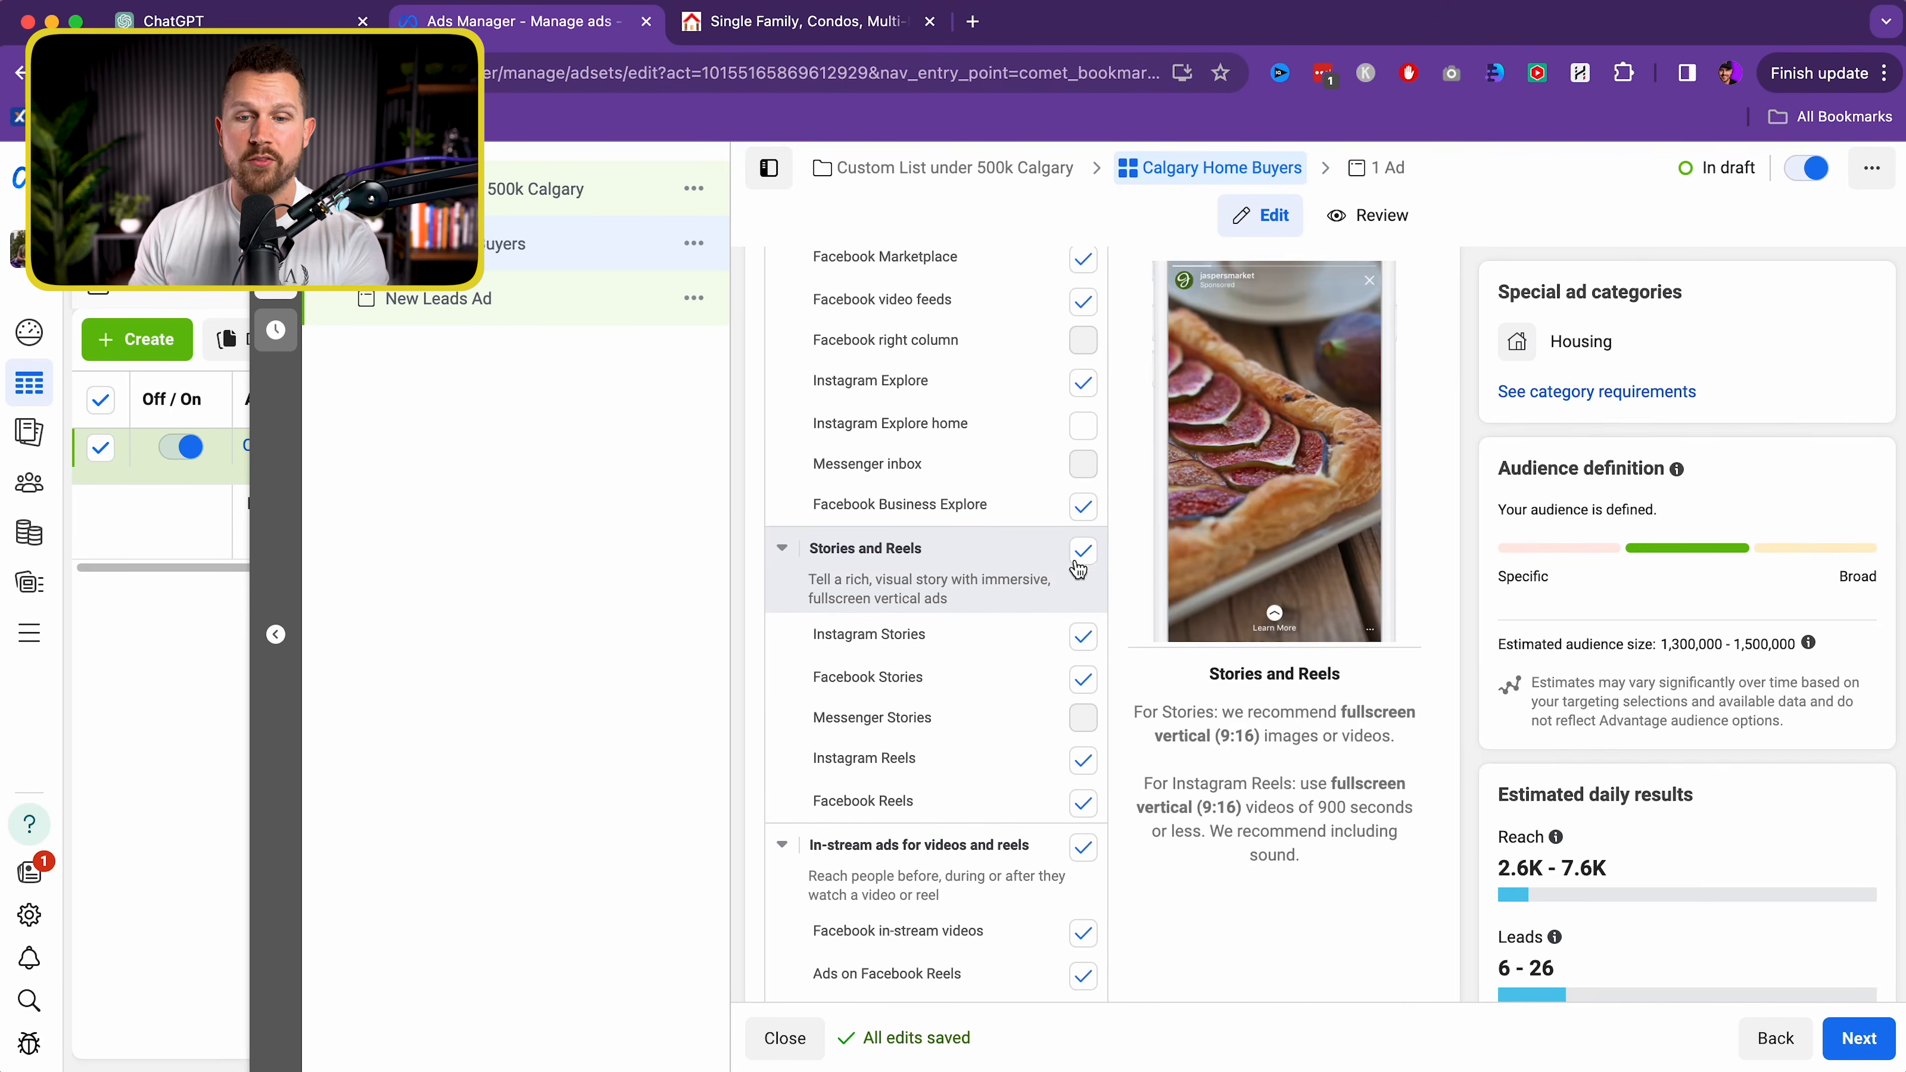
pyautogui.click(1081, 556)
pyautogui.click(1084, 847)
pyautogui.scroll(-8, 1036, 878)
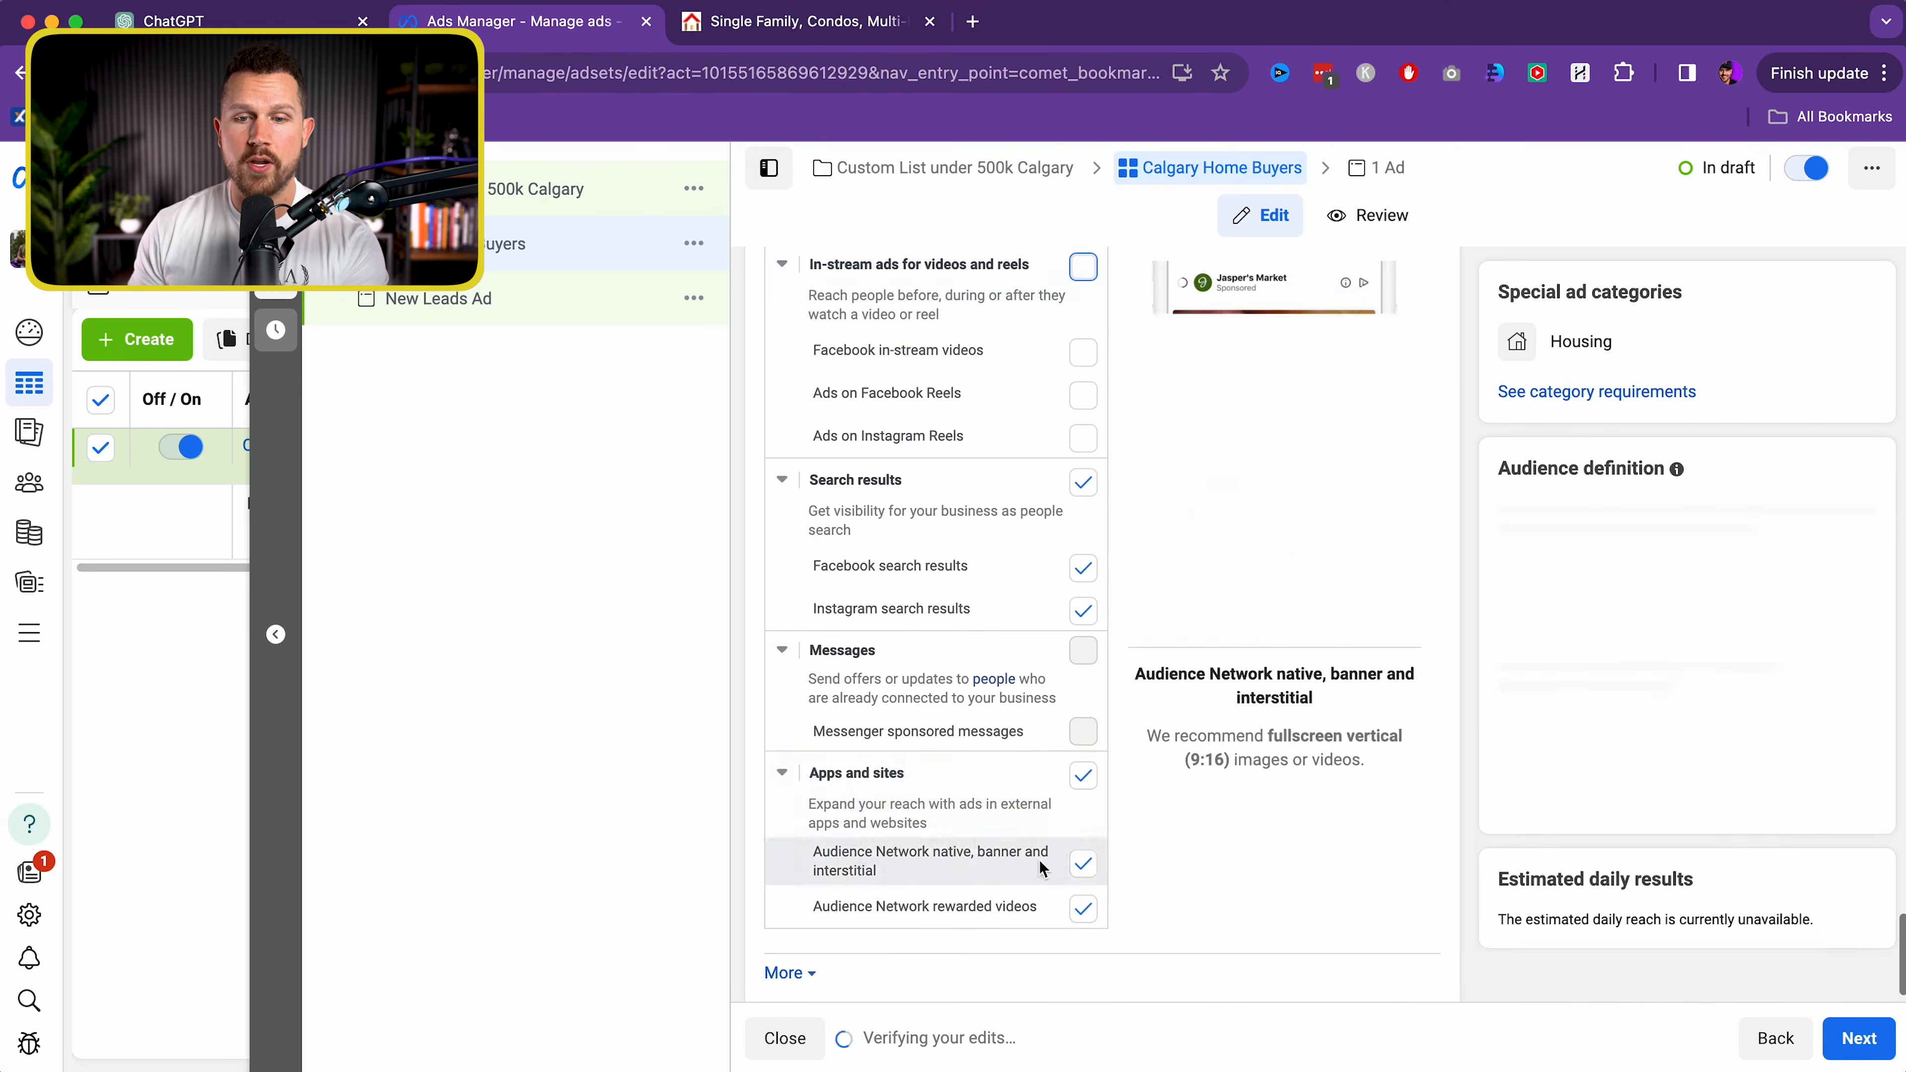
pyautogui.click(1084, 482)
pyautogui.click(1083, 775)
# Exclude Facebook video feeds, Facebook Business Explore and Instagram Explore from the feed placements, and continue to the ad settings
pyautogui.scroll(15, 1049, 729)
pyautogui.scroll(-3, 1047, 732)
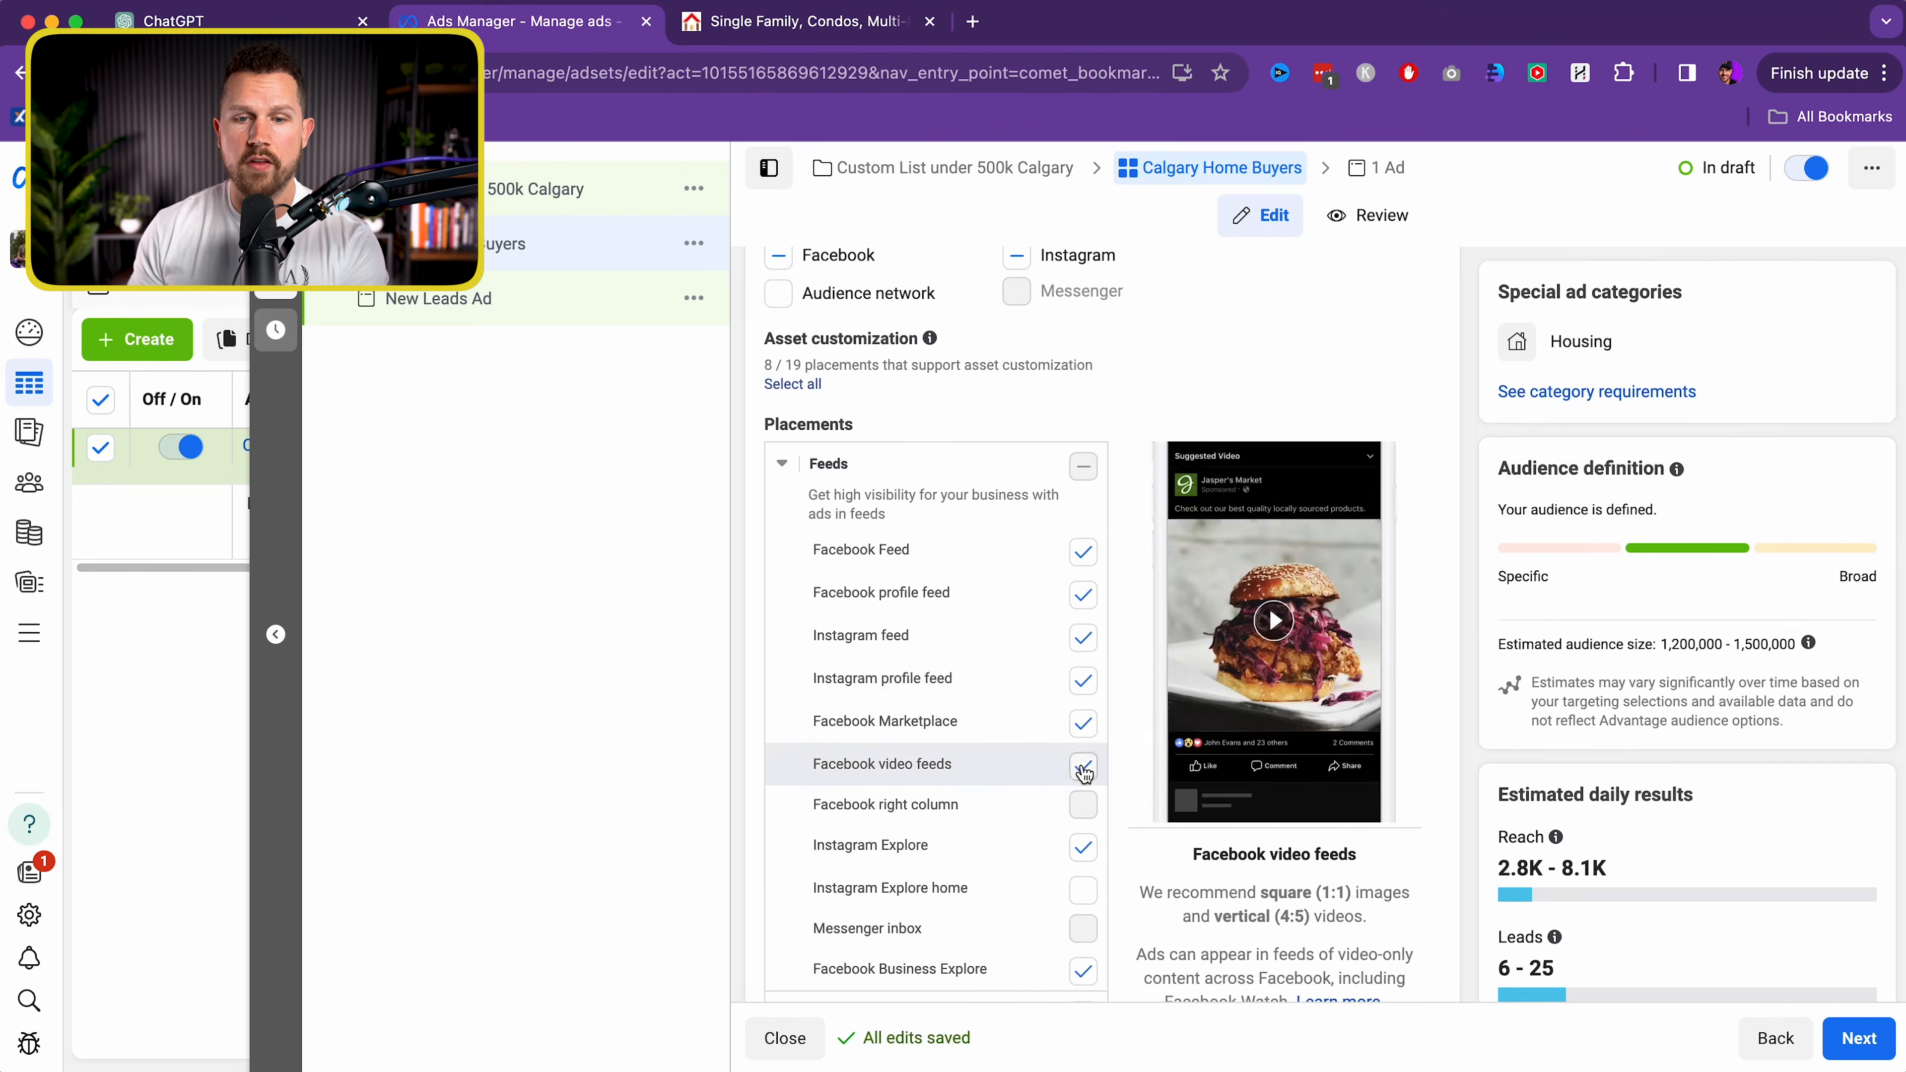
pyautogui.click(1084, 768)
pyautogui.click(1083, 971)
pyautogui.click(1083, 848)
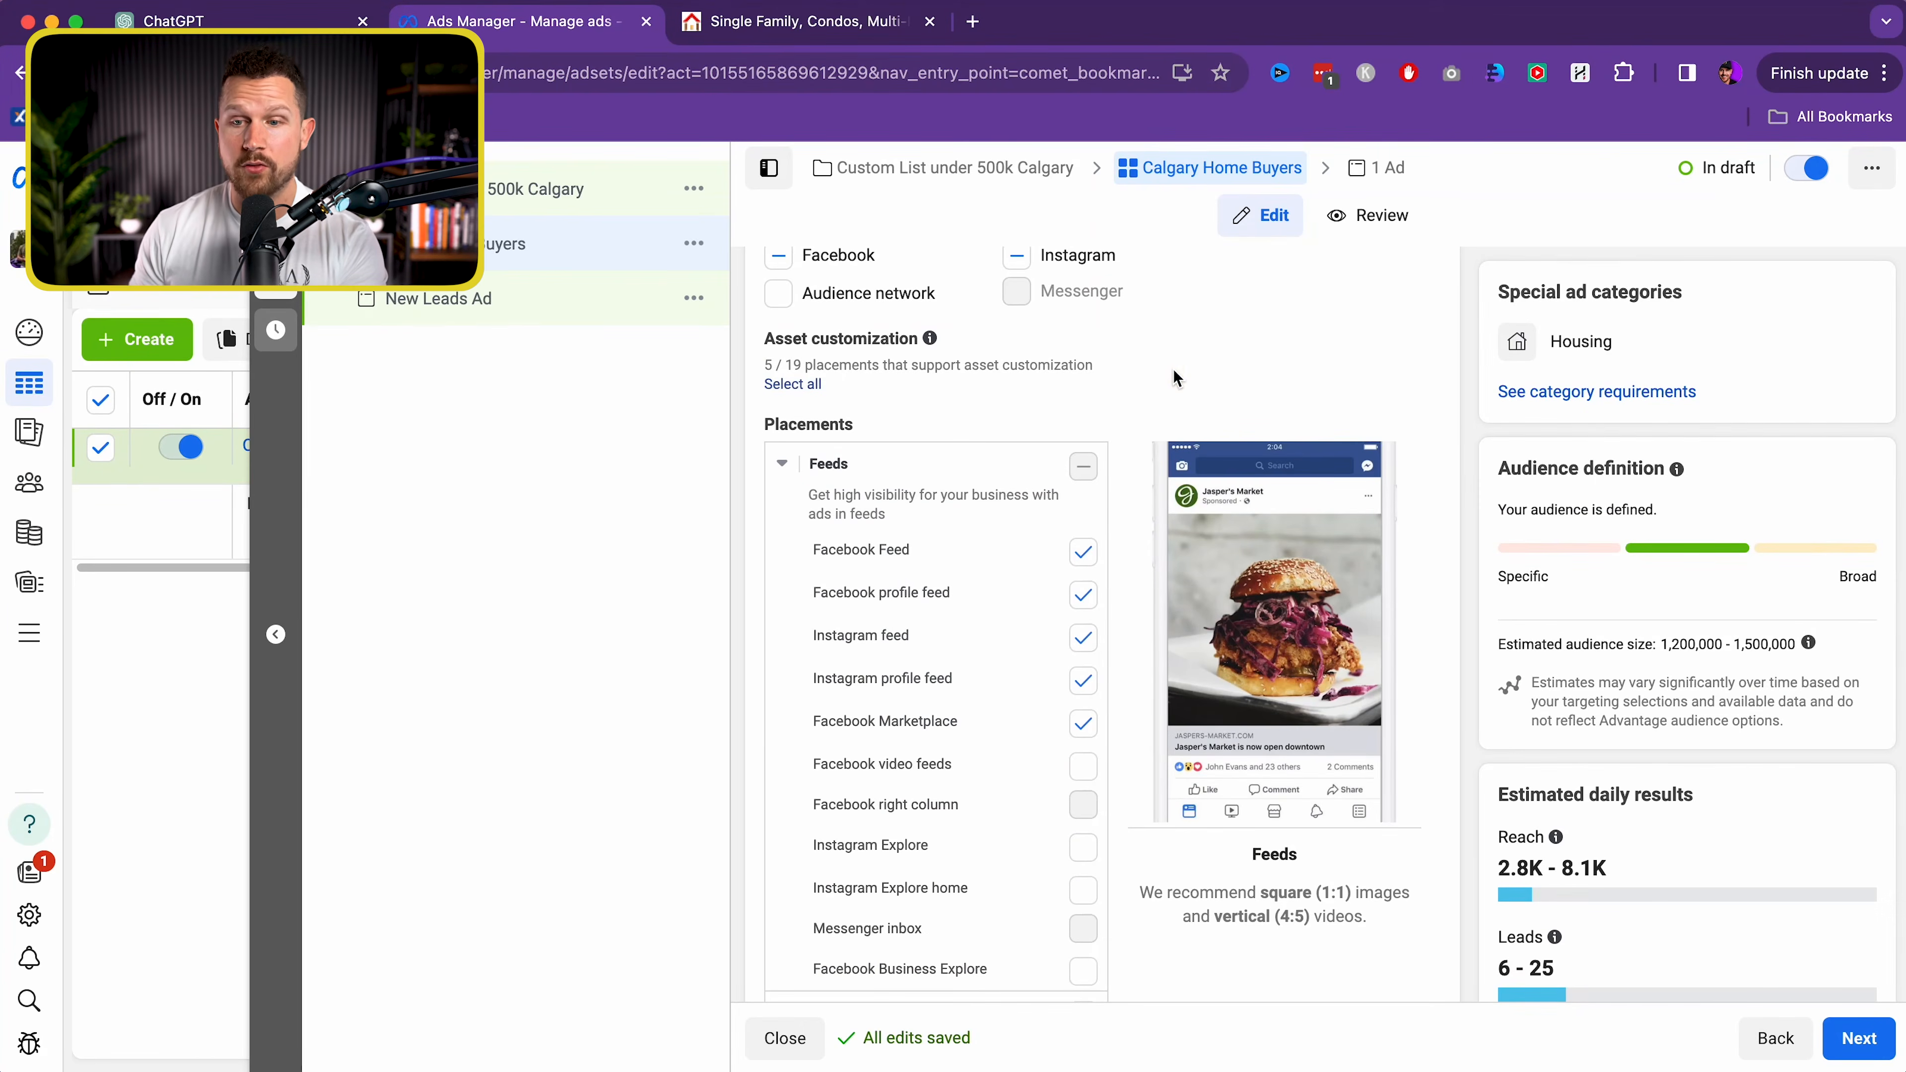
pyautogui.click(1842, 1033)
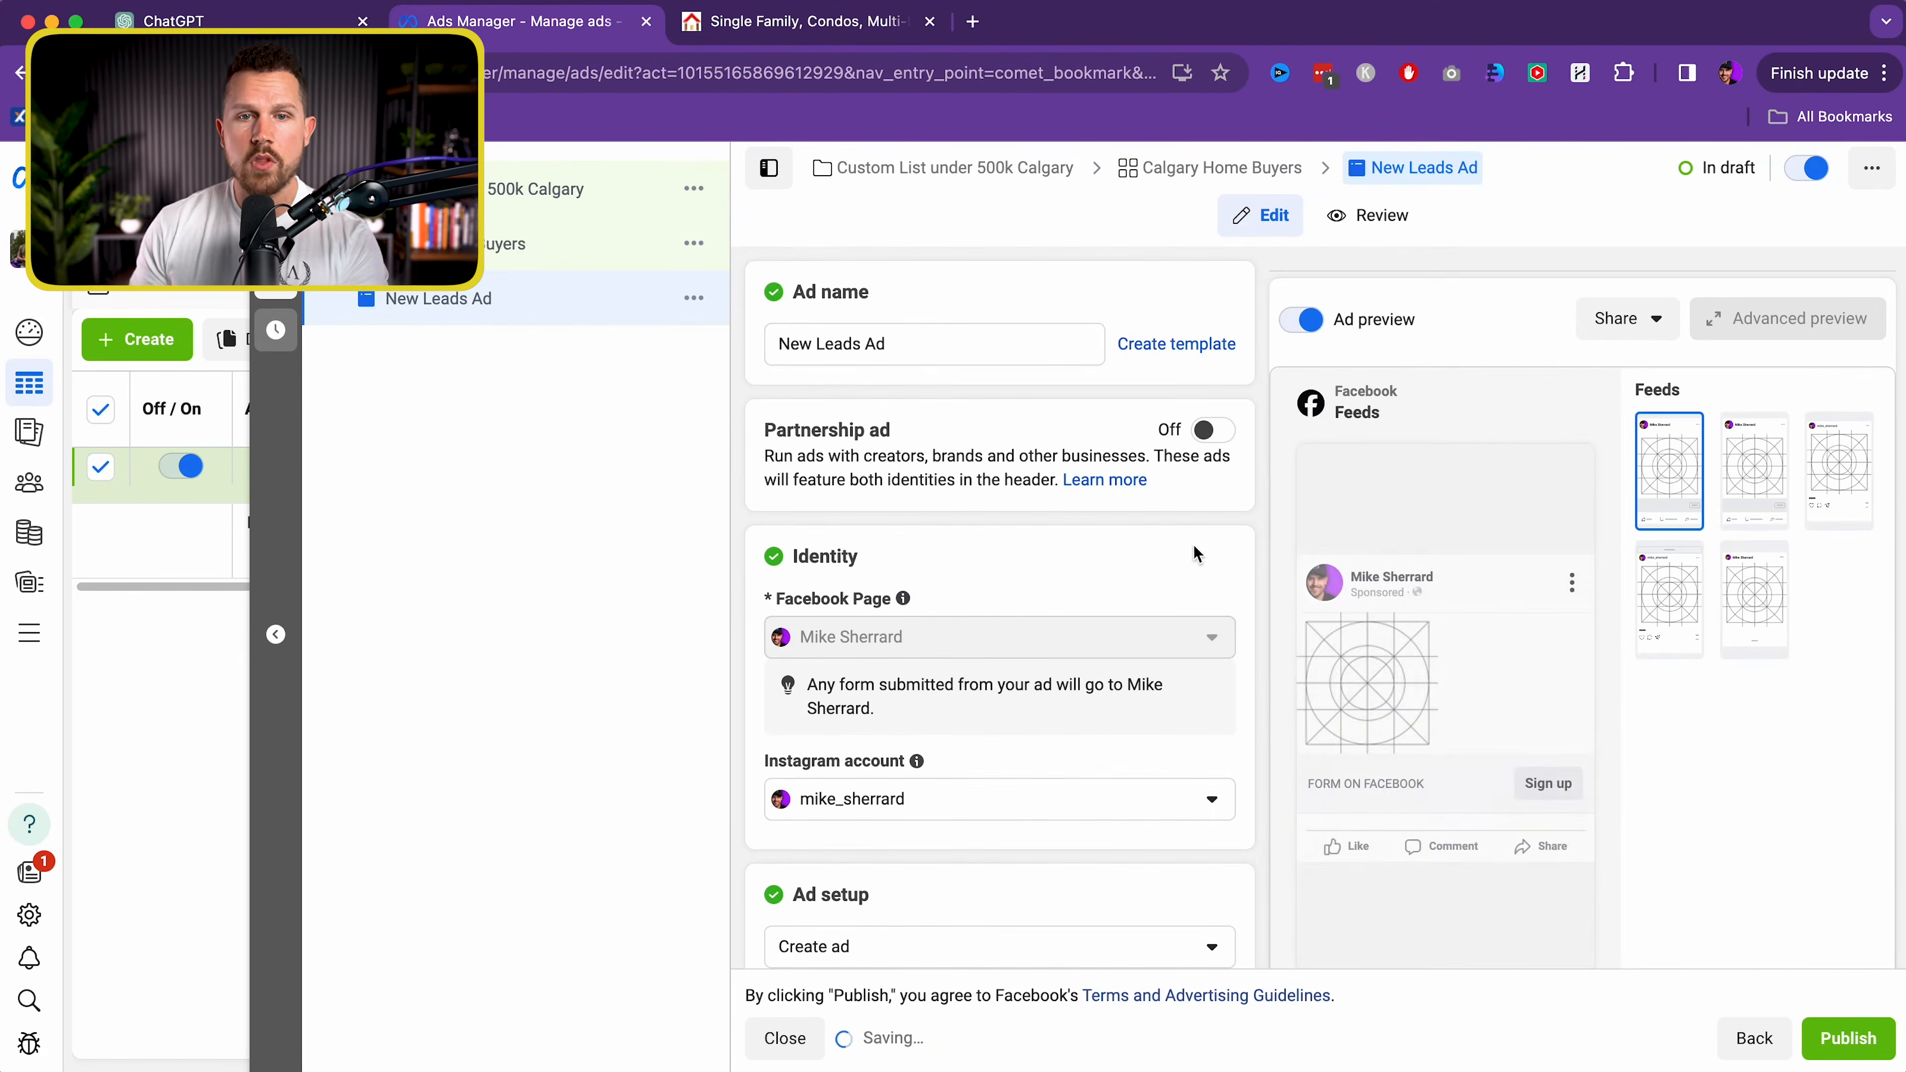
# Name the ad "Homes under $500k"
pyautogui.click(934, 344)
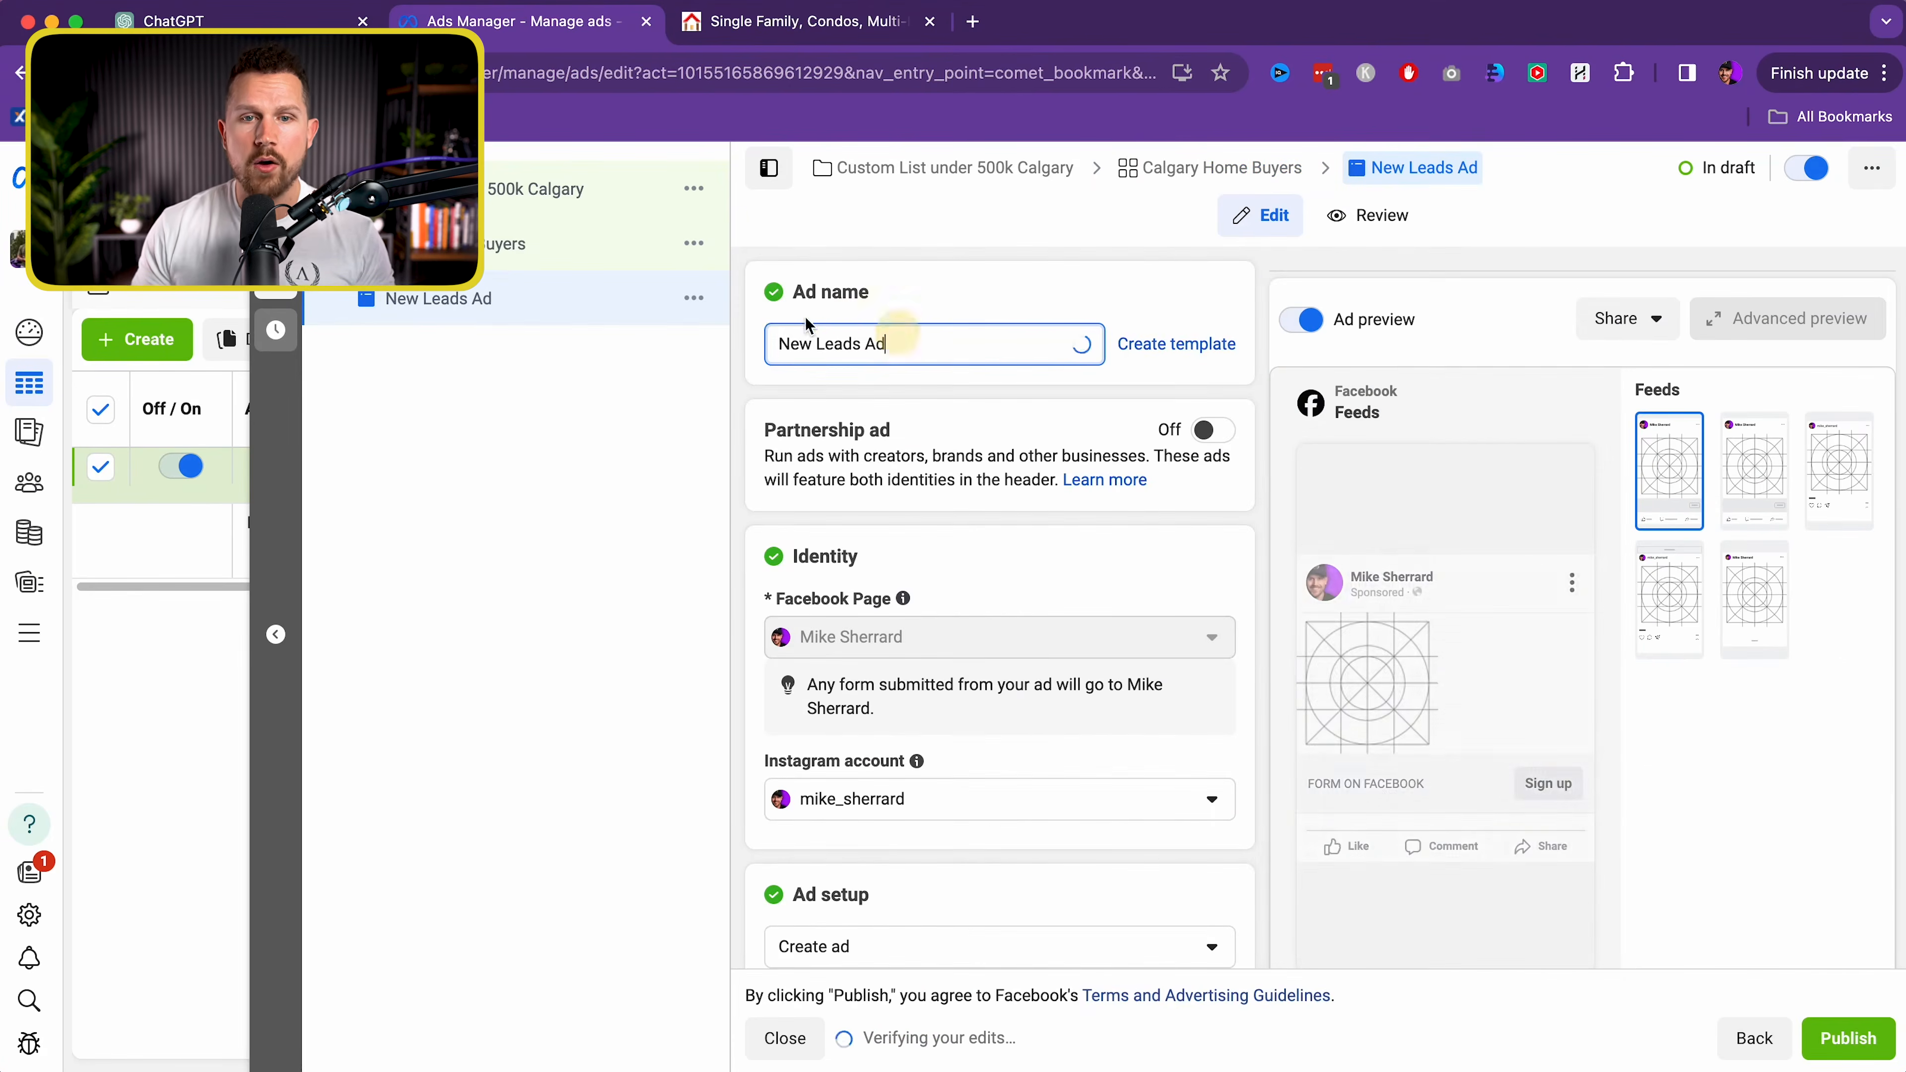
pyautogui.moveTo(898, 335); pyautogui.dragTo(743, 313)
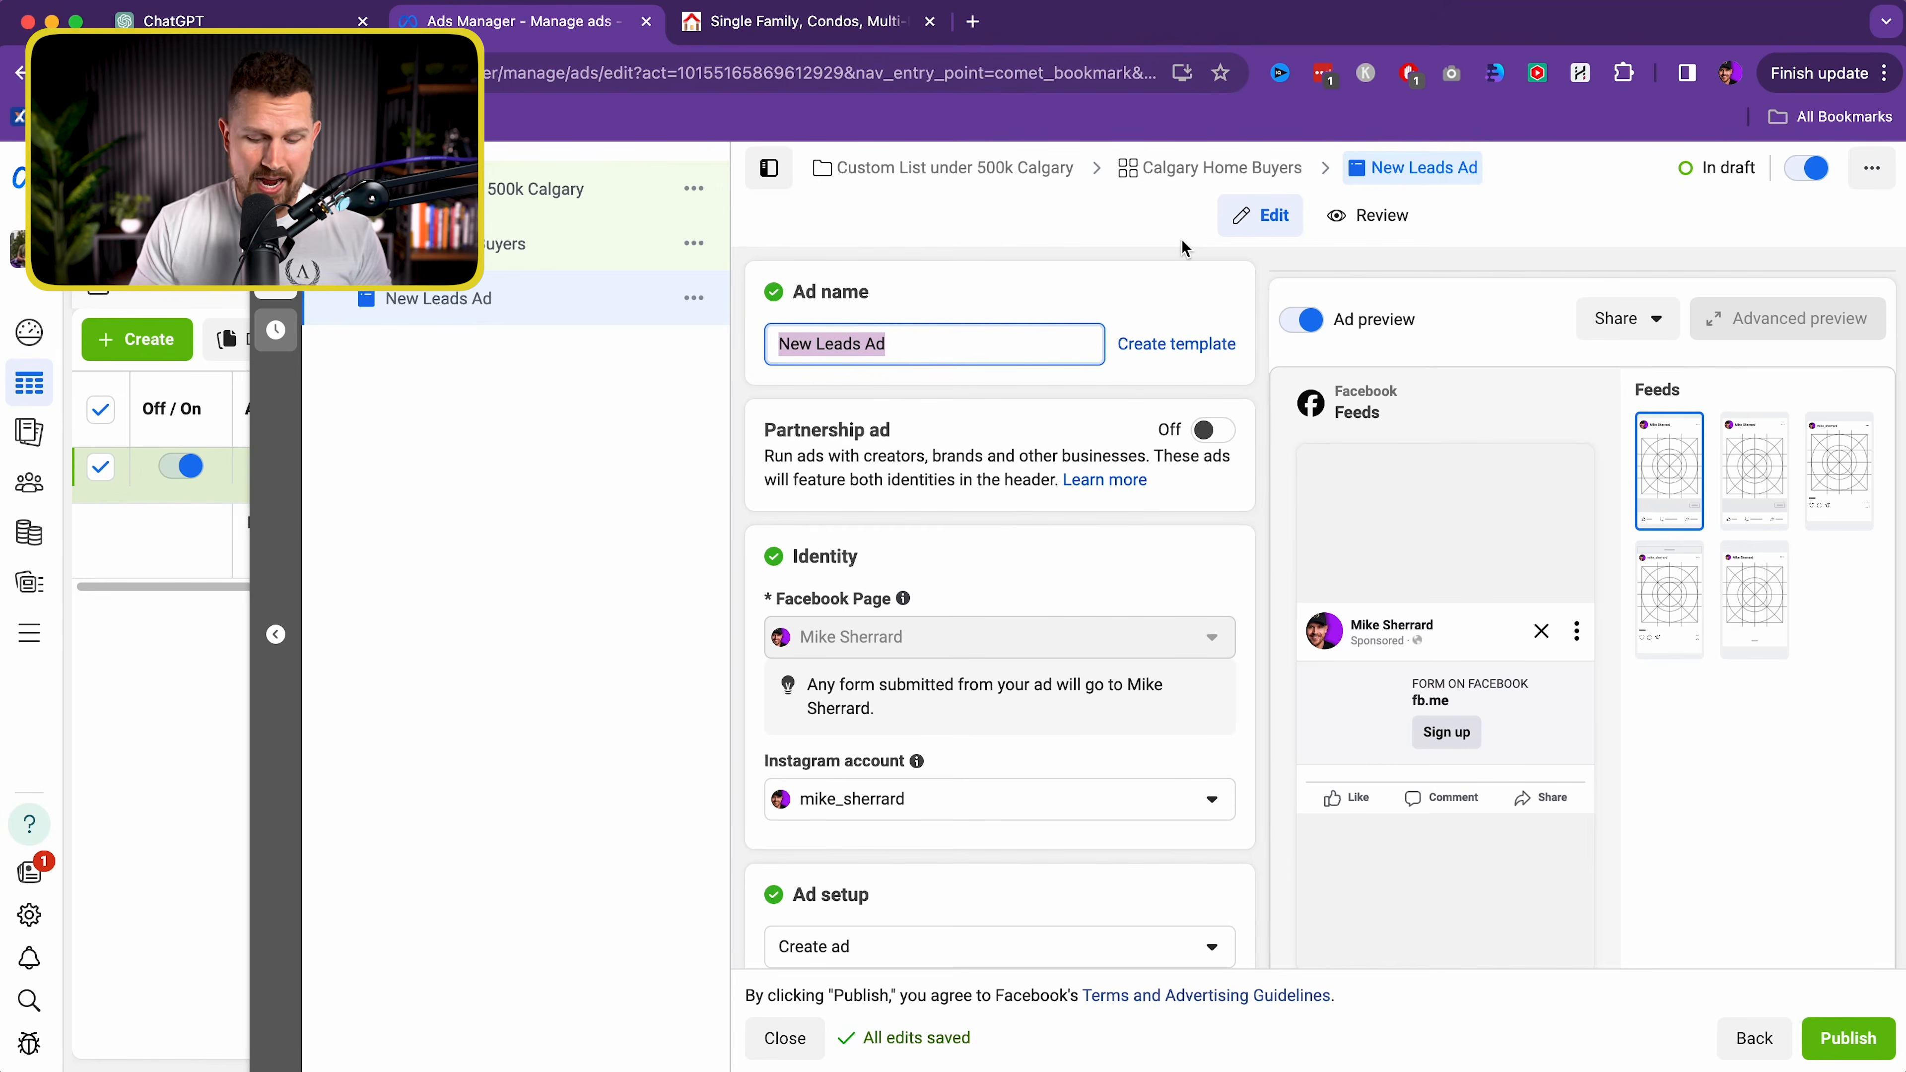
pyautogui.write('H')
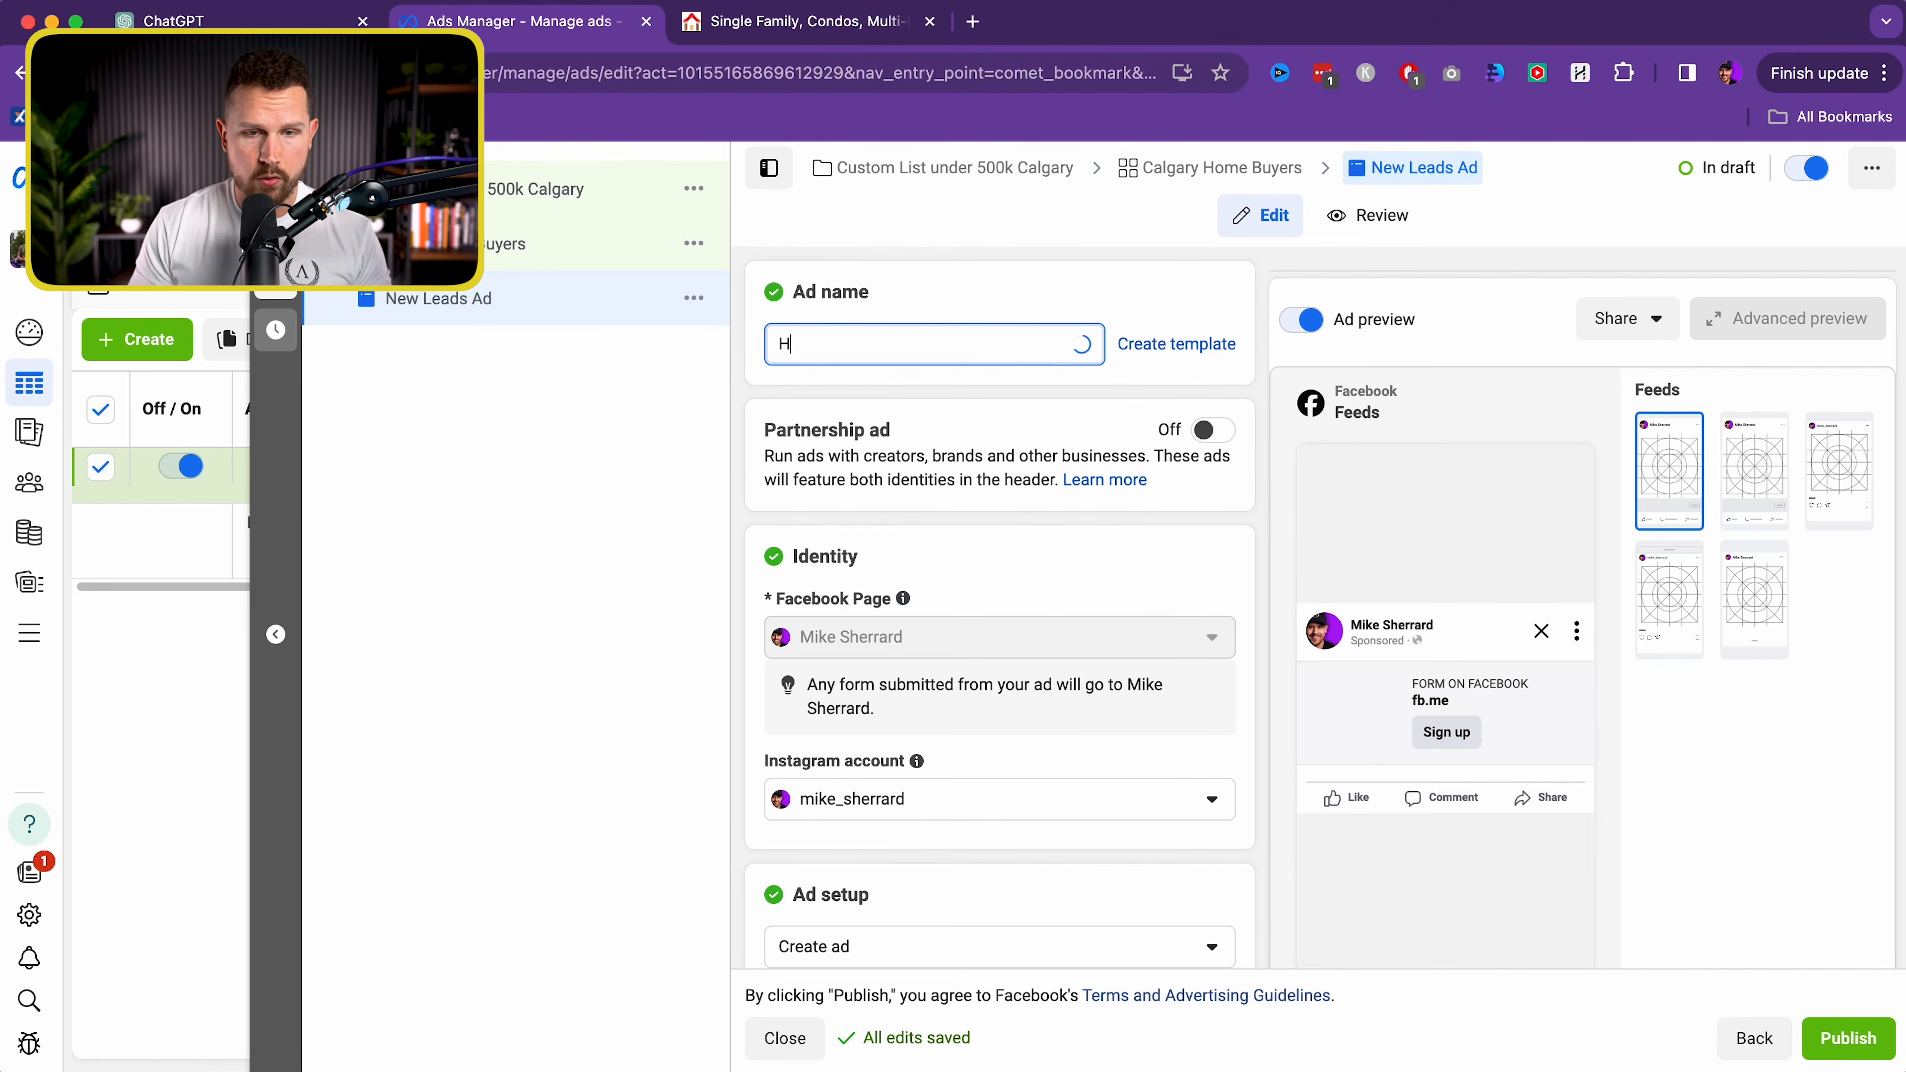
pyautogui.write('omes under $500k')
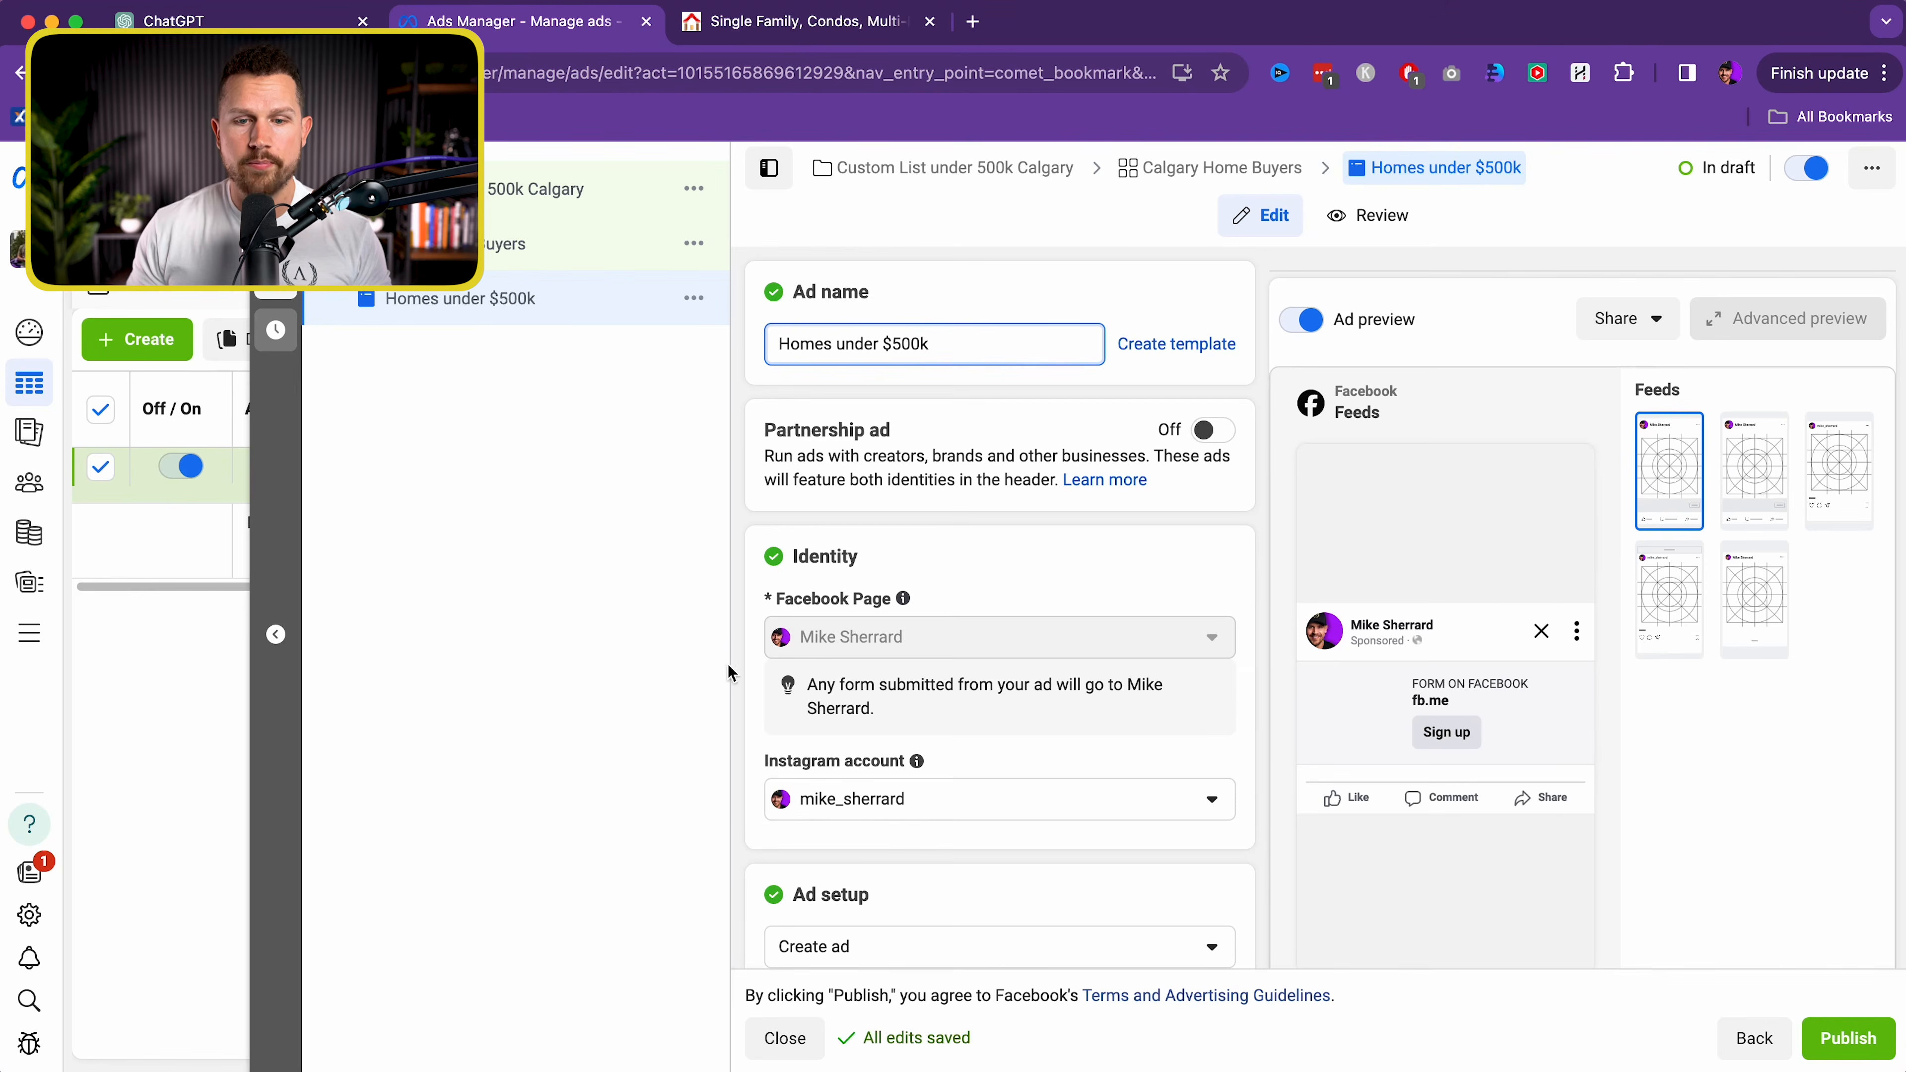
pyautogui.scroll(-10, 749, 671)
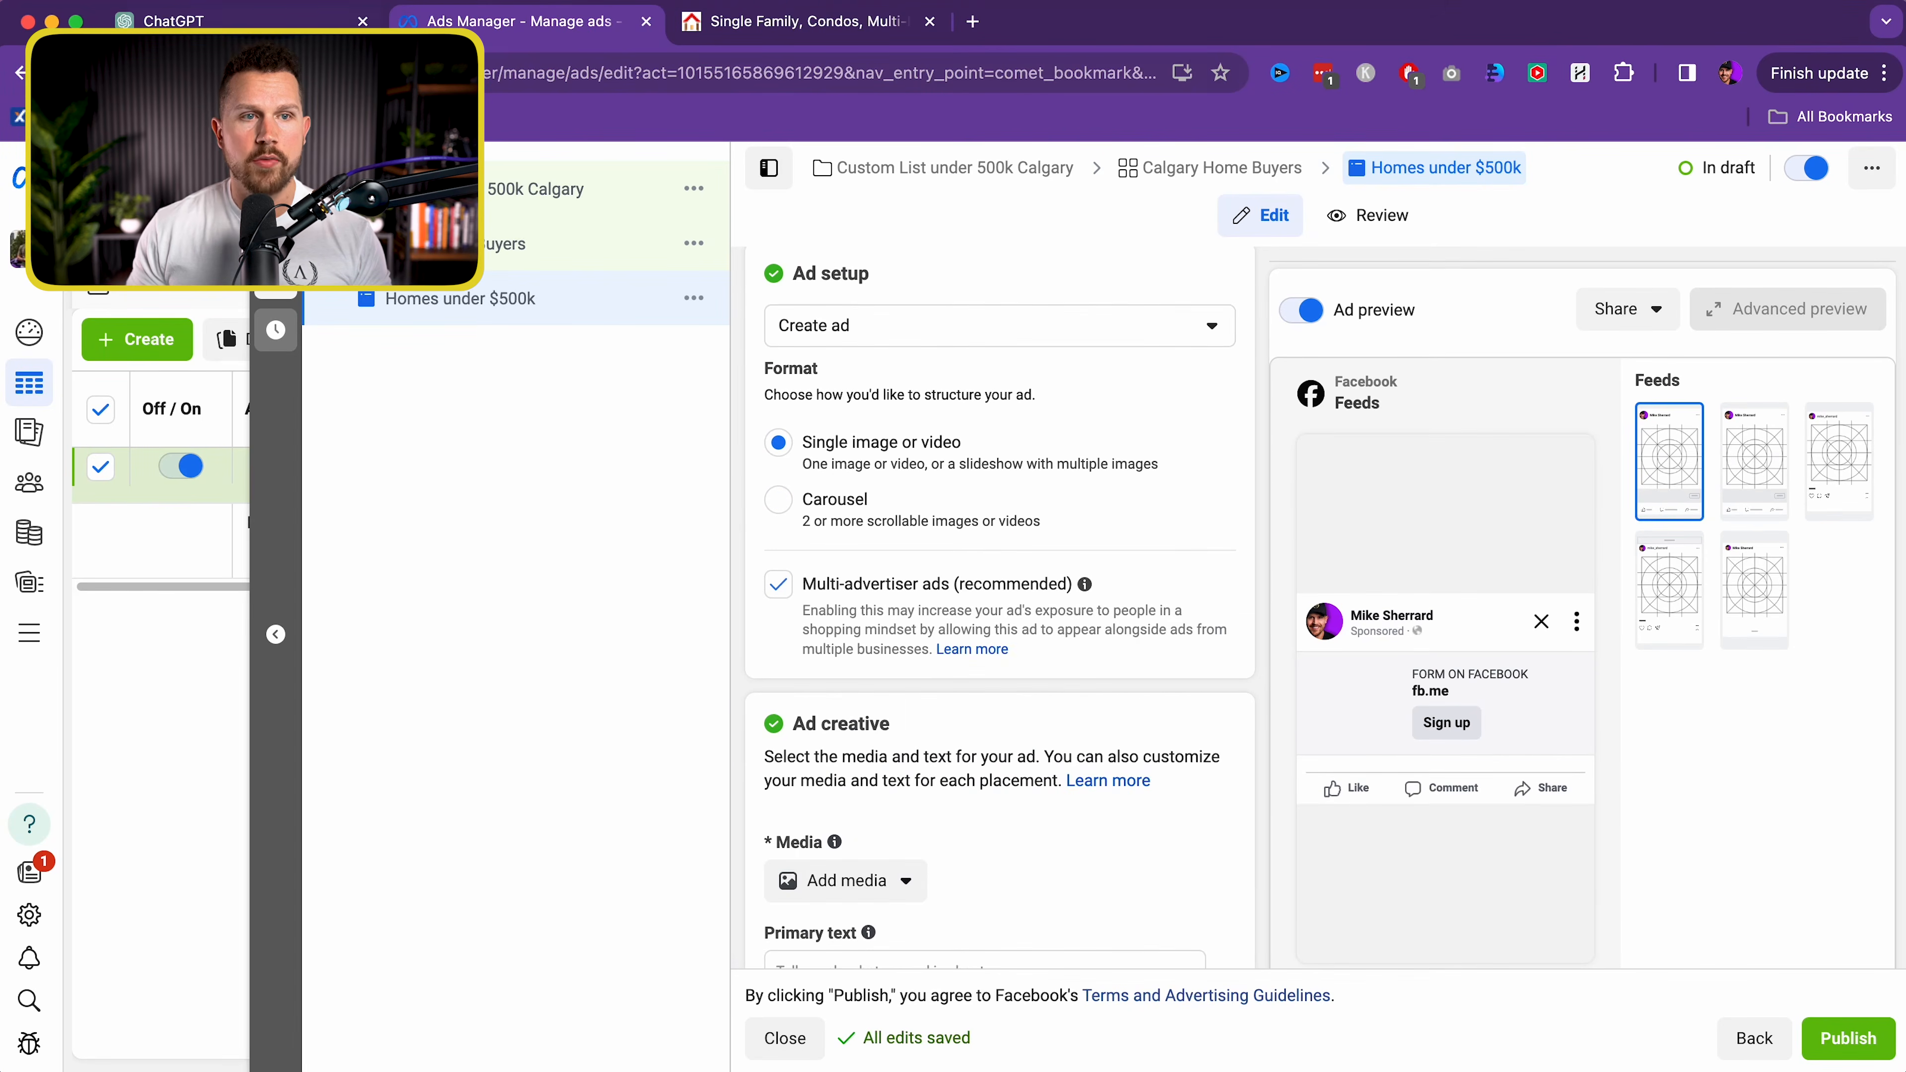
# Review ChatGPT's ad image recommendations, especially High-Quality Property Photos, and look at the Calgary listings page for suitable photos
pyautogui.hotkey('ctrl', 'shift', 'Tab')
pyautogui.scroll(-10, 1009, 684)
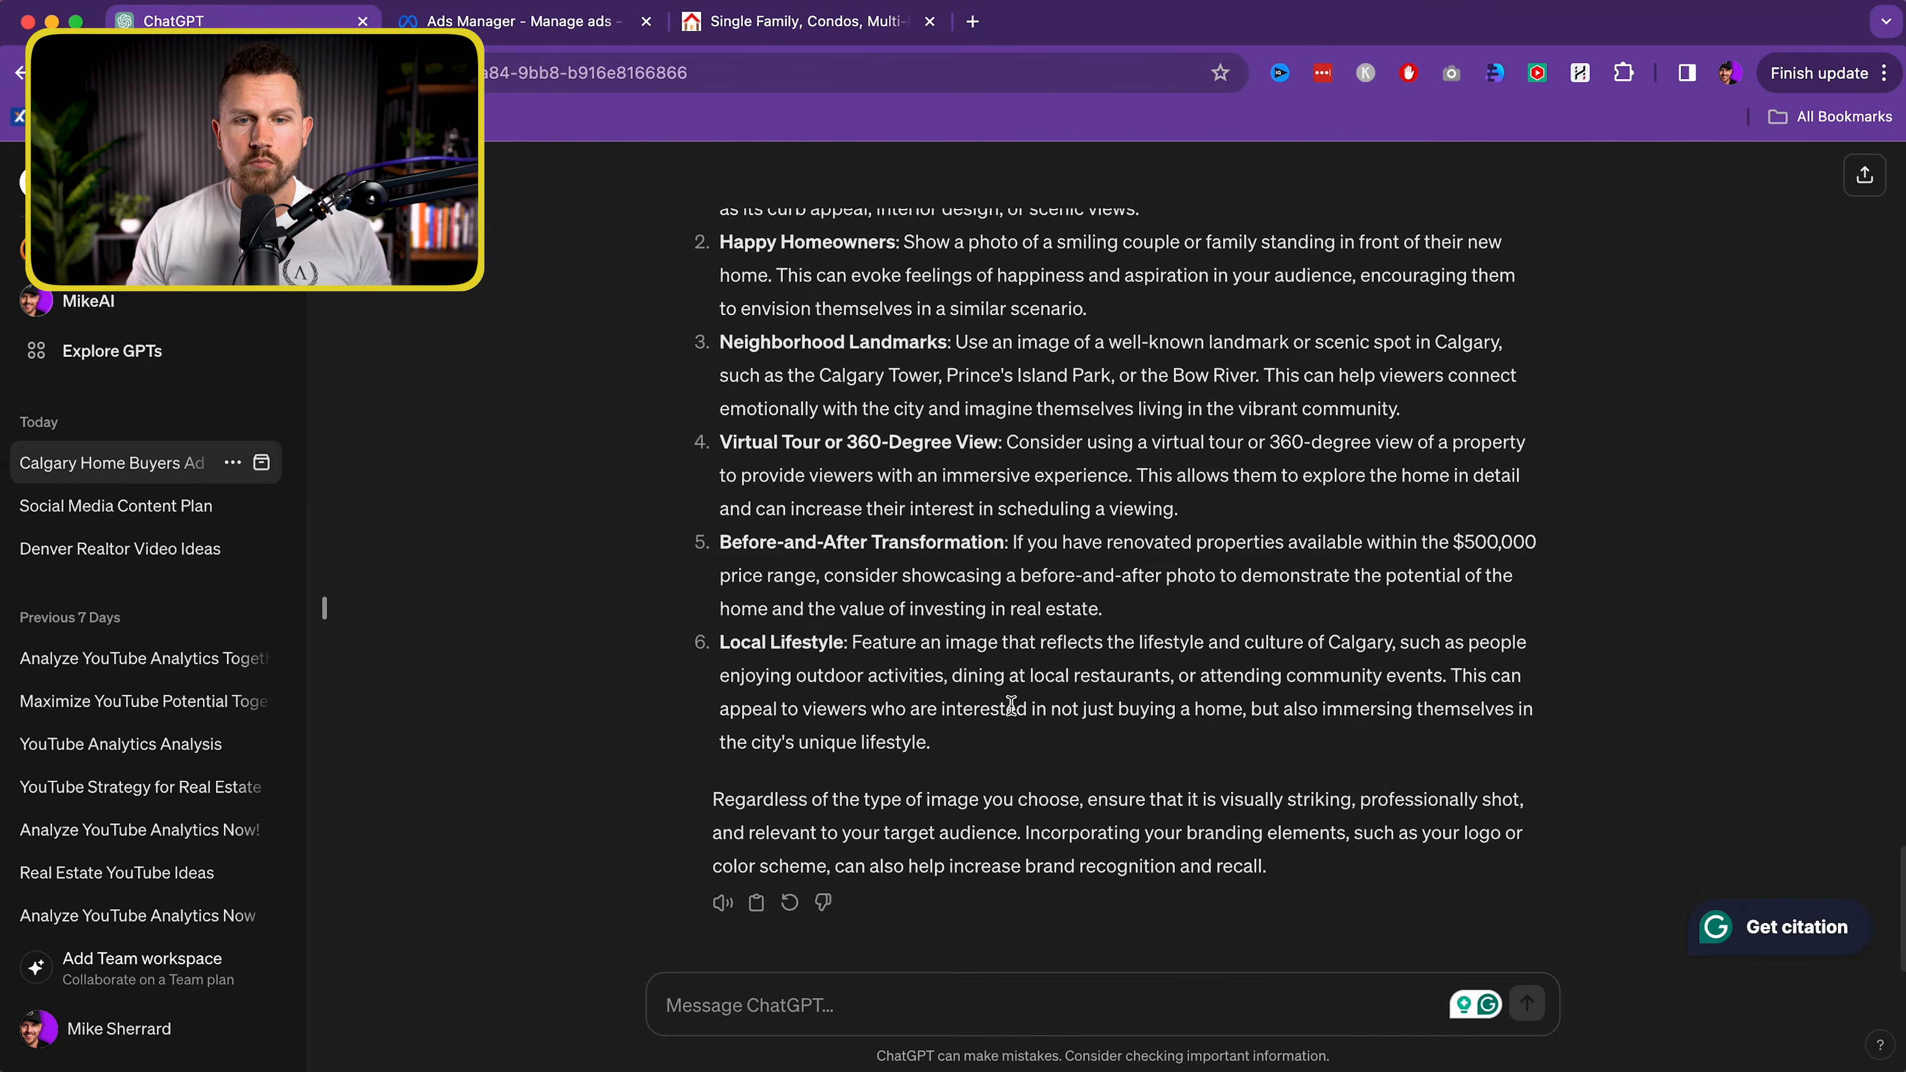
pyautogui.scroll(5, 1011, 705)
pyautogui.click(735, 431)
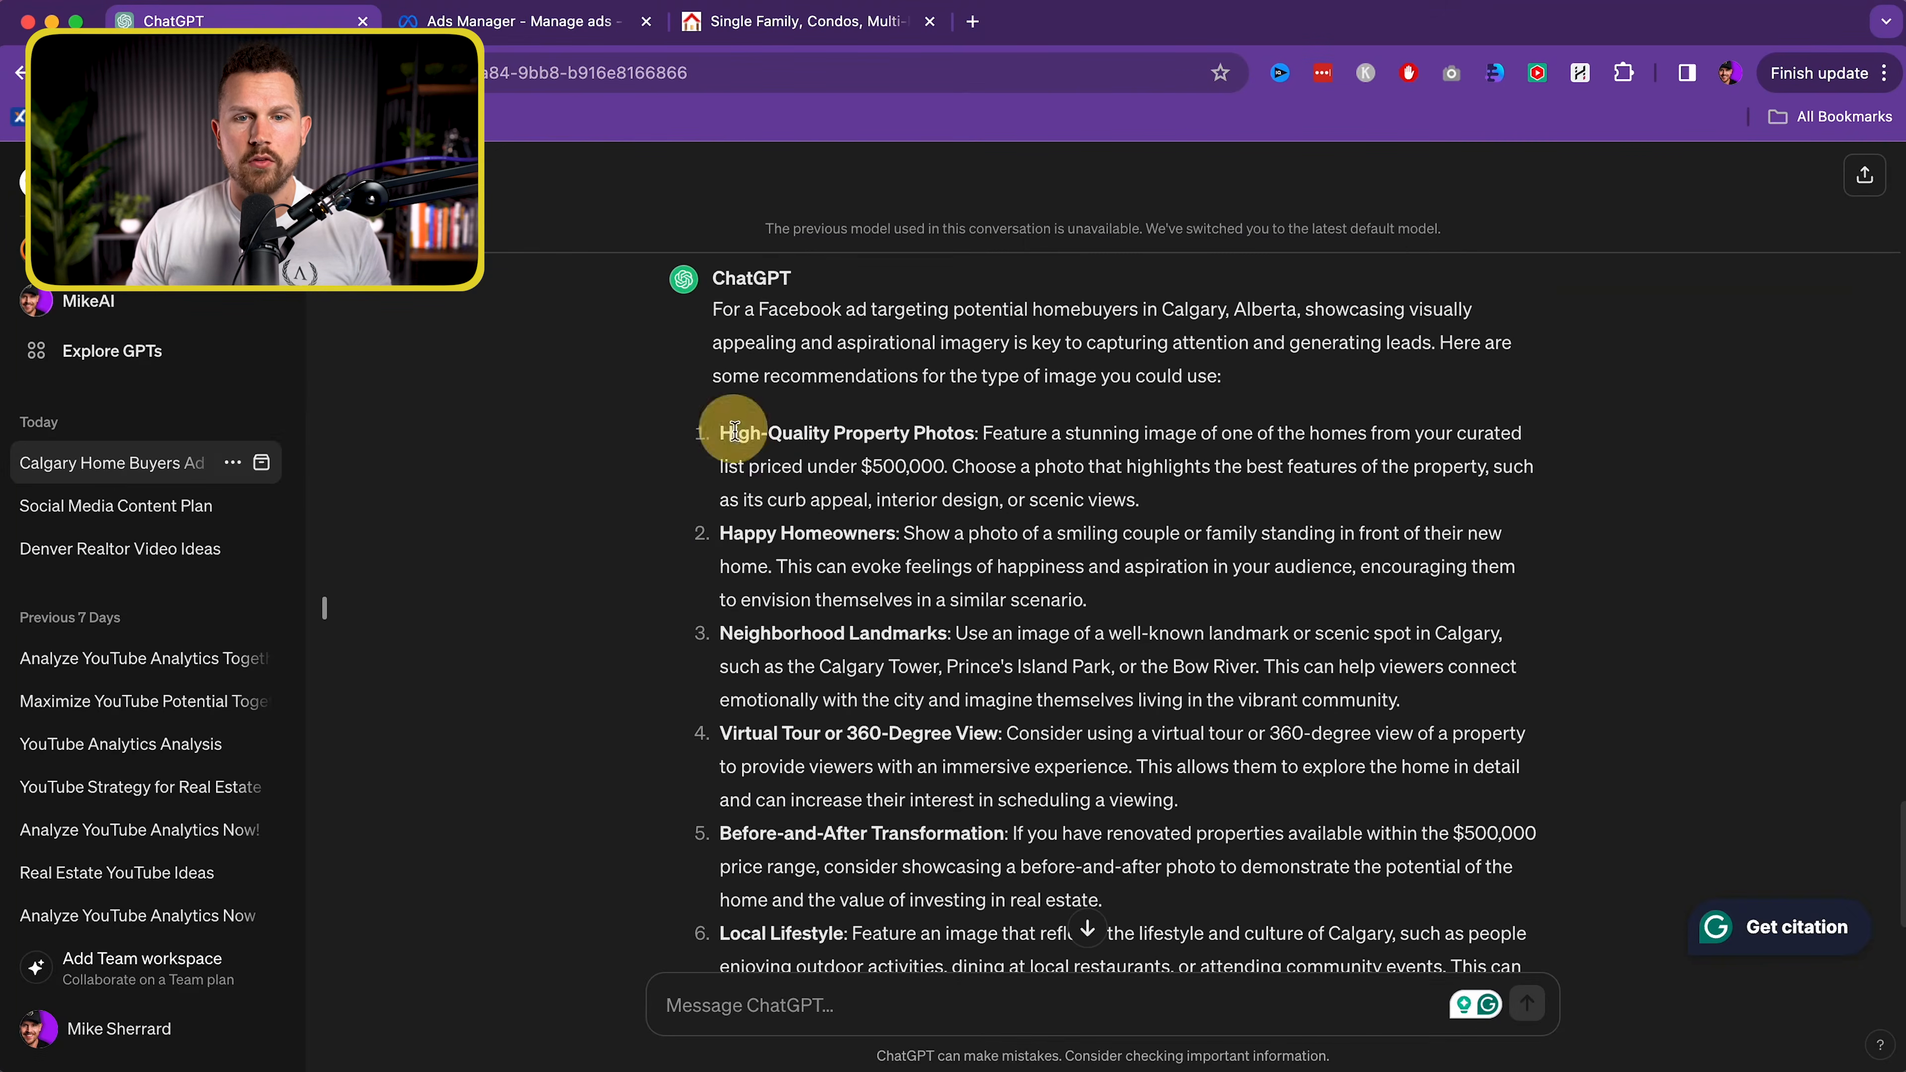
pyautogui.tripleClick(735, 431)
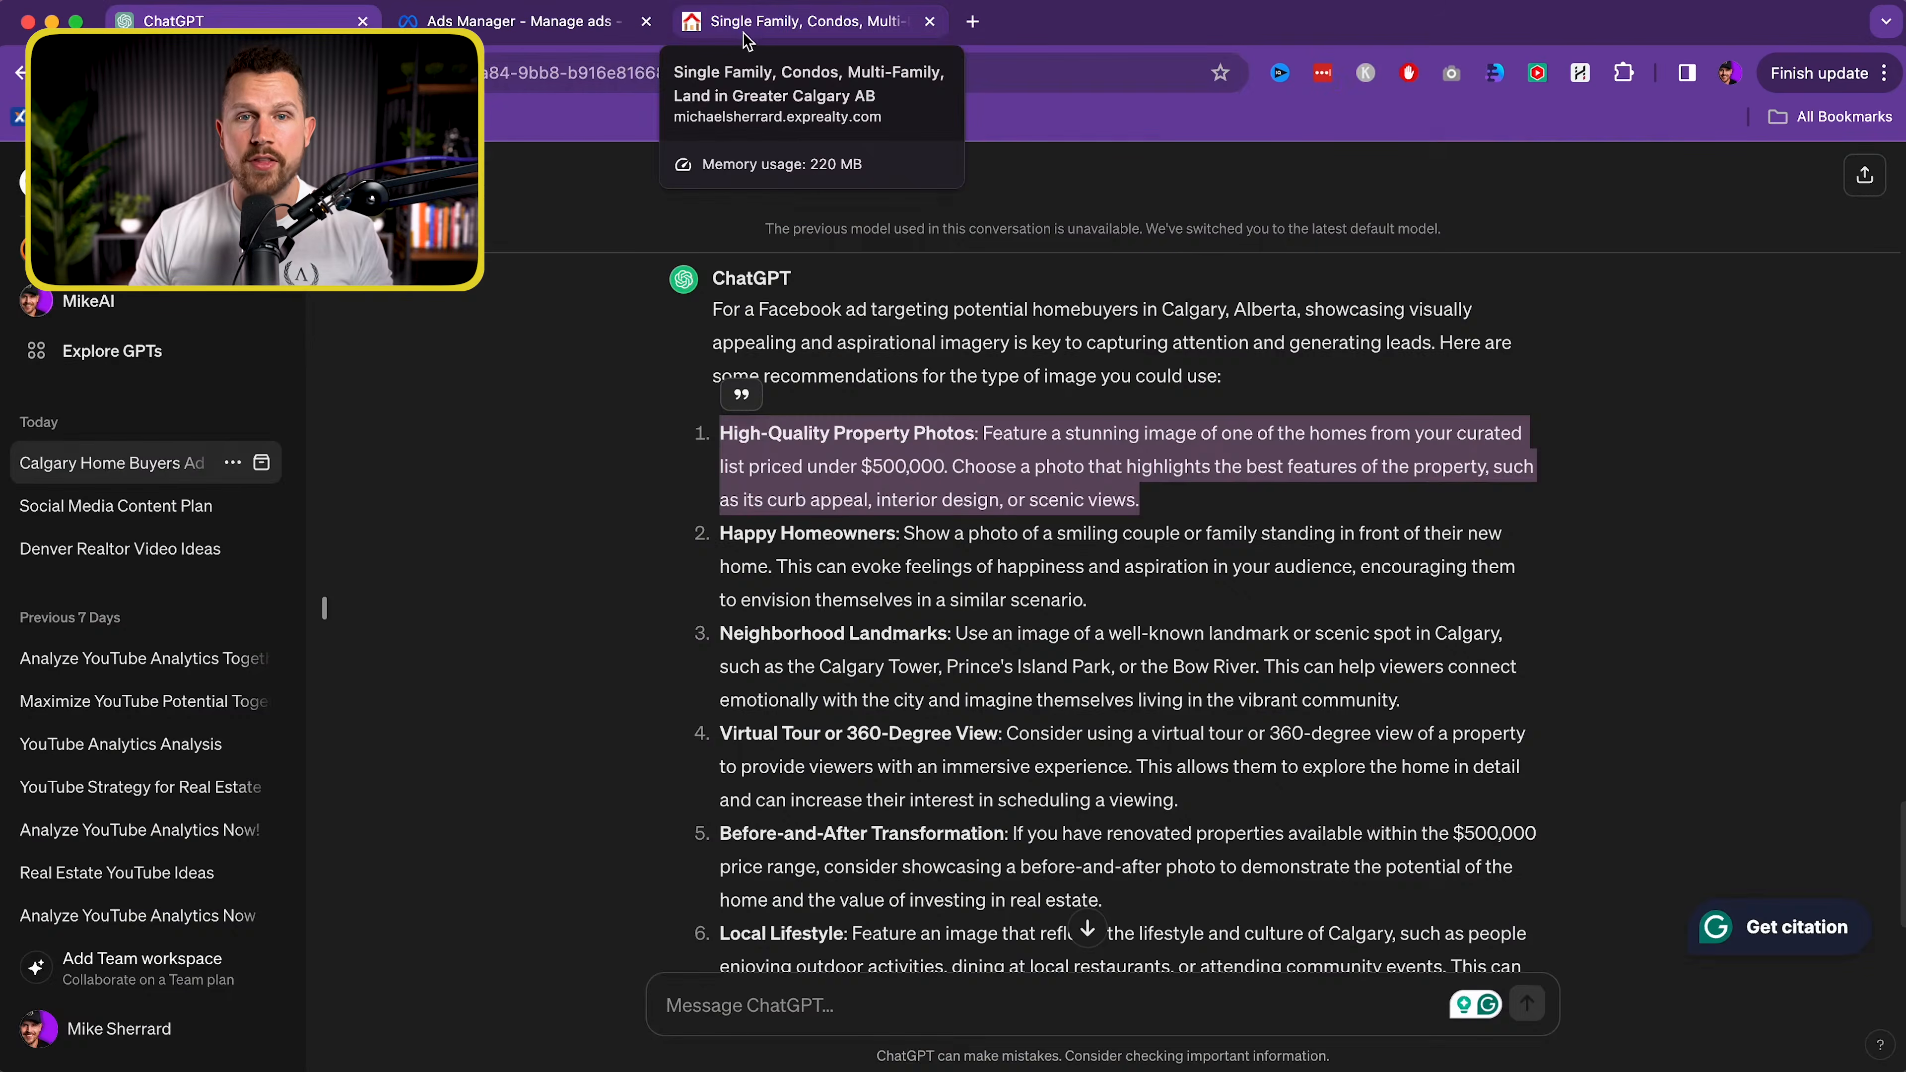
pyautogui.click(745, 34)
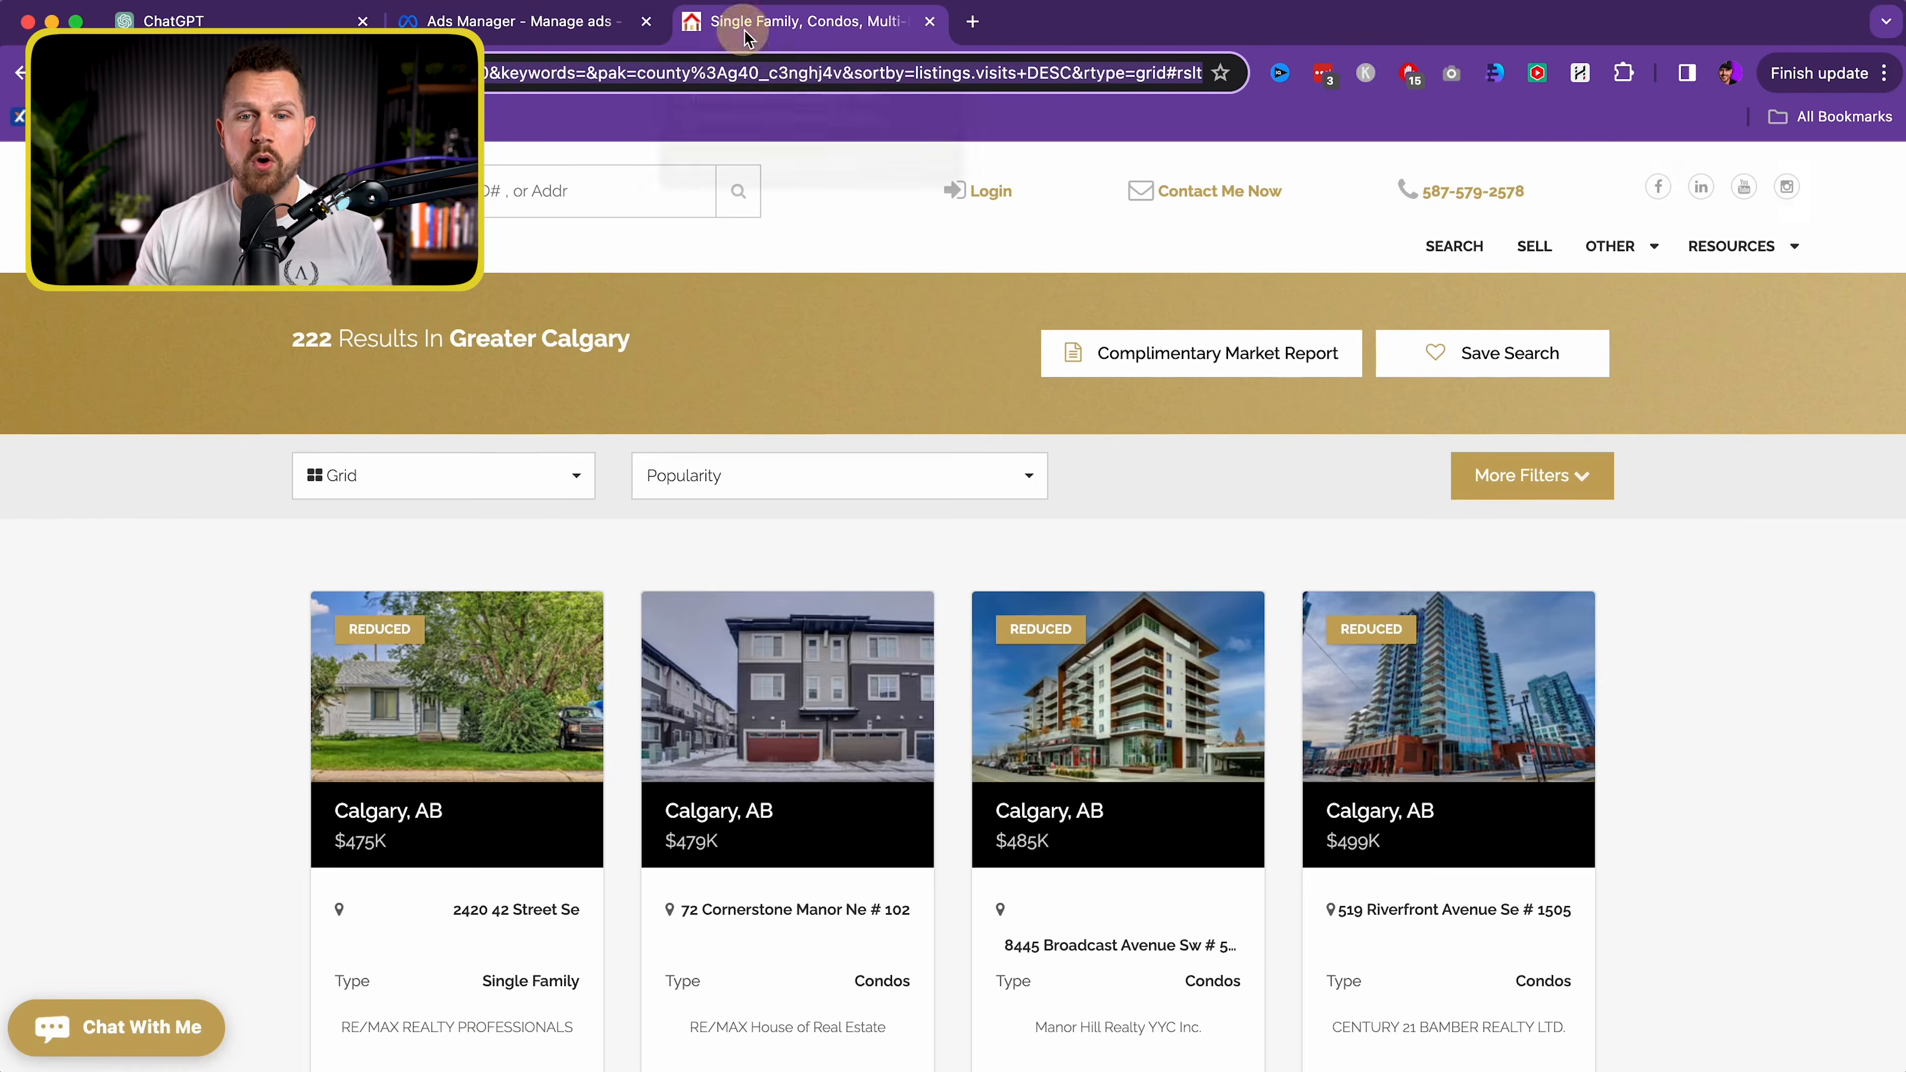
# In Ads Manager, add the account image 1.jpg as the ad's media and proceed to the placement crop
pyautogui.click(544, 38)
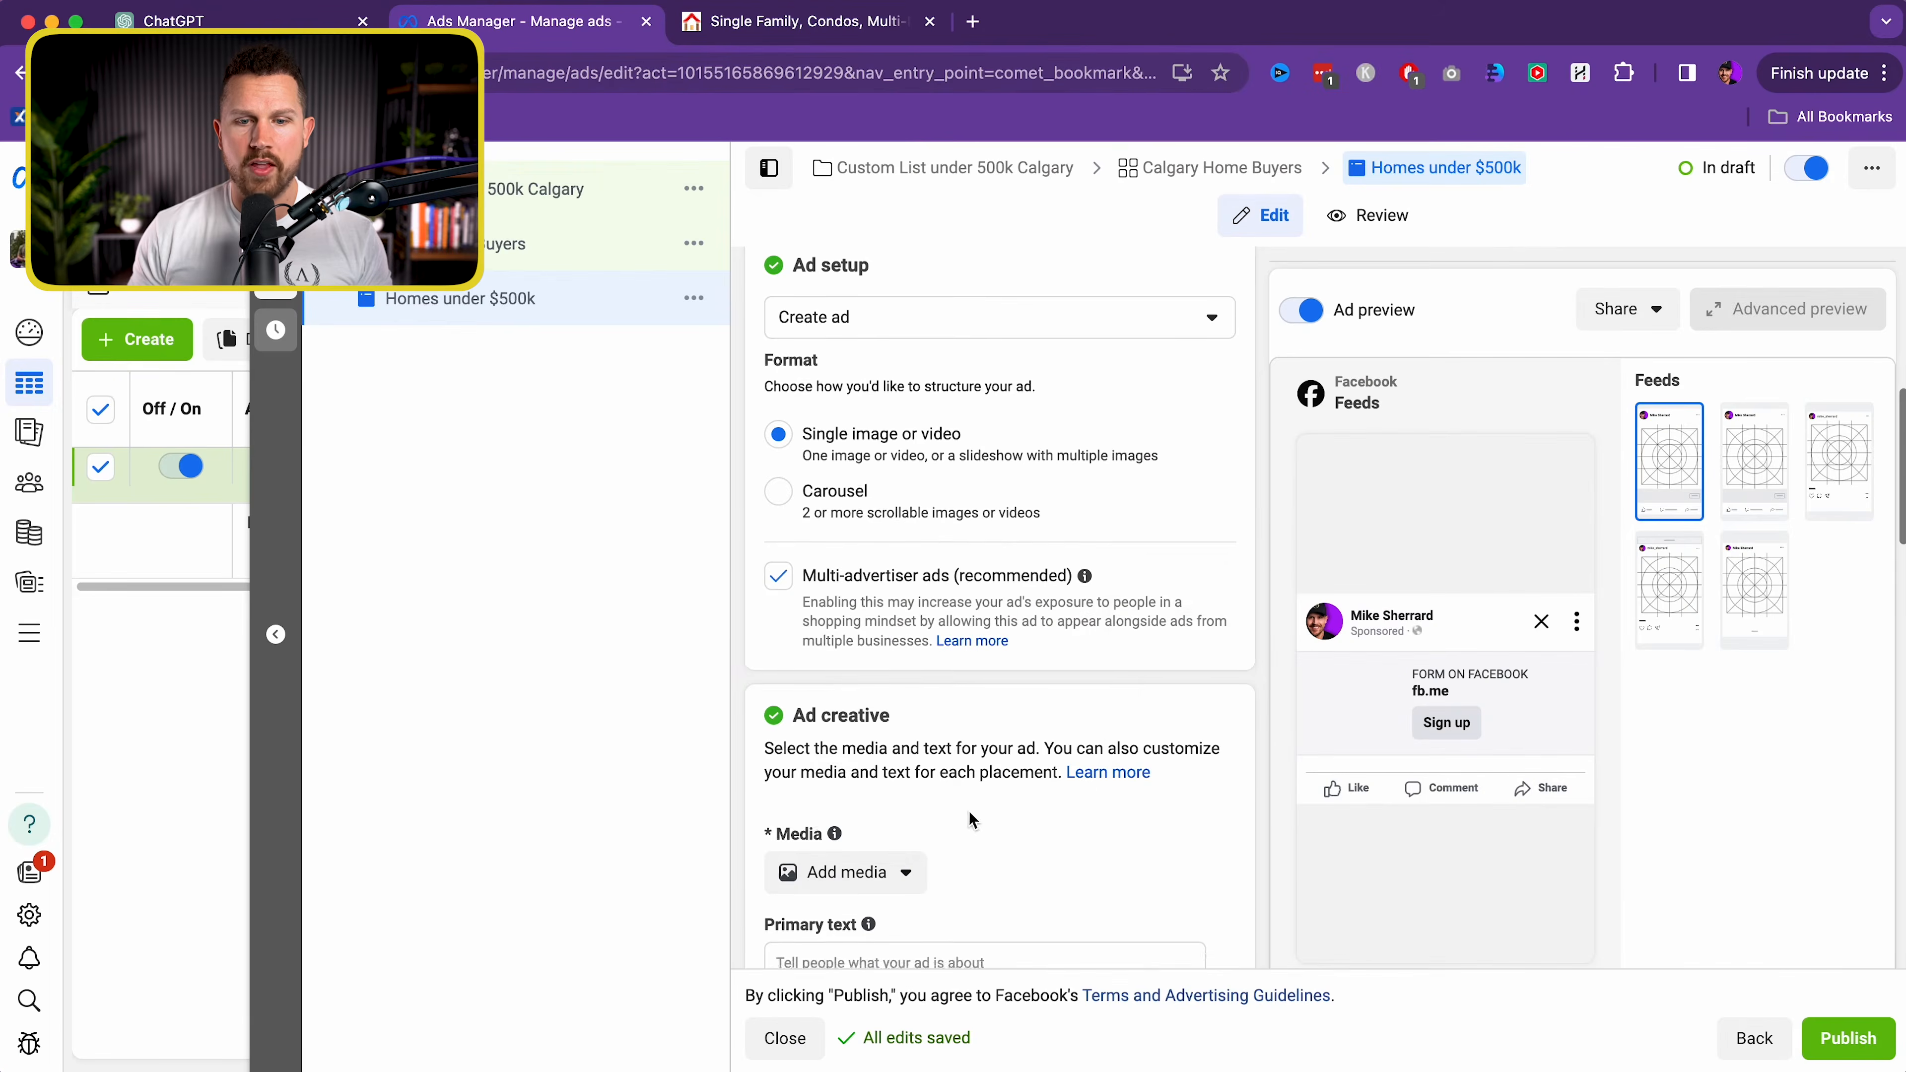
pyautogui.scroll(-3, 1040, 728)
pyautogui.click(893, 679)
pyautogui.click(870, 740)
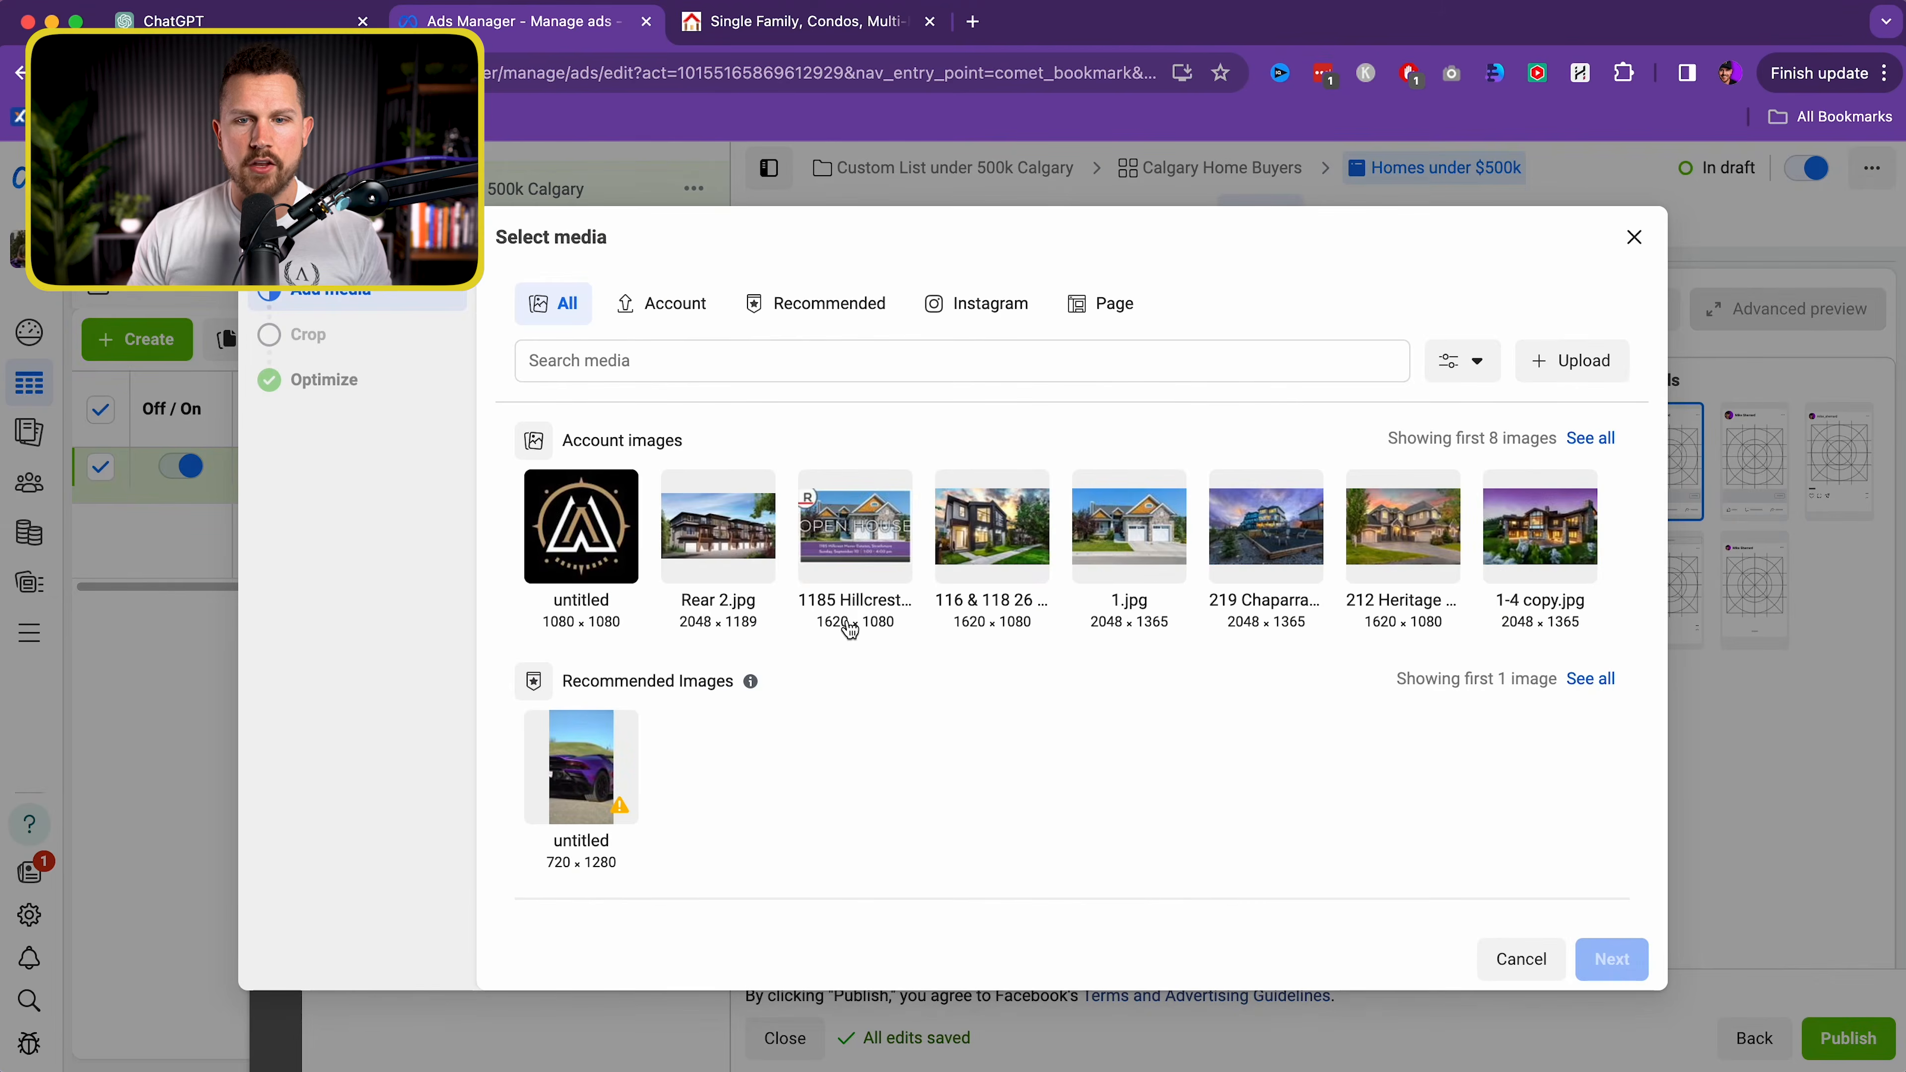
pyautogui.click(1145, 526)
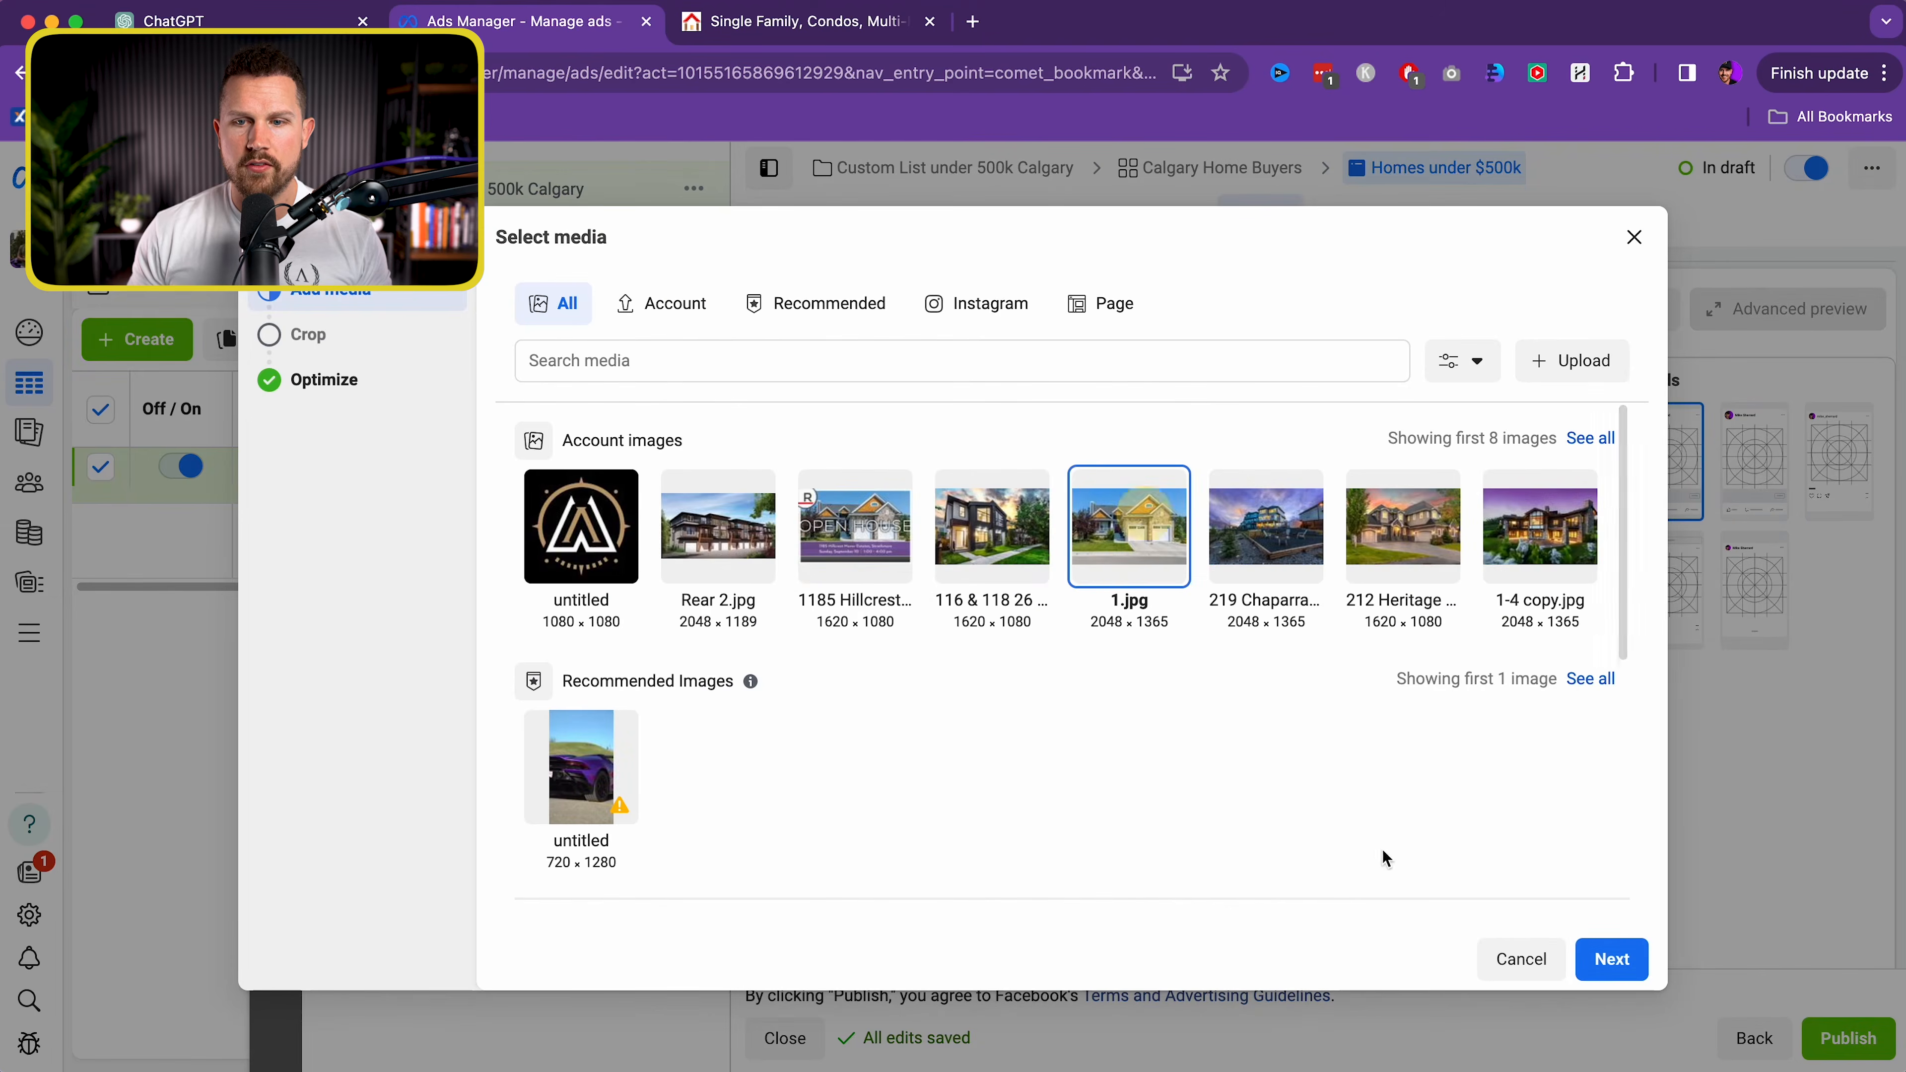
pyautogui.click(1610, 961)
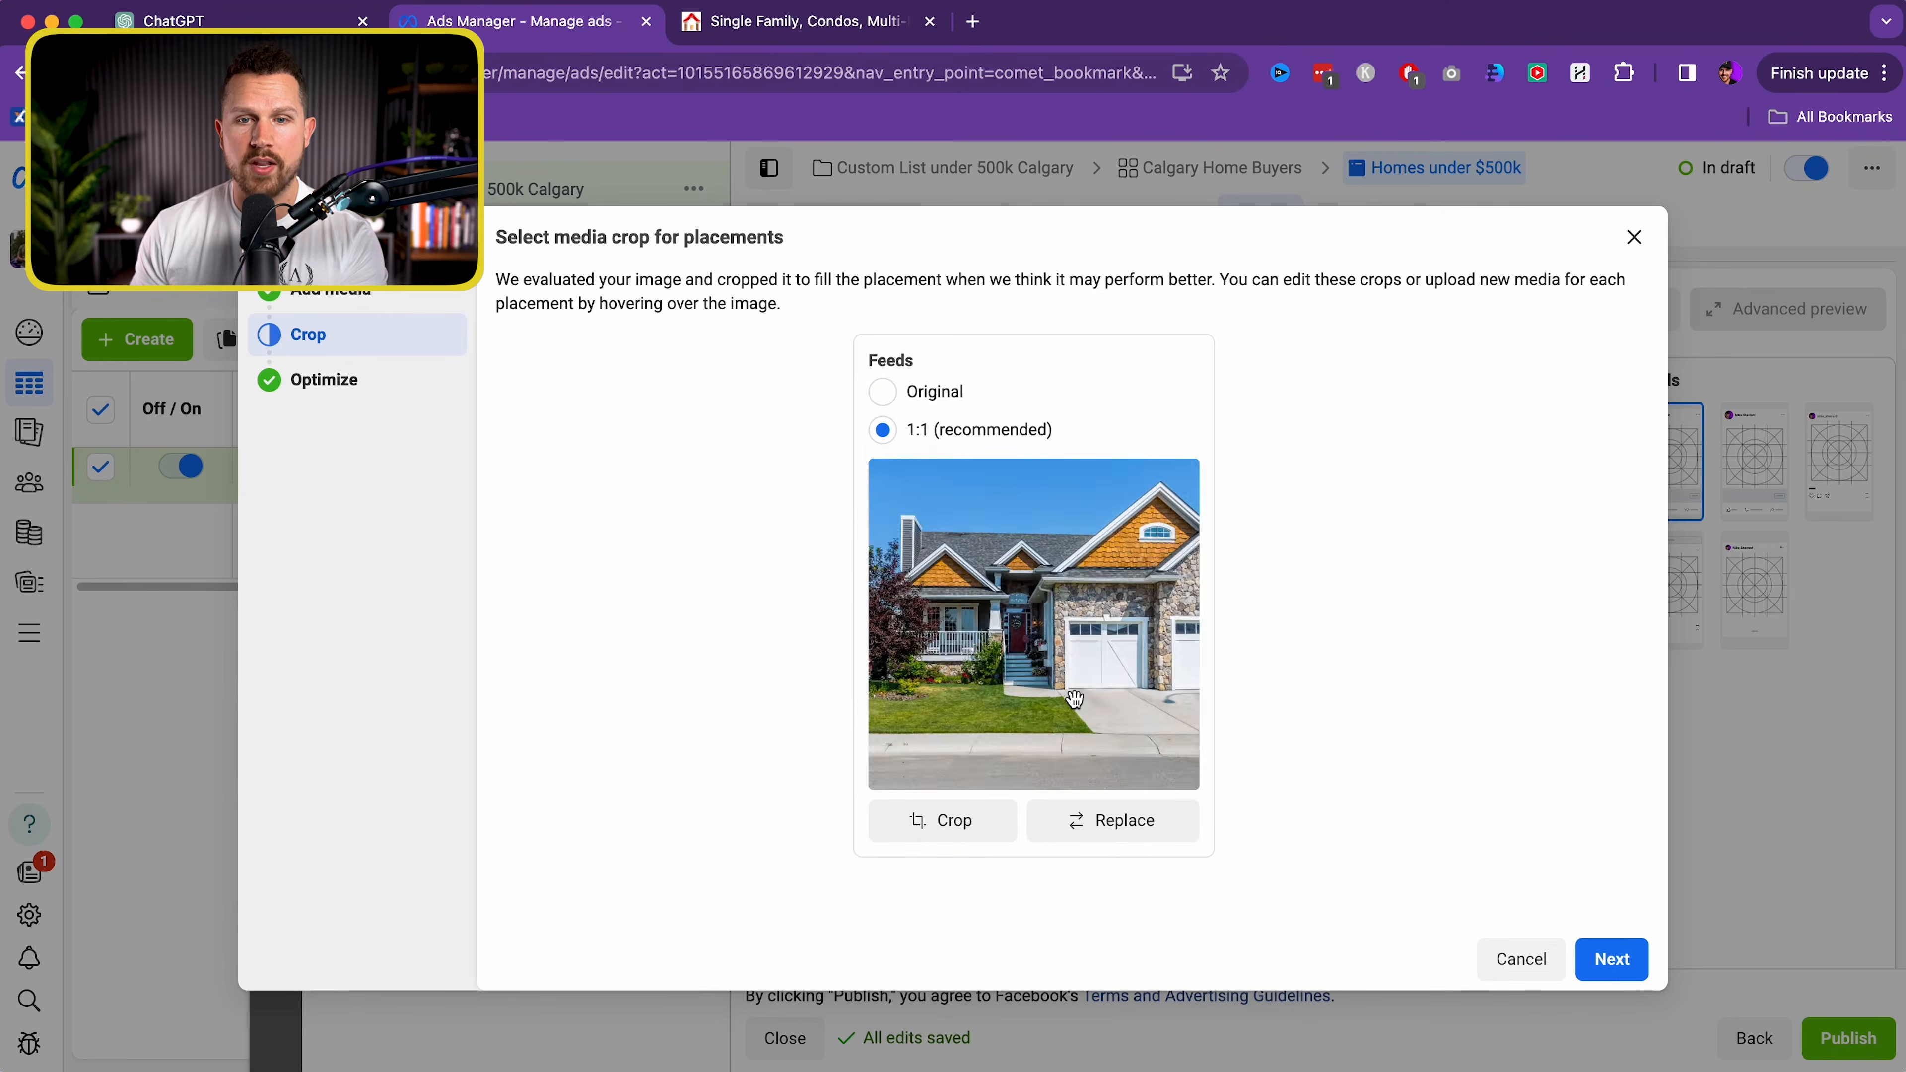
# Shift the 1:1 feed crop toward the garage side of the house and apply it
pyautogui.click(987, 822)
pyautogui.moveTo(1086, 714); pyautogui.dragTo(1114, 703)
pyautogui.click(1282, 904)
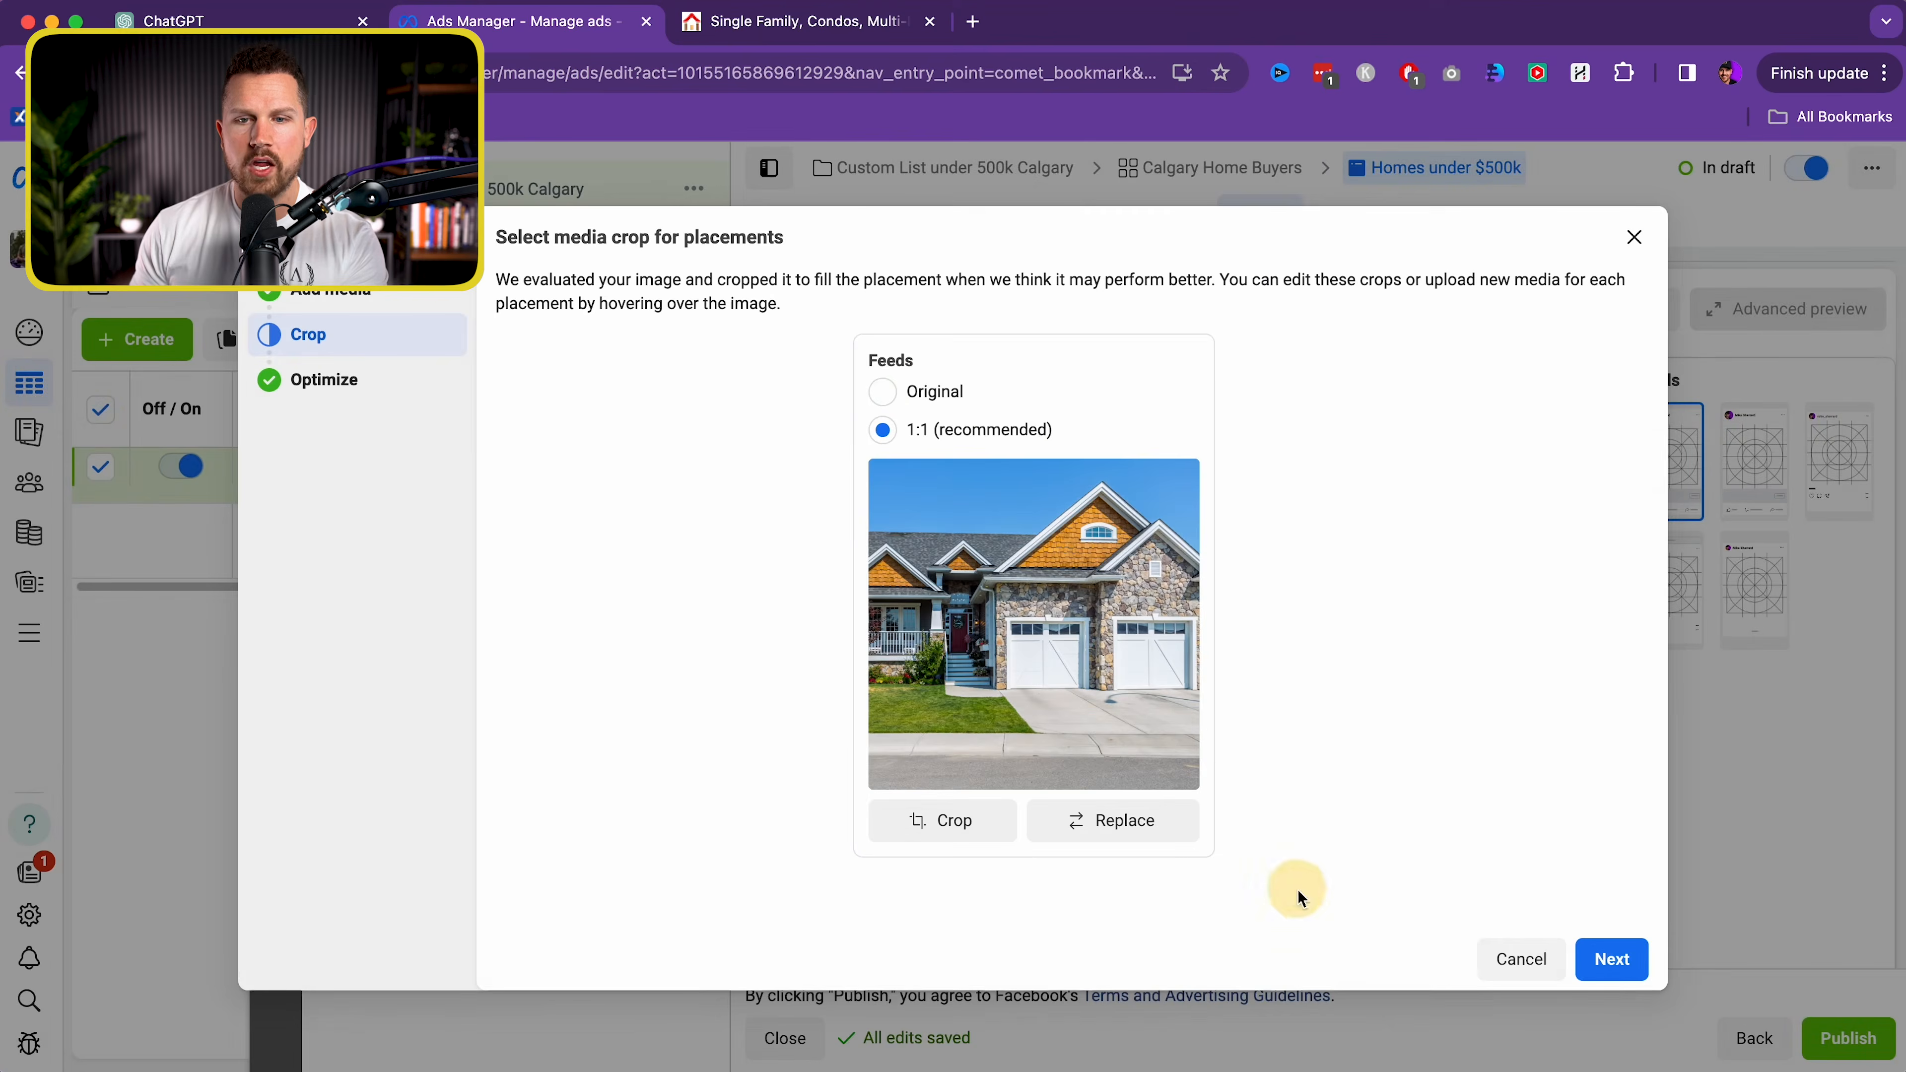
# Compare the Original and 1:1 (recommended) crop options for the Feeds placements
pyautogui.click(885, 394)
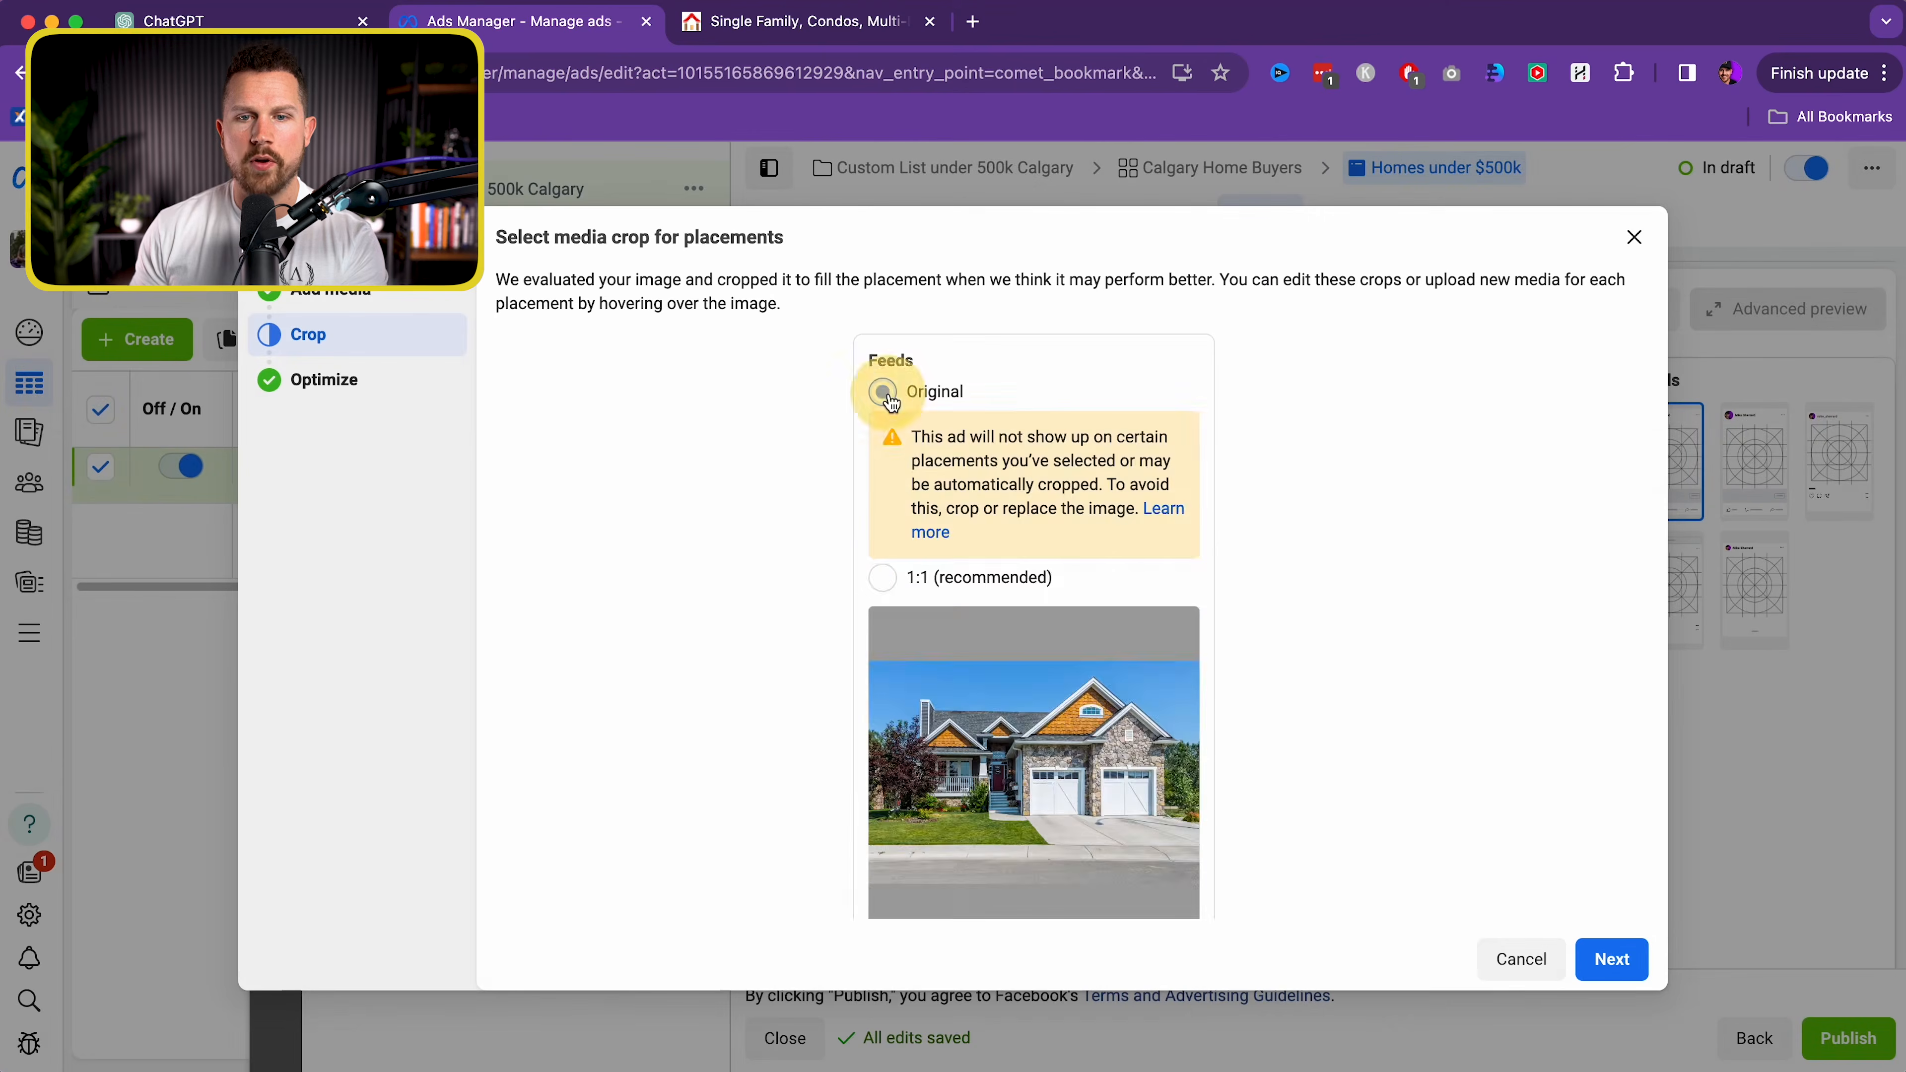
pyautogui.click(884, 577)
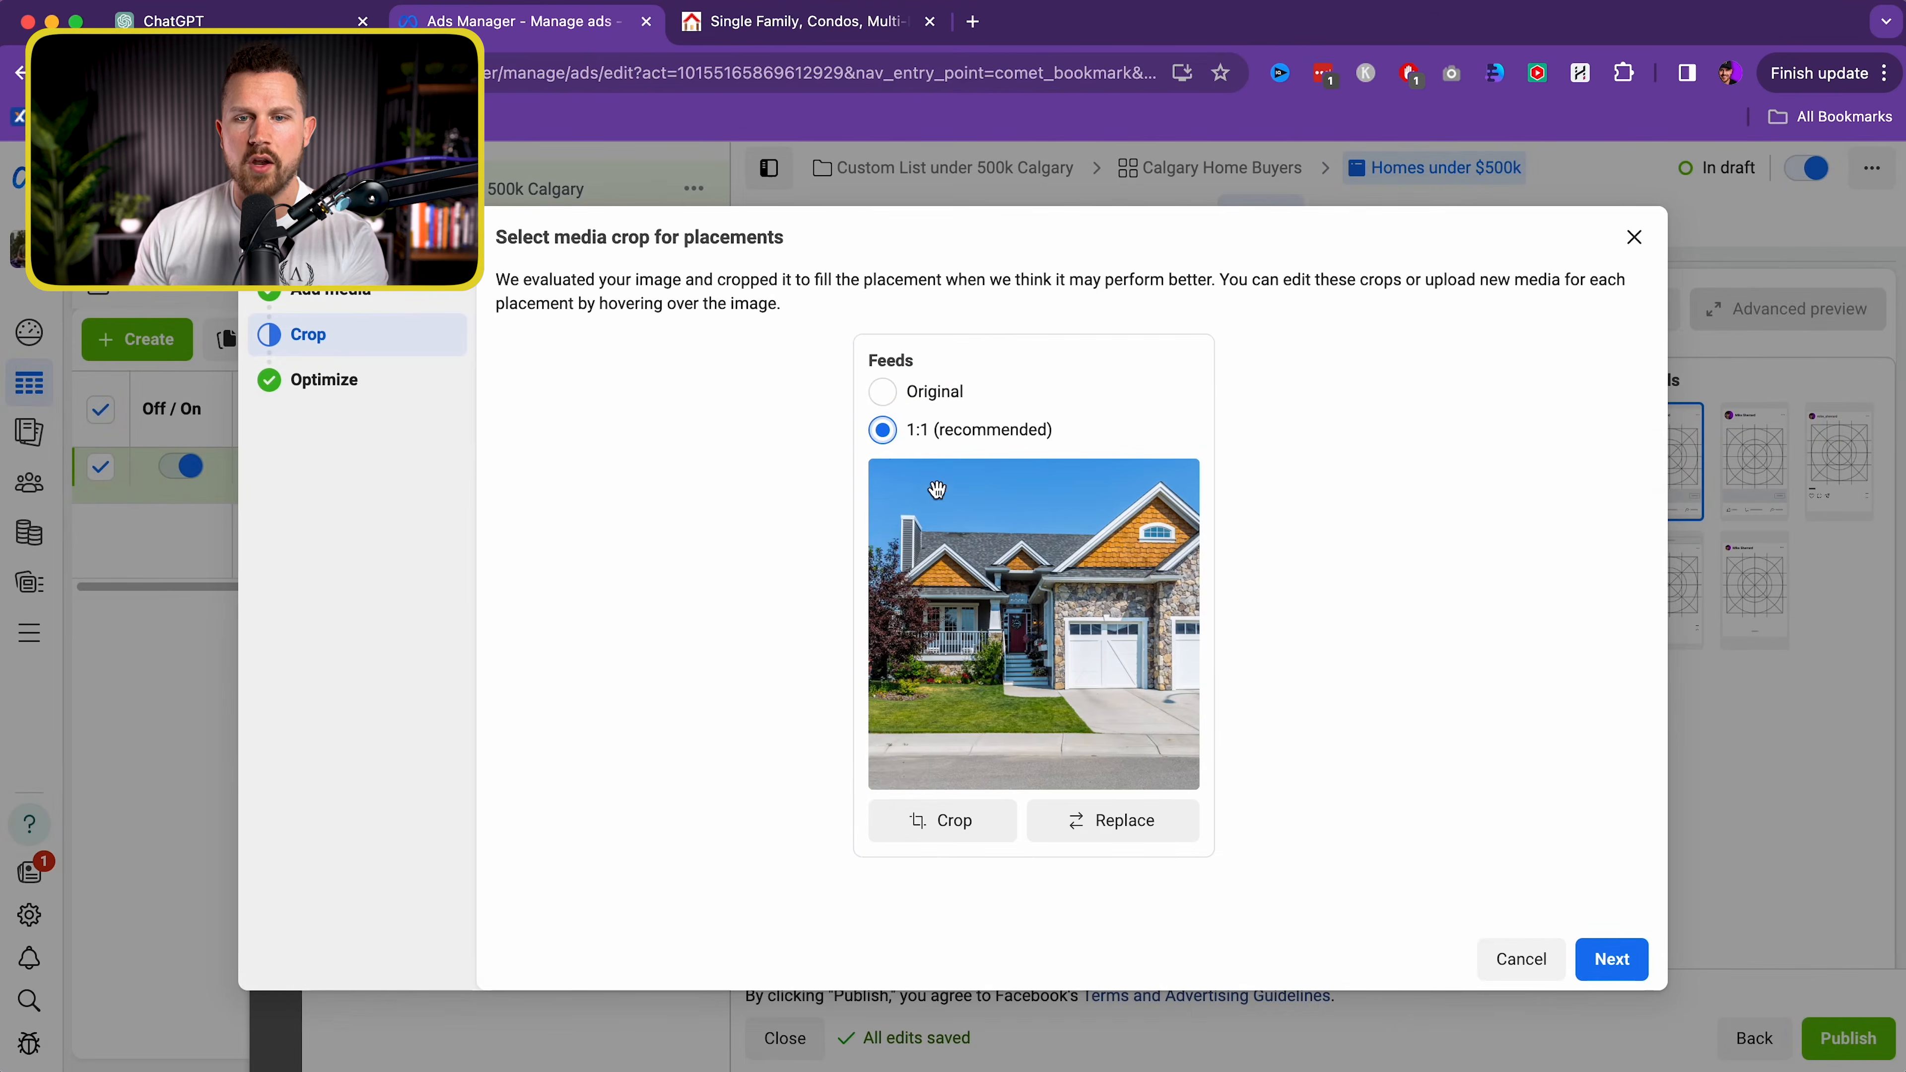
pyautogui.click(906, 386)
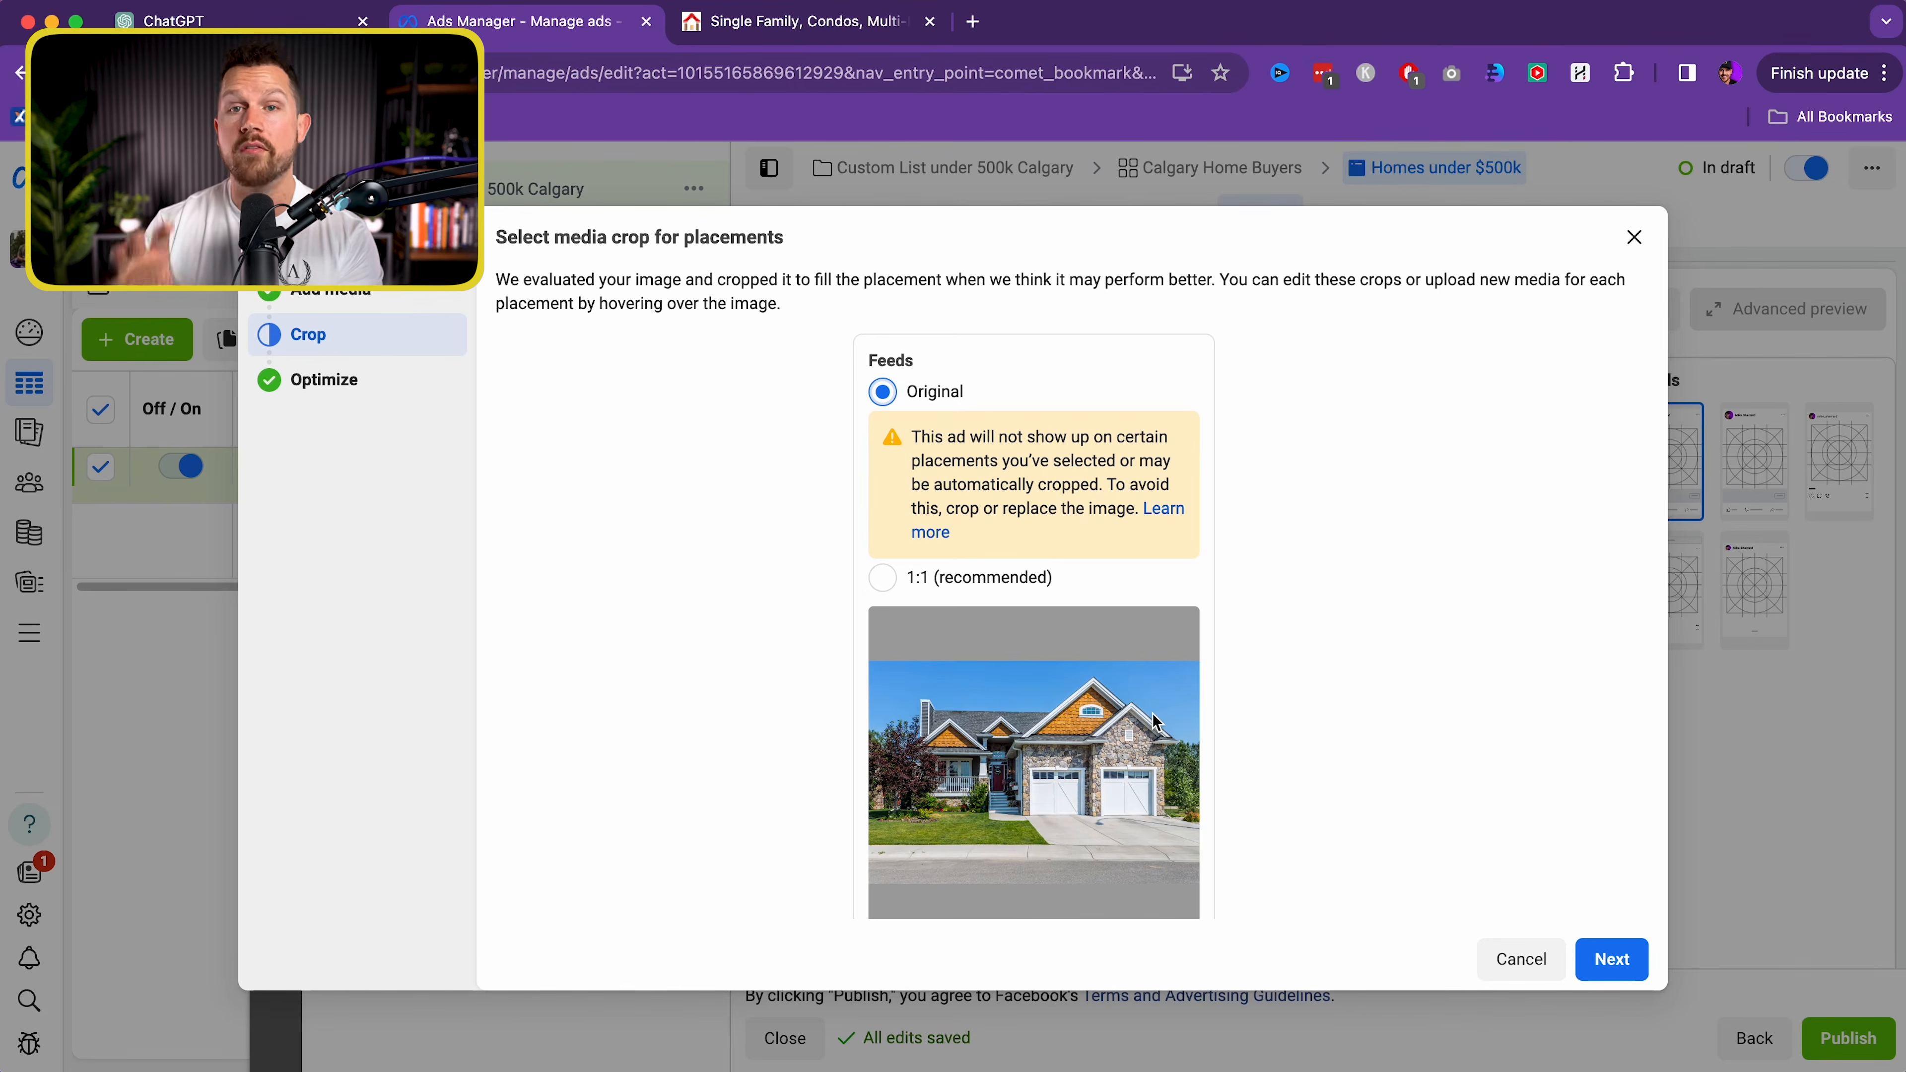
pyautogui.click(889, 577)
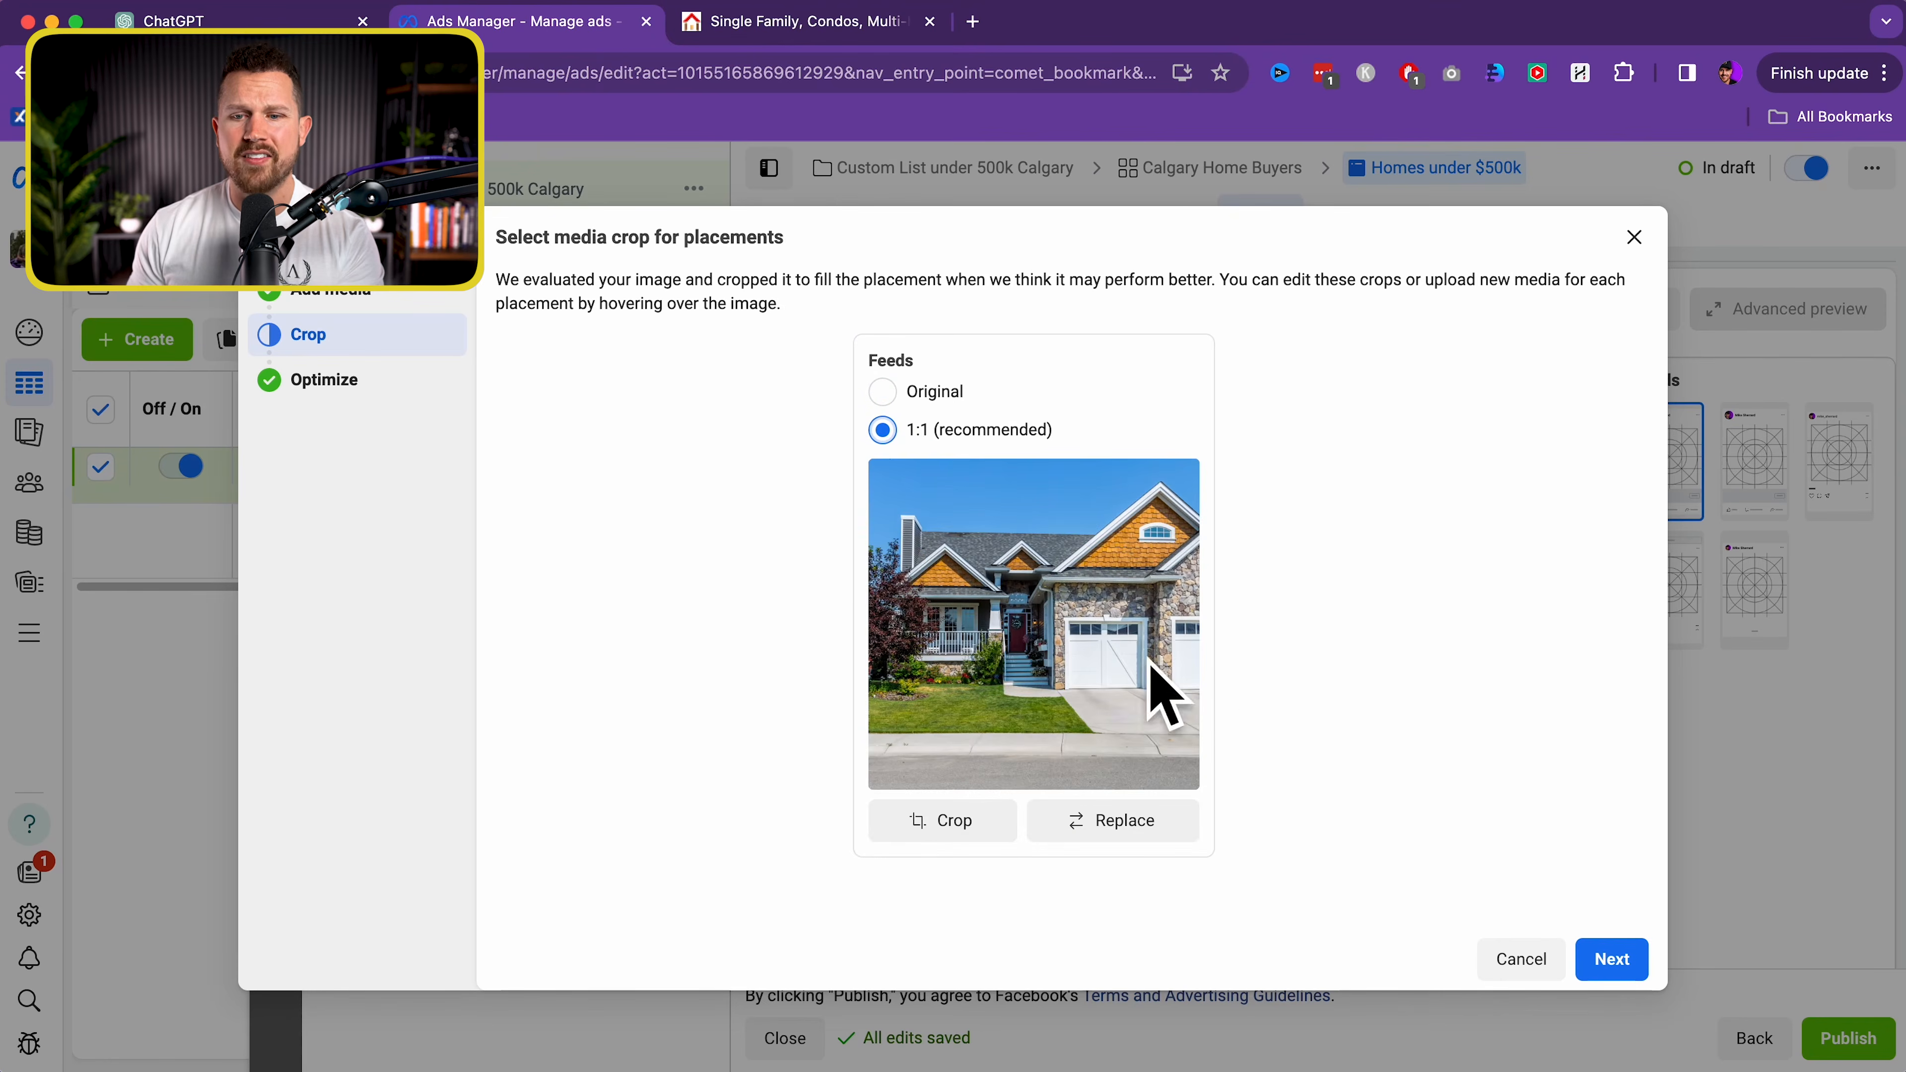
# Reposition the 1:1 crop to frame both garage doors, and finish the media setup with Advantage+ creative enhancements left off
pyautogui.click(965, 839)
pyautogui.moveTo(1080, 711)
pyautogui.mouseDown()
pyautogui.moveTo(1136, 711)
pyautogui.moveTo(1106, 711)
pyautogui.mouseUp()
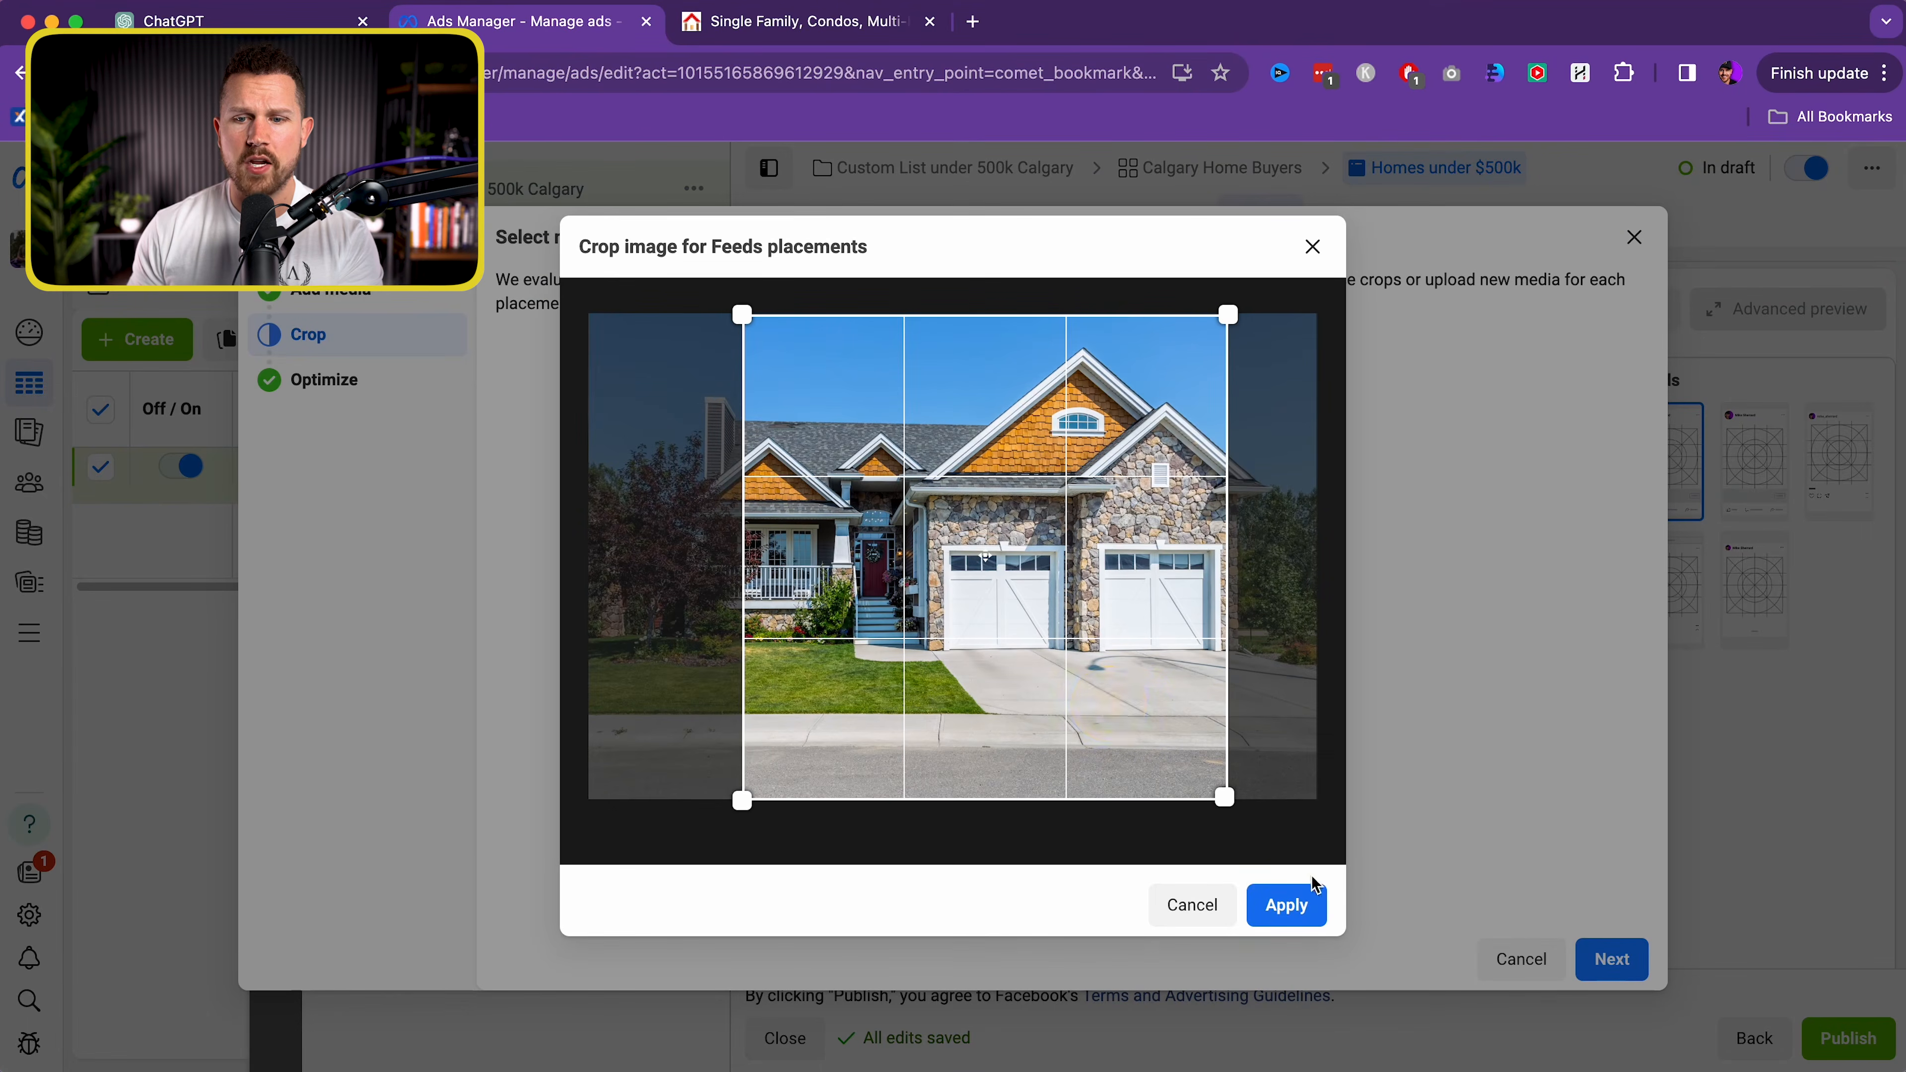
pyautogui.click(1292, 904)
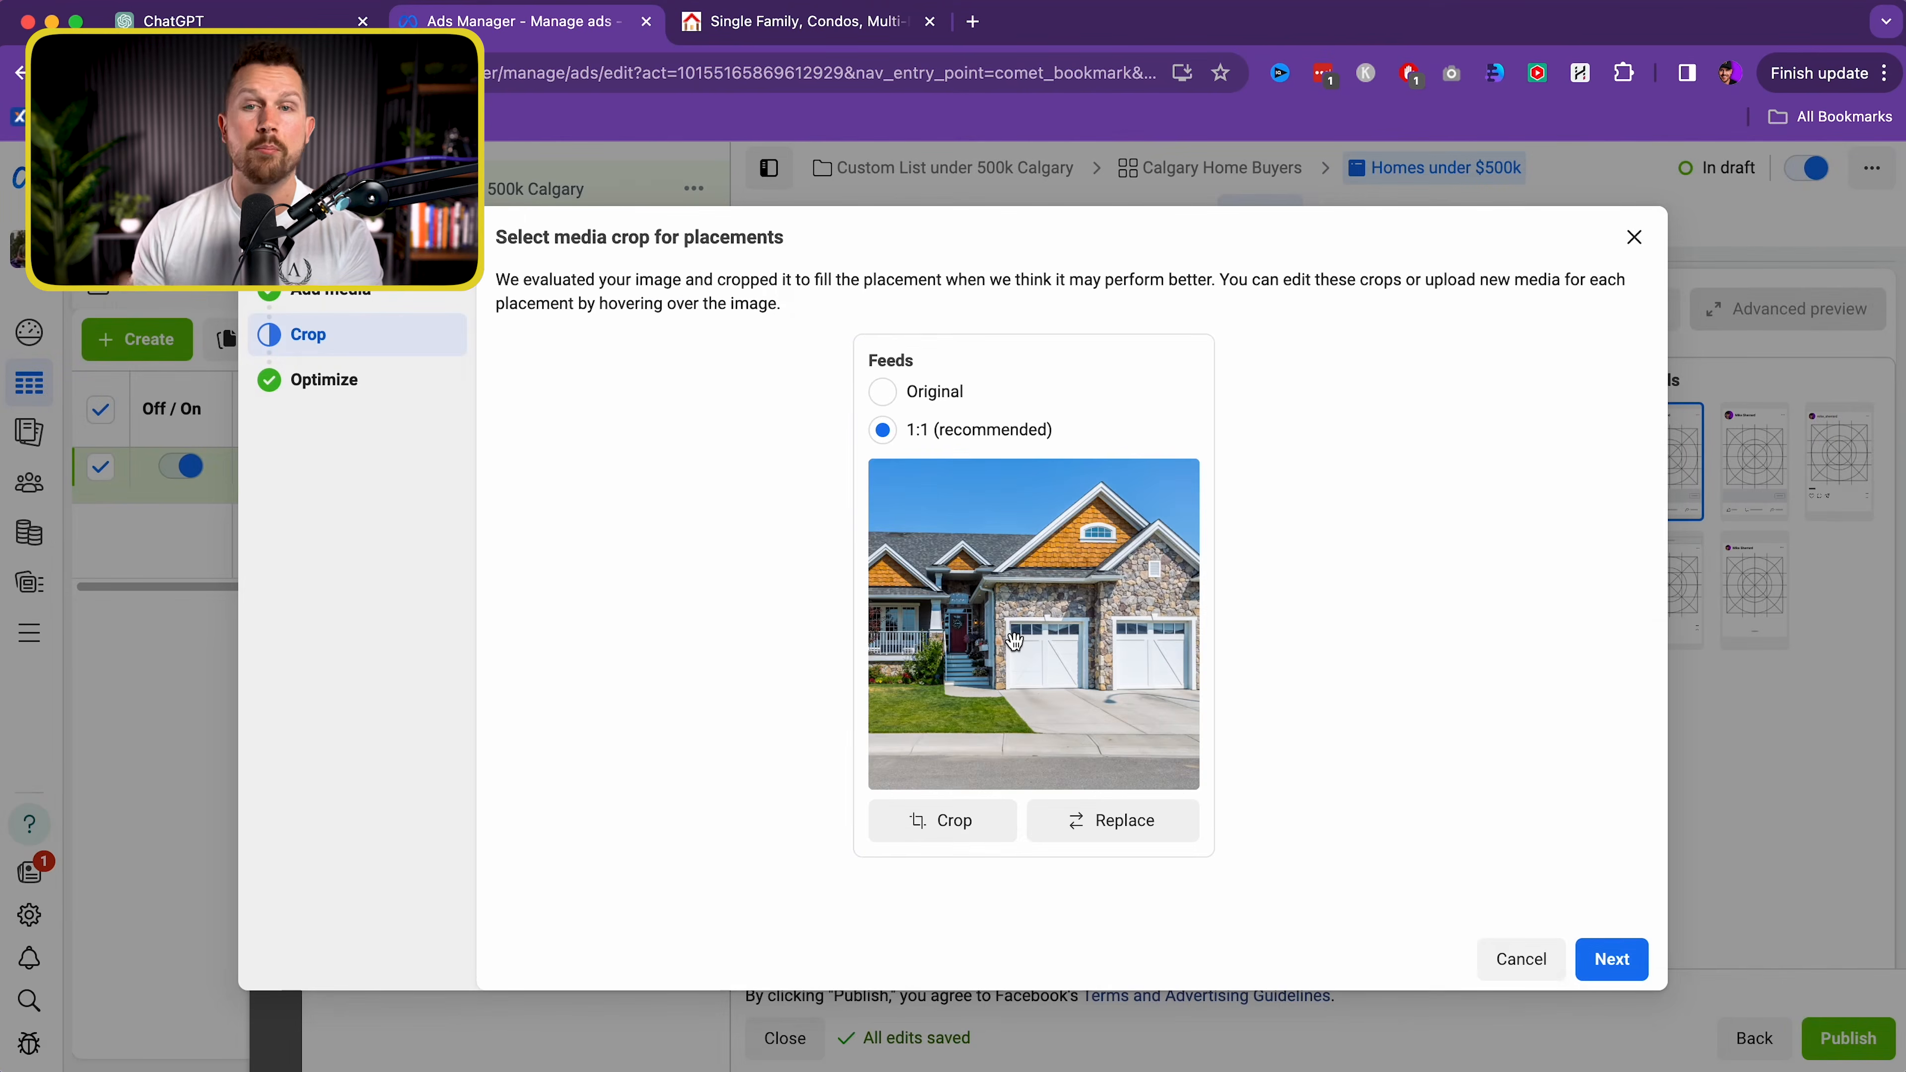
pyautogui.click(1584, 962)
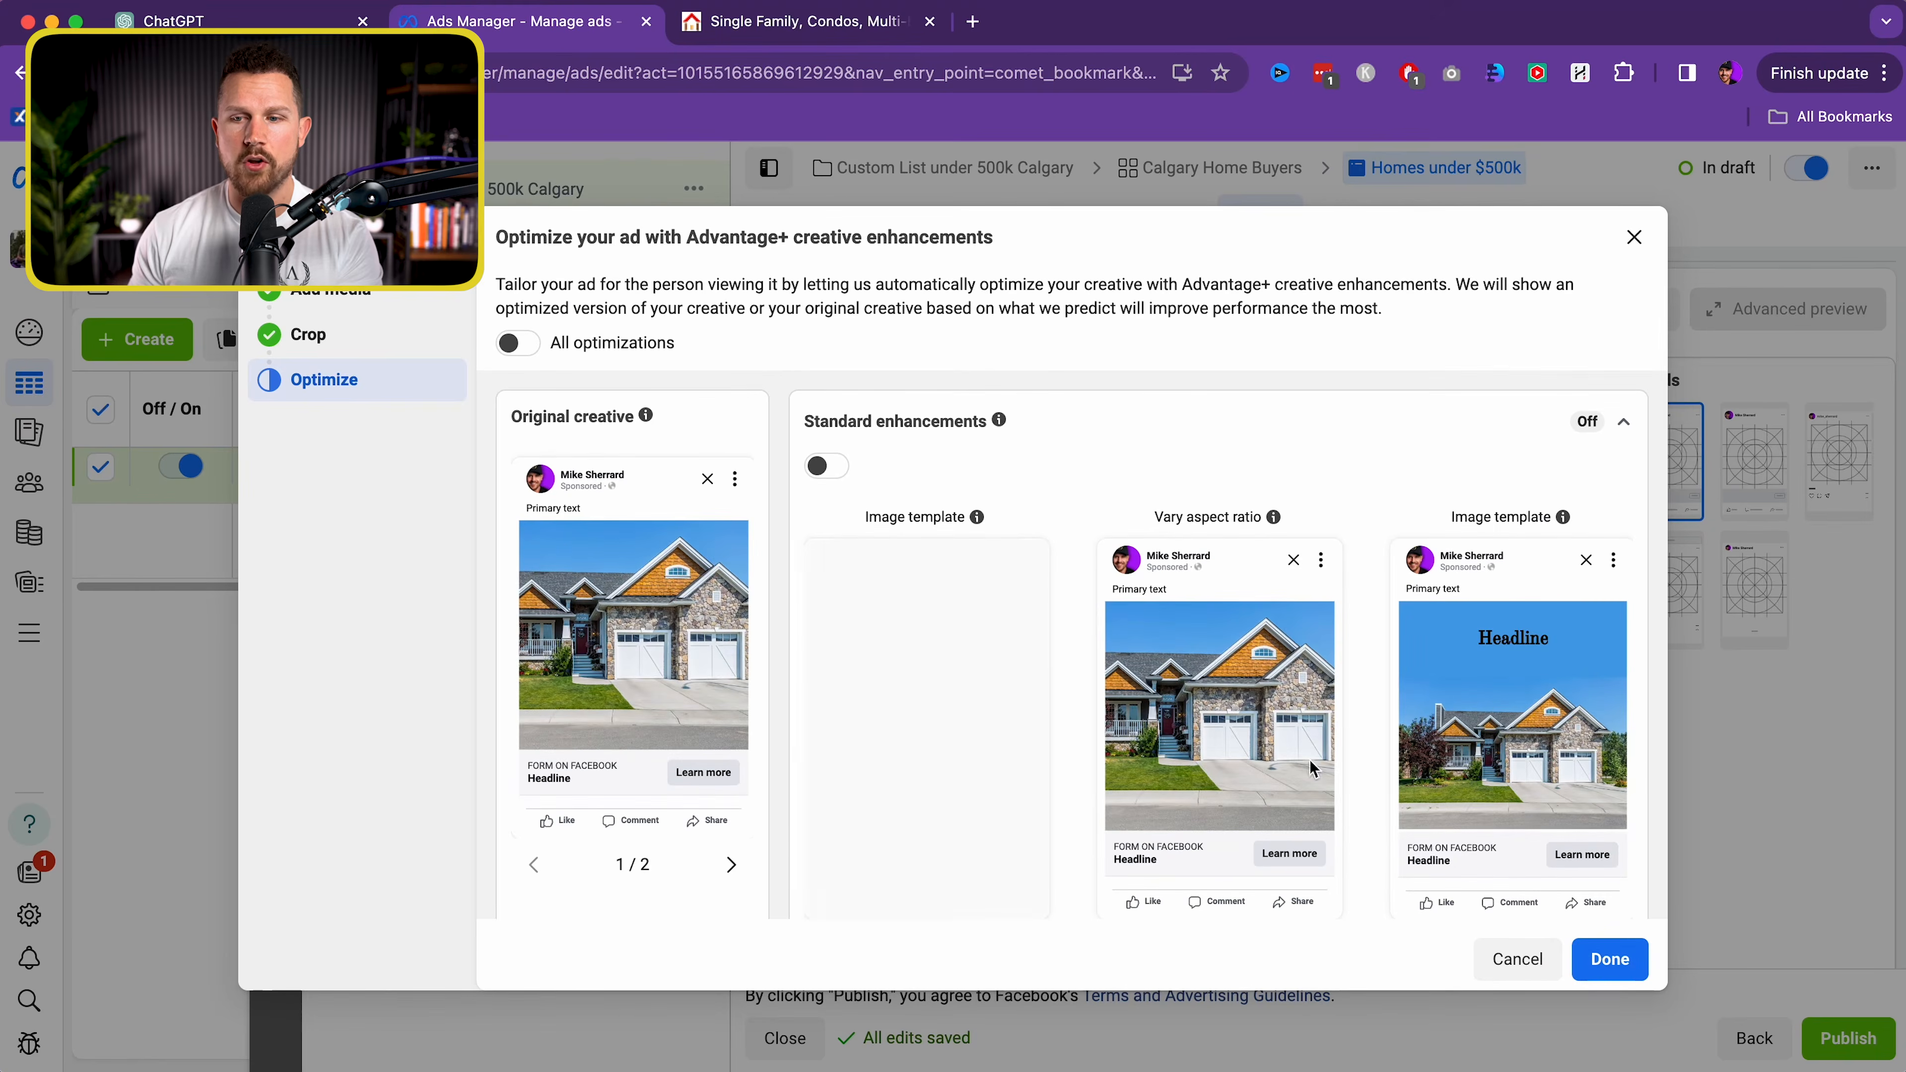
pyautogui.click(1628, 976)
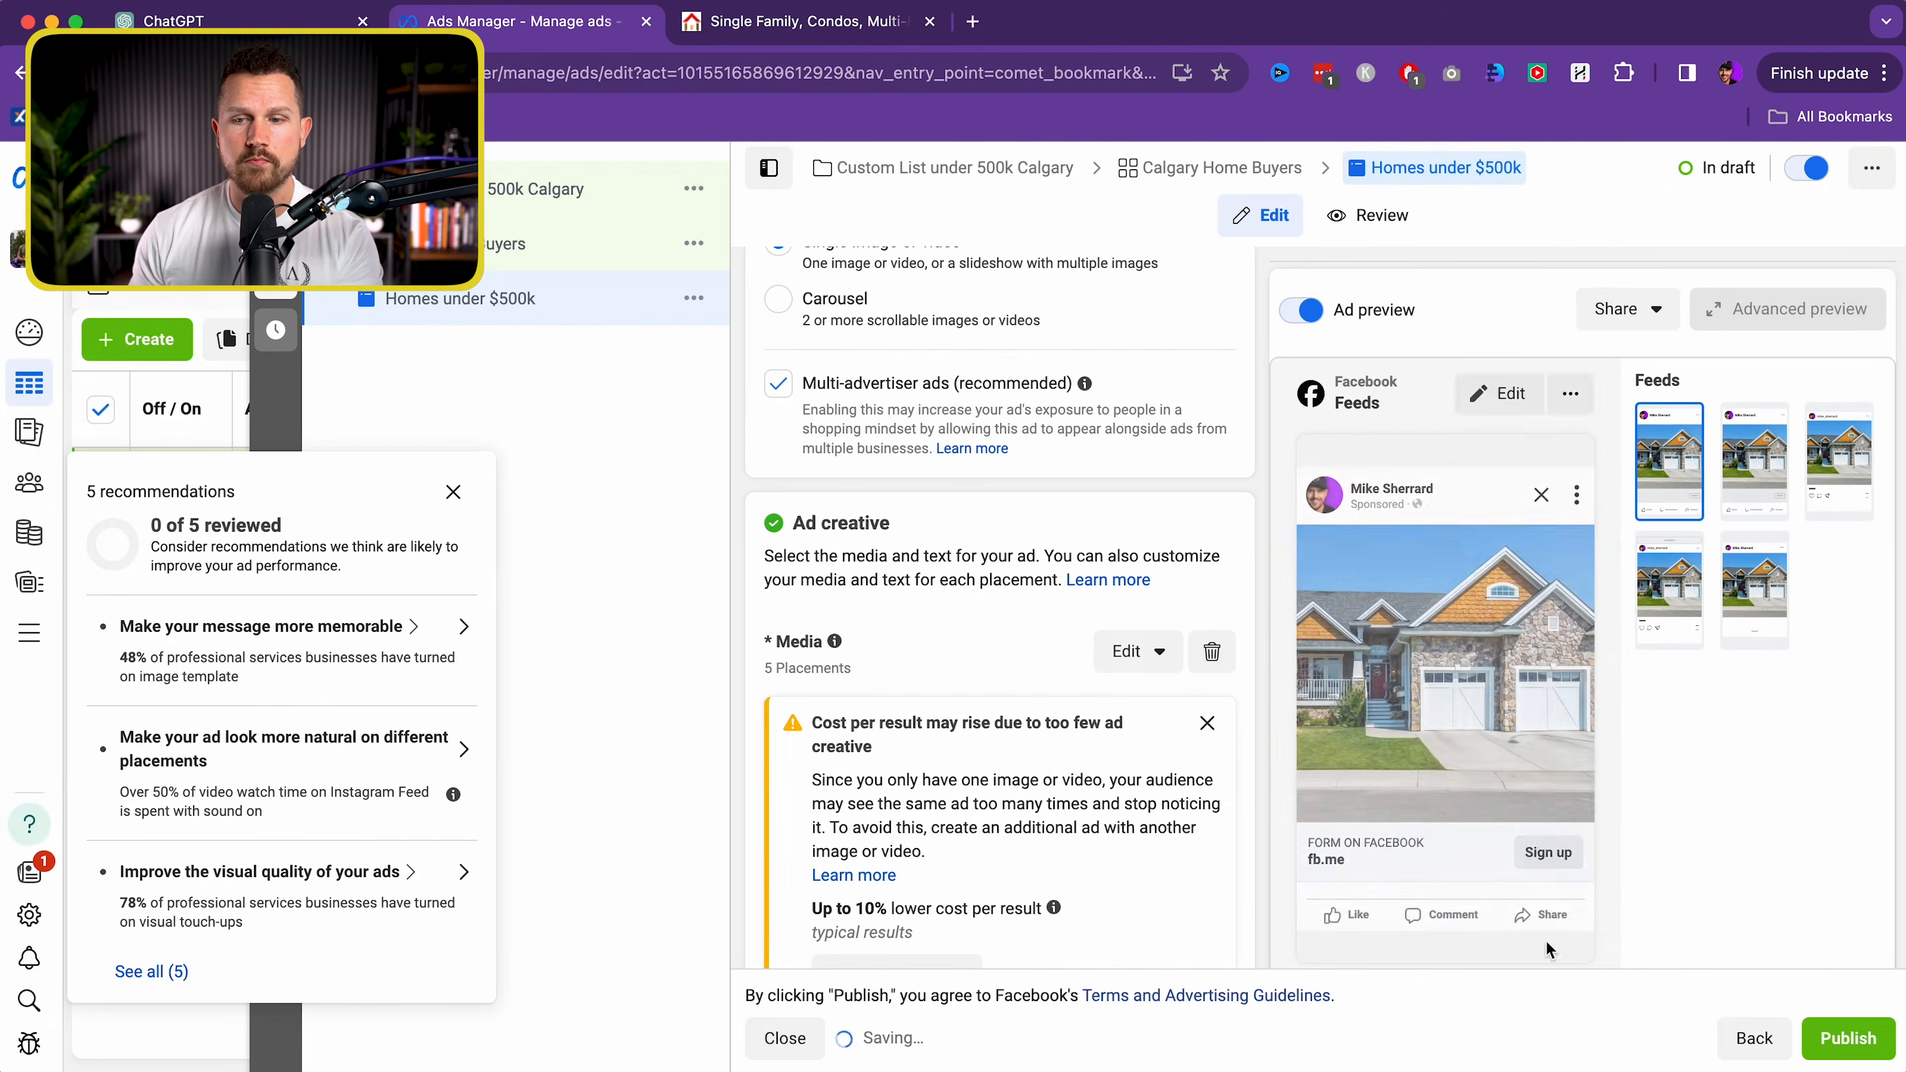
# Dismiss the cost-per-result warning about too few ad creatives in the Media section
pyautogui.scroll(-1, 1107, 709)
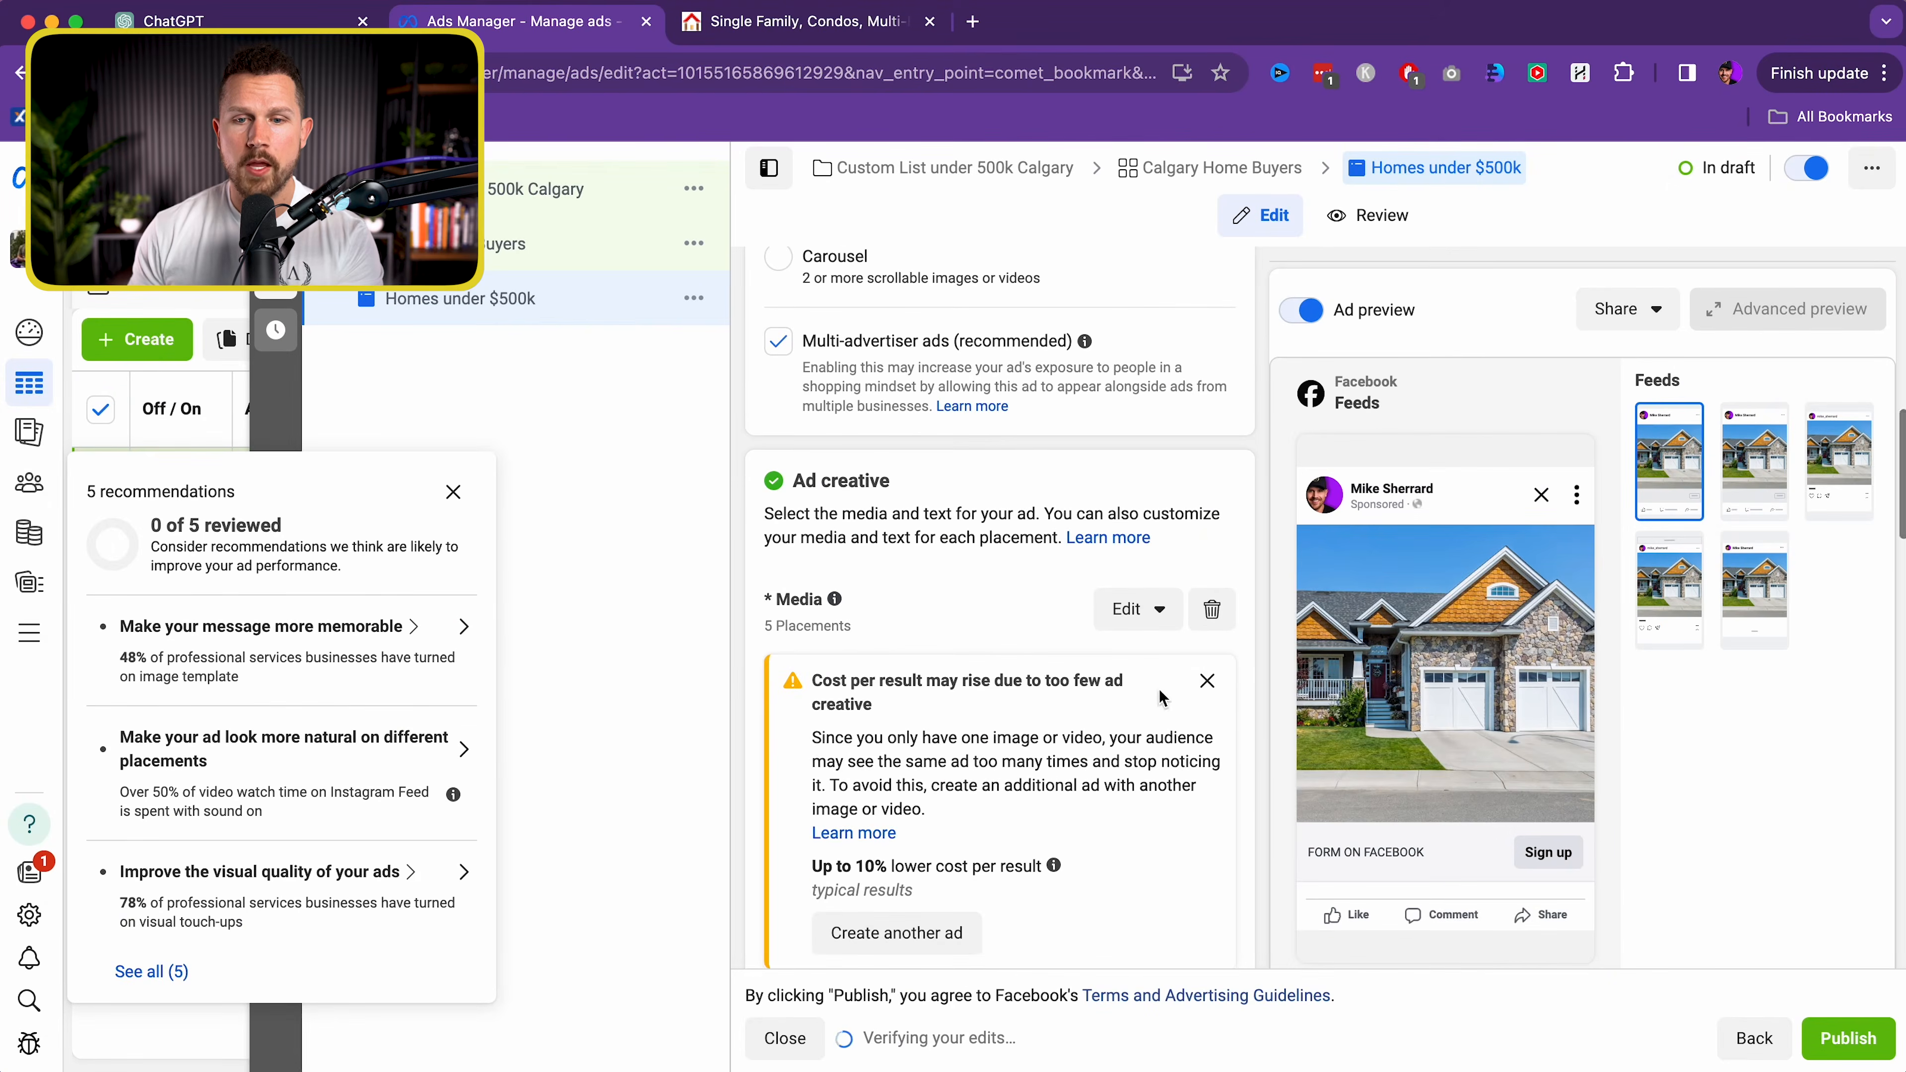
pyautogui.click(1222, 685)
pyautogui.scroll(-2, 961, 687)
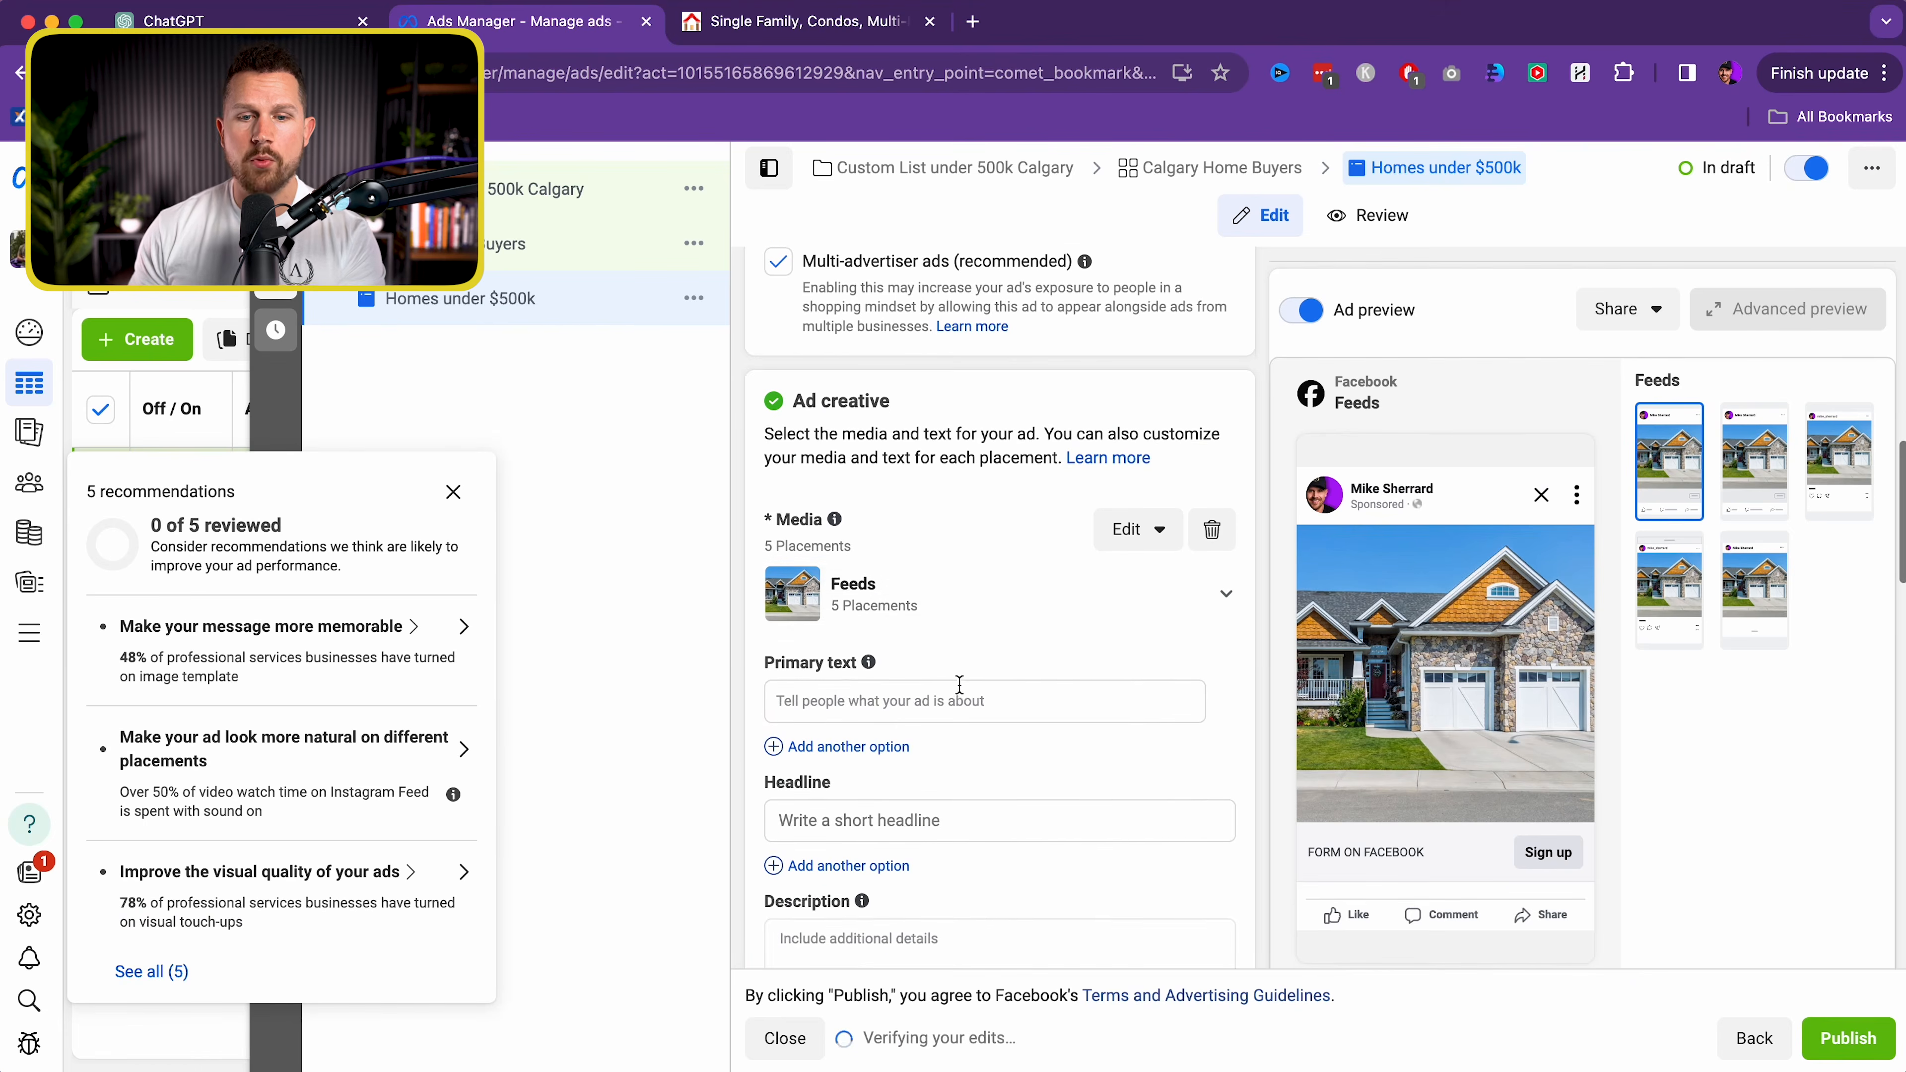
# Copy ChatGPT's streamlined ad, from "Discover Calgary Homes Under $500K!" through the [Learn More] line, into the ad's primary text
pyautogui.scroll(-1, 960, 691)
pyautogui.click(170, 17)
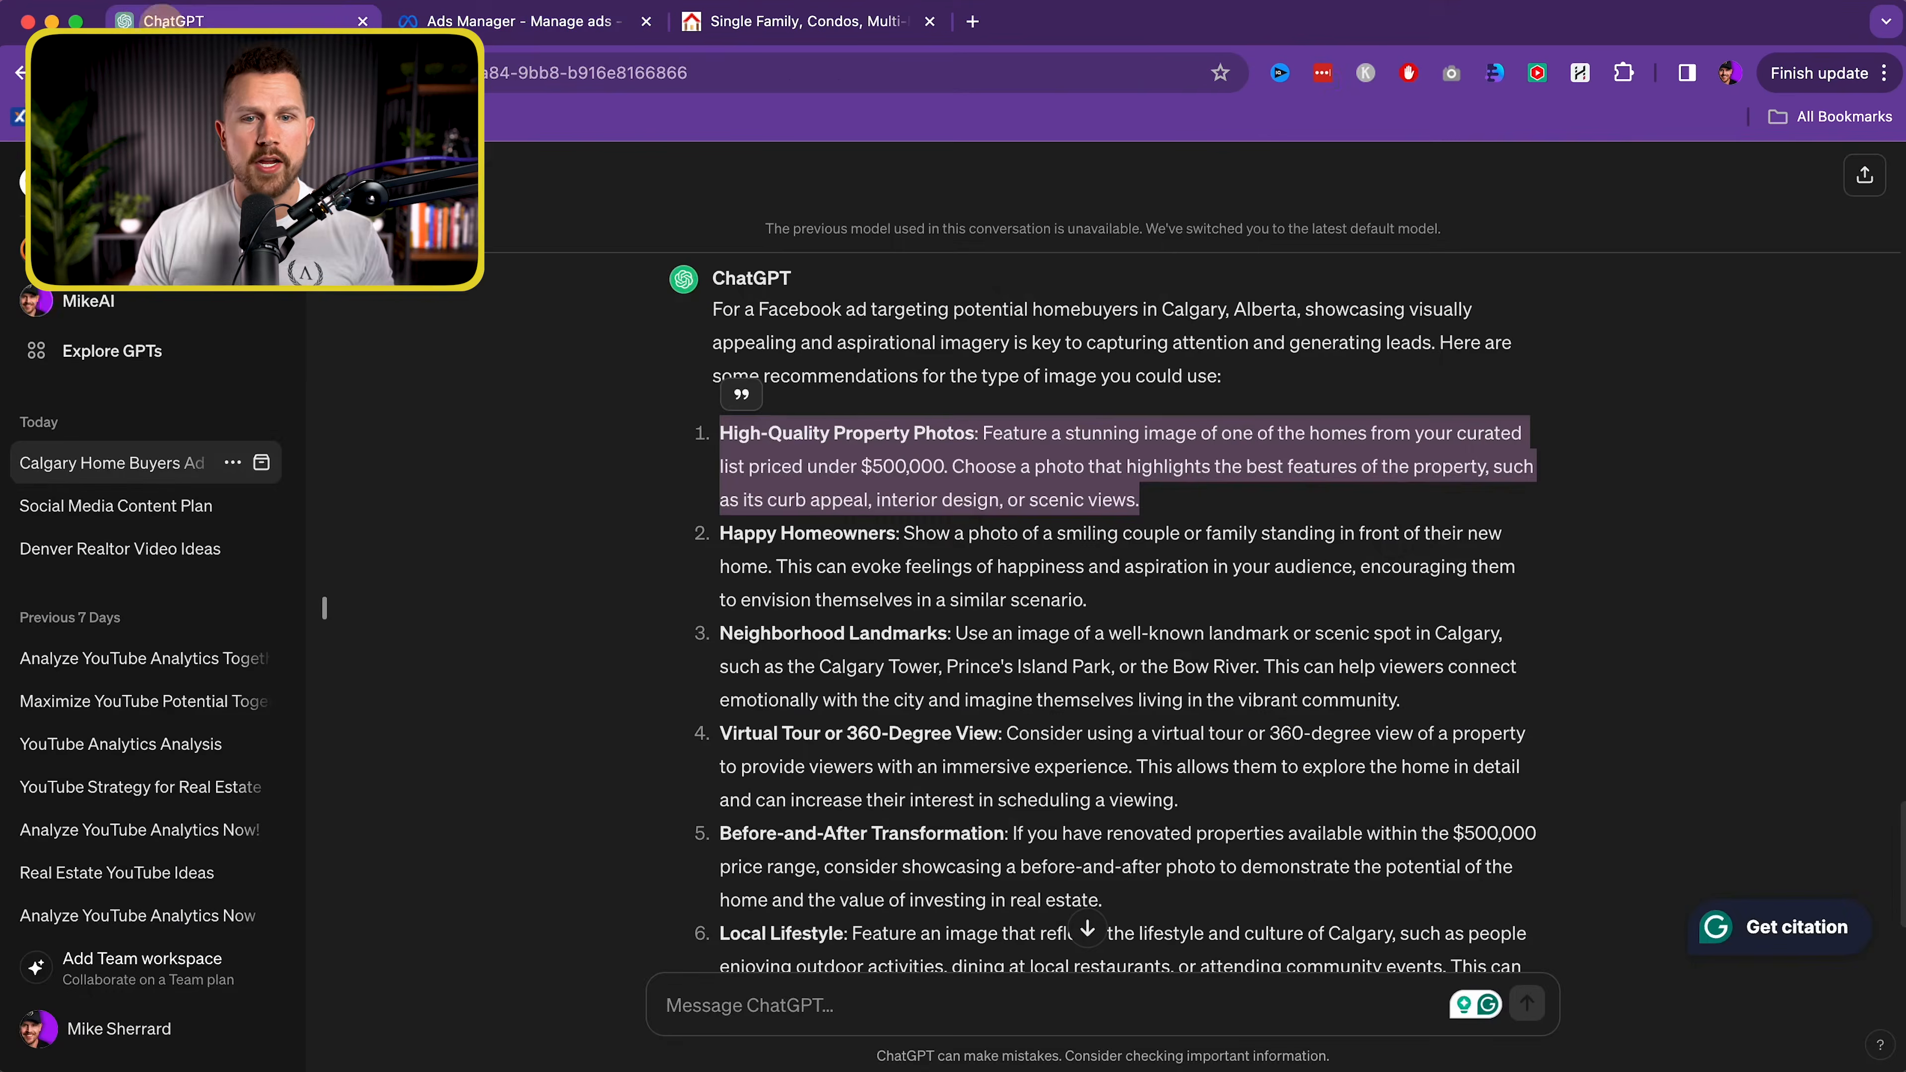
pyautogui.scroll(-10, 800, 410)
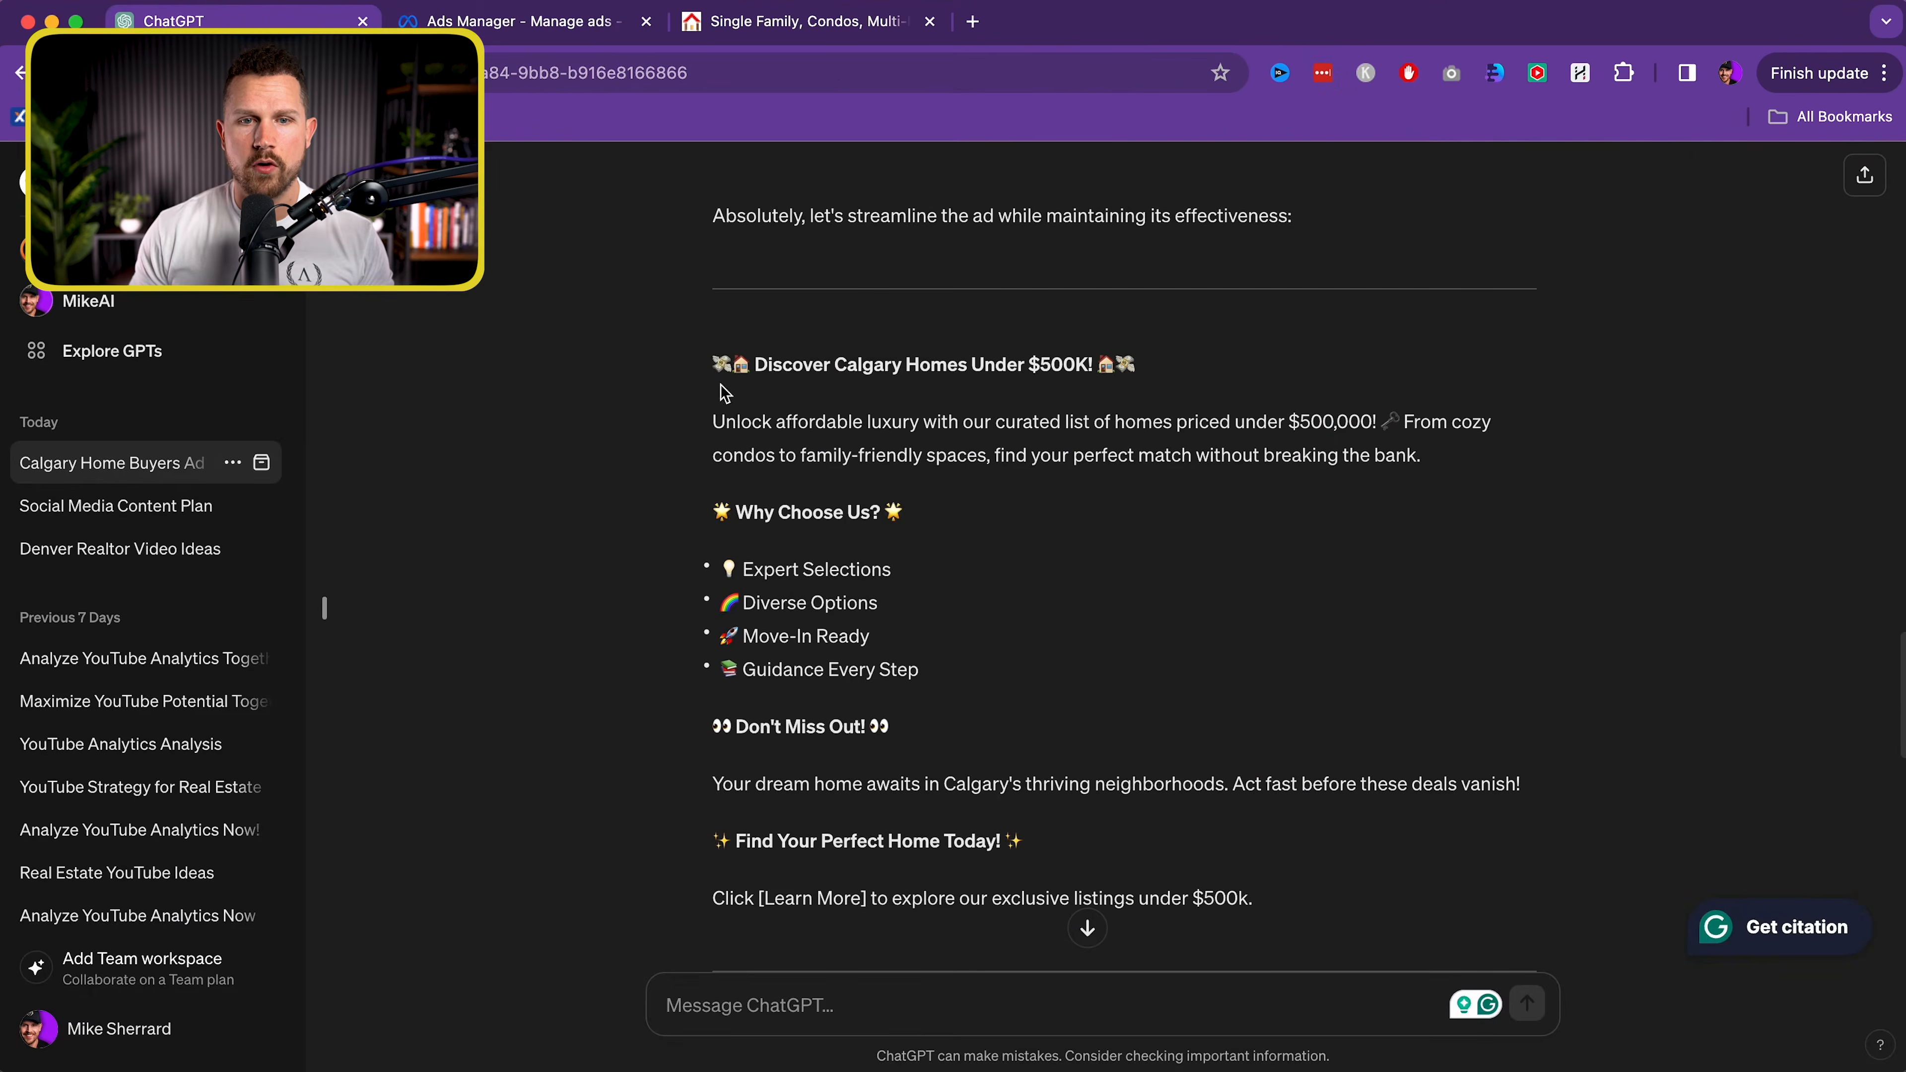
pyautogui.moveTo(716, 368); pyautogui.dragTo(1250, 794)
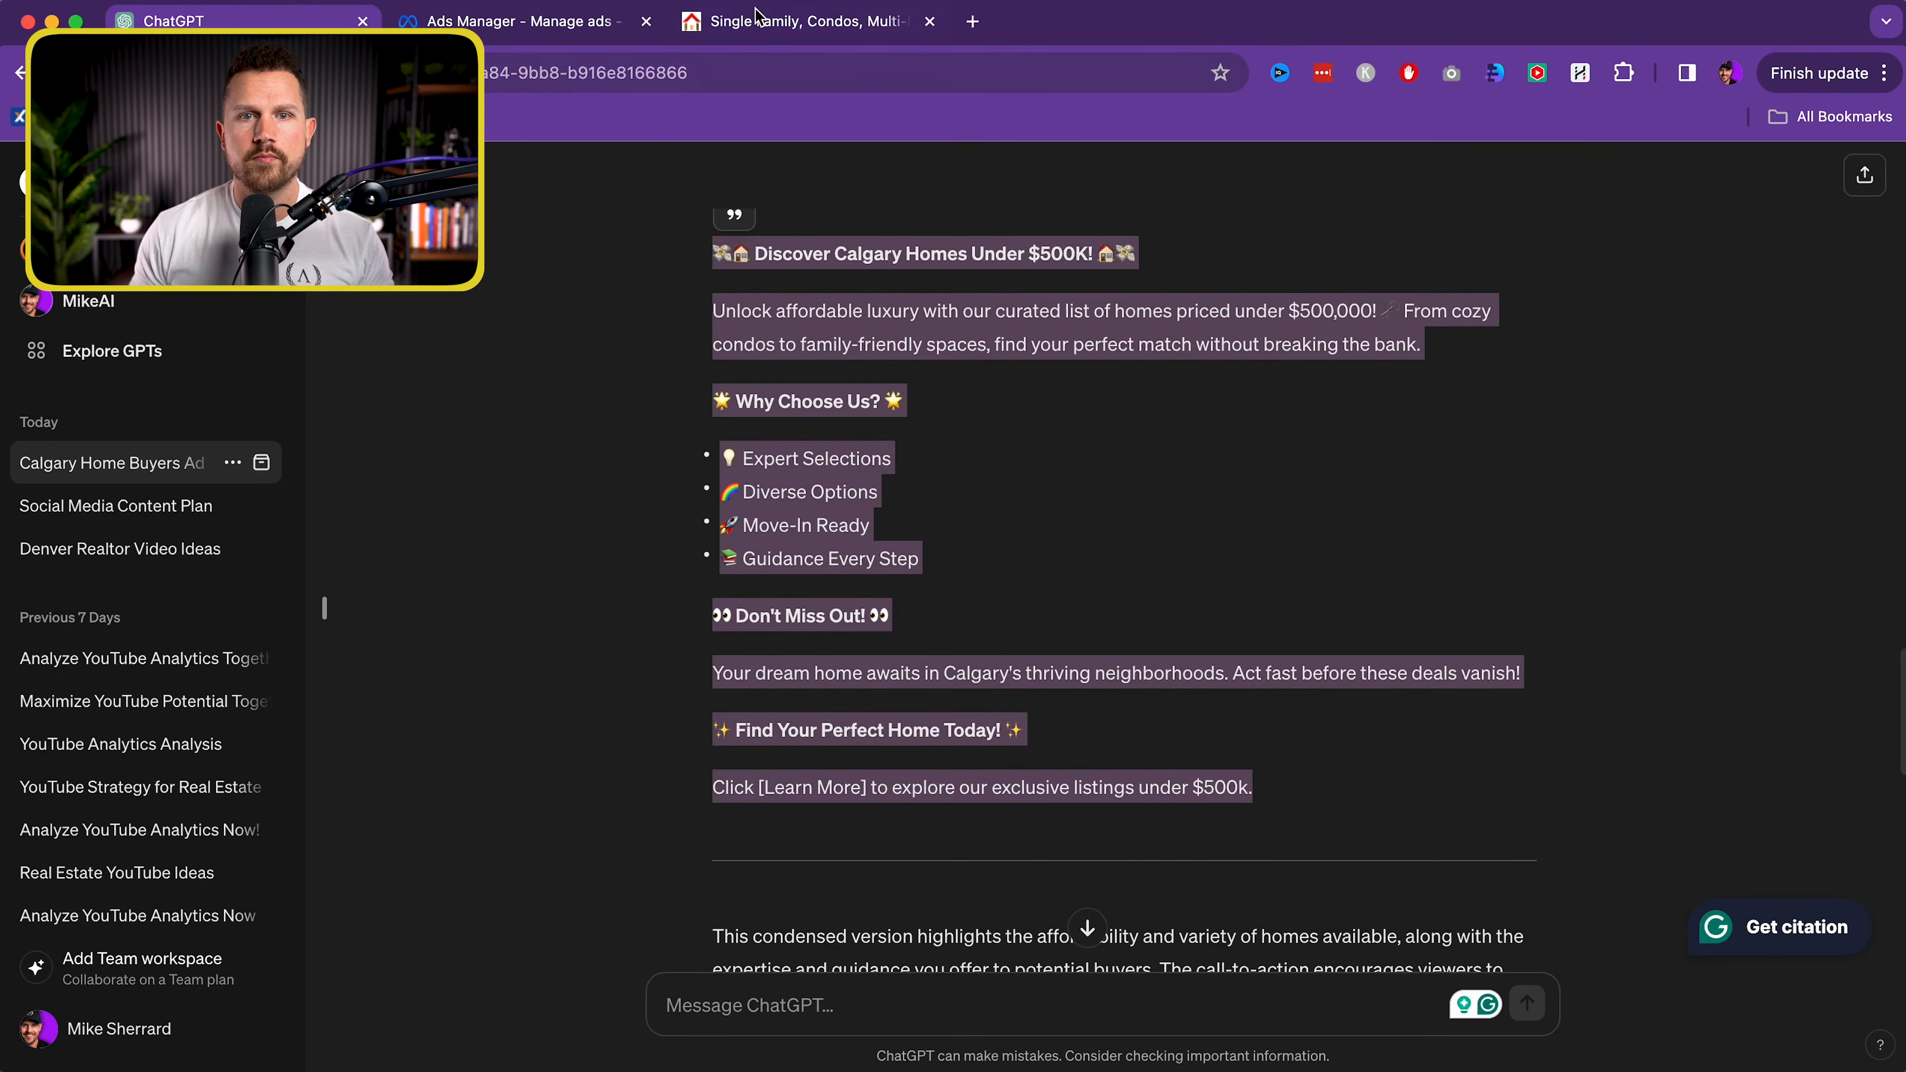
pyautogui.click(471, 24)
pyautogui.click(933, 576)
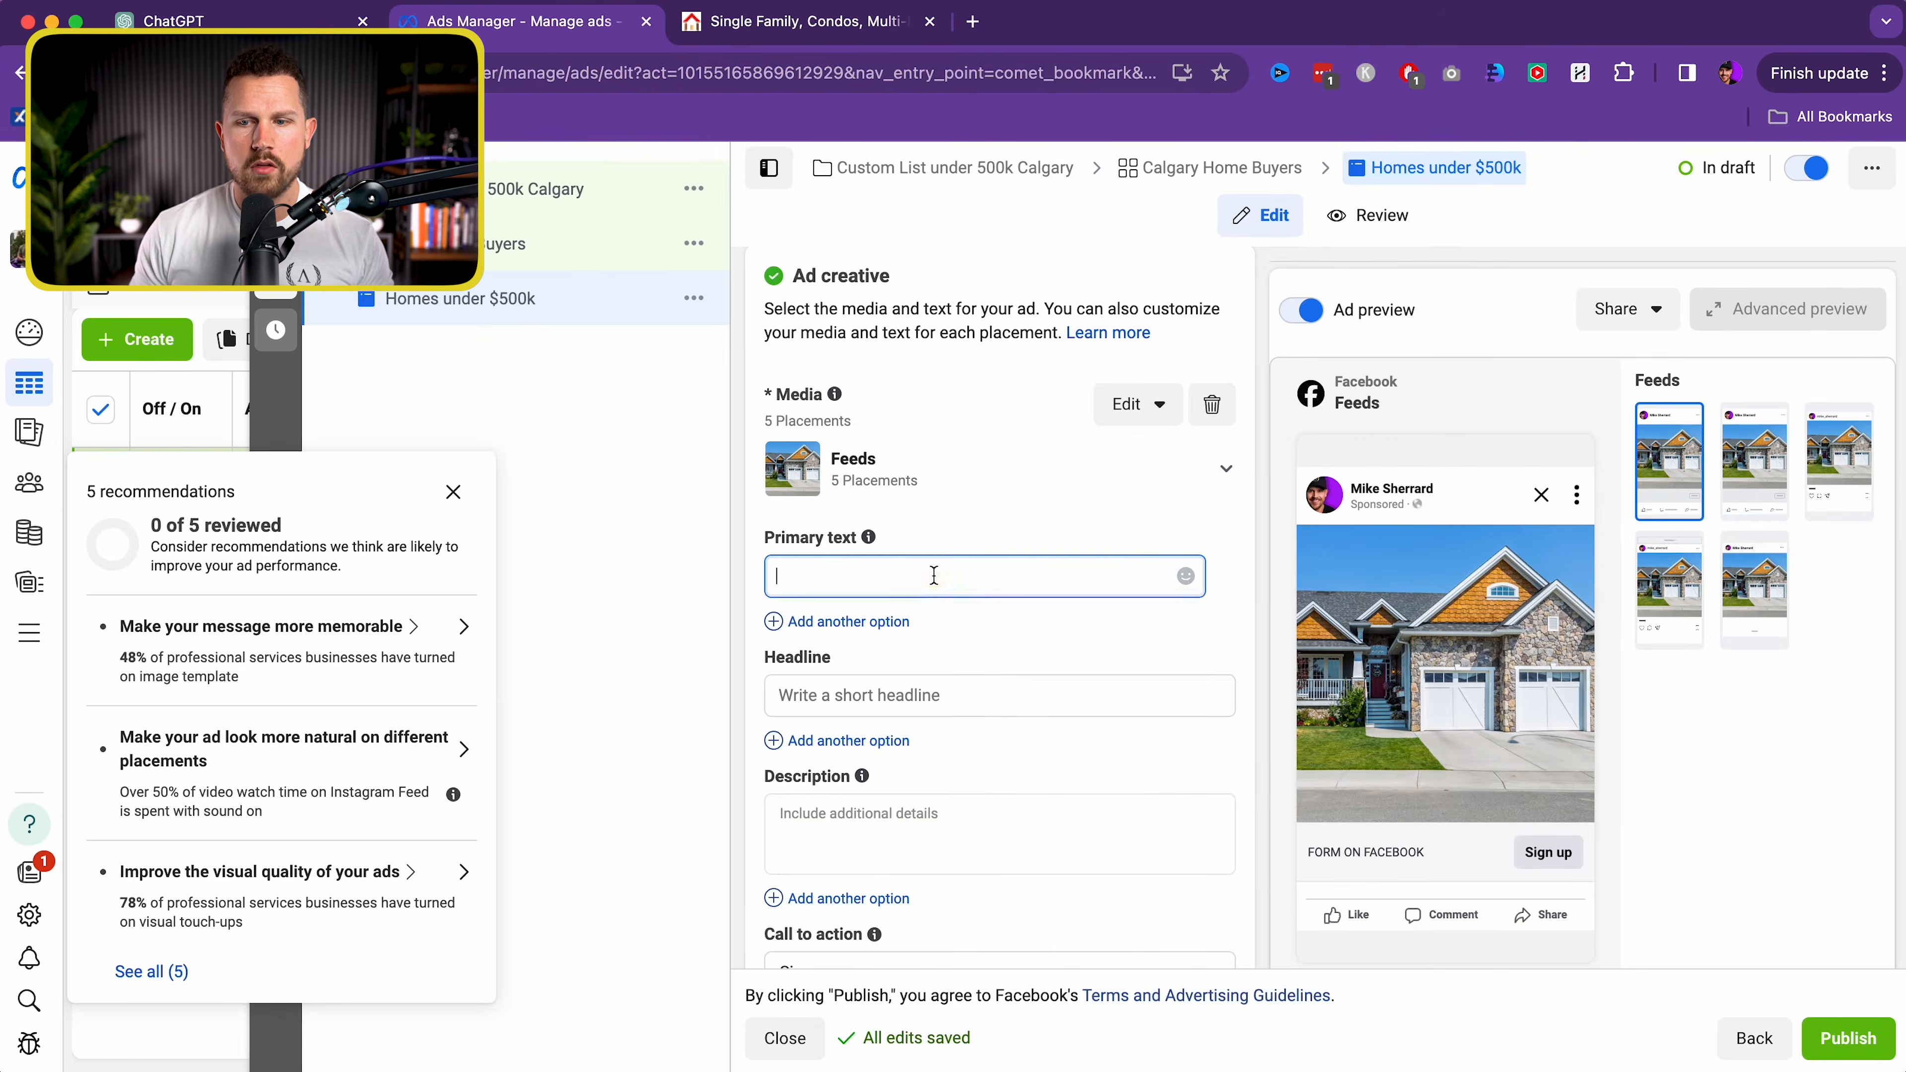
pyautogui.write("🏡🏠 Discover Calgary Homes Under $500K! 🏠🏡  Unlock affordable luxury with our curated list of homes priced under $500,000! 🔑 From cozy condos to family-friendly spaces, find your perfect match without breaking the bank.  🌟 Why Choose Us? 🌟  💡 Expert Selections 🌈 Diverse Options 🚀 Move-In Ready 📚 Guidance Every Step 👀 Don't Miss Out! 👀  Your dream home awaits in Calgary's thriving neighborhoods. Act fast before these deals vanish!  ✨ Find Your Perfect Home Today! ✨  Click [Learn More] to explore our exclusive listings under $500k.")
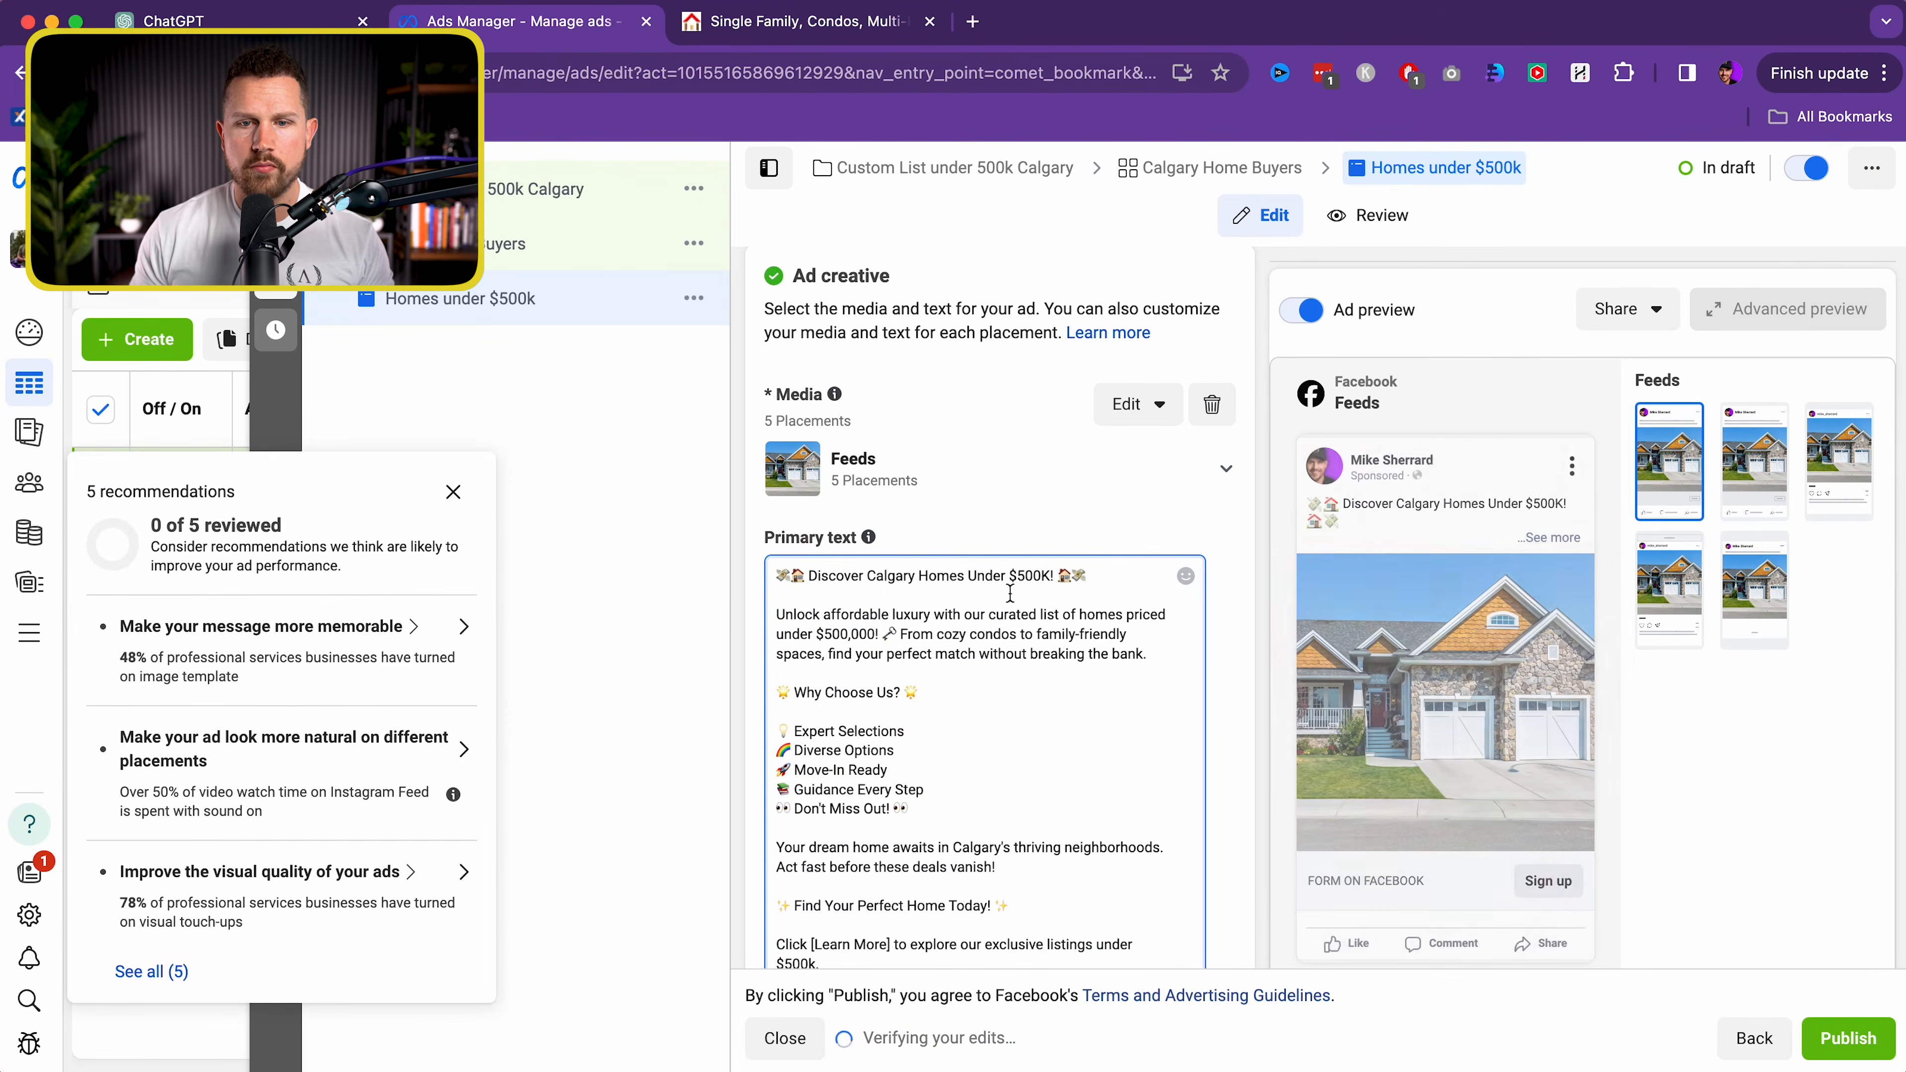
# Move the "Discover Calgary Homes Under $500K!" line with its emojis from the primary text into the headline
pyautogui.tripleClick(765, 571)
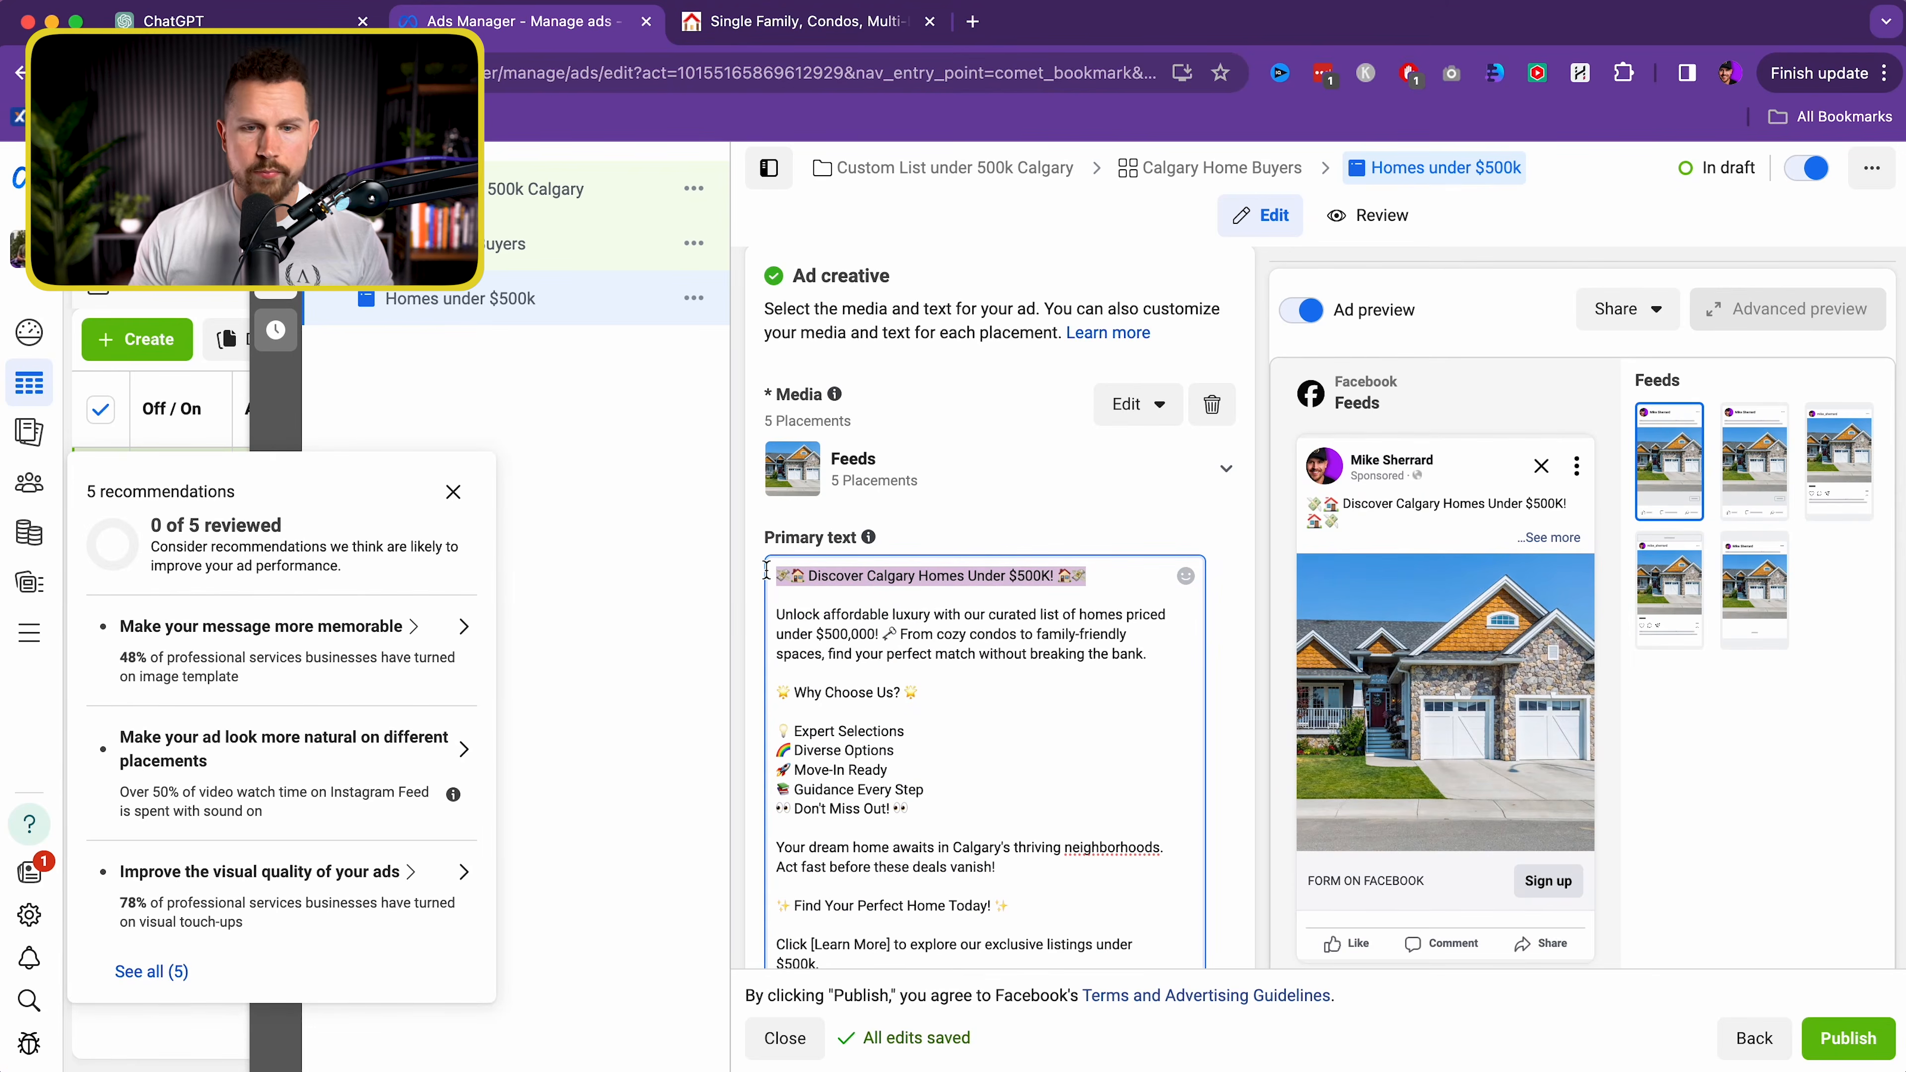
pyautogui.press('BackSpace')
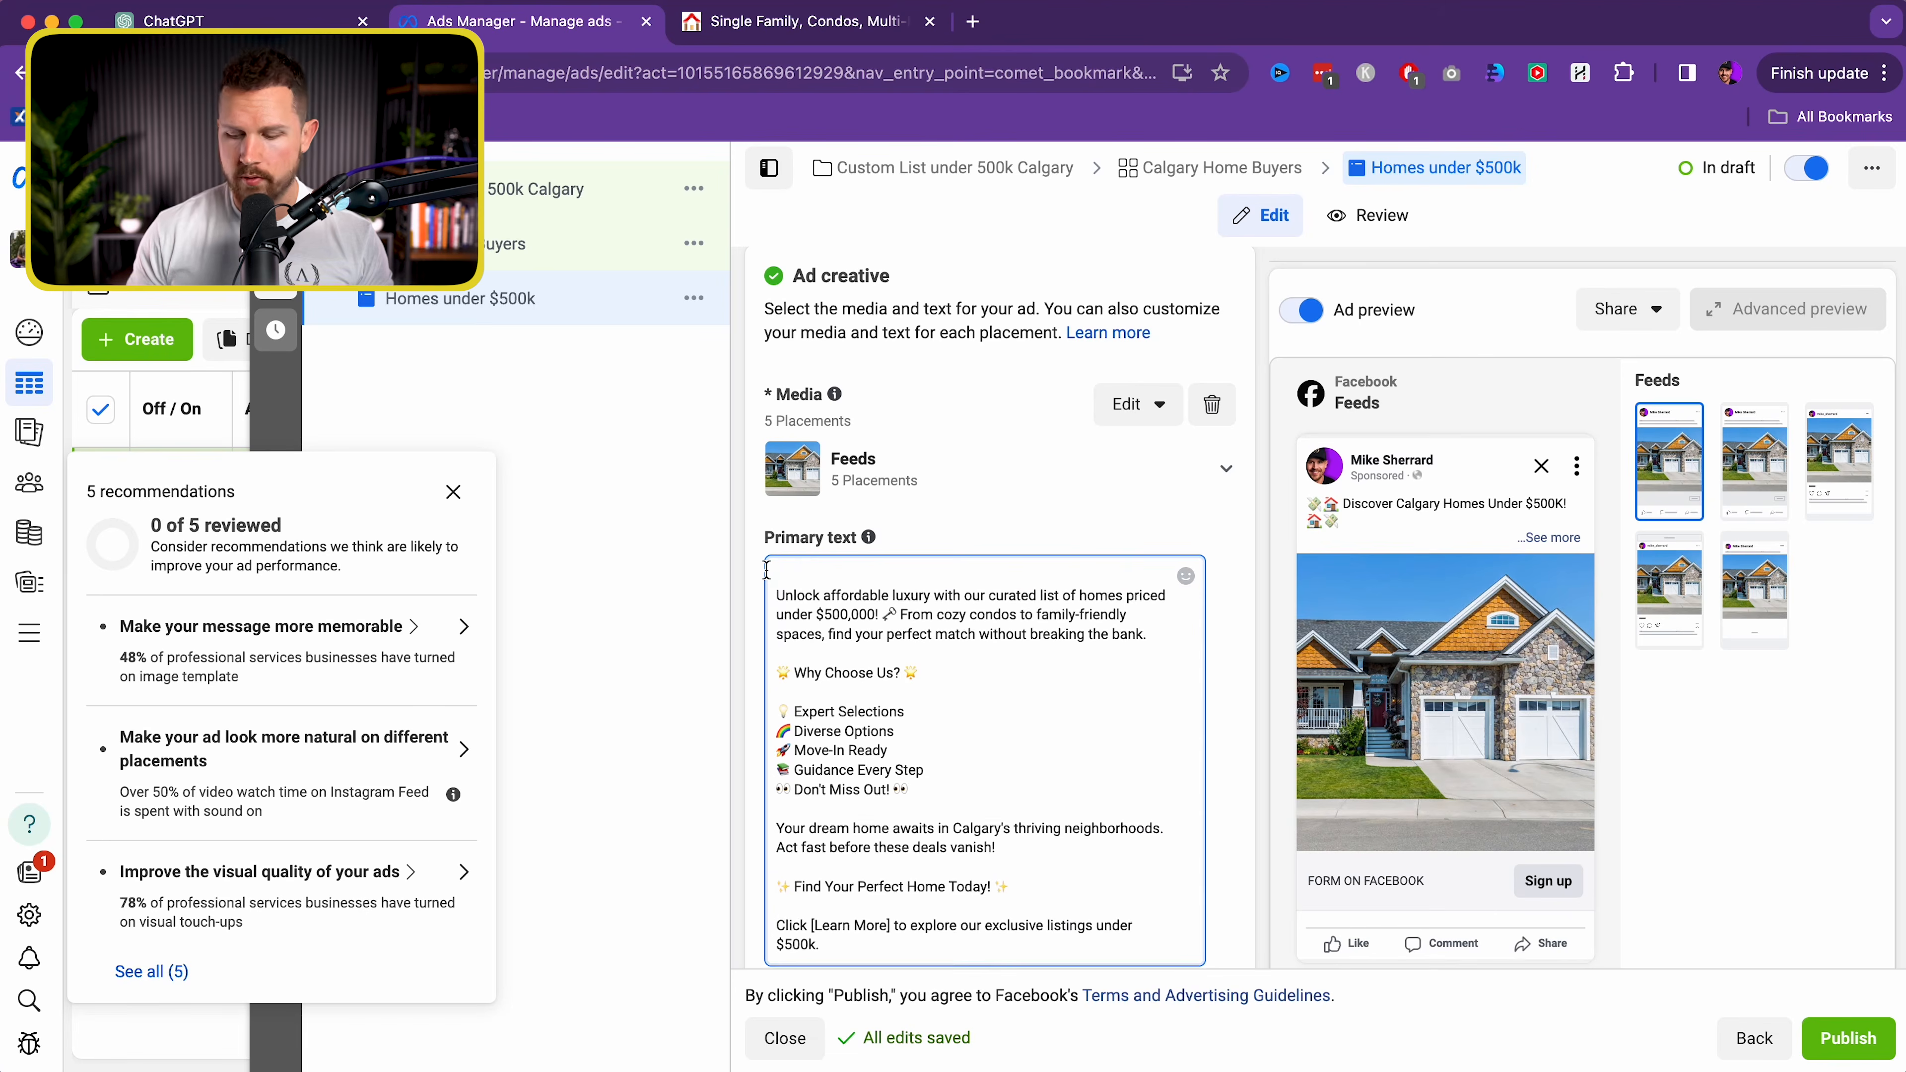
pyautogui.press('Delete')
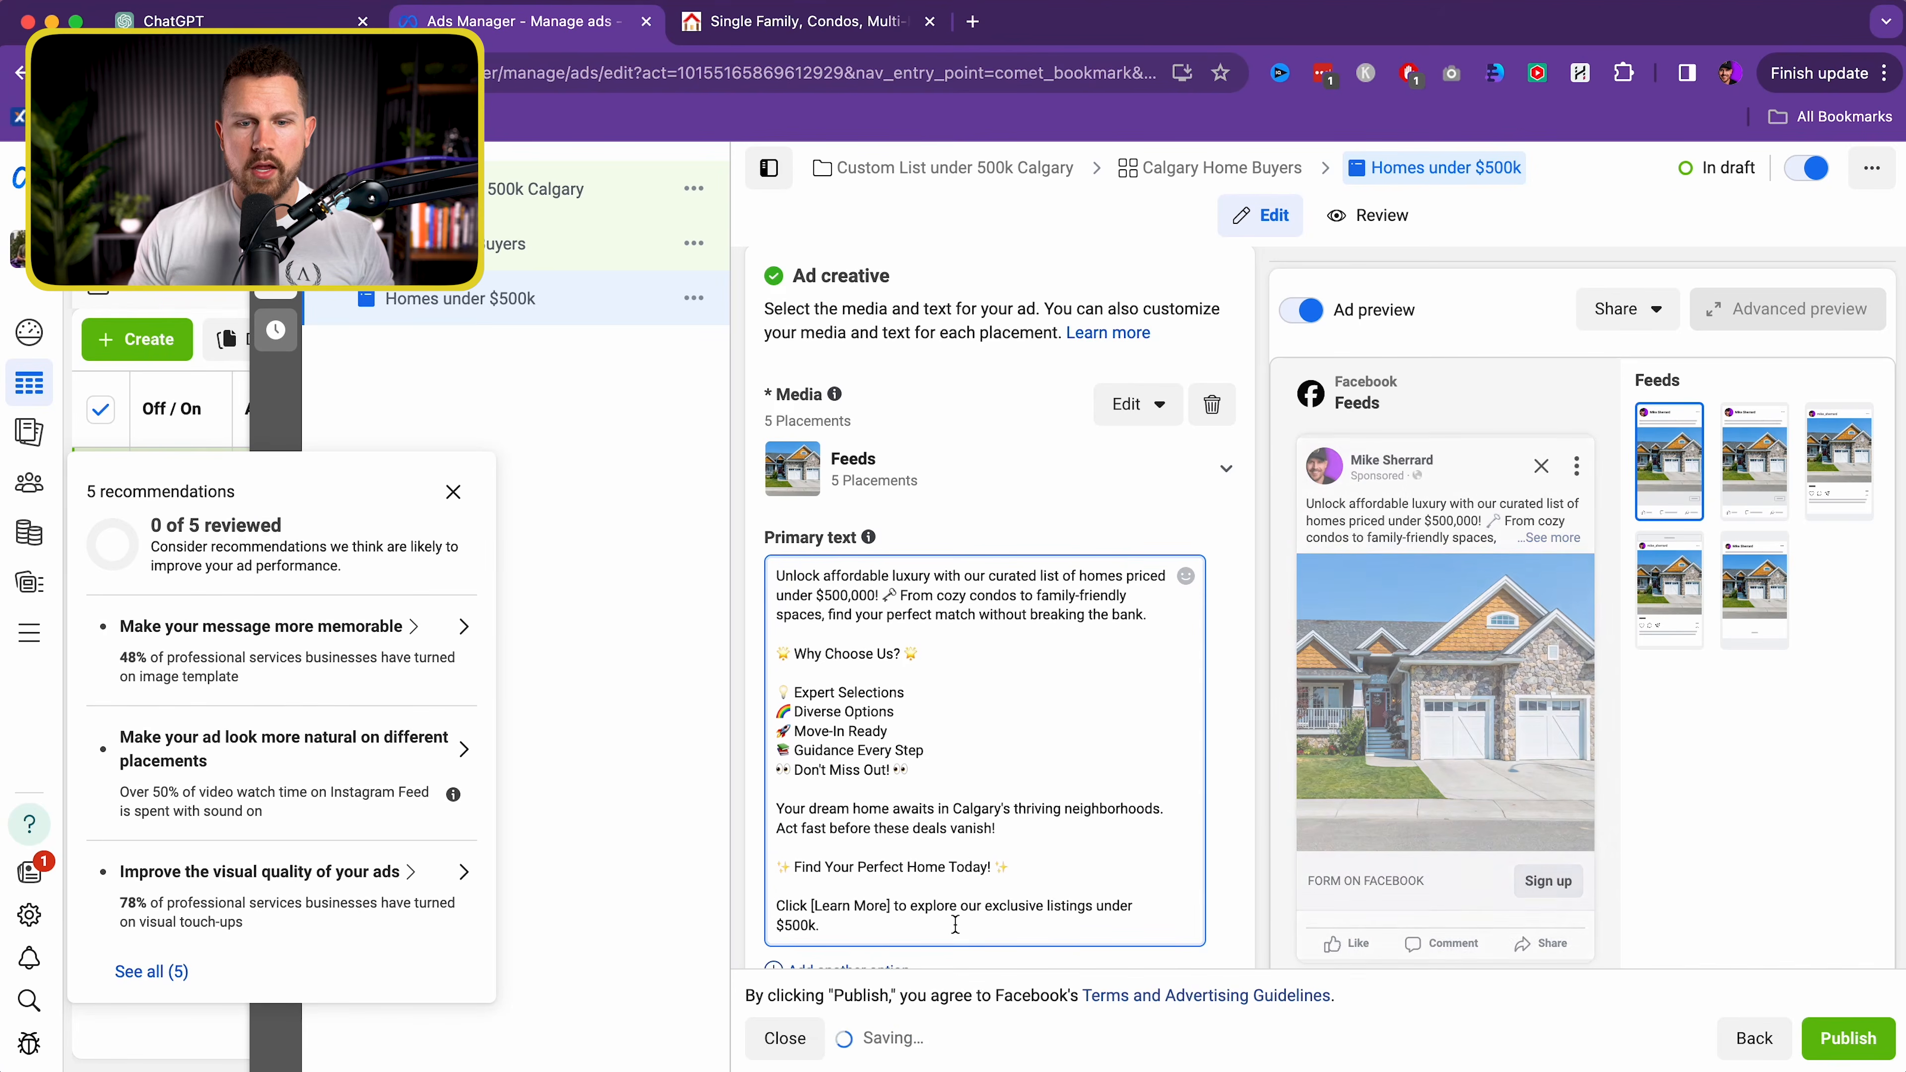
pyautogui.click(1222, 807)
pyautogui.scroll(-3, 1223, 810)
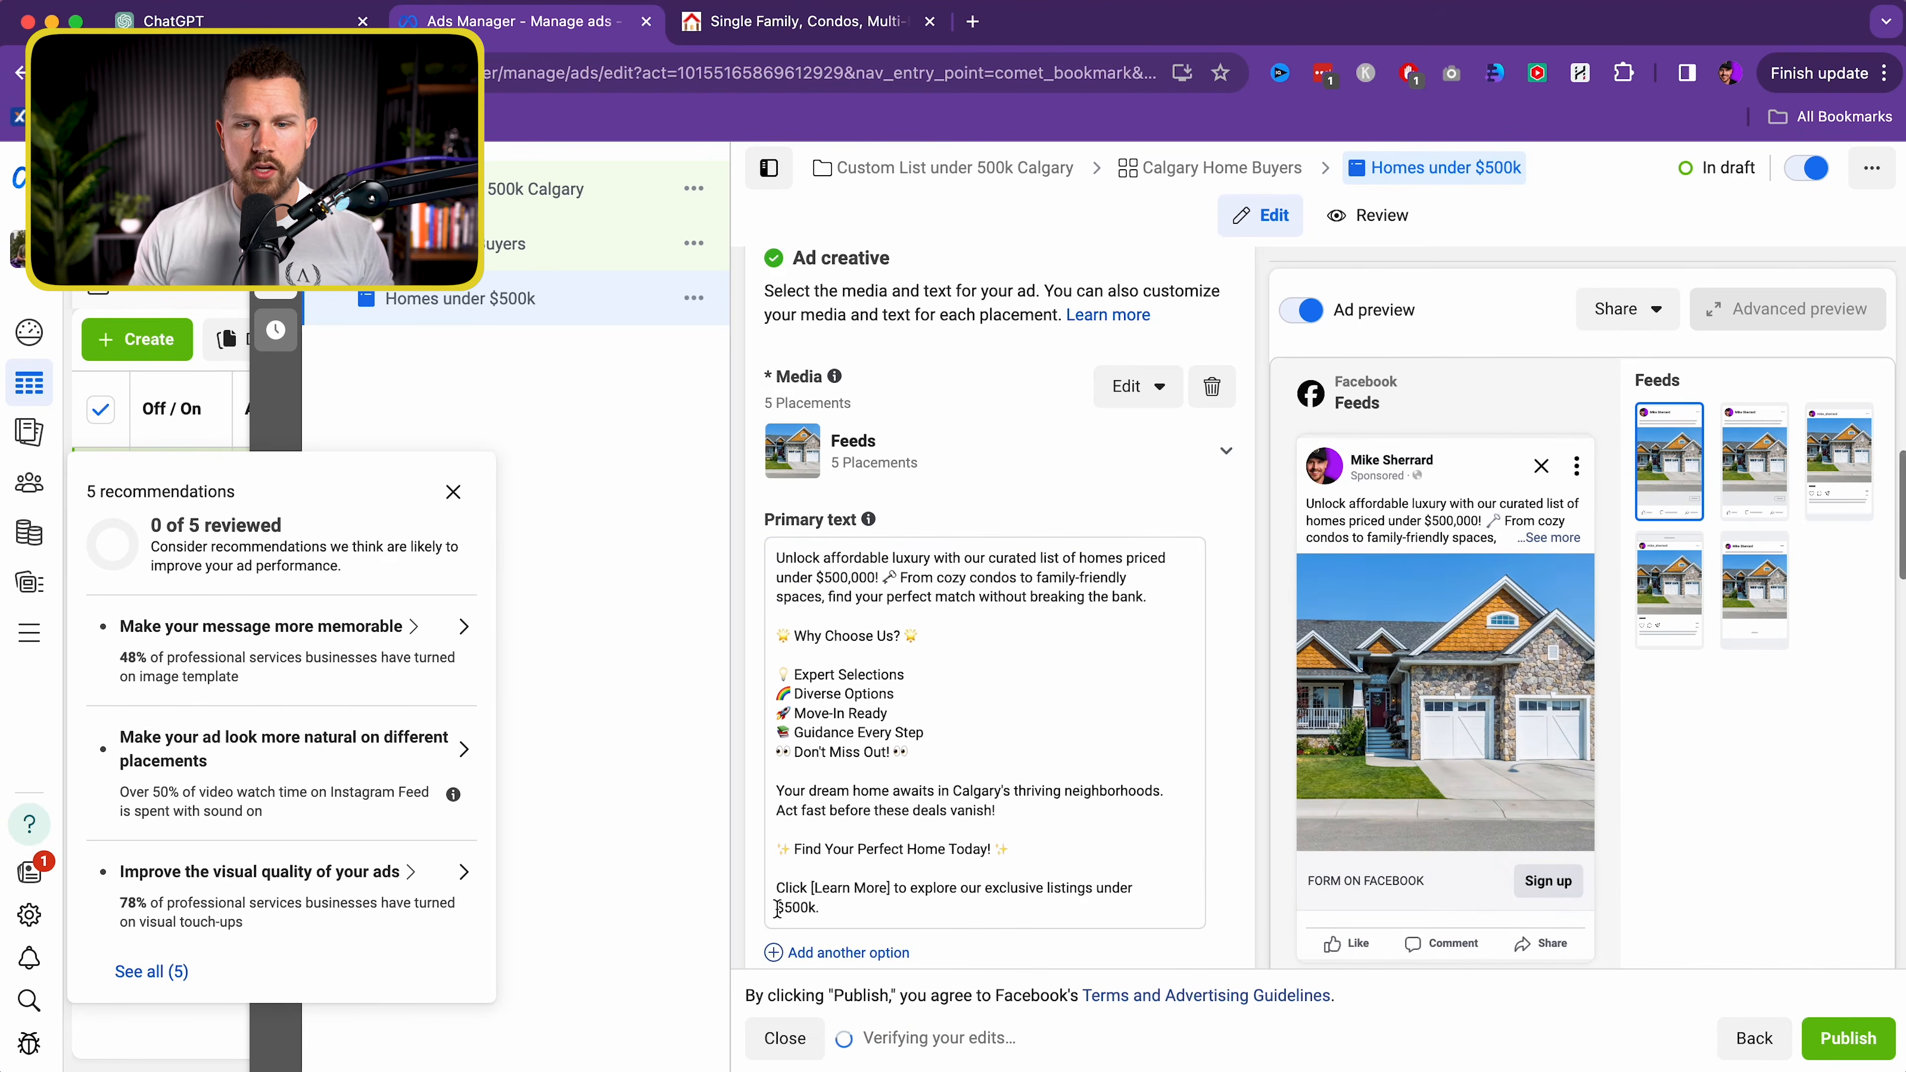
pyautogui.click(953, 810)
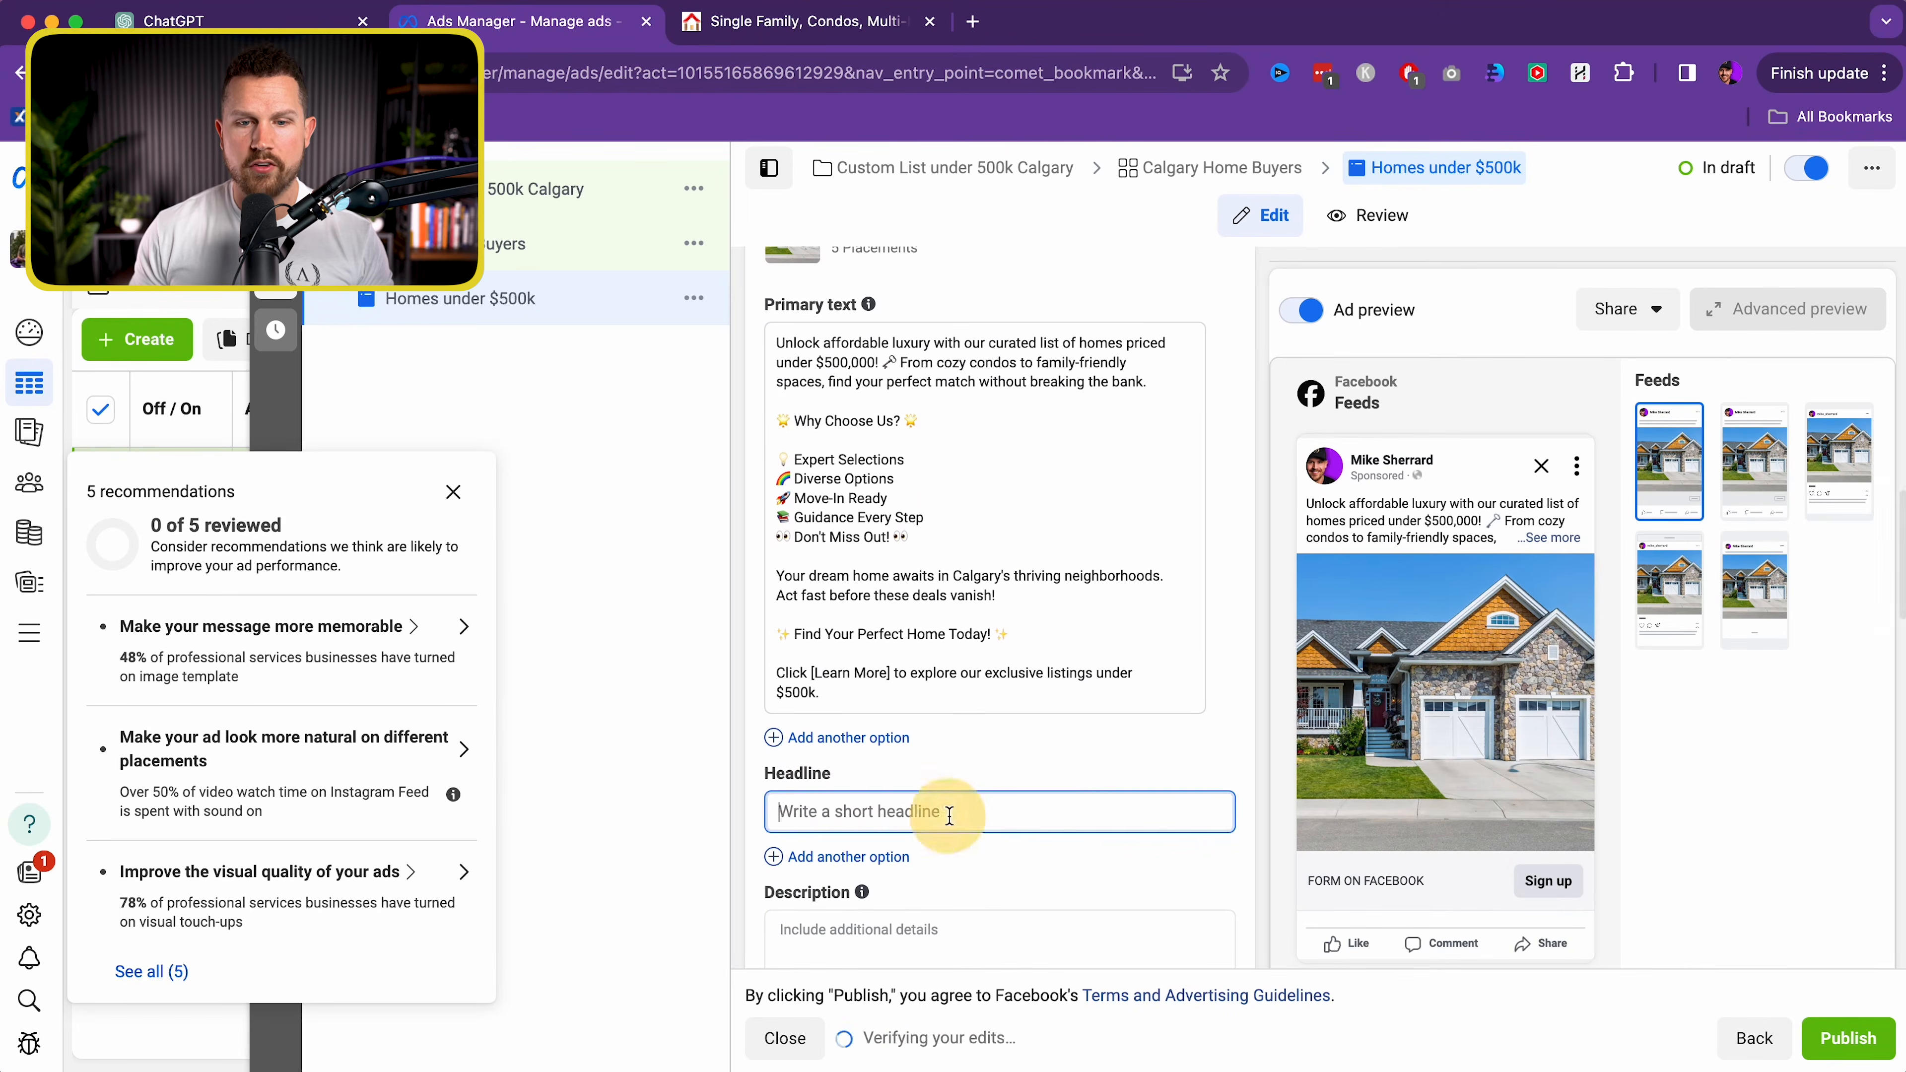
pyautogui.write('🔑🏡 Discover Calgary Homes Under $500K! 🏡🔑')
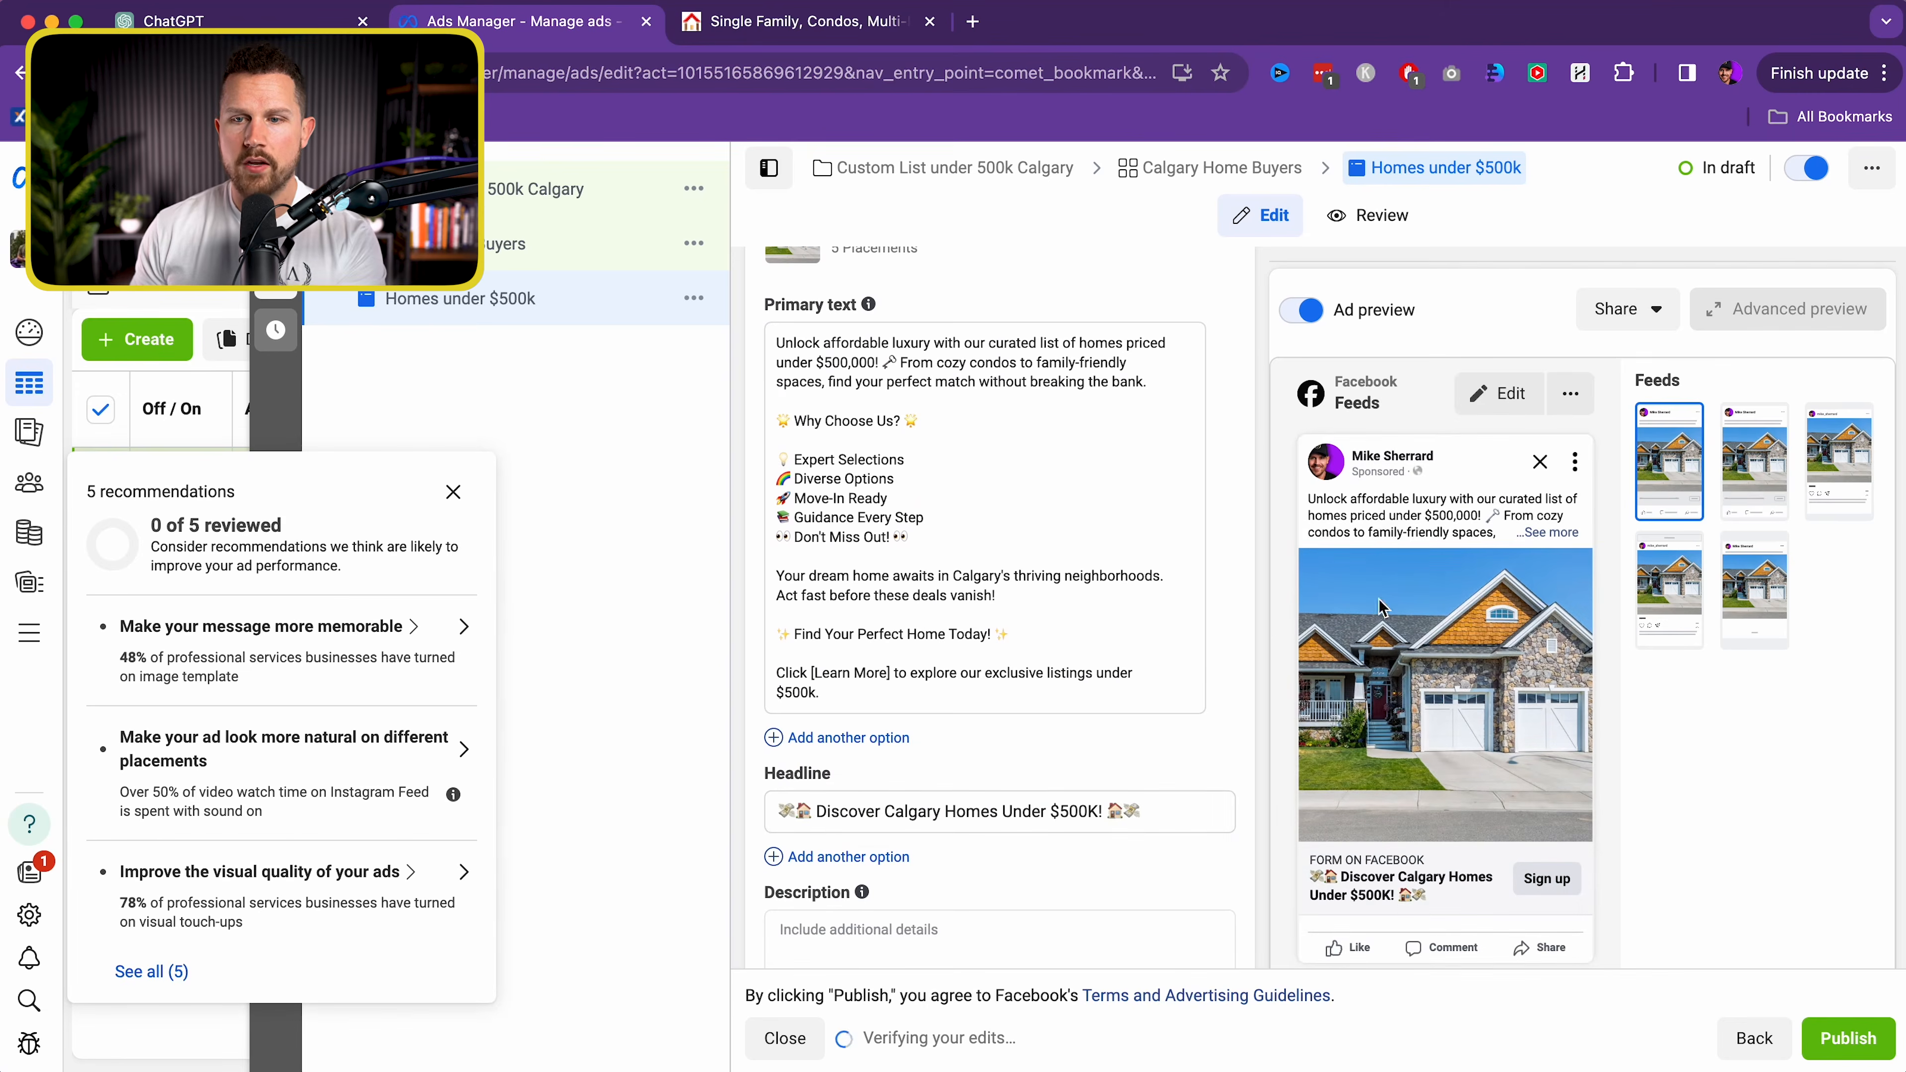
# Set the ad's call to action to Learn more
pyautogui.scroll(-5, 1126, 676)
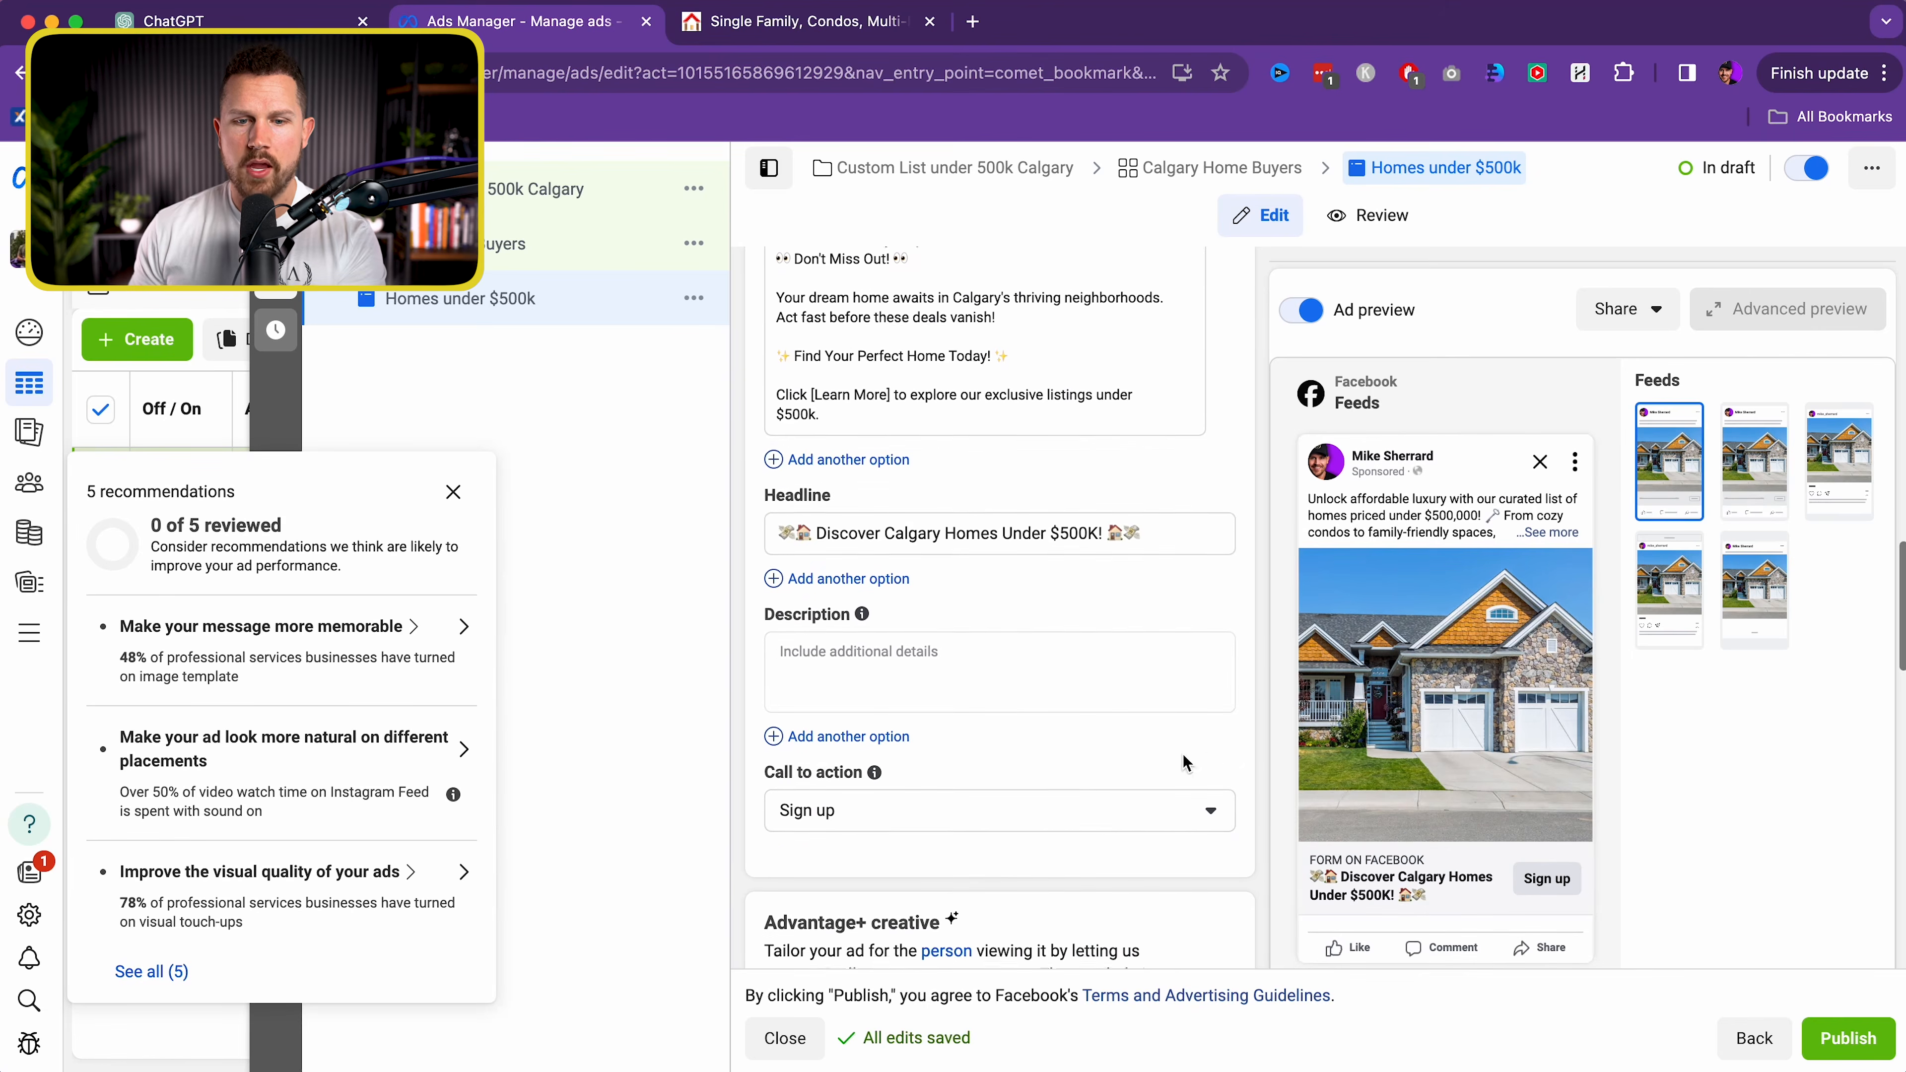
pyautogui.click(914, 815)
pyautogui.click(910, 711)
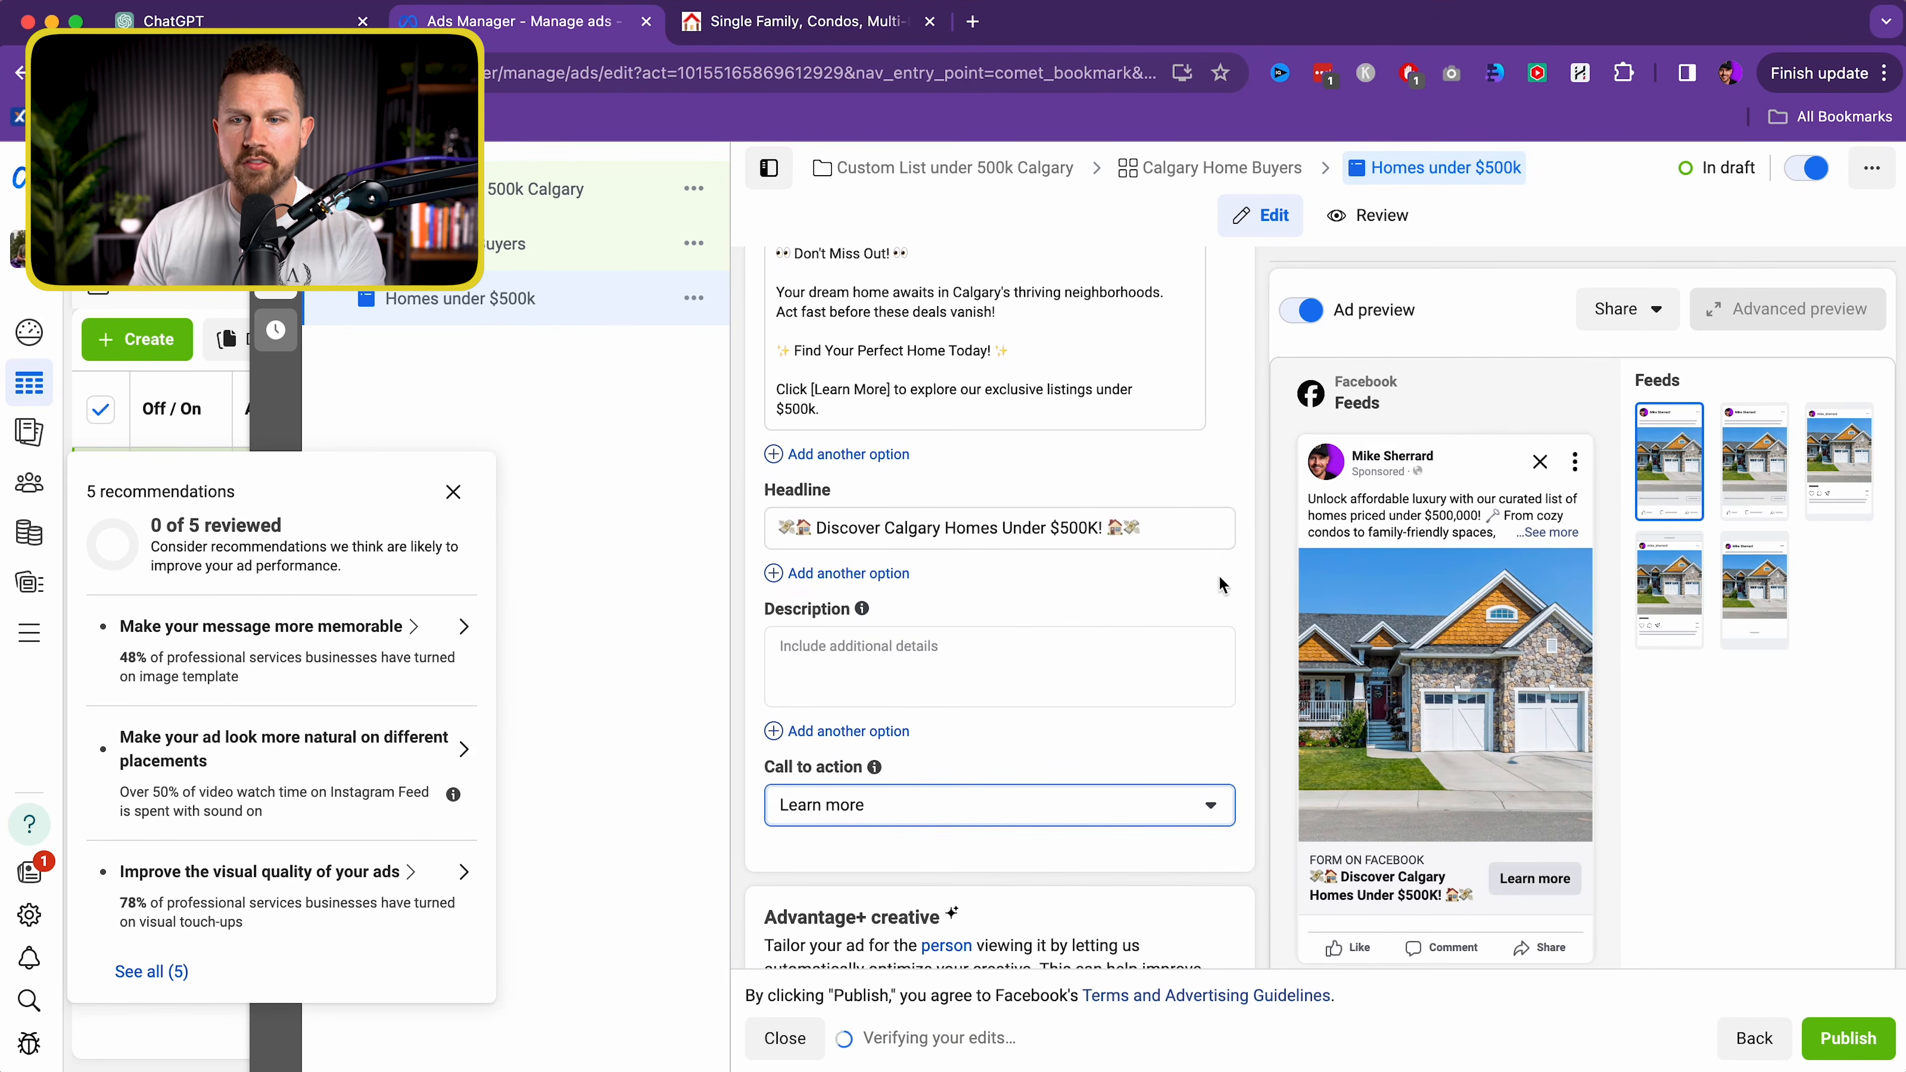
# Examine the ad's media, primary text, headline and call to action alongside its feed preview
pyautogui.scroll(8, 1179, 545)
pyautogui.scroll(-2, 1175, 548)
pyautogui.scroll(-5, 1174, 548)
pyautogui.scroll(1, 1067, 520)
pyautogui.moveTo(789, 361)
pyautogui.mouseDown()
pyautogui.moveTo(1009, 426)
pyautogui.moveTo(768, 330)
pyautogui.mouseUp()
pyautogui.click(952, 468)
pyautogui.click(1028, 446)
pyautogui.moveTo(997, 488); pyautogui.dragTo(828, 434)
pyautogui.click(922, 483)
pyautogui.click(1240, 540)
# Create a new instant form for the ad and name it "Buyers under 500k"
pyautogui.scroll(-4, 1243, 540)
pyautogui.scroll(-10, 1244, 546)
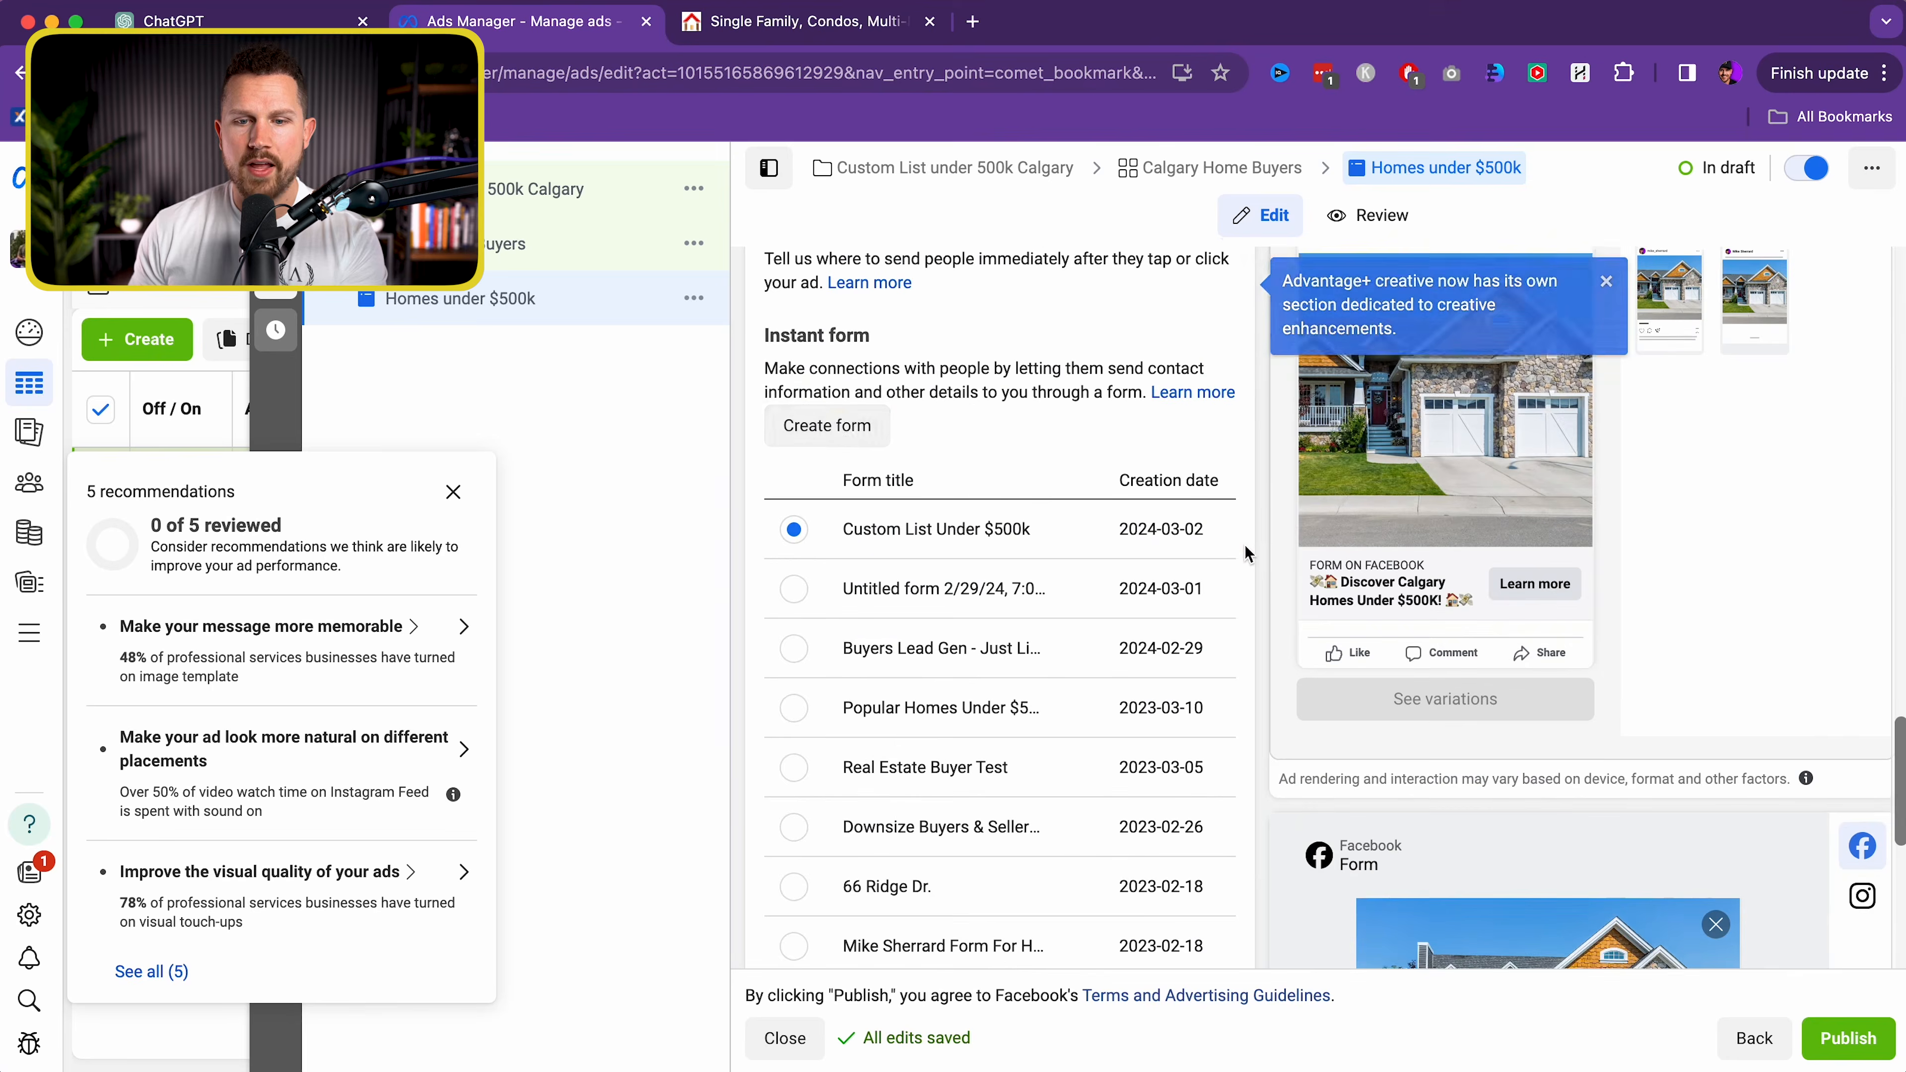
pyautogui.click(827, 422)
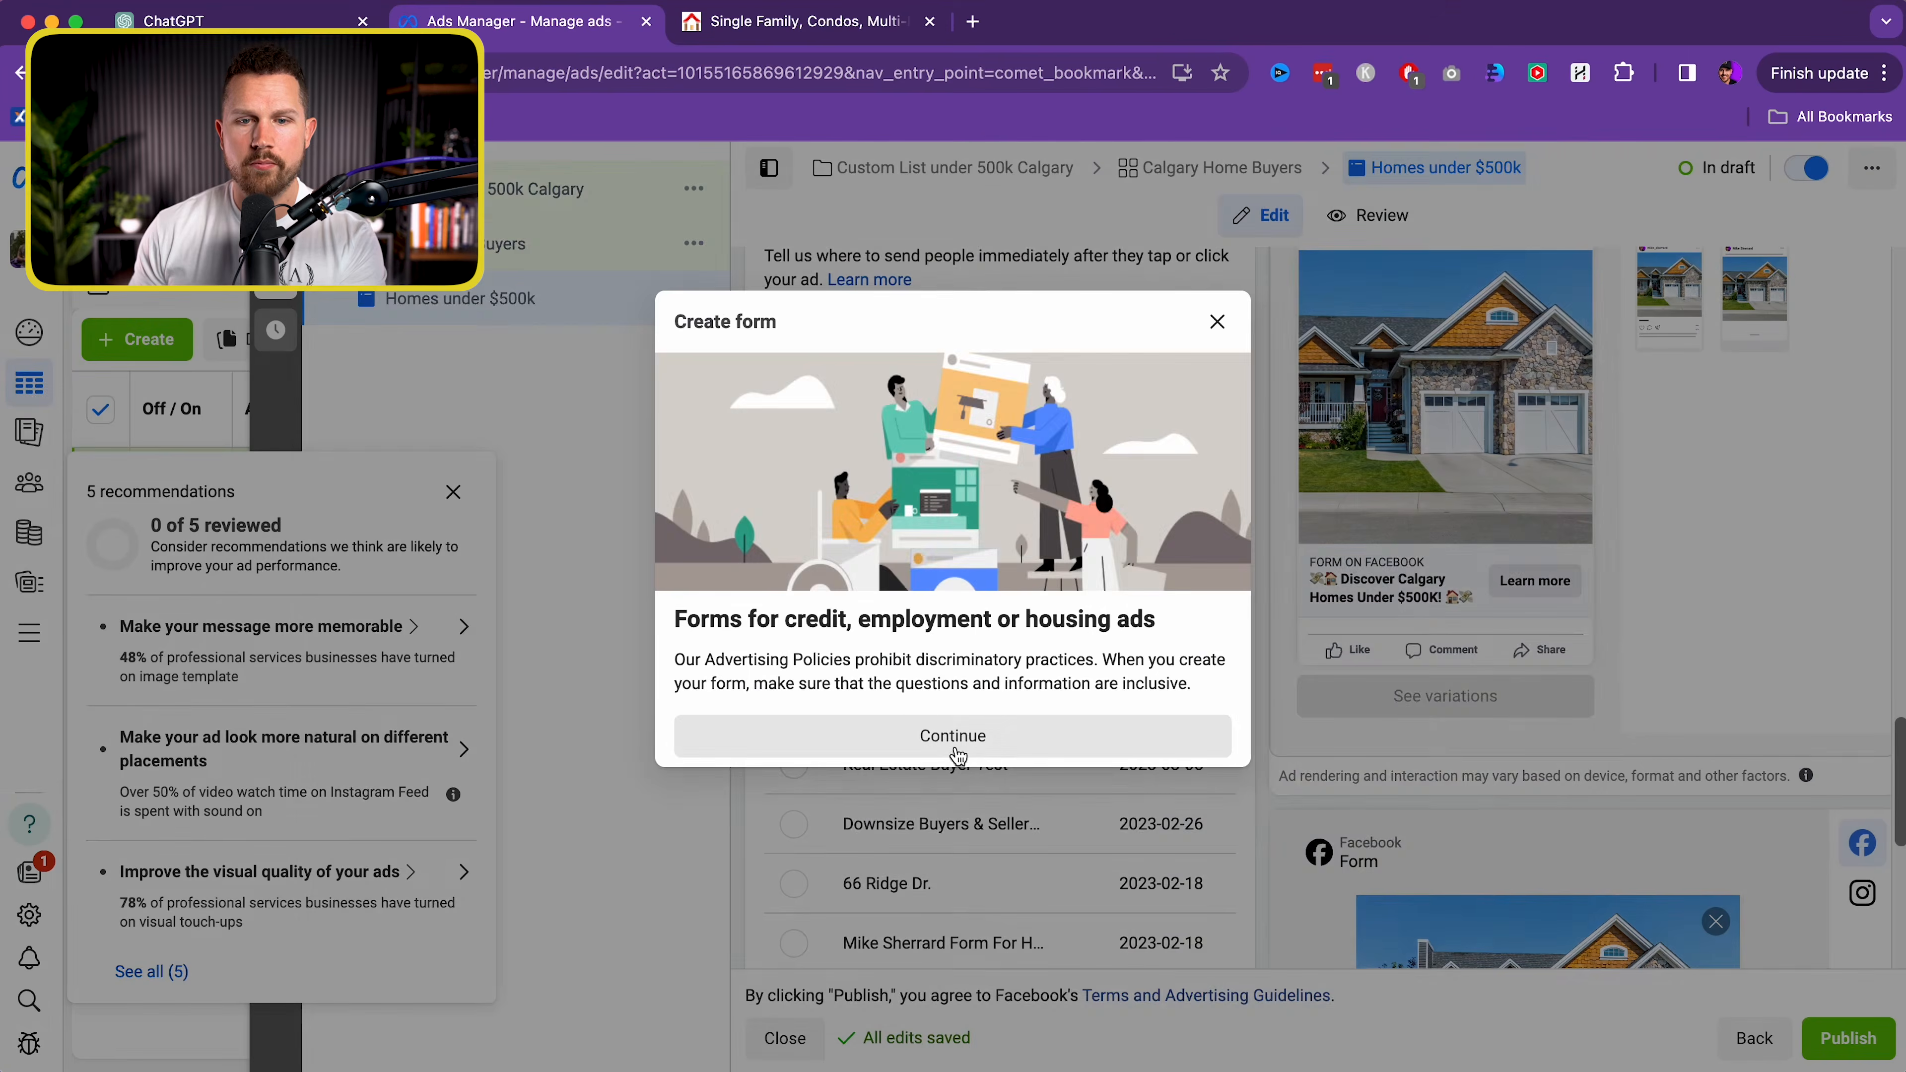
pyautogui.click(952, 739)
pyautogui.moveTo(648, 373); pyautogui.dragTo(161, 374)
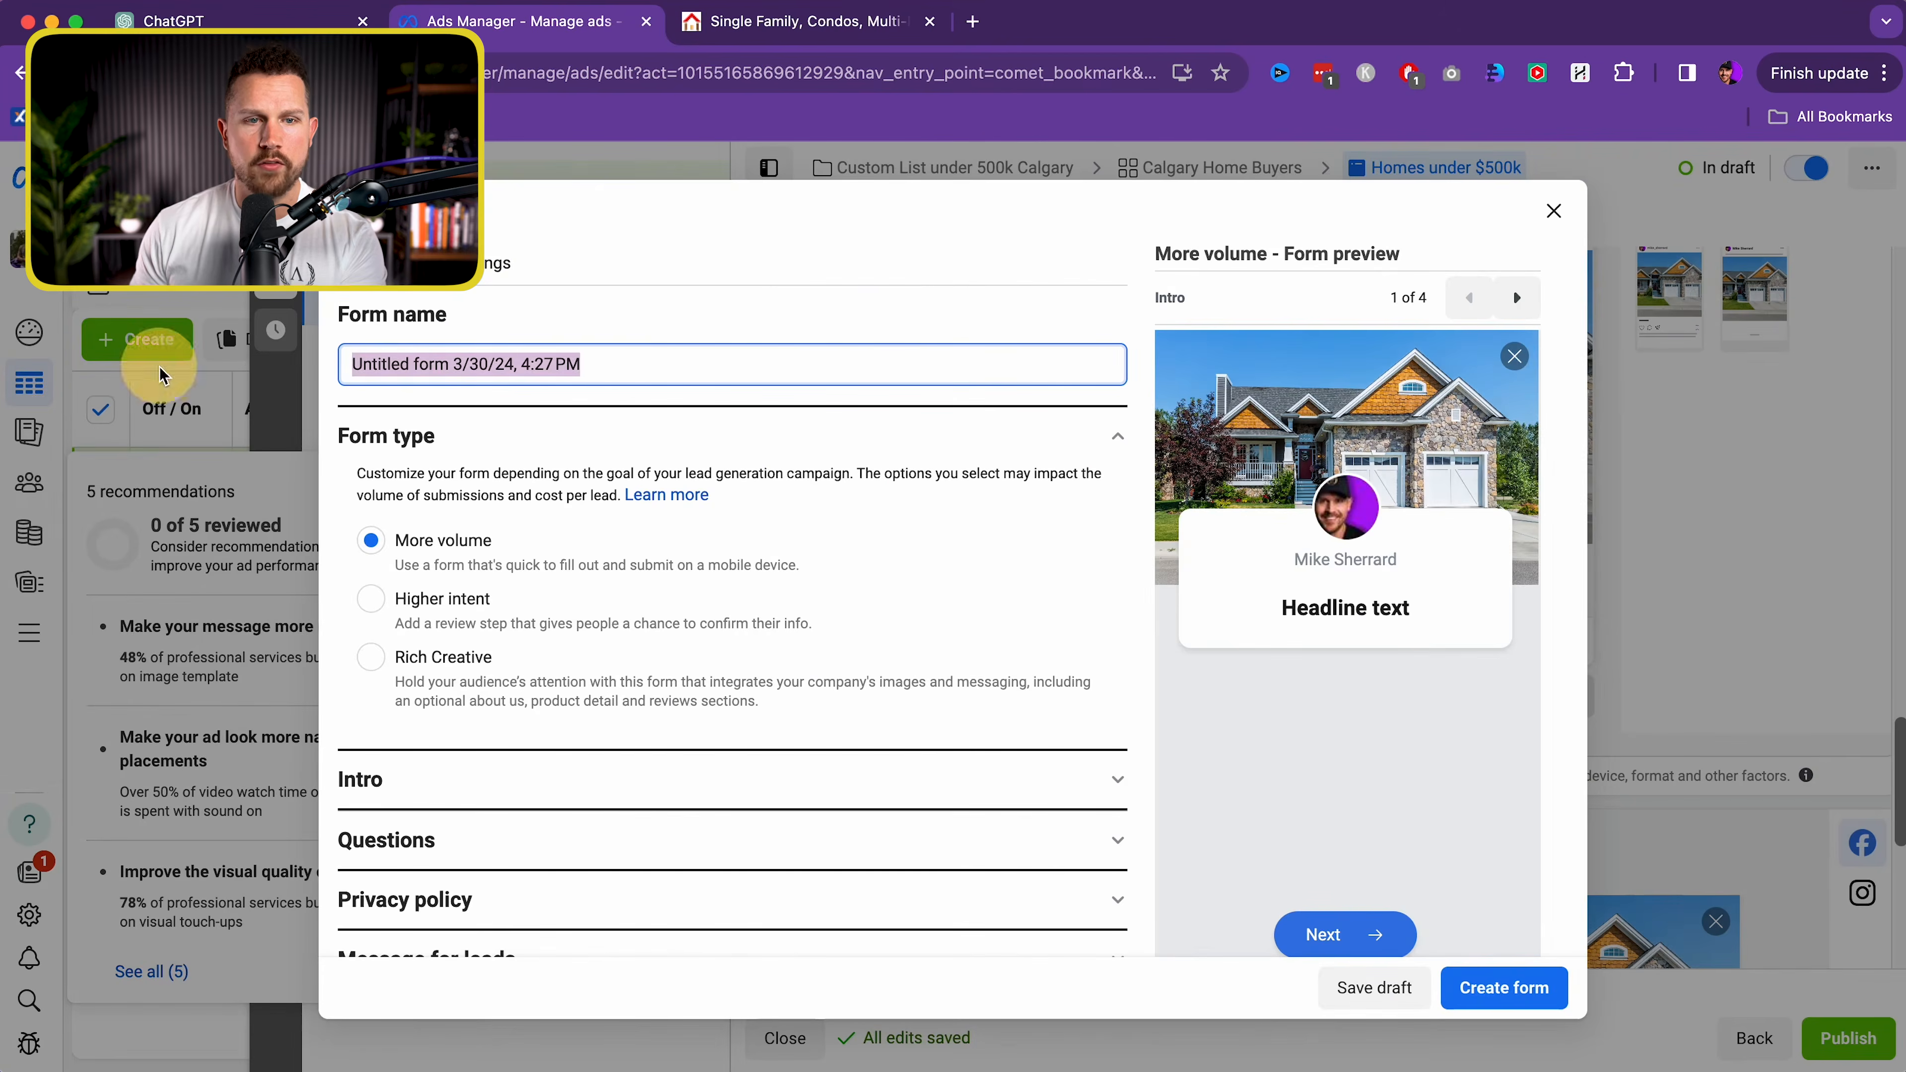
pyautogui.write('Buyers under 500k')
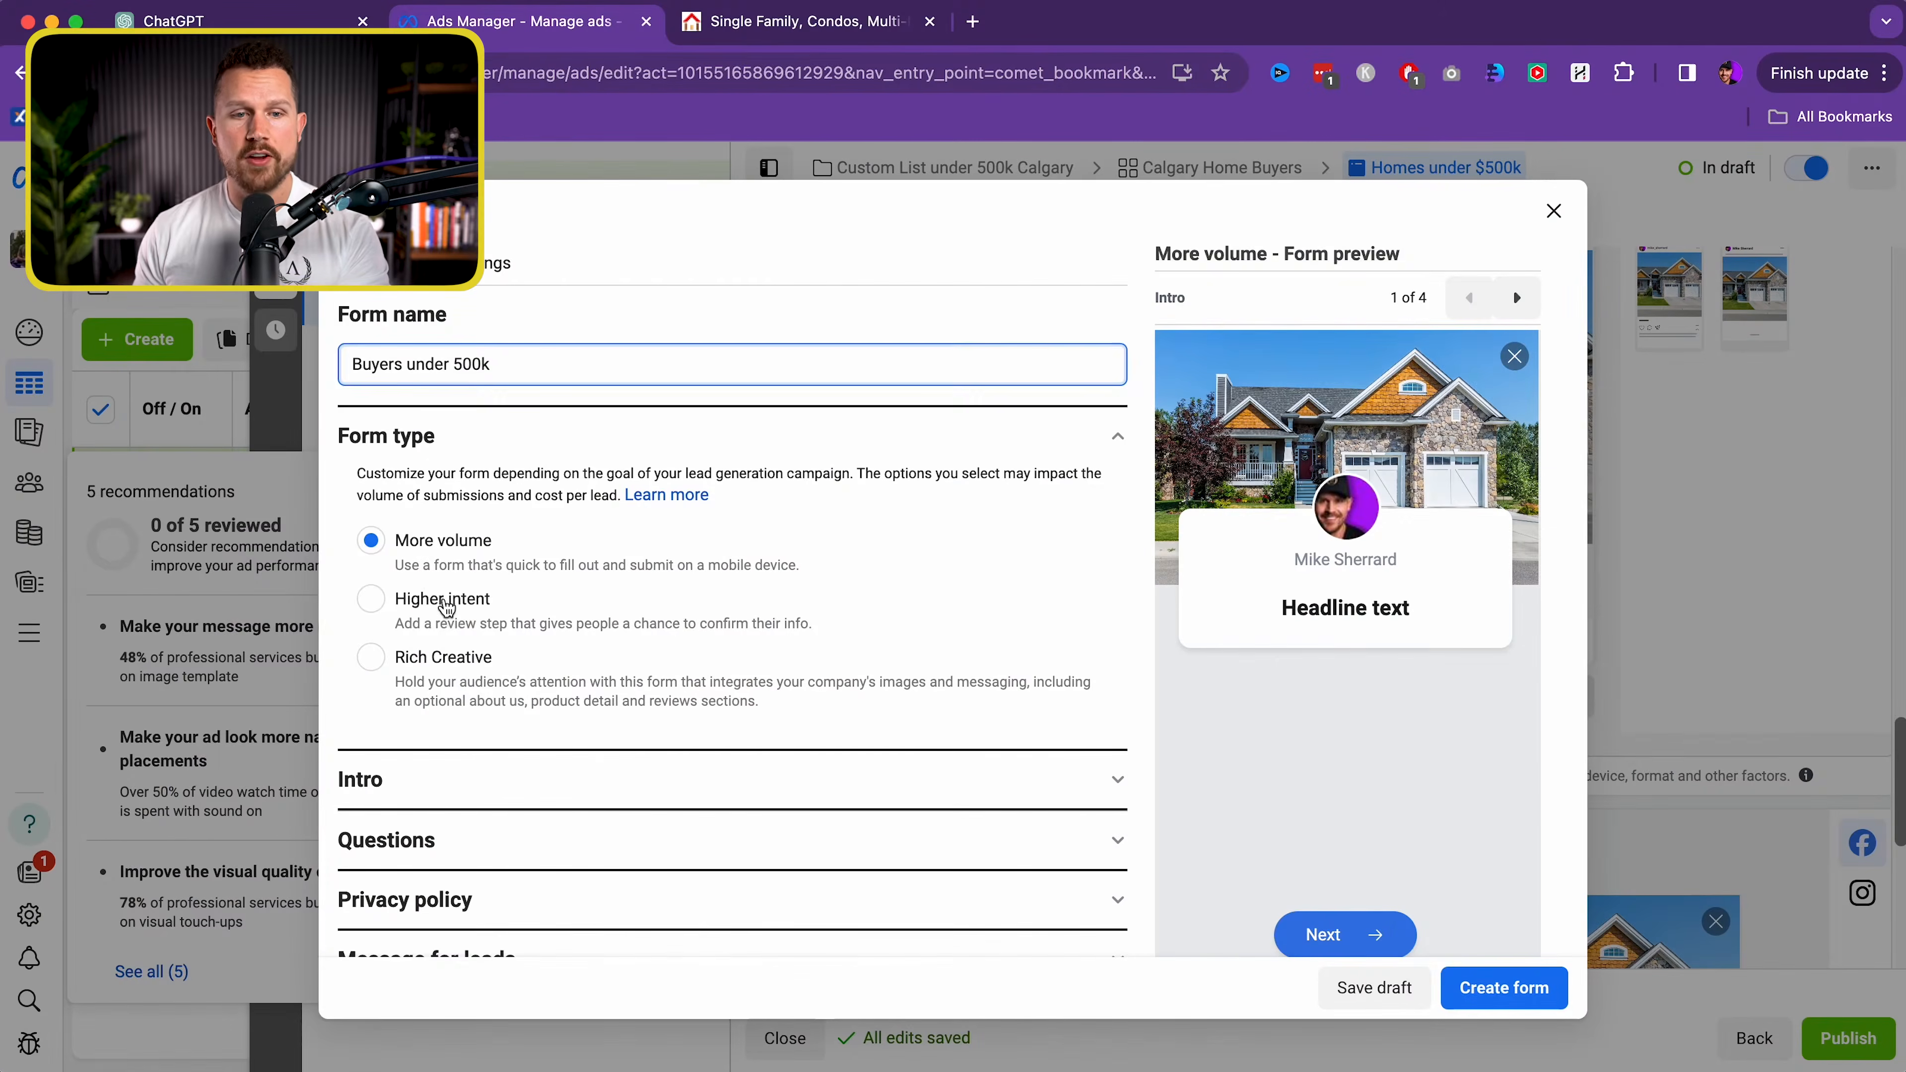
# Set the instant form's type to Higher intent
pyautogui.click(446, 605)
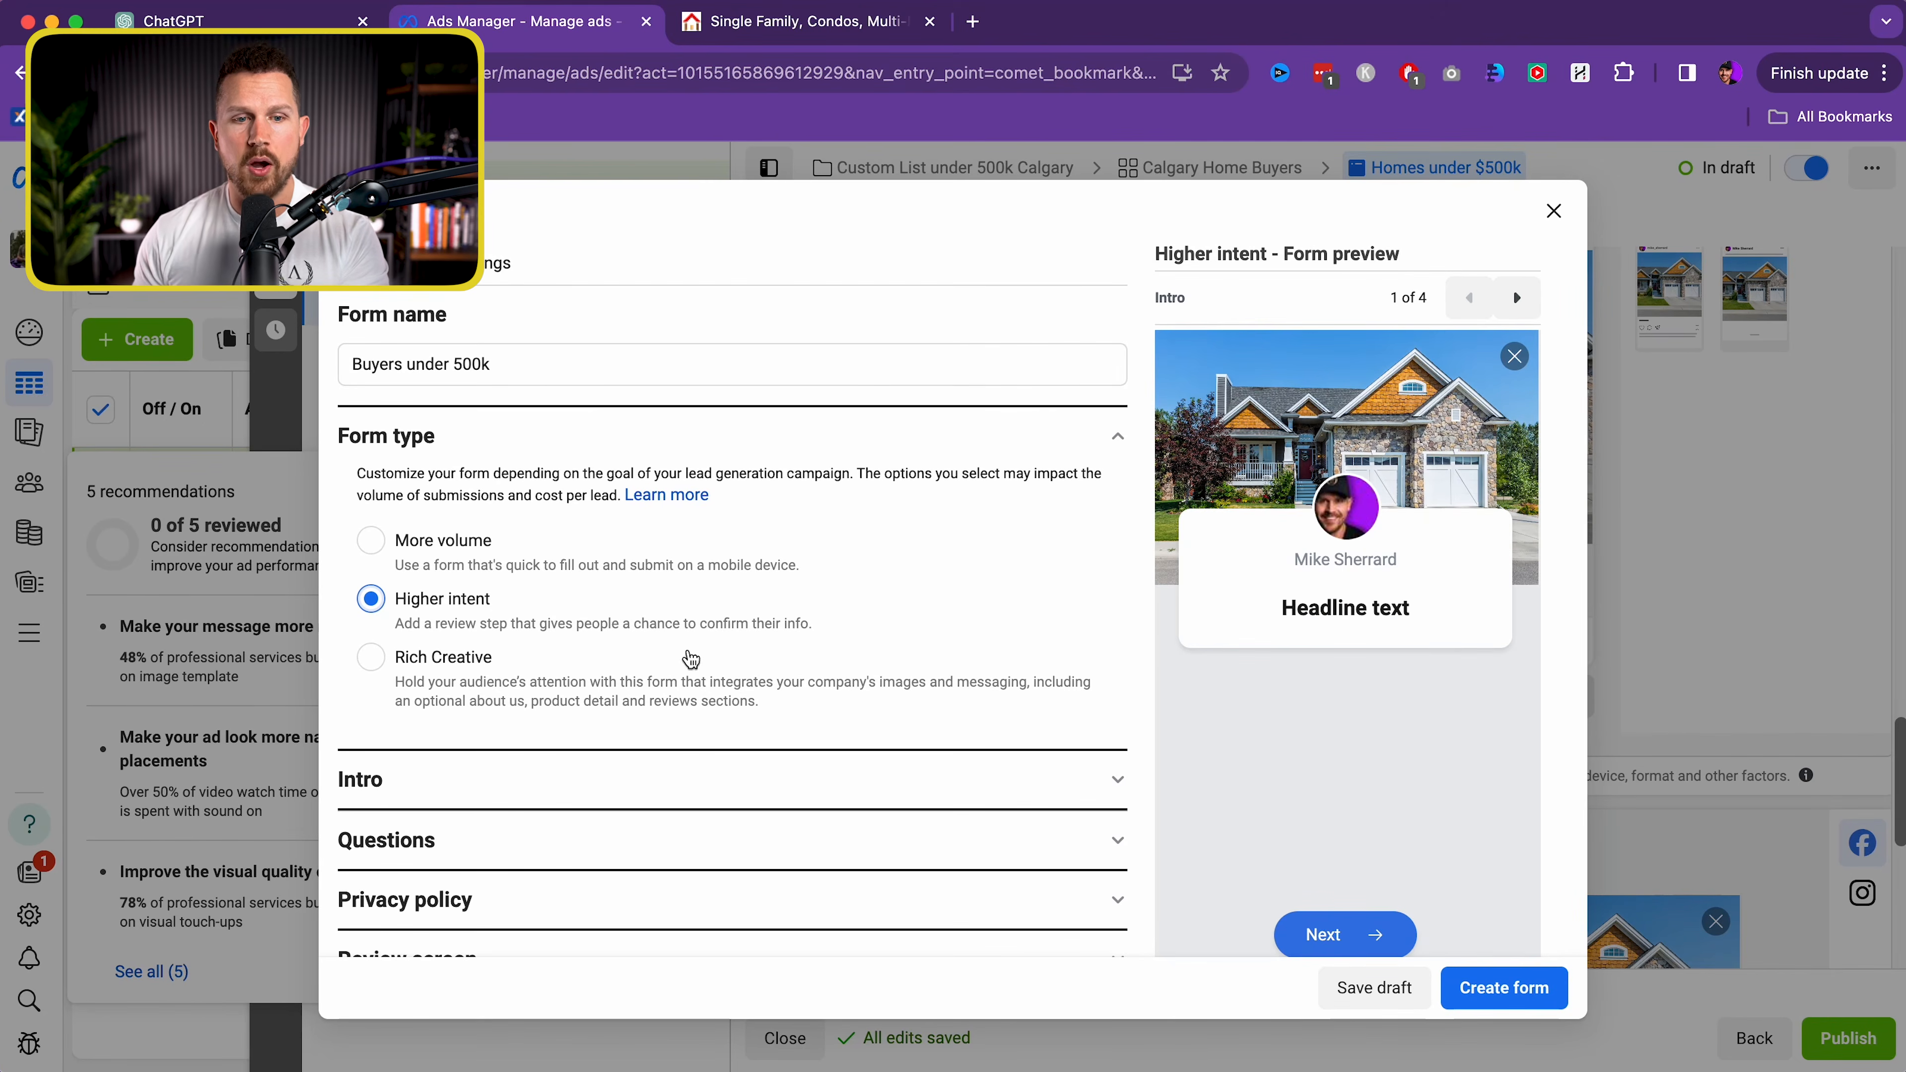
pyautogui.scroll(-1, 750, 691)
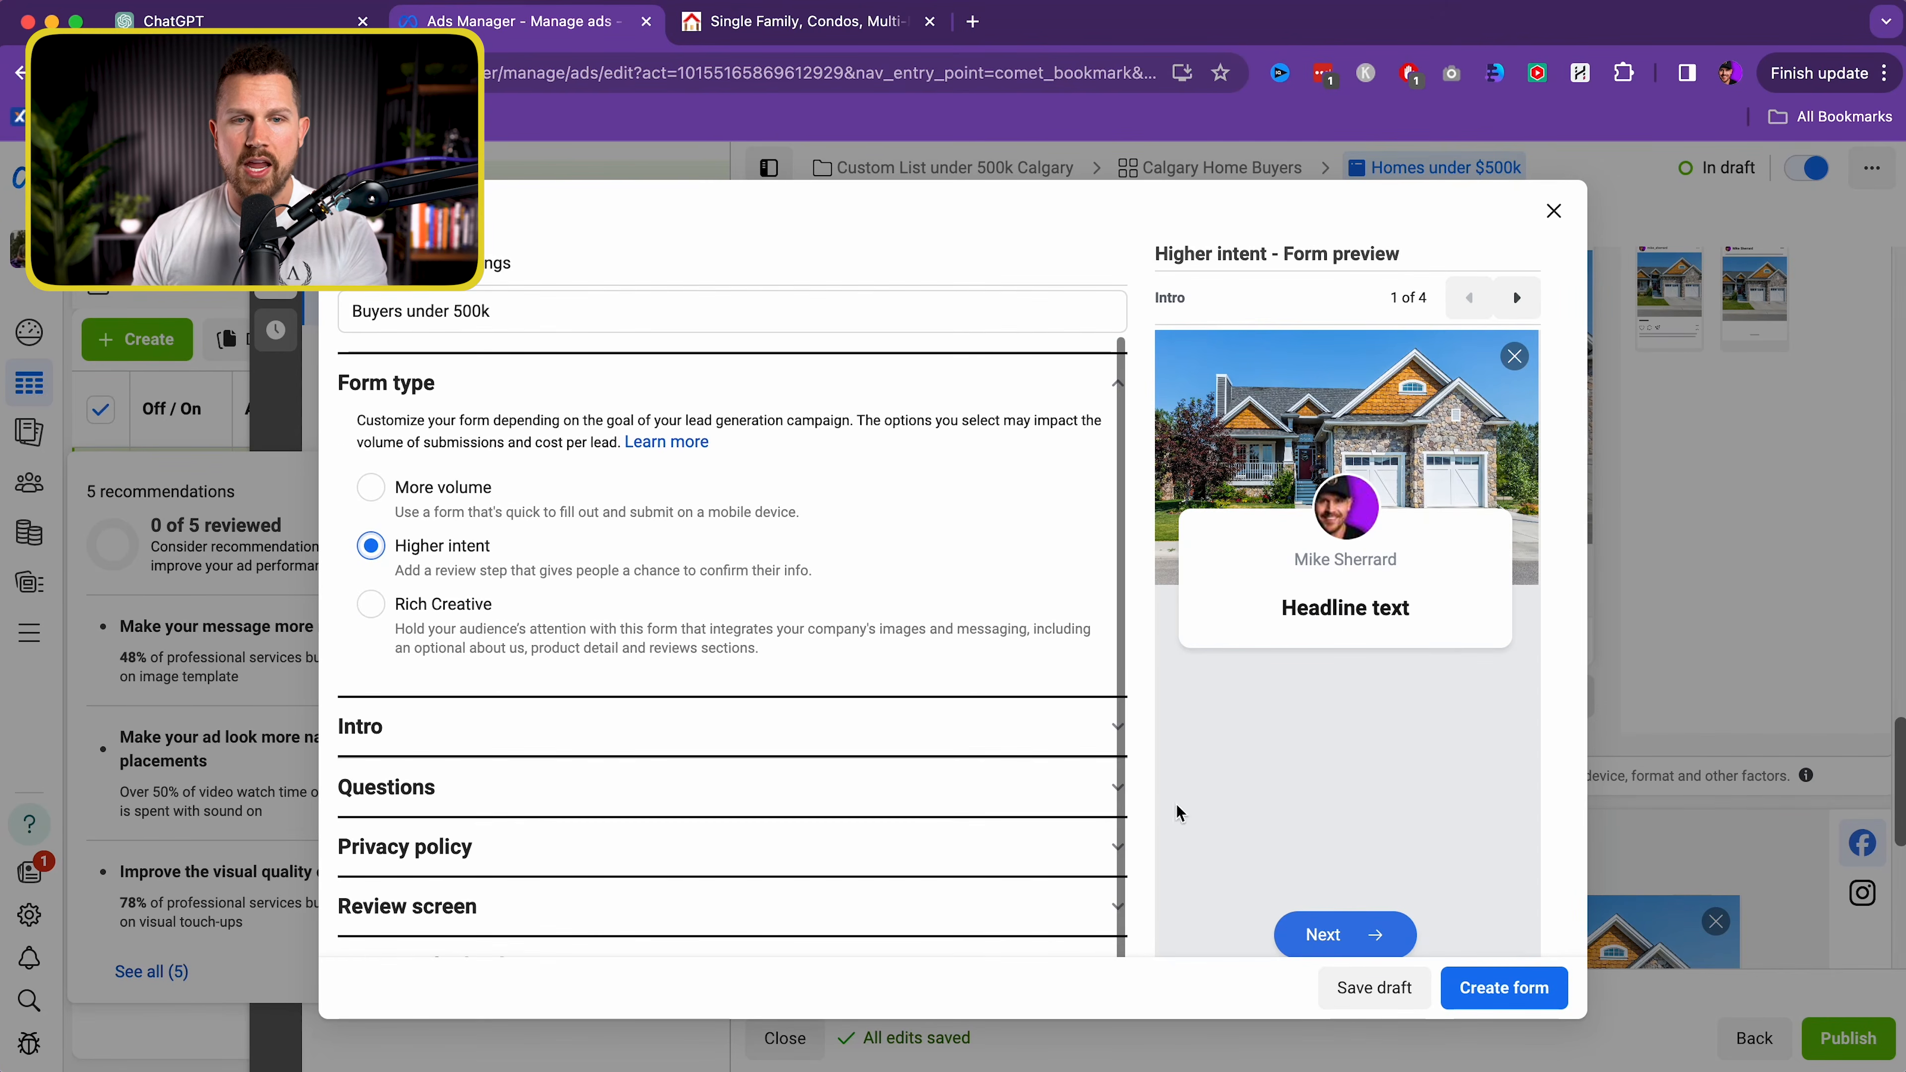
pyautogui.scroll(1, 525, 480)
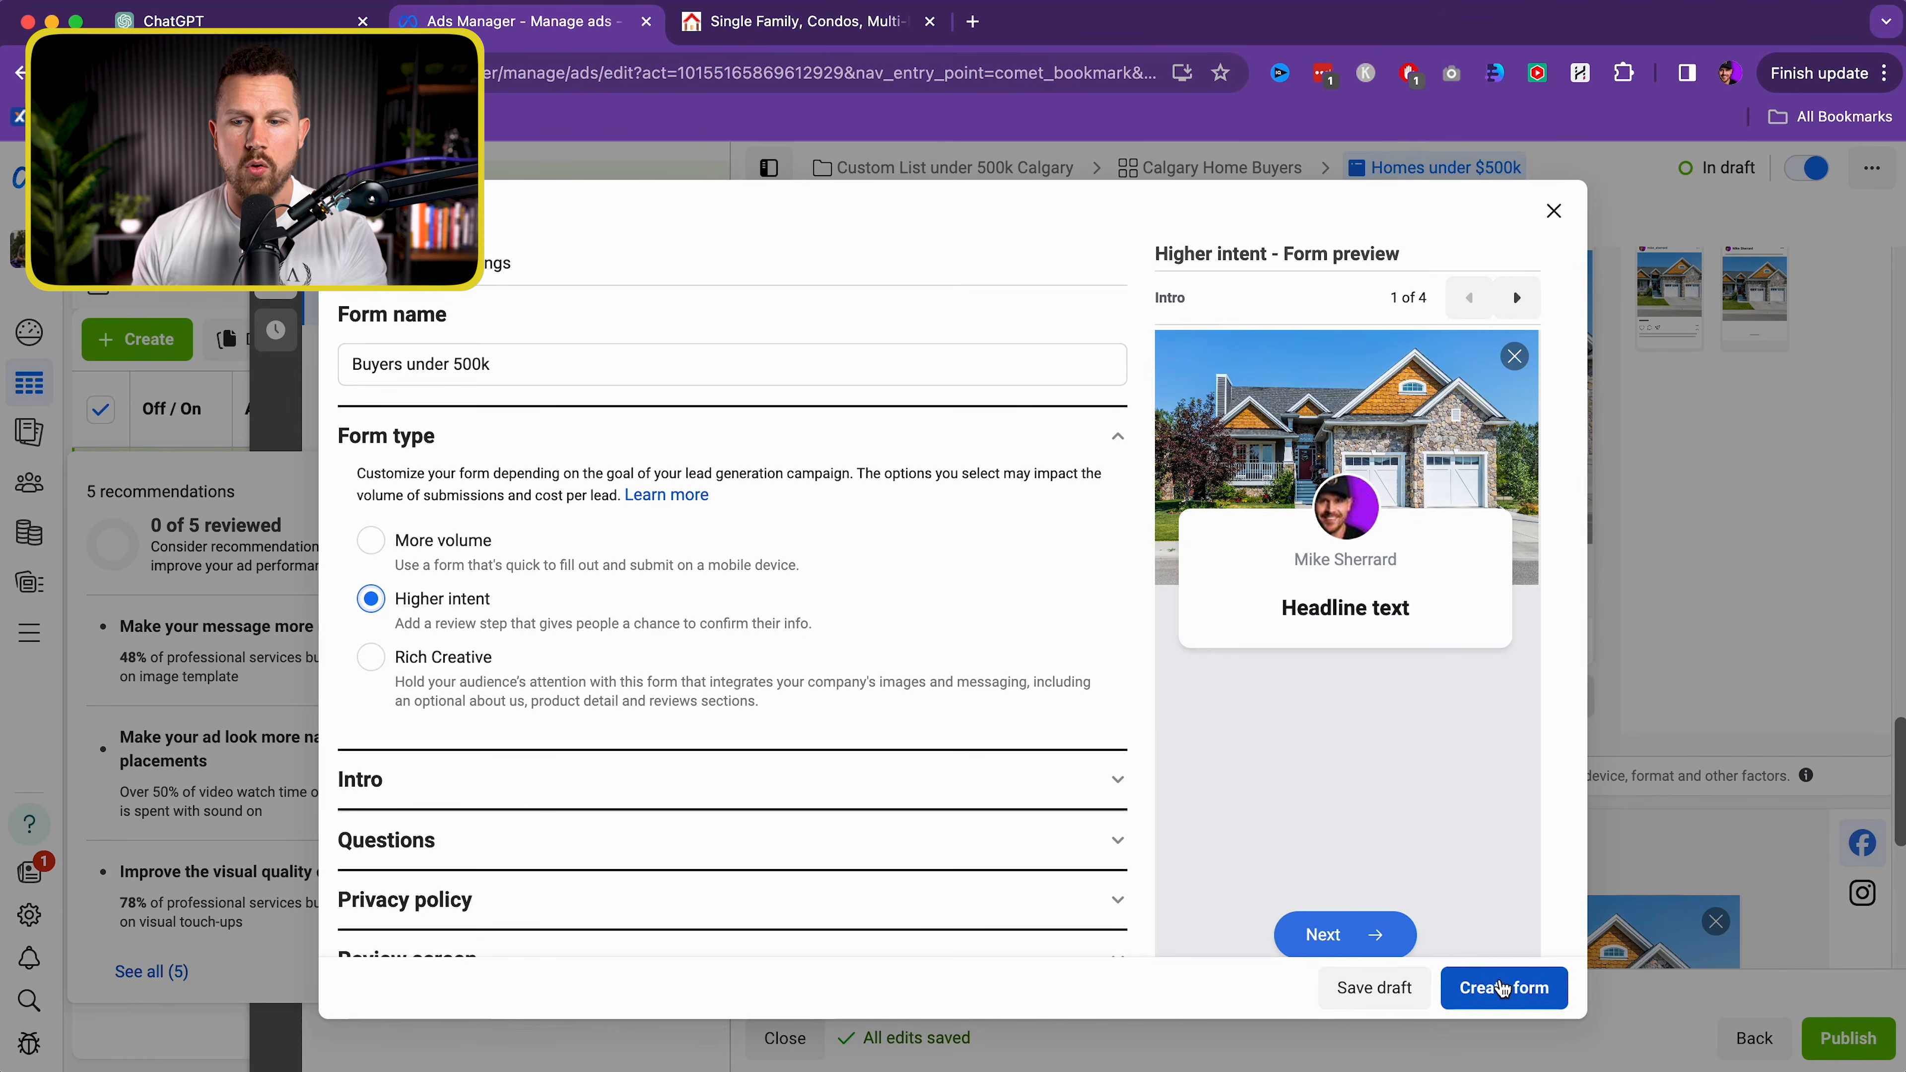
# Open the form's Intro section, check the background image choice and go to the empty greeting headline
pyautogui.scroll(-1, 732, 630)
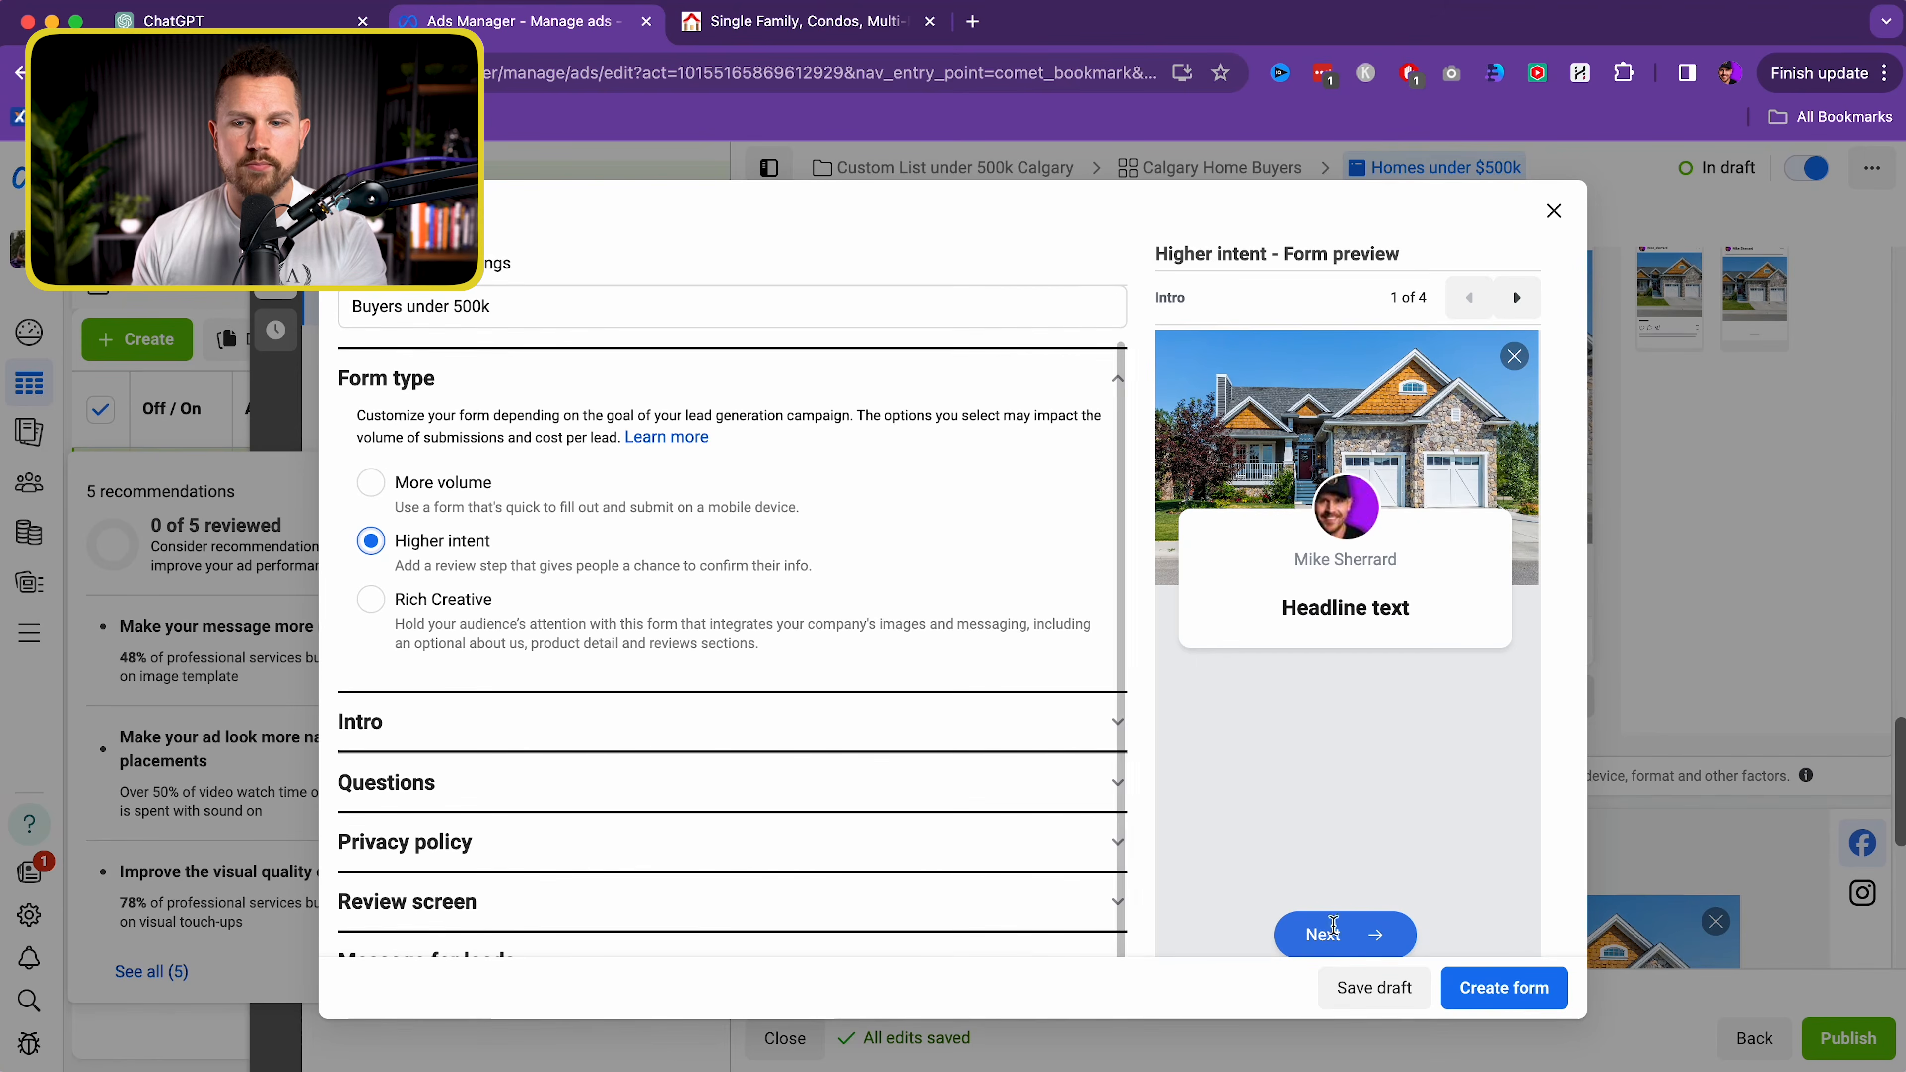
pyautogui.click(510, 727)
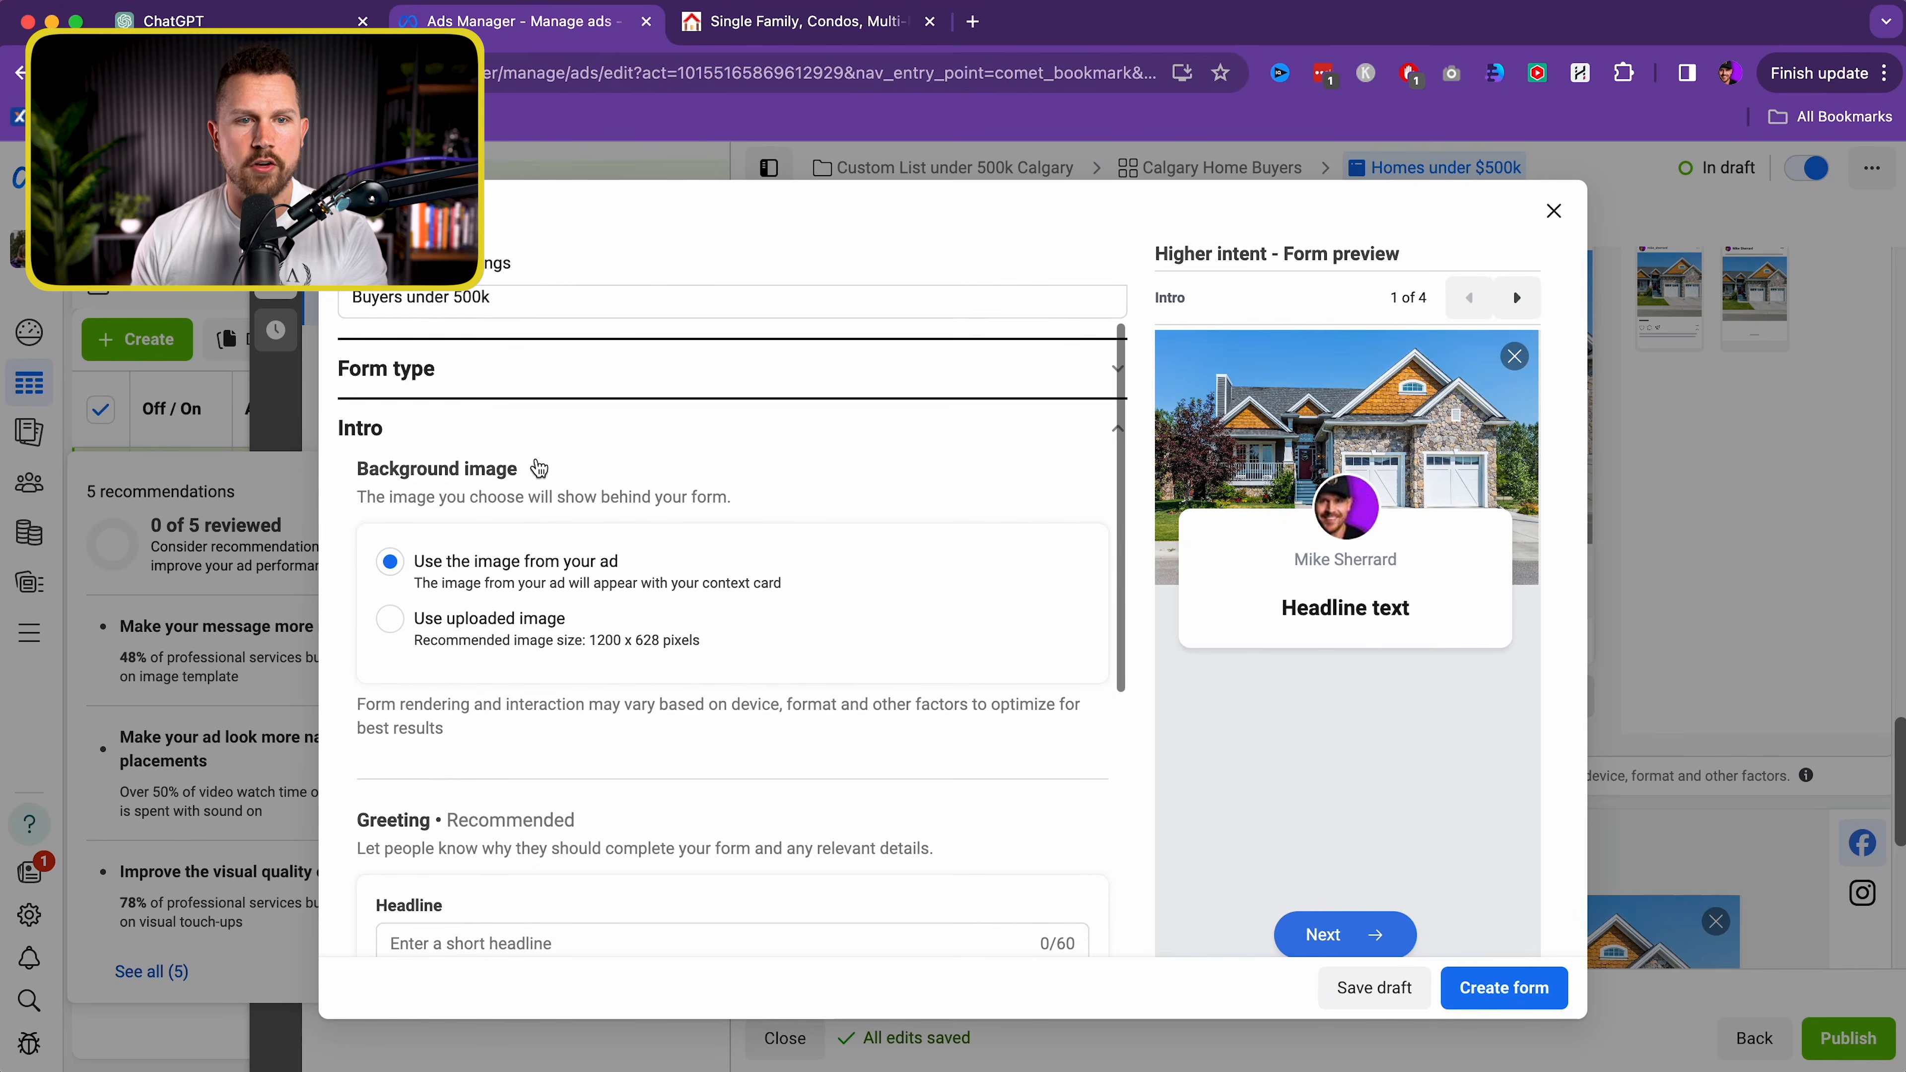
pyautogui.scroll(1, 520, 455)
pyautogui.scroll(-1, 596, 490)
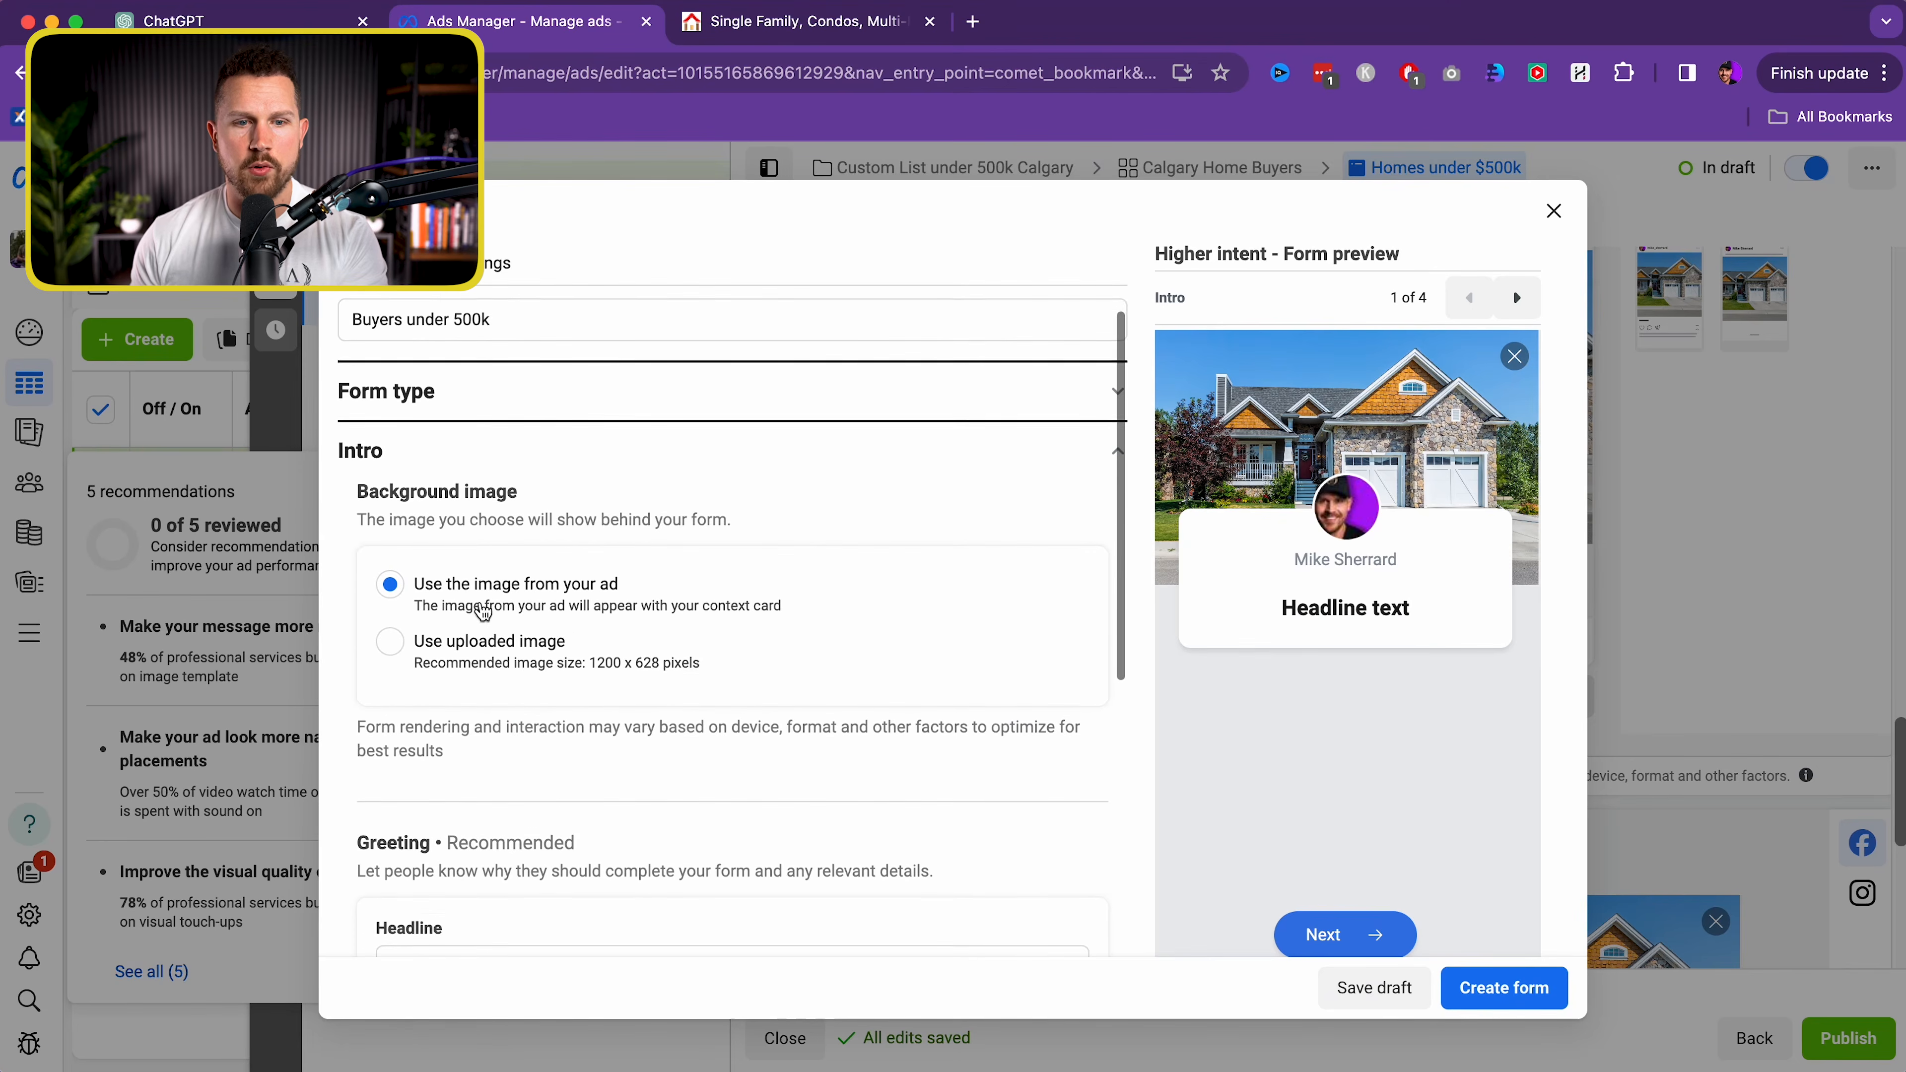
pyautogui.scroll(-4, 549, 671)
pyautogui.scroll(-3, 515, 700)
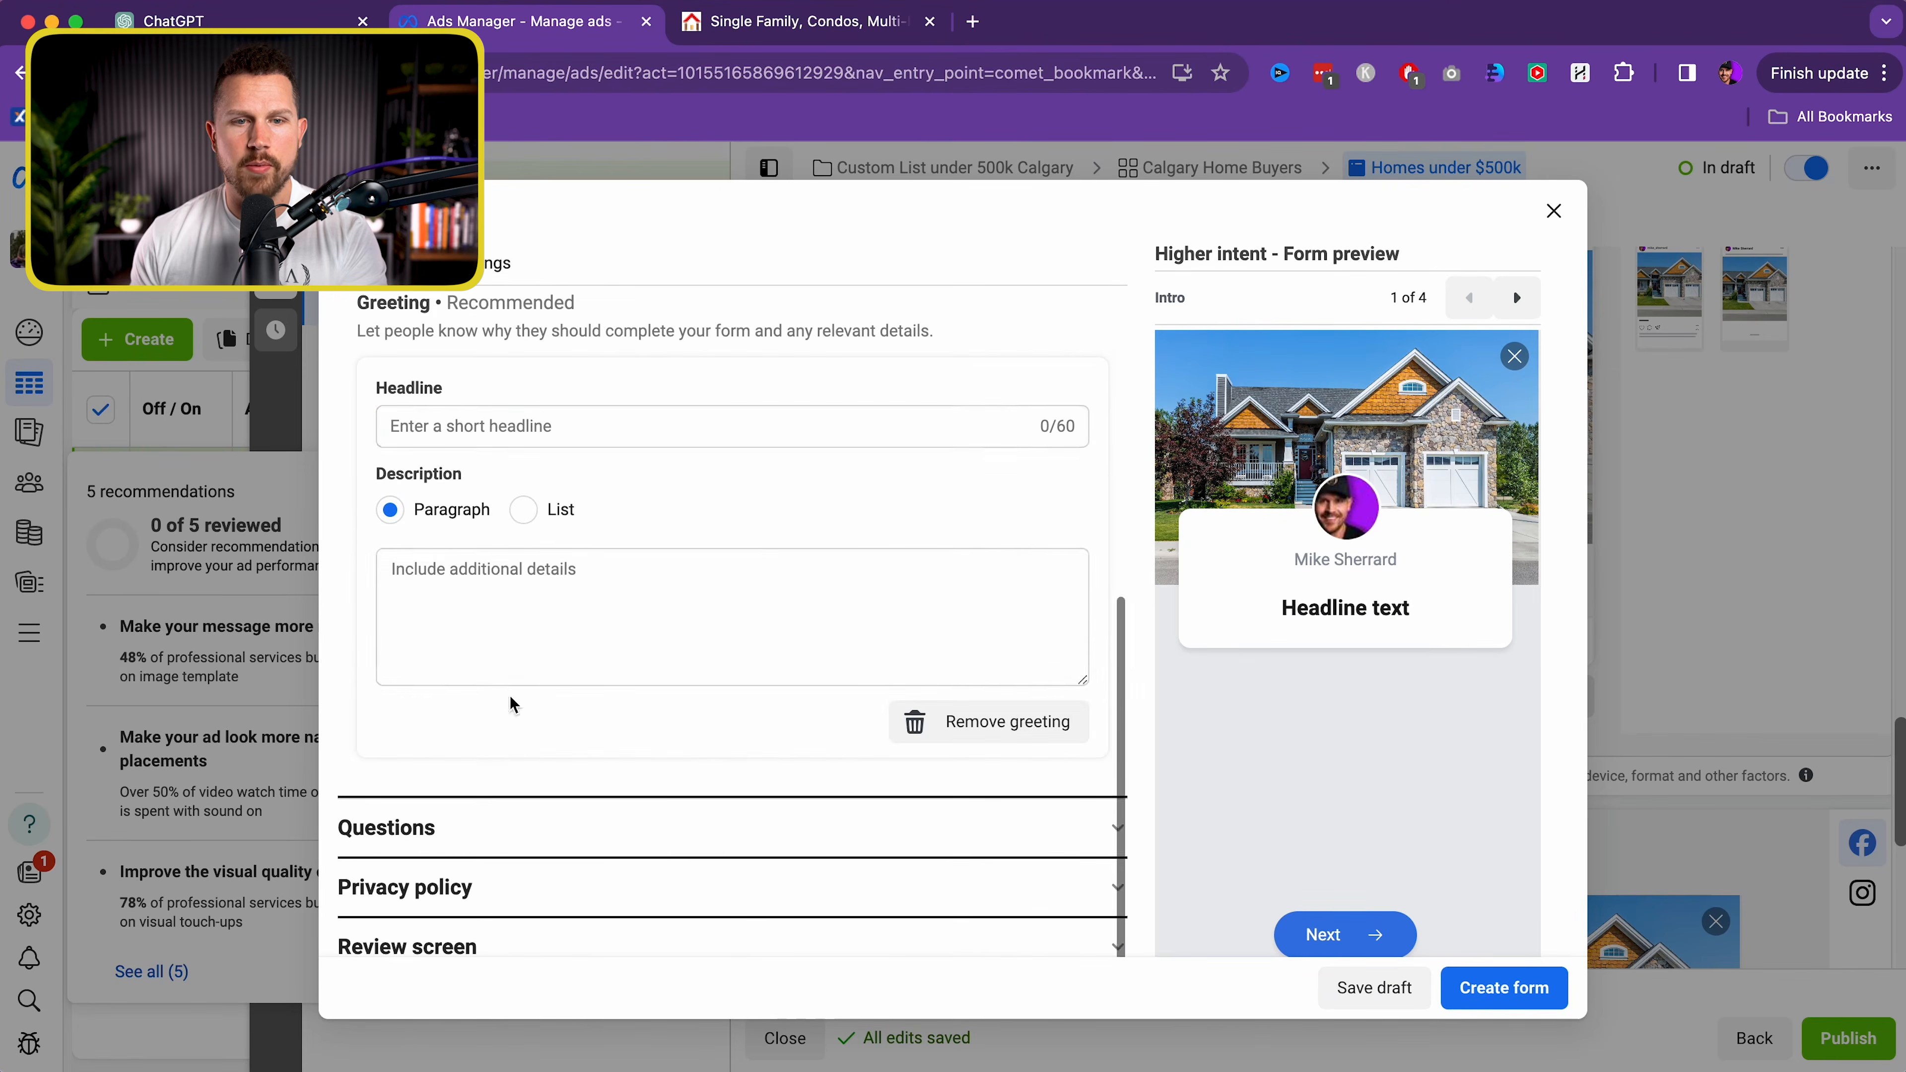
pyautogui.click(600, 426)
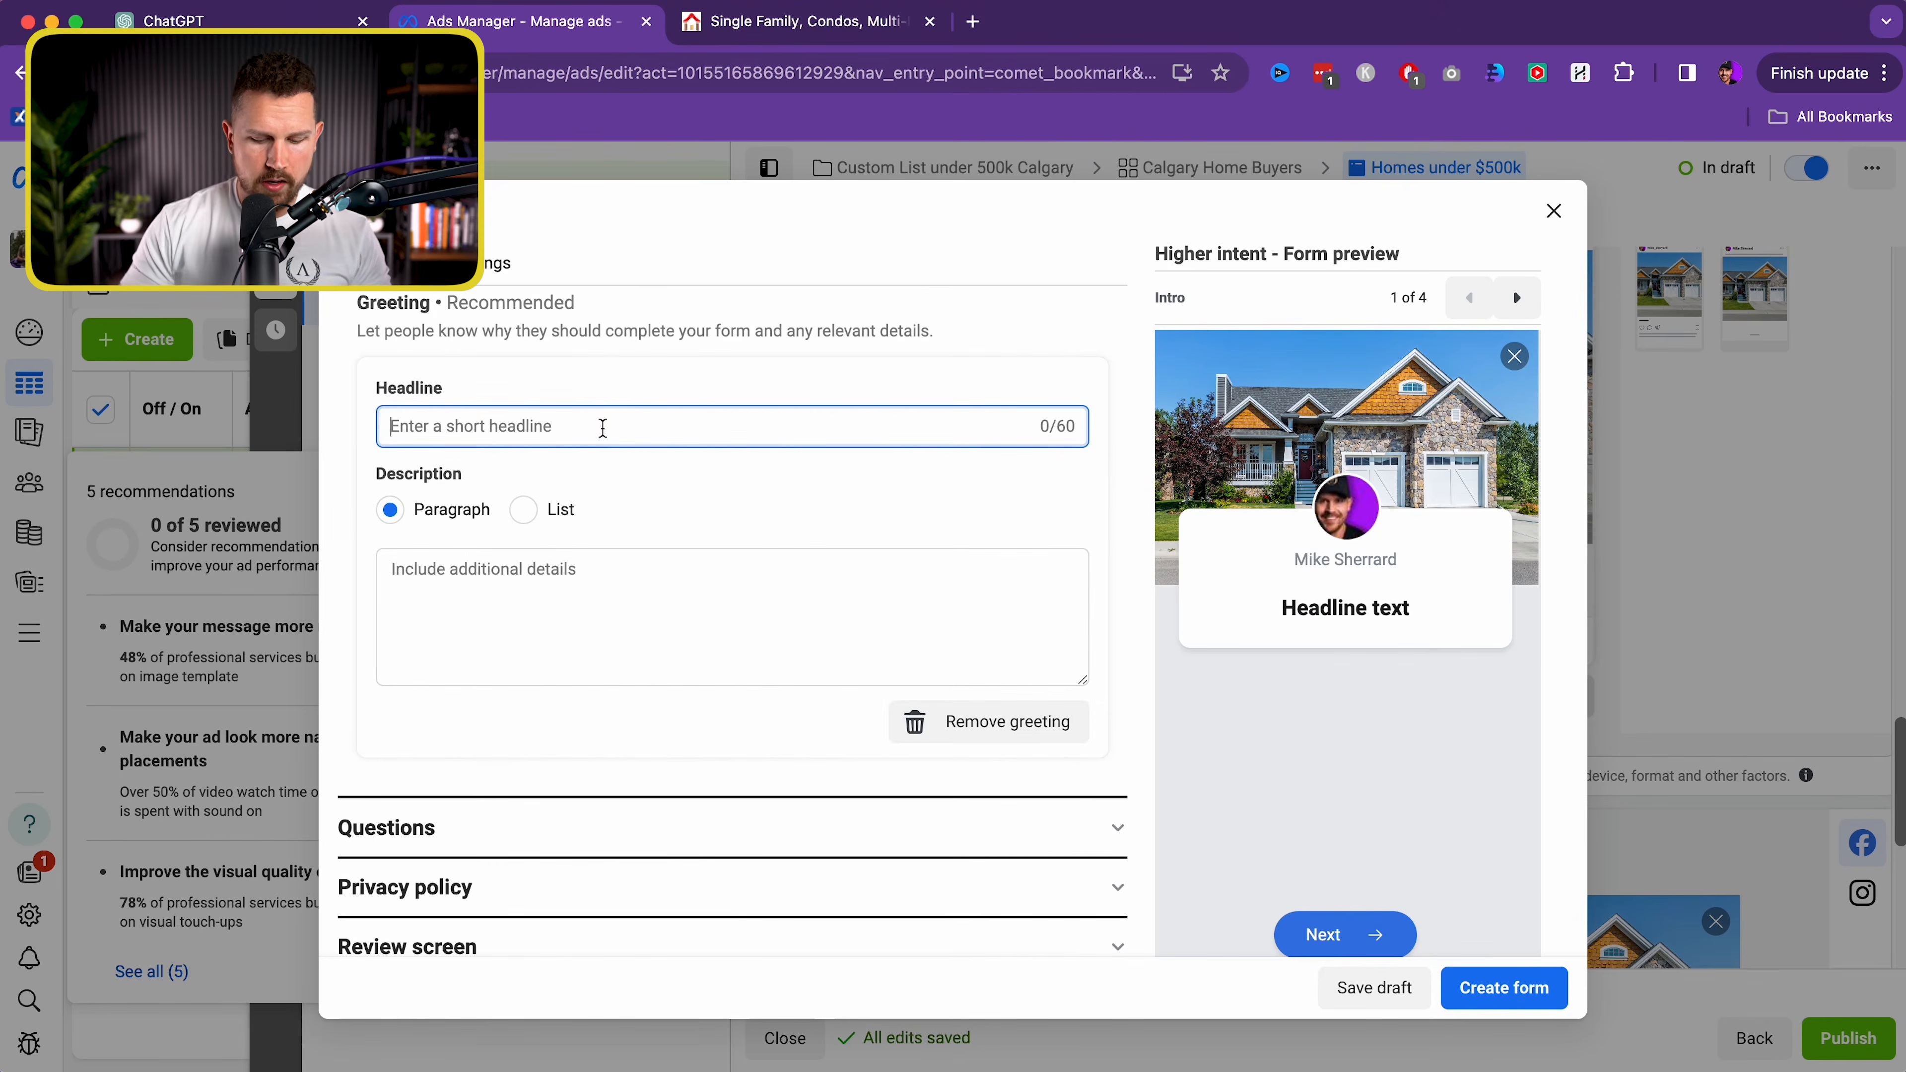
pyautogui.write('Where')
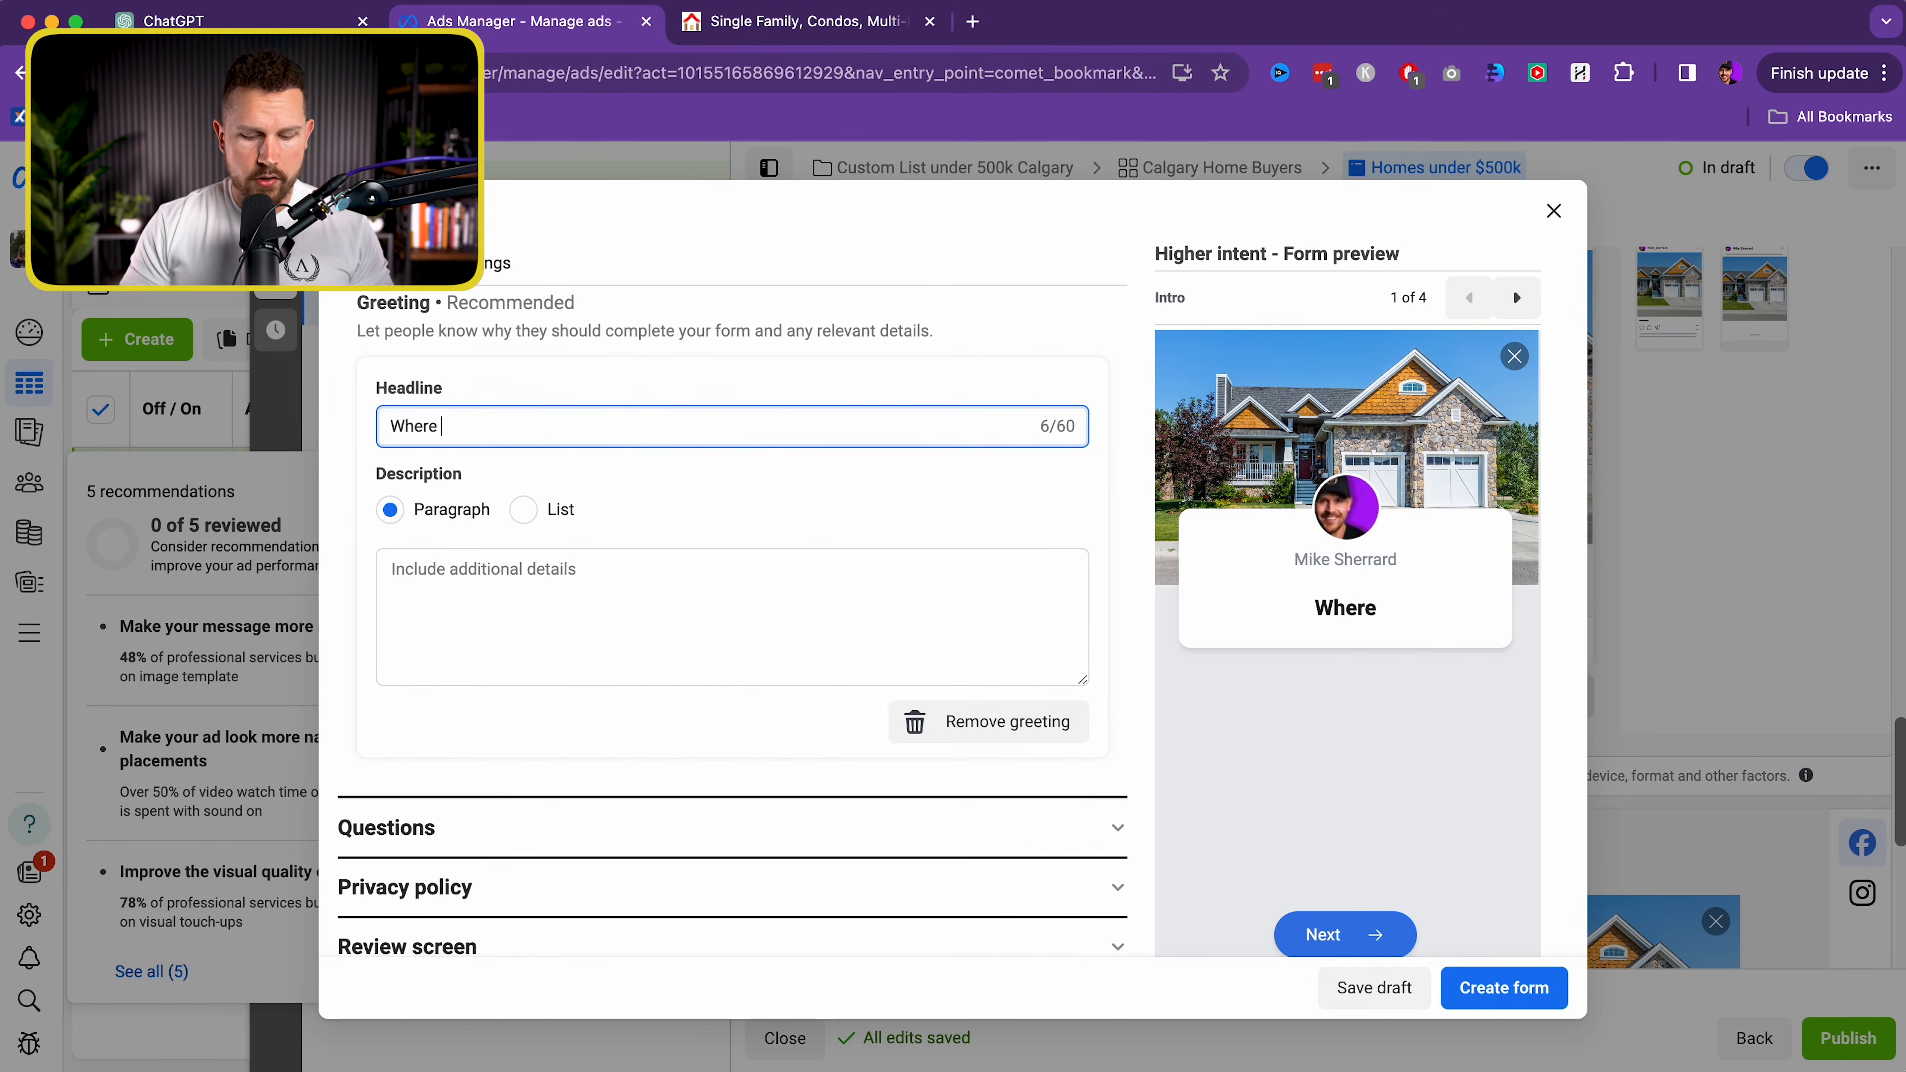
pyautogui.press('BackSpace')
pyautogui.press('BackSpace')
pyautogui.press('BackSpace')
pyautogui.press('BackSpace')
pyautogui.press('BackSpace')
pyautogui.press('BackSpace')
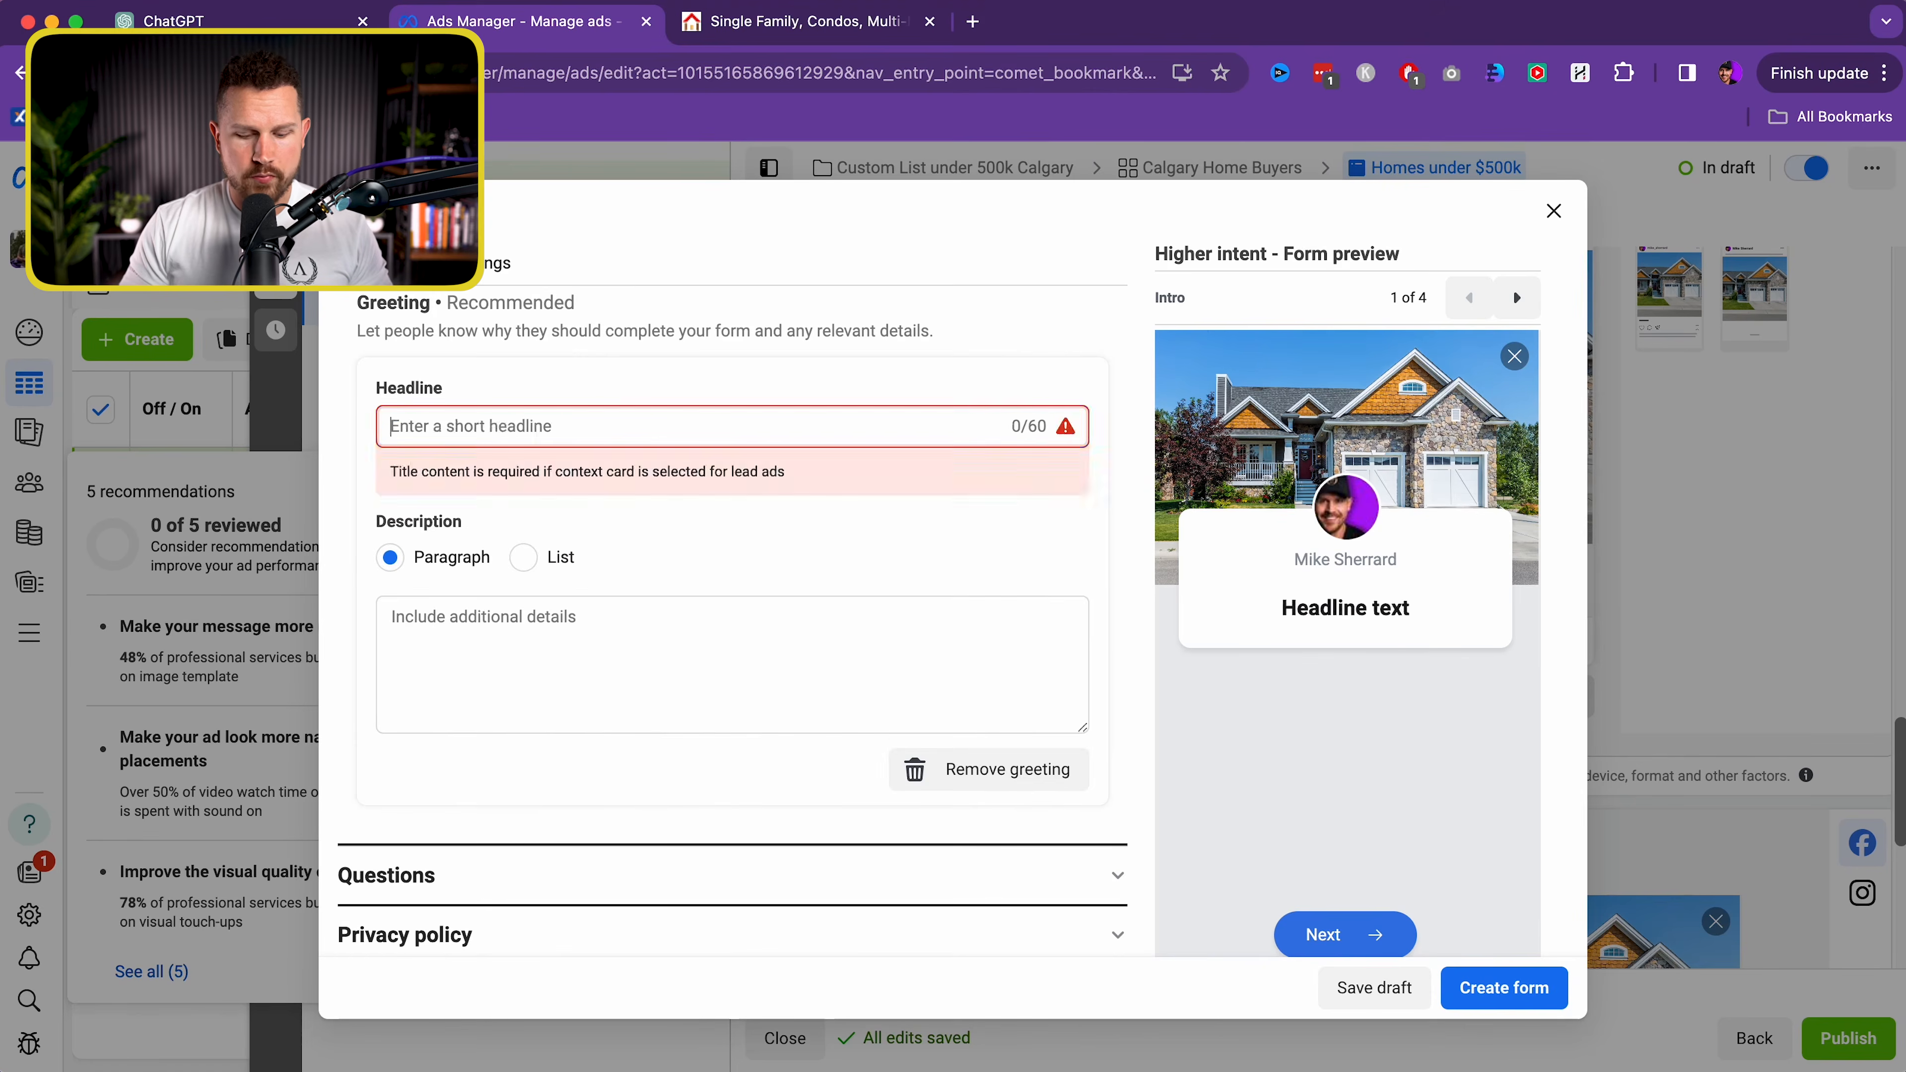
# Enter "Welcome to our custom list of homes under $500k" as the form's greeting headline
pyautogui.write('Welcome t')
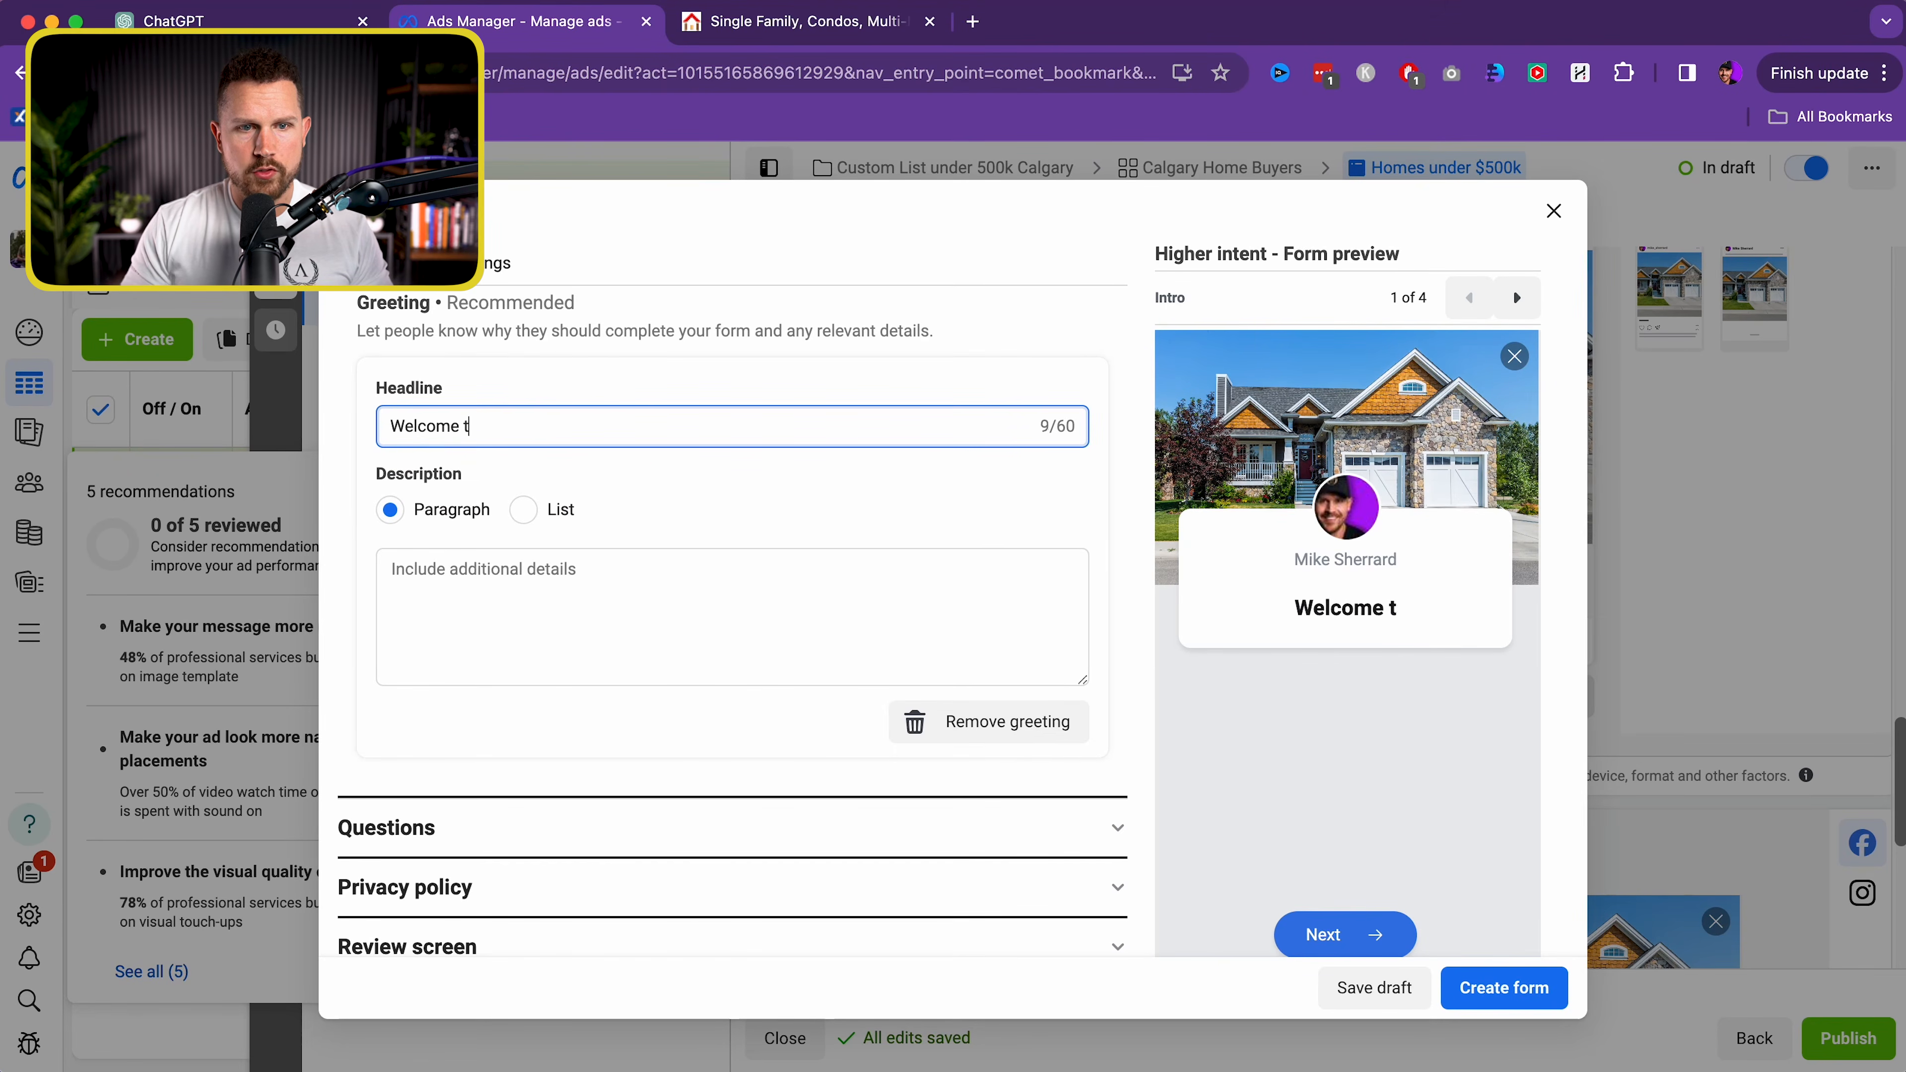
pyautogui.write('o our custom list ')
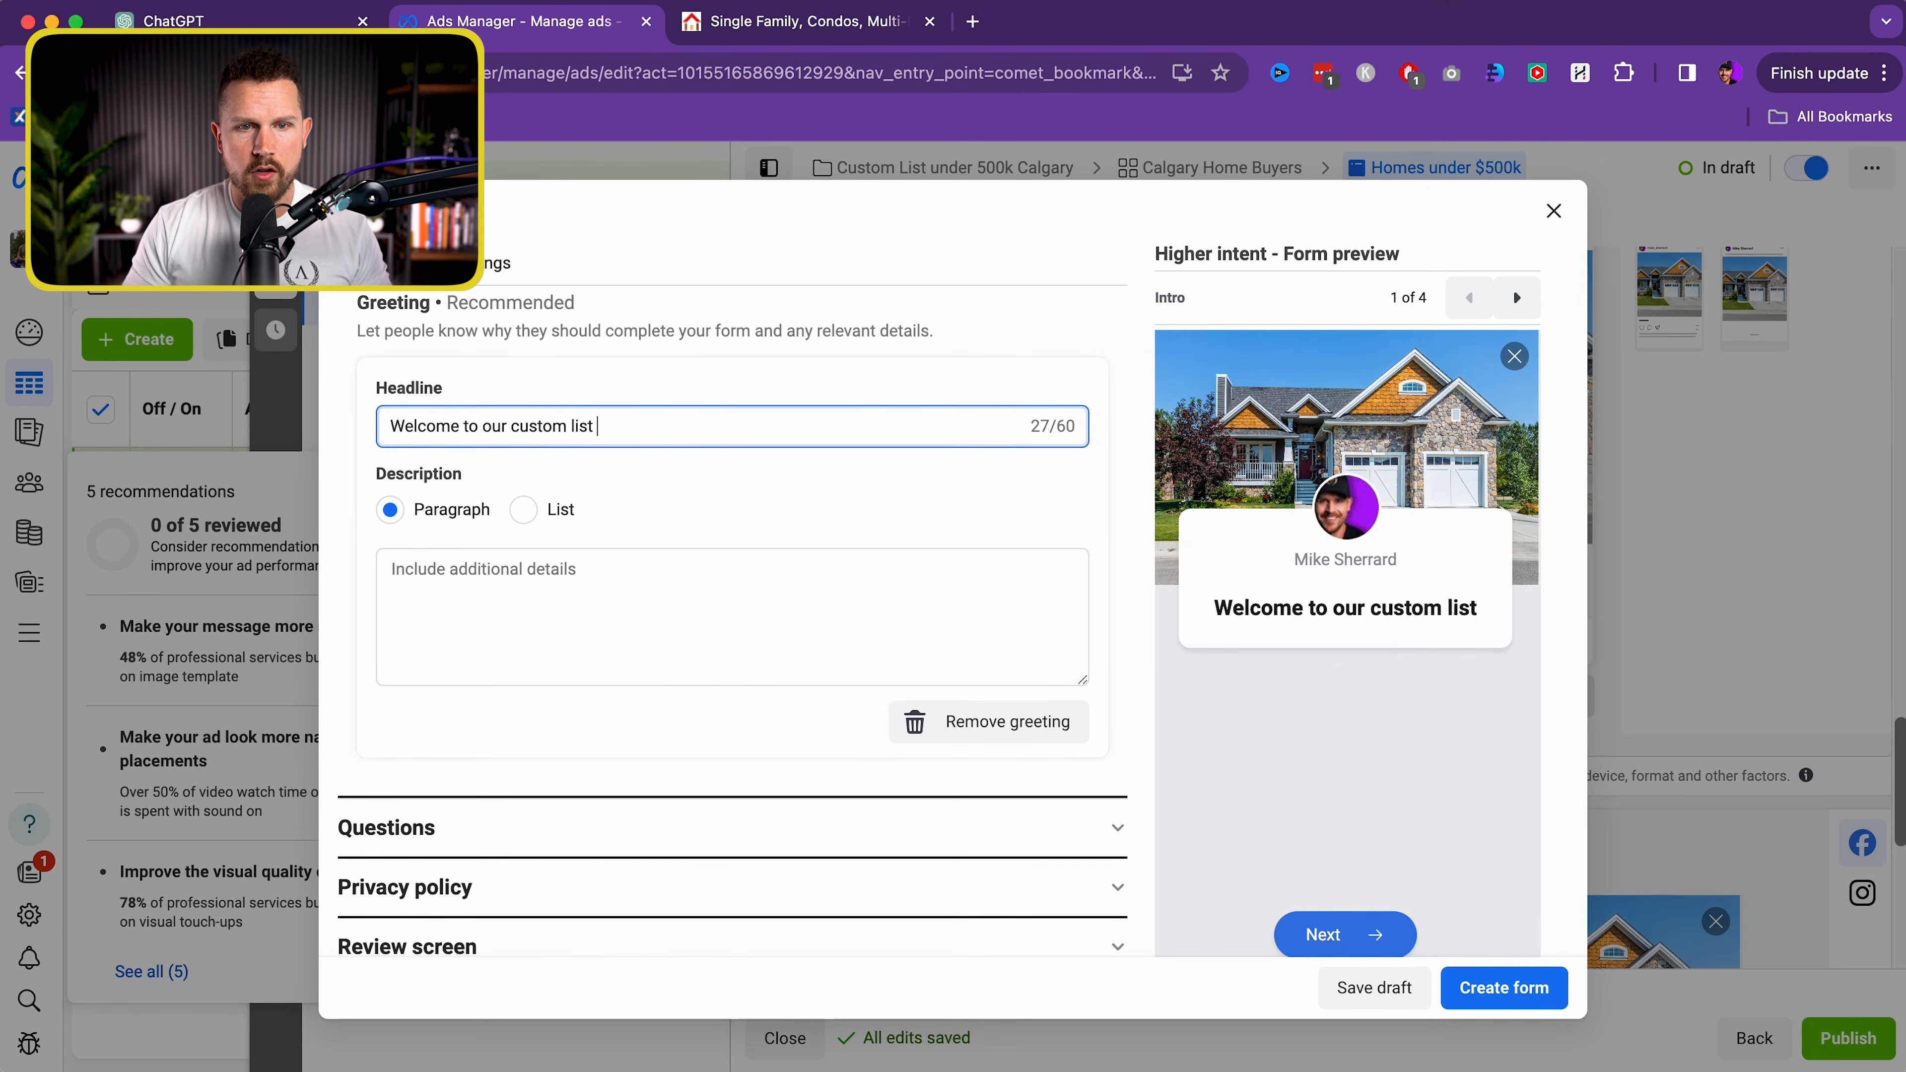
pyautogui.write('of homes under $500k')
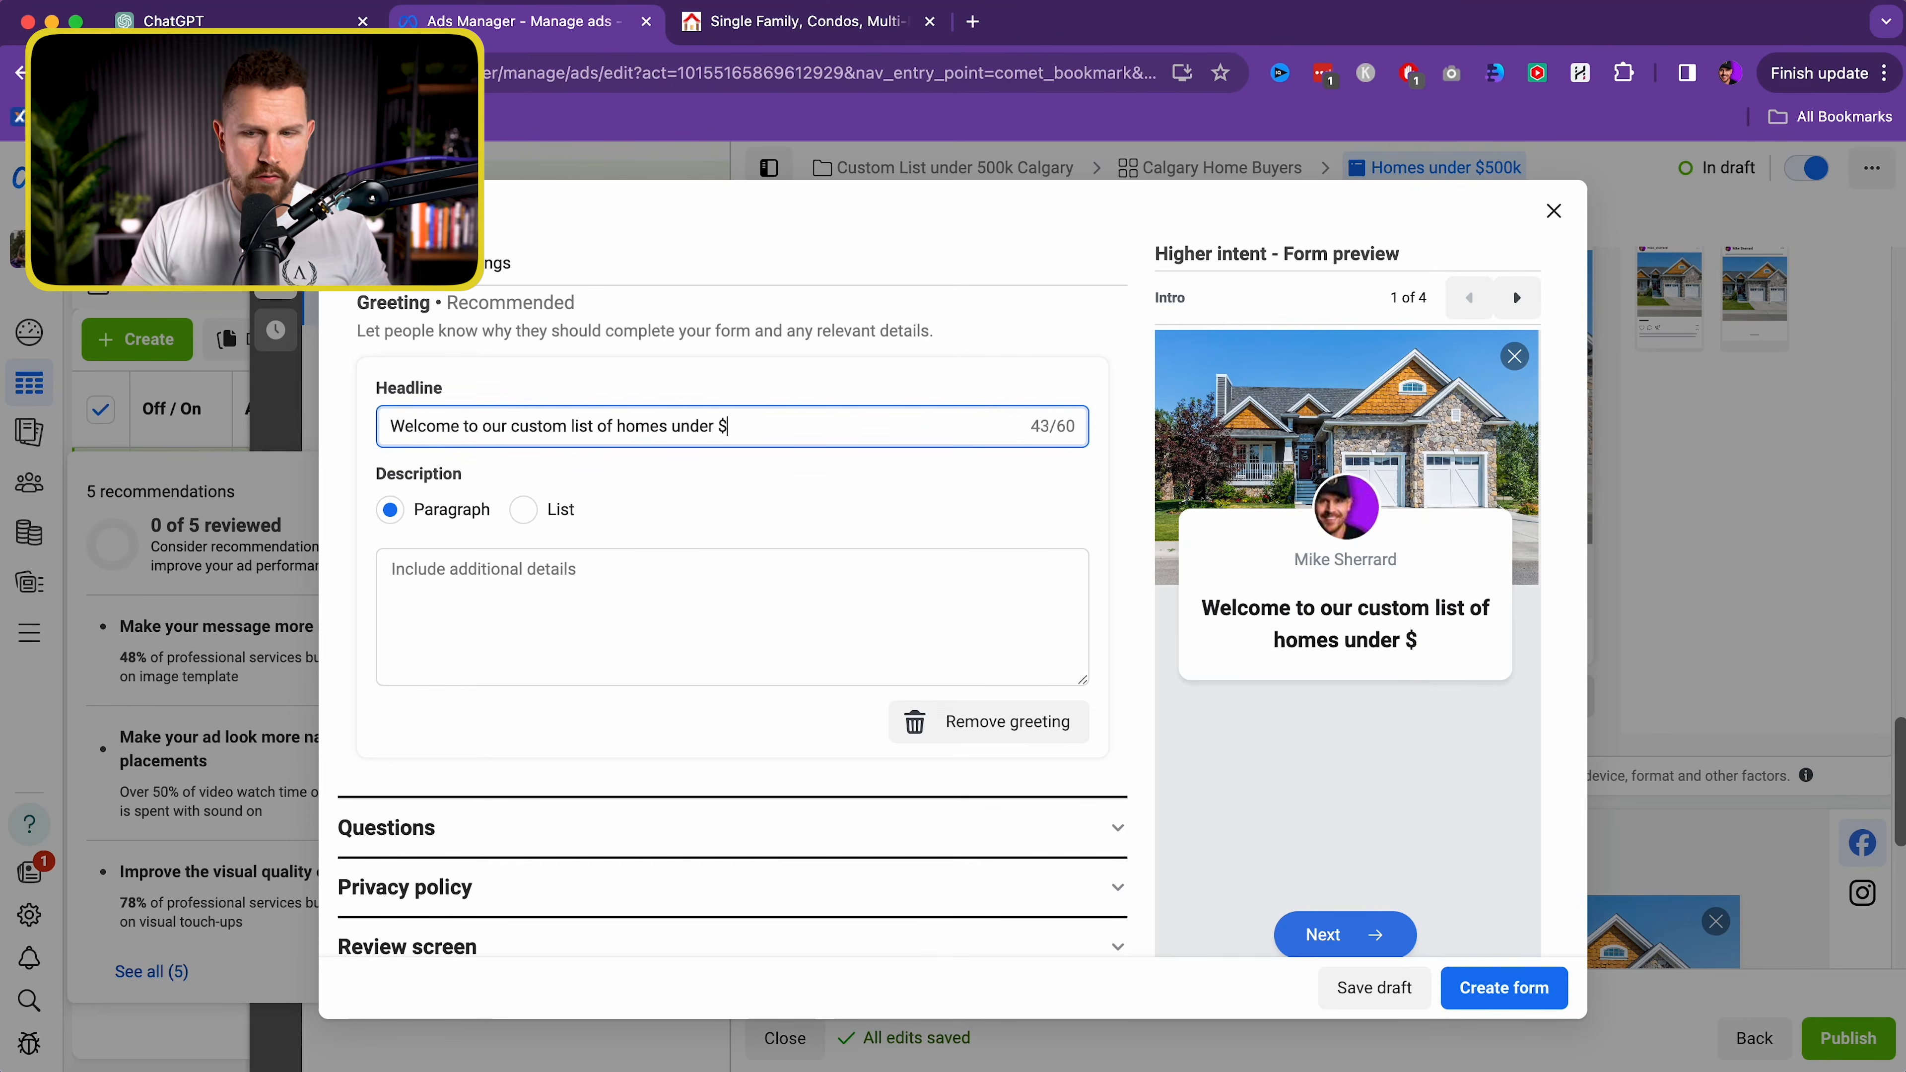
# Enter the greeting description "Please let us know where we should send the list! Make sure to use your correct information so that you receive it immediately!"
pyautogui.press('Tab')
pyautogui.press('Tab')
pyautogui.write('Please let u')
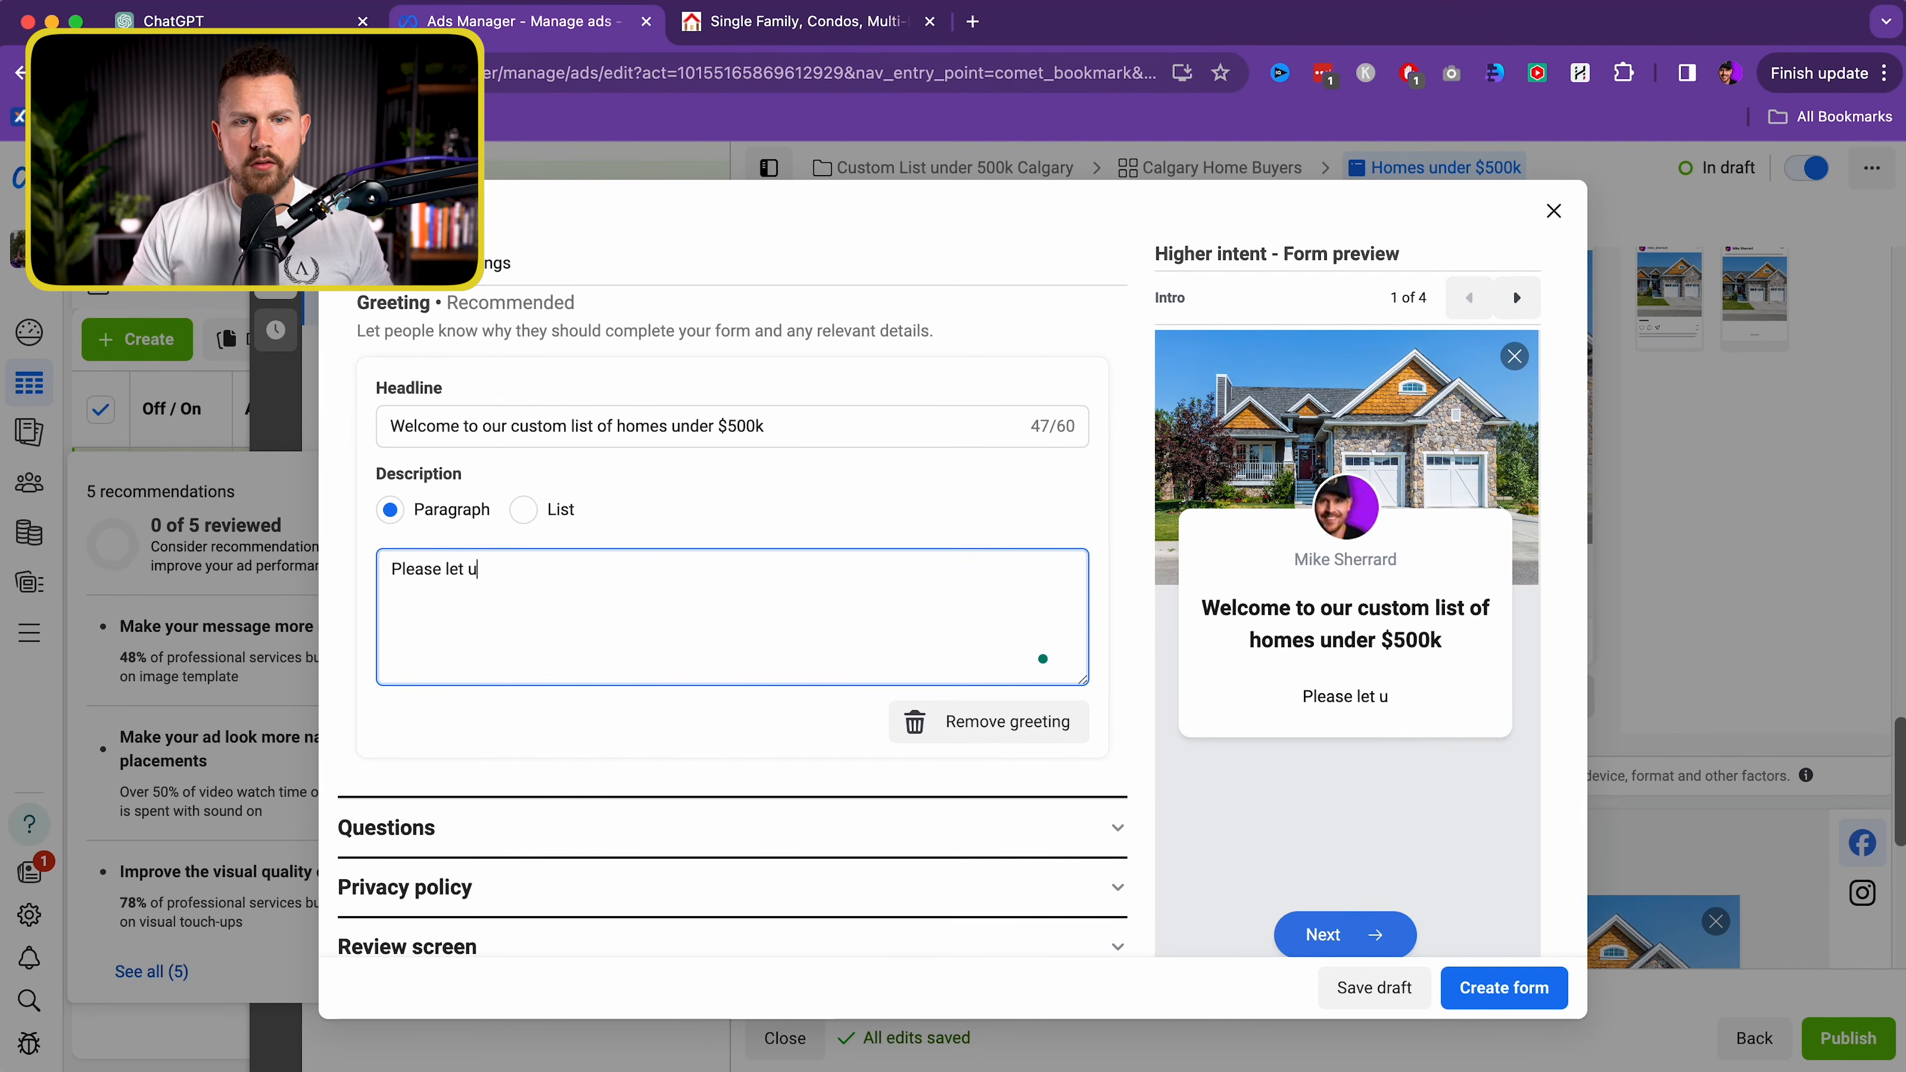
pyautogui.write('s know where')
pyautogui.write('we shou')
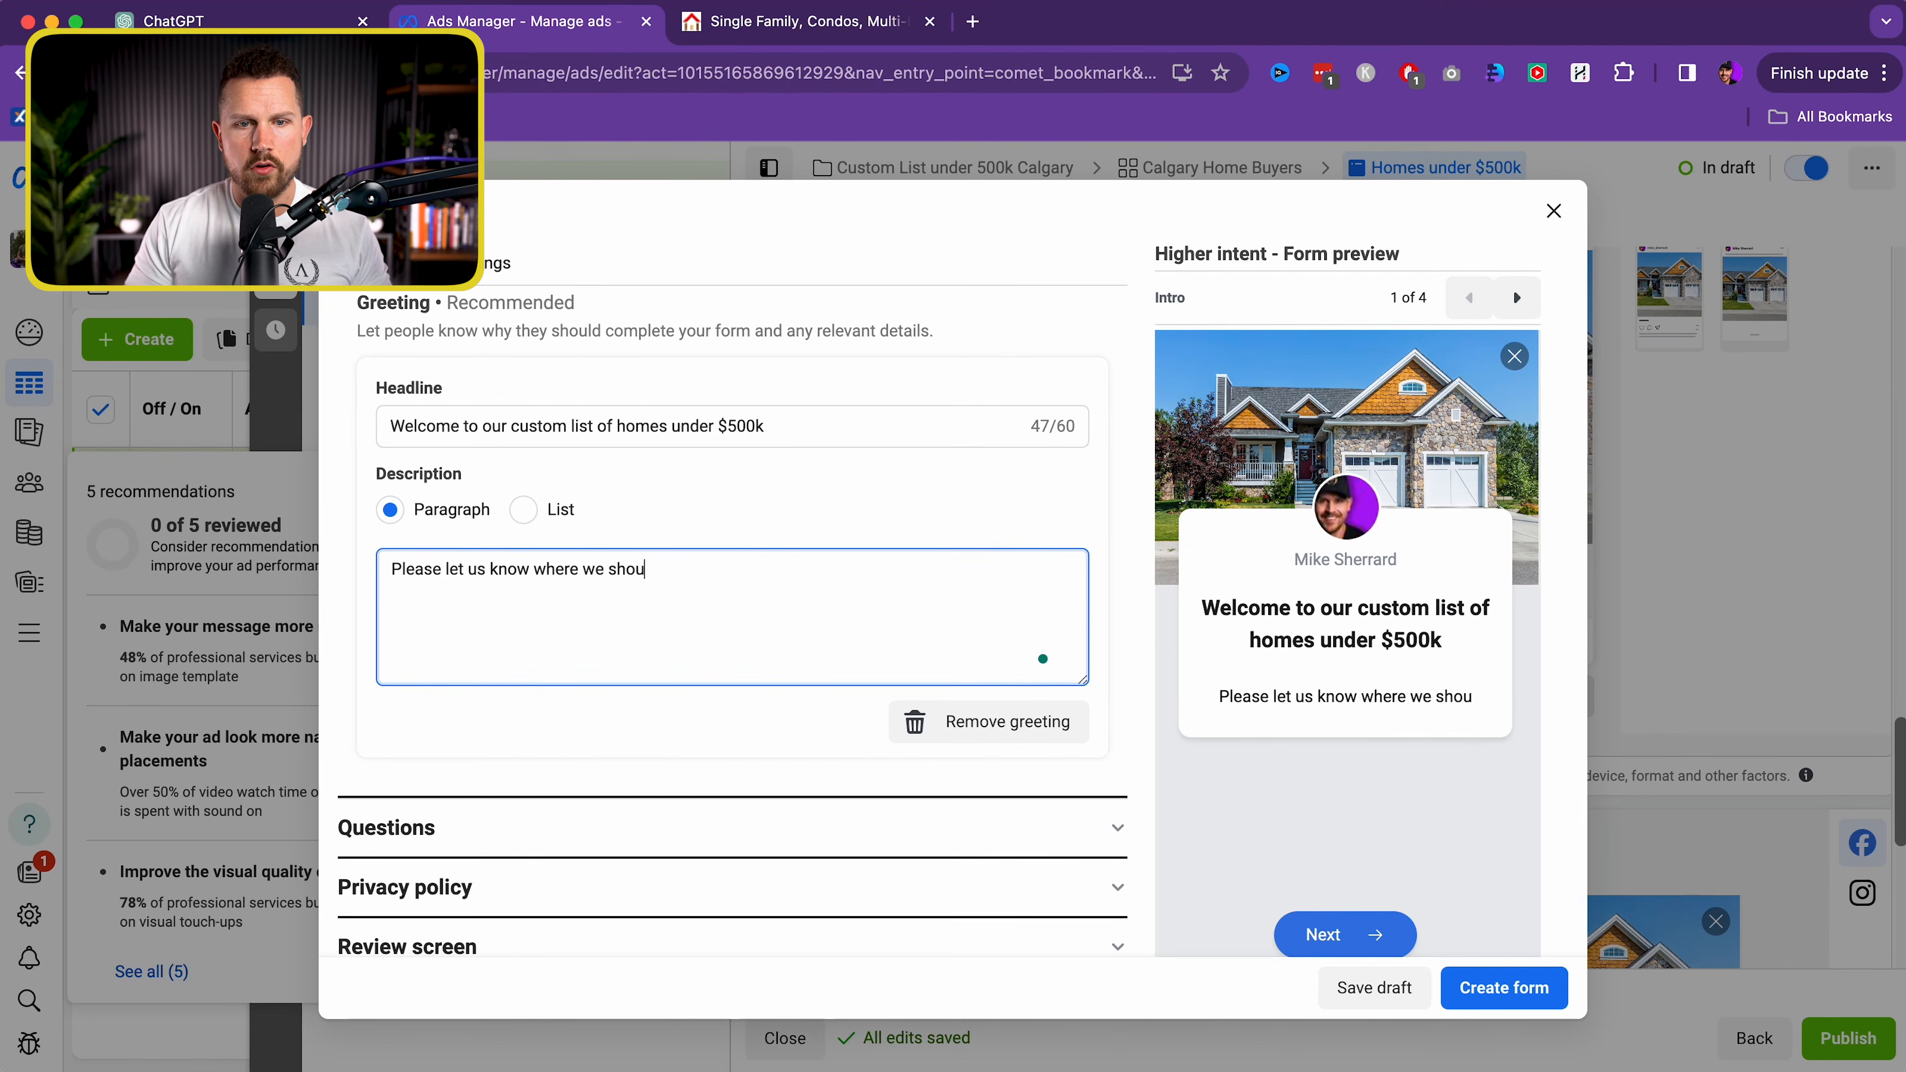
pyautogui.write('ld send the list! Make sure to use your correct inform')
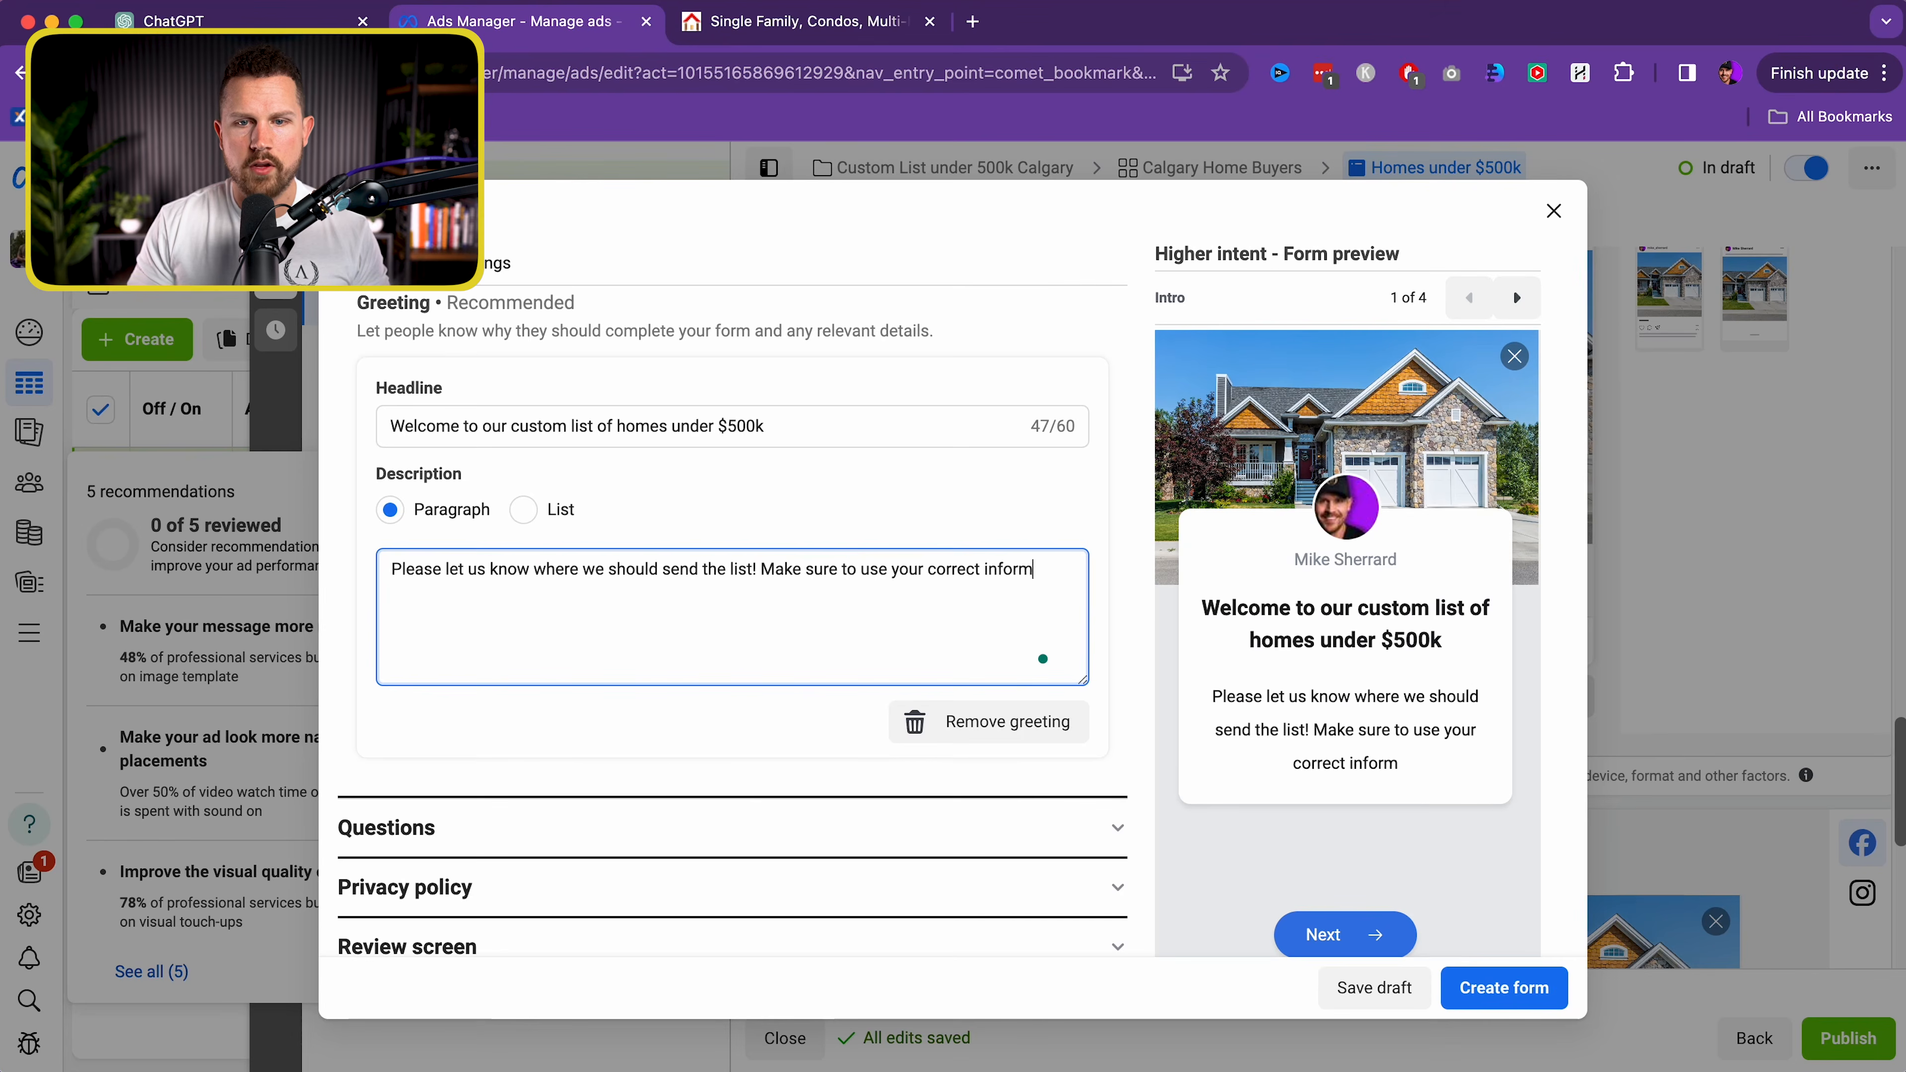
pyautogui.write('ation so that you receive it immediately!')
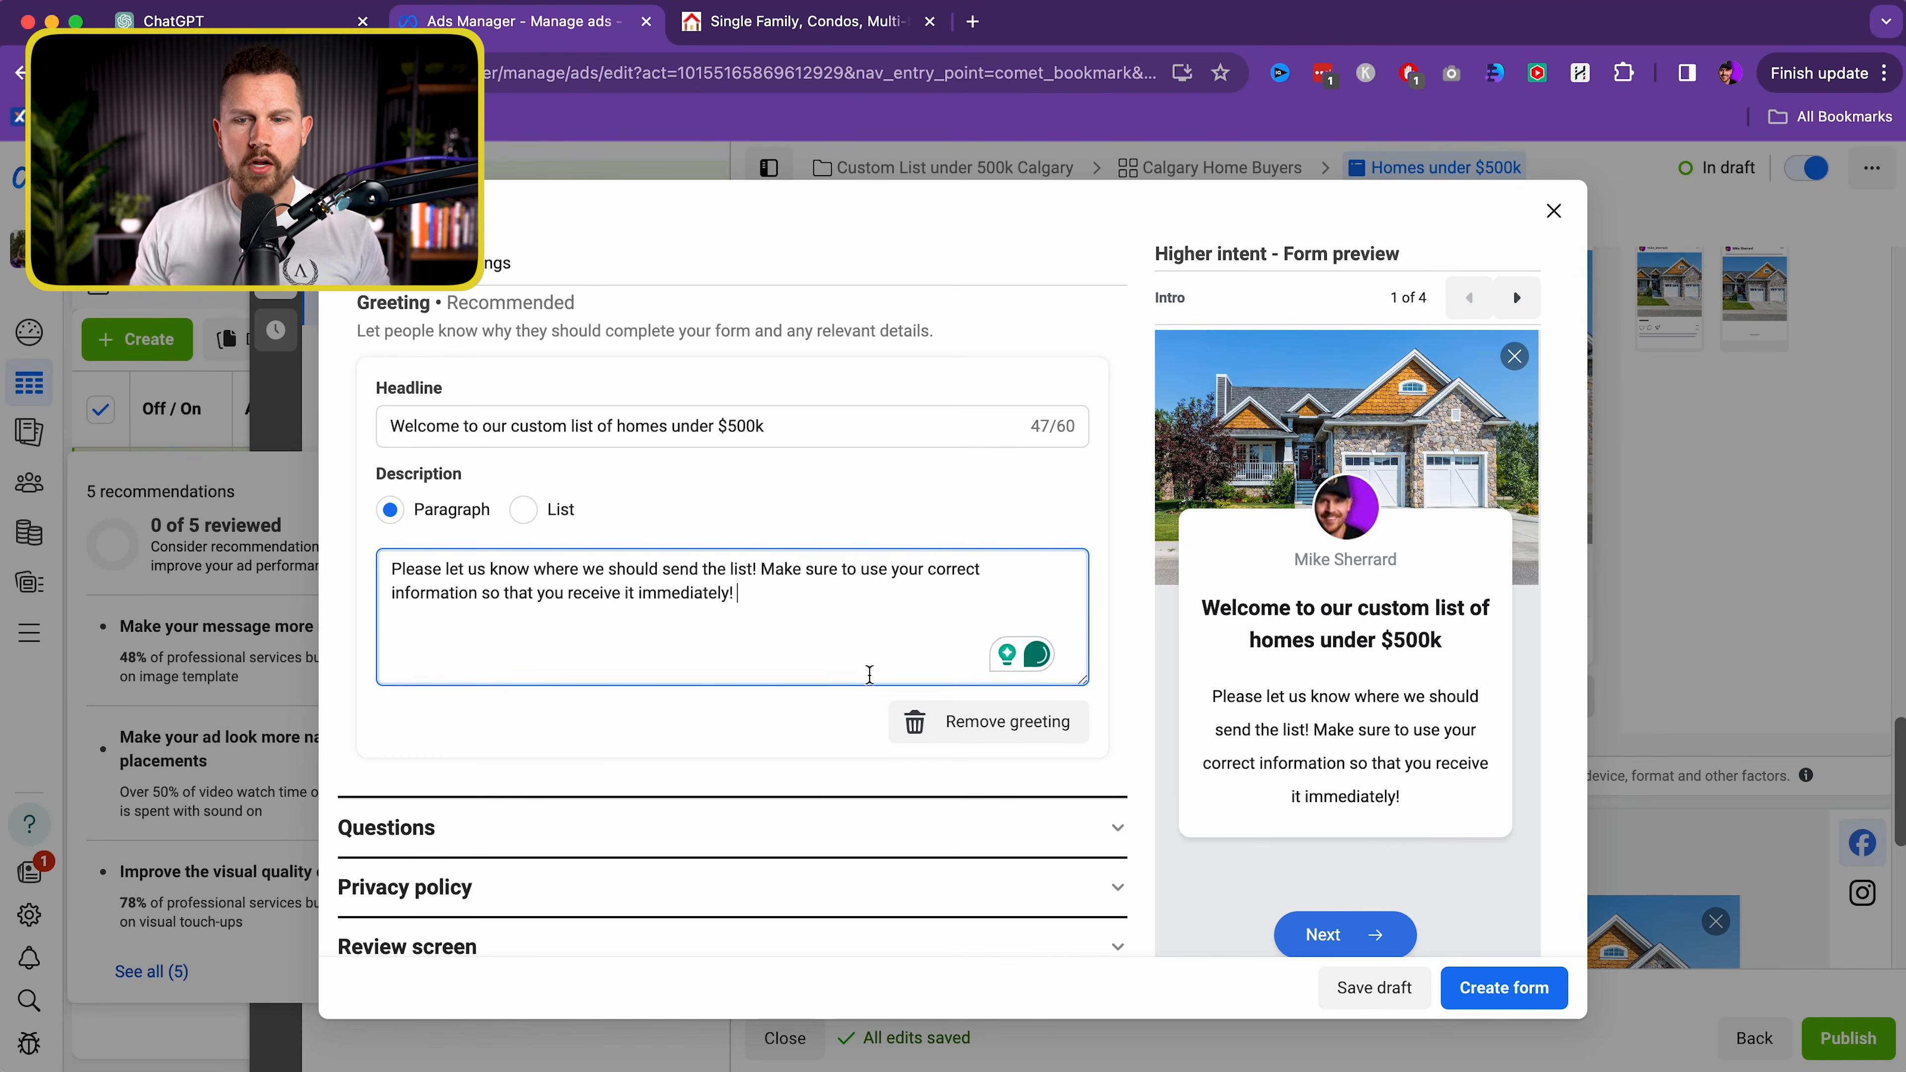
# Open the form's Questions section to reach the custom and prefill questions
pyautogui.scroll(-2, 881, 687)
pyautogui.scroll(-1, 826, 714)
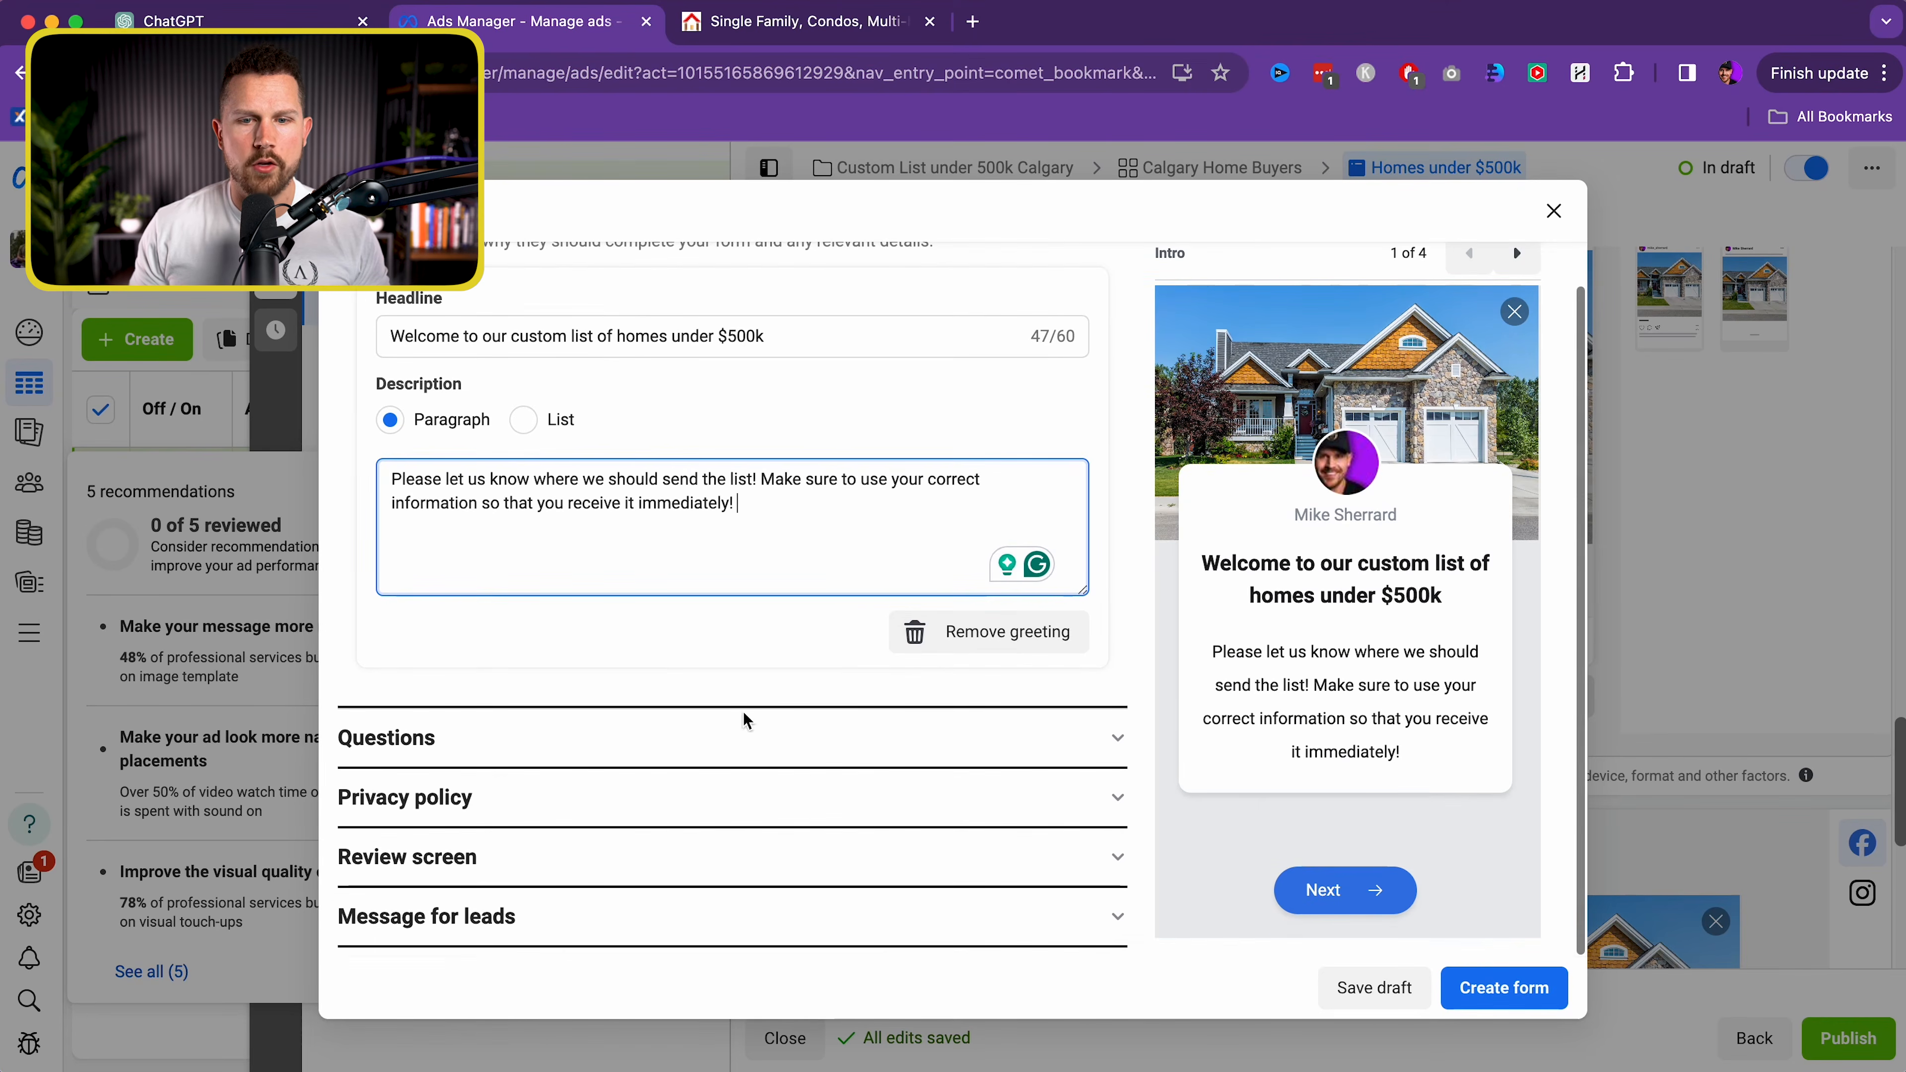
pyautogui.click(724, 736)
pyautogui.scroll(-3, 620, 658)
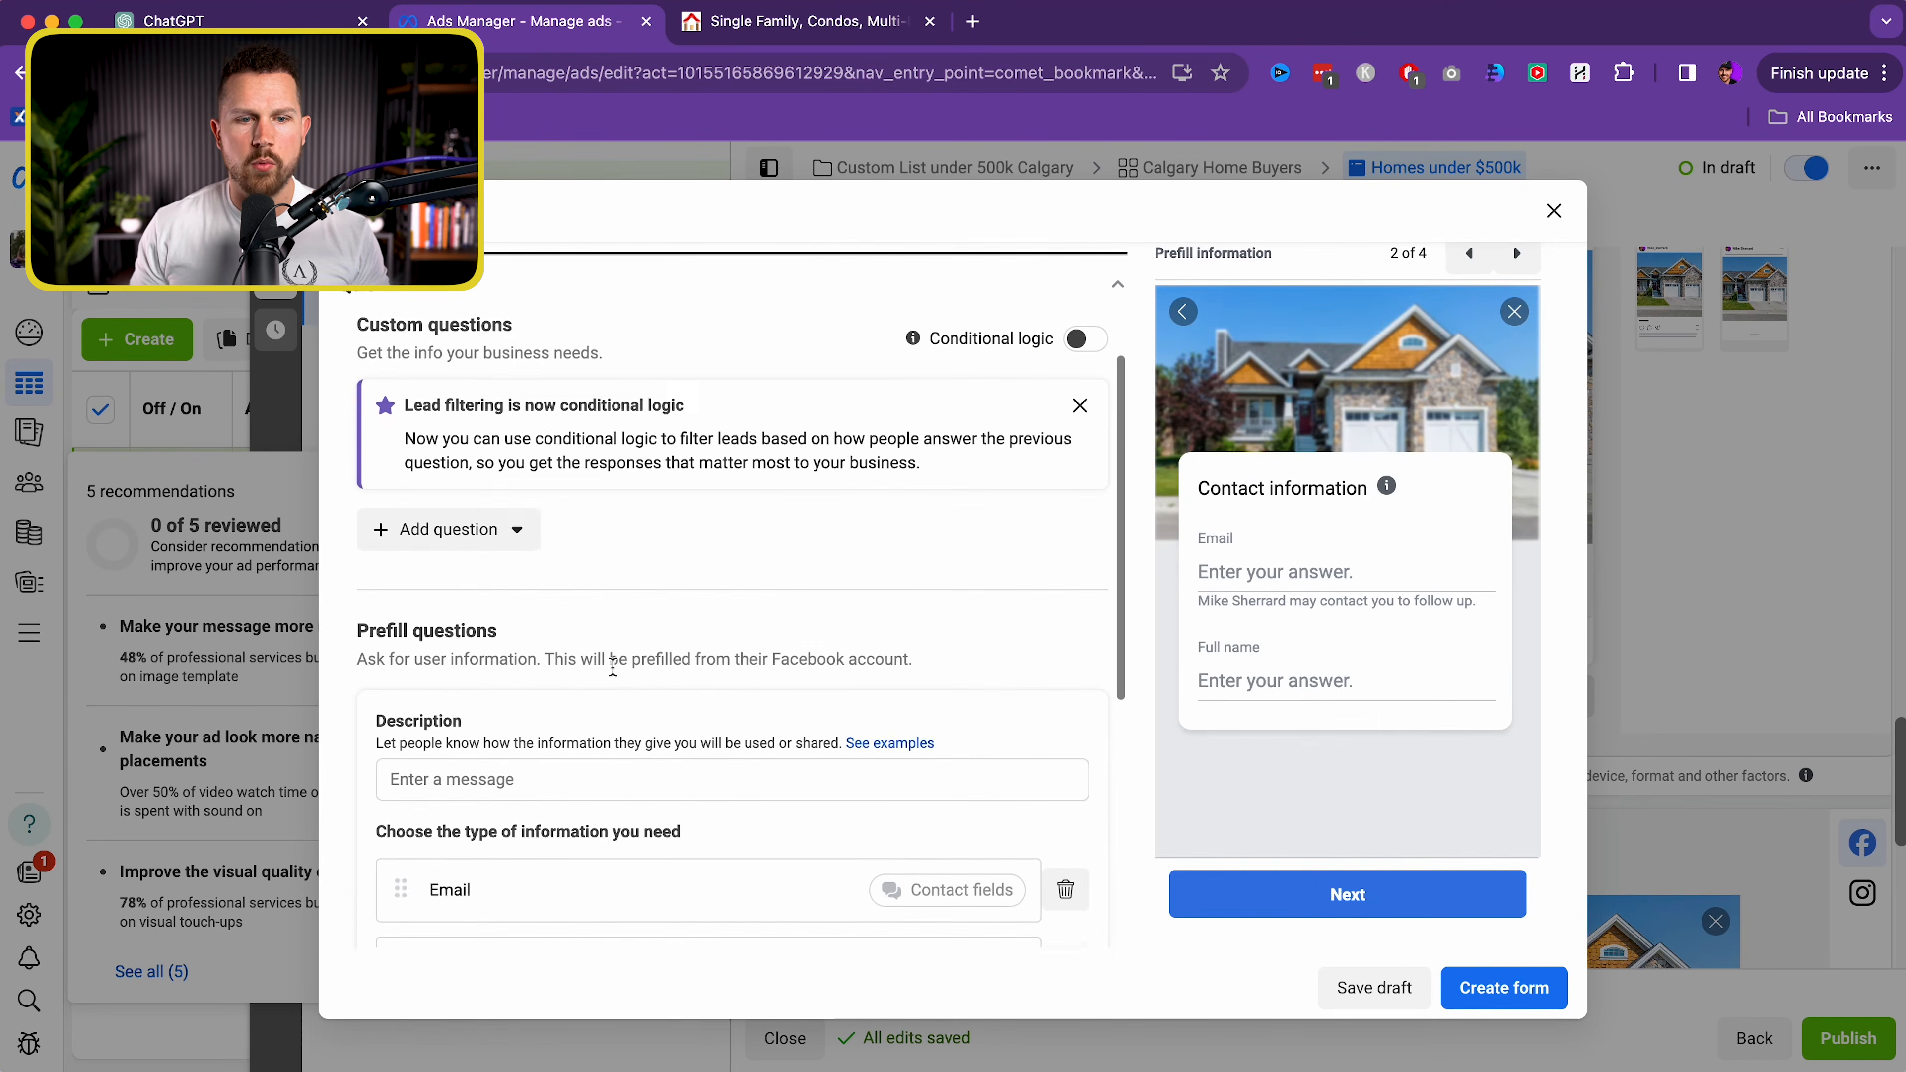
pyautogui.click(502, 524)
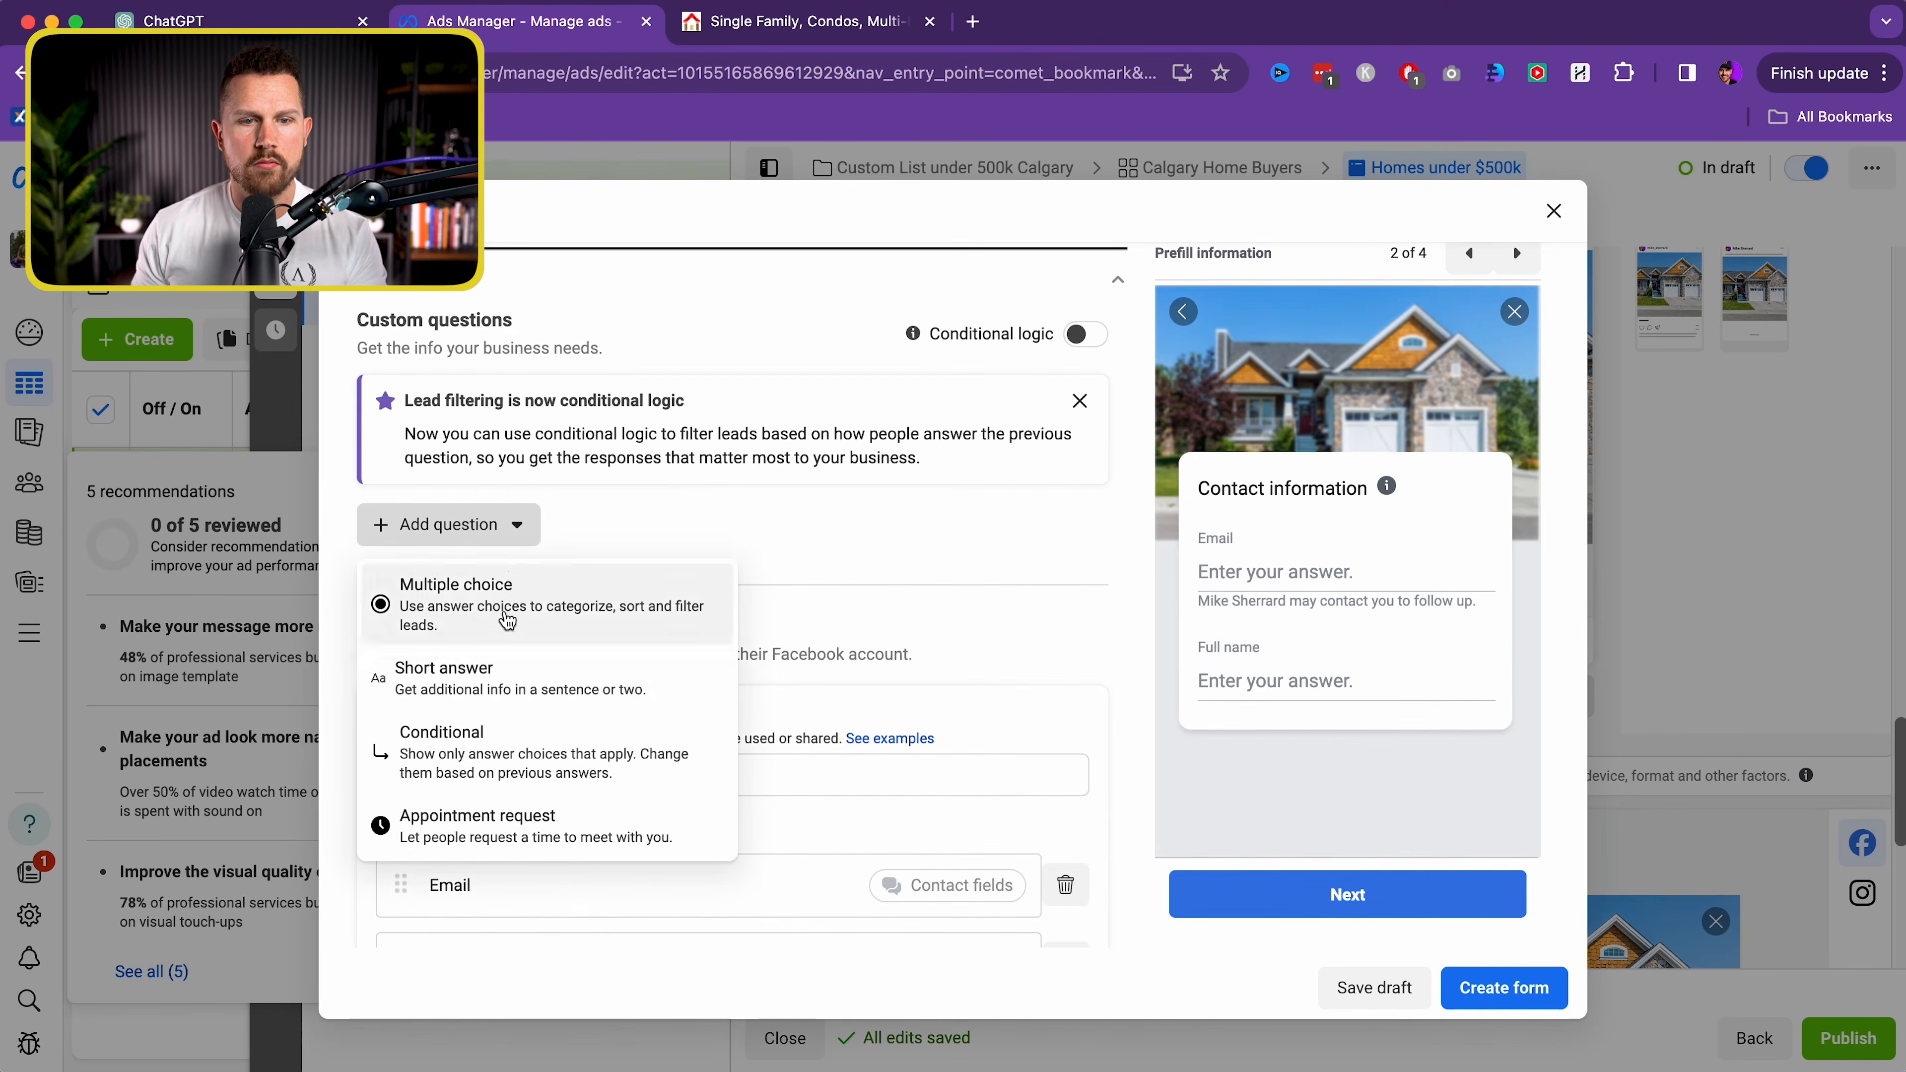
pyautogui.click(756, 558)
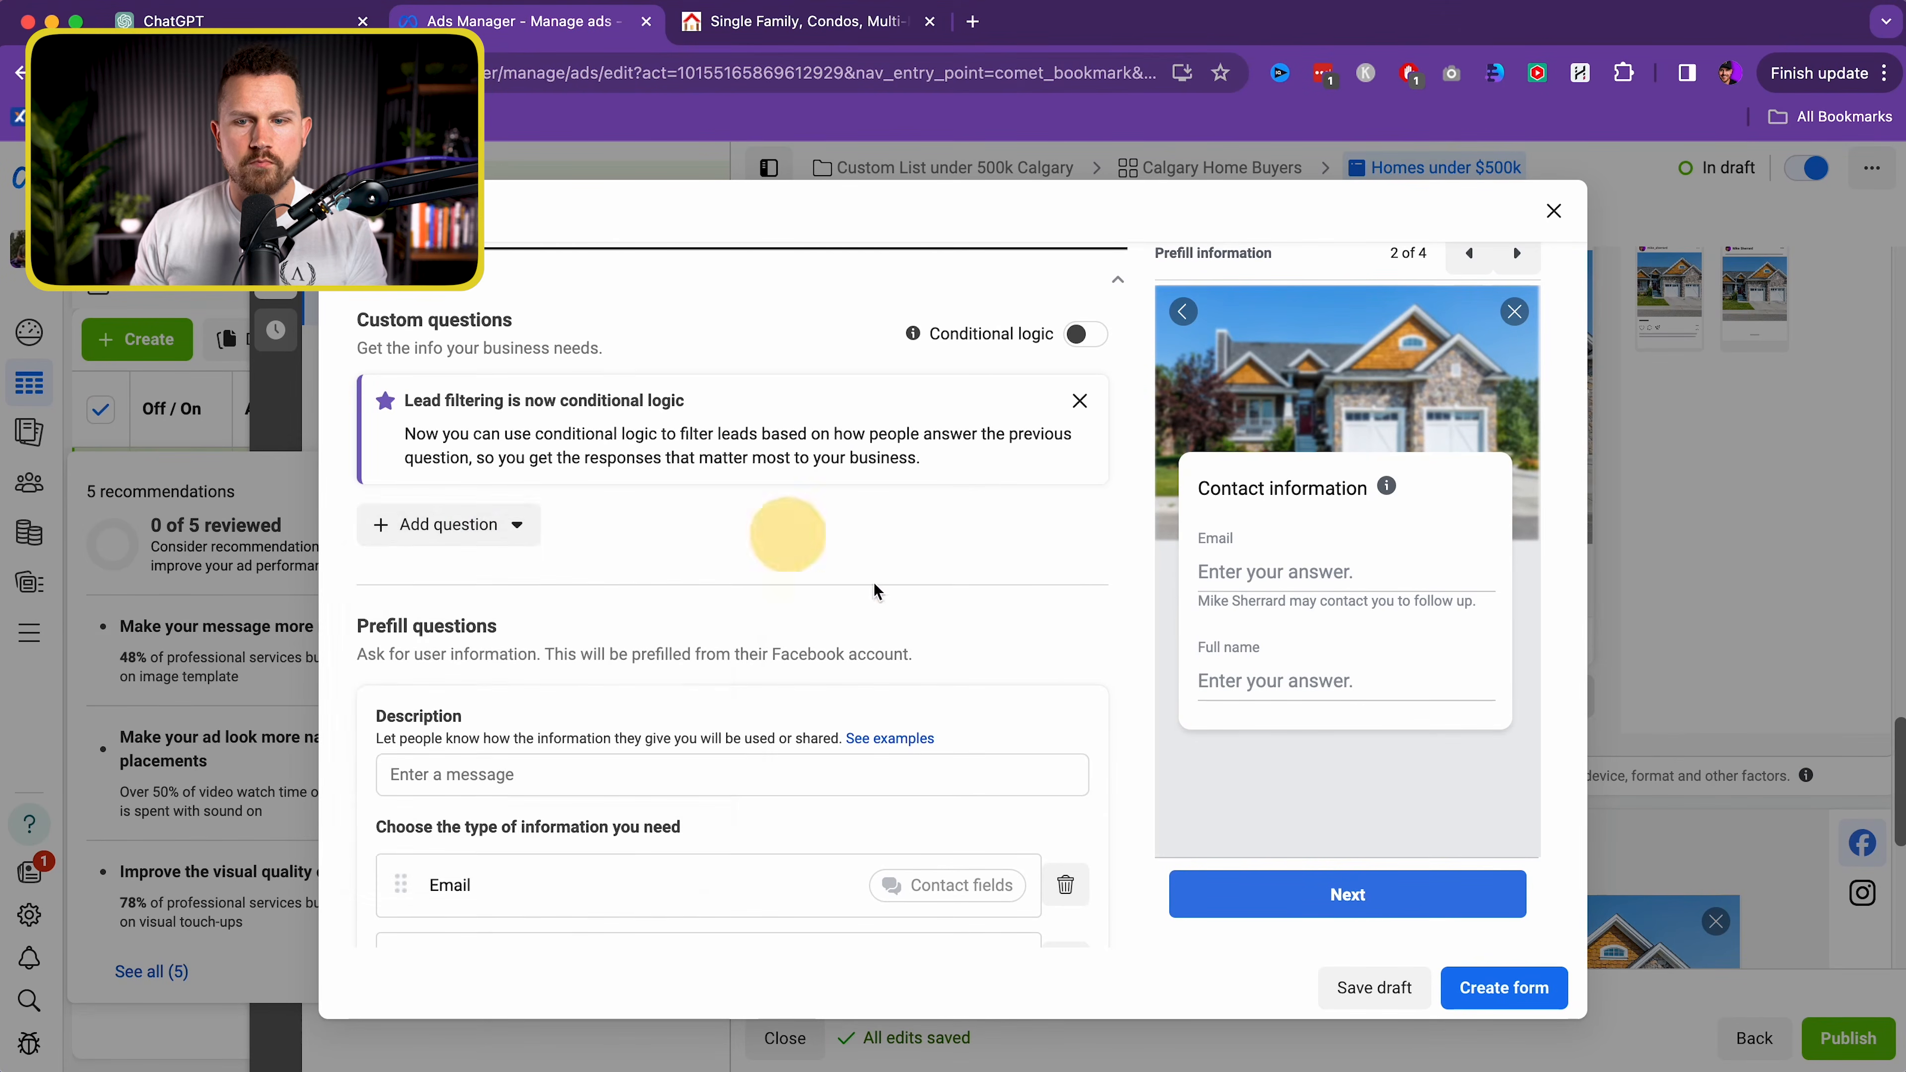
pyautogui.scroll(-3, 871, 706)
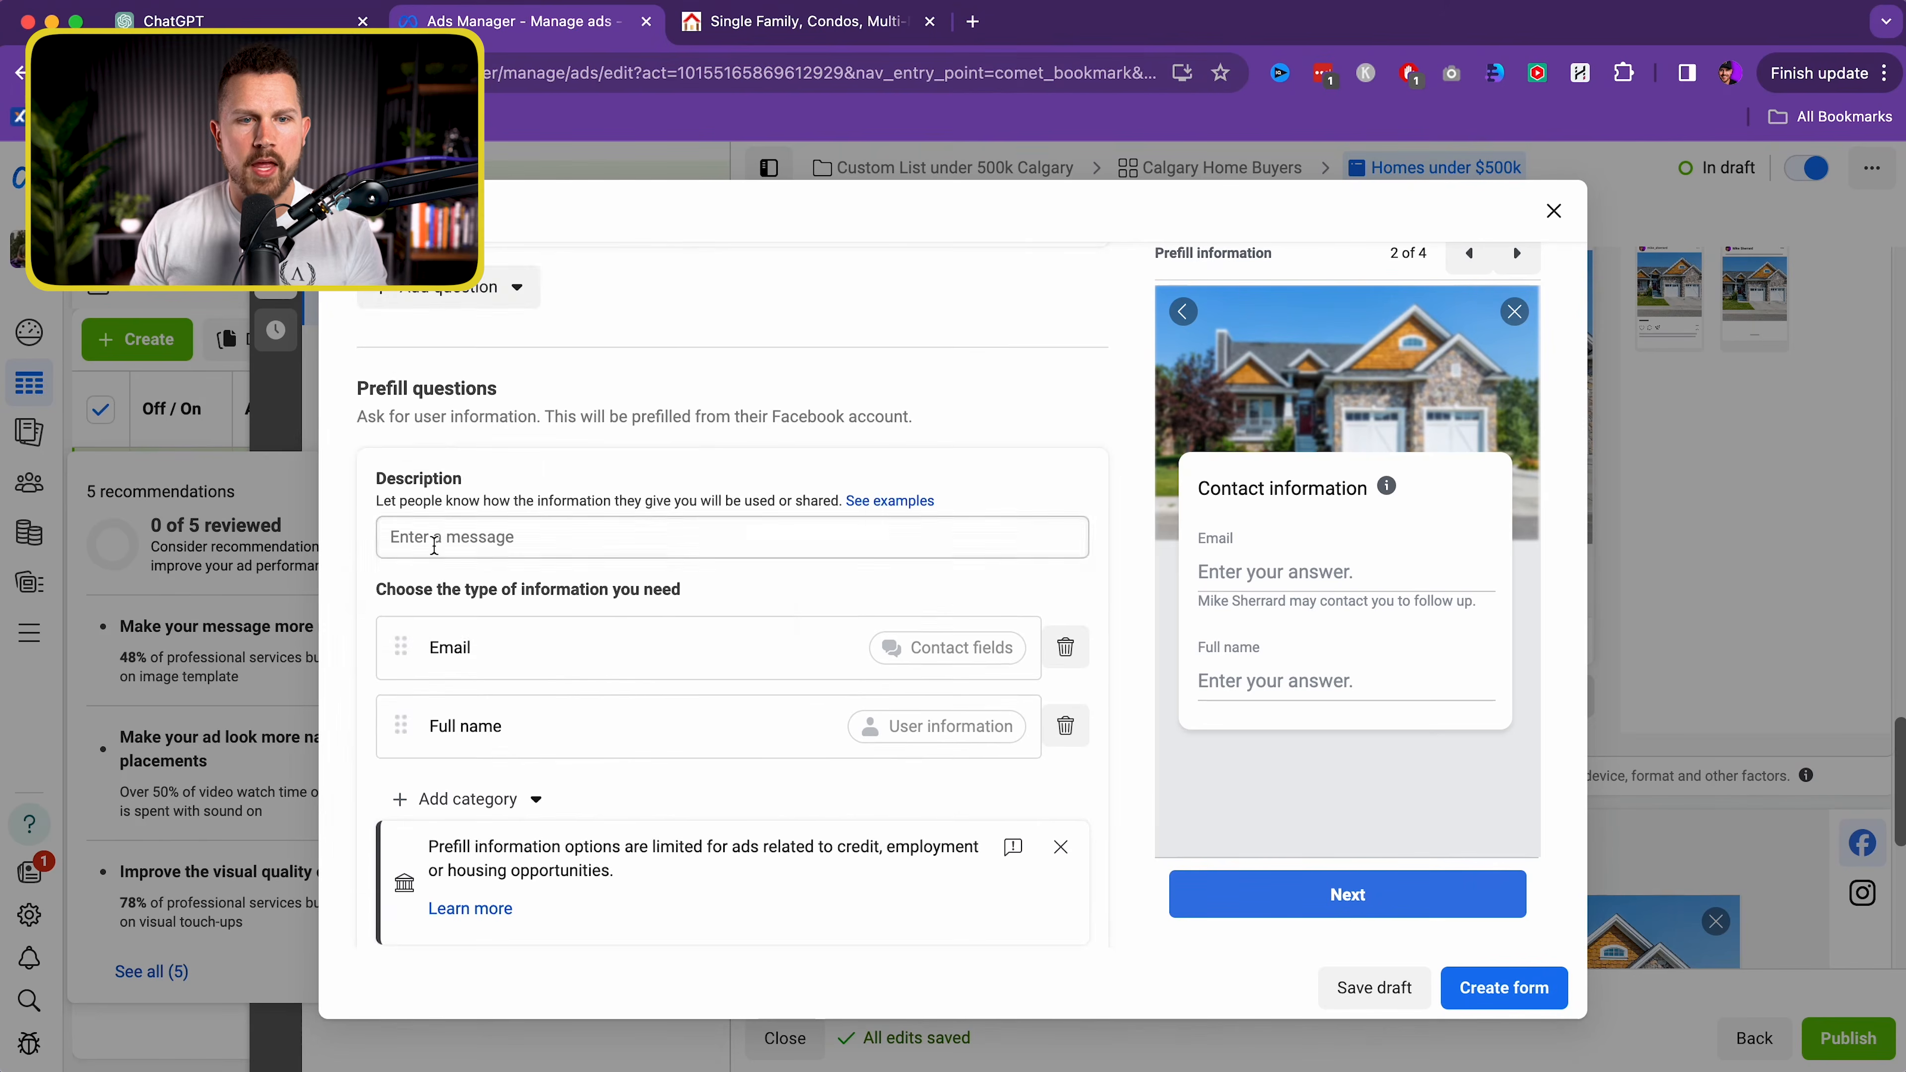
pyautogui.scroll(1, 480, 375)
pyautogui.click(449, 290)
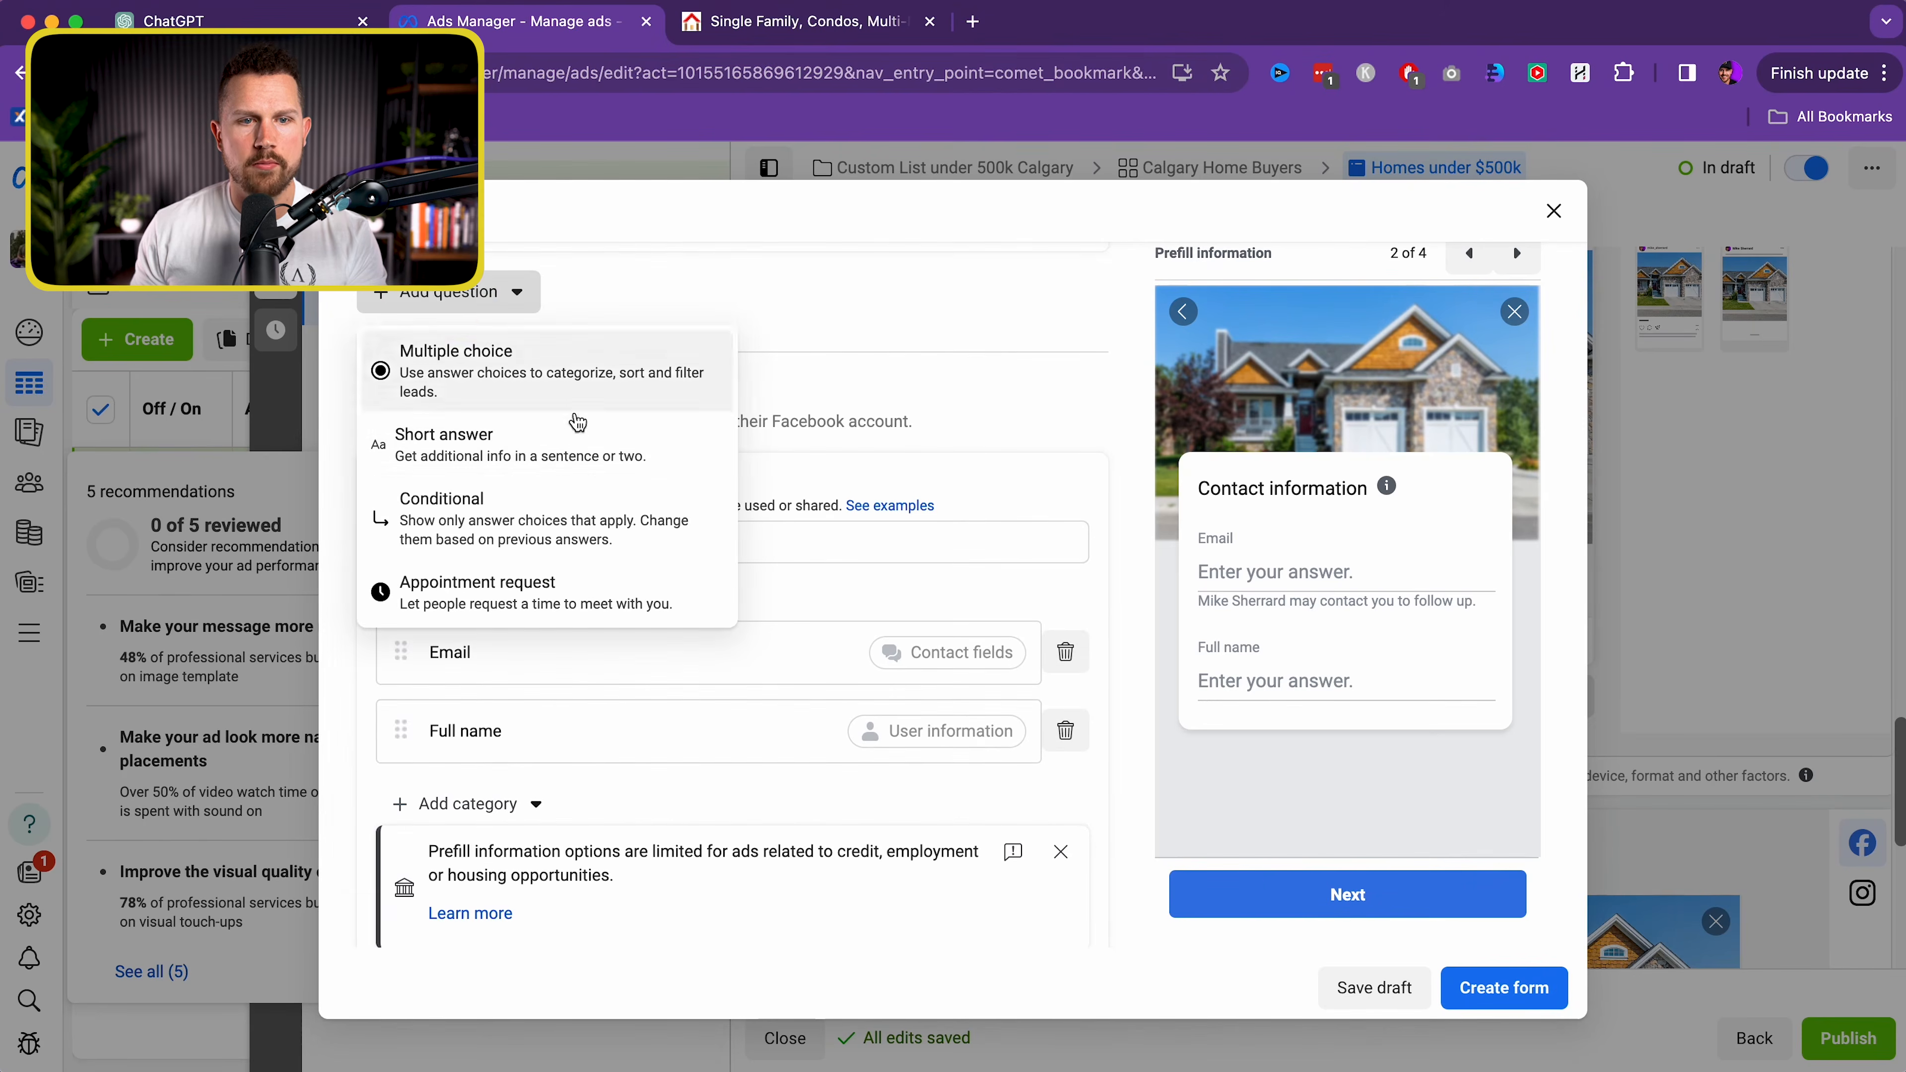
pyautogui.click(871, 447)
# Add a Phone number field to the prefill questions and arrange the fields as Full name, Email, Phone number
pyautogui.scroll(-1, 871, 447)
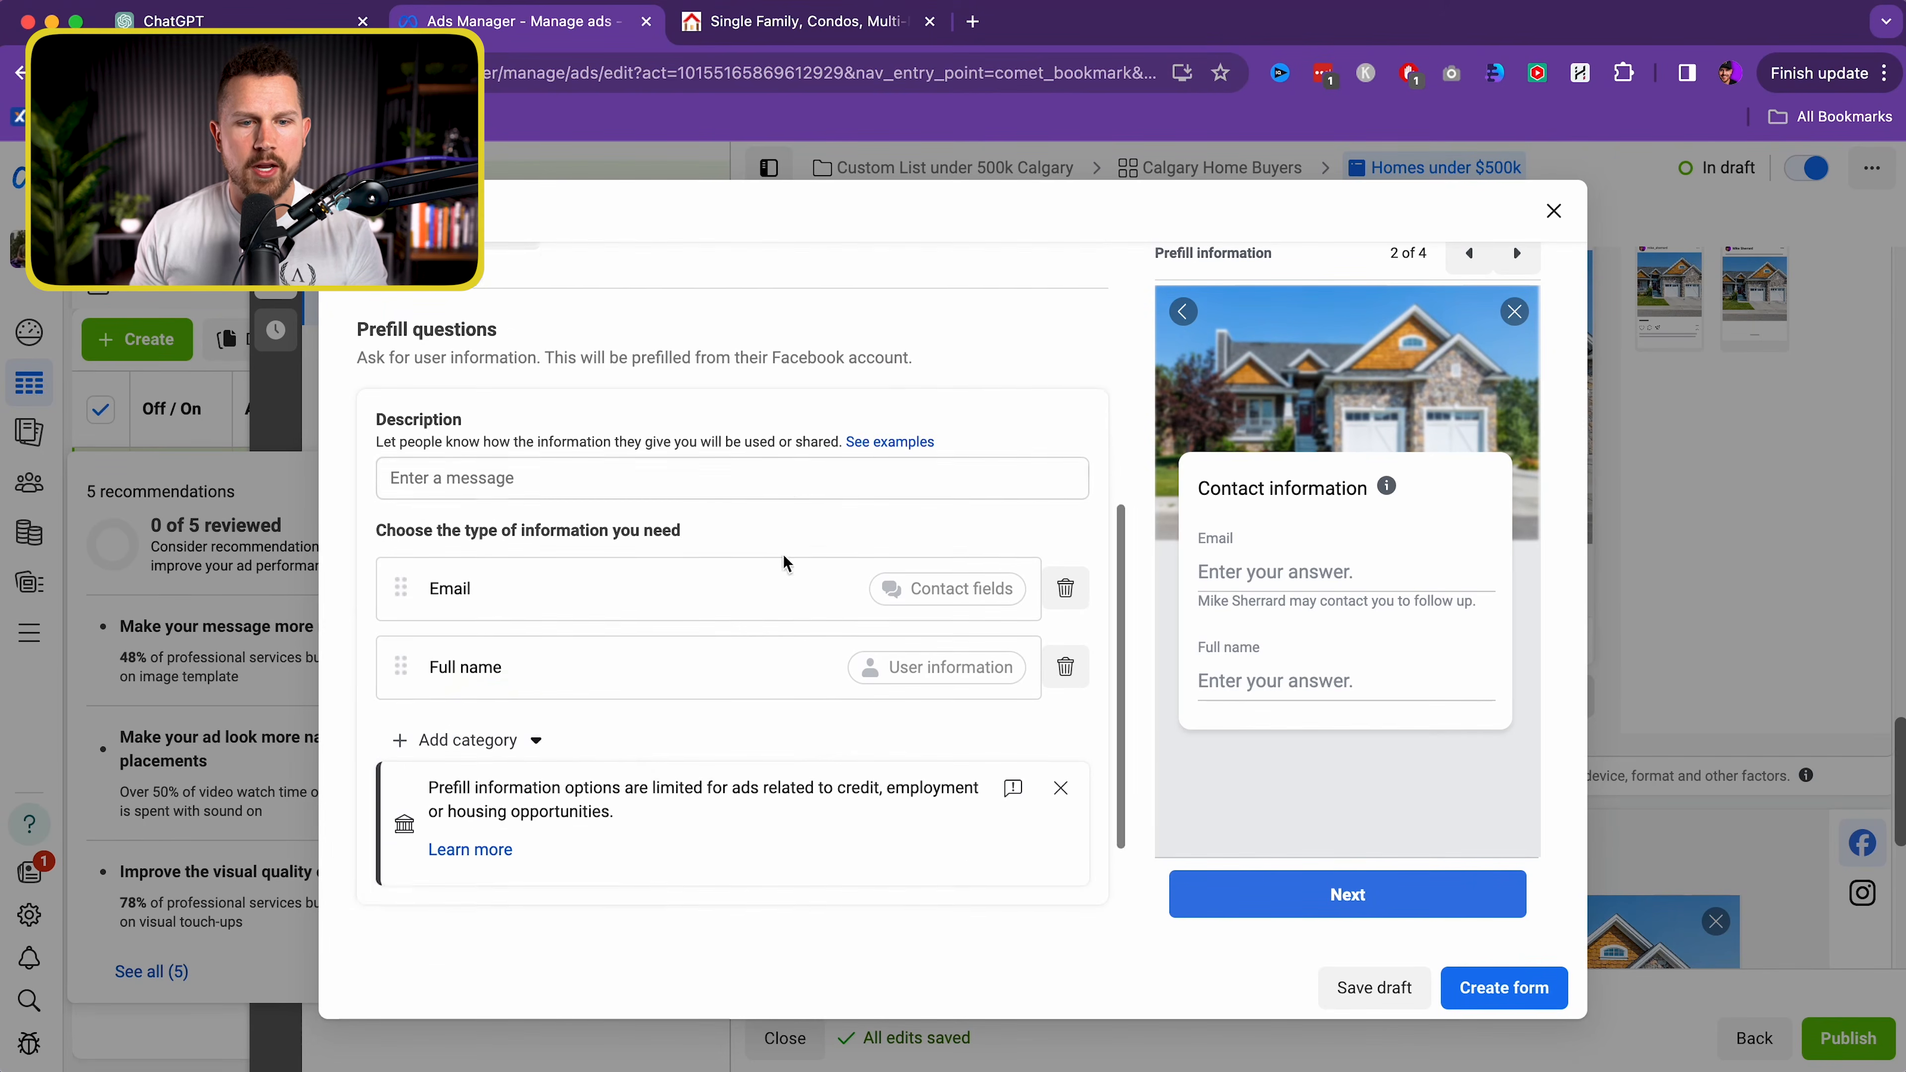
pyautogui.click(497, 736)
pyautogui.moveTo(518, 790)
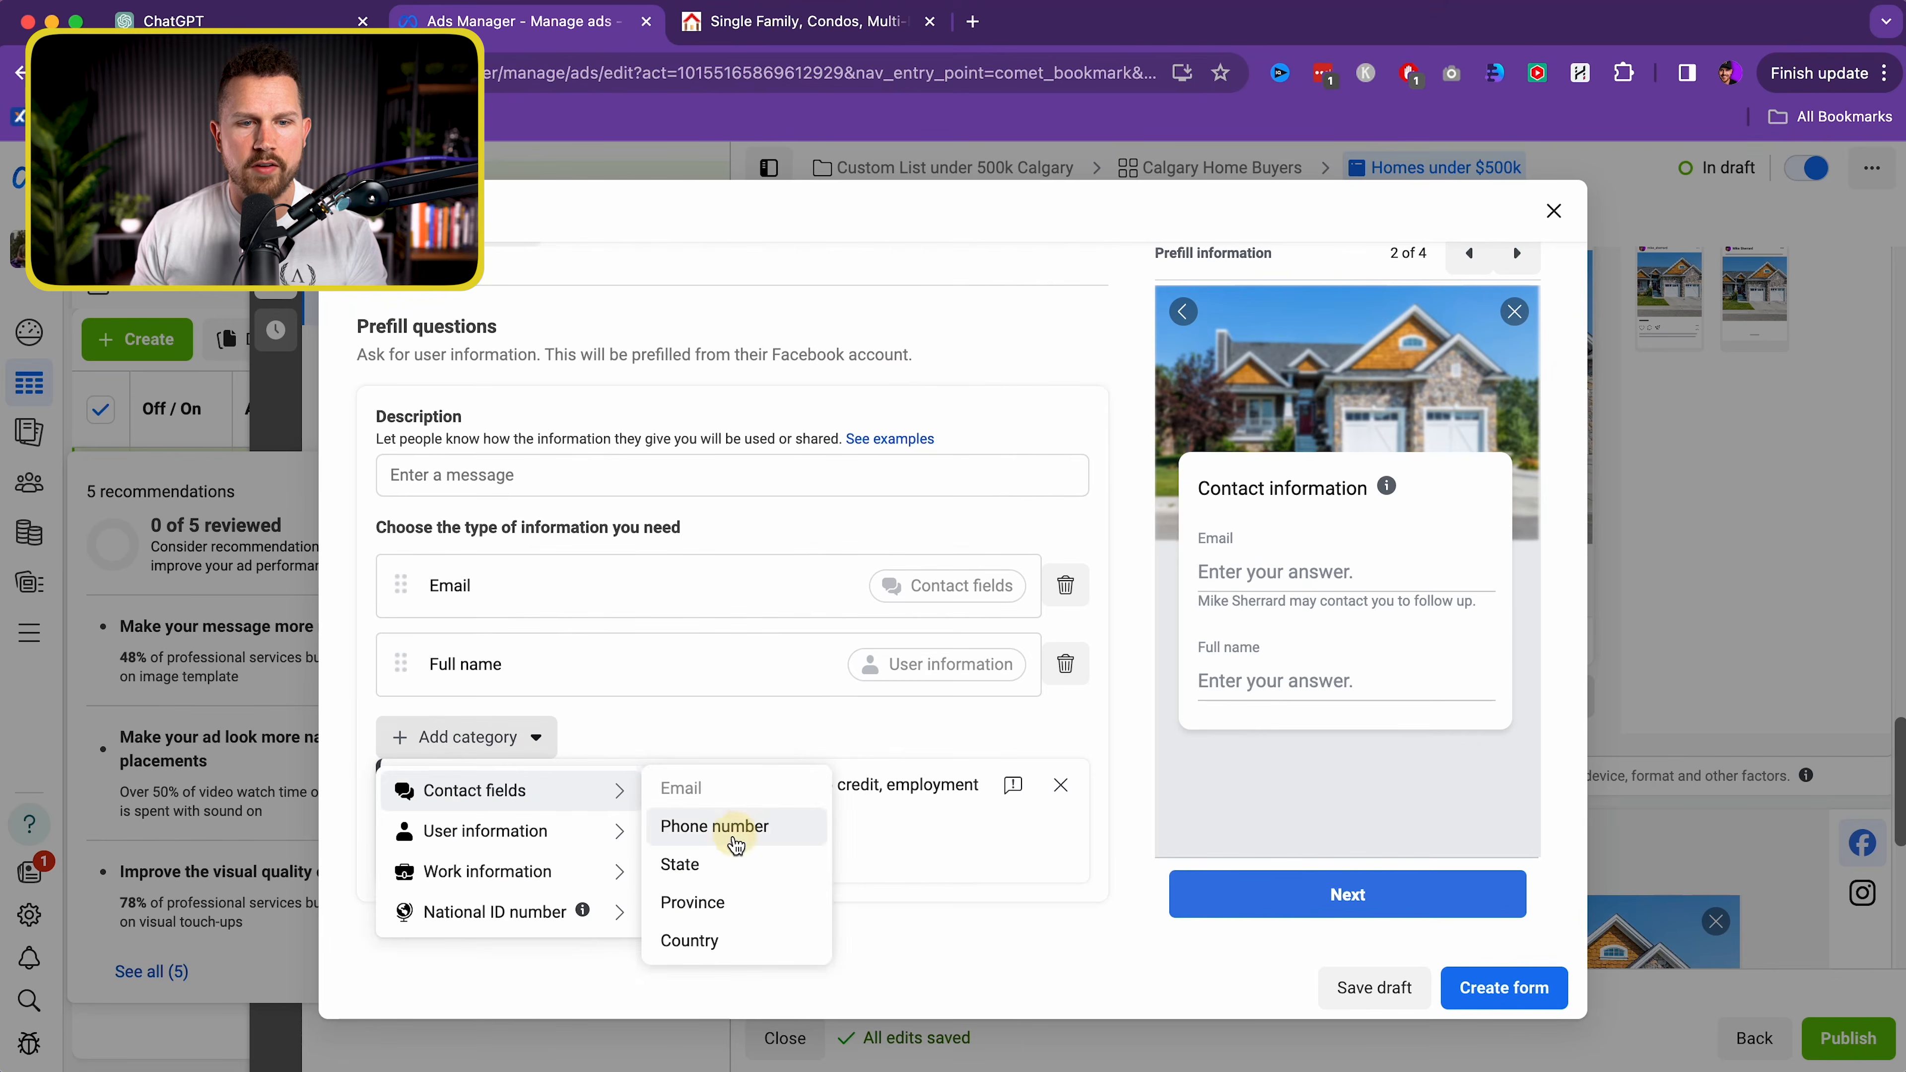
pyautogui.click(736, 826)
pyautogui.moveTo(397, 732); pyautogui.dragTo(414, 594)
pyautogui.moveTo(399, 665); pyautogui.dragTo(403, 557)
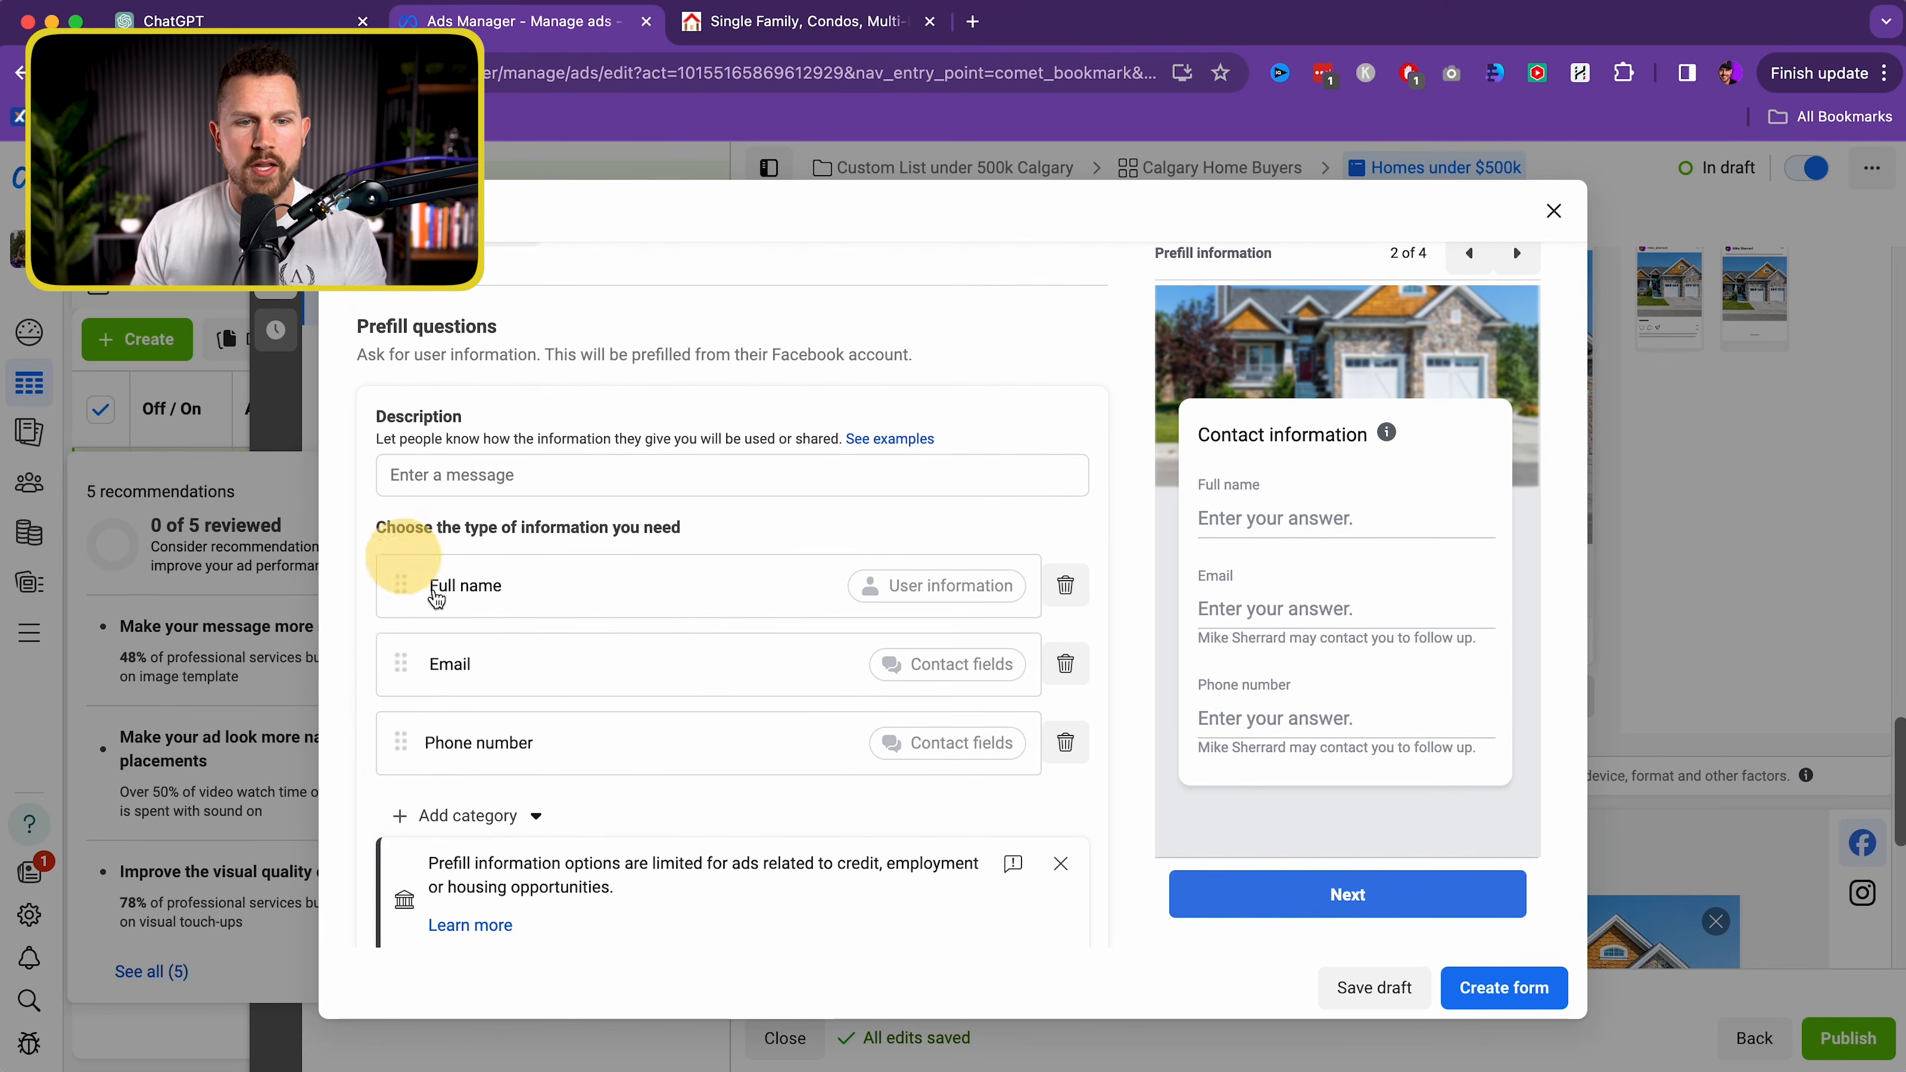
# Open the form's Privacy policy section, copy the eXp Realty - Calgary privacy policy page's address from the listings website, and return to Ads Manager
pyautogui.scroll(-5, 1126, 717)
pyautogui.click(660, 805)
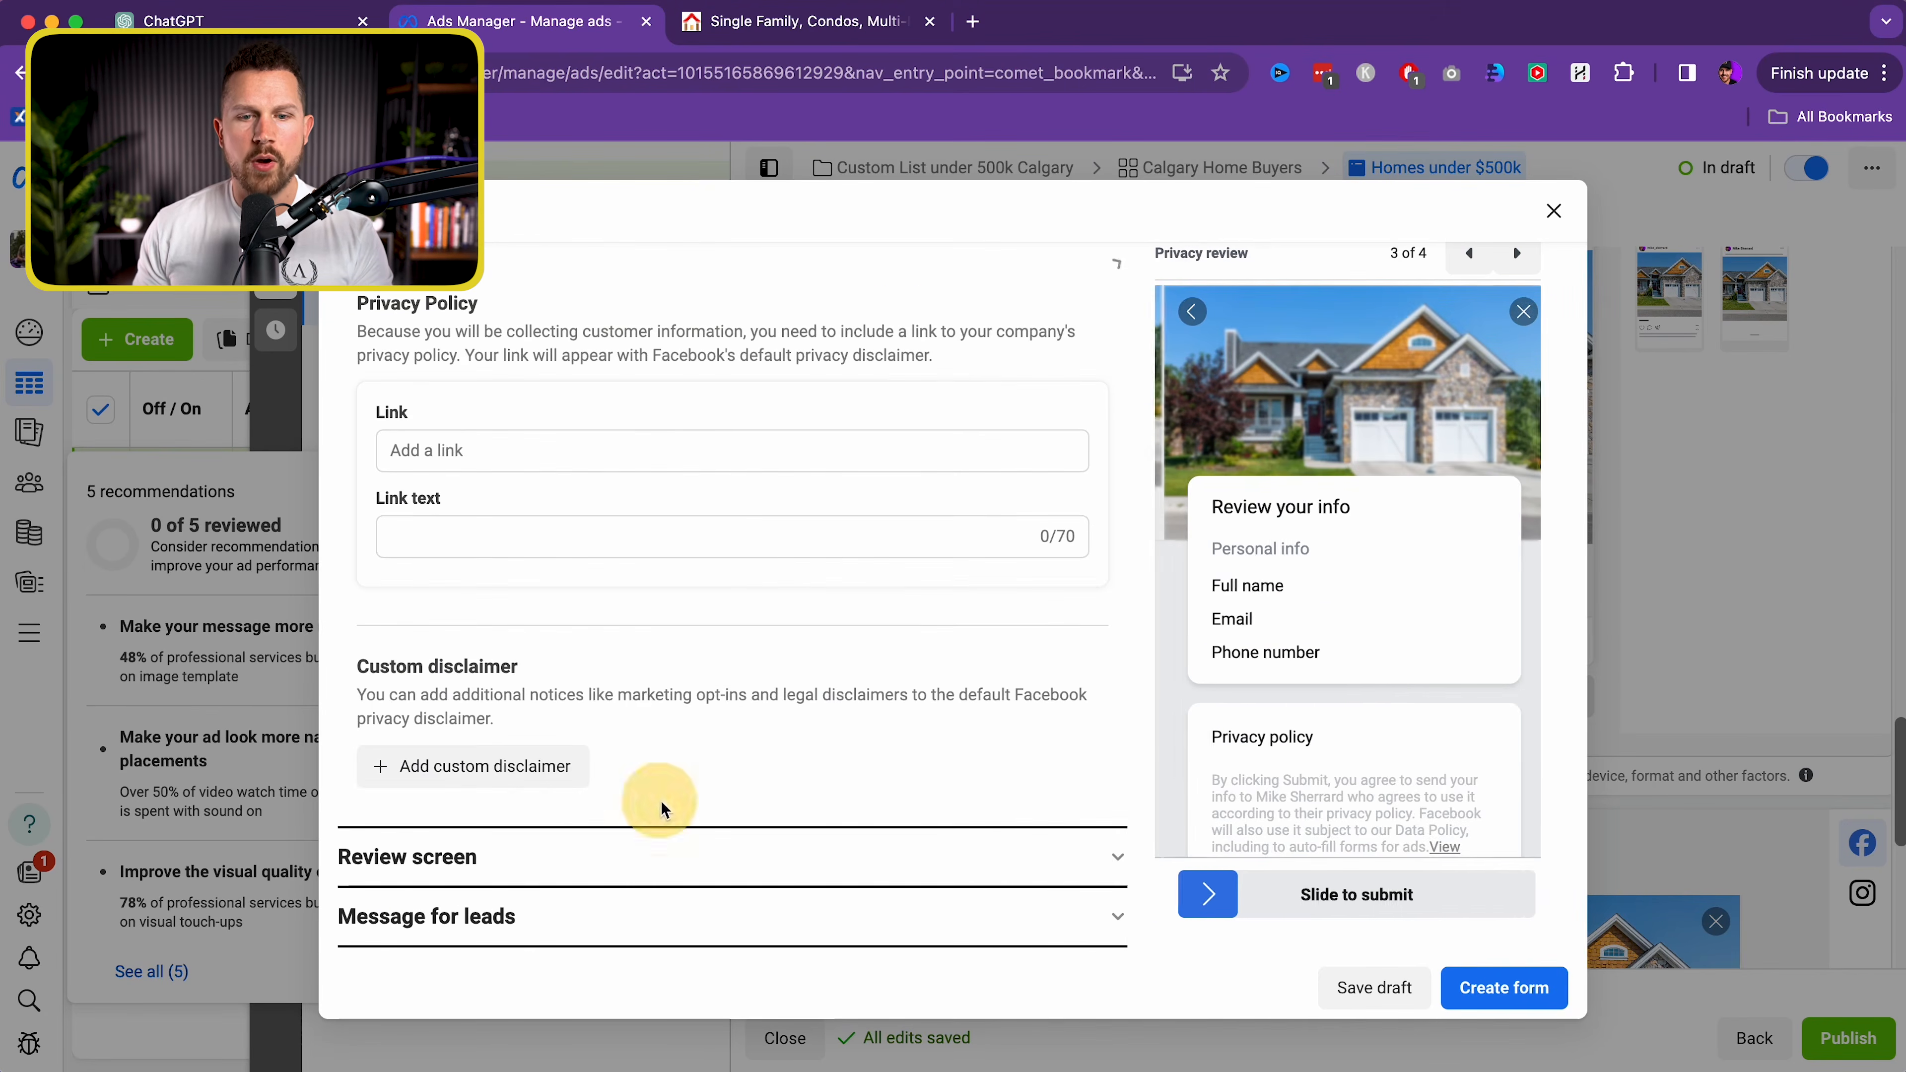
pyautogui.click(764, 23)
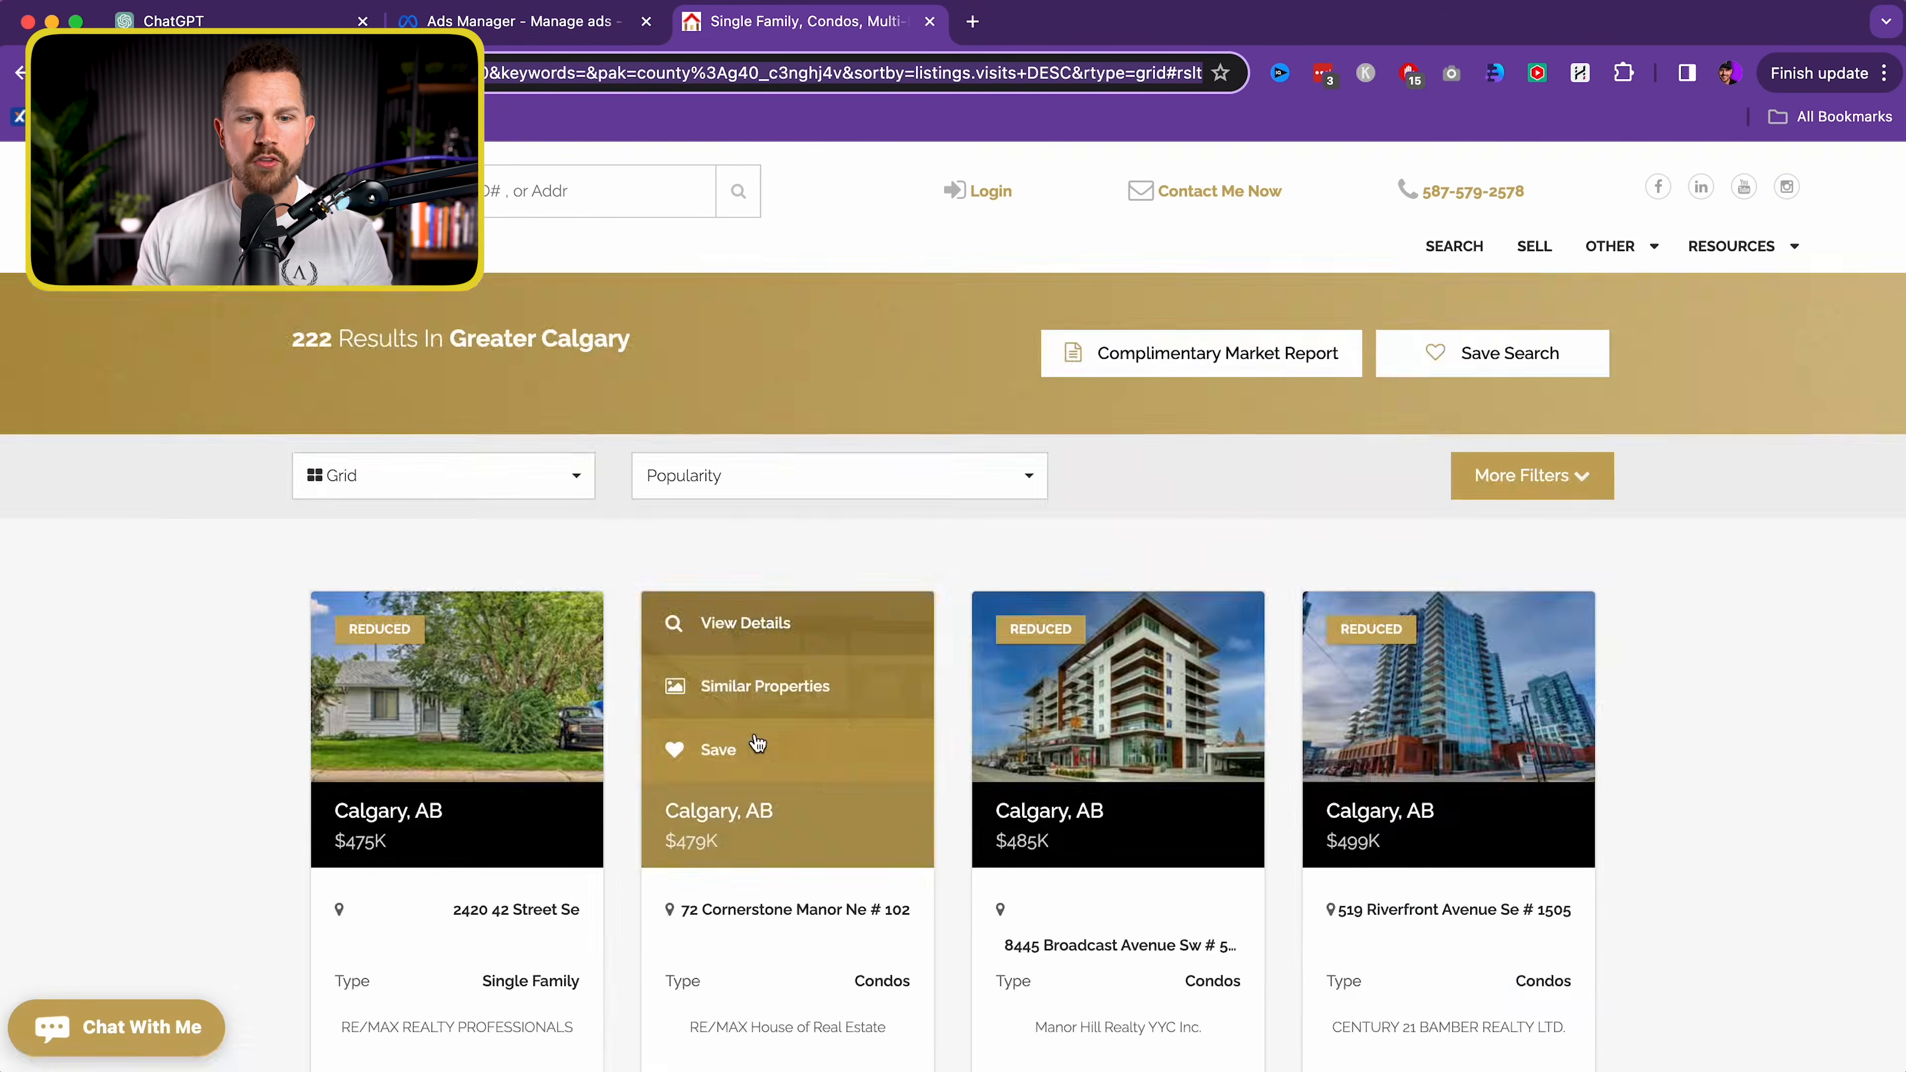
pyautogui.scroll(-15, 742, 748)
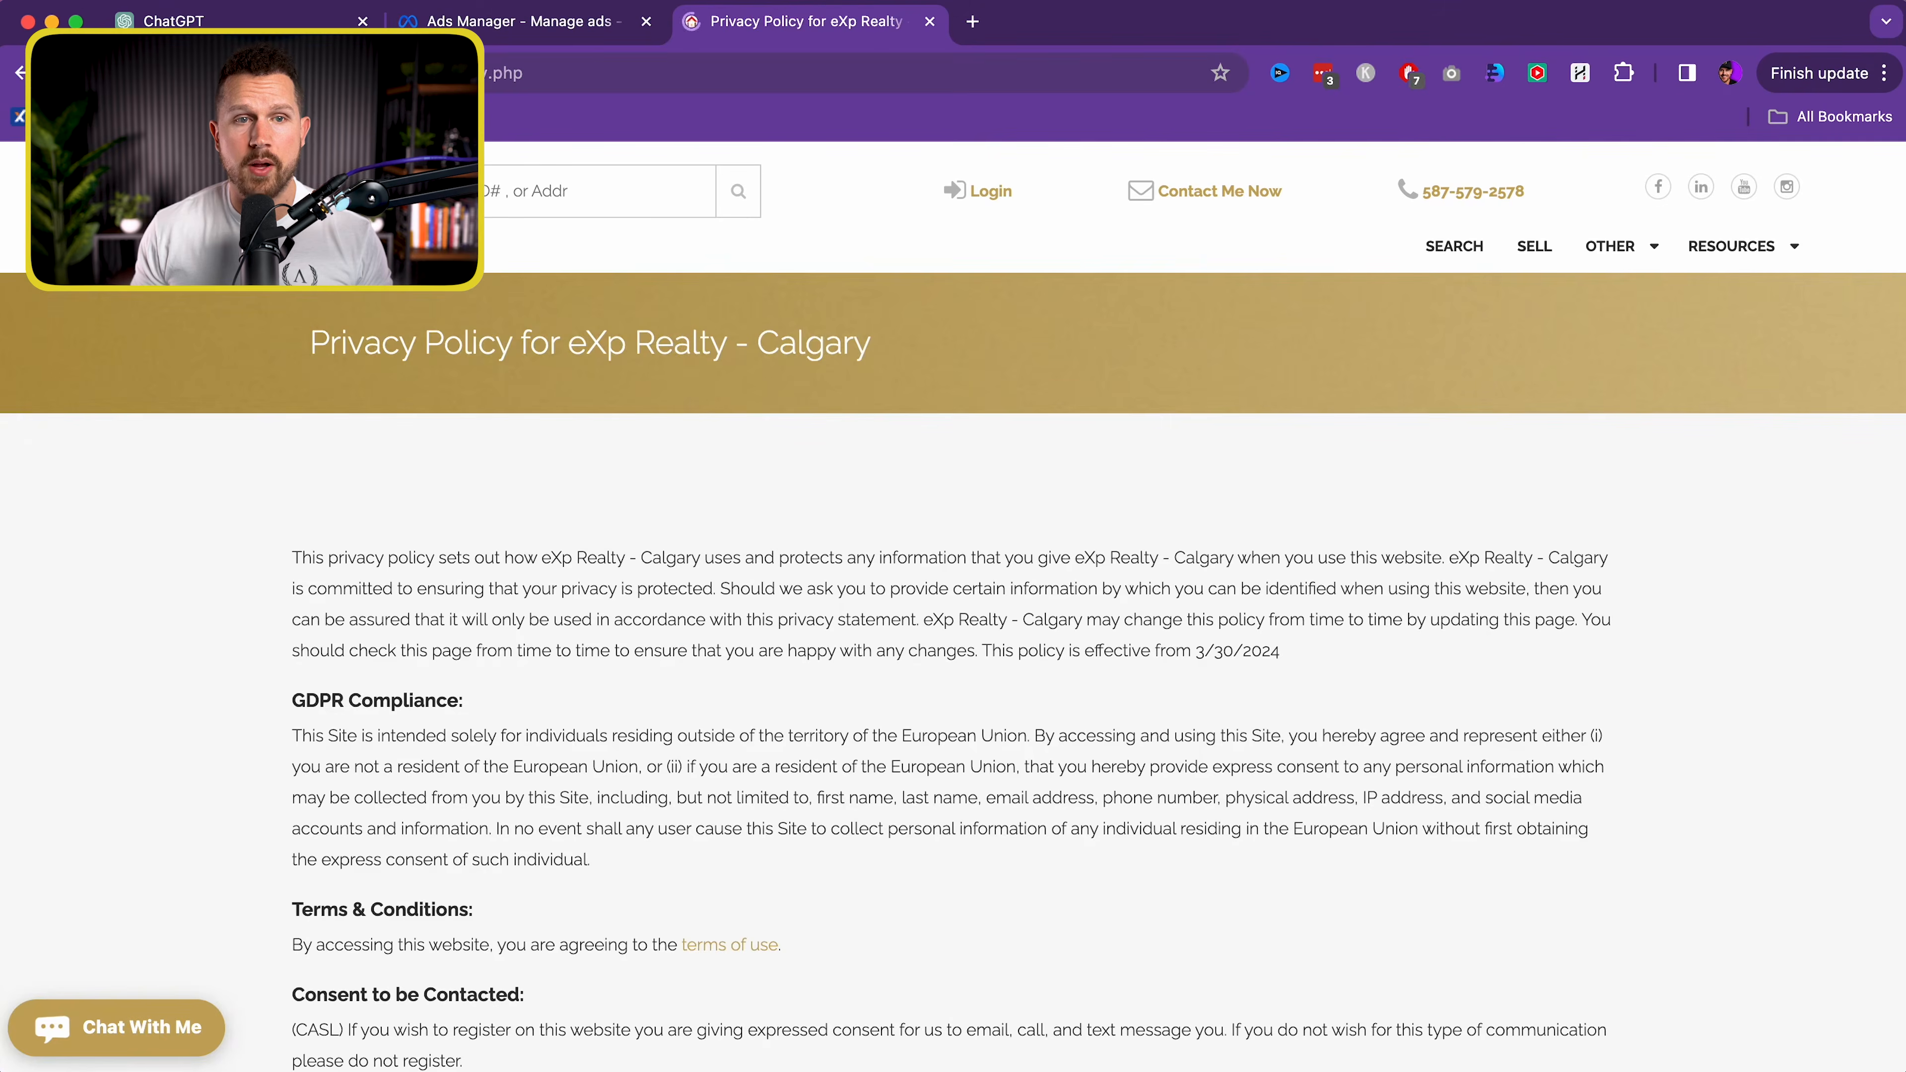
pyautogui.click(436, 73)
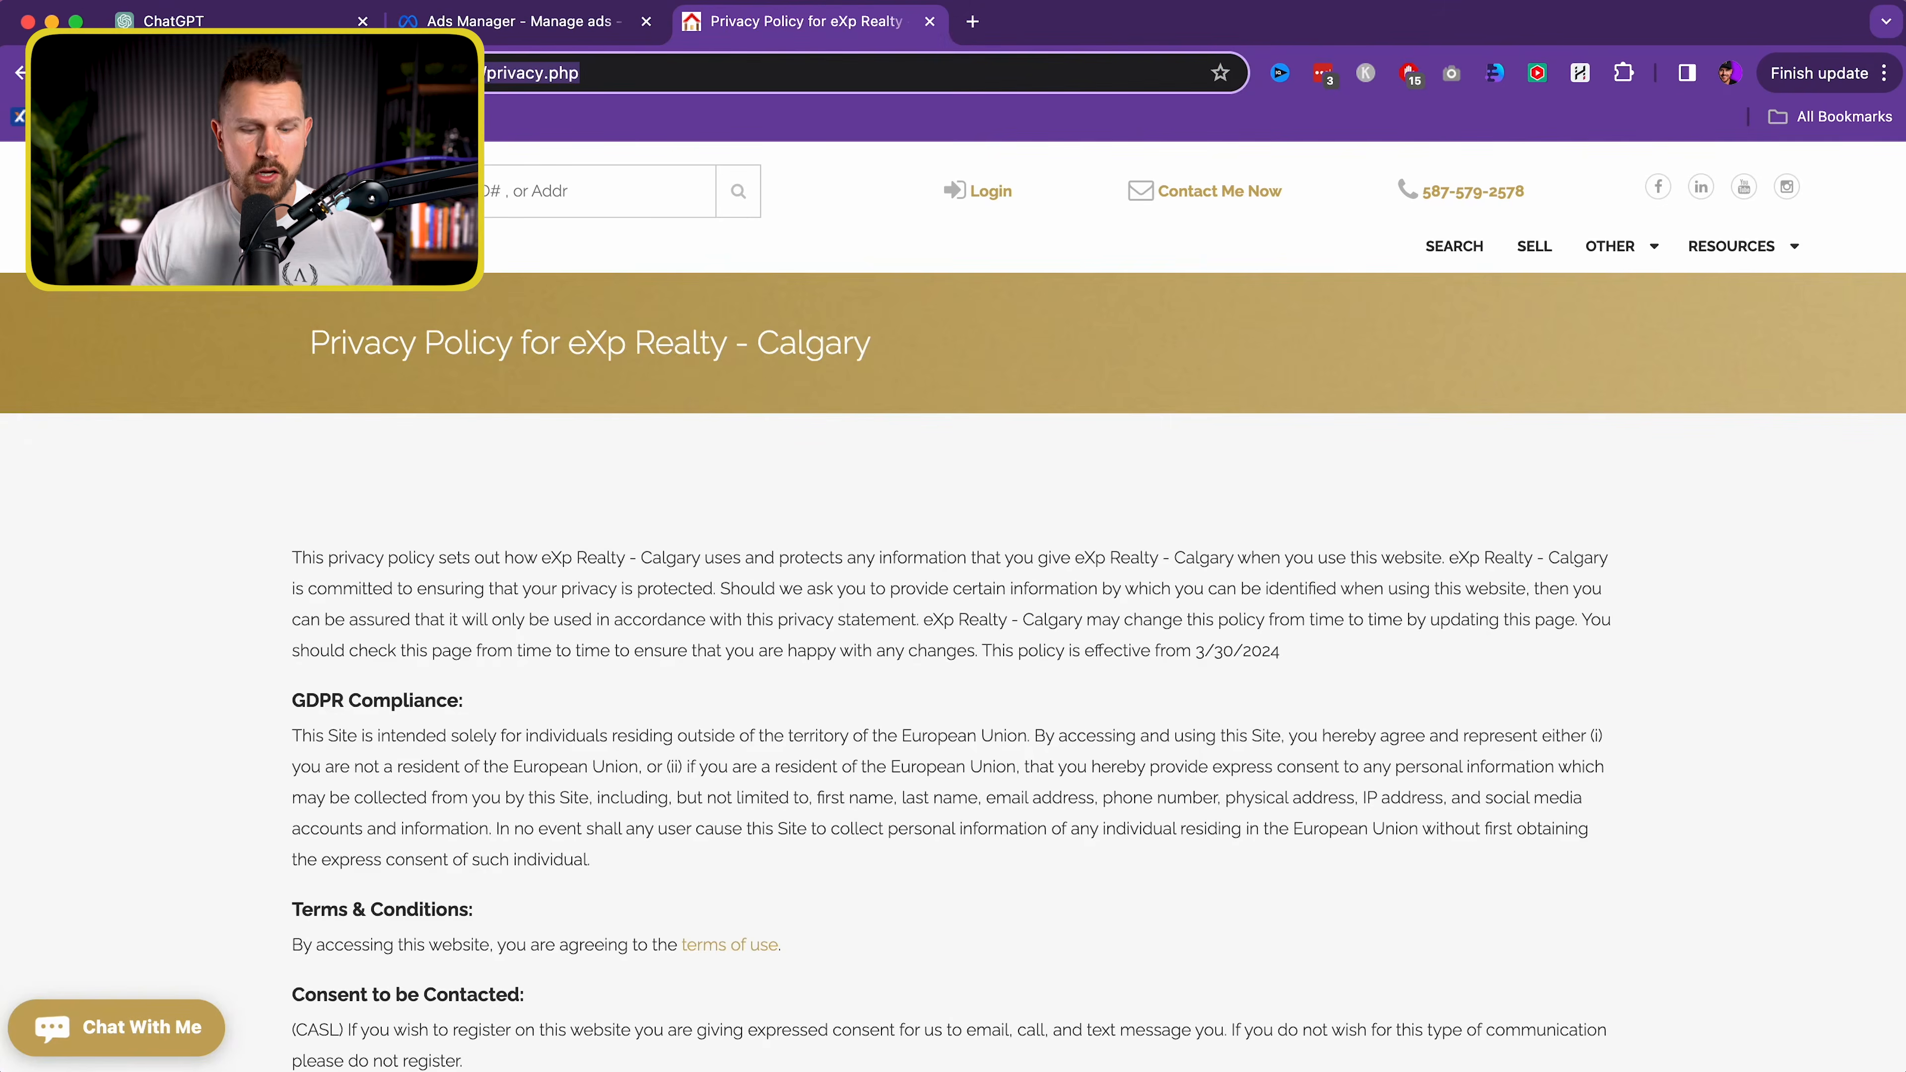
pyautogui.click(511, 20)
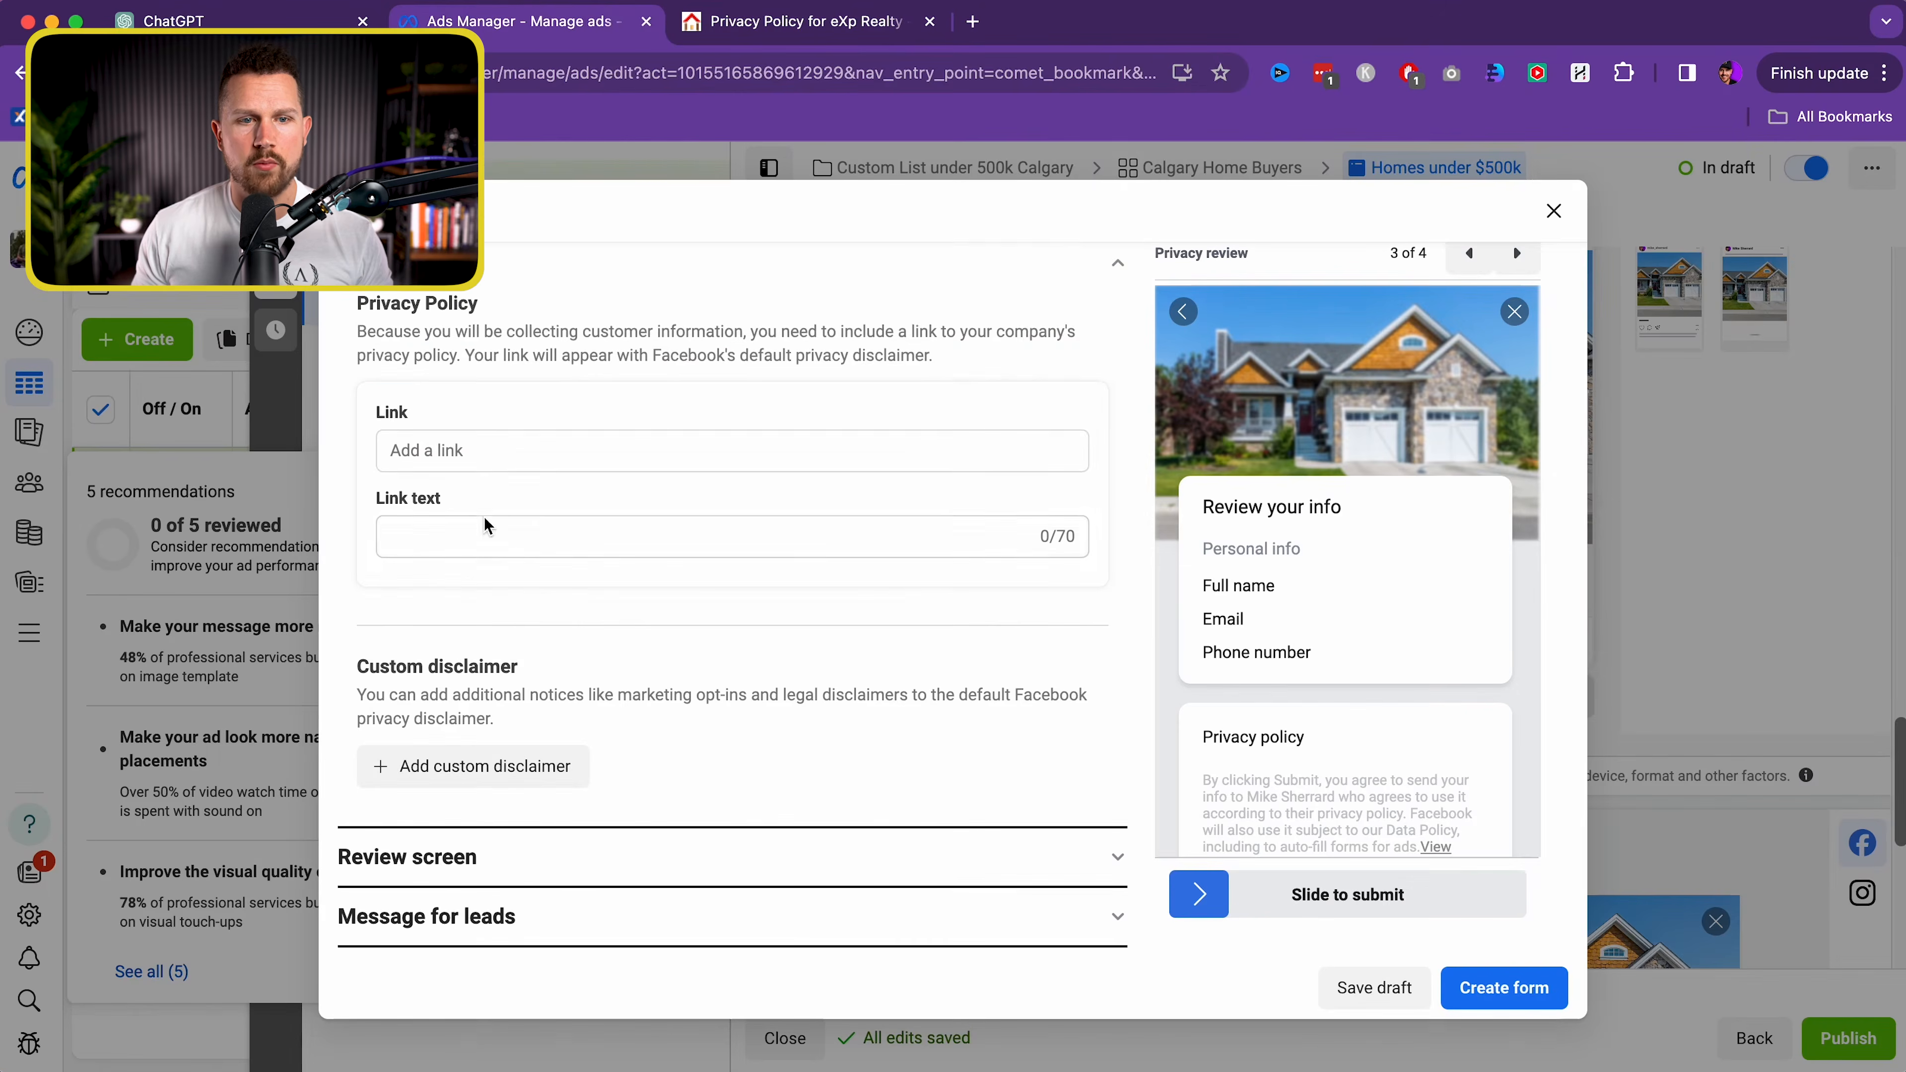
# Paste the eXp Realty privacy policy page's address as the privacy policy link and set its link text to "Privacy Policy"
pyautogui.click(489, 453)
pyautogui.write('https://michaelsherrard.exprealty.com/privacy.php')
pyautogui.click(503, 535)
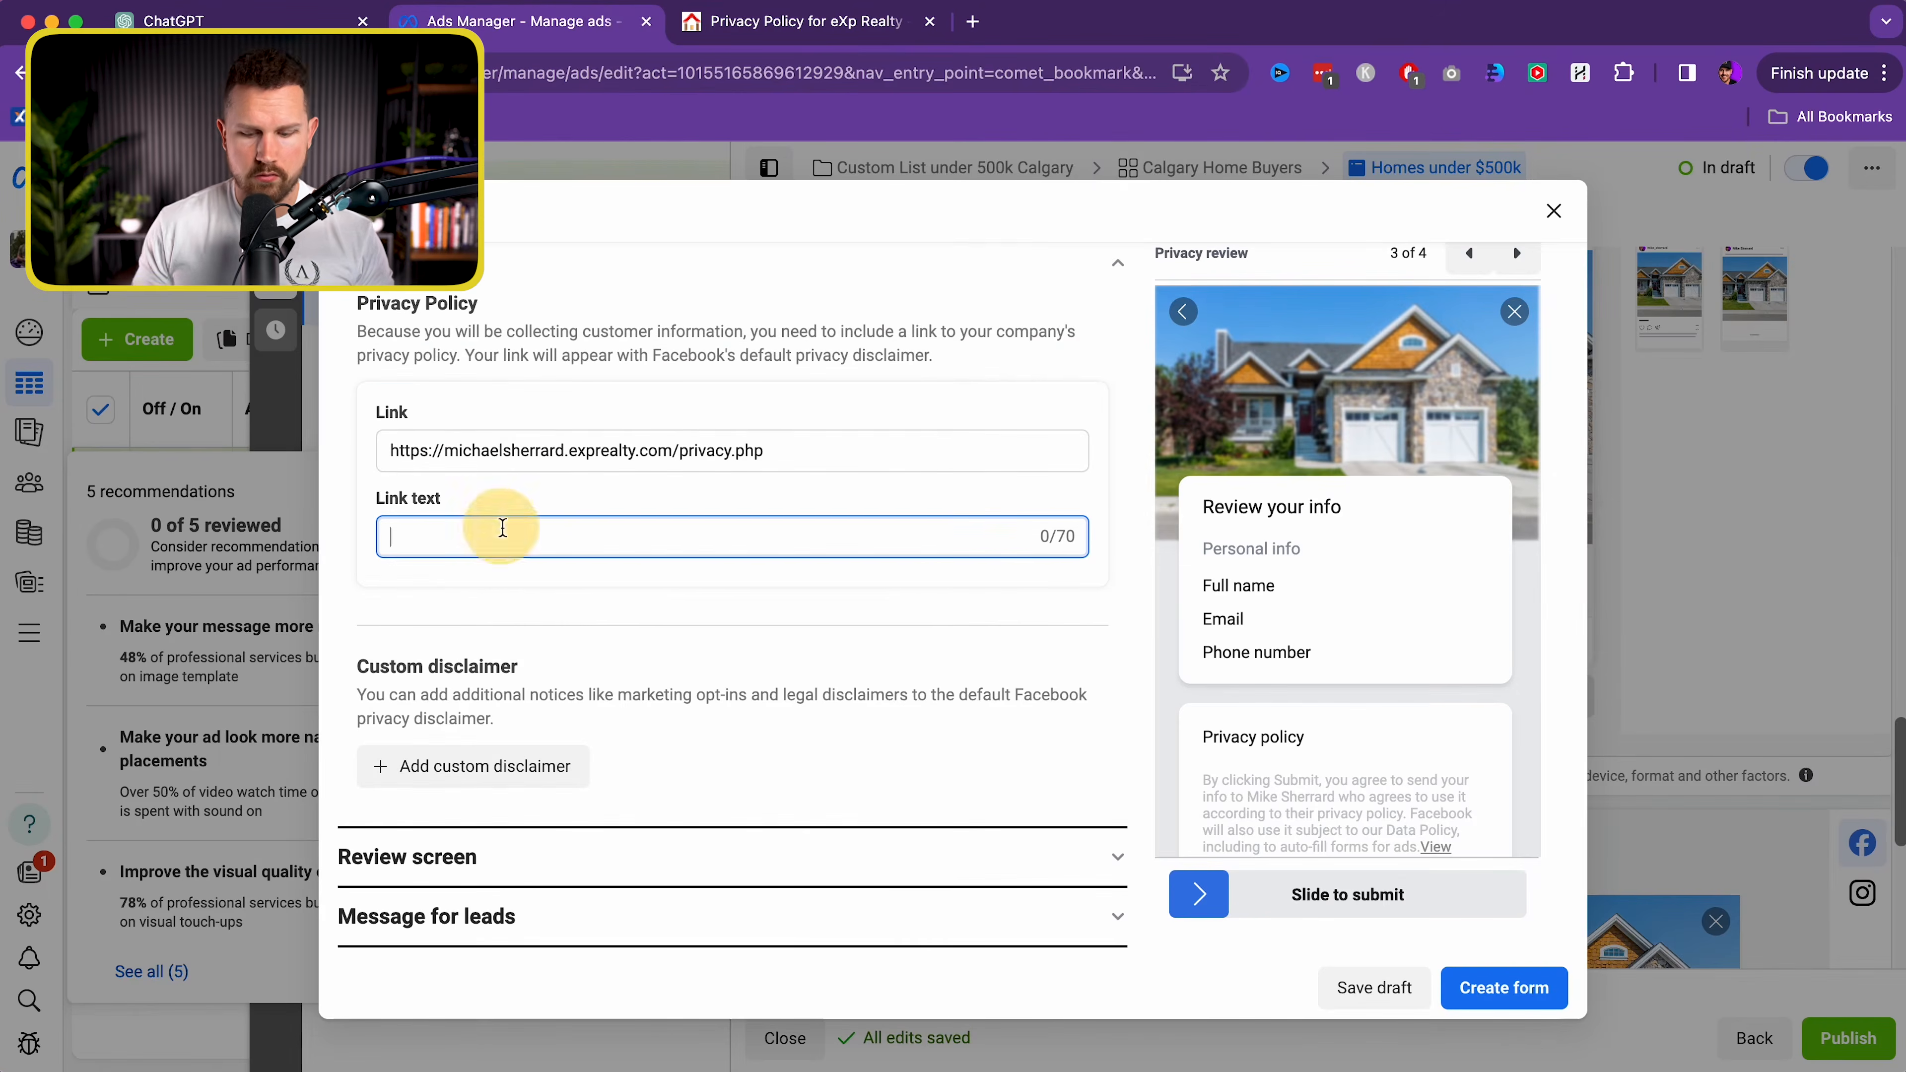
pyautogui.write('Privacy Policy')
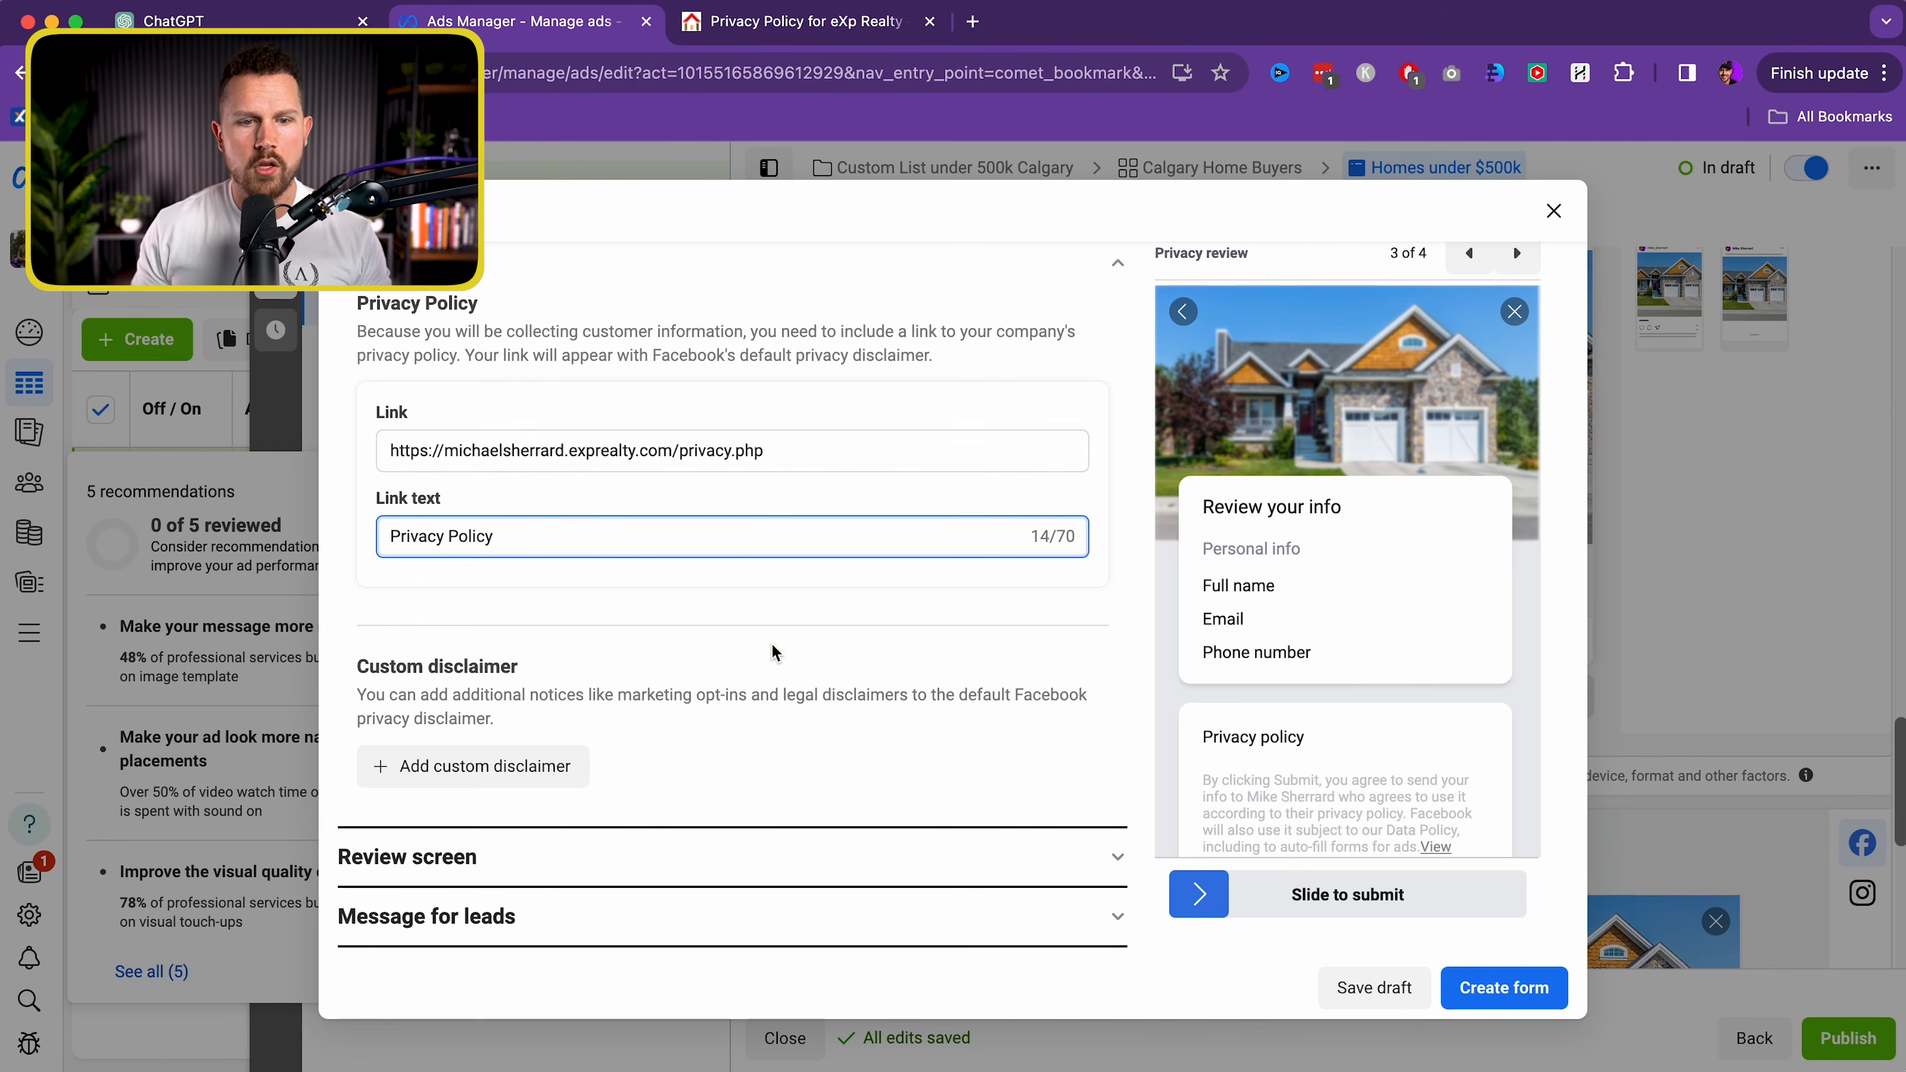
pyautogui.click(780, 671)
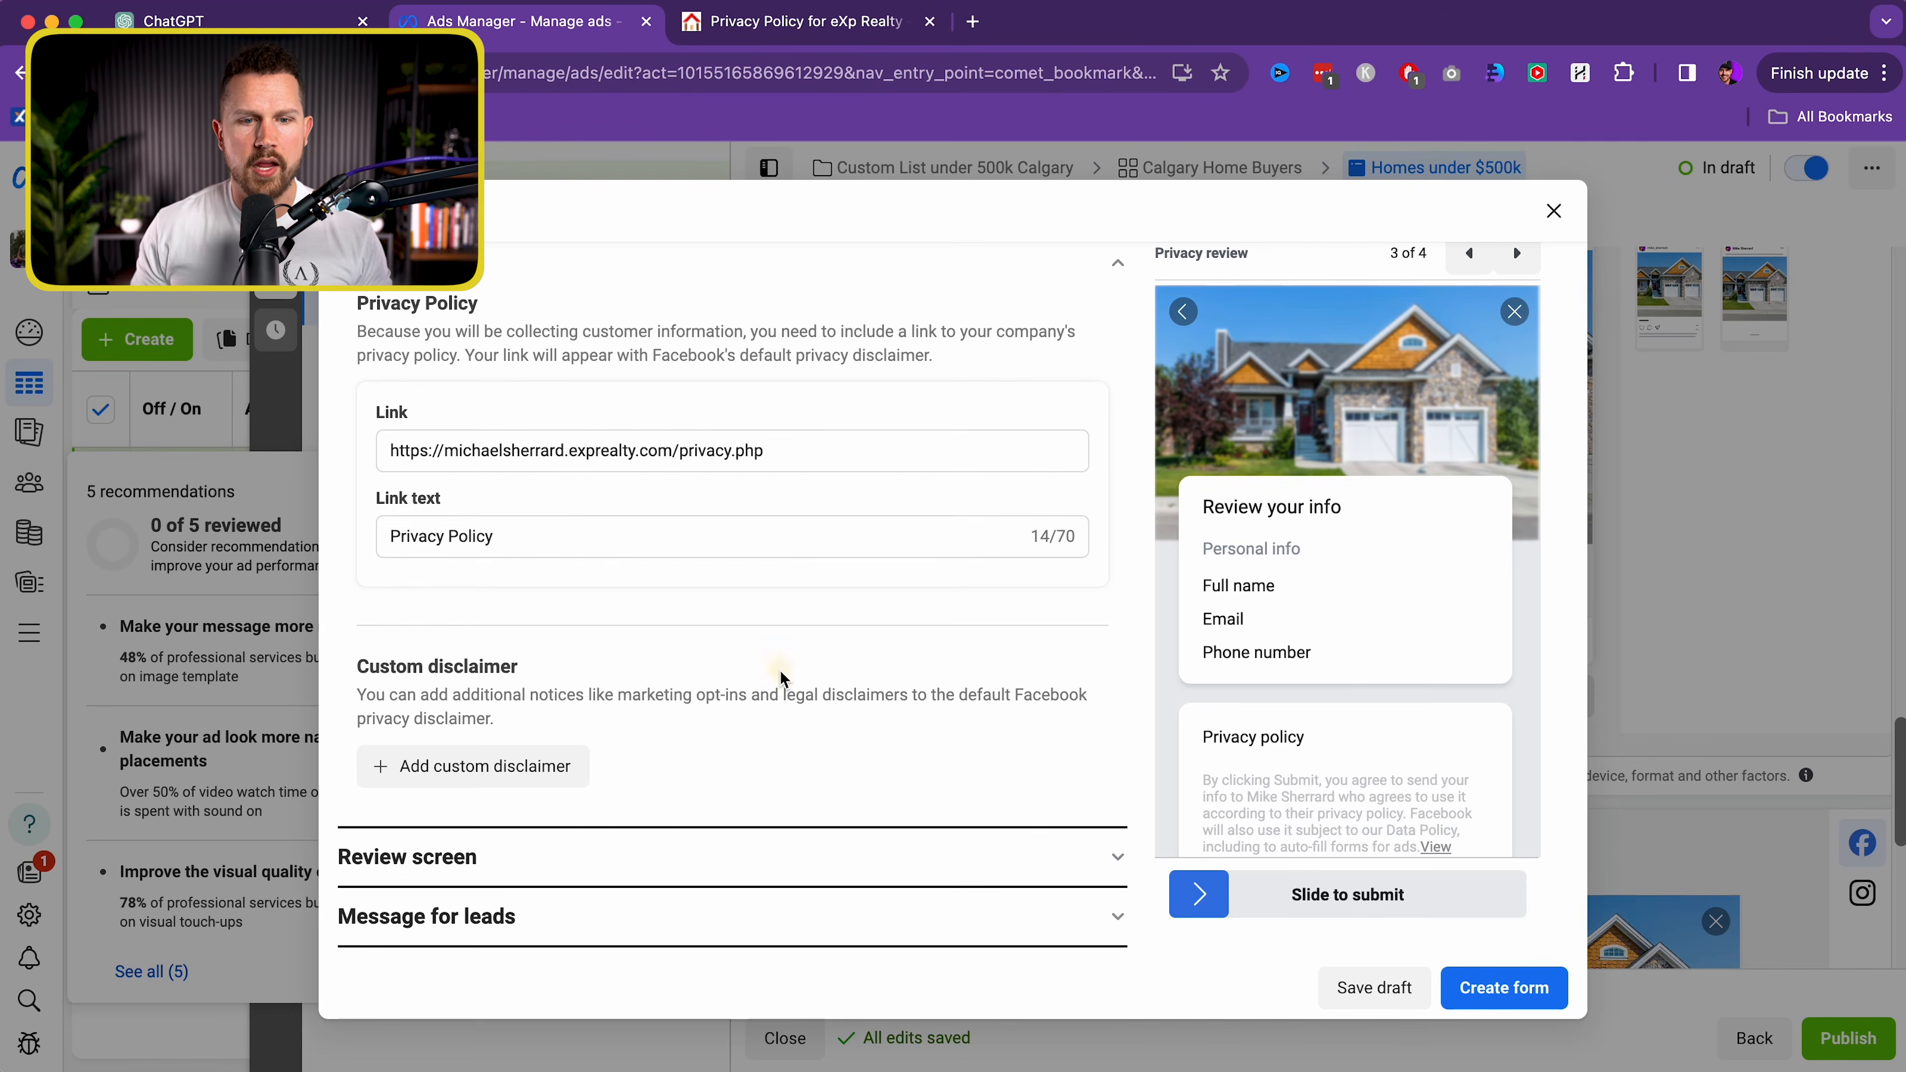
# Open the form's Message for leads section and bring the listings website back from its privacy policy page to the property search results
pyautogui.click(1011, 845)
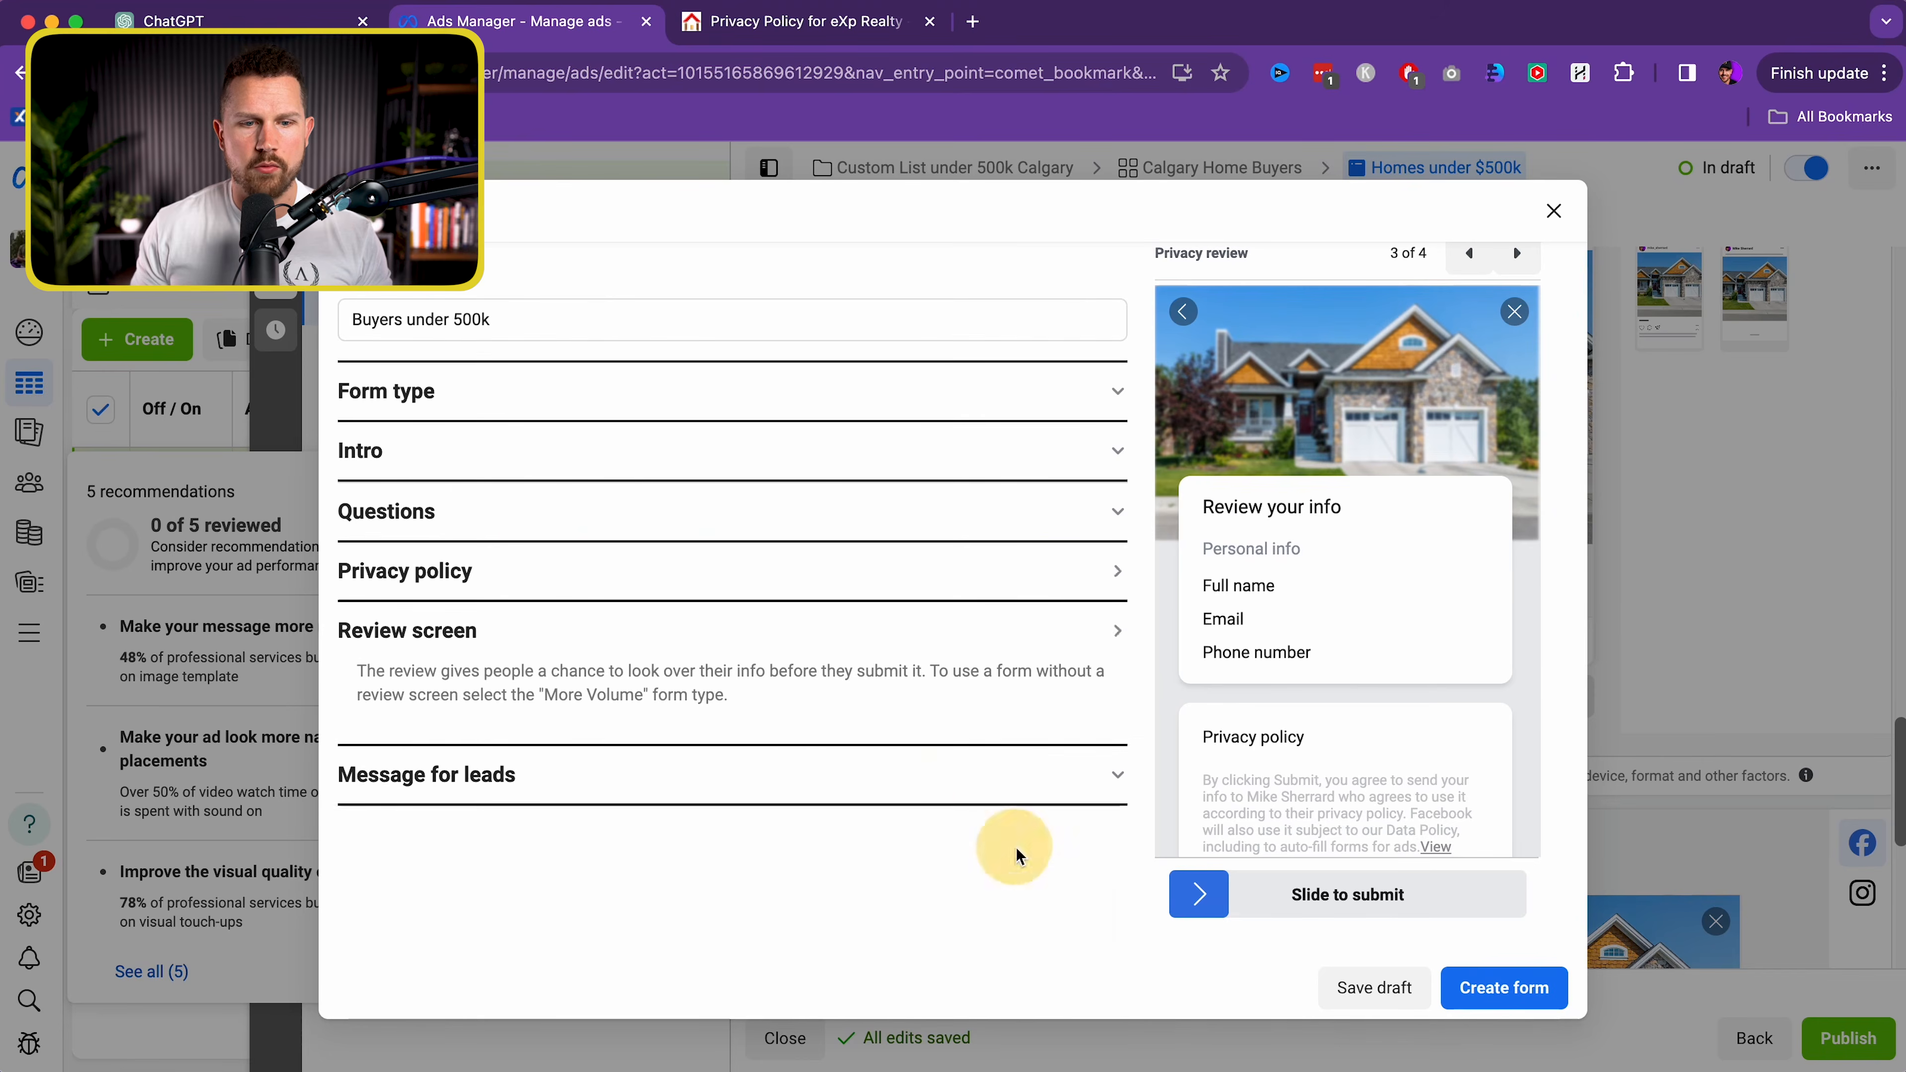
pyautogui.click(931, 781)
pyautogui.scroll(-8, 908, 777)
pyautogui.click(606, 344)
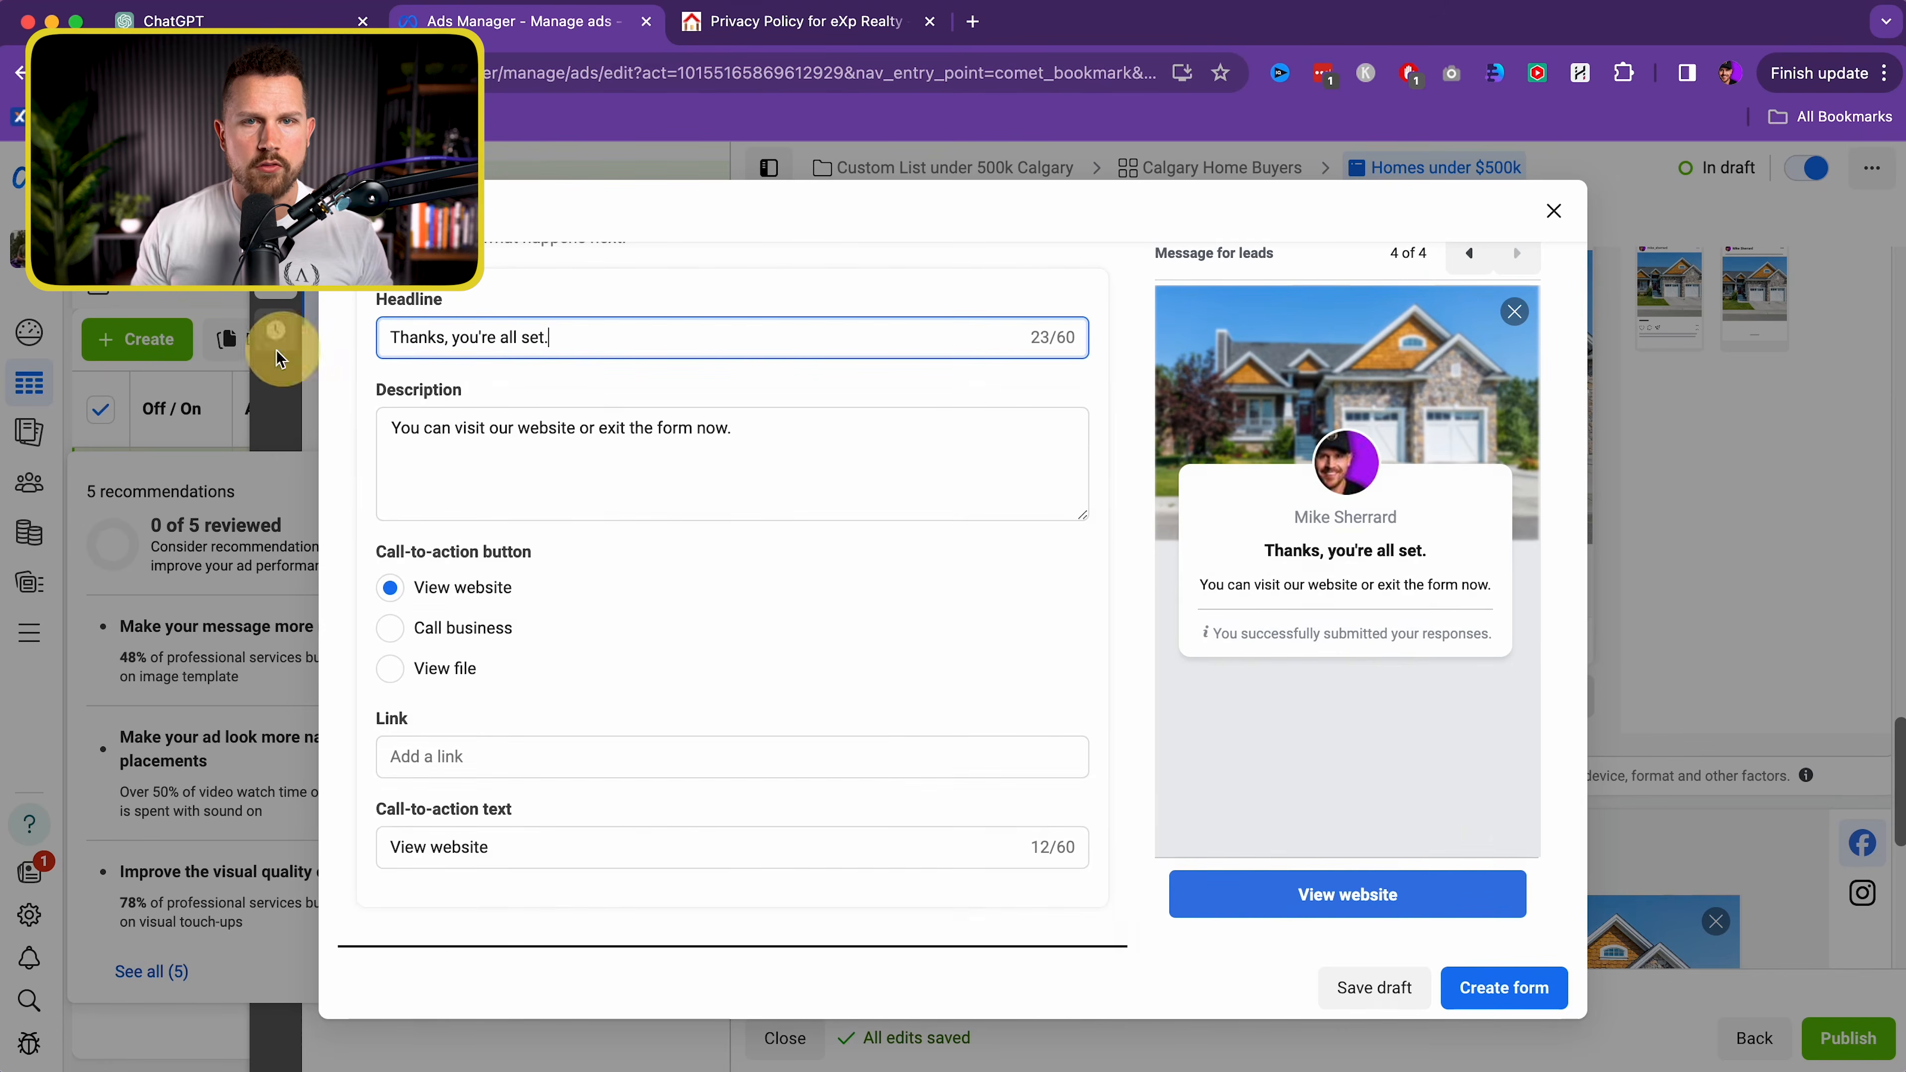
pyautogui.click(735, 22)
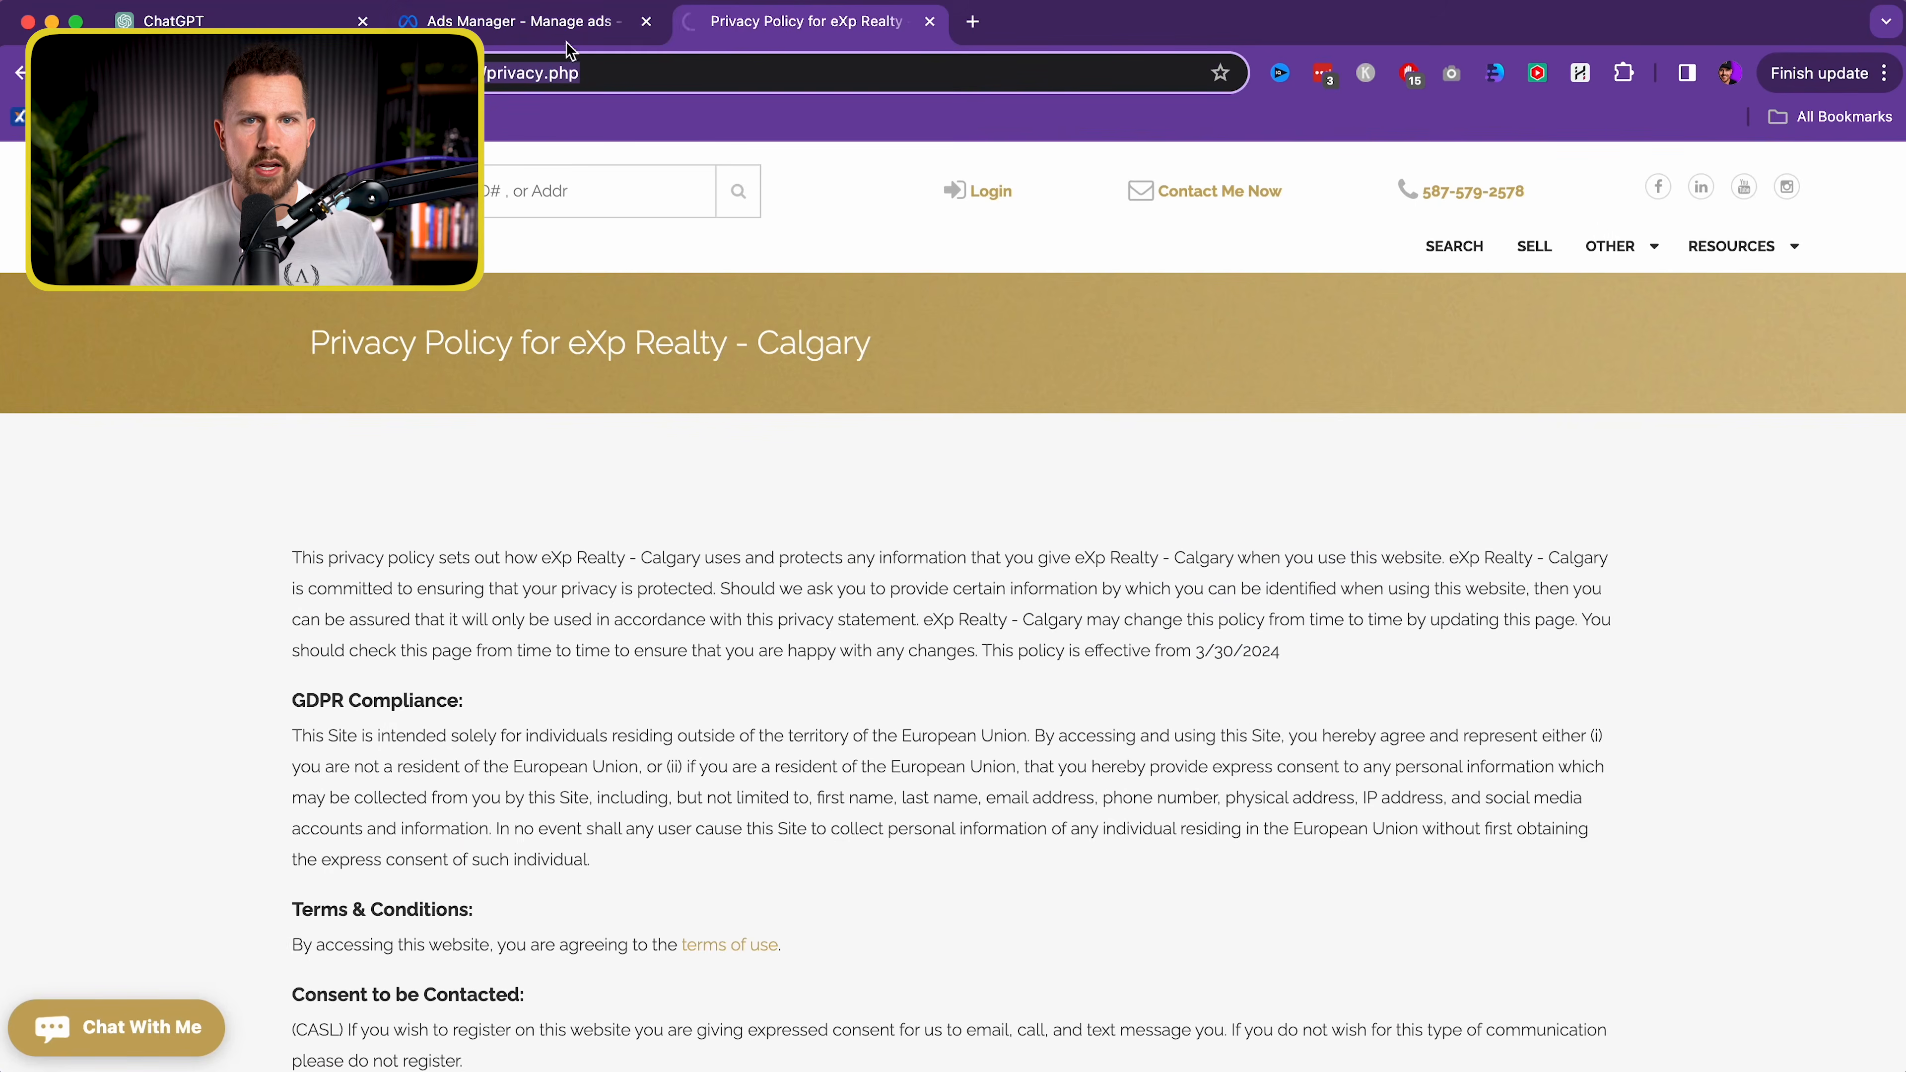
pyautogui.click(567, 32)
# Replace the Message for leads headline with "Thank You! Click below for your custom list of homes now!"
pyautogui.moveTo(573, 331); pyautogui.dragTo(295, 353)
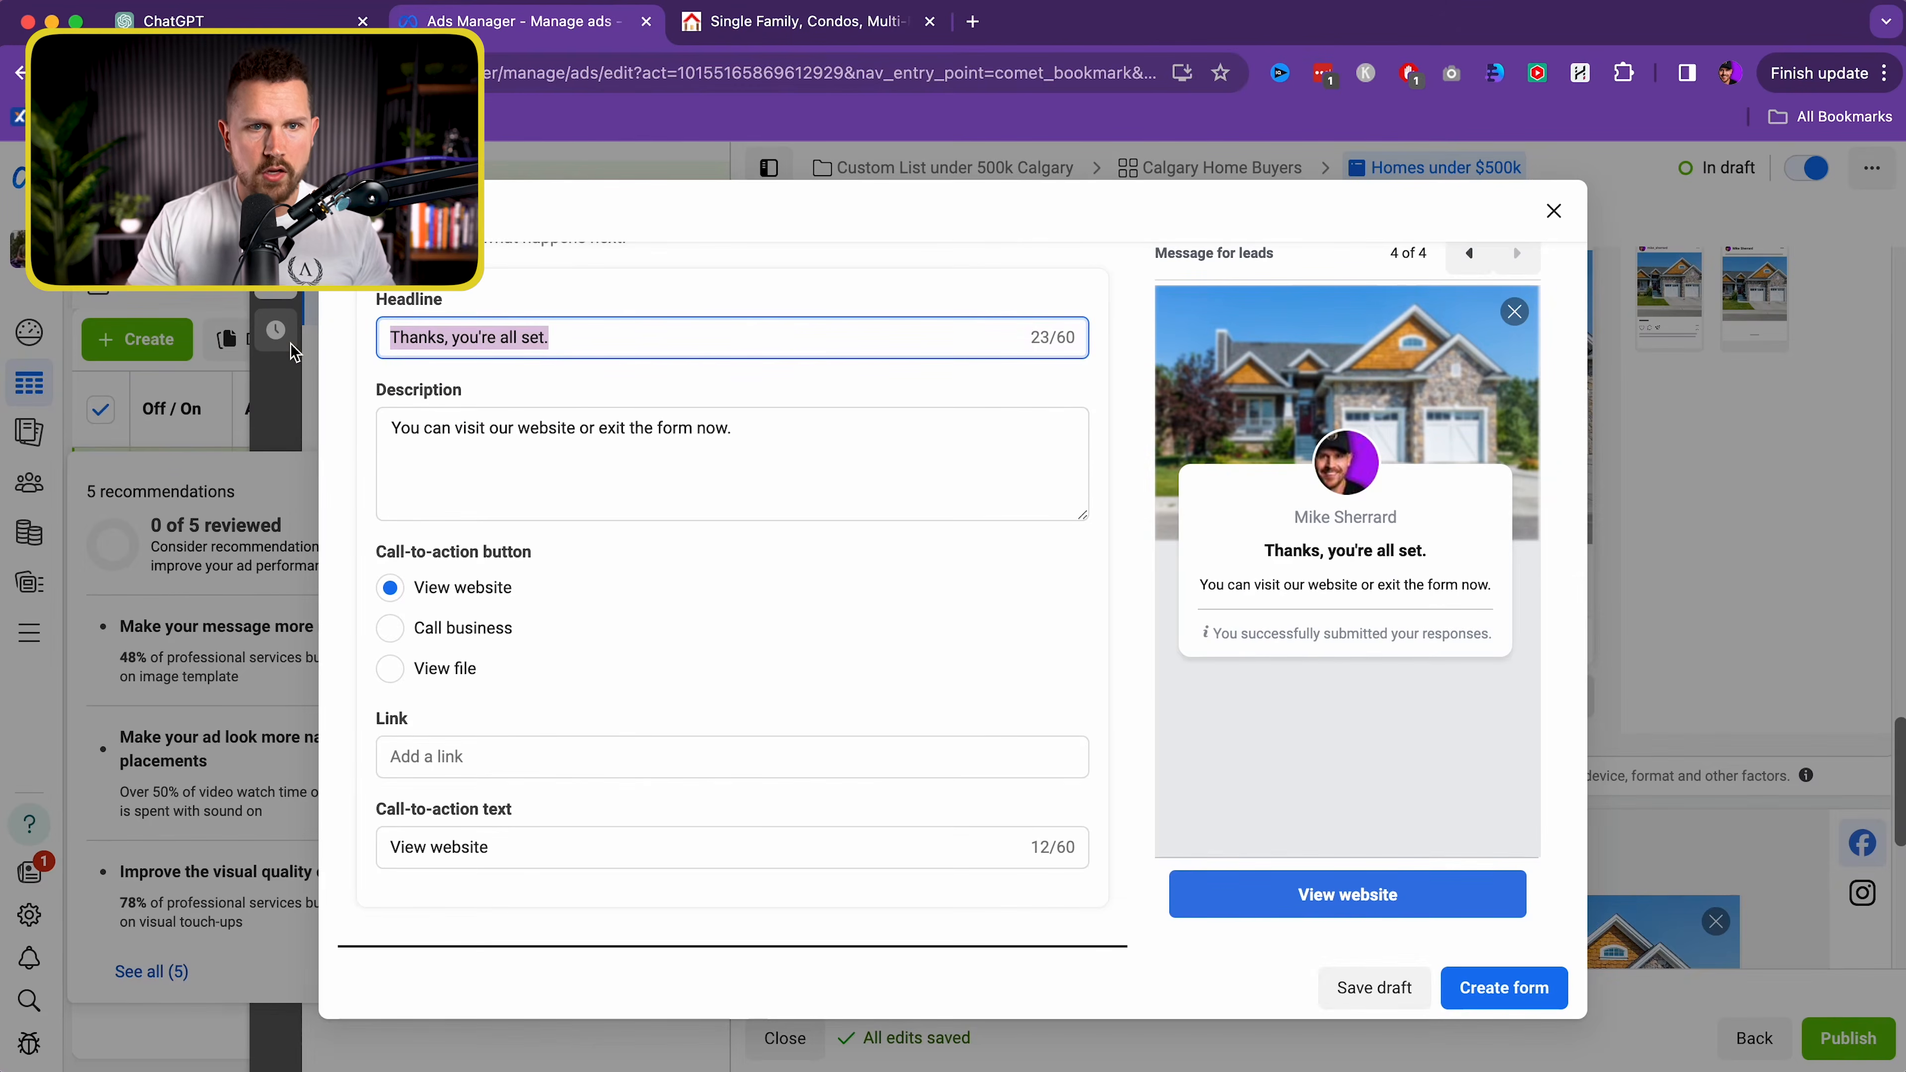
pyautogui.write('Thank You! Click below fo')
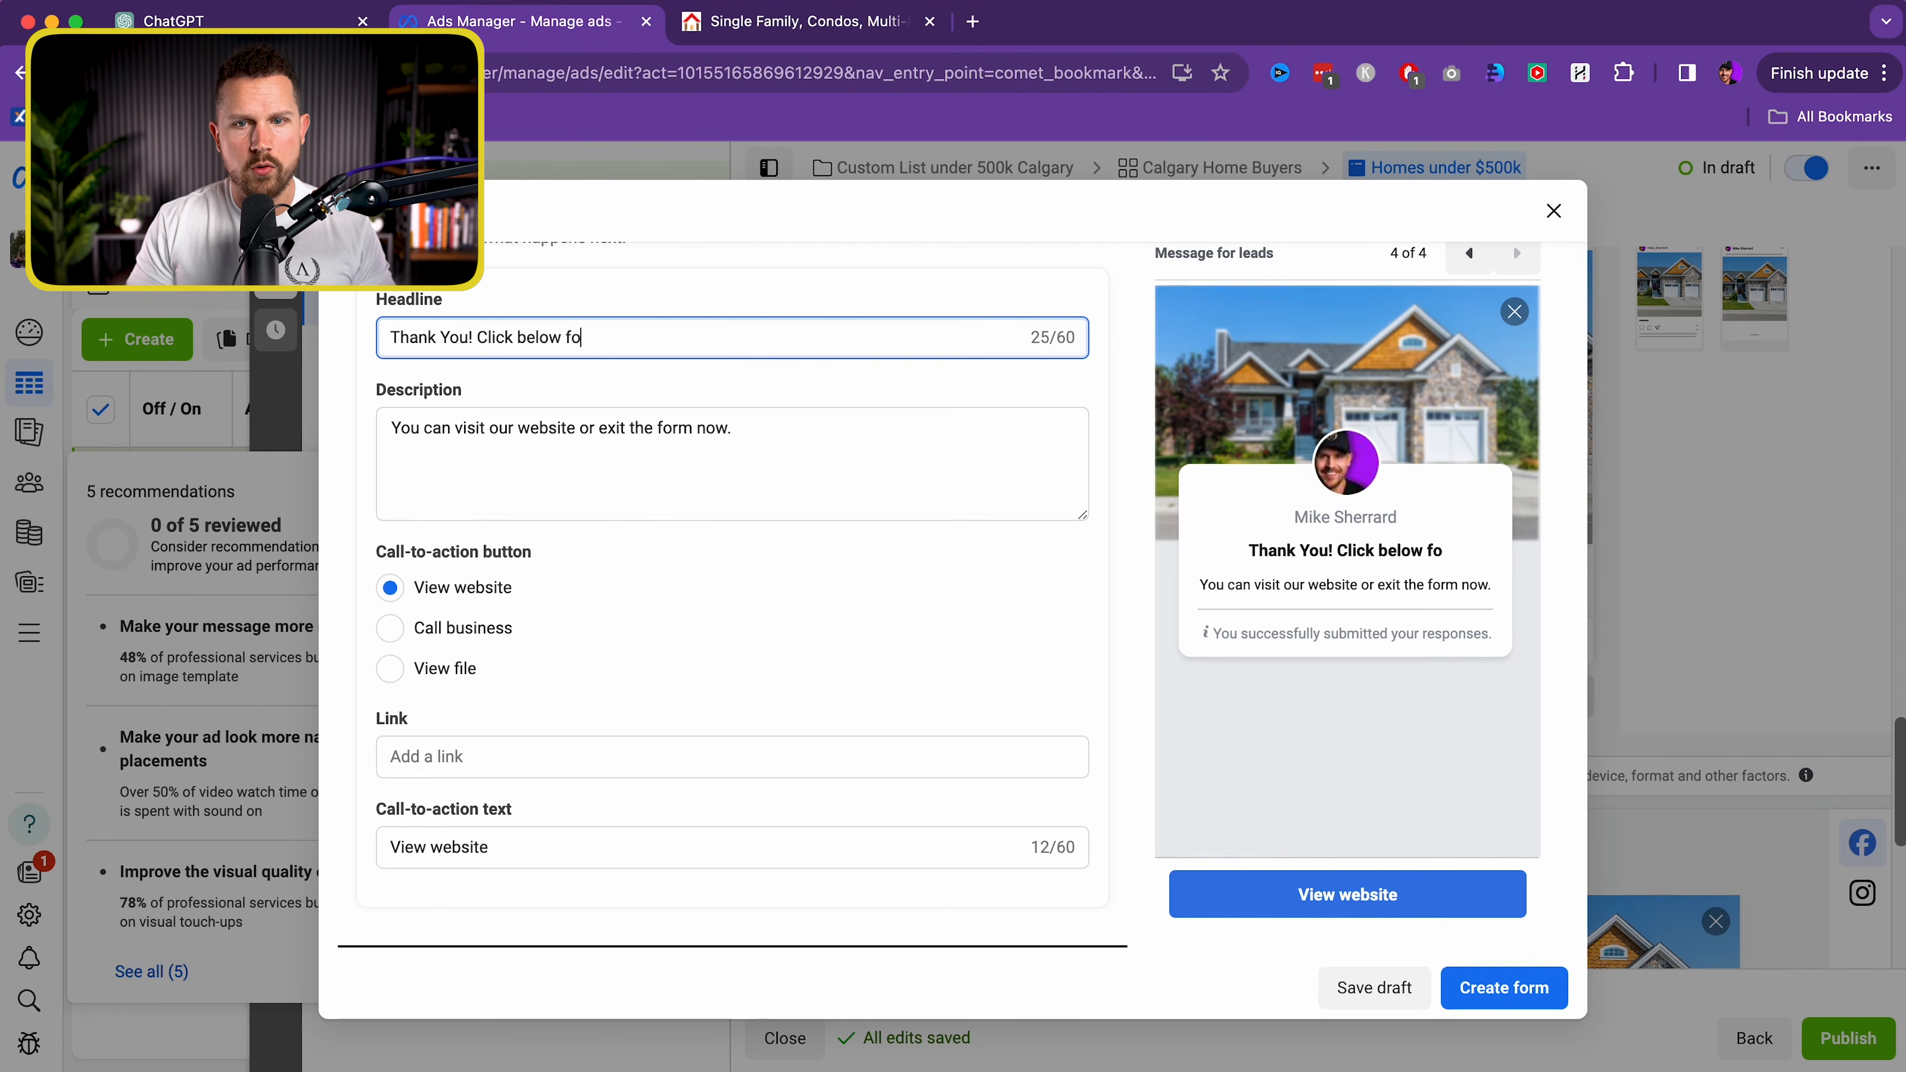
pyautogui.write('r your custom list of homes now!')
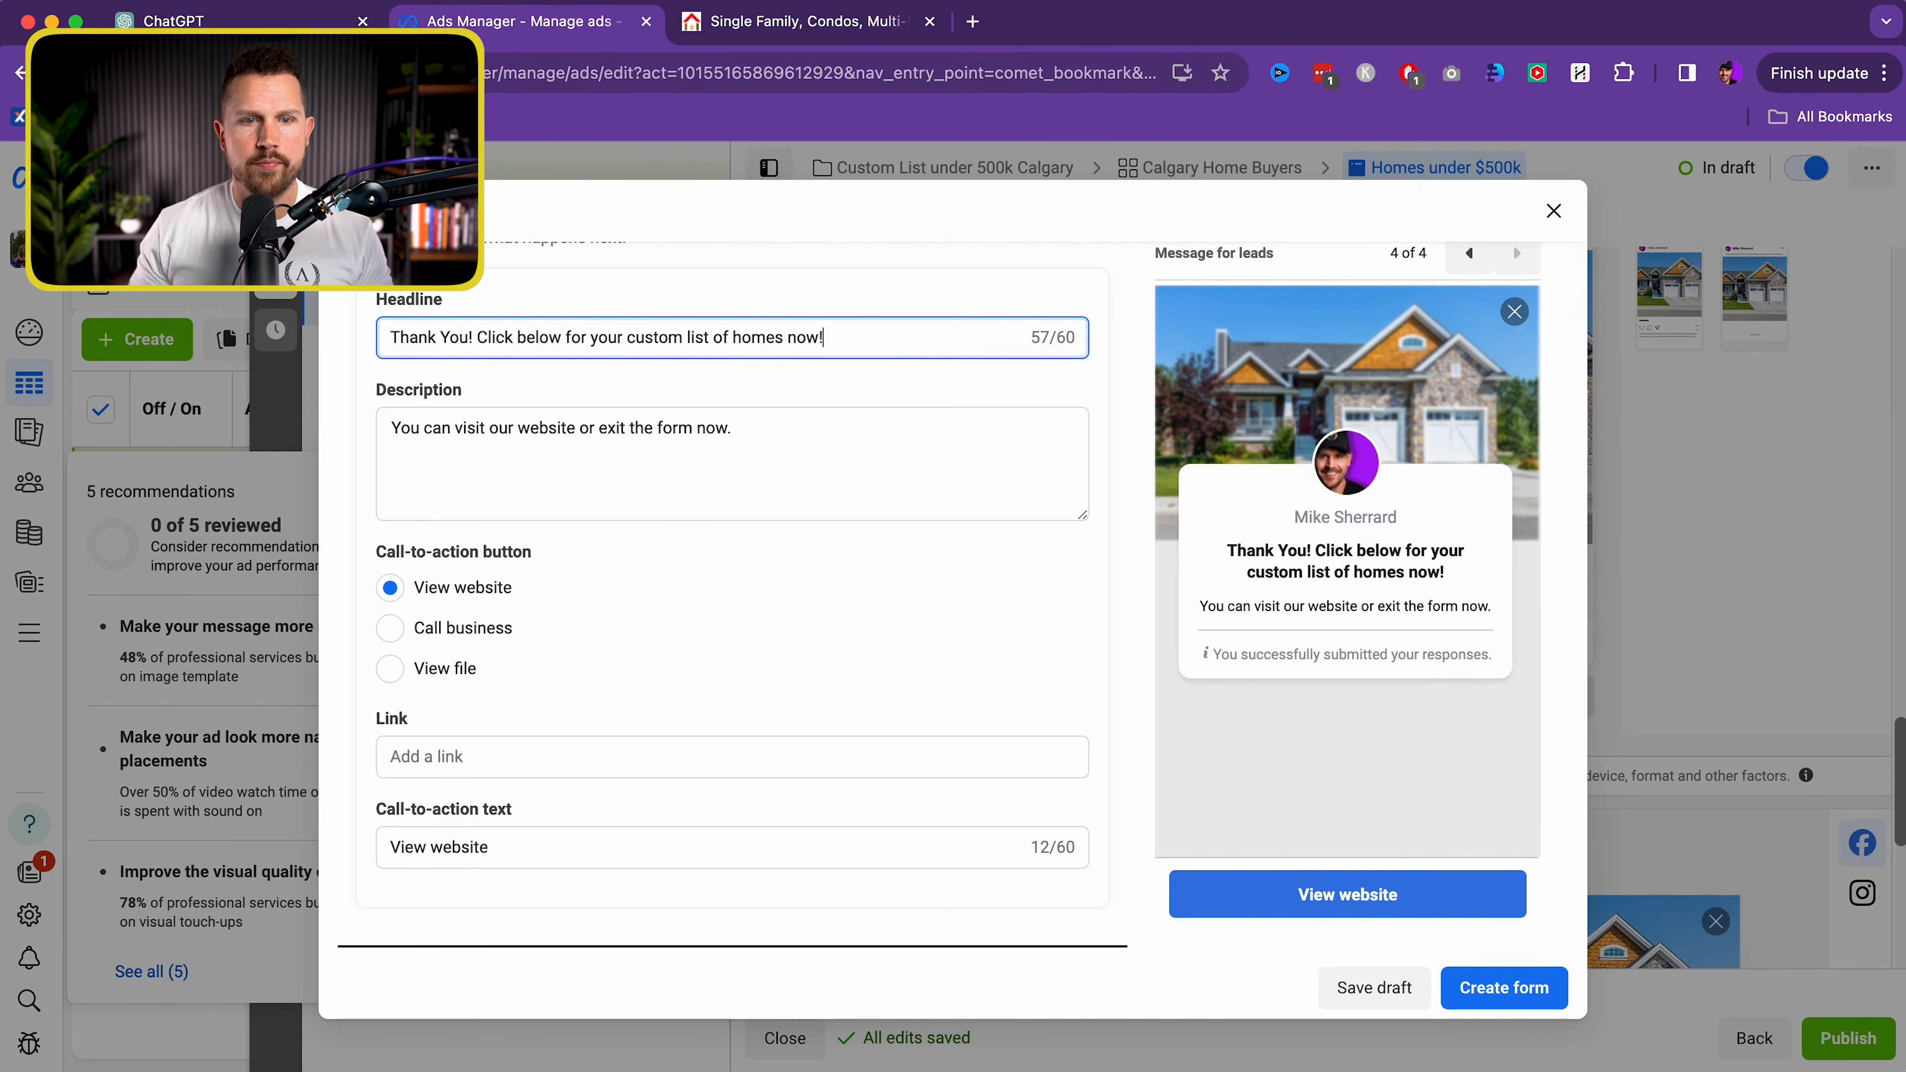
pyautogui.click(200, 354)
pyautogui.click(1103, 544)
# Replace the description with "If you would like to view any of these homes, or are looking for something more specific, please contact me here"
pyautogui.tripleClick(680, 436)
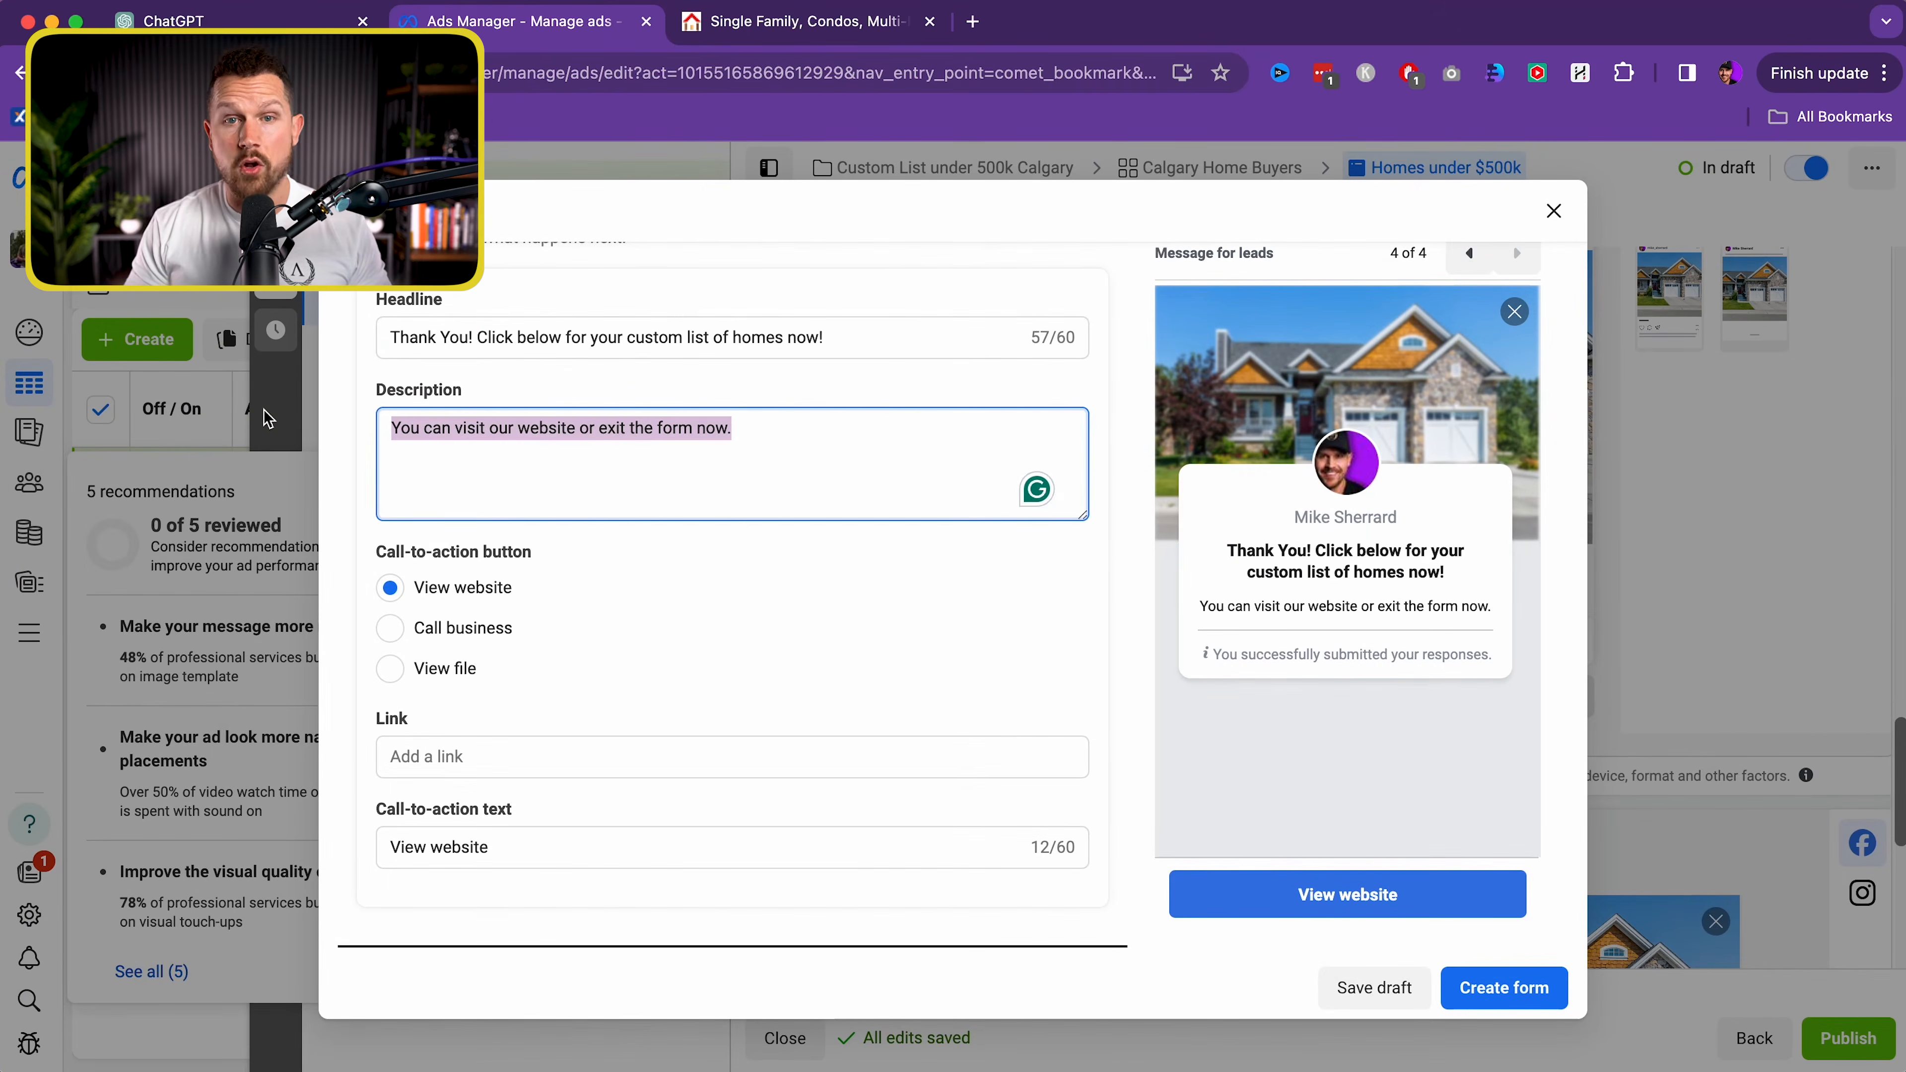
pyautogui.write('If you wou')
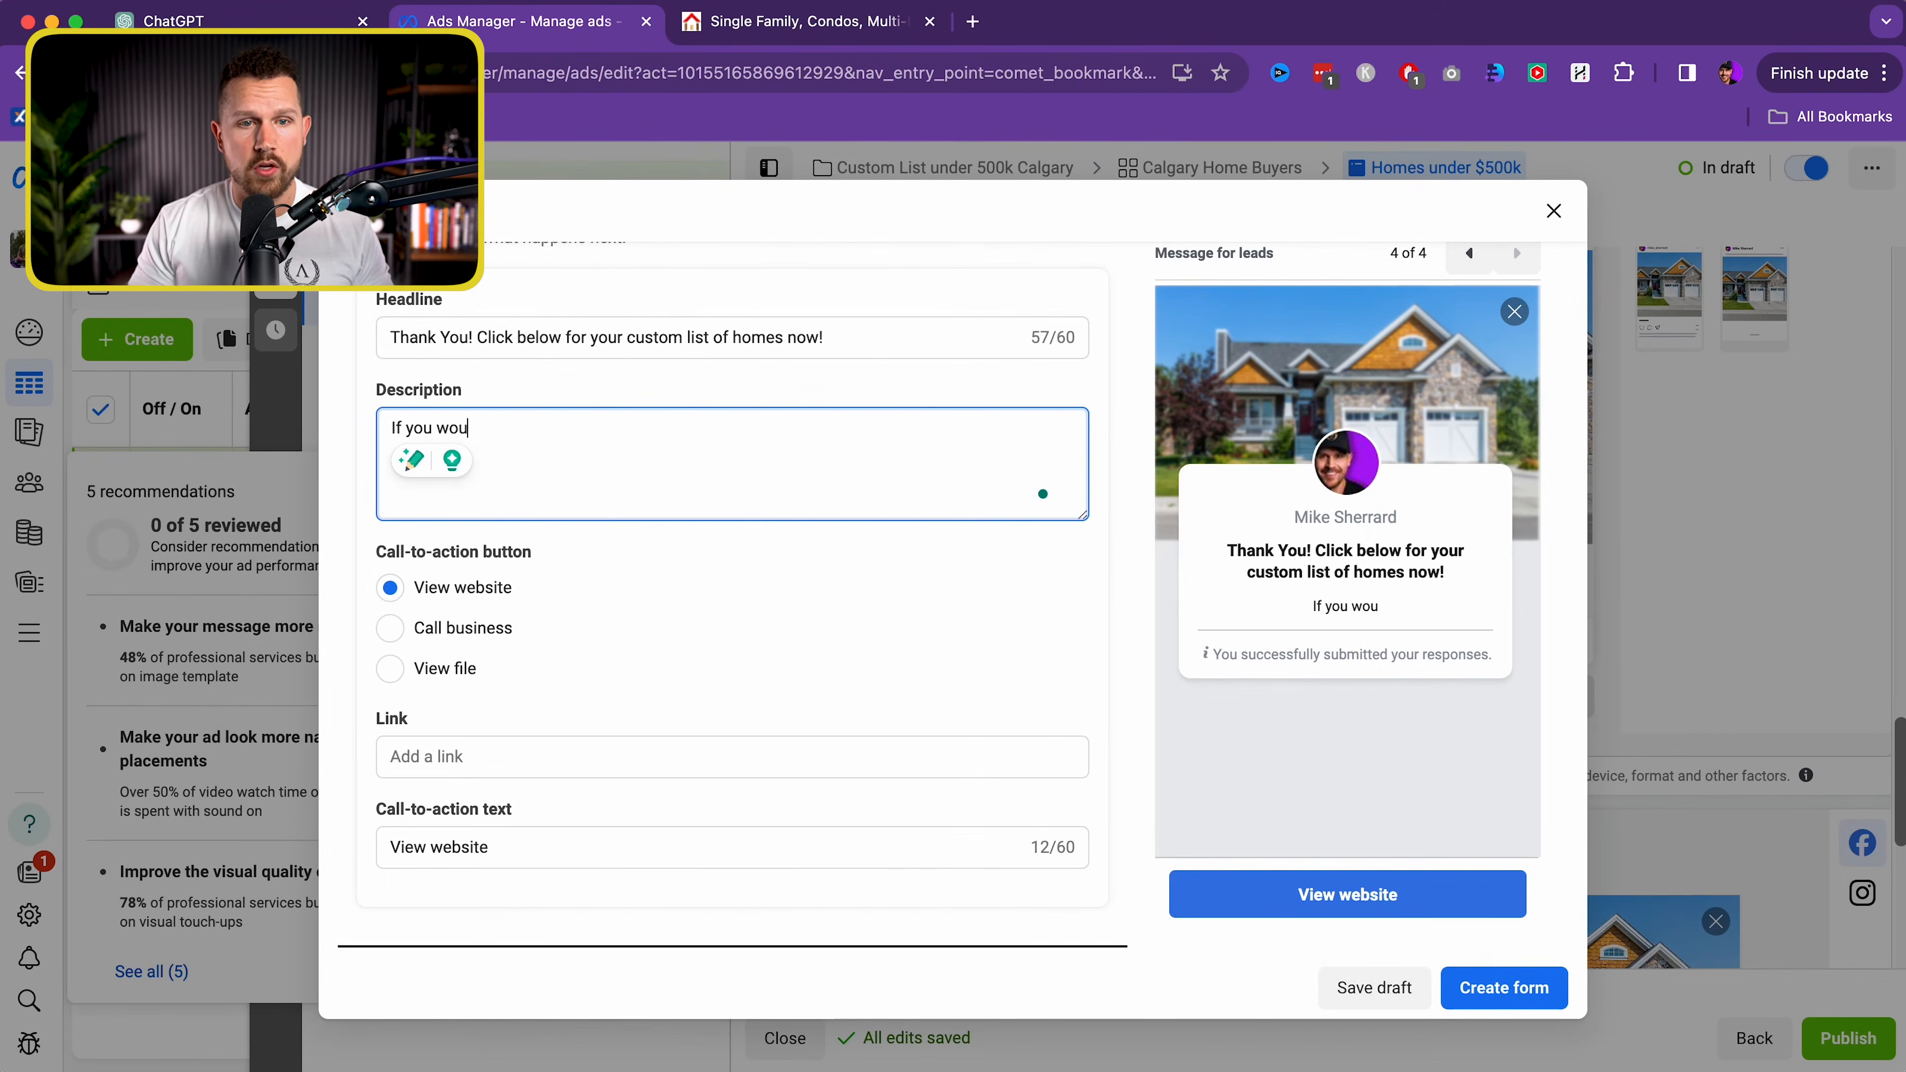
pyautogui.write('ld like to view any ')
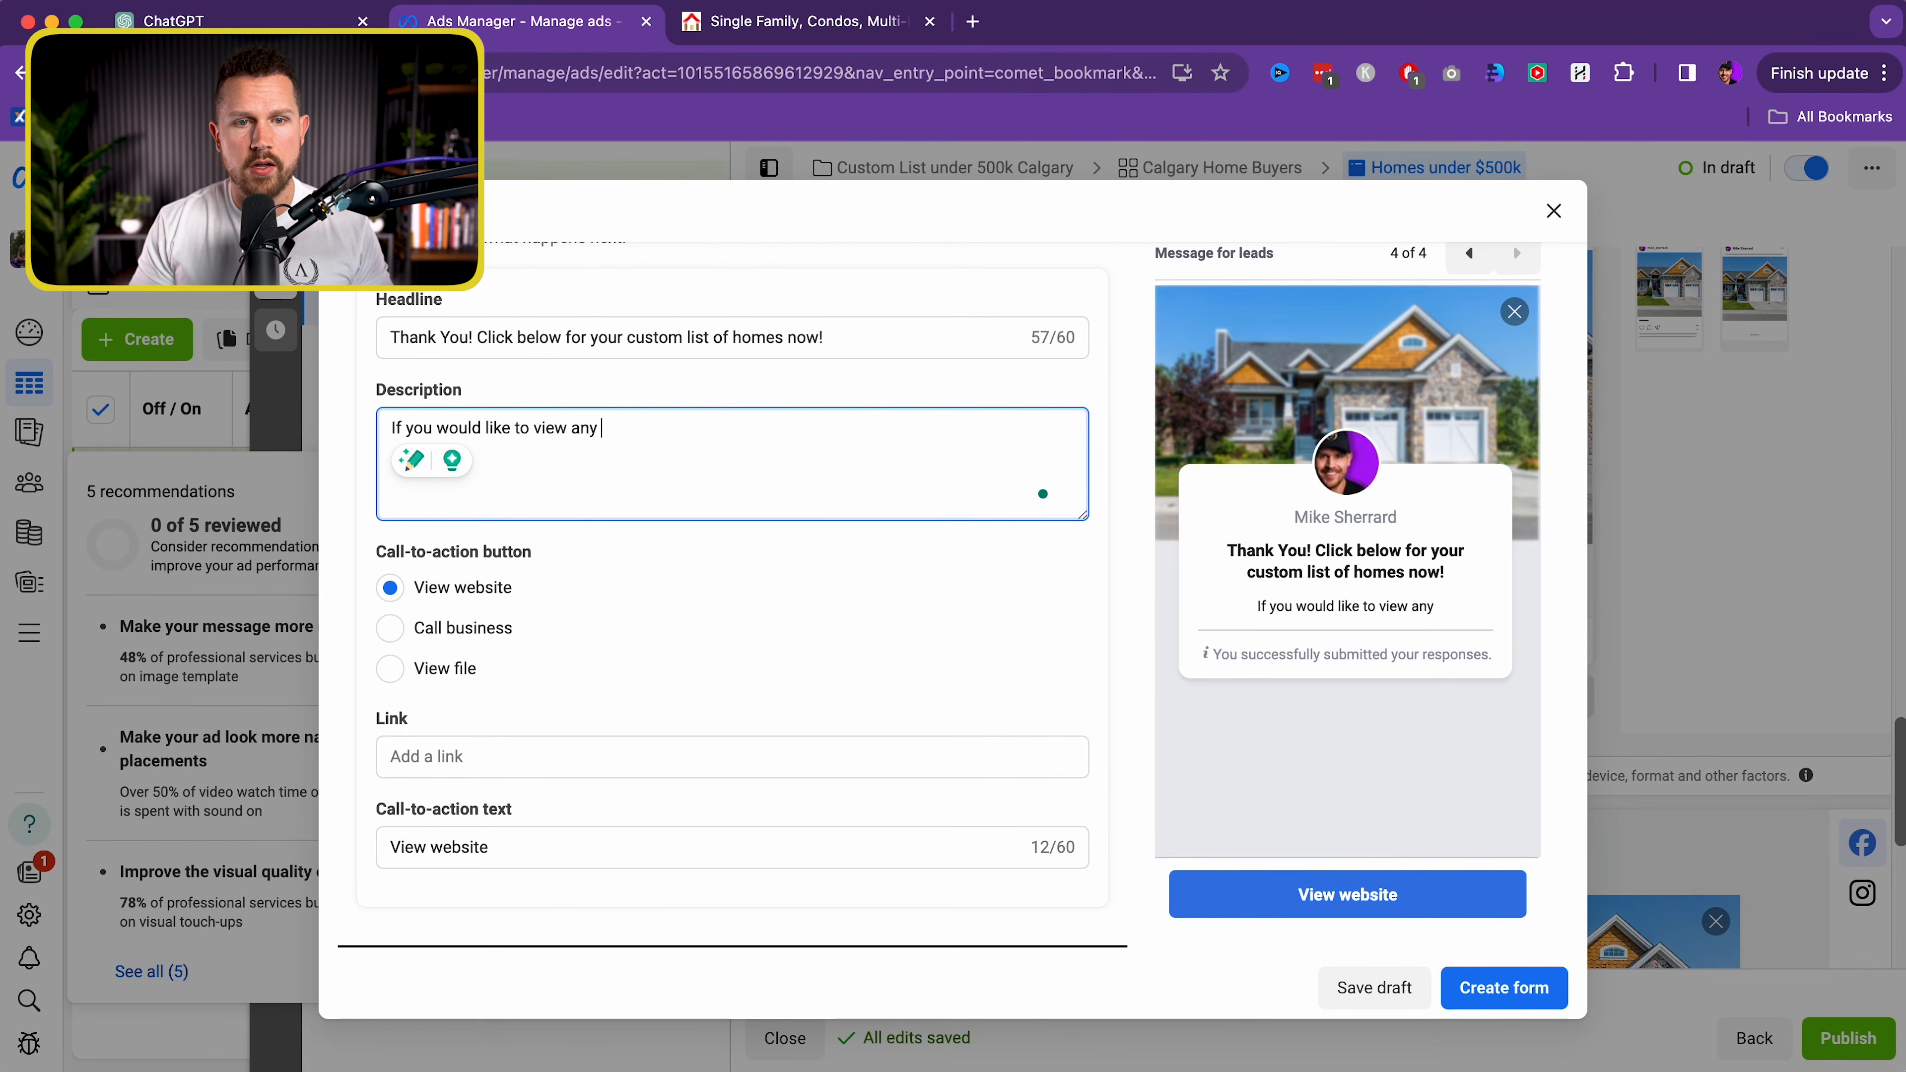
pyautogui.write('of these homes, or')
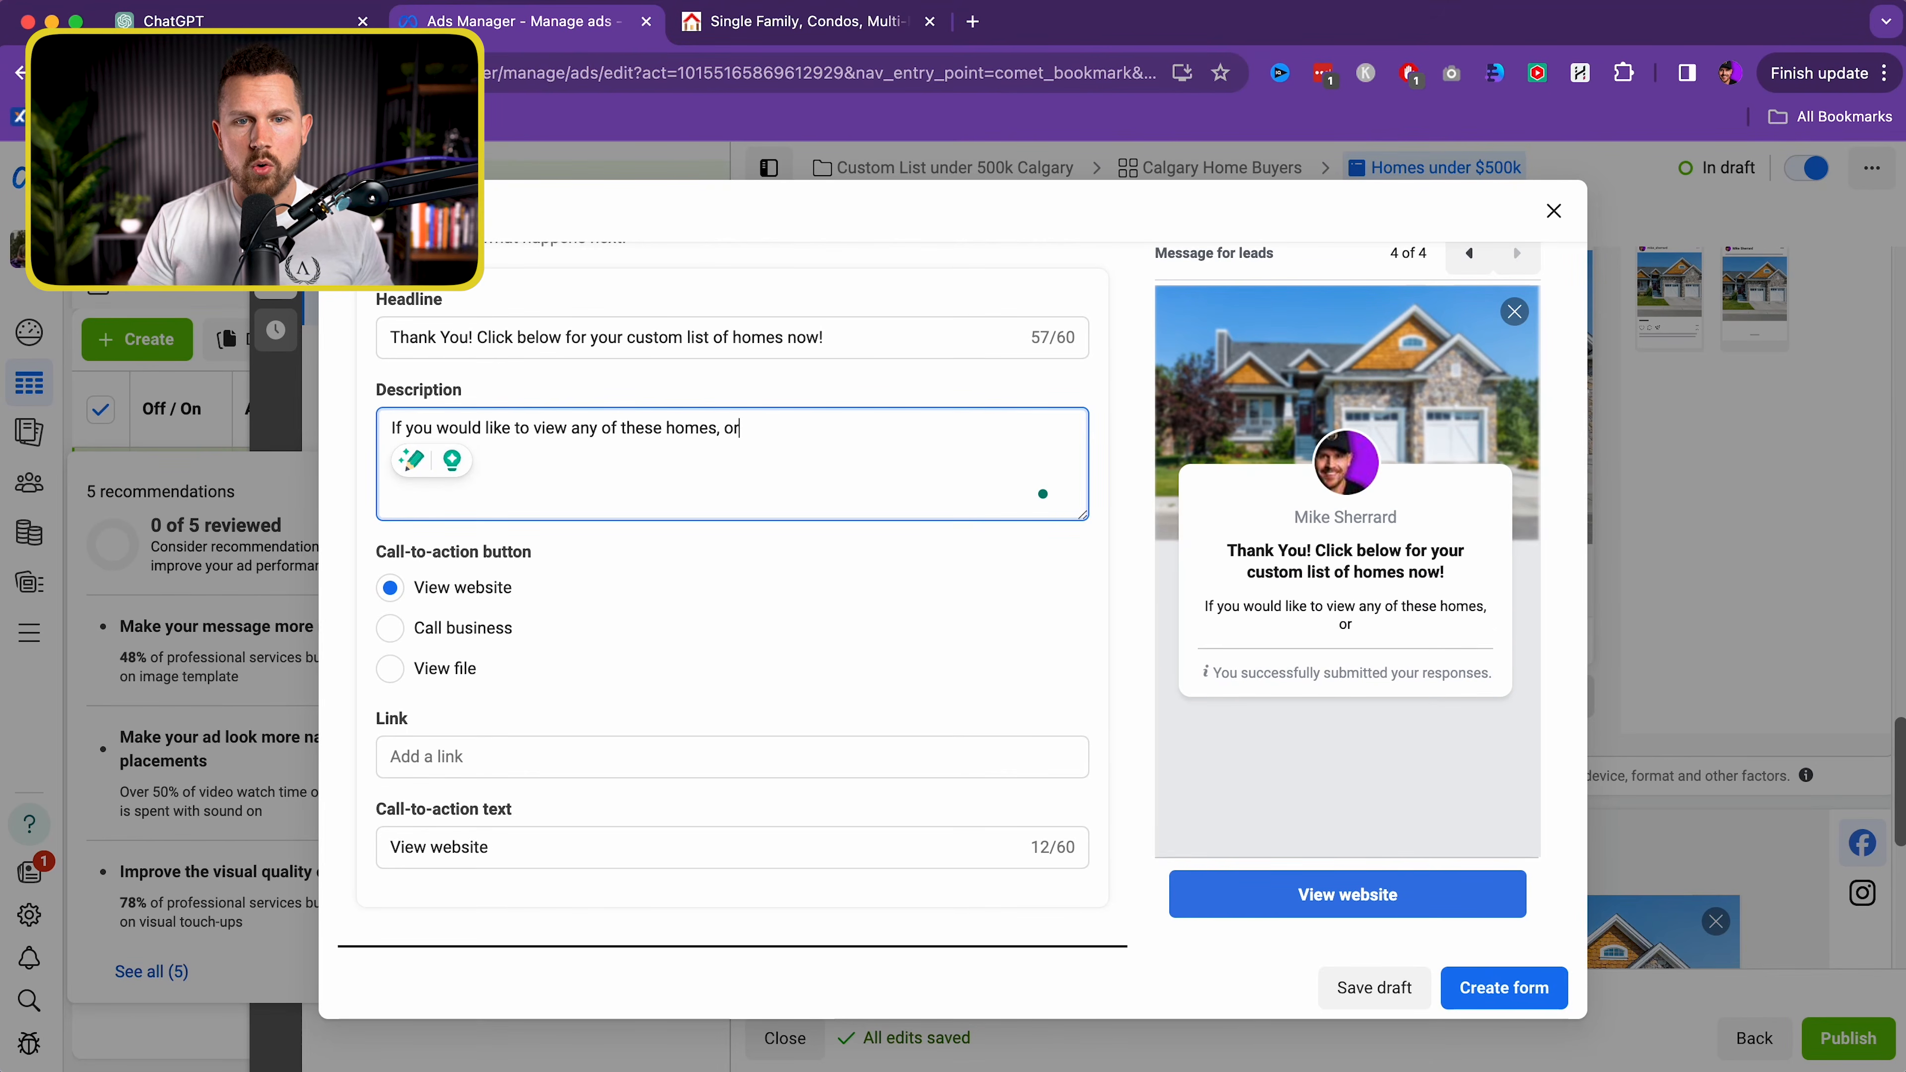
pyautogui.write(' are looking for something ')
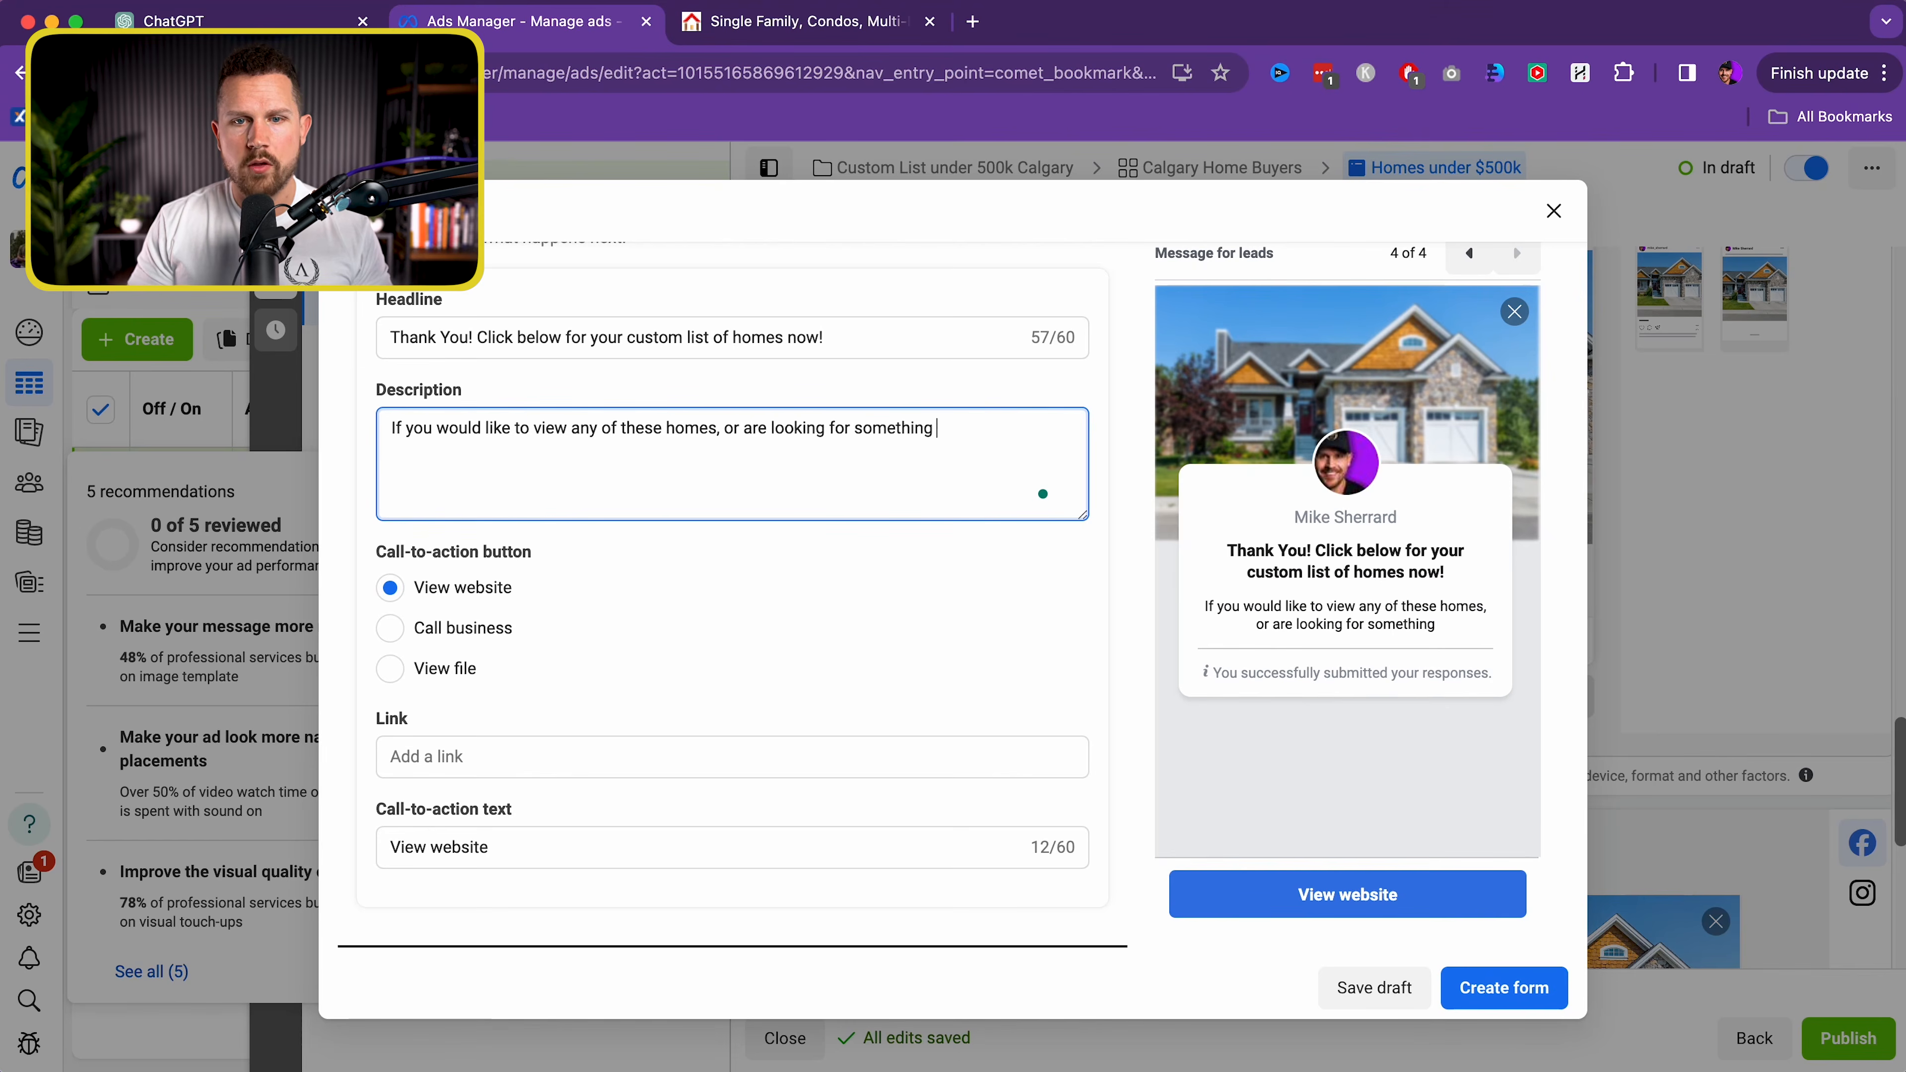
pyautogui.write('more specific, pleas')
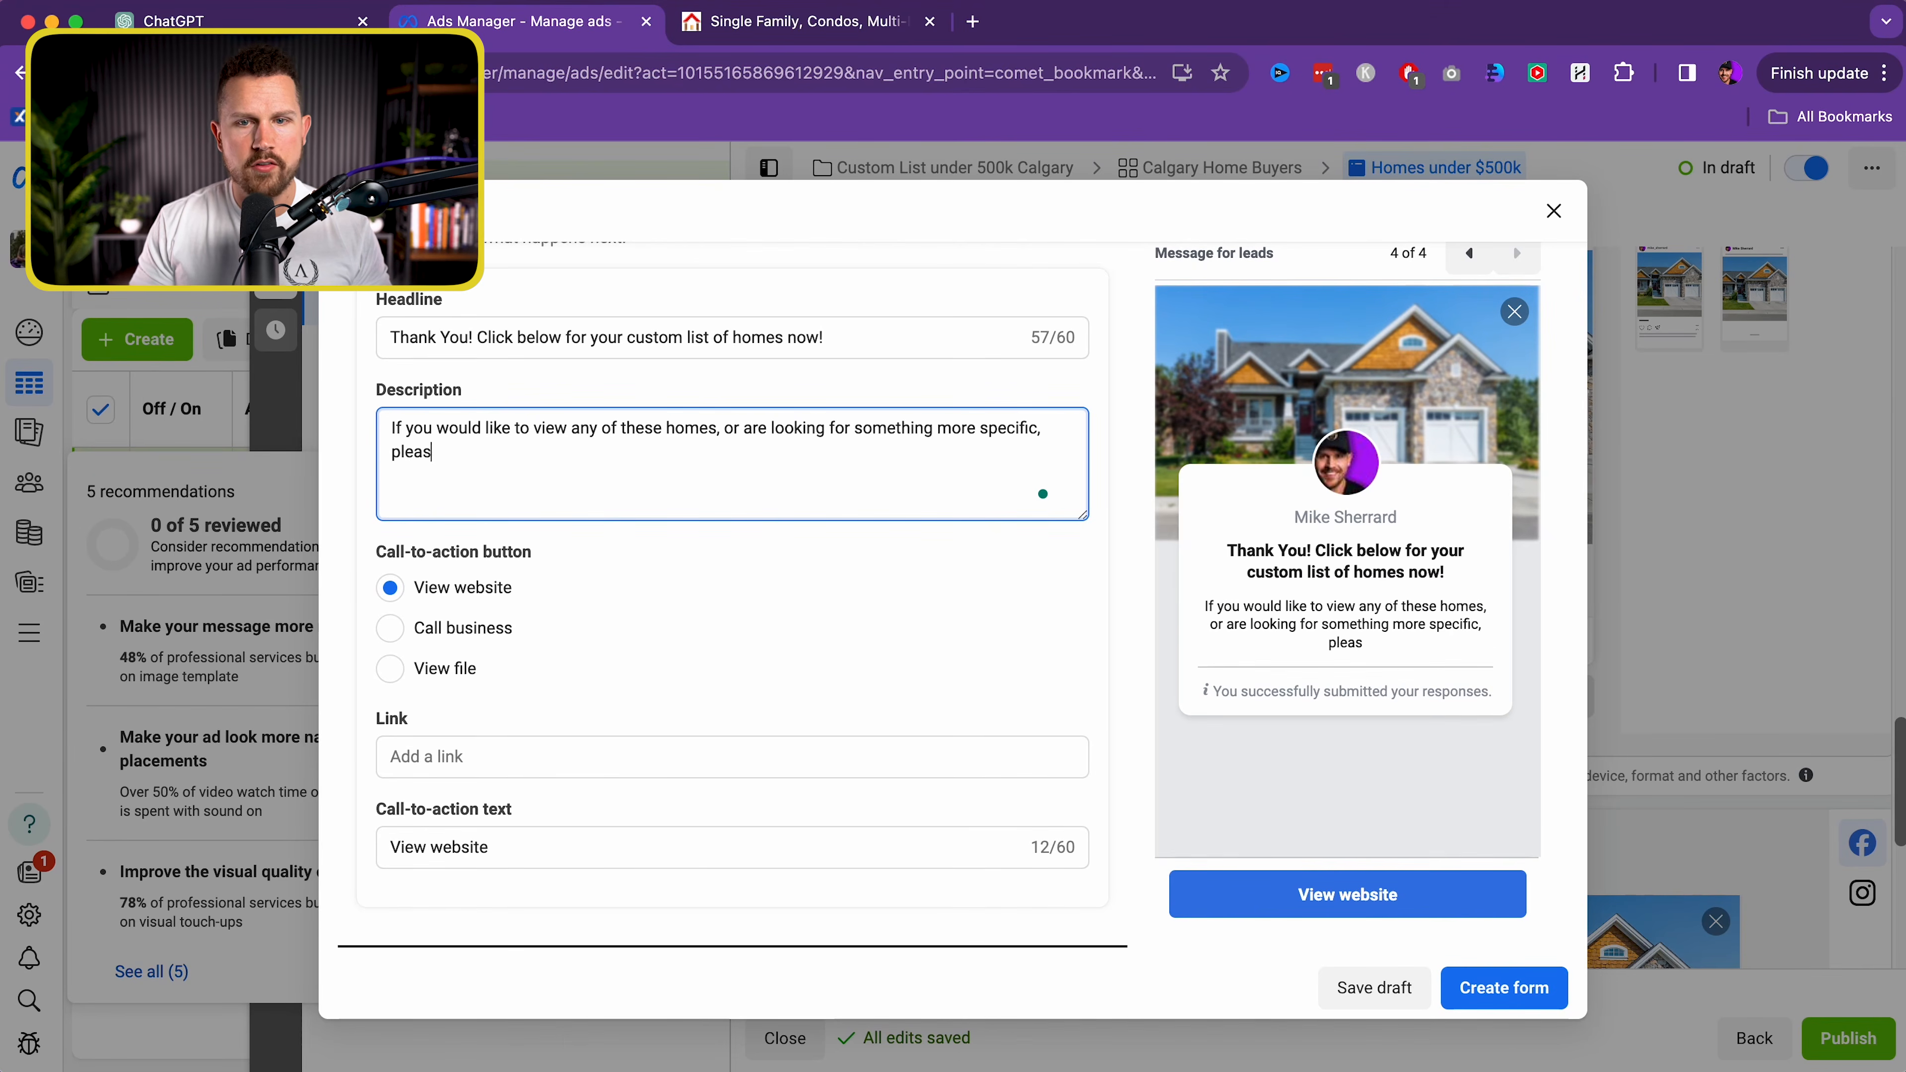
pyautogui.write('e contact me here')
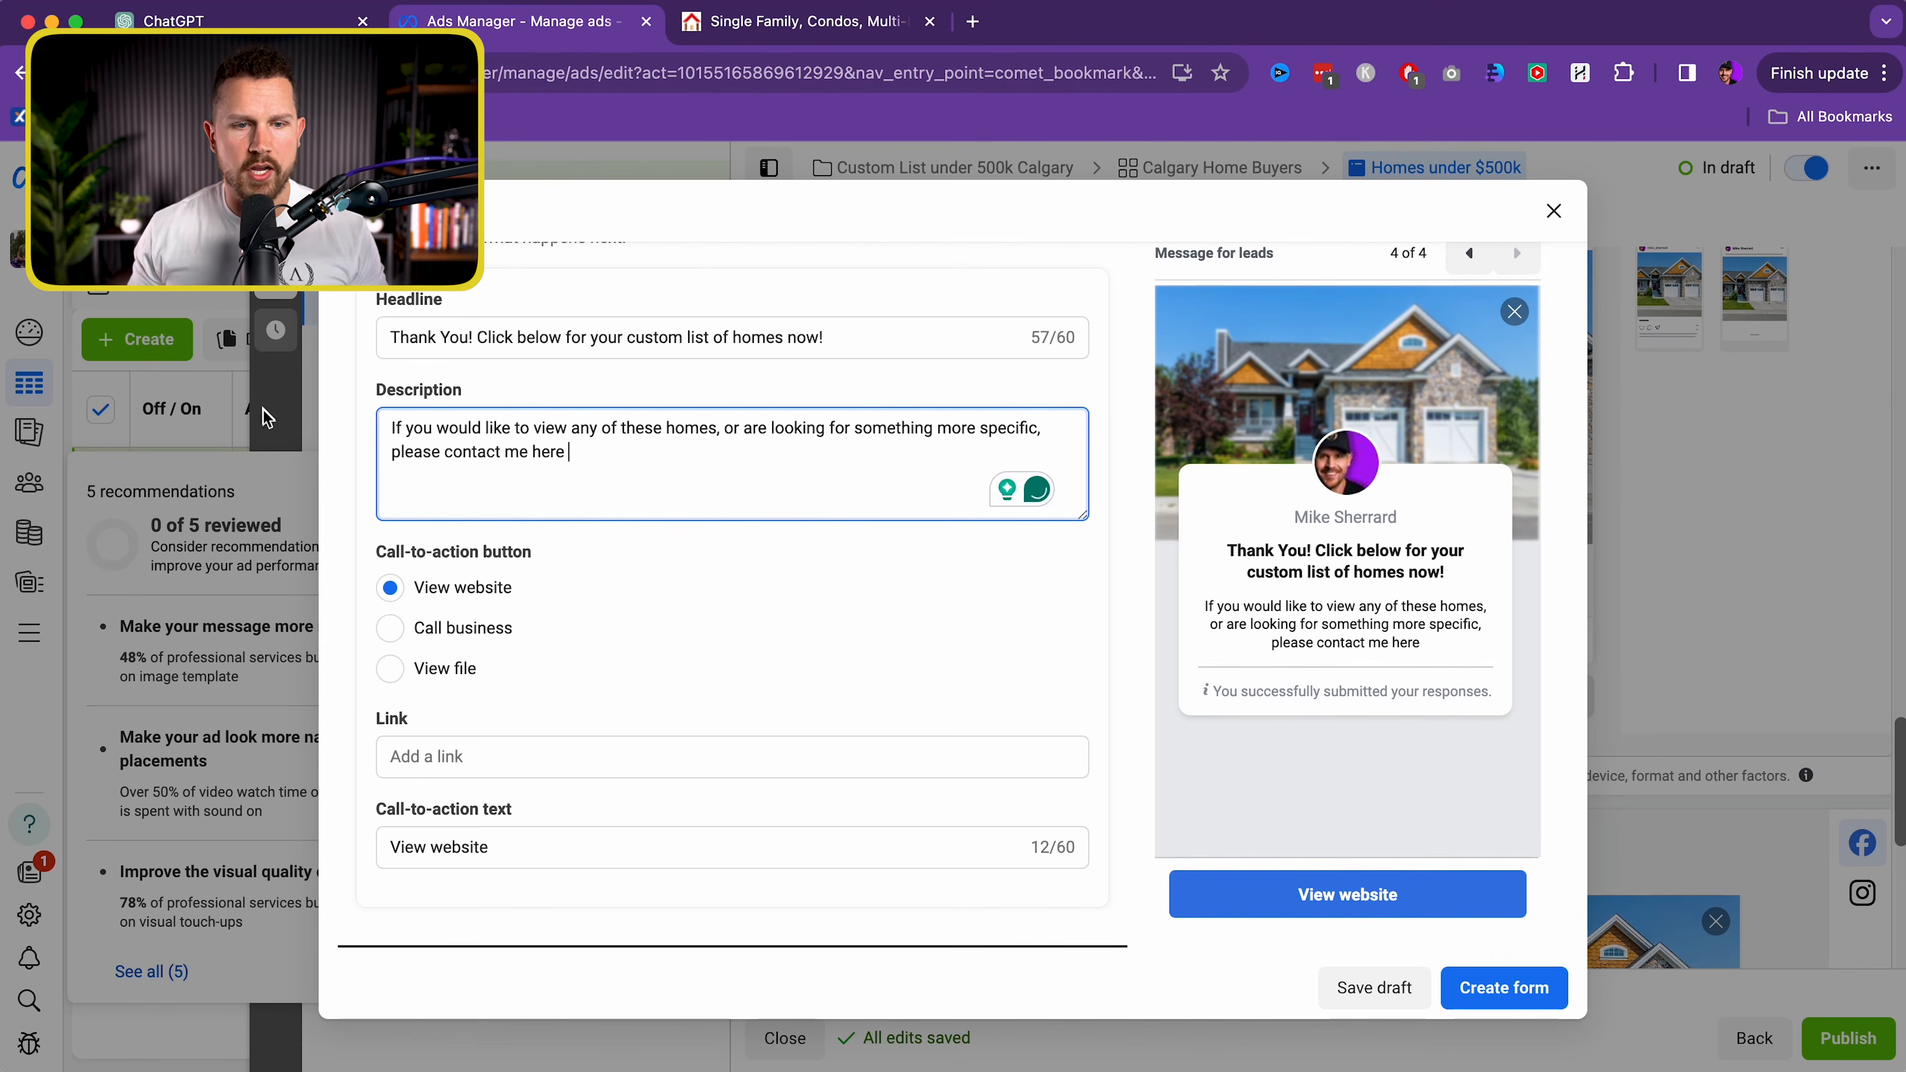
# Copy the Greater Calgary search results address from the listings website and paste it as the completion message's website link in Ads Manager
pyautogui.click(756, 13)
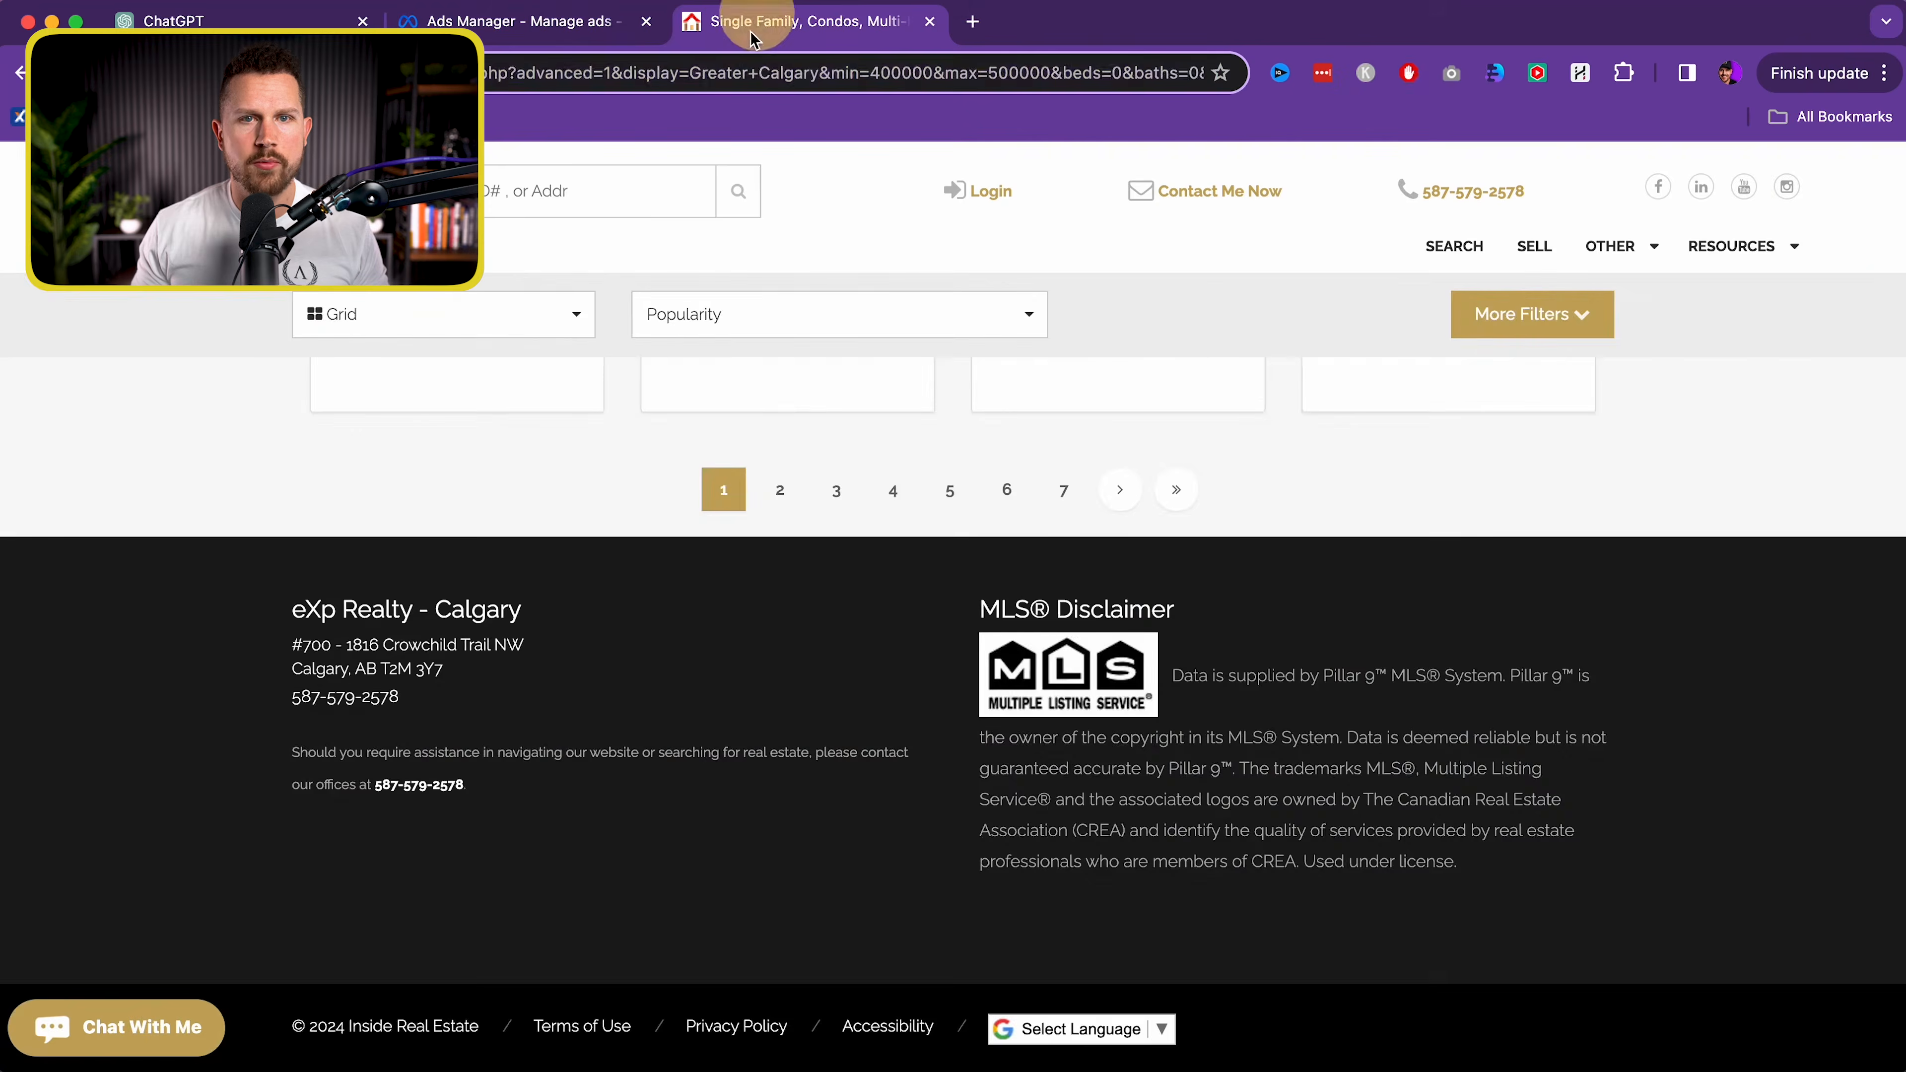
pyautogui.click(735, 75)
pyautogui.scroll(20, 782, 375)
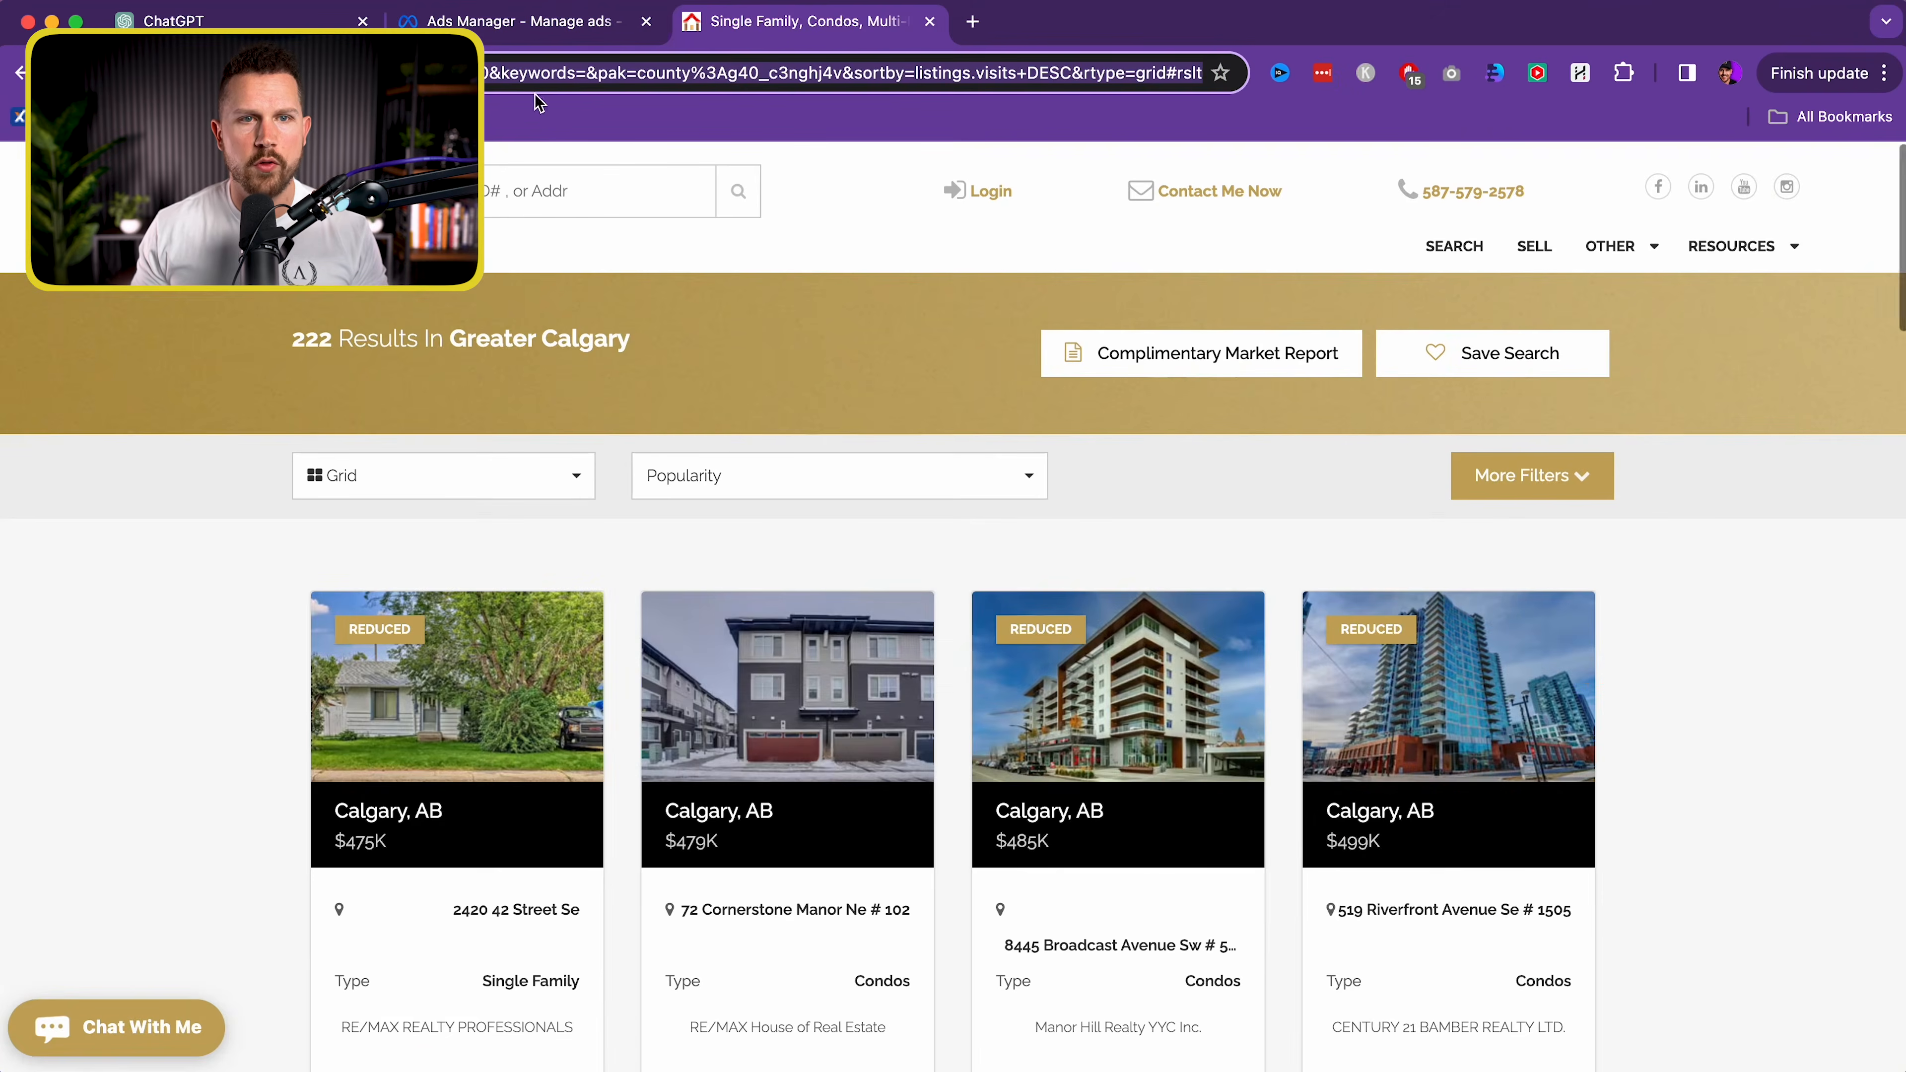
pyautogui.tripleClick(529, 77)
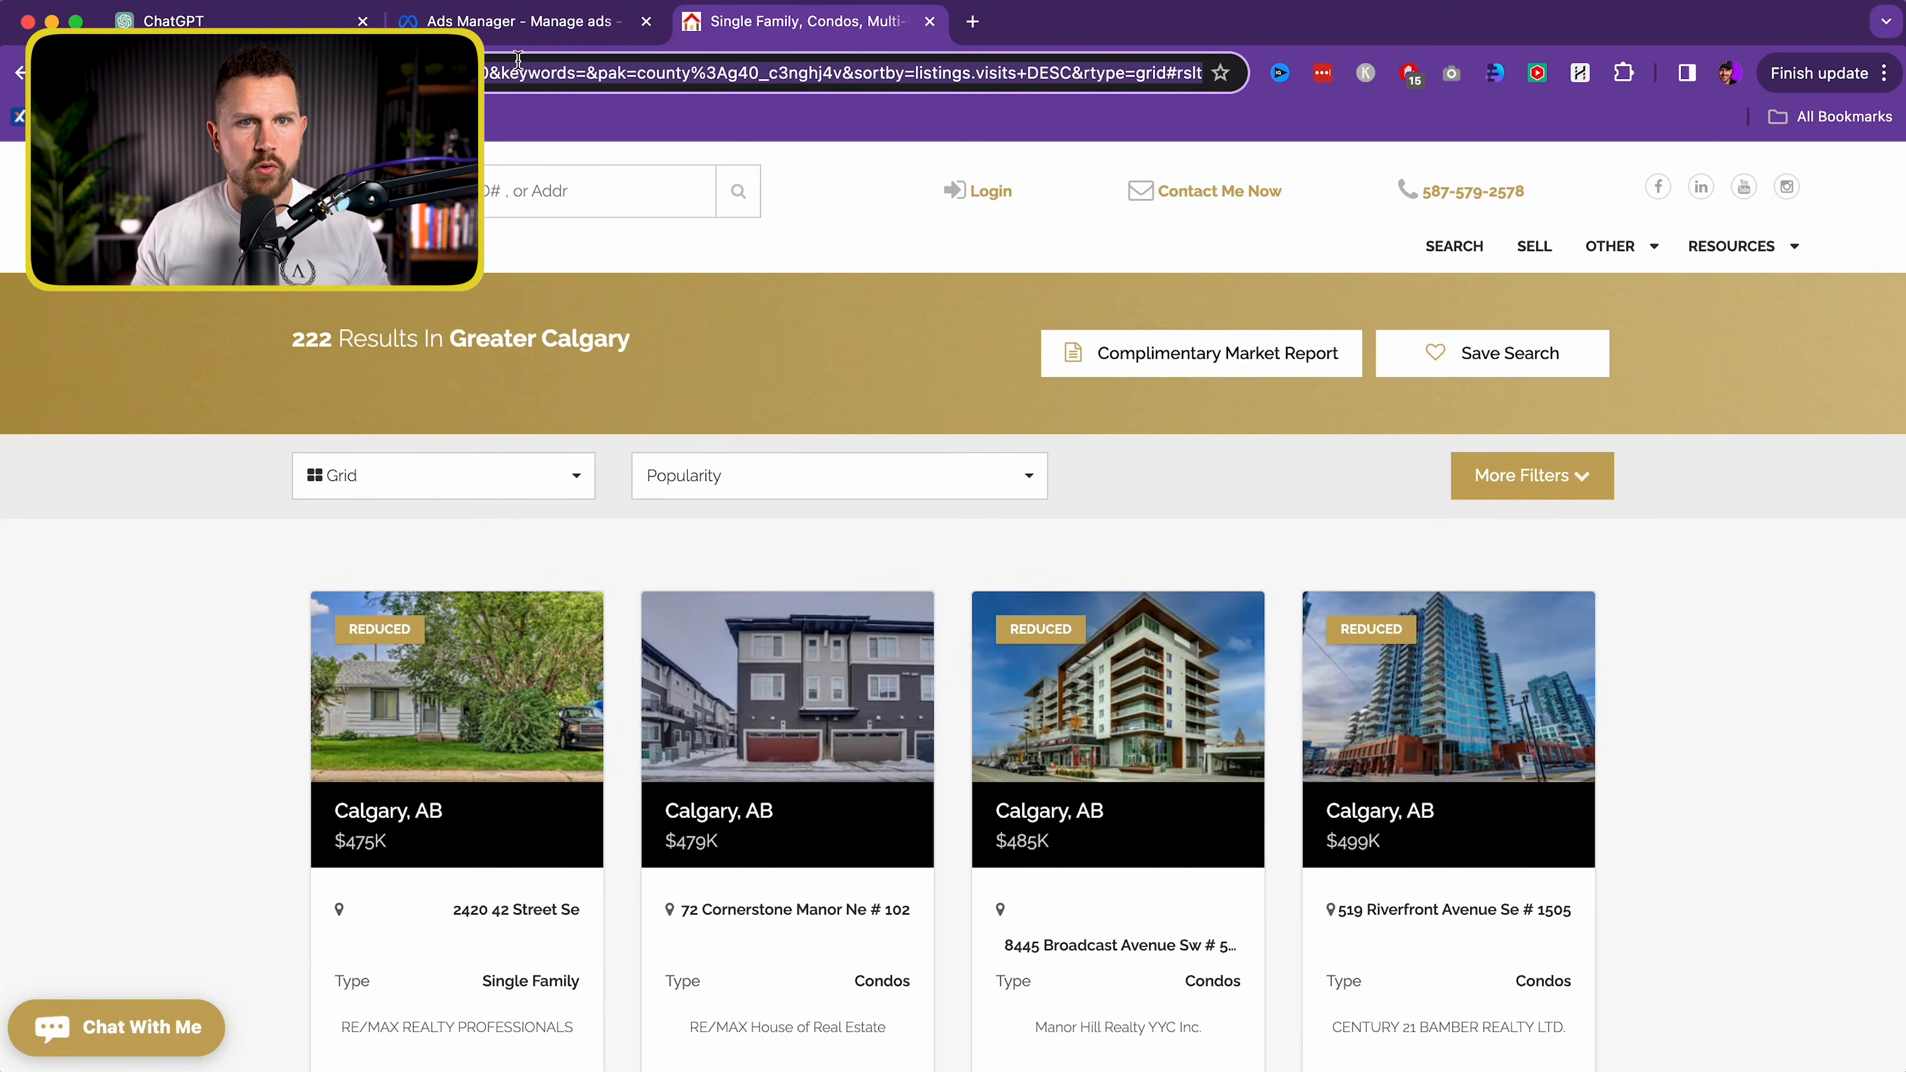
pyautogui.click(524, 21)
pyautogui.click(525, 847)
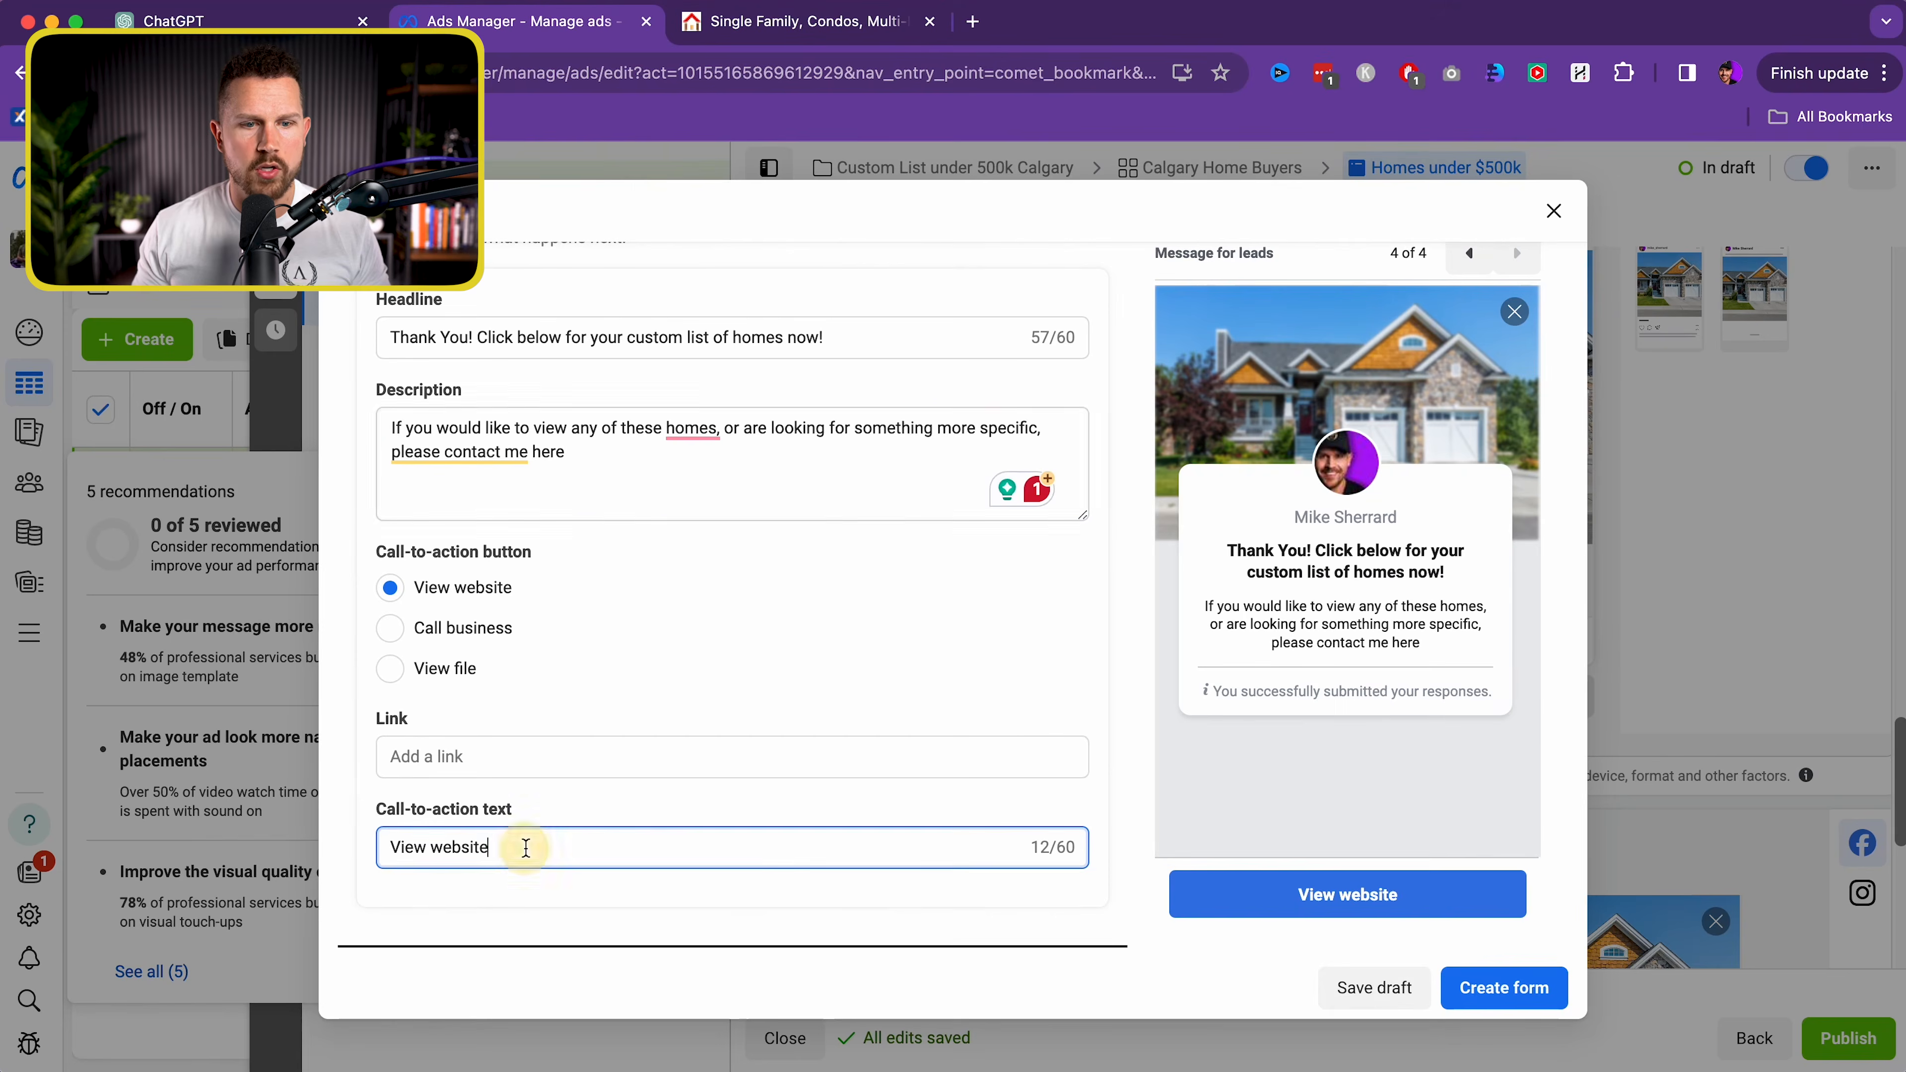
pyautogui.click(506, 756)
pyautogui.press('cmd+v')
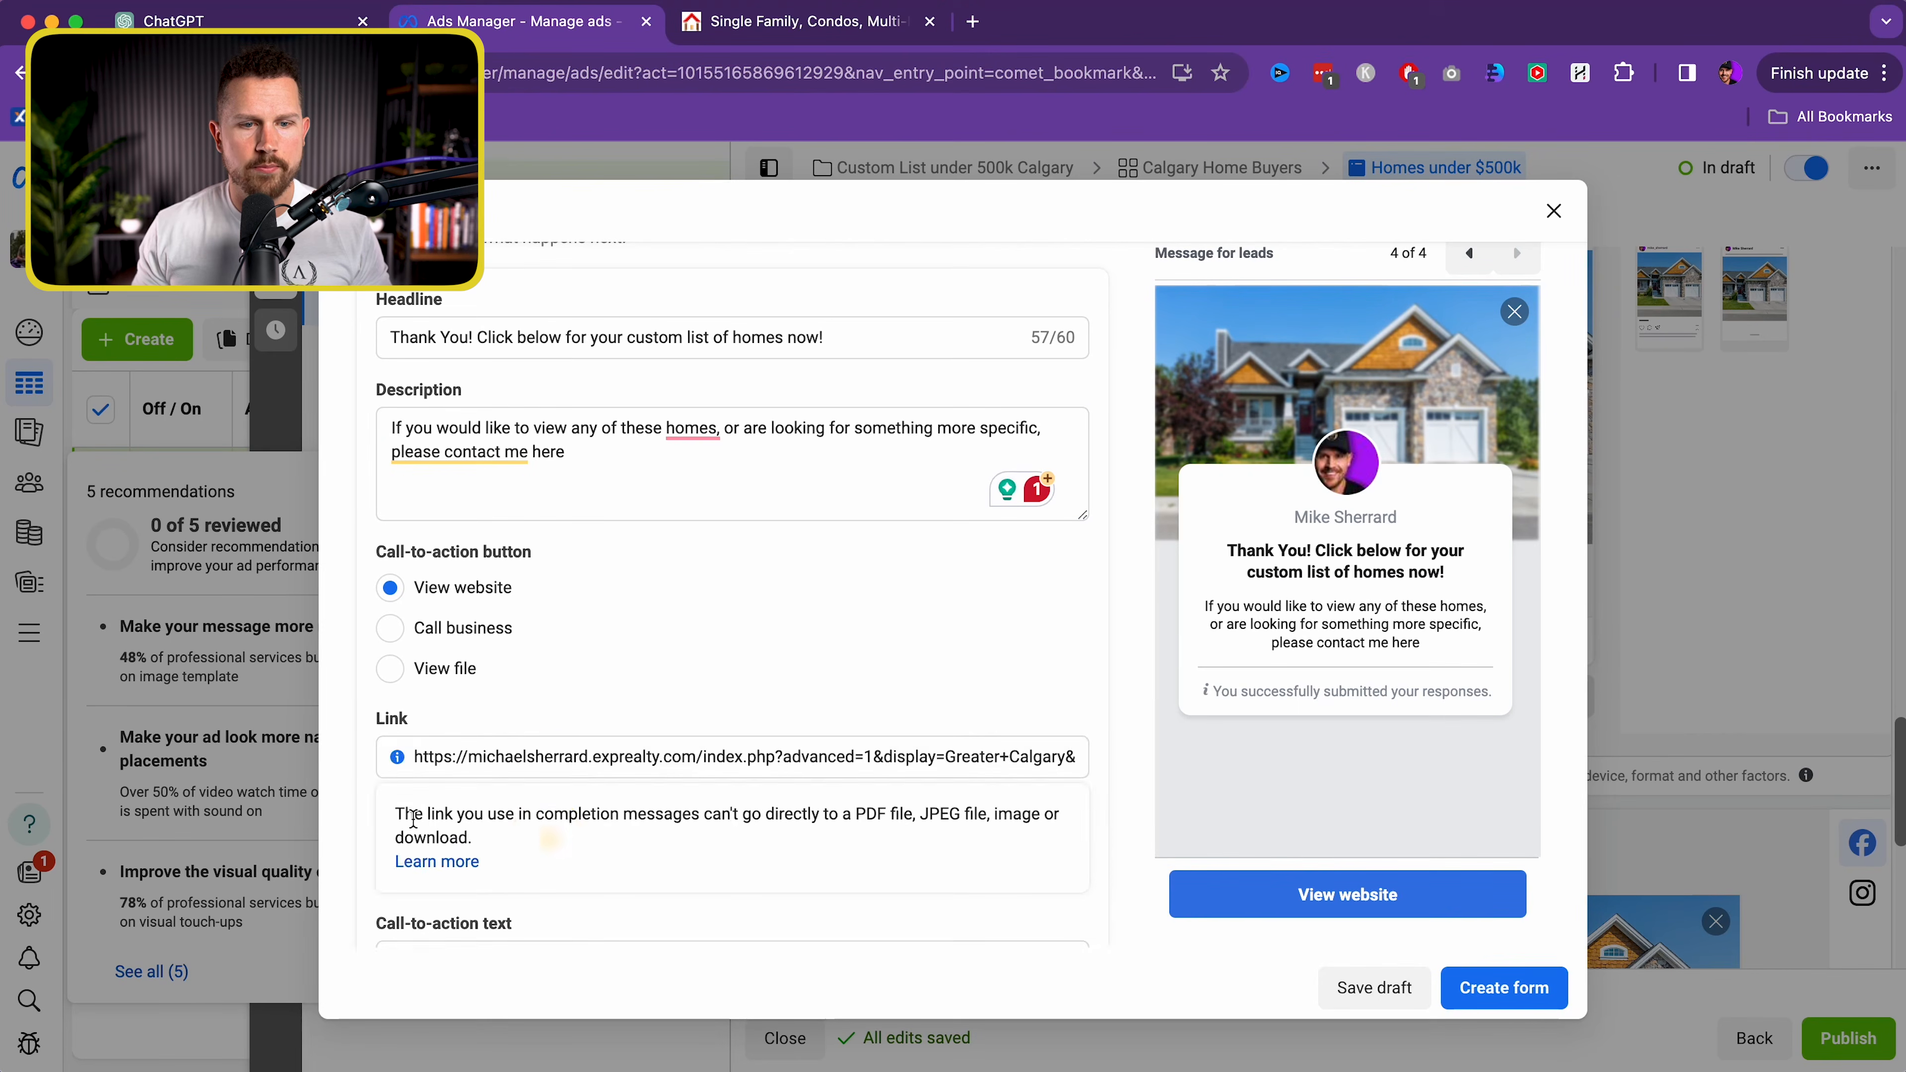
# Set the completion message's call-to-action text to "View List of Homes Now"
pyautogui.click(337, 817)
pyautogui.moveTo(499, 847); pyautogui.dragTo(363, 828)
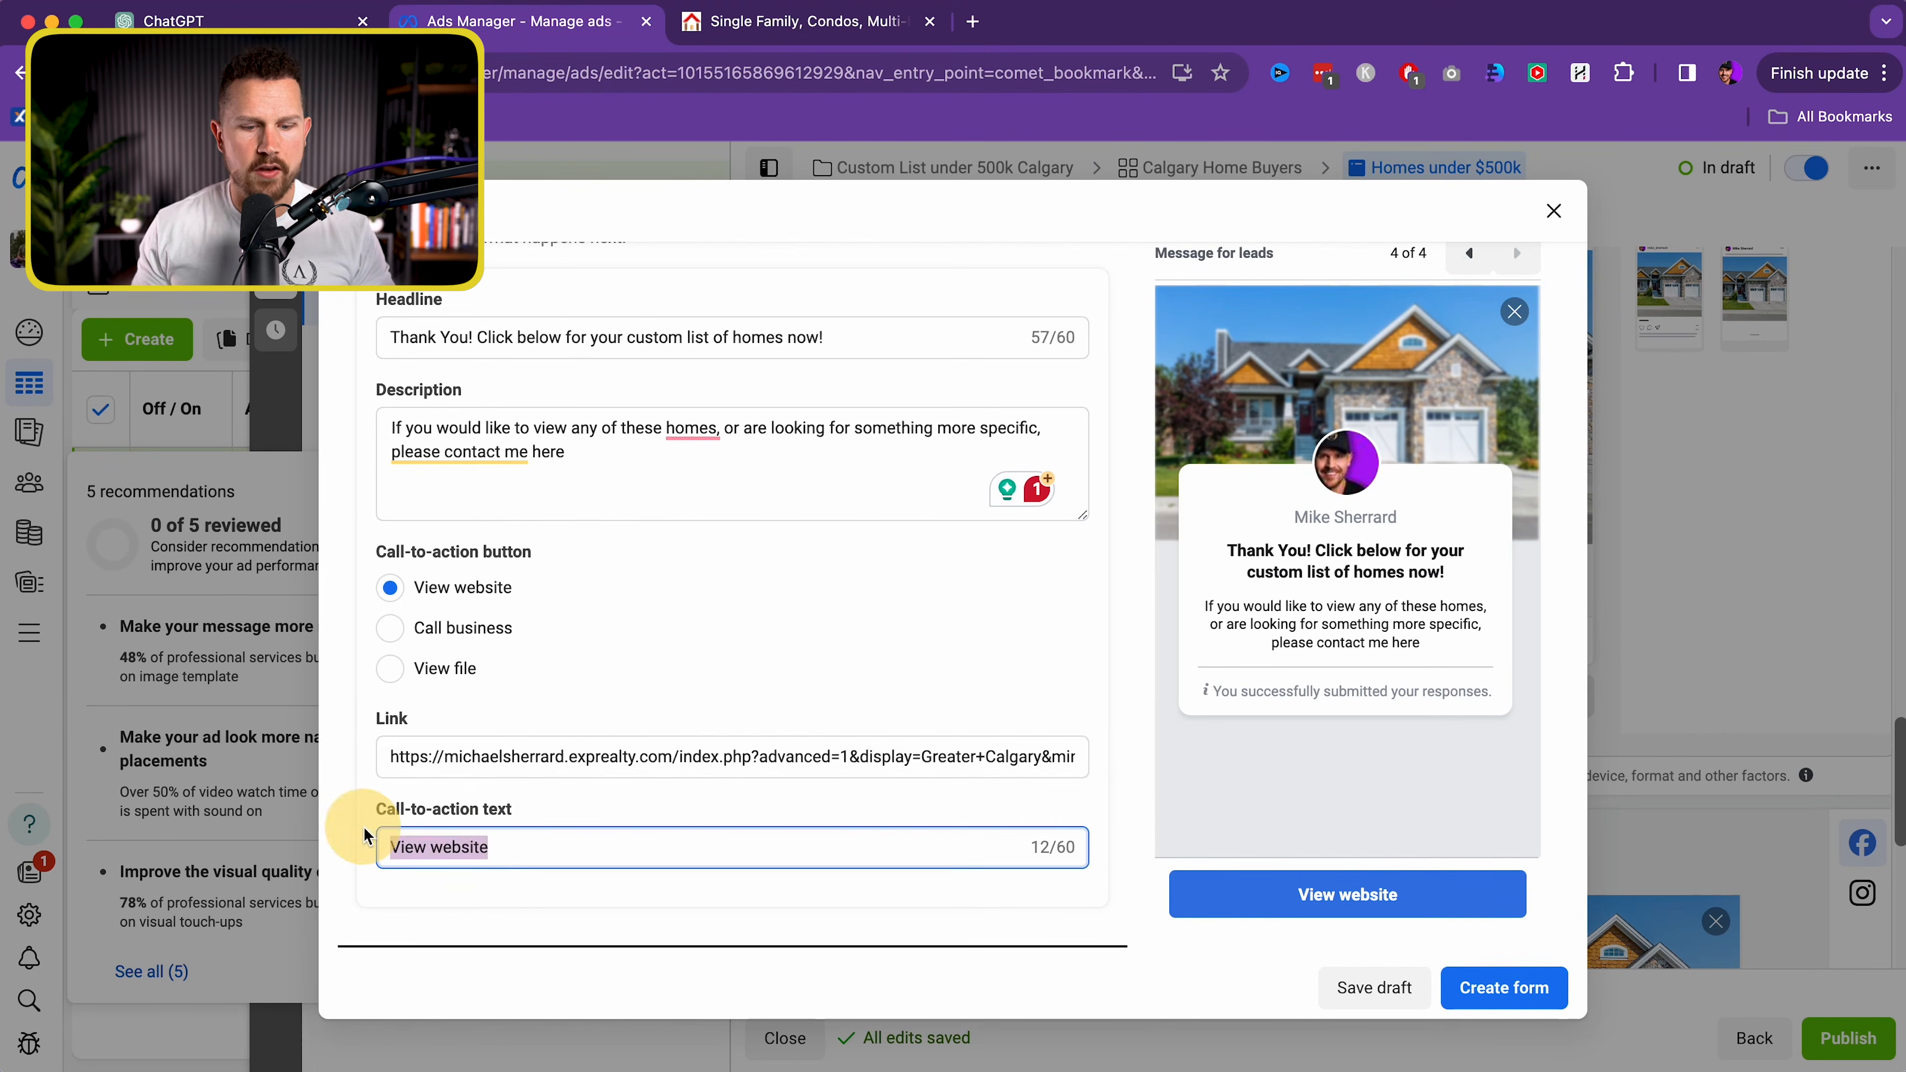
pyautogui.write('View List of Homes Now')
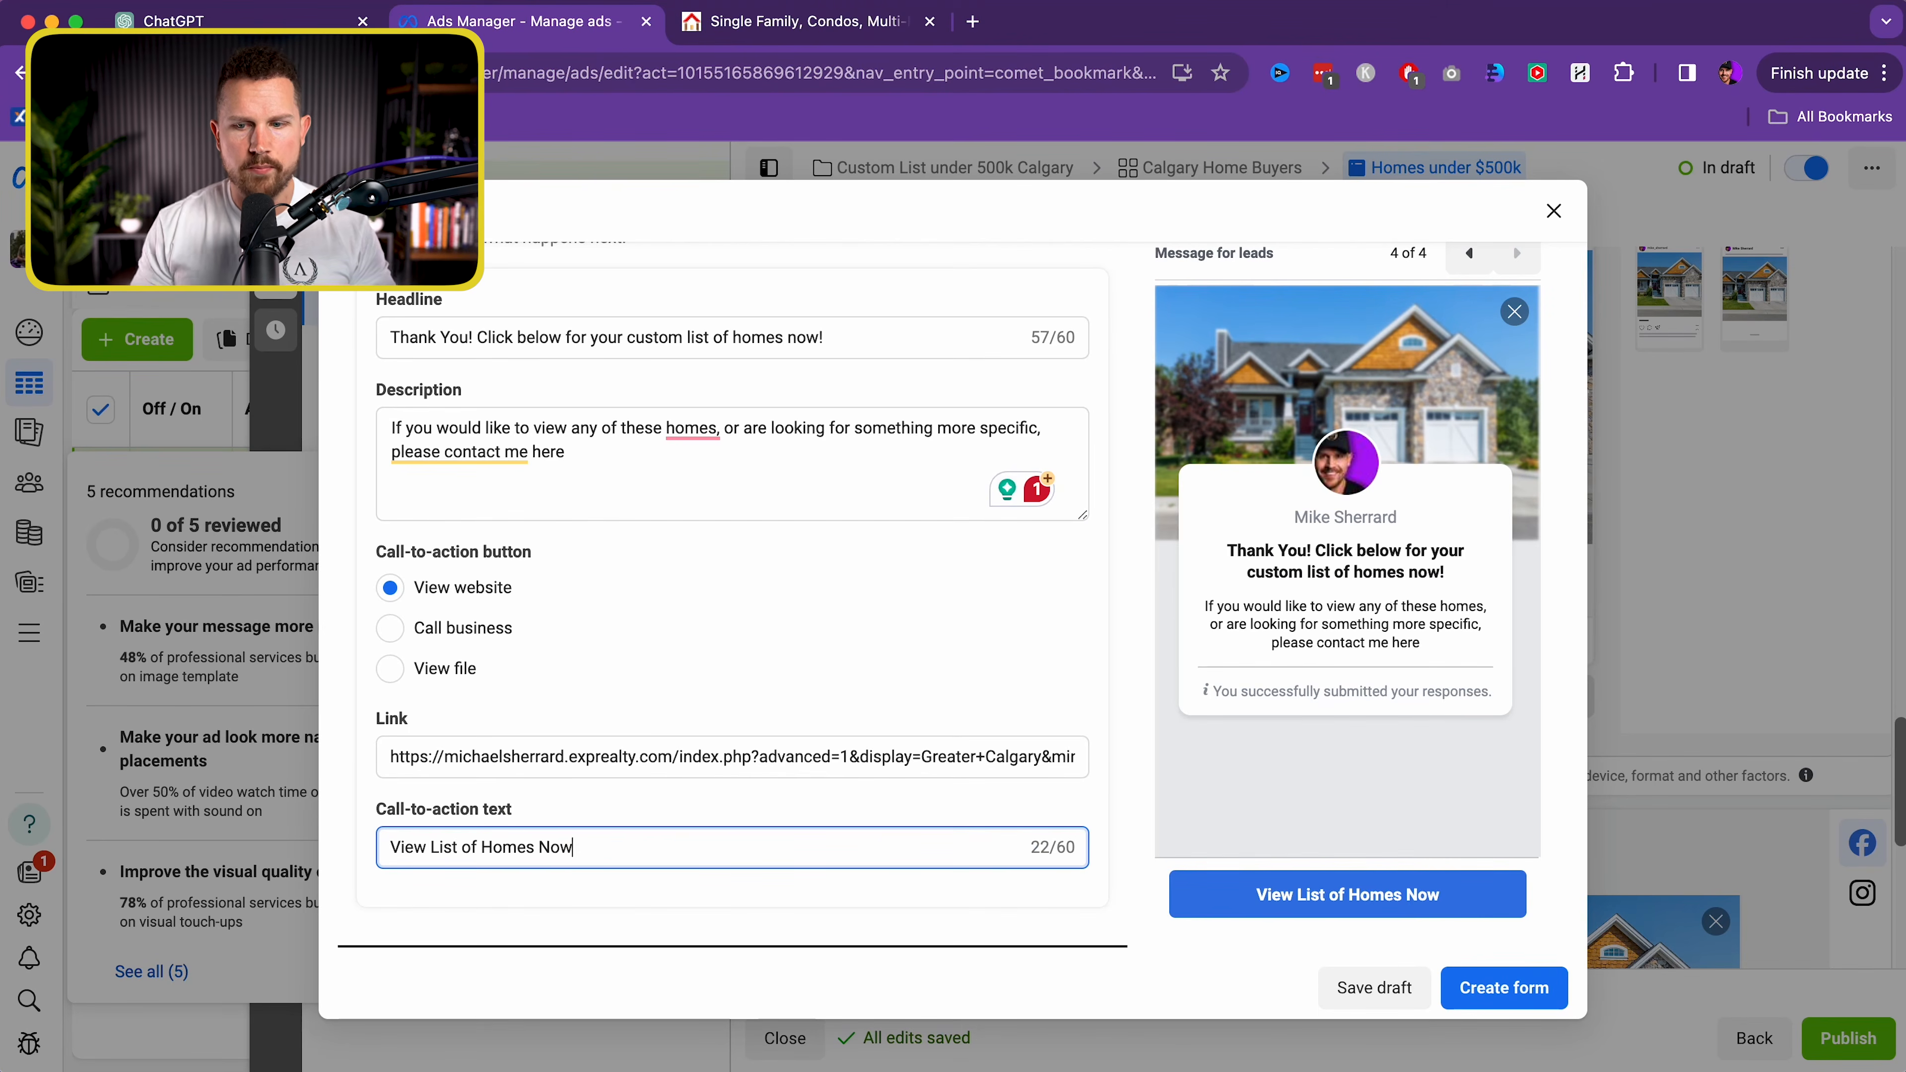
pyautogui.click(732, 630)
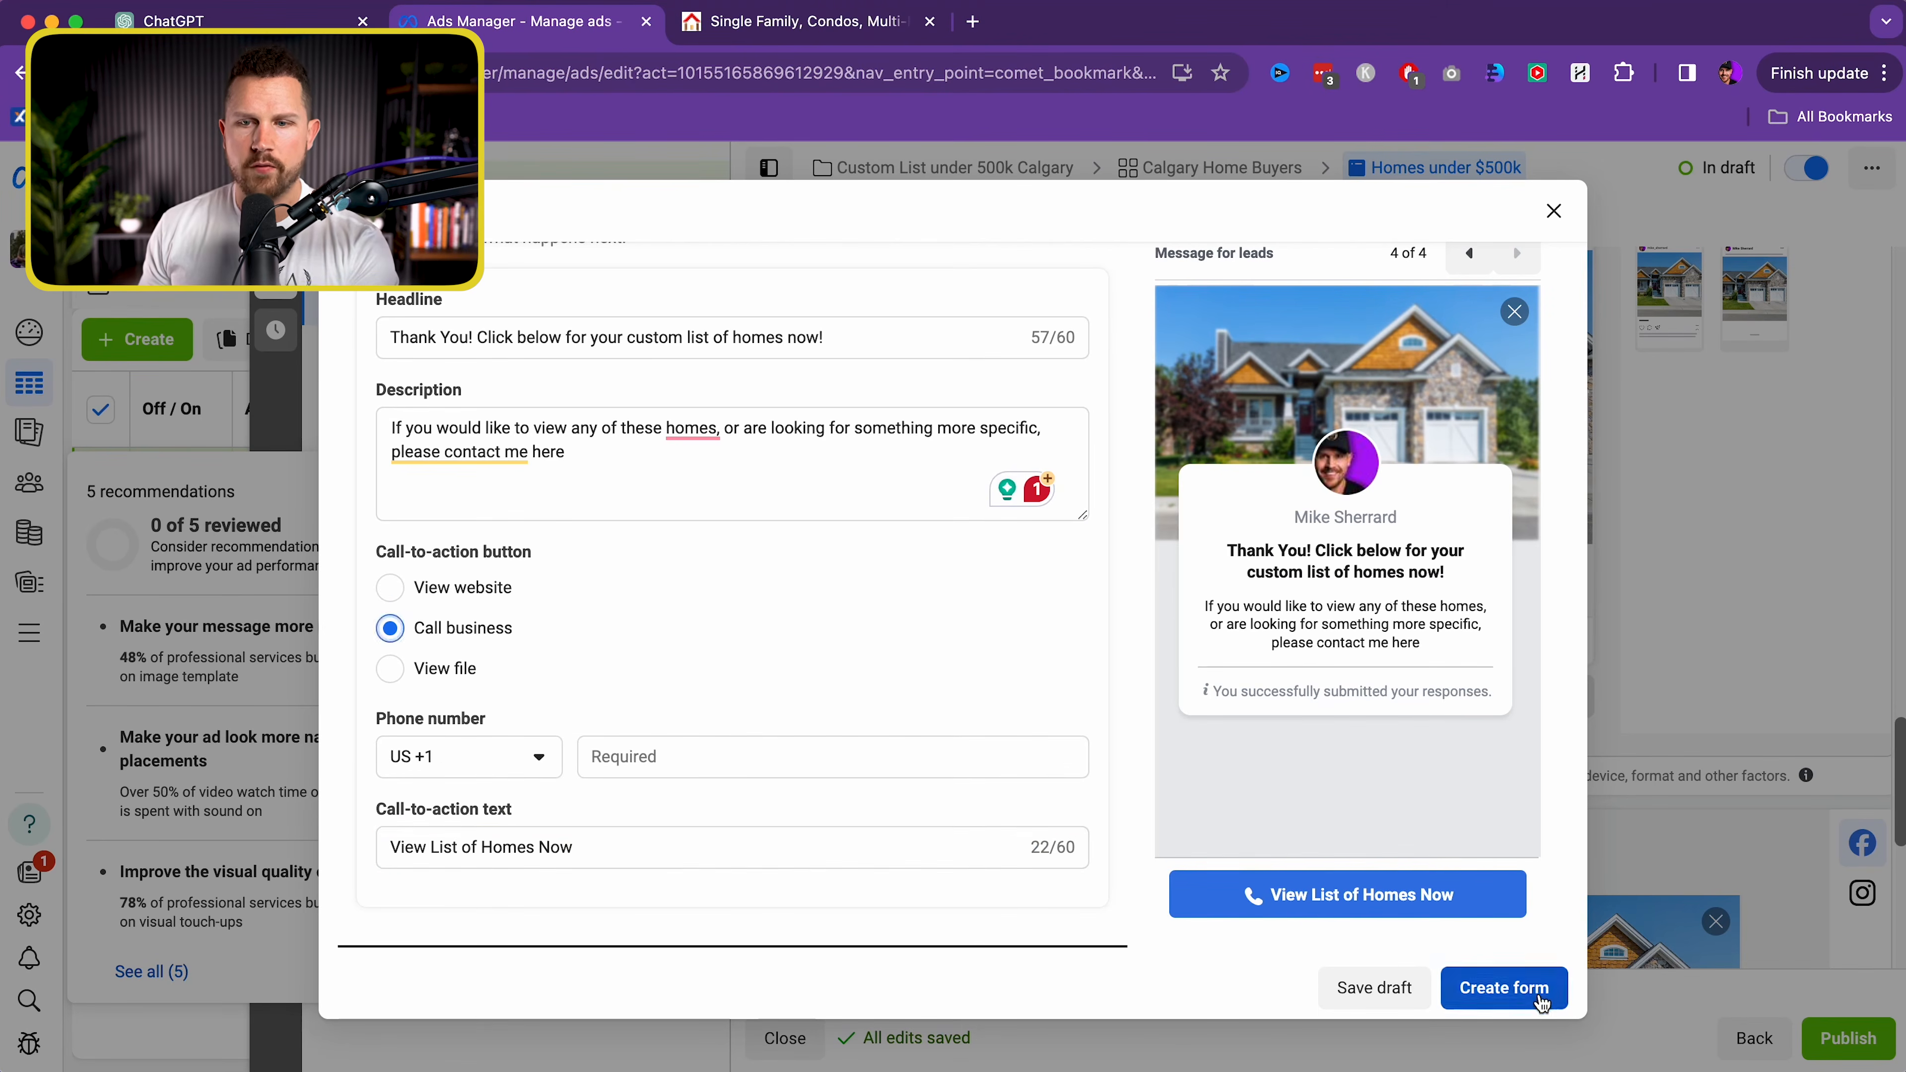
pyautogui.click(1504, 987)
pyautogui.click(655, 757)
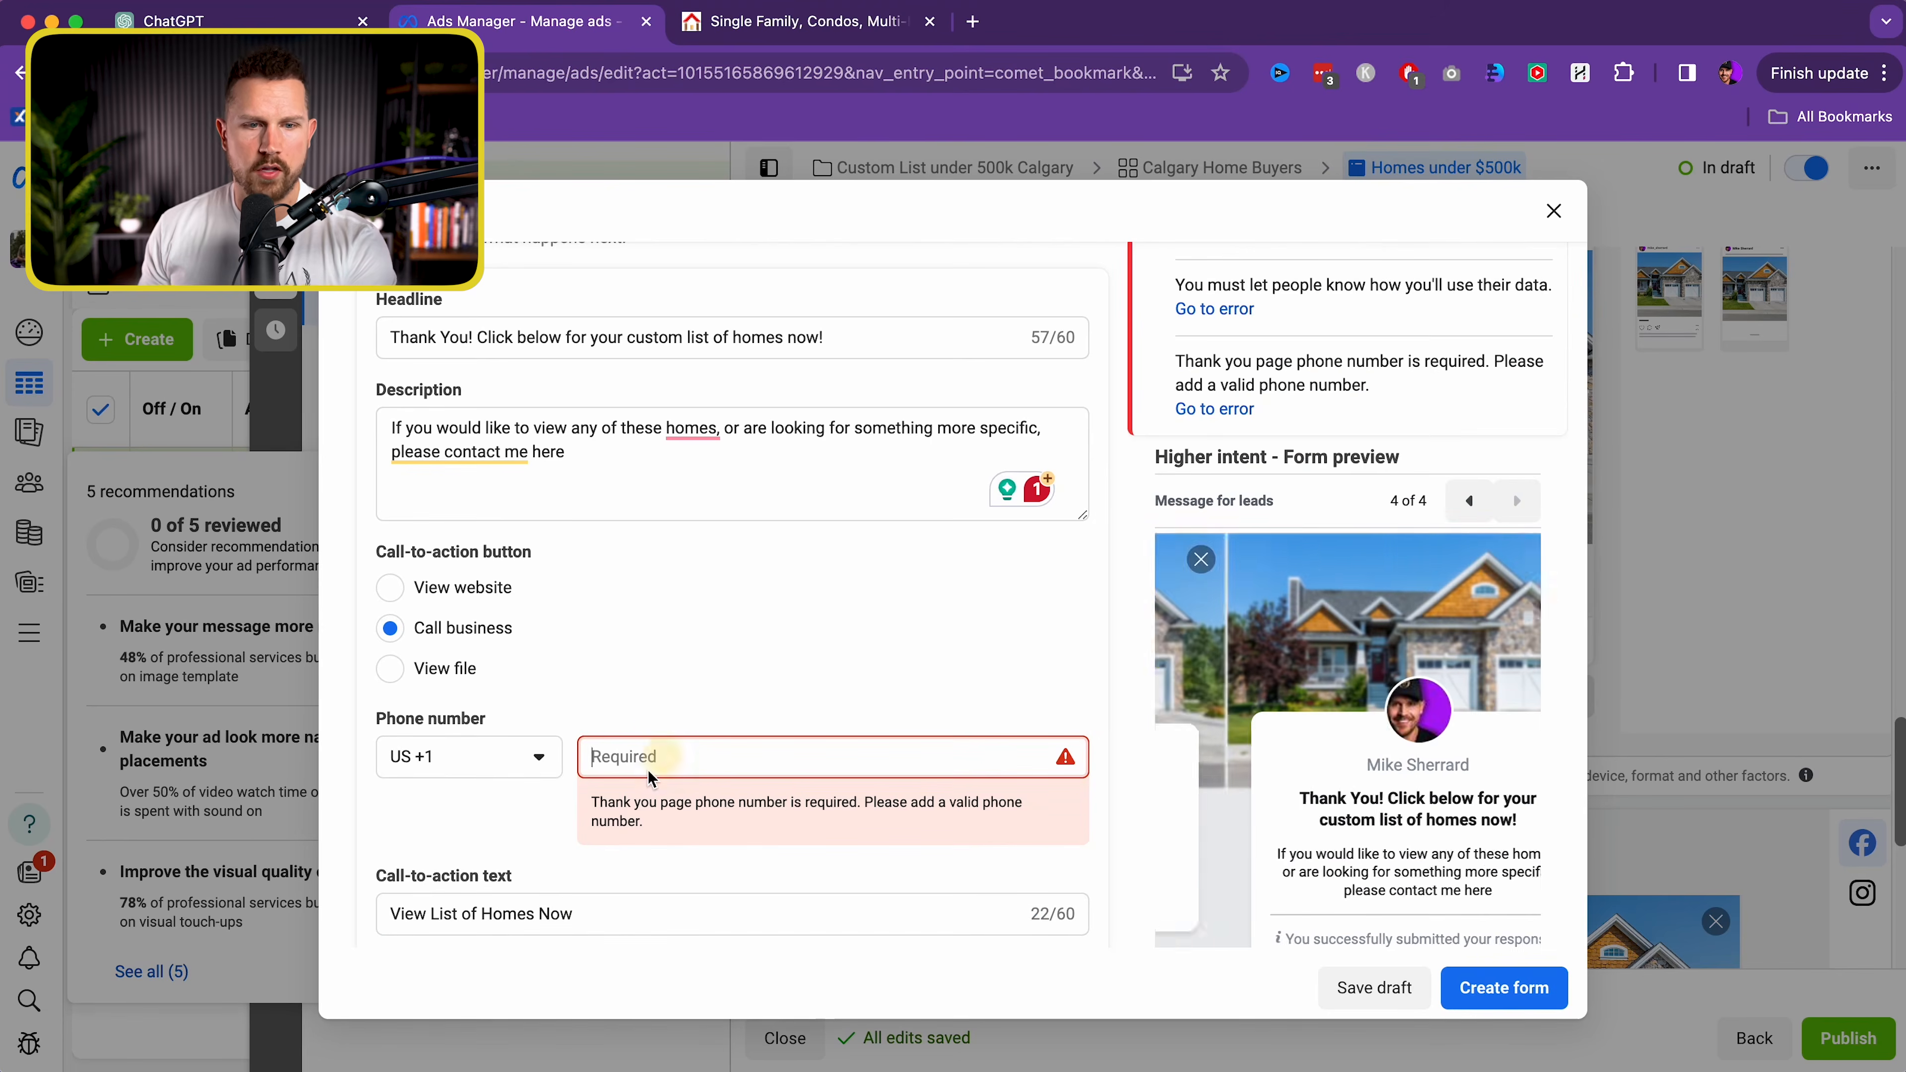
pyautogui.click(505, 592)
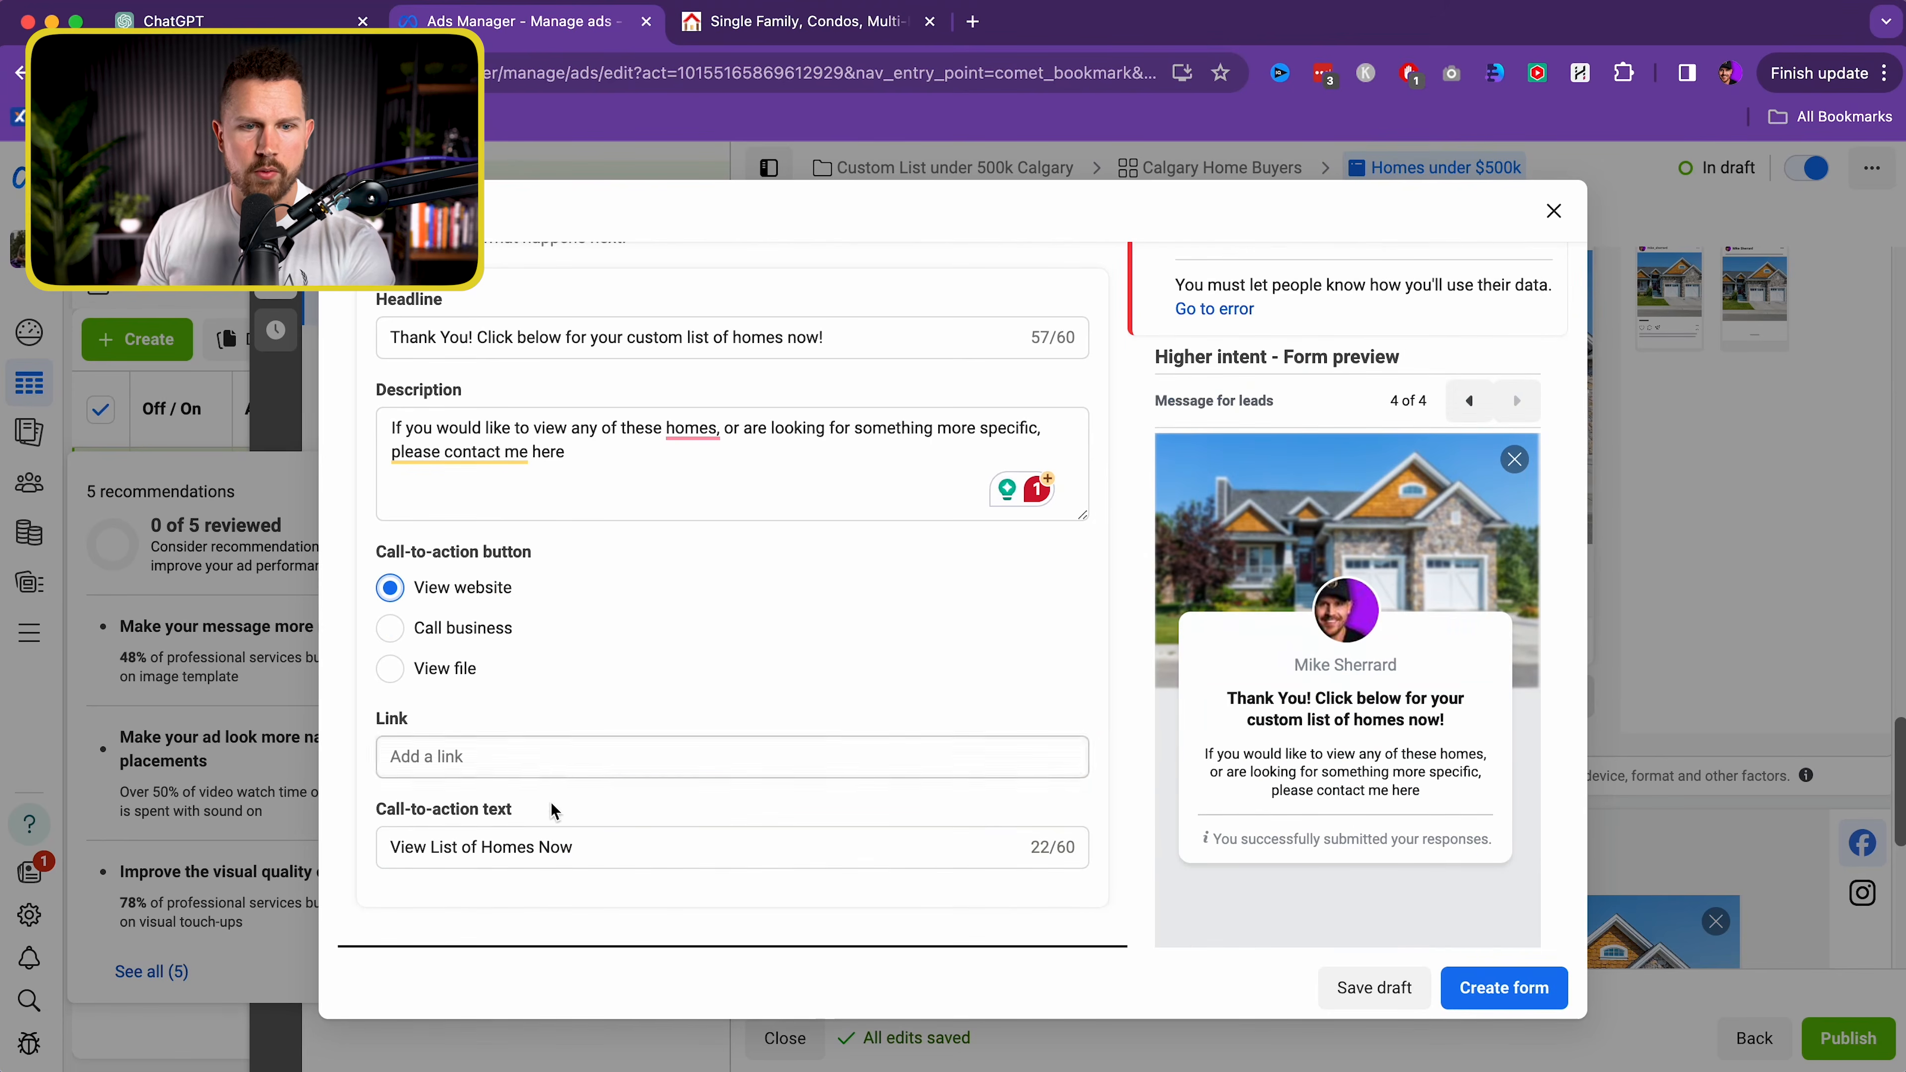
pyautogui.click(519, 756)
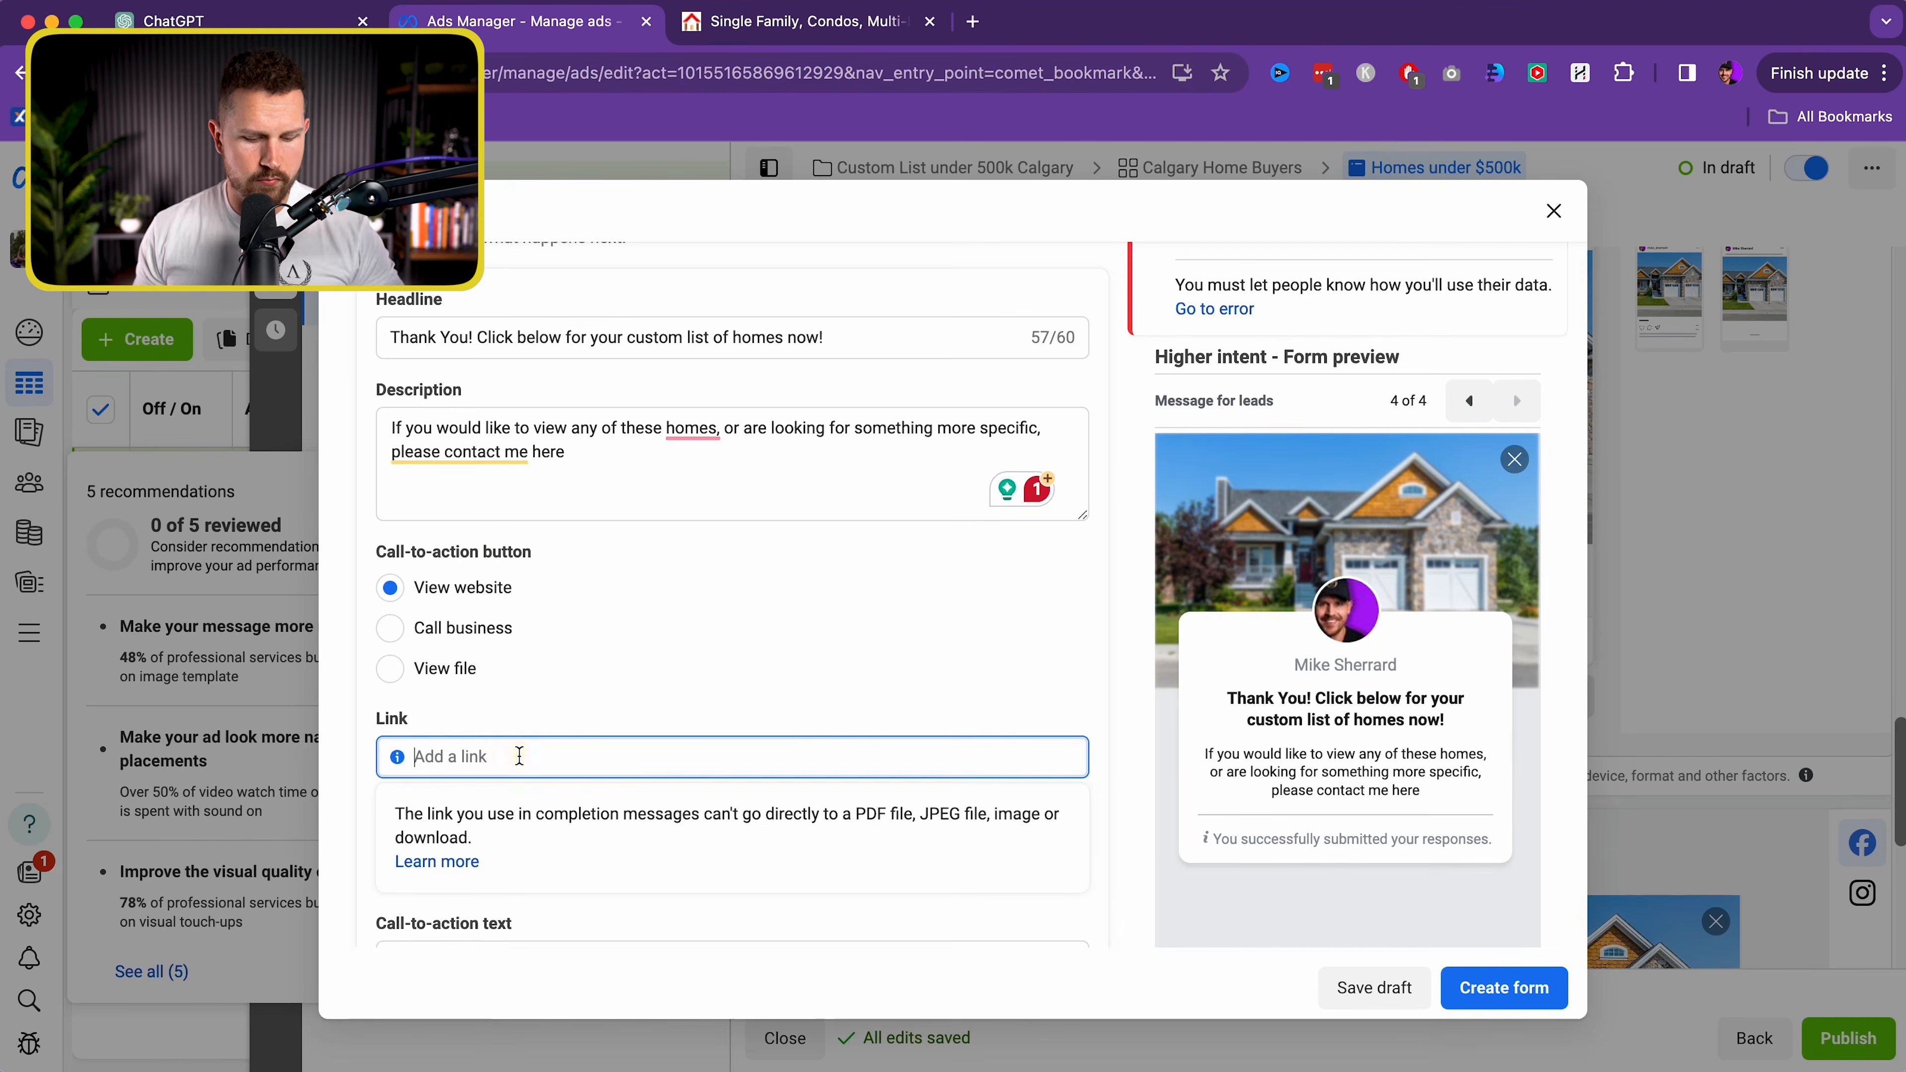
pyautogui.click(757, 631)
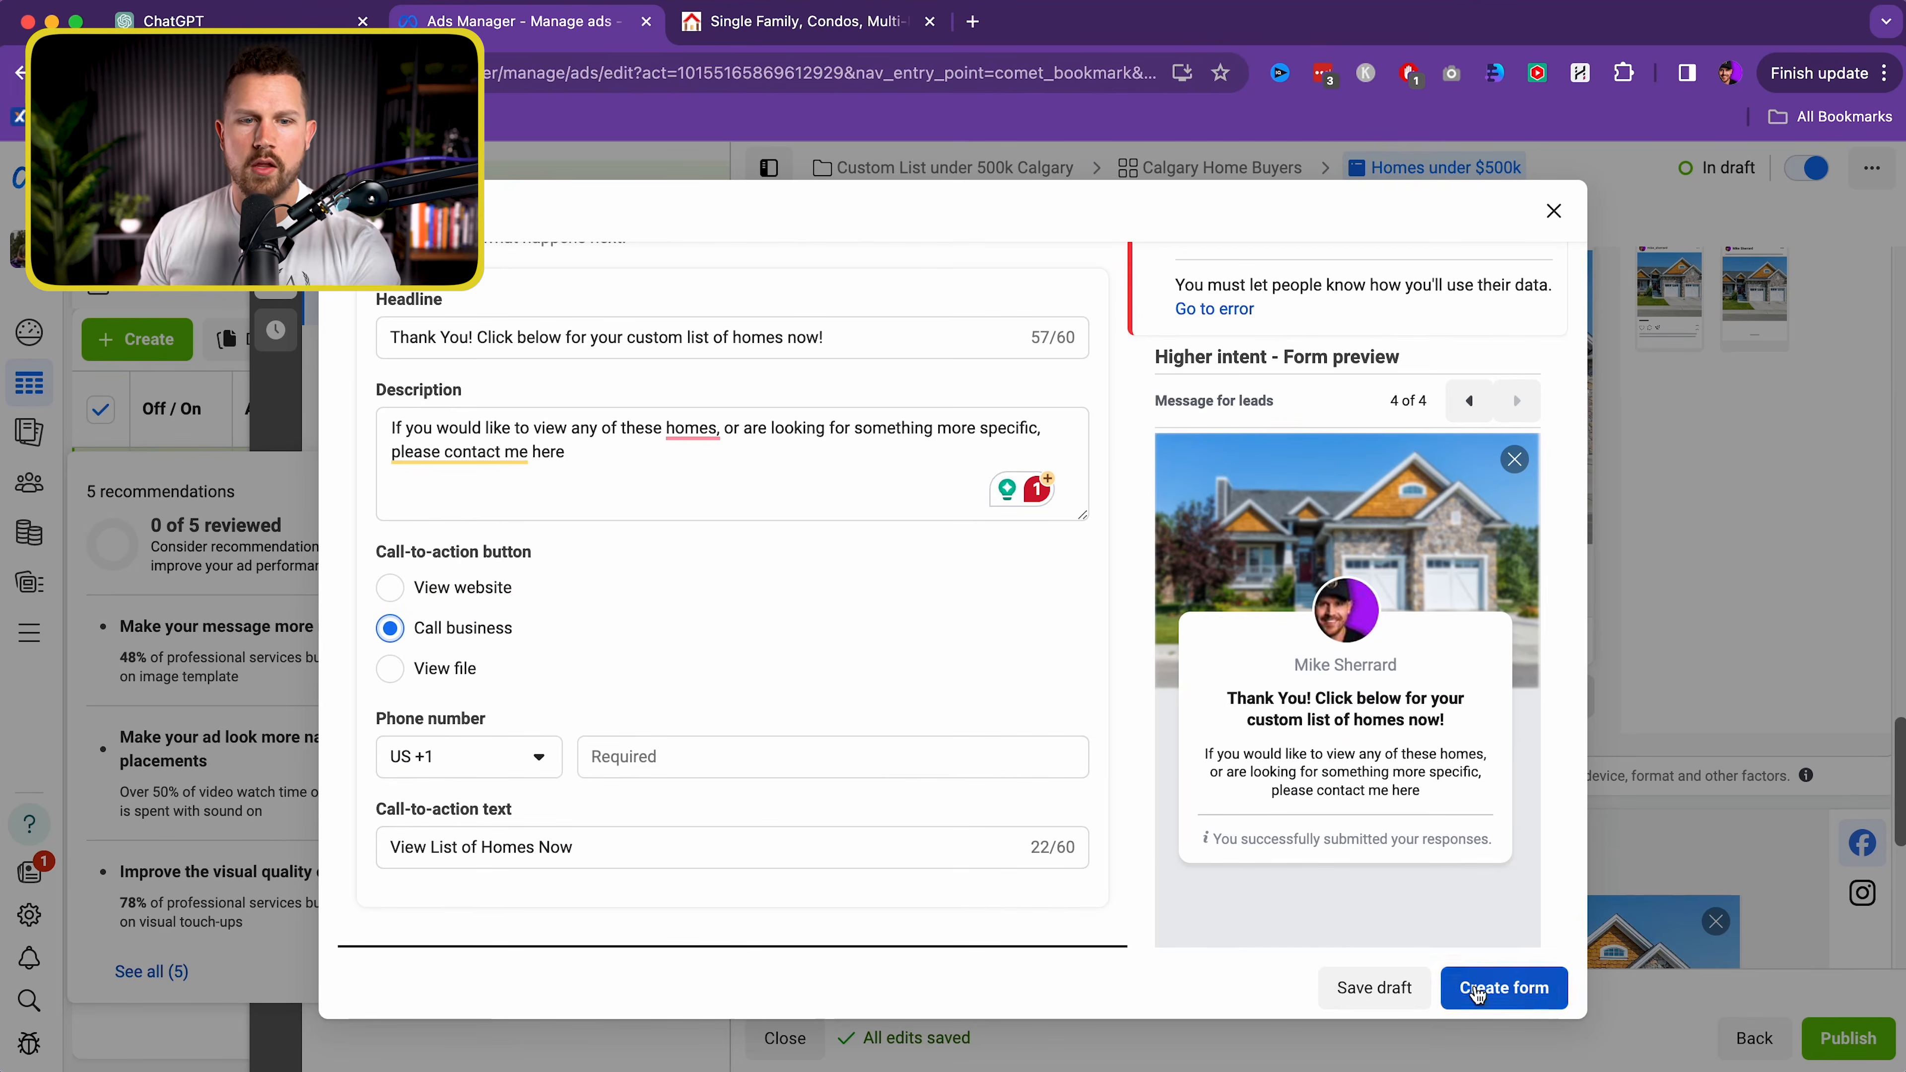
# Set the call-to-action button back to View website with the copied Greater Calgary listings address as its link, and try to create the form
pyautogui.click(471, 589)
pyautogui.click(494, 749)
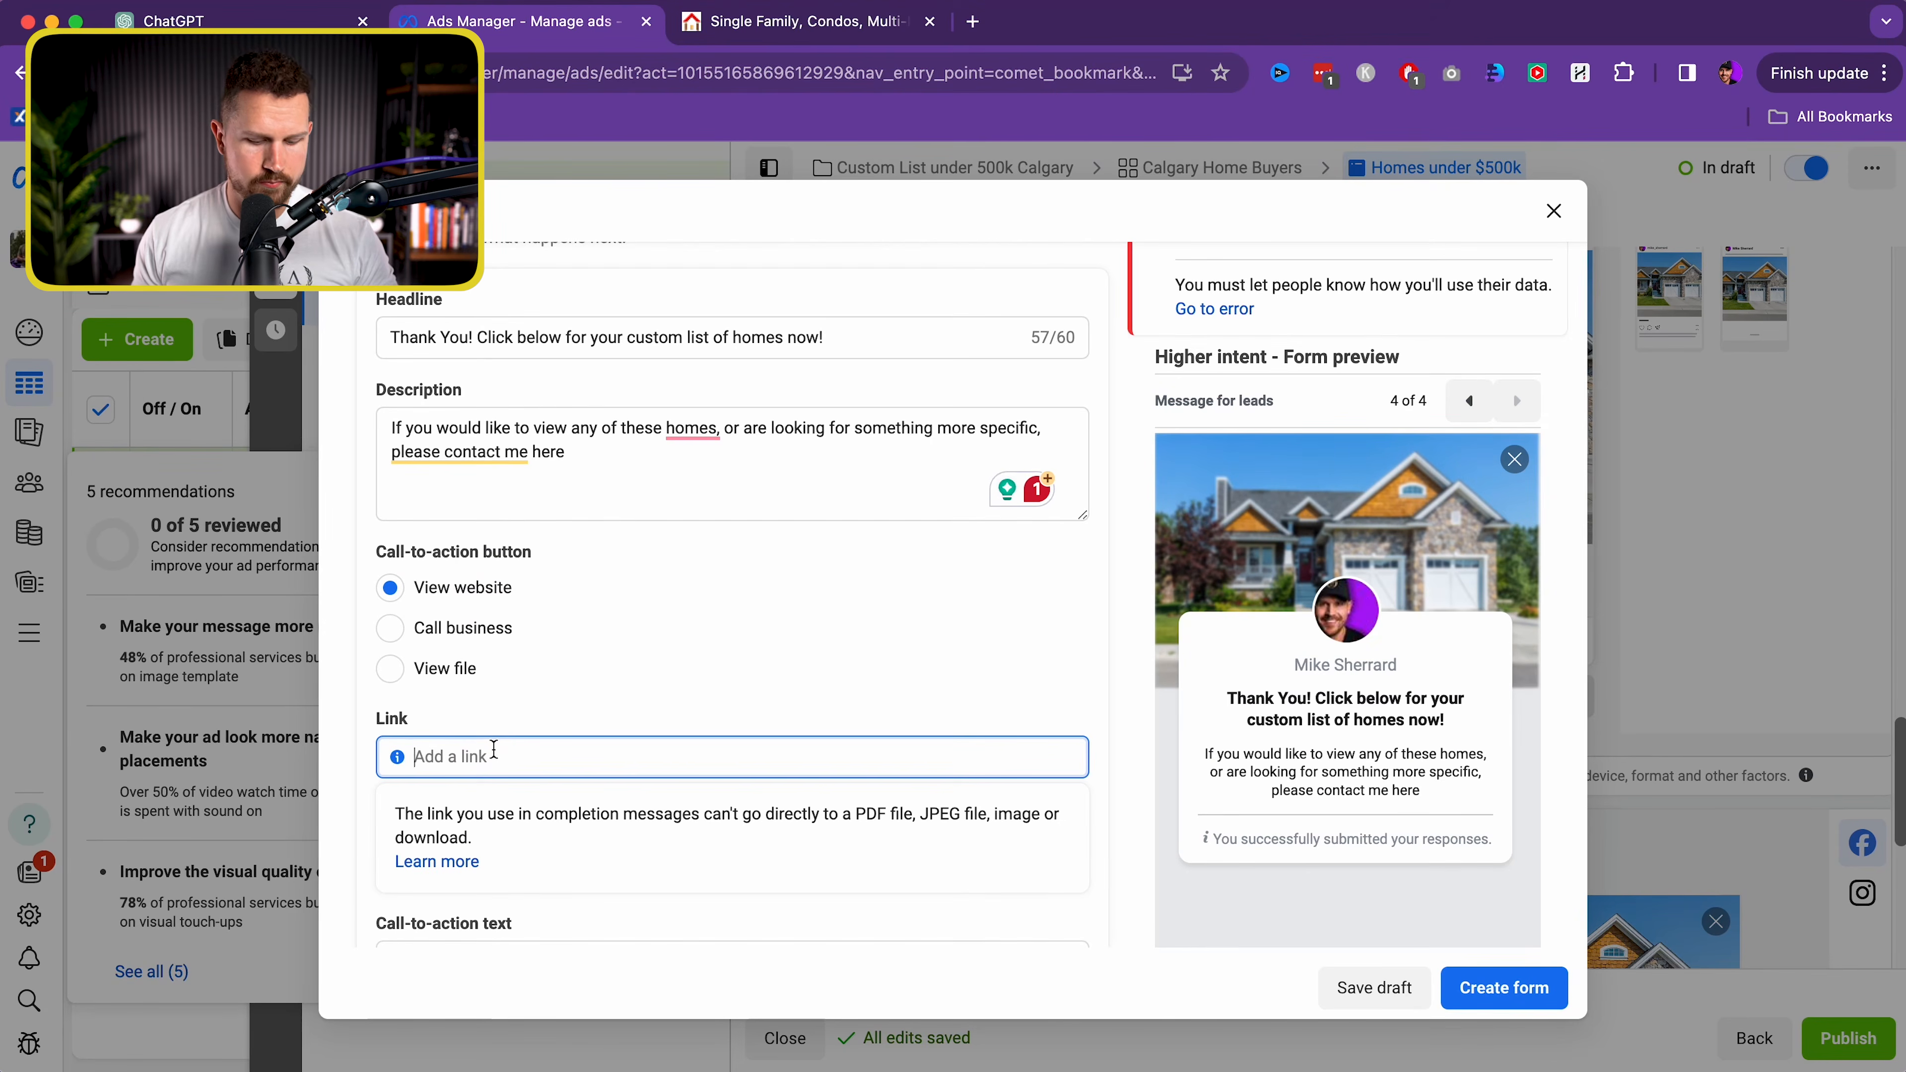
pyautogui.press('super+v')
pyautogui.click(732, 724)
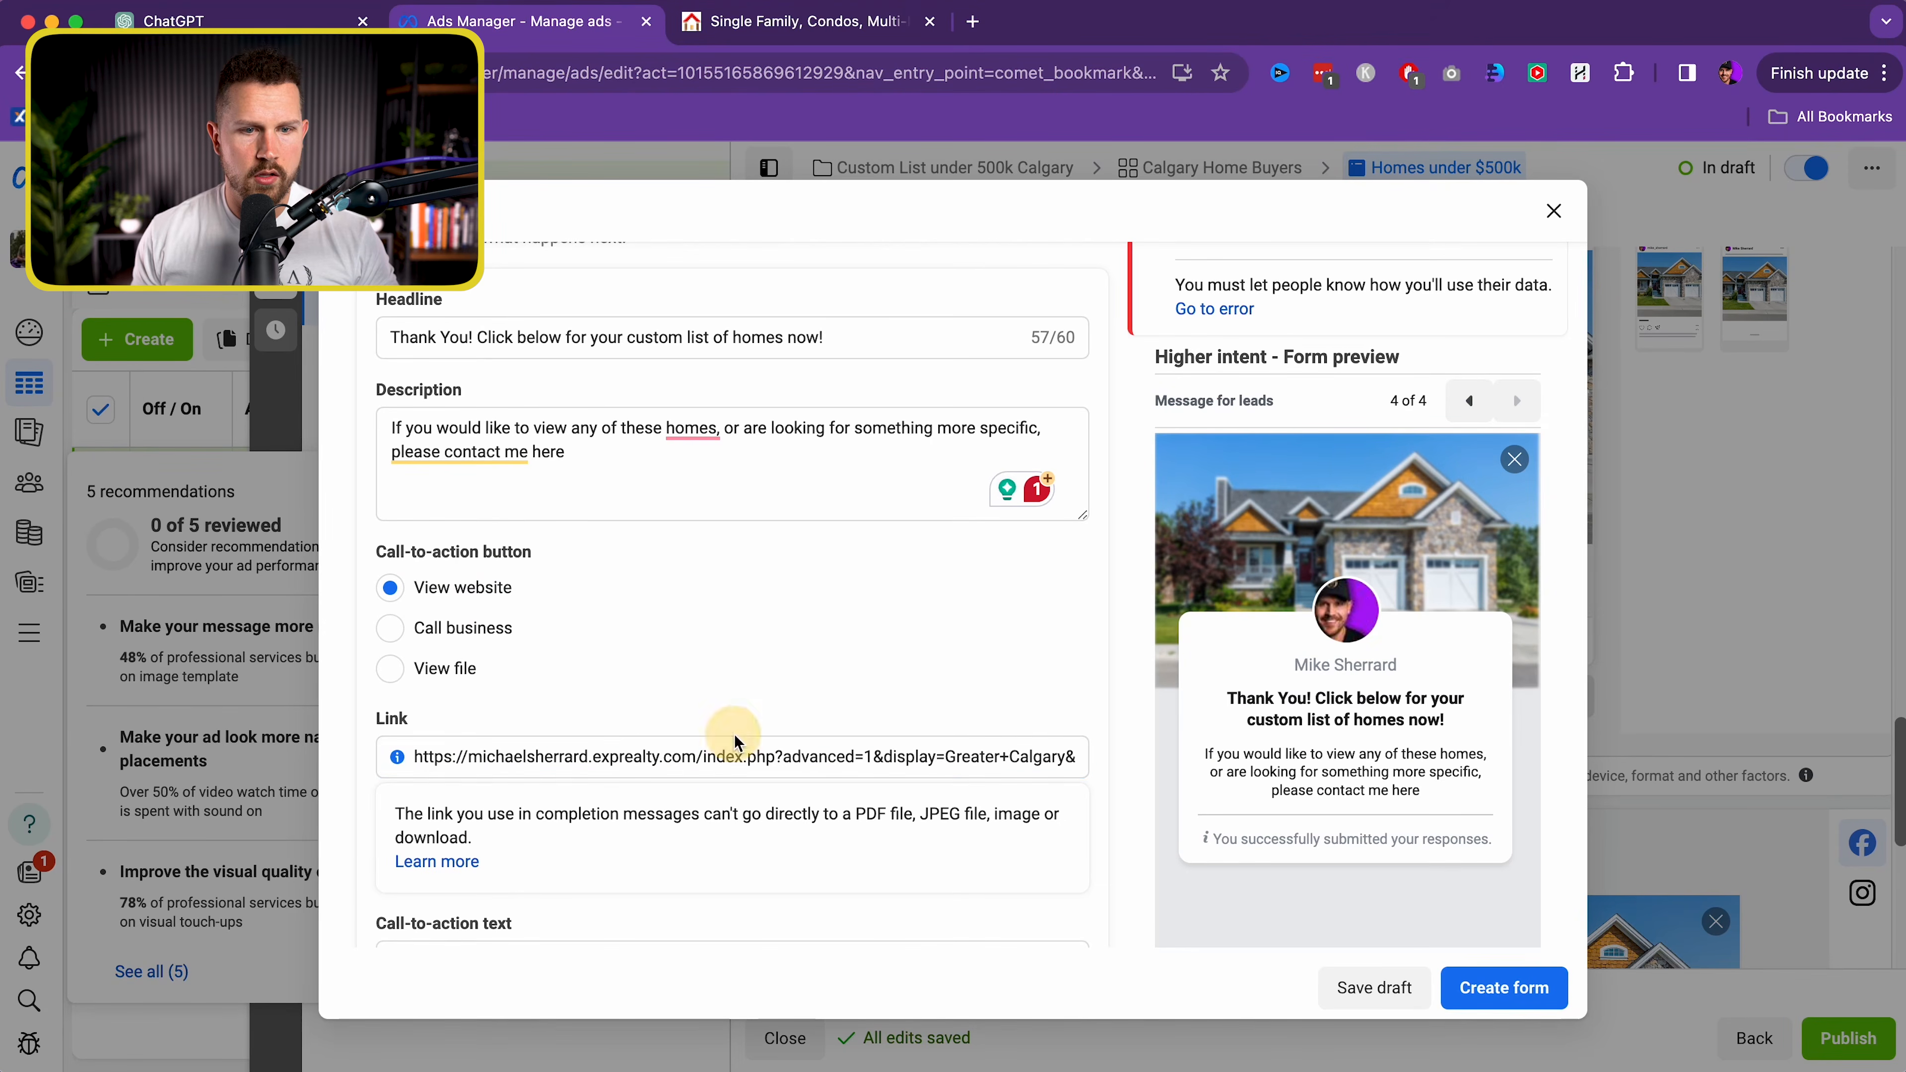
pyautogui.click(1564, 998)
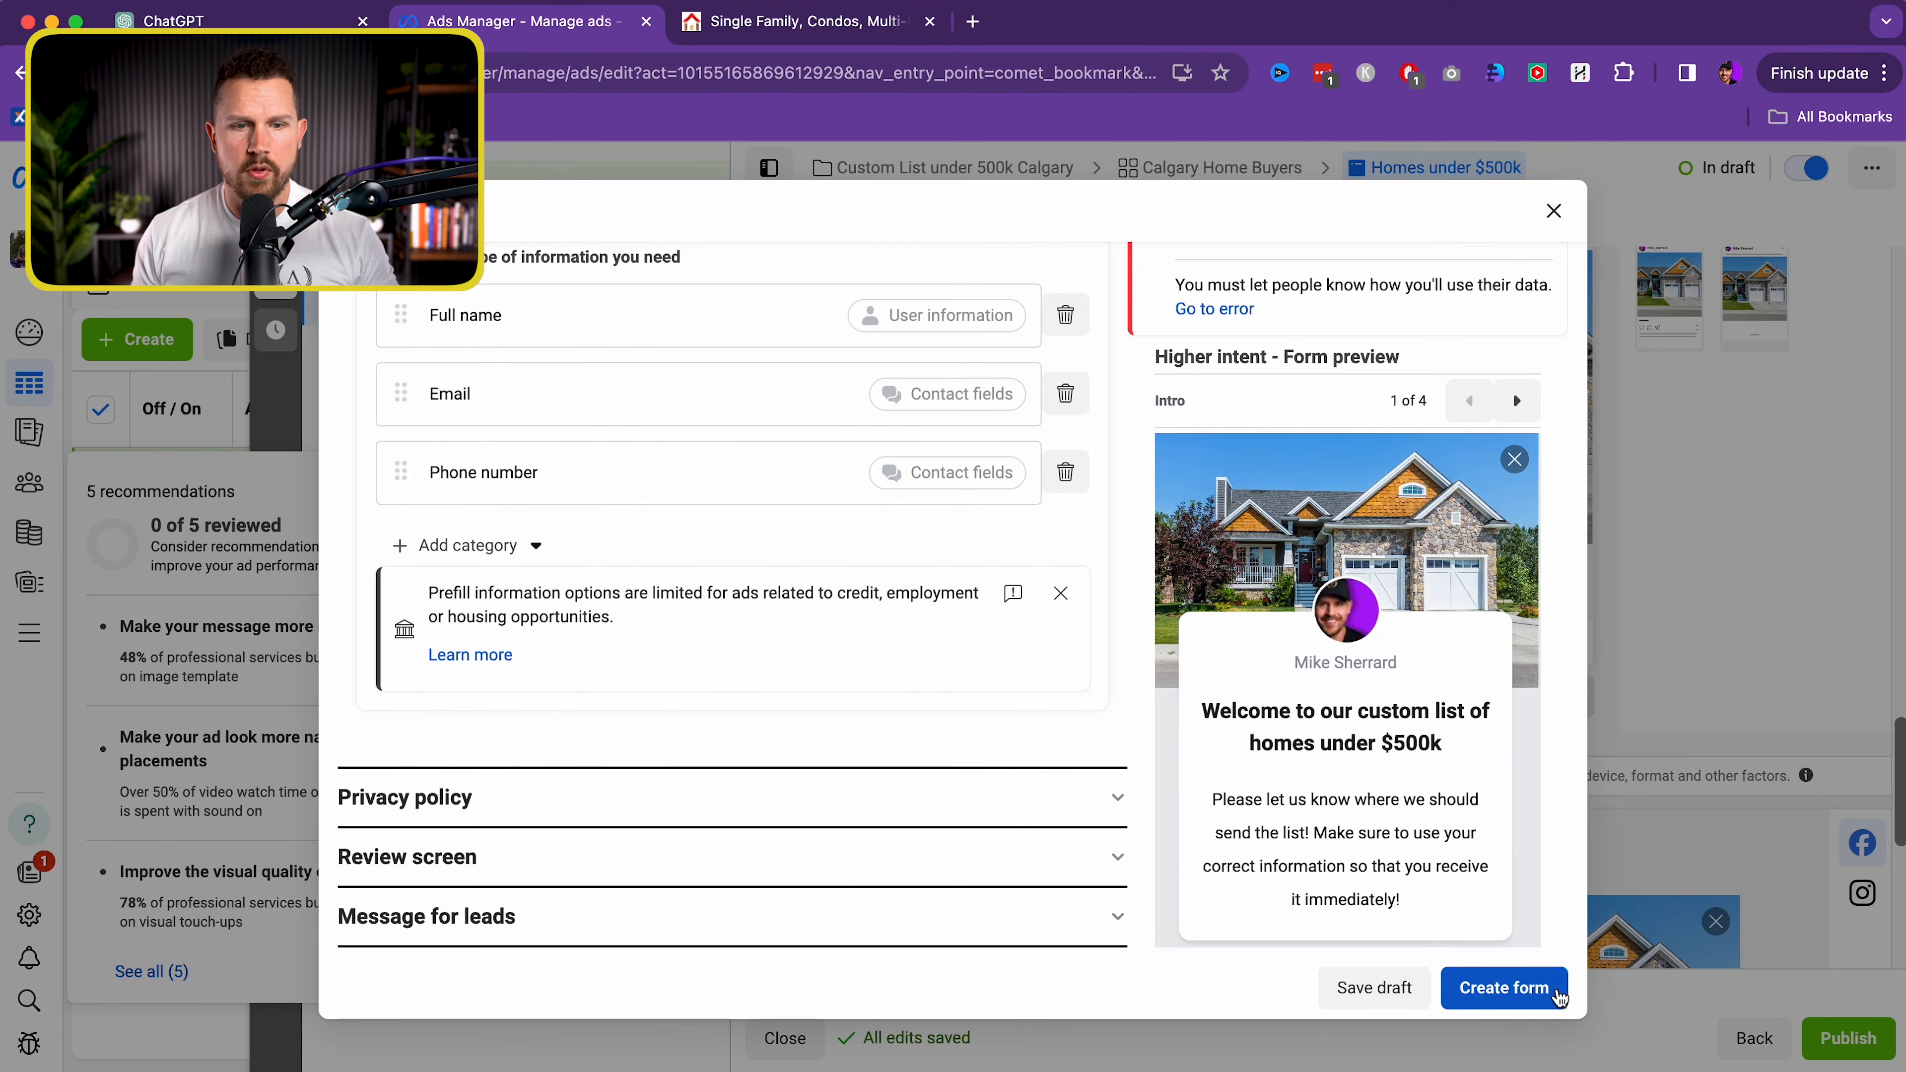
pyautogui.click(1483, 989)
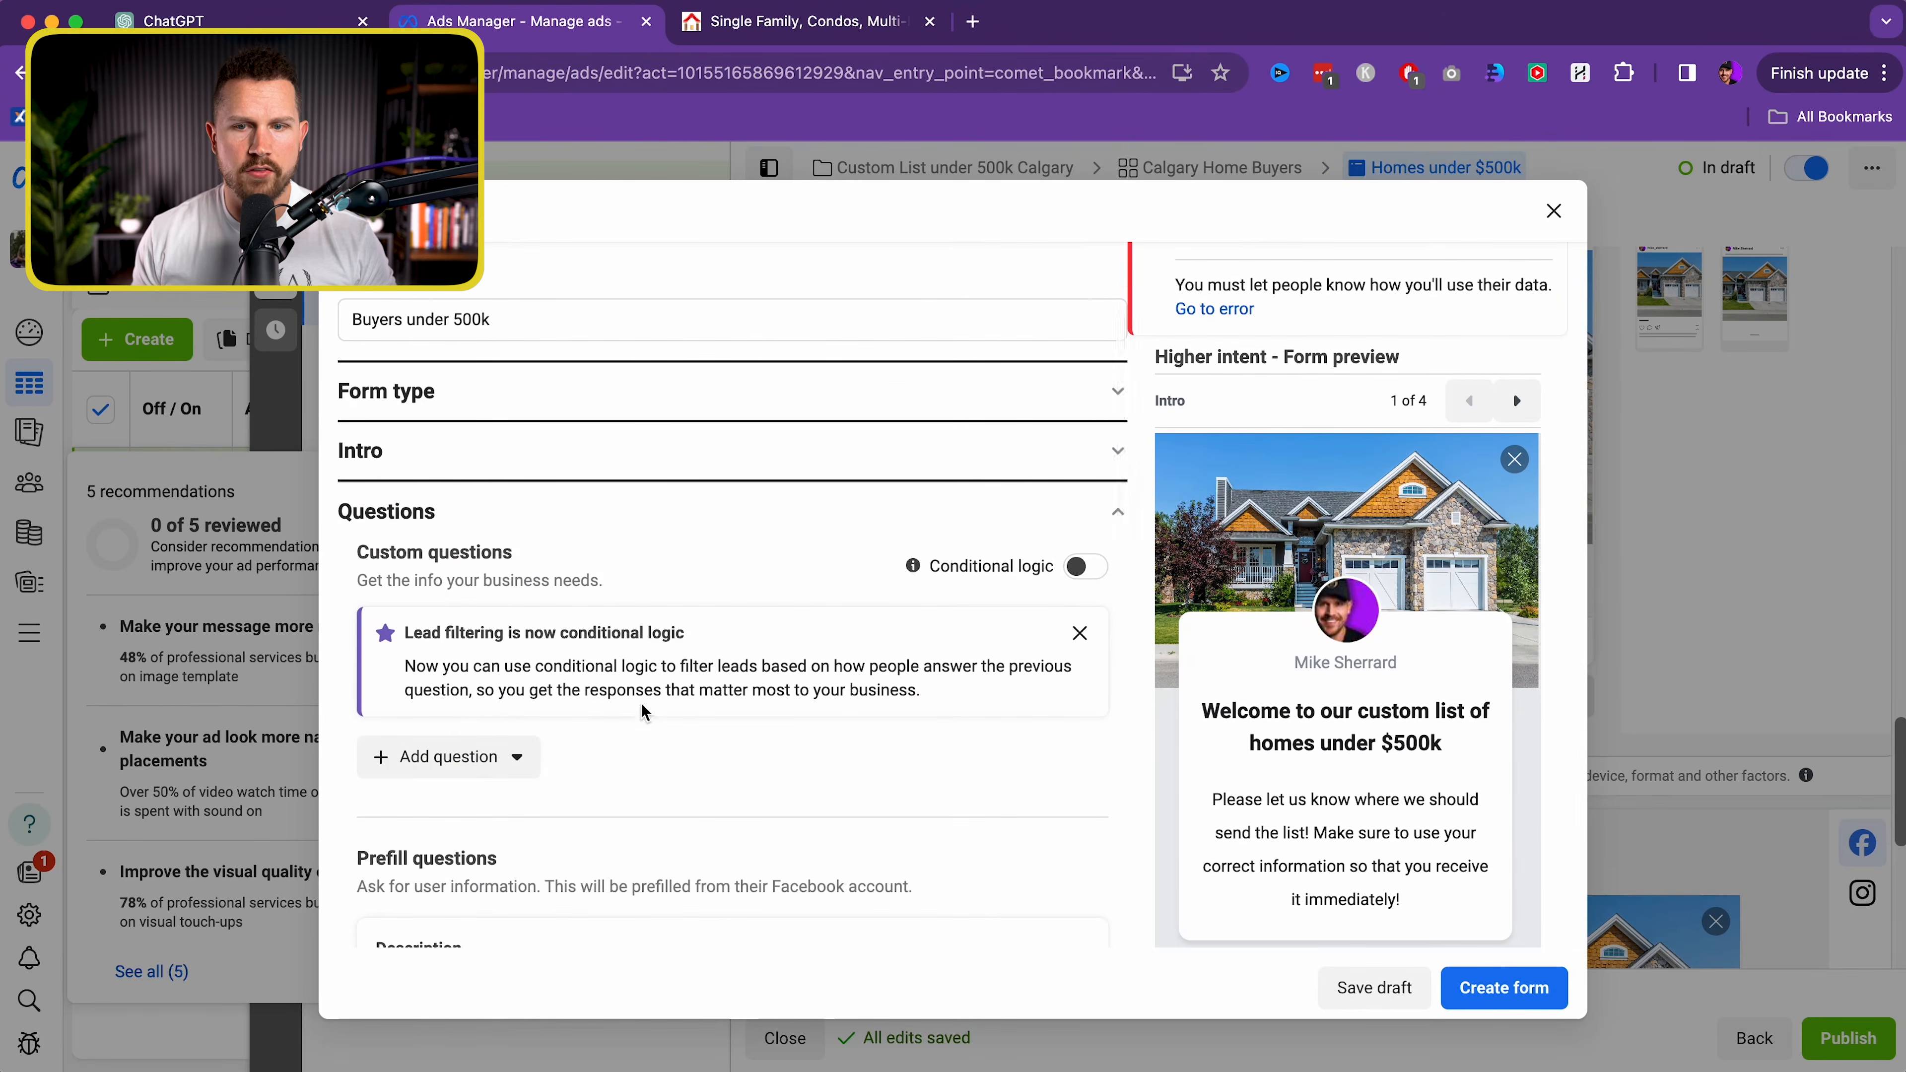
# Set the prefill questions' description to "Please provide your contact information below!" and create the form
pyautogui.scroll(-2, 645, 712)
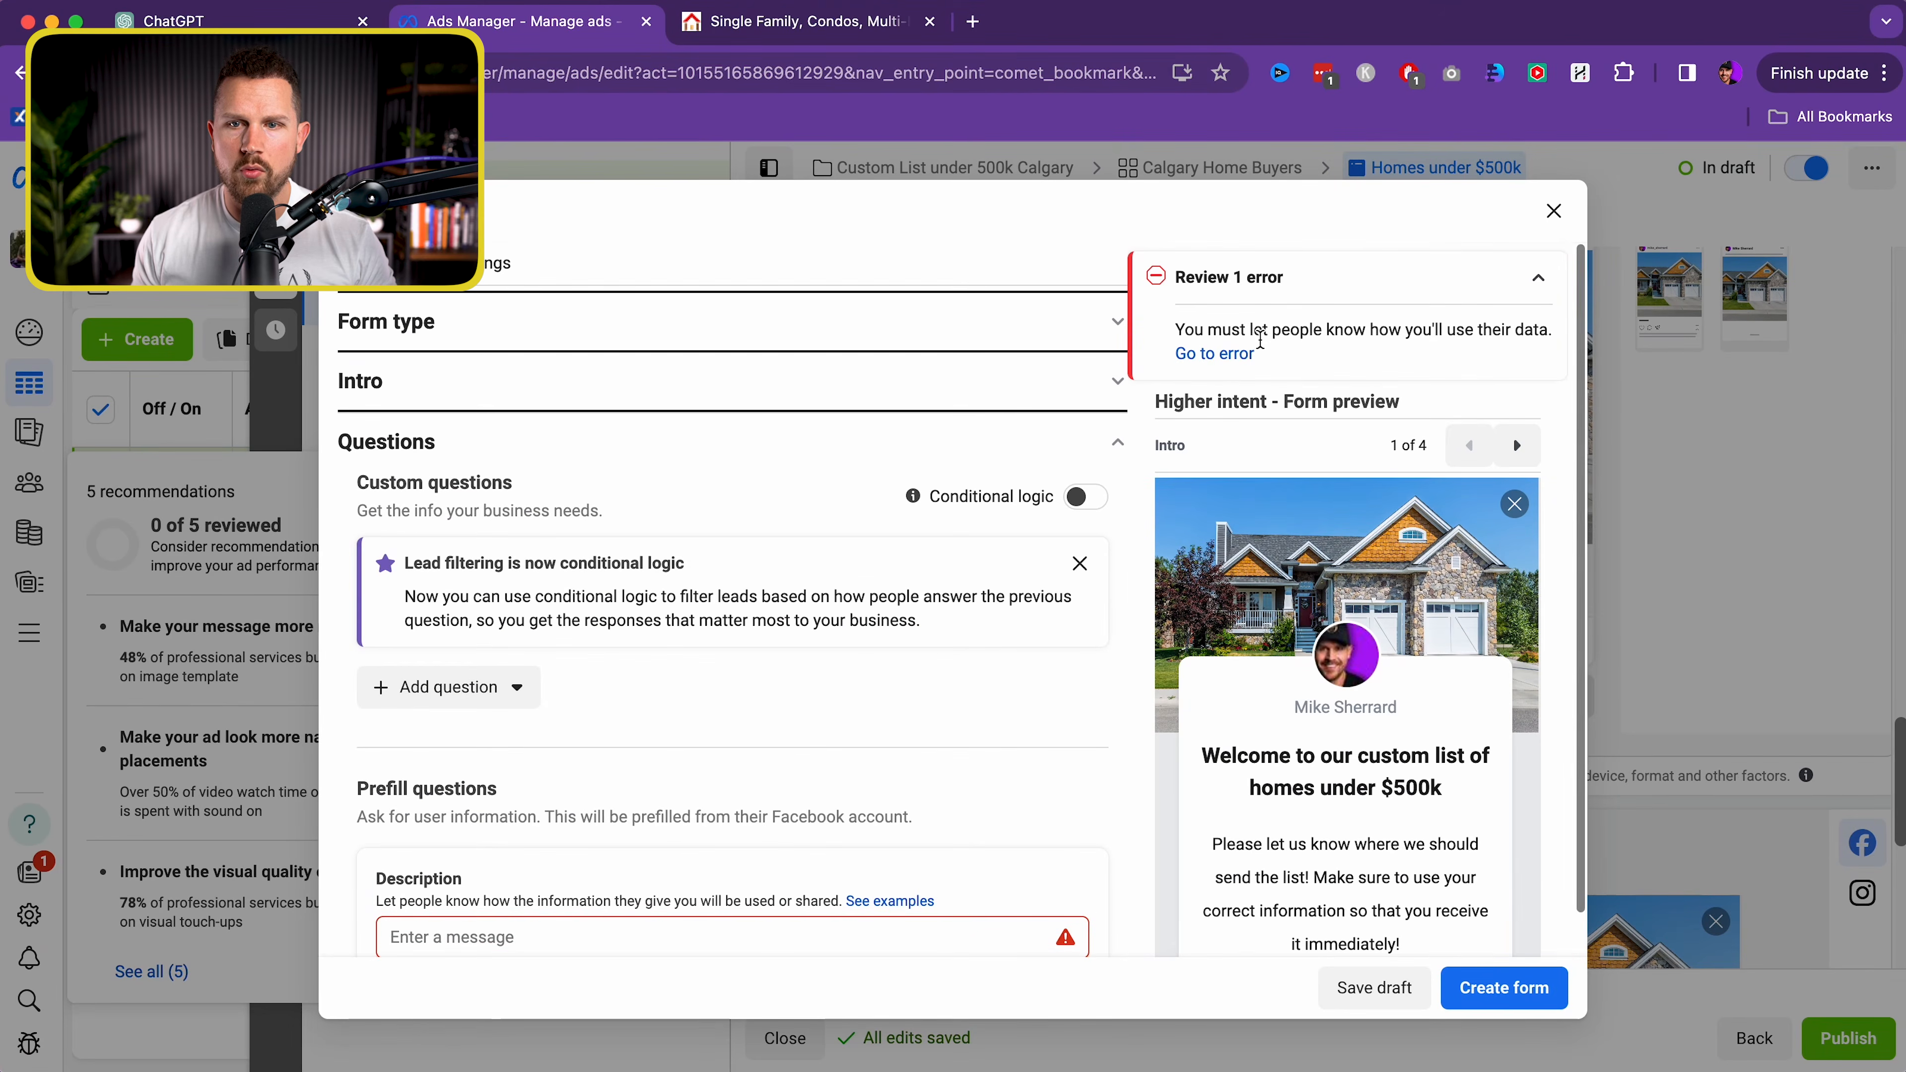
pyautogui.click(1216, 354)
pyautogui.click(558, 368)
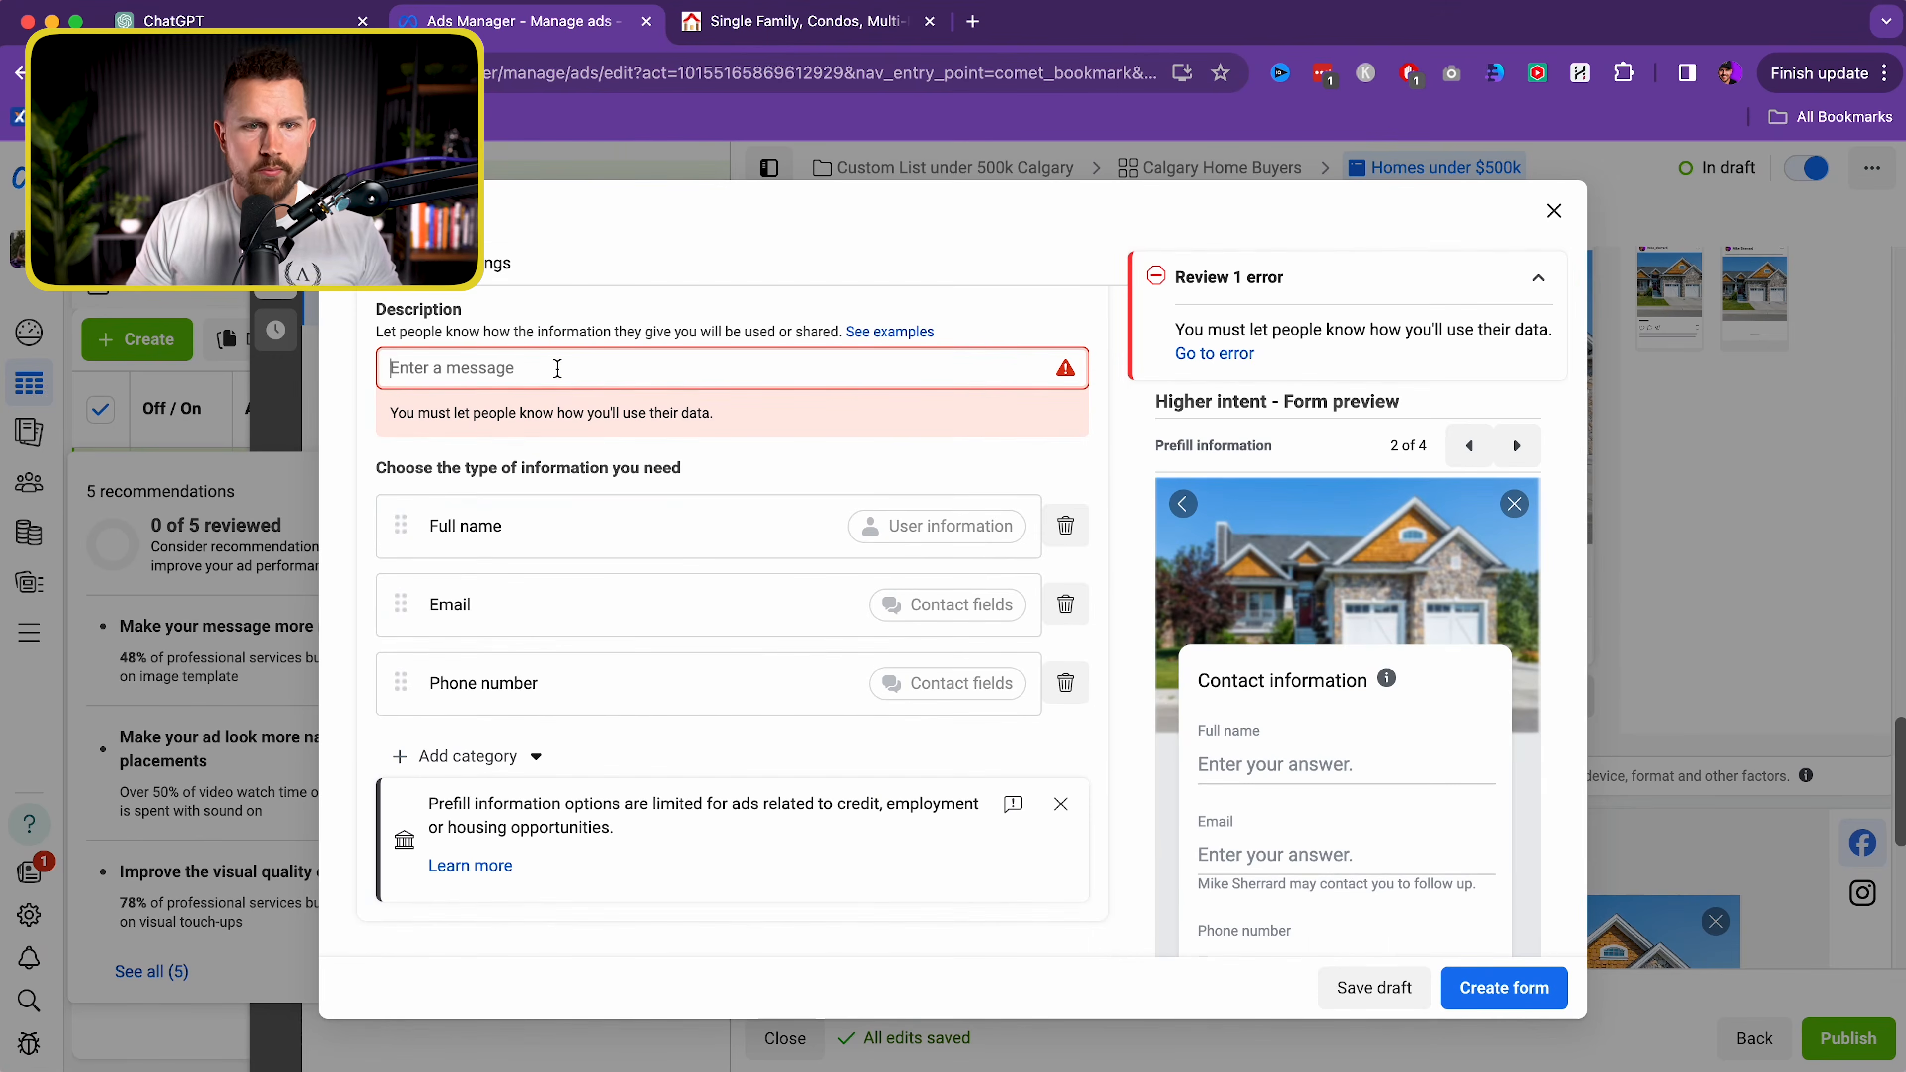
pyautogui.write('Please pr')
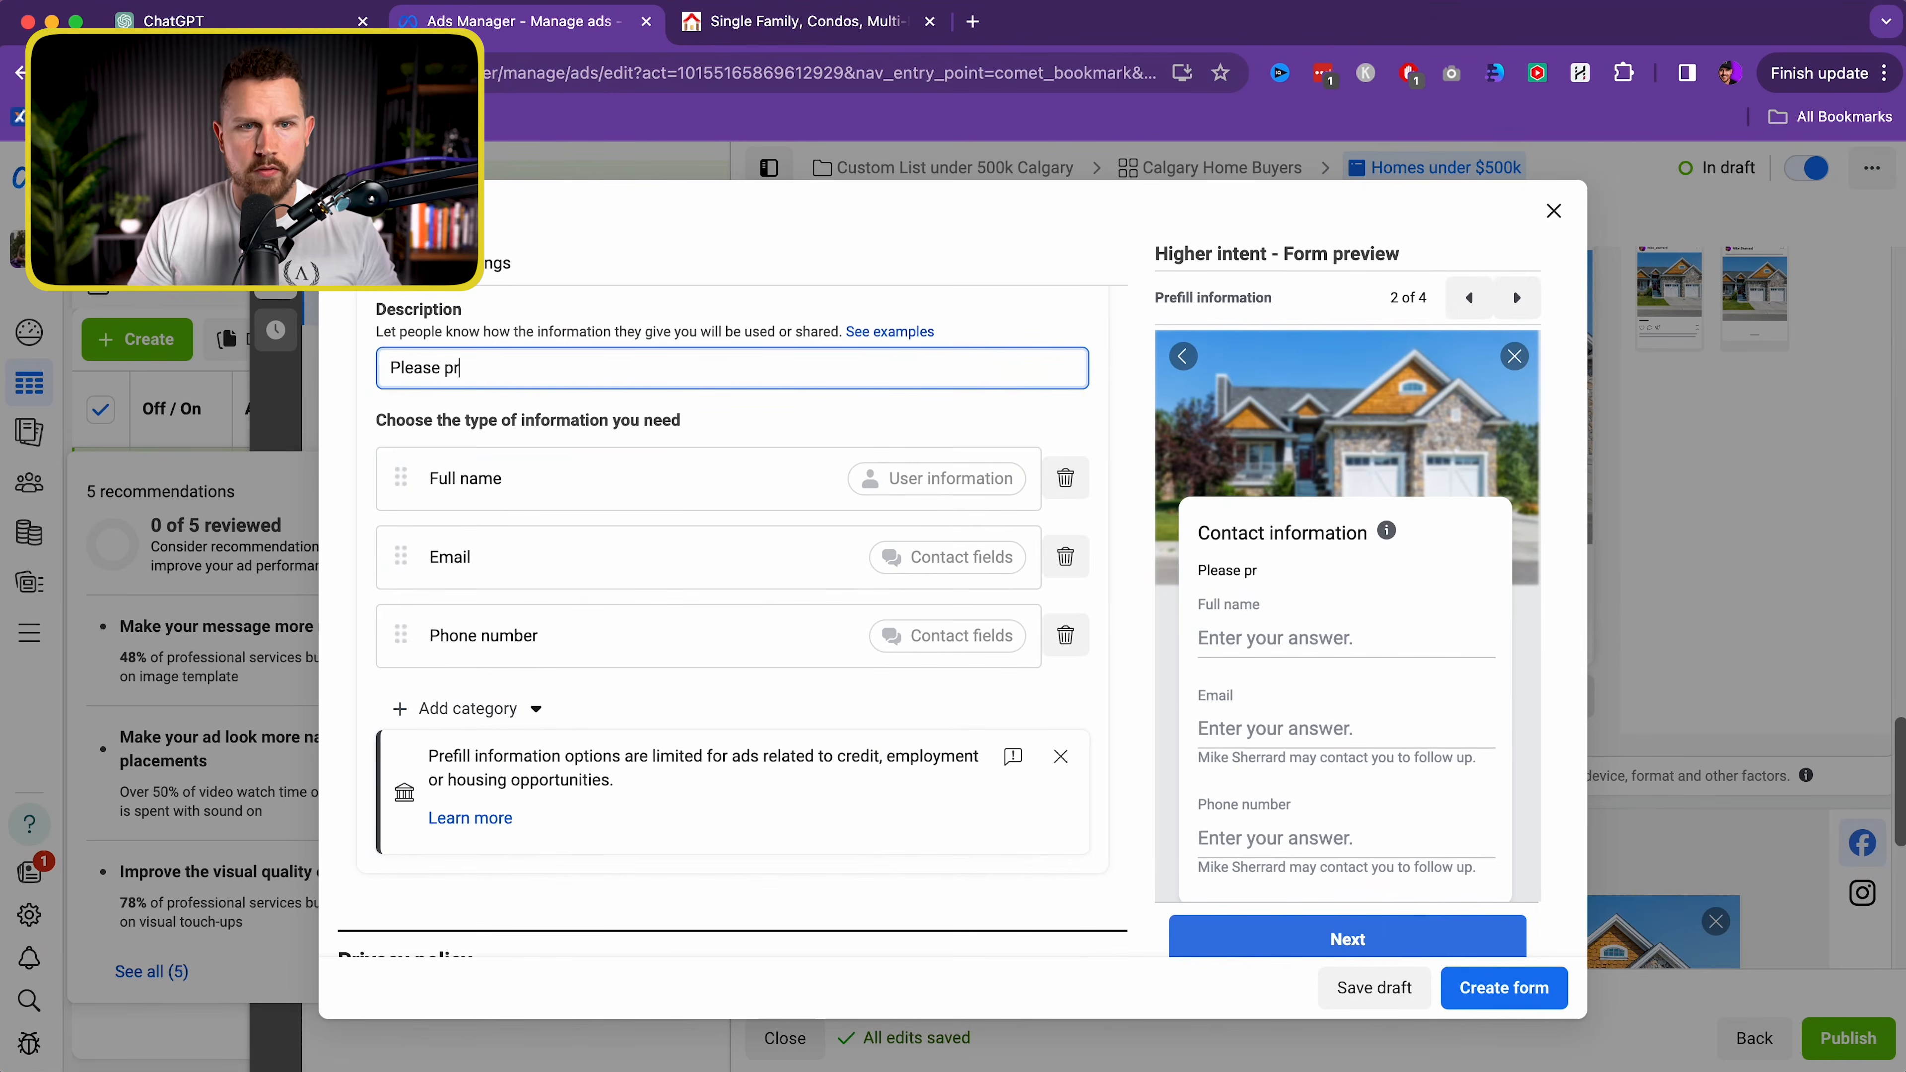
pyautogui.write('ovide your contact inf')
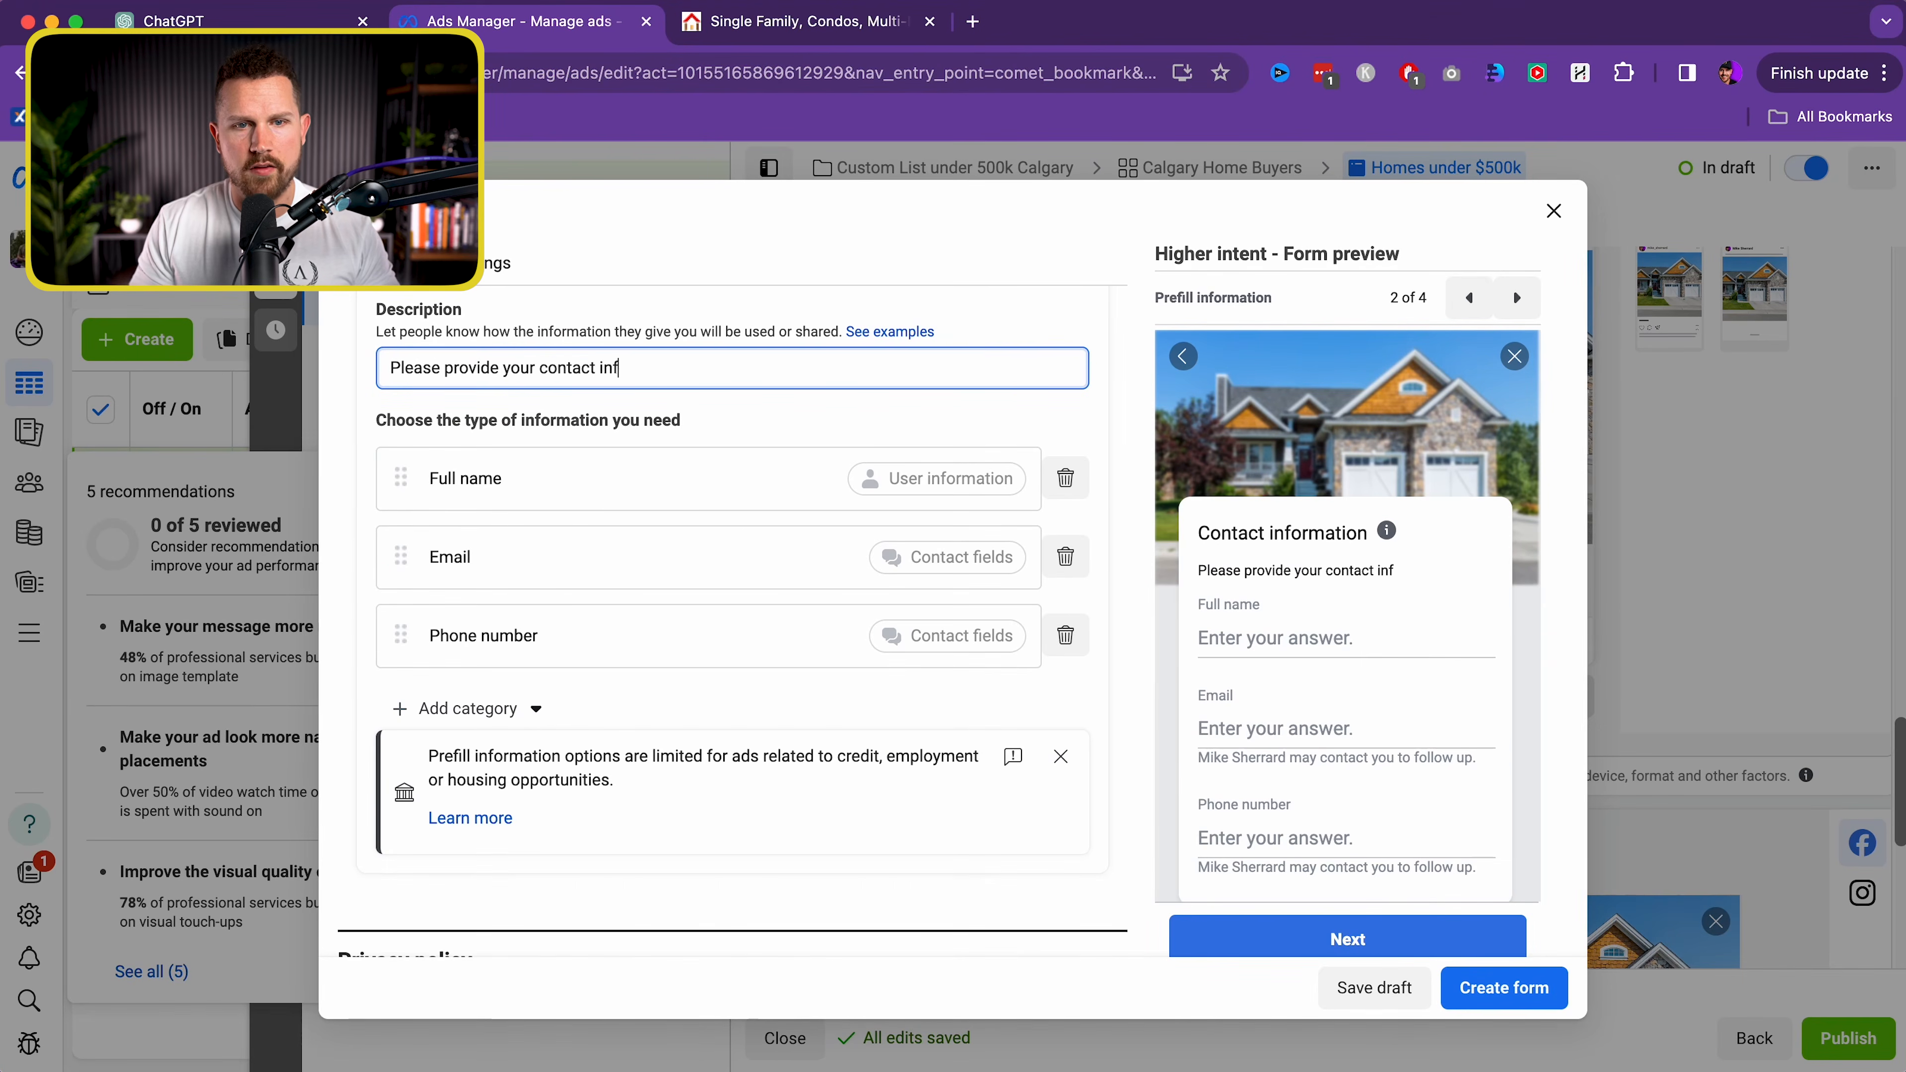
pyautogui.write('ormation below!')
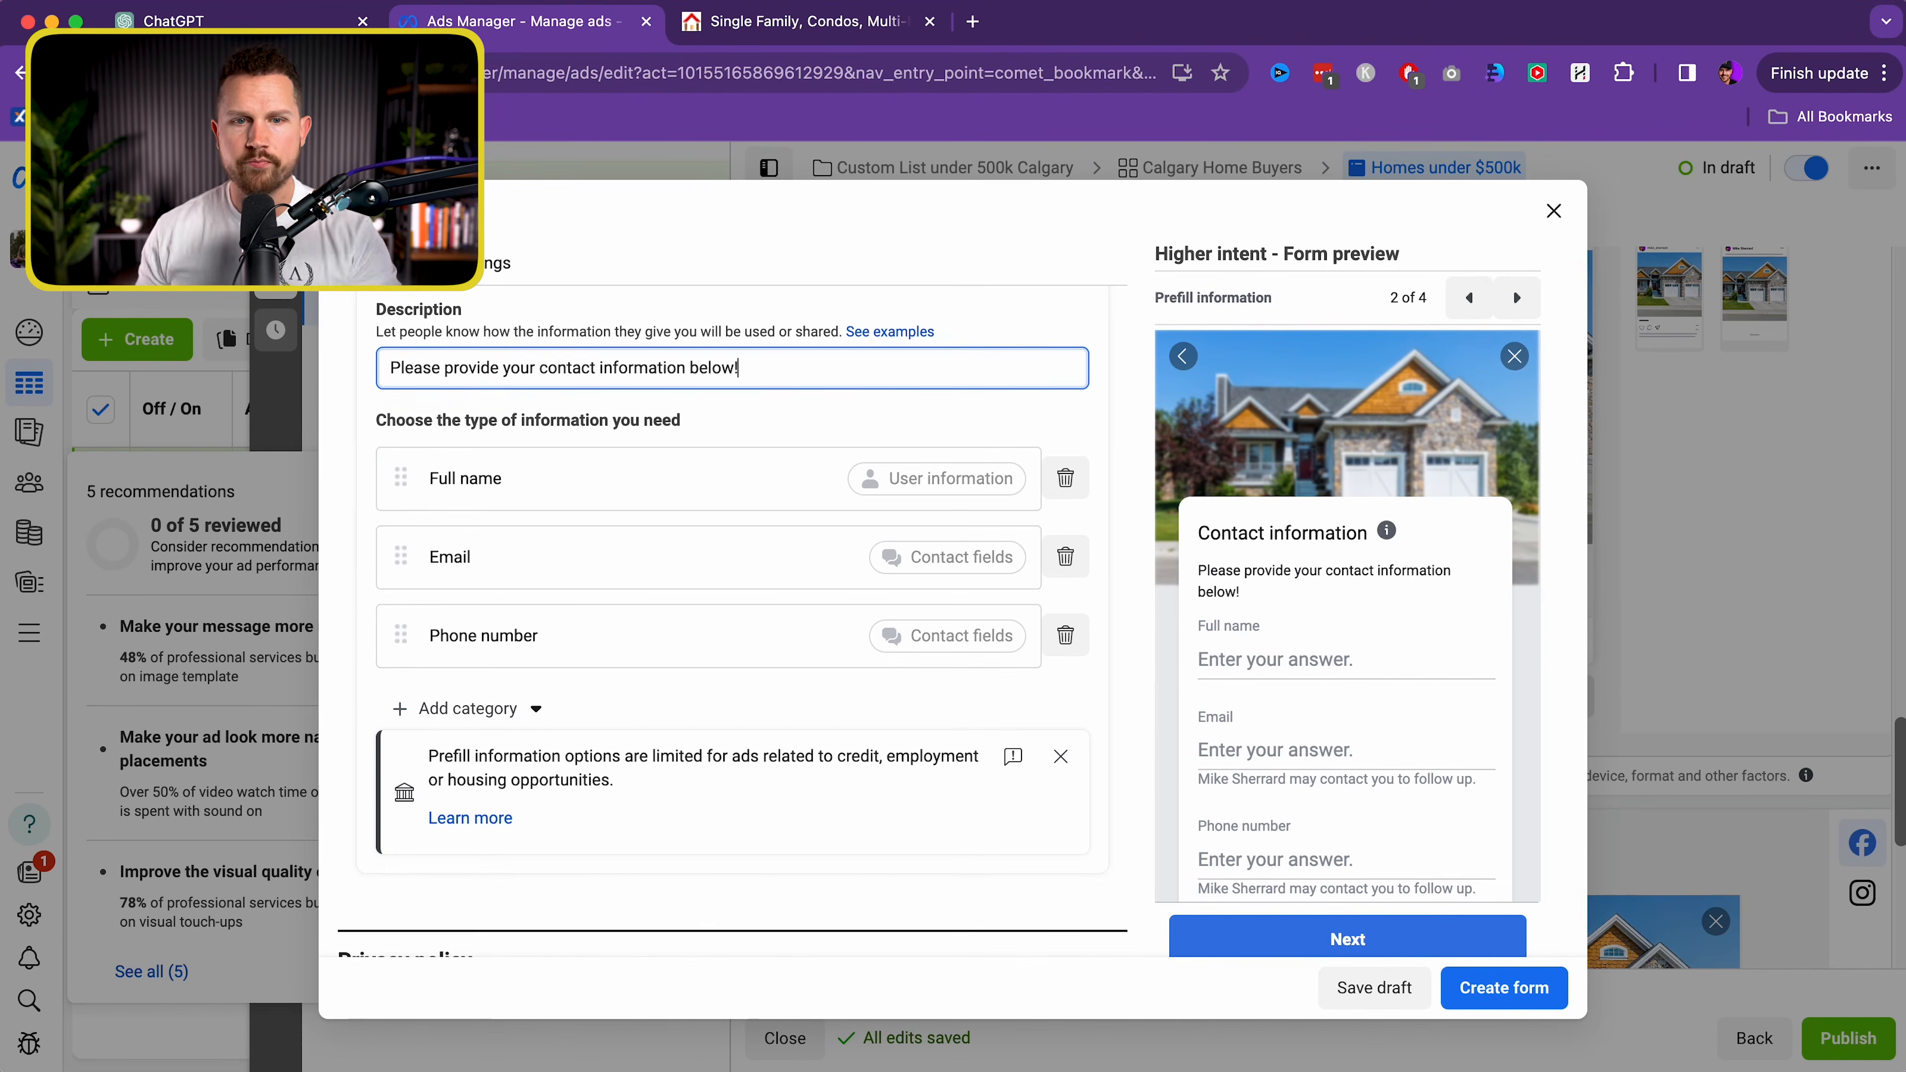
pyautogui.click(1504, 988)
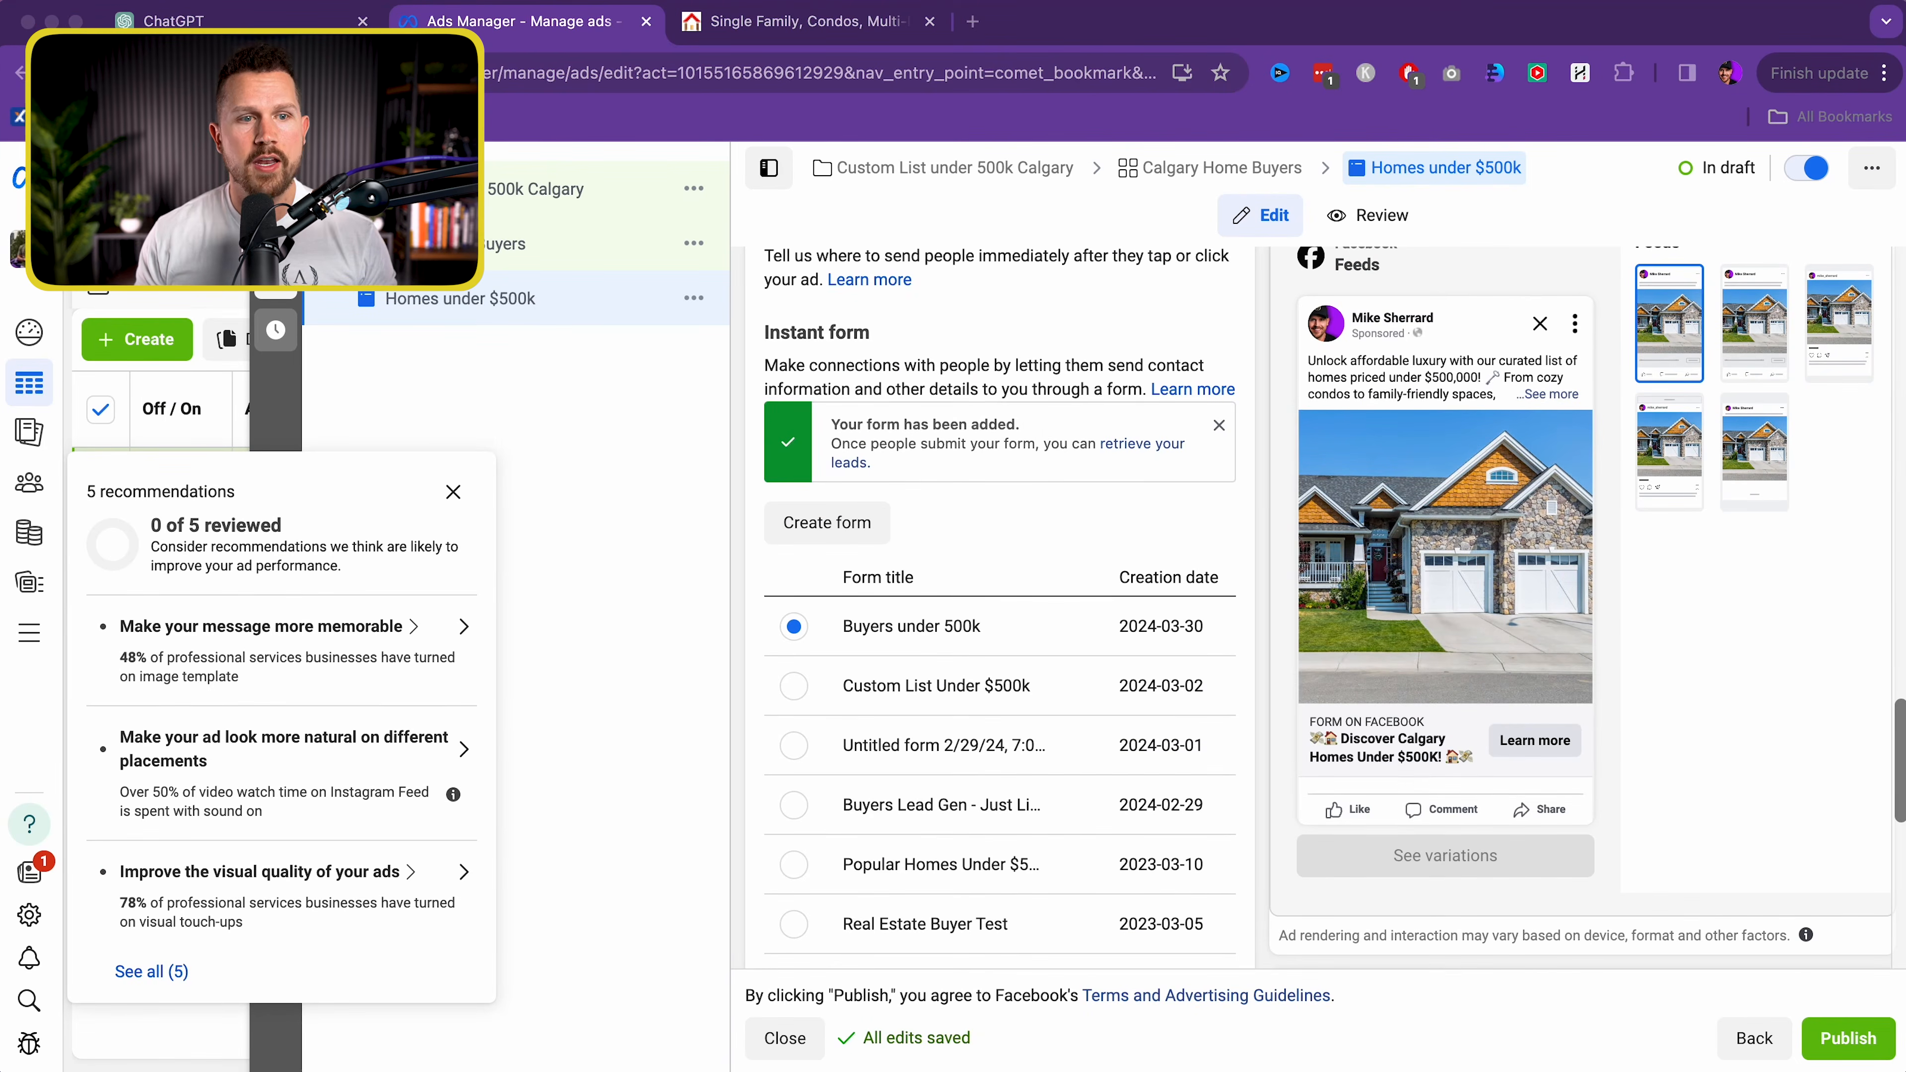
# Close the ad editor, return to the campaigns list, clear the campaign, ad set and ad selections, and browse all campaigns
pyautogui.click(784, 1038)
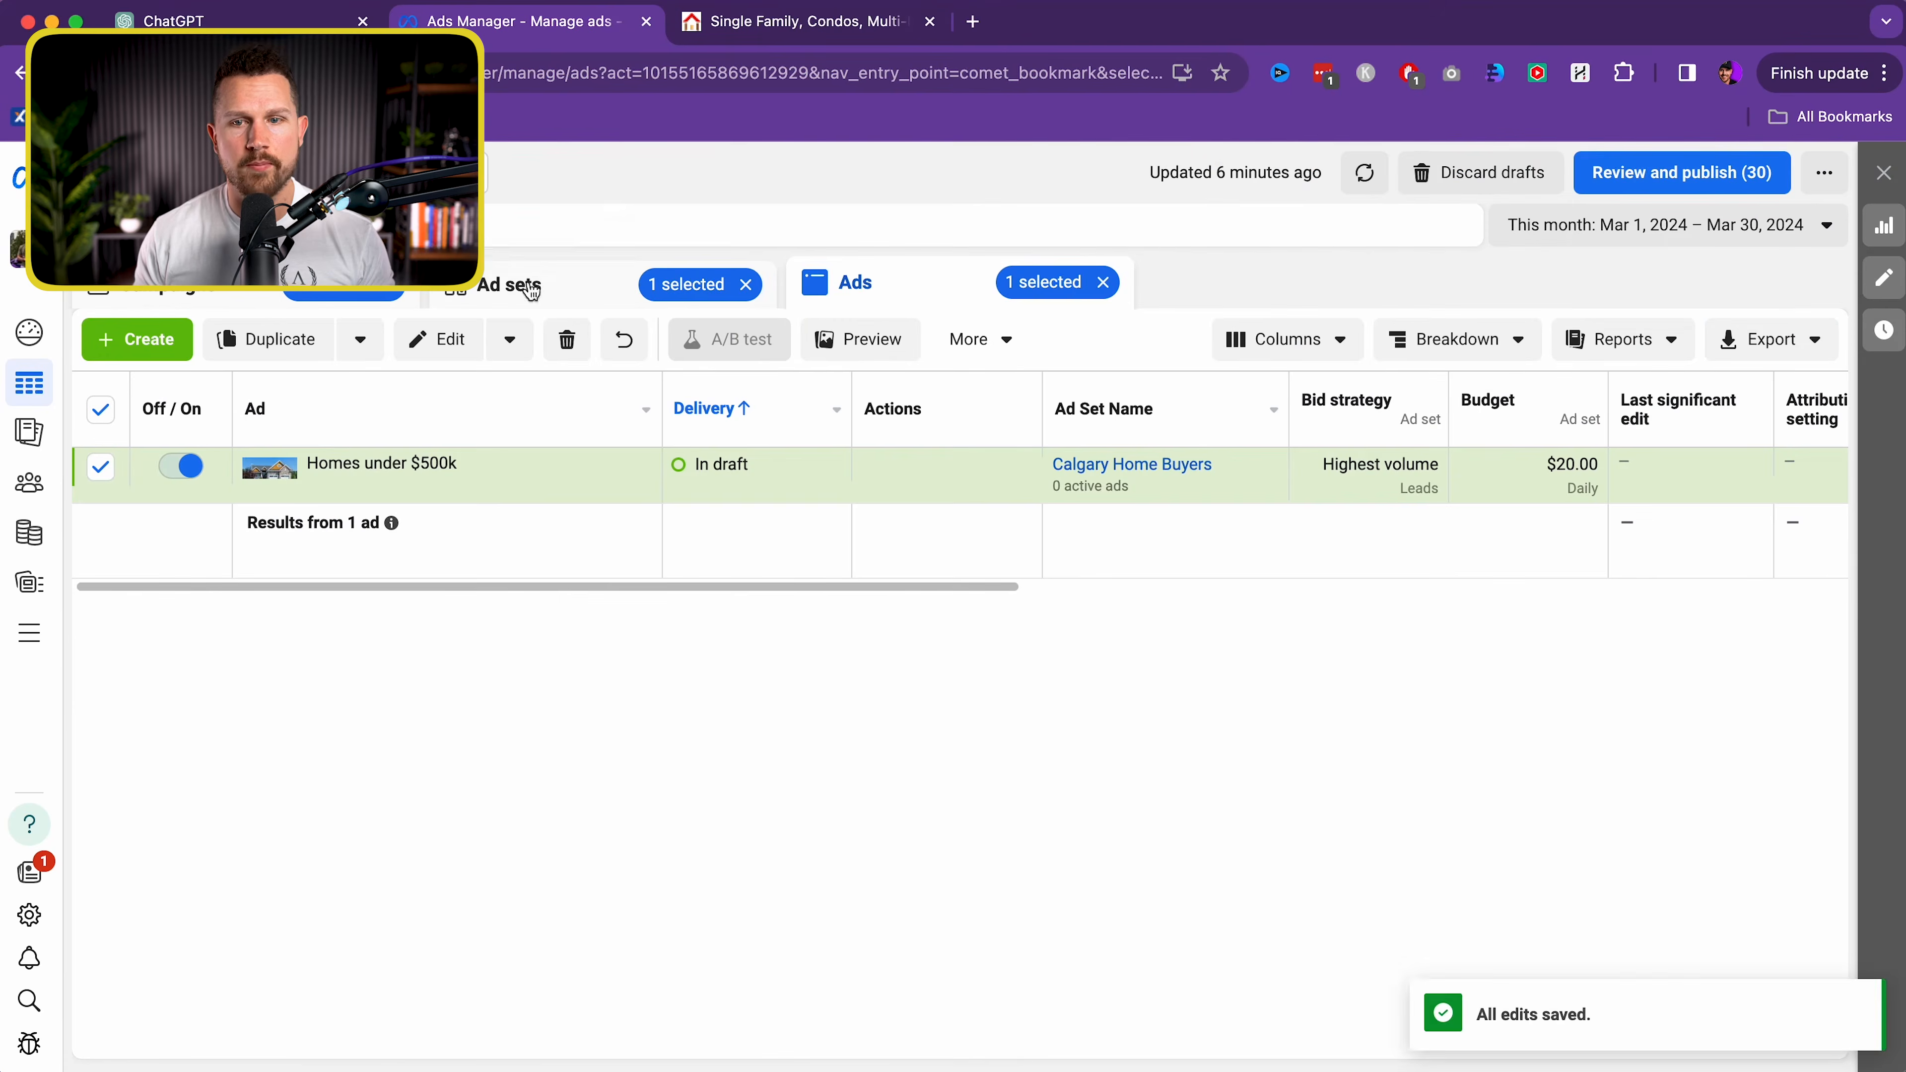
pyautogui.click(202, 299)
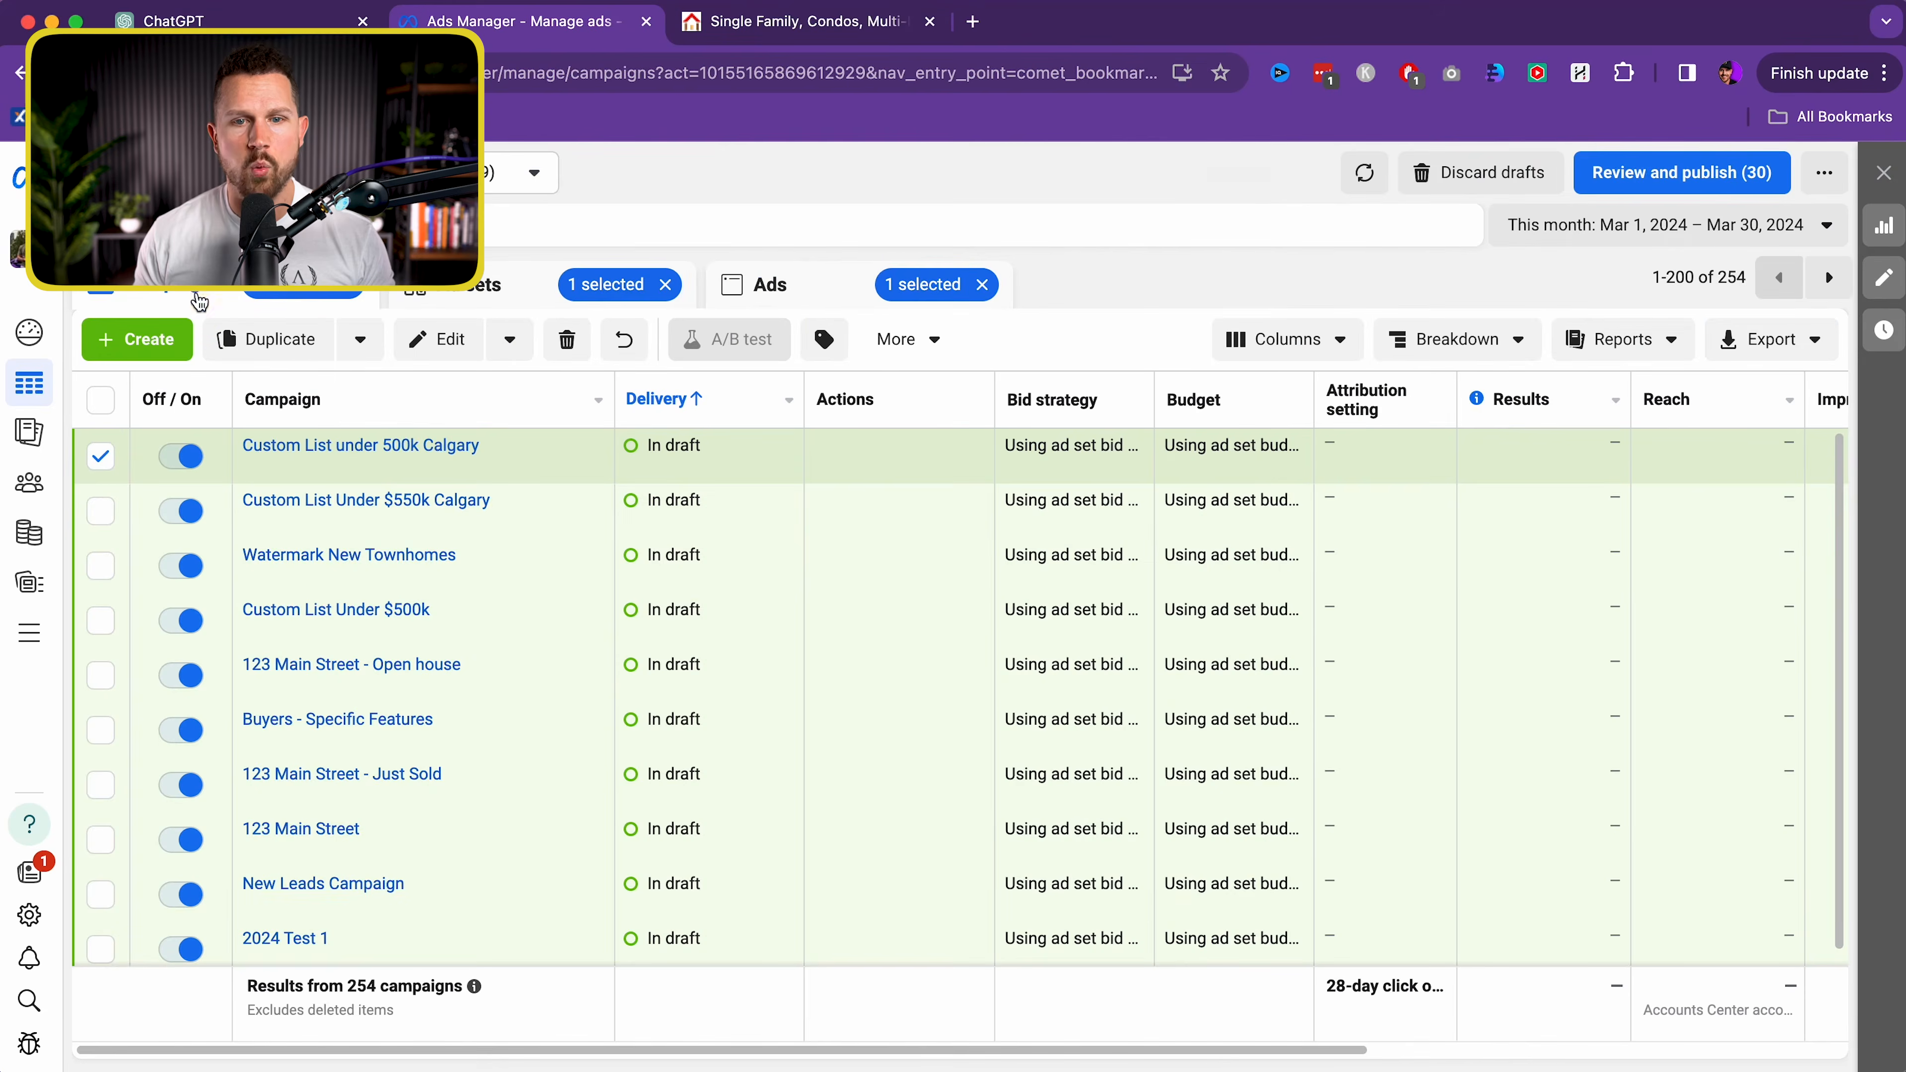
pyautogui.click(353, 299)
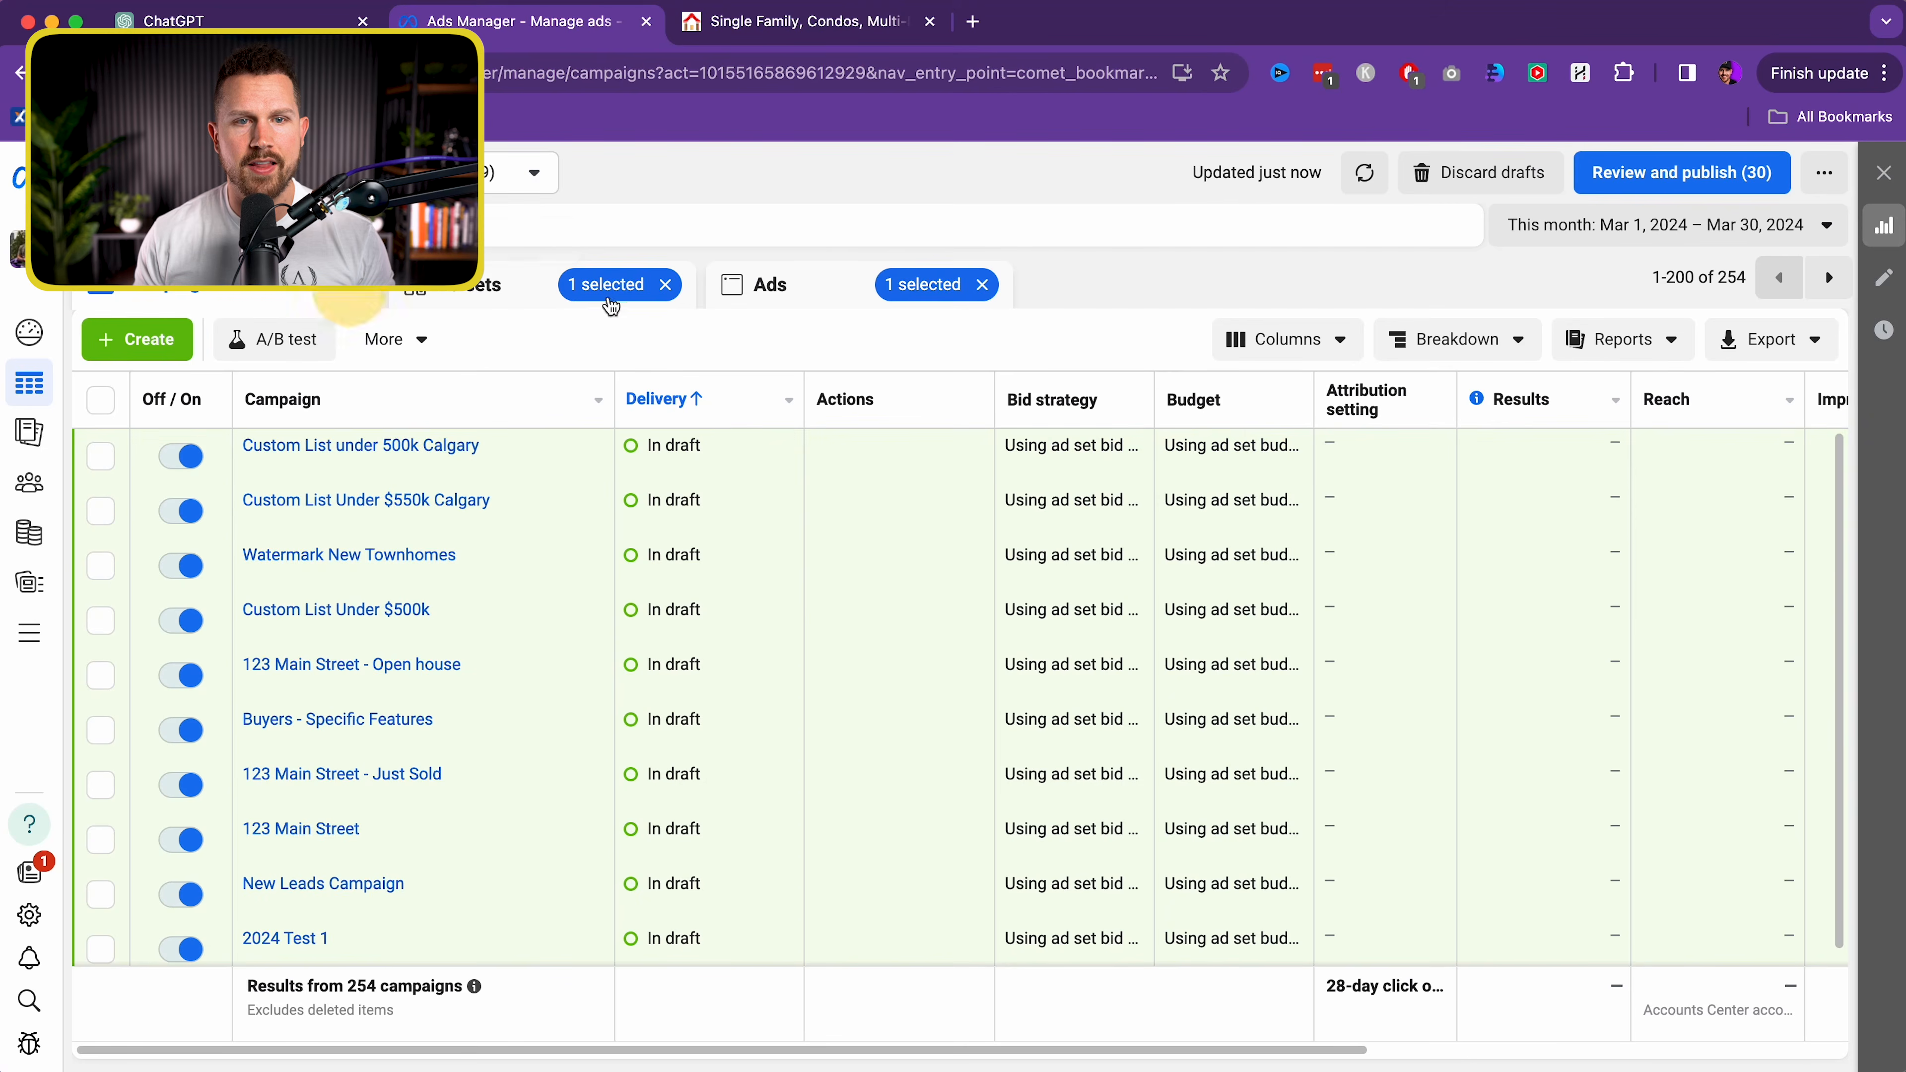
pyautogui.click(664, 284)
pyautogui.click(981, 285)
pyautogui.click(300, 303)
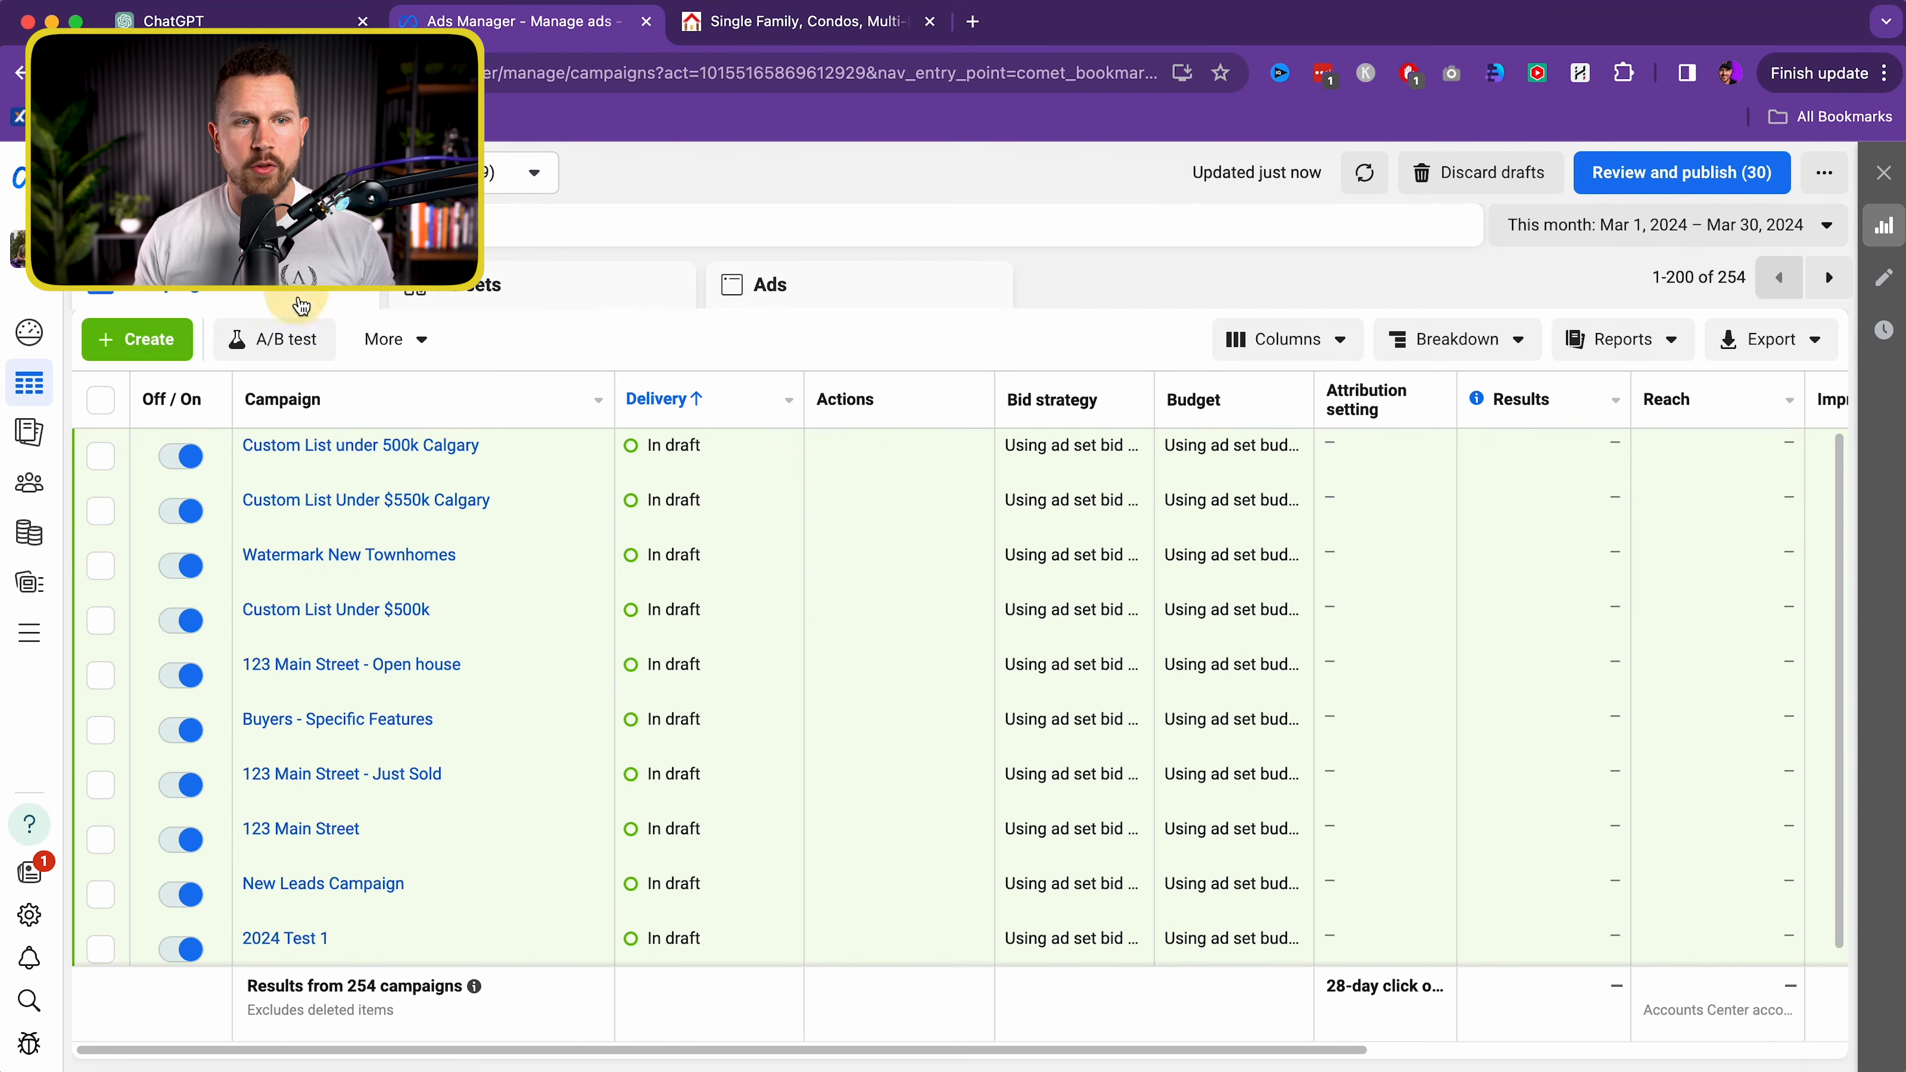
pyautogui.scroll(-4, 1188, 541)
pyautogui.scroll(-3, 1236, 571)
pyautogui.scroll(-10, 1238, 575)
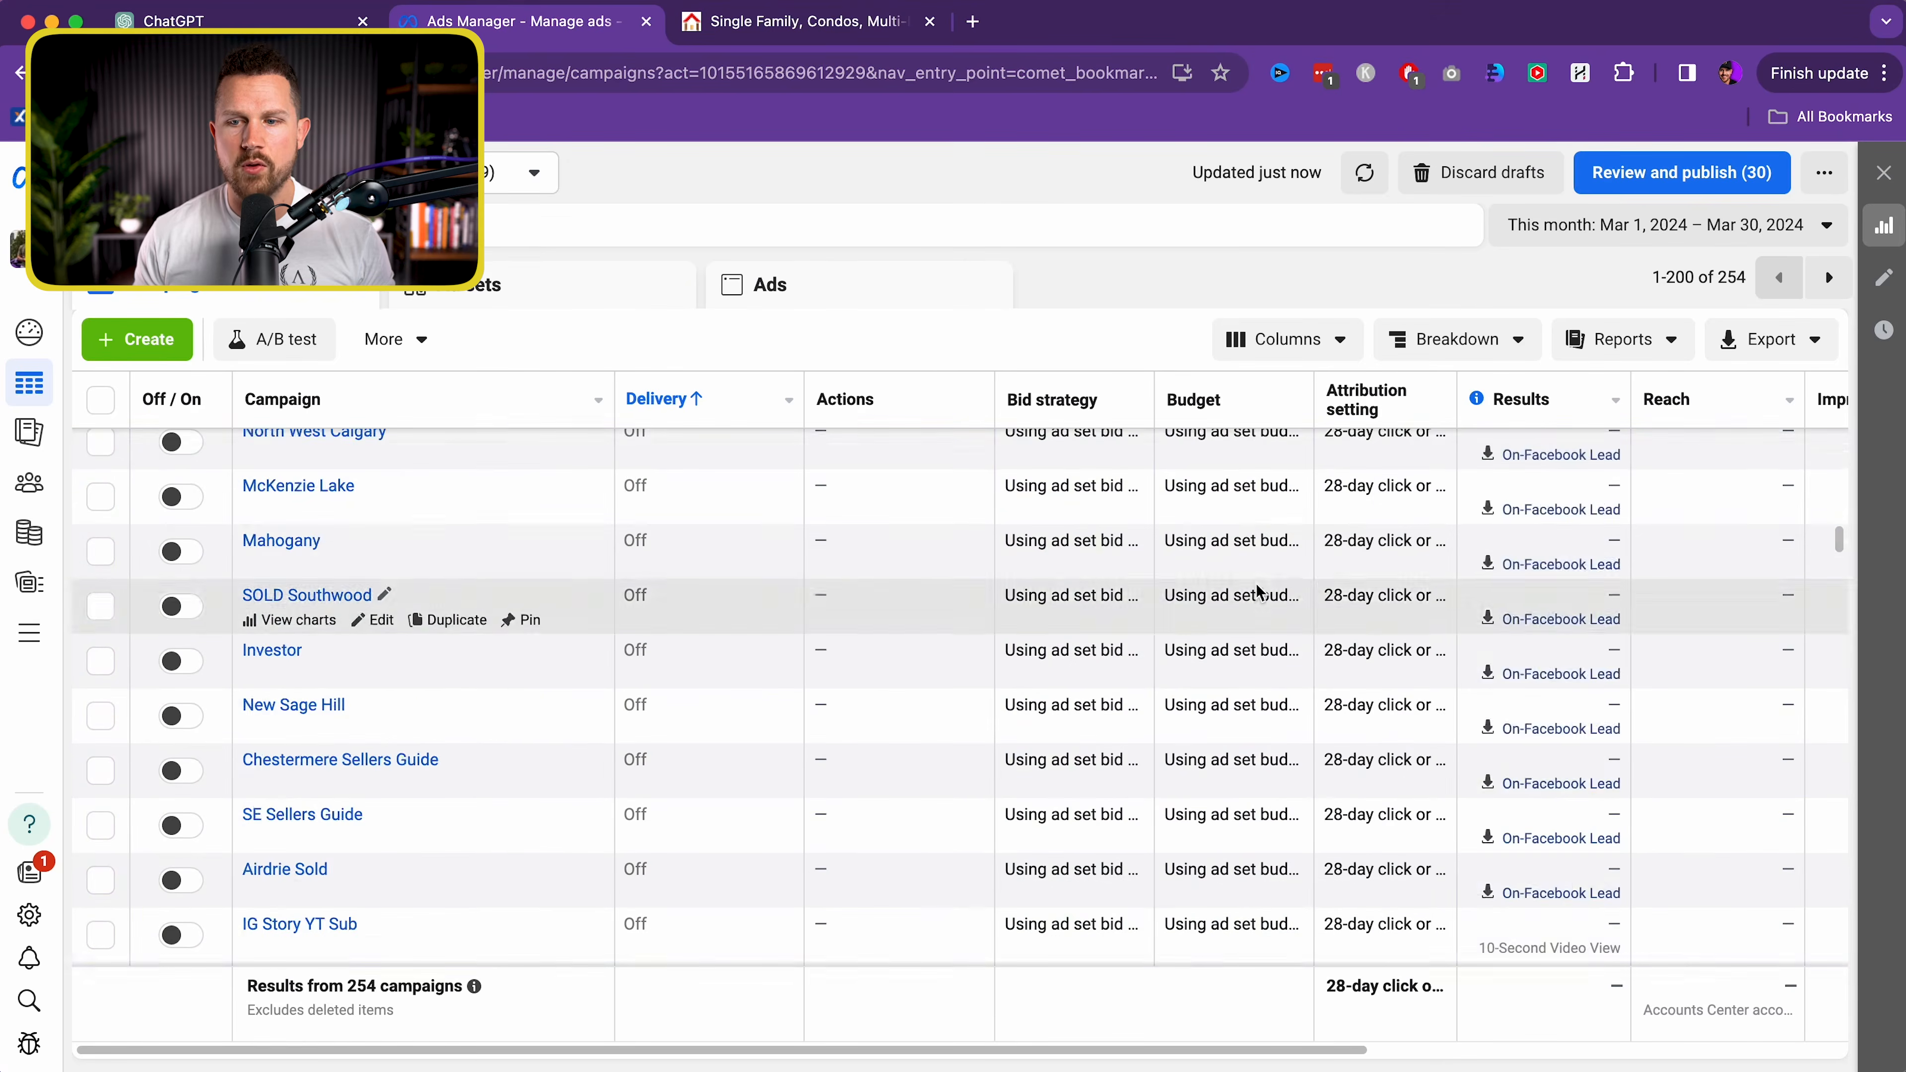
pyautogui.scroll(3, 1259, 587)
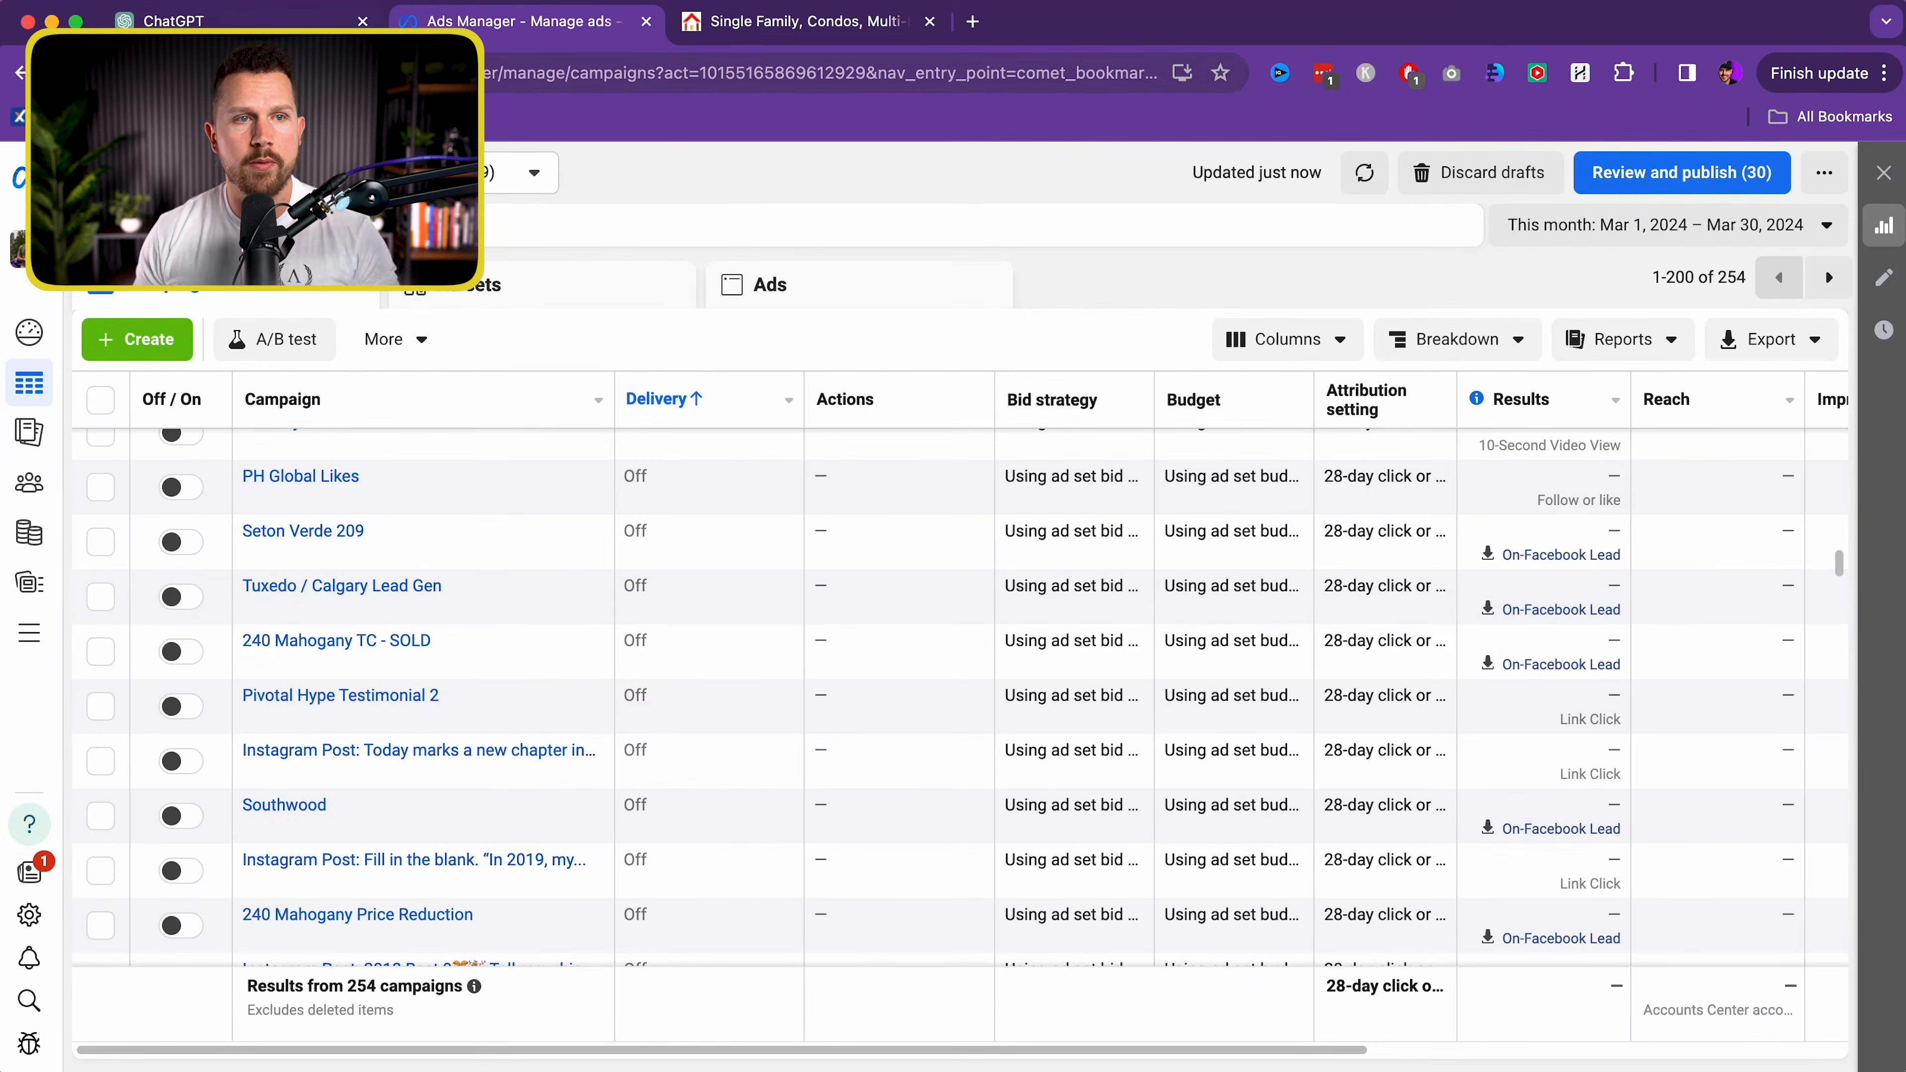
# Switch to ChatGPT, submit the copied prompt asking for a follow-up script for the ad's leads, and look over the reply
pyautogui.click(201, 27)
pyautogui.scroll(-15, 915, 926)
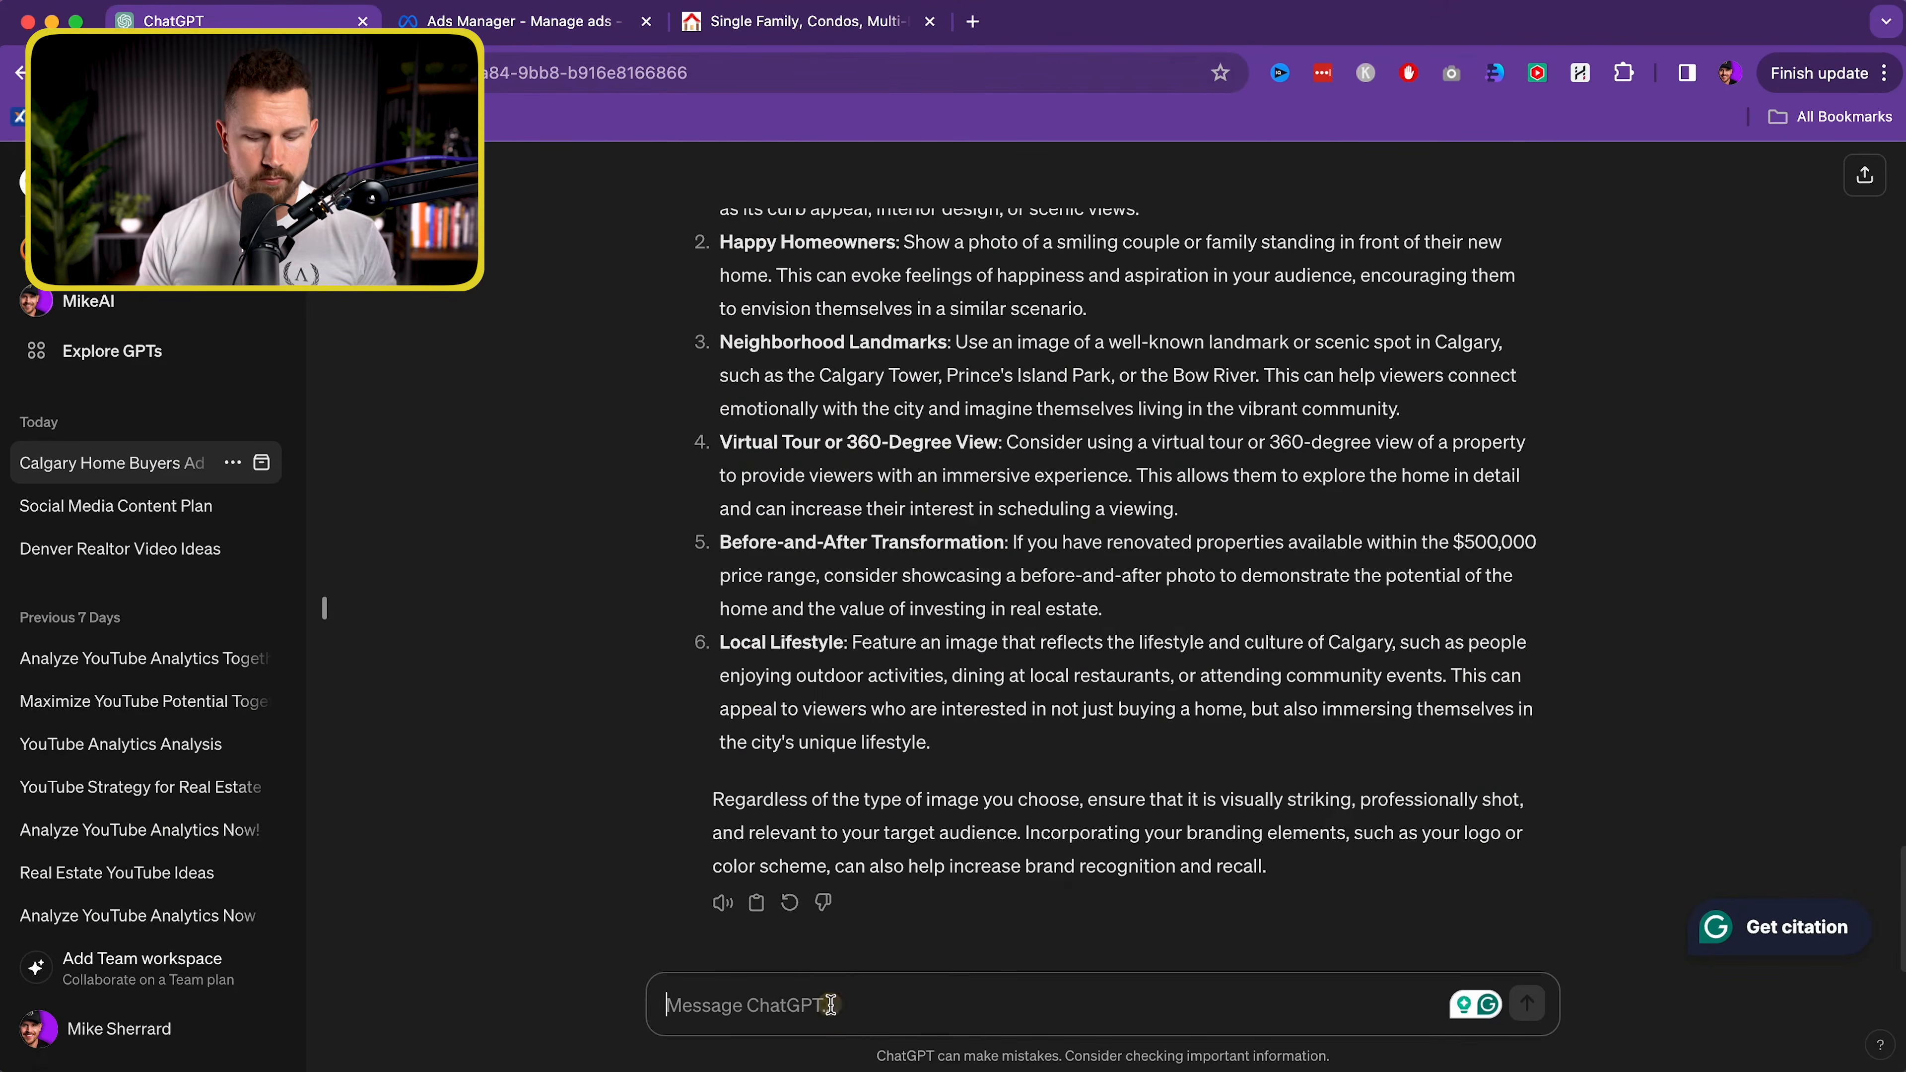
pyautogui.click(831, 1004)
pyautogui.press('super+v')
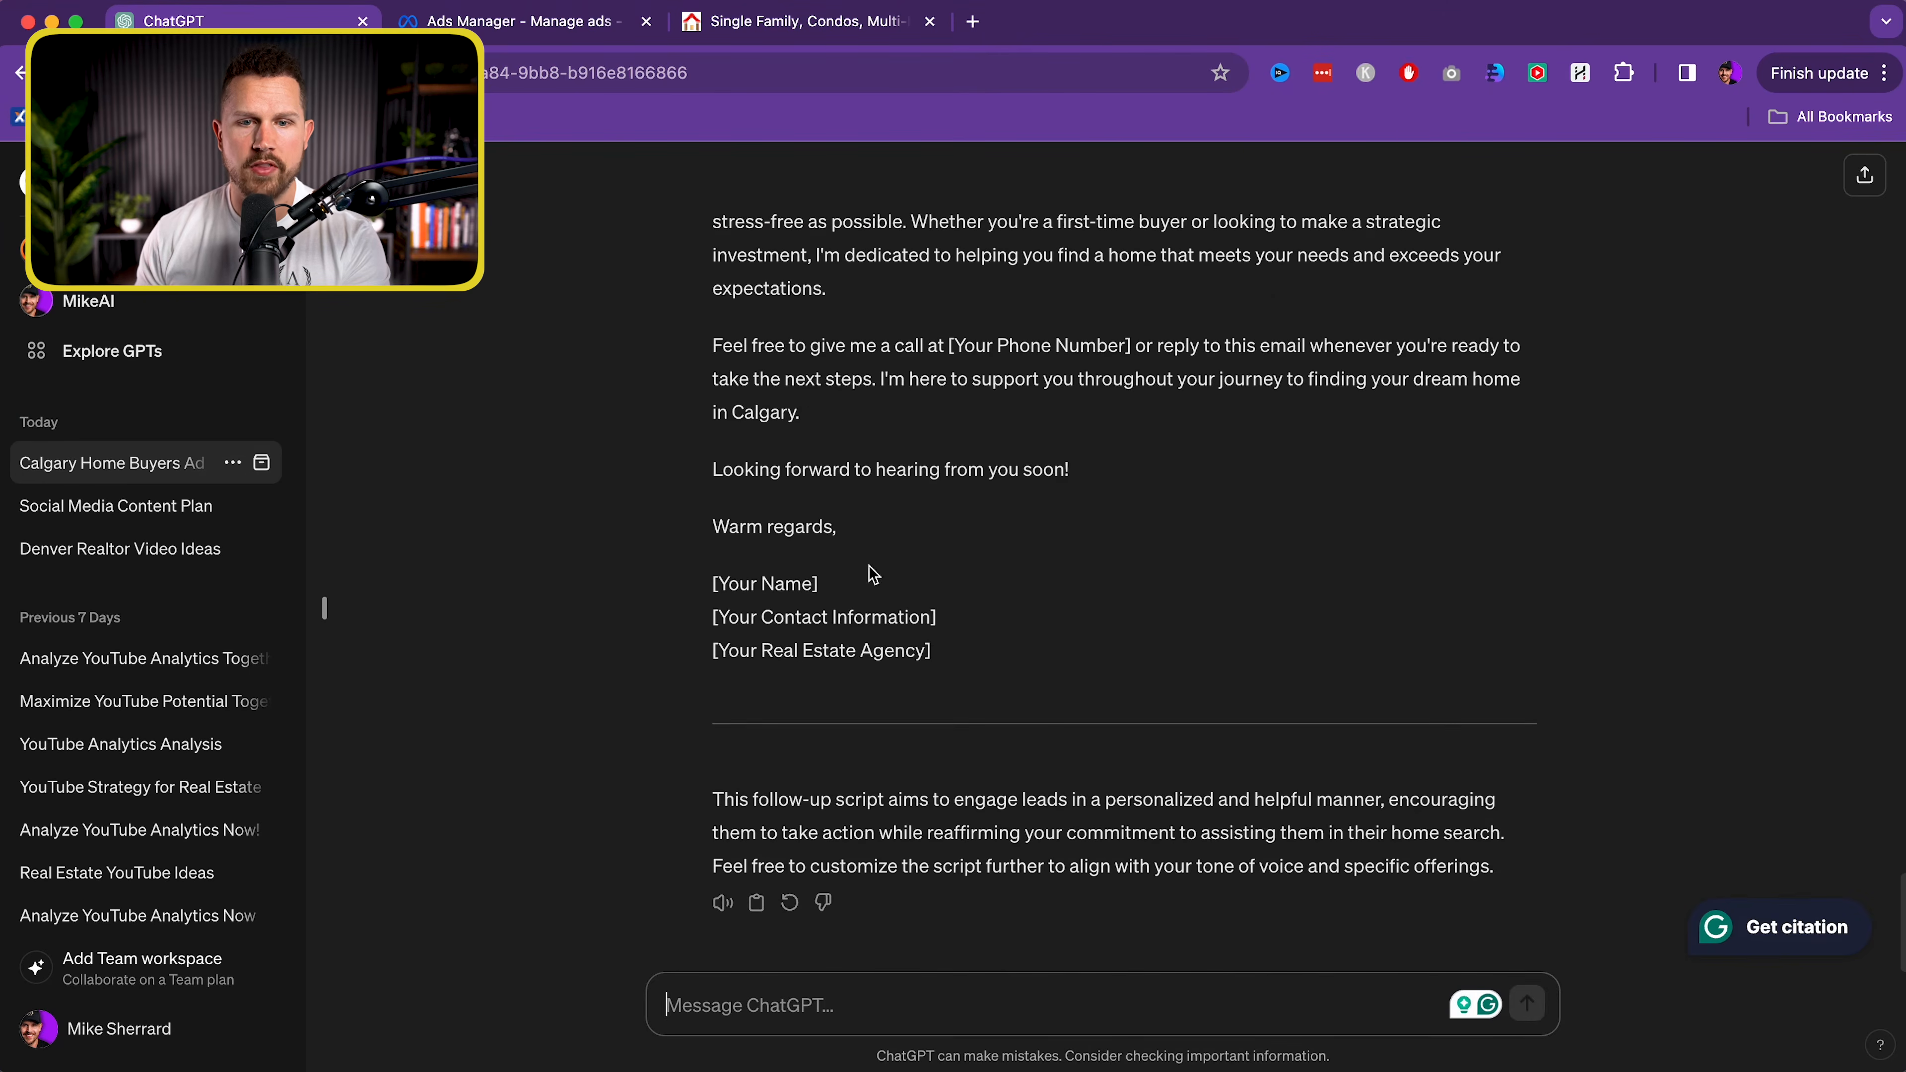
pyautogui.scroll(10, 873, 575)
pyautogui.scroll(-10, 870, 585)
pyautogui.scroll(-1, 873, 593)
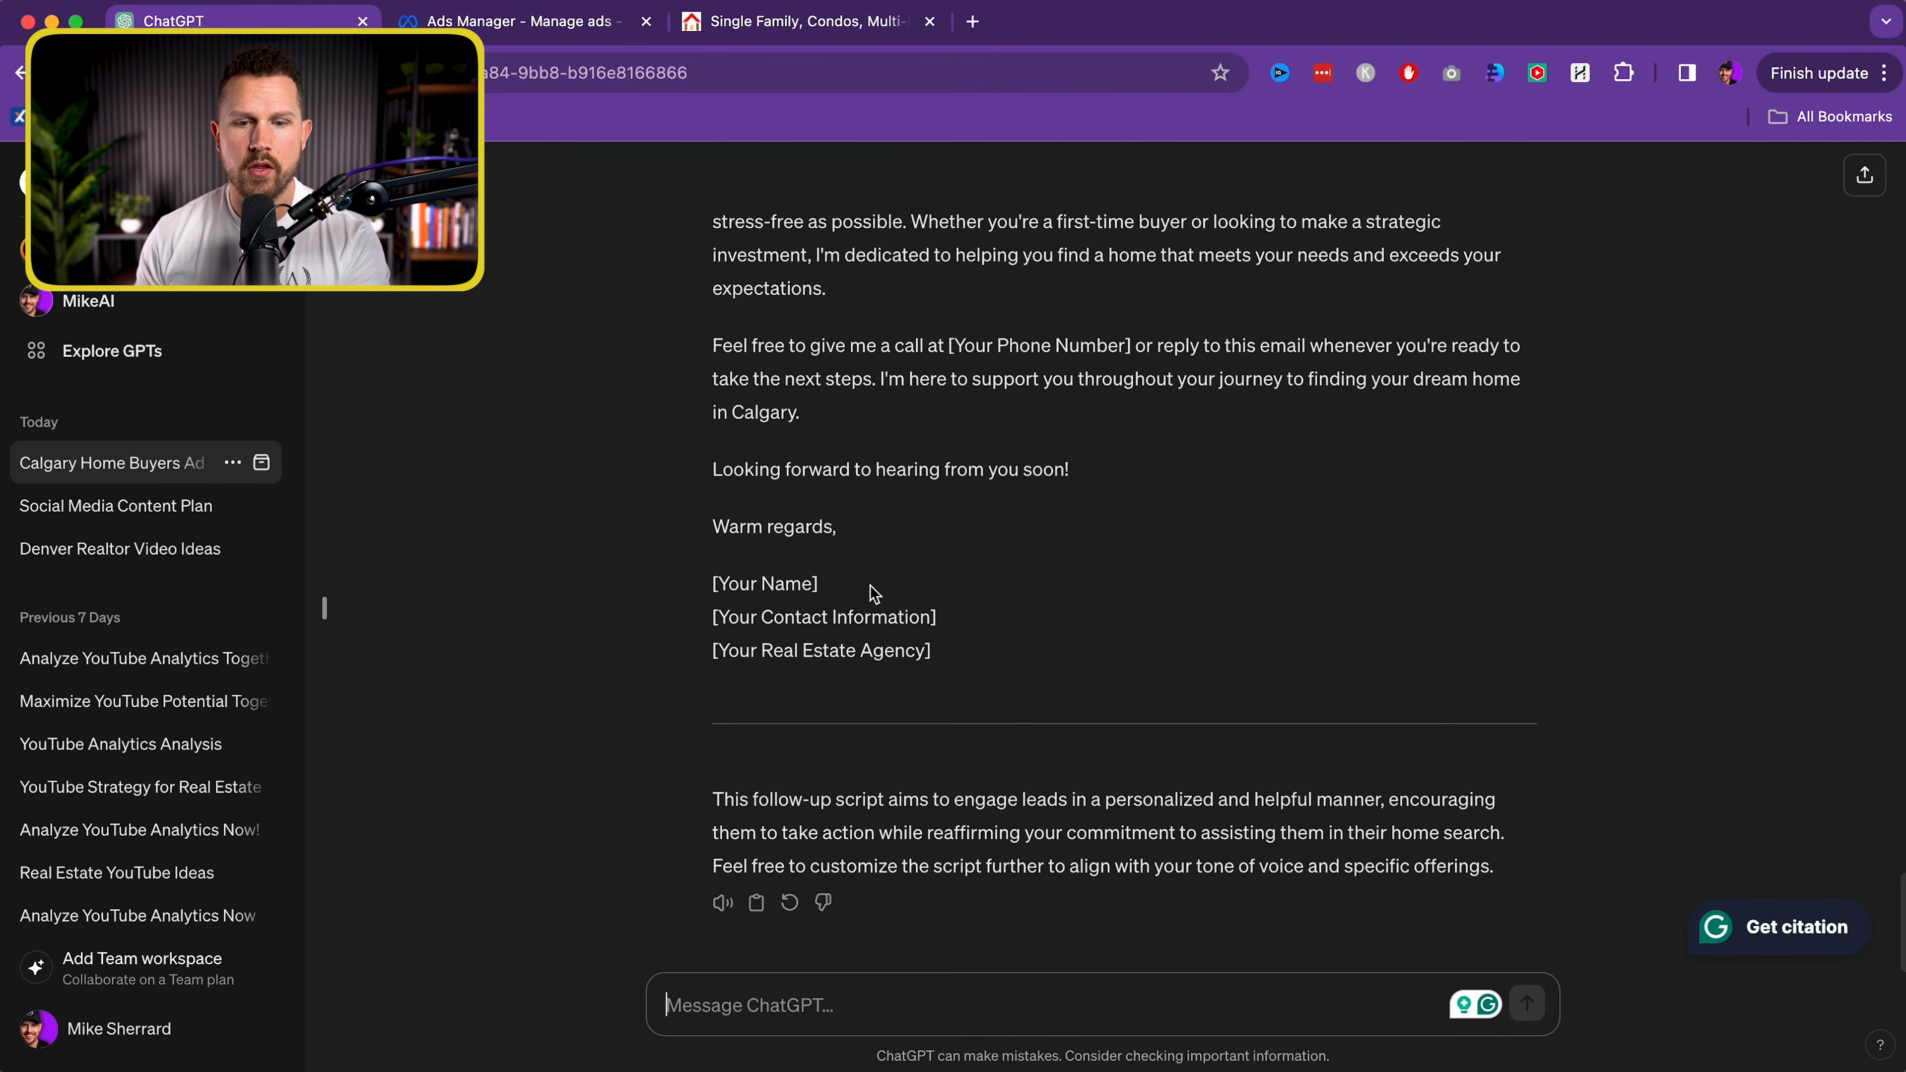
# Send the follow-up request "Perfect! Please also provide a script I can use to call them with"
pyautogui.click(810, 993)
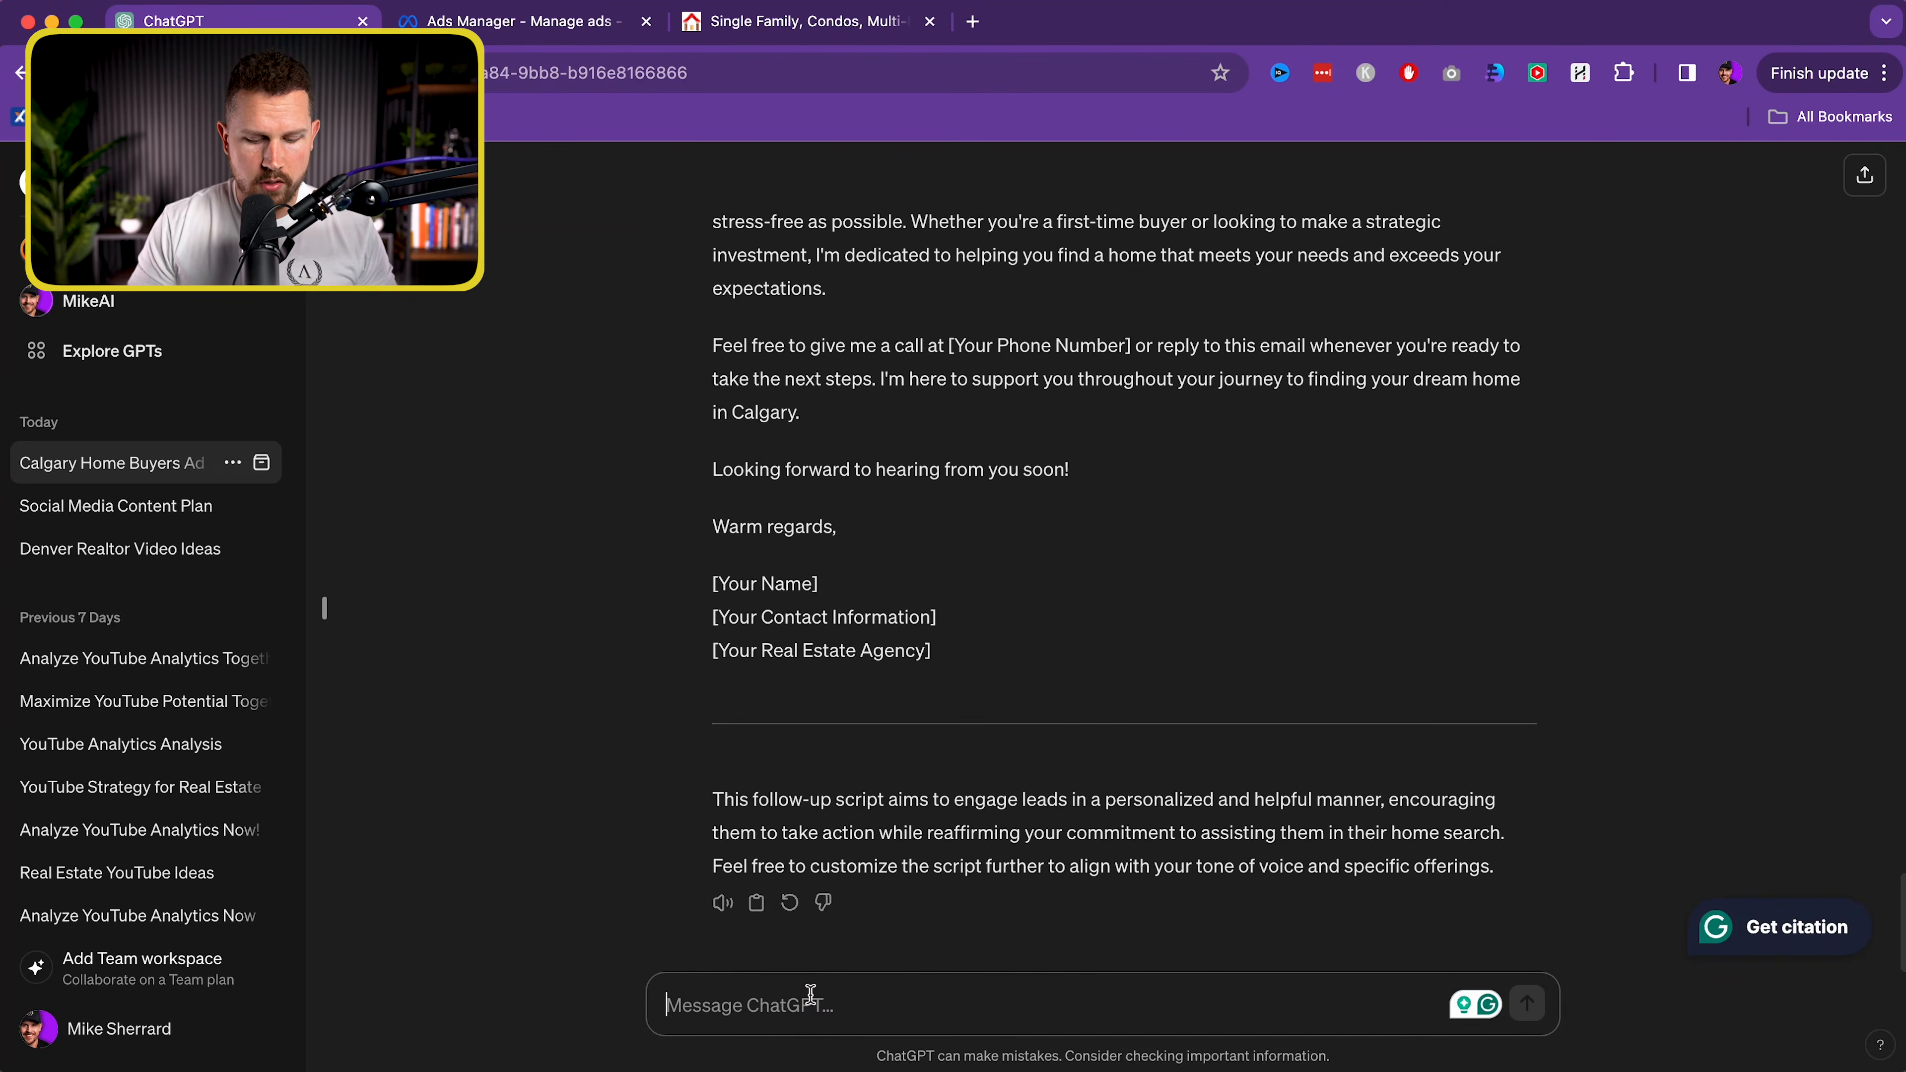
pyautogui.write('Perfect! Please also provide a script I can use to call them with')
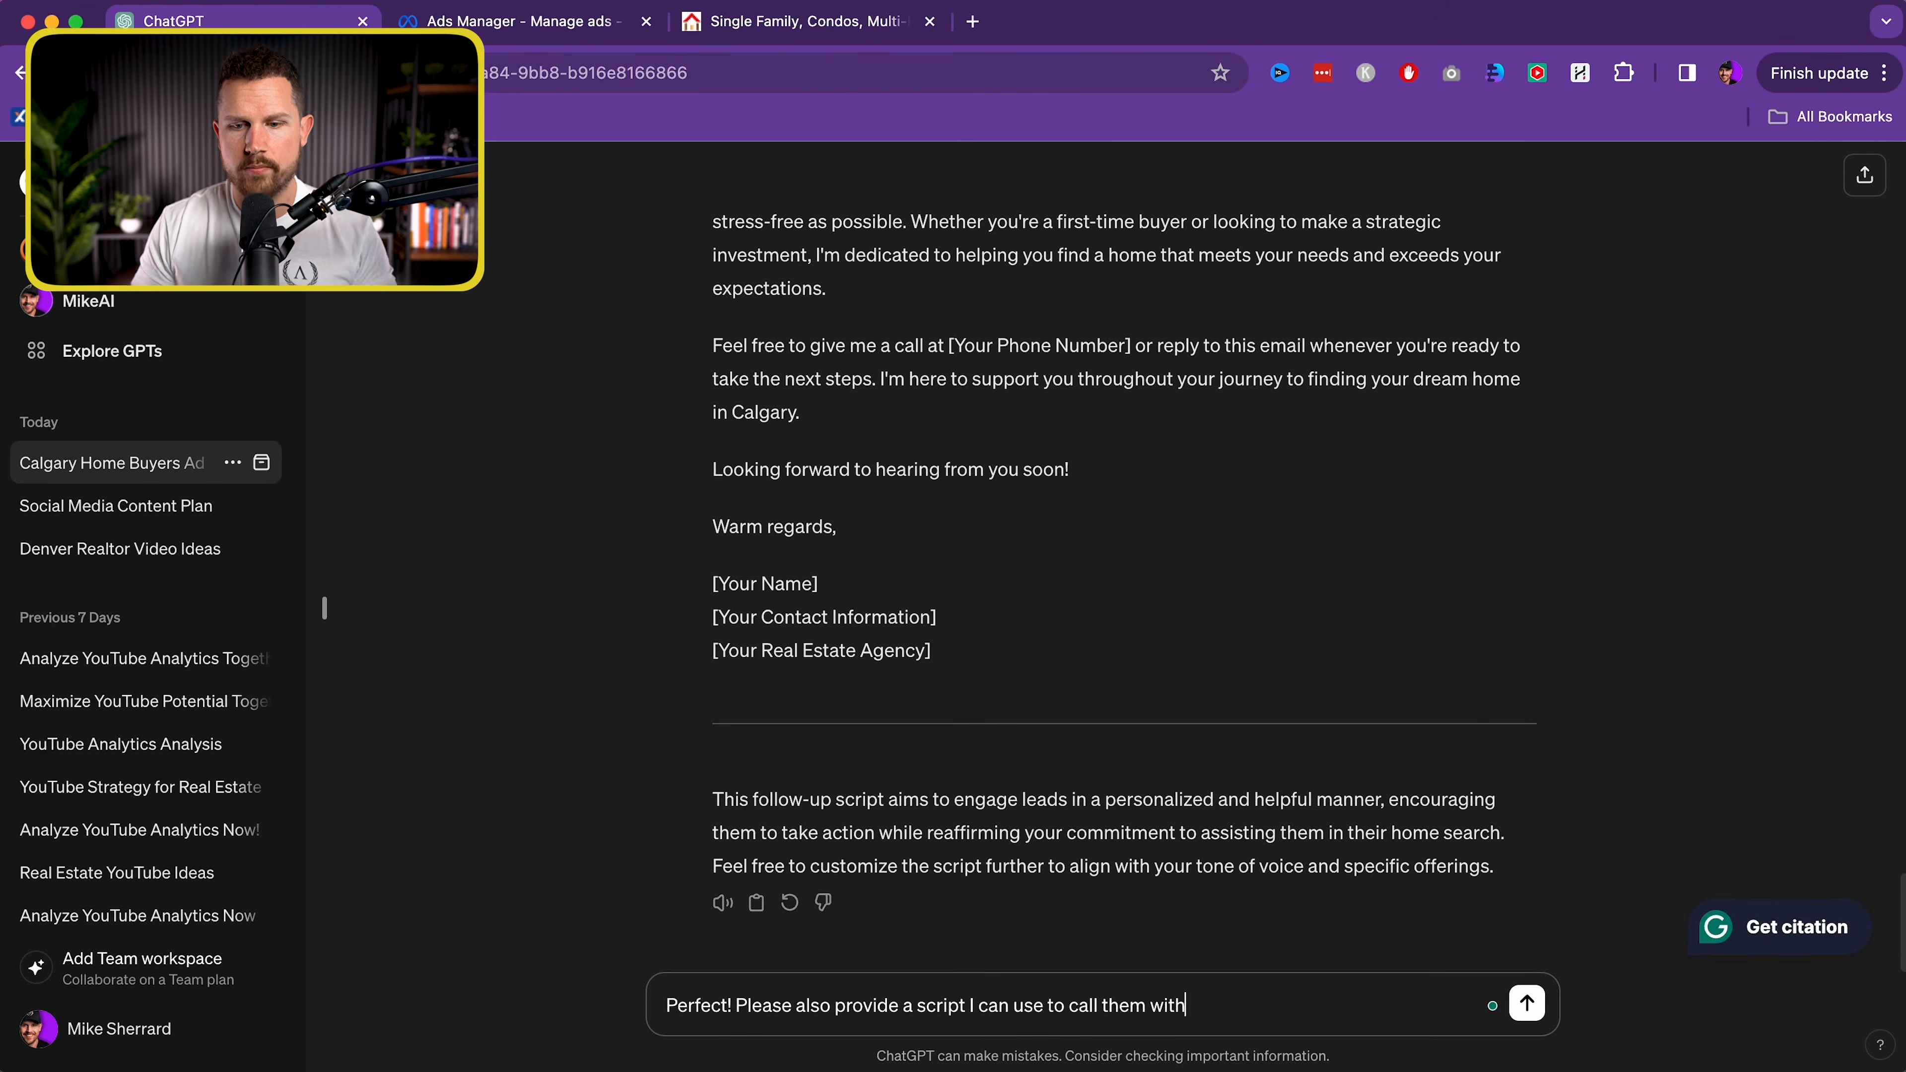
pyautogui.press('Return')
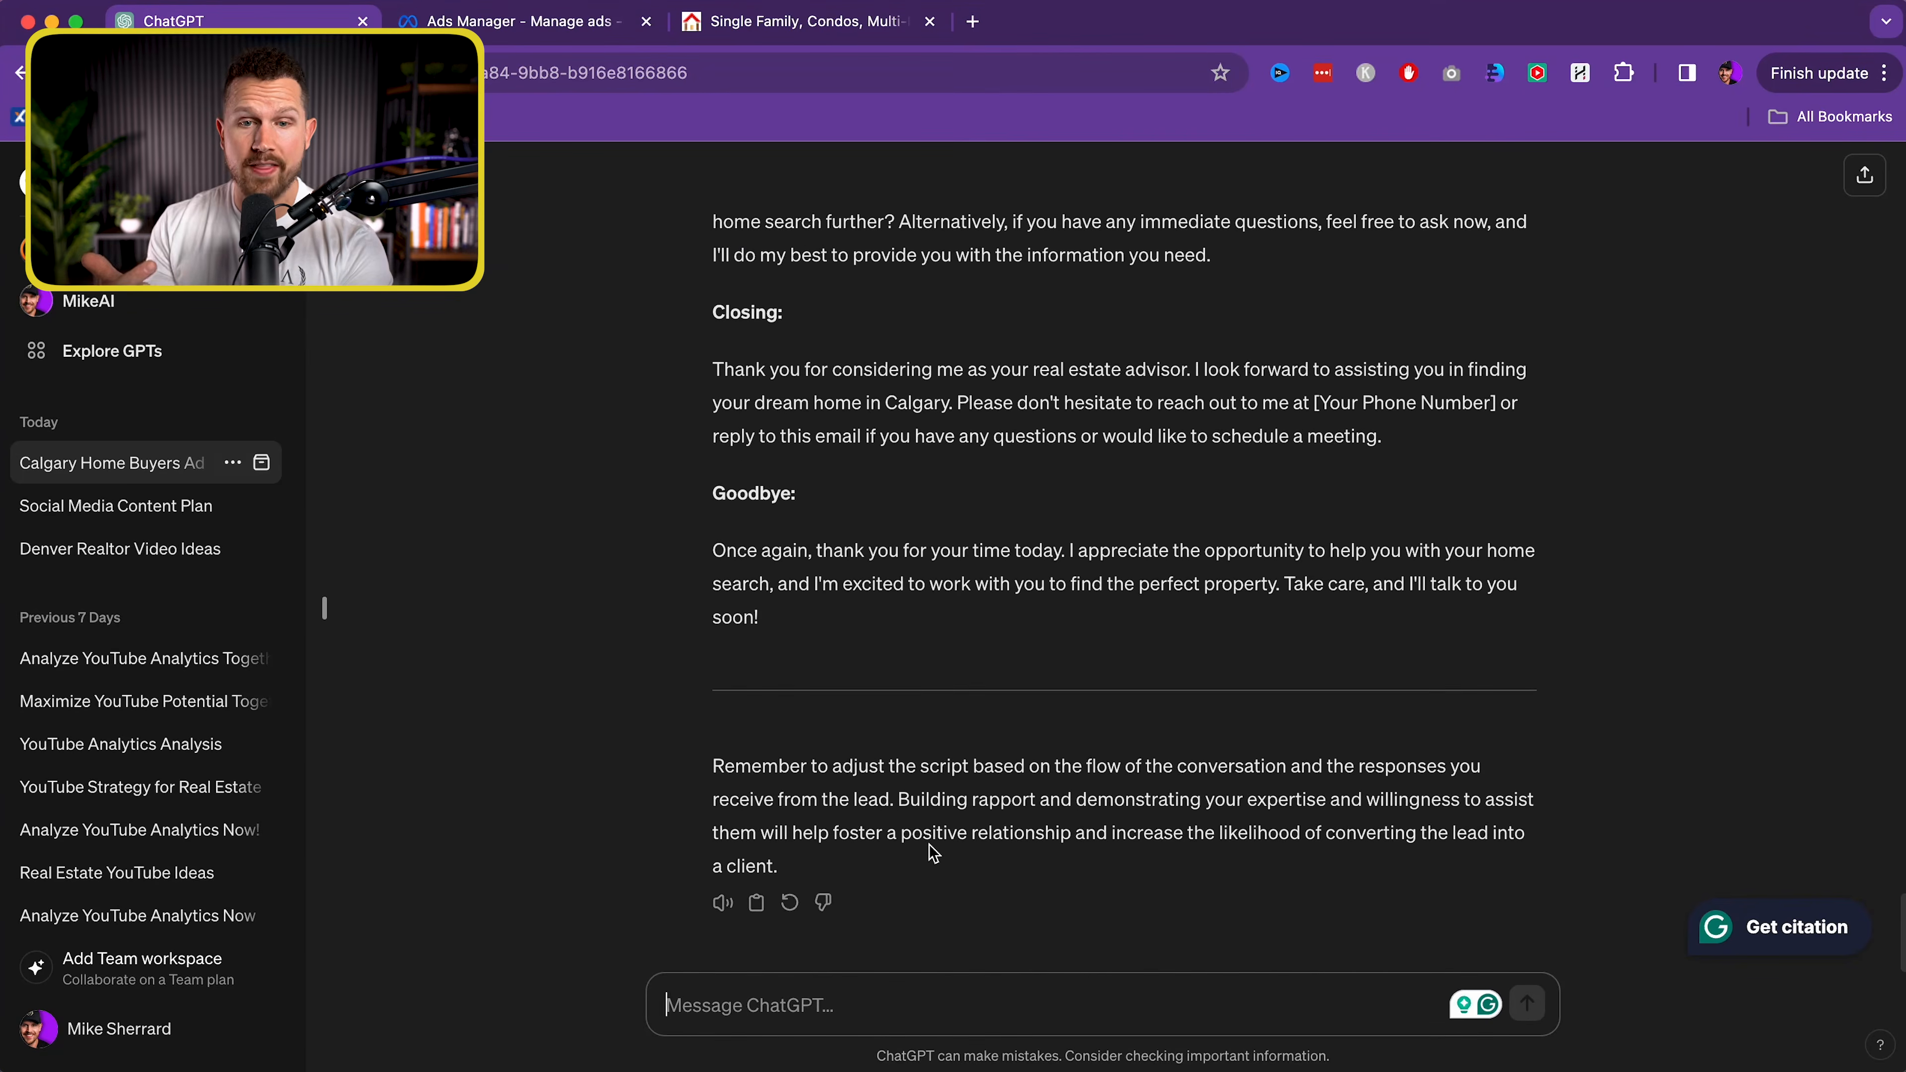
# Read through the generated follow-up call script from its introduction to its closing remarks
pyautogui.scroll(5, 889, 522)
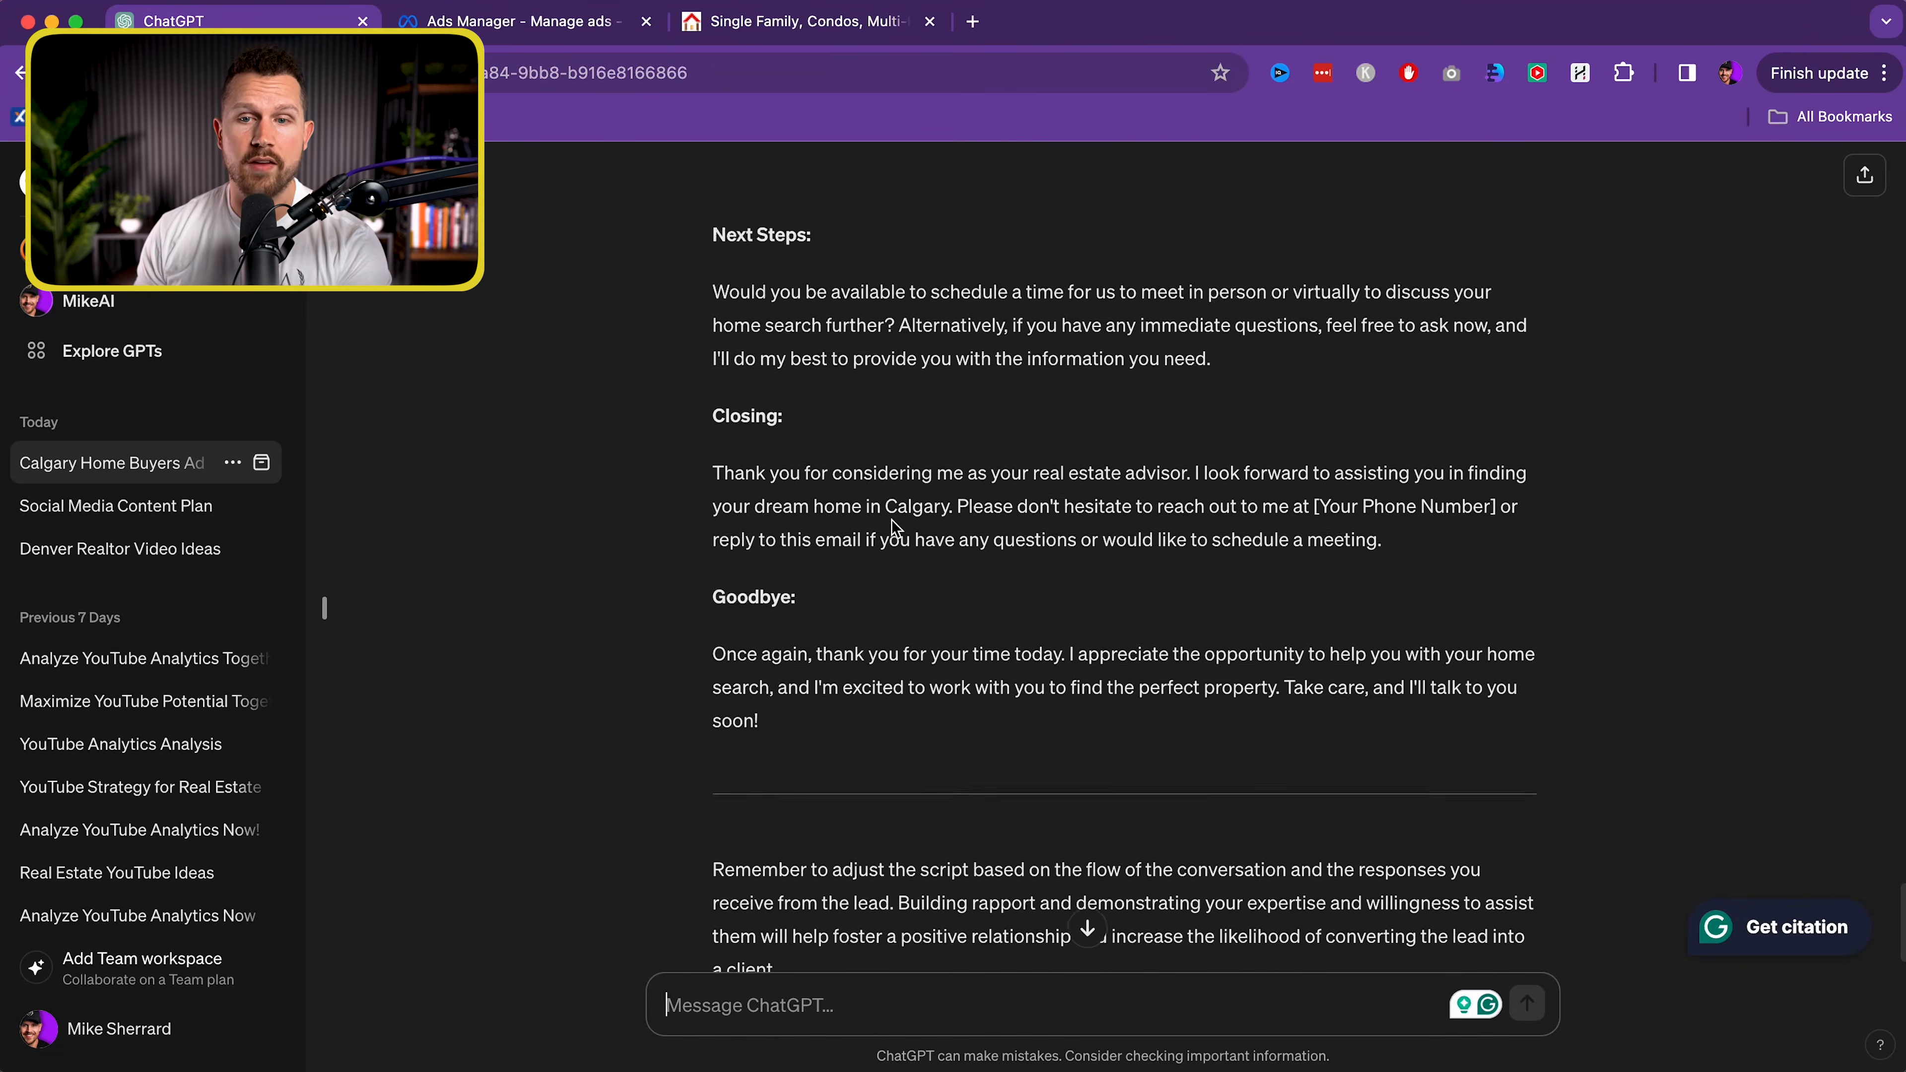
pyautogui.scroll(3, 816, 511)
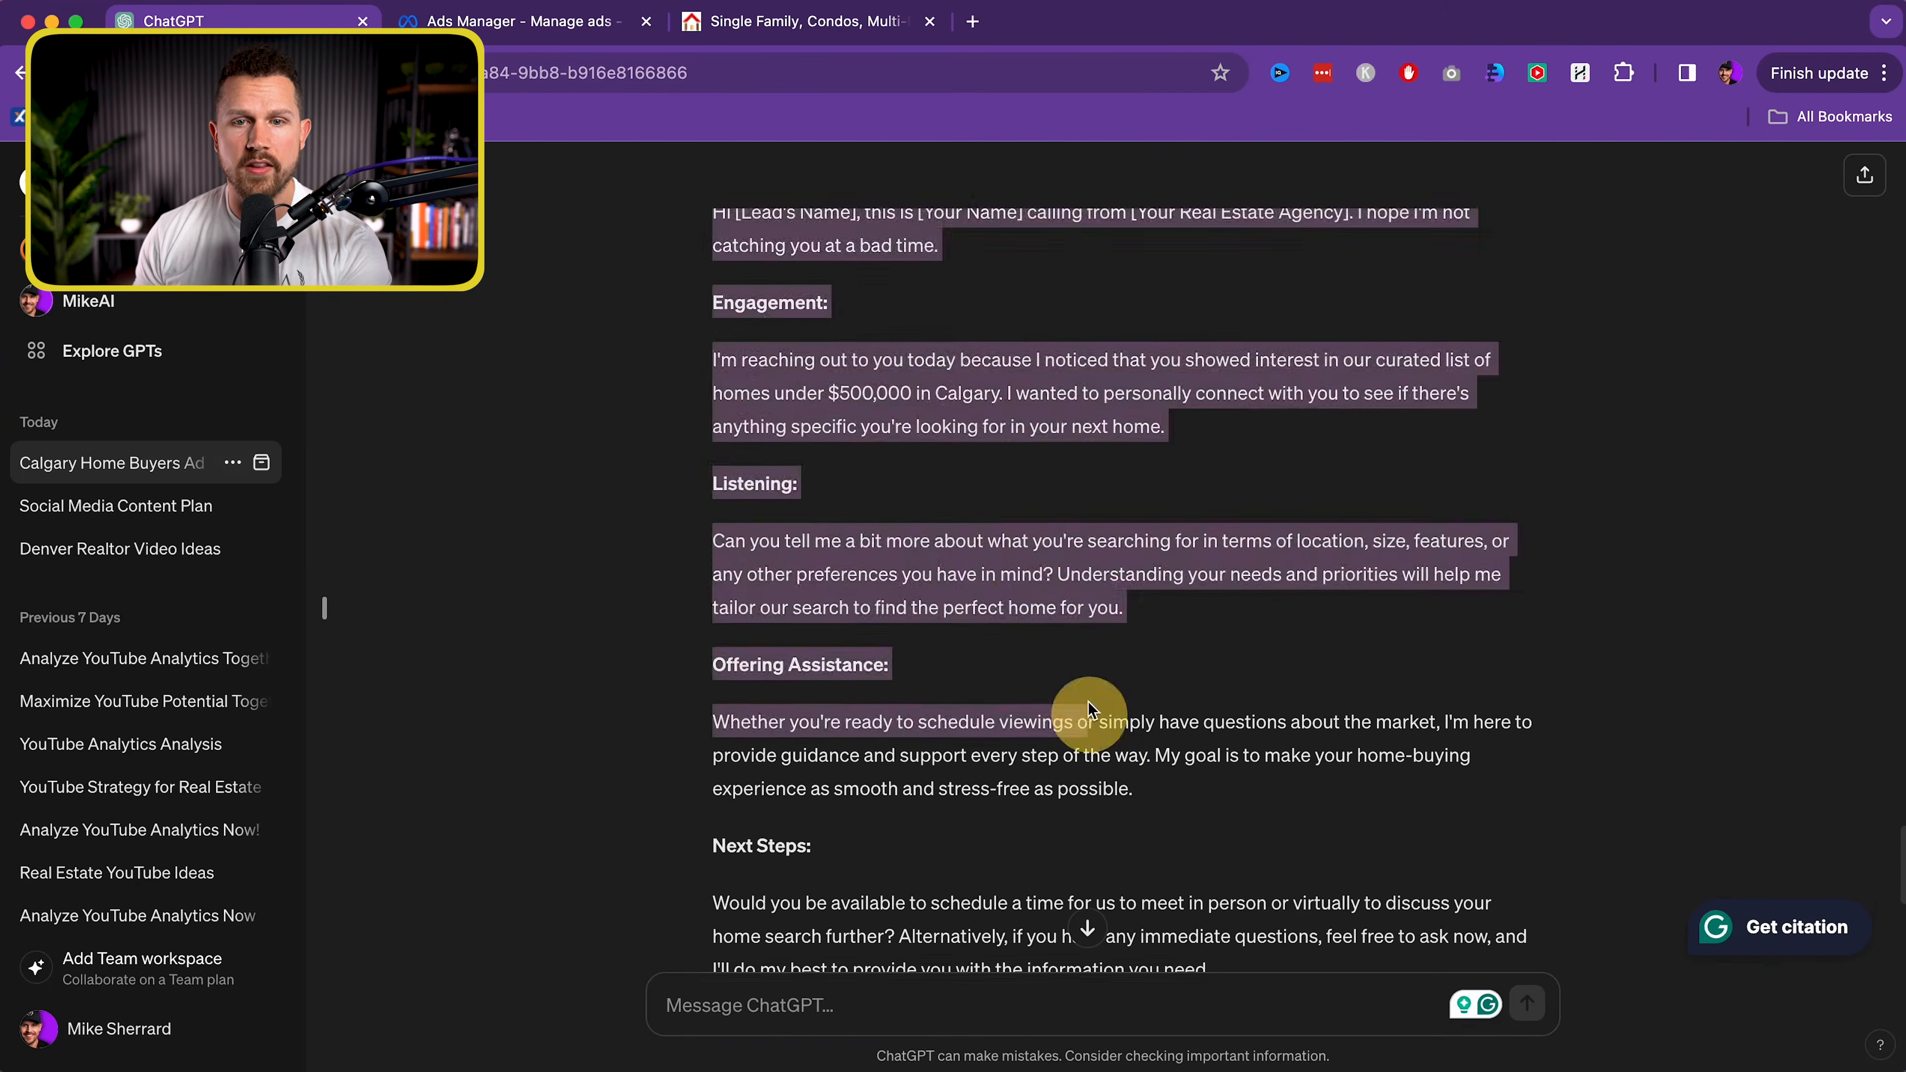
pyautogui.scroll(-7, 1085, 714)
pyautogui.scroll(-1, 1081, 708)
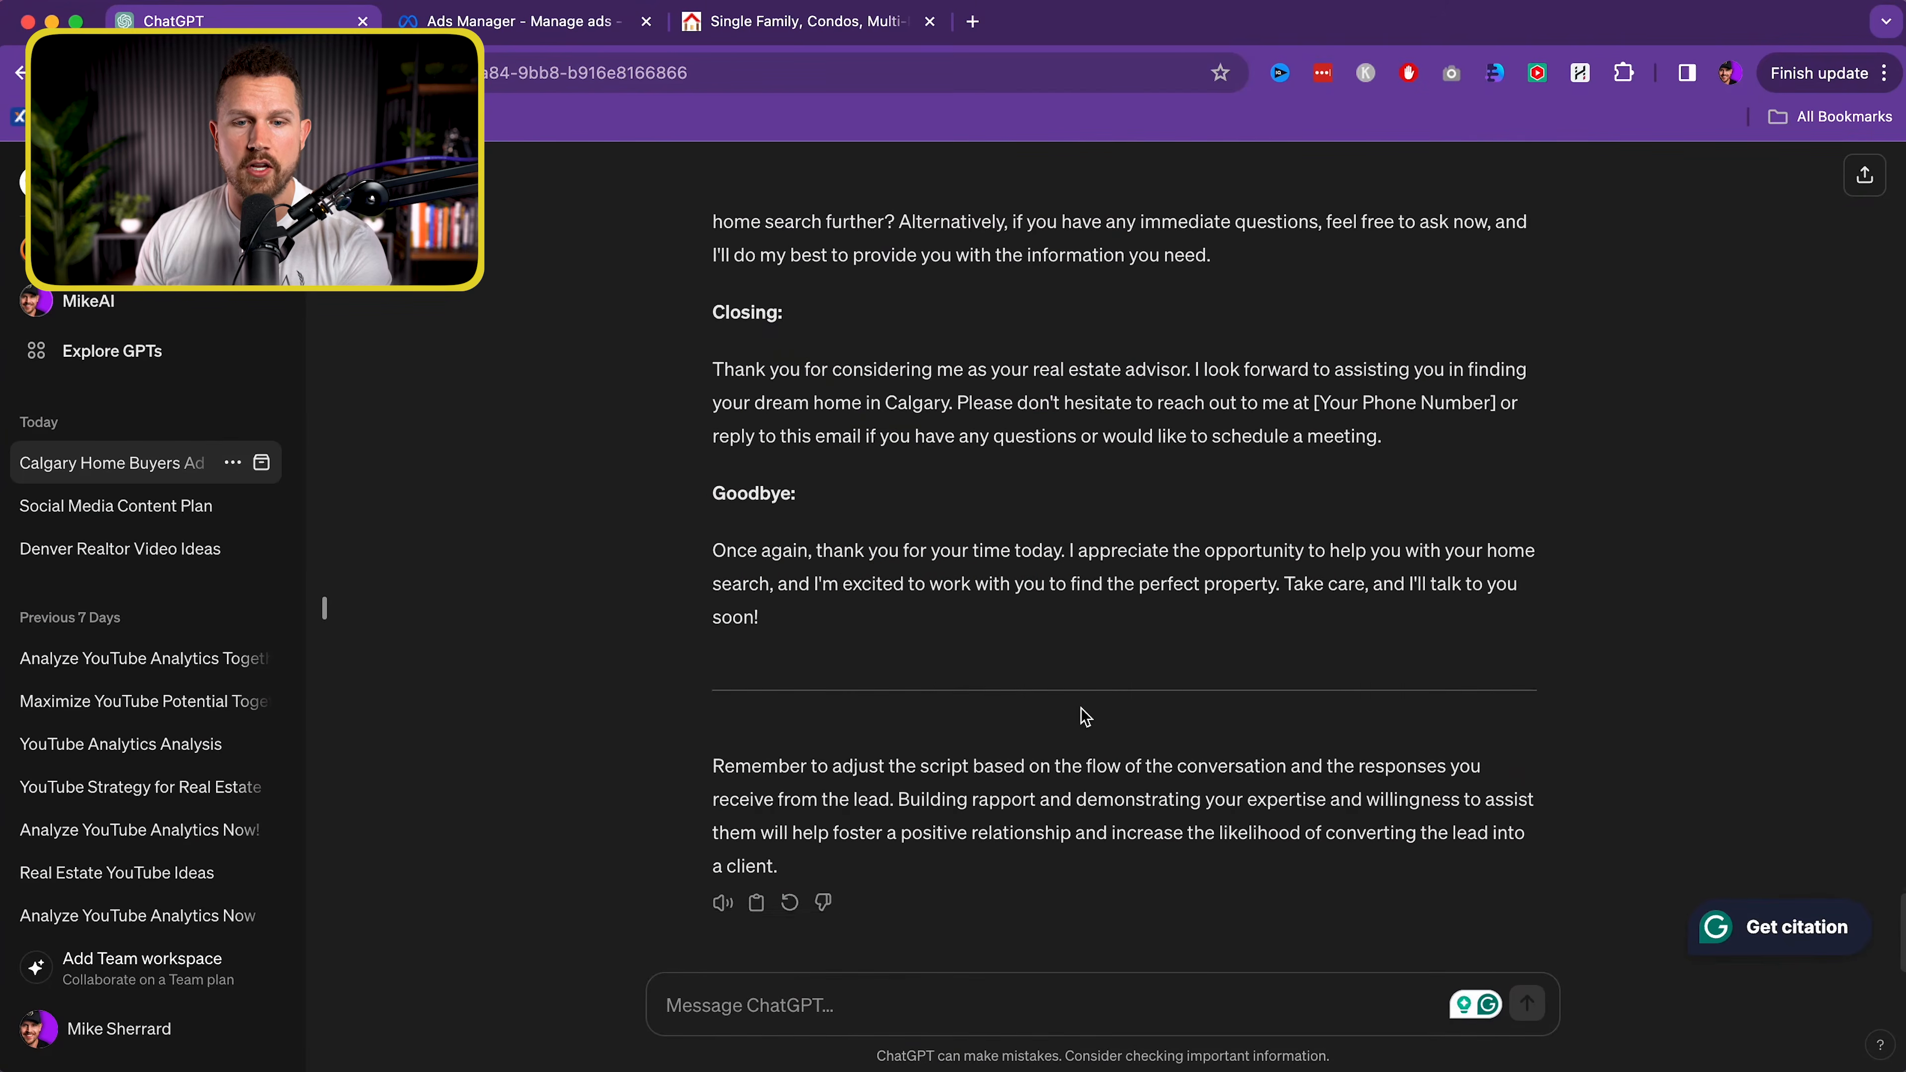
pyautogui.scroll(11, 1082, 708)
pyautogui.click(948, 581)
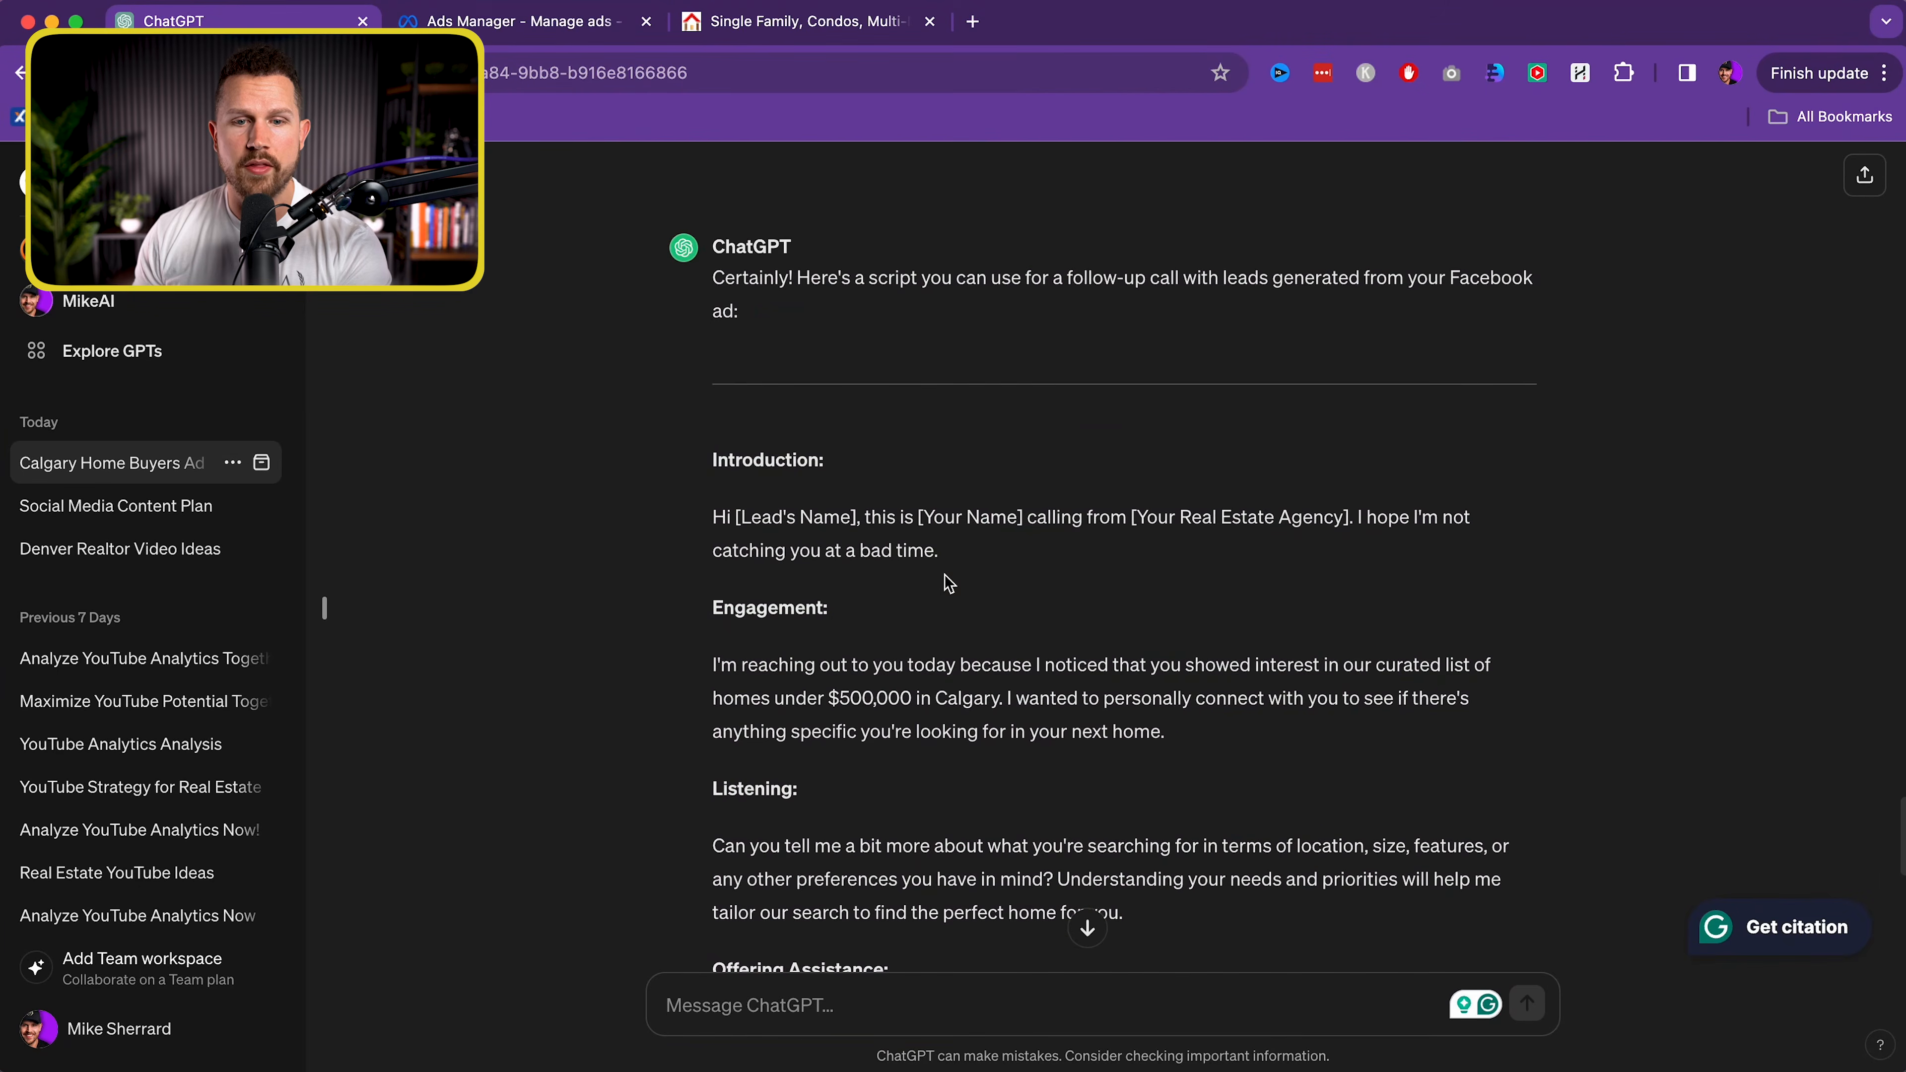